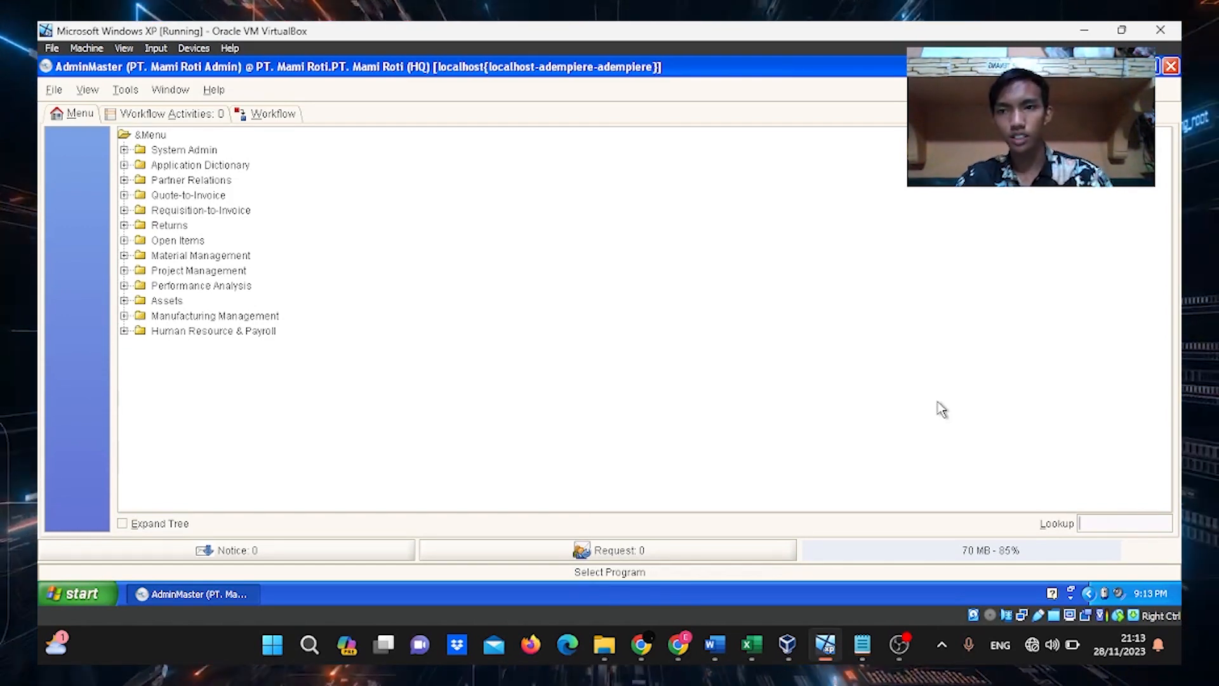
# Open a new requisition under Requisition-to-Invoice and set its organization to Pabrik dan Gudang PT. Mami Roti
pyautogui.click(165, 215)
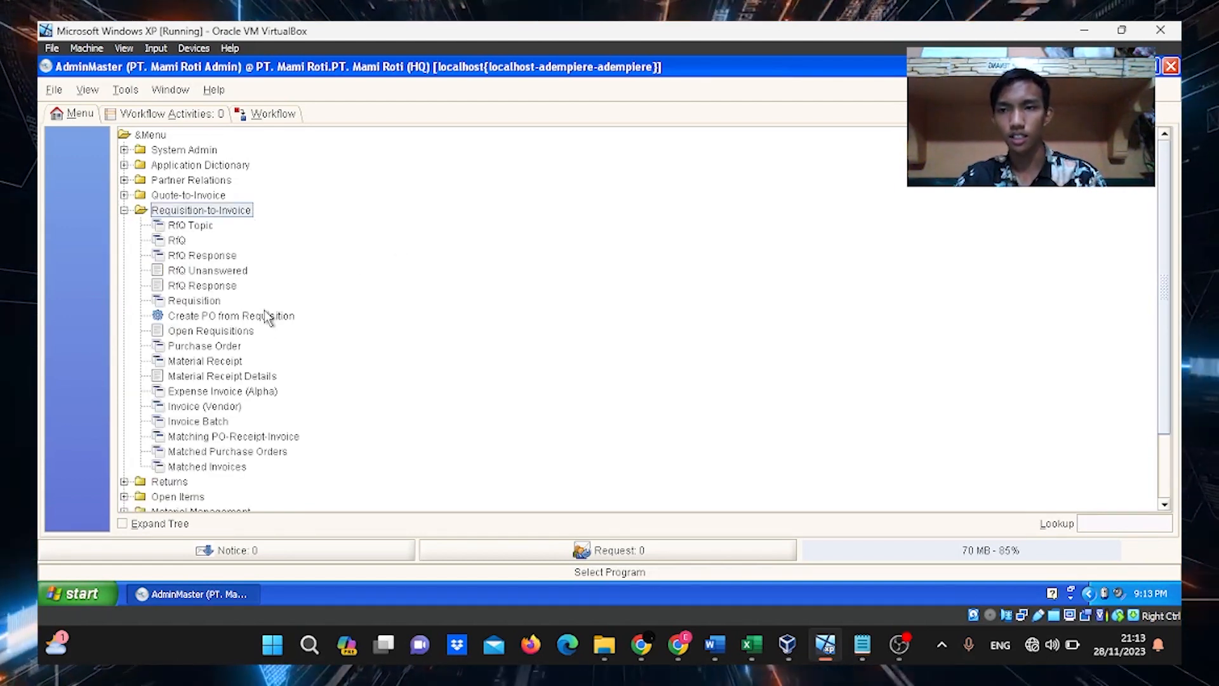
pyautogui.click(189, 298)
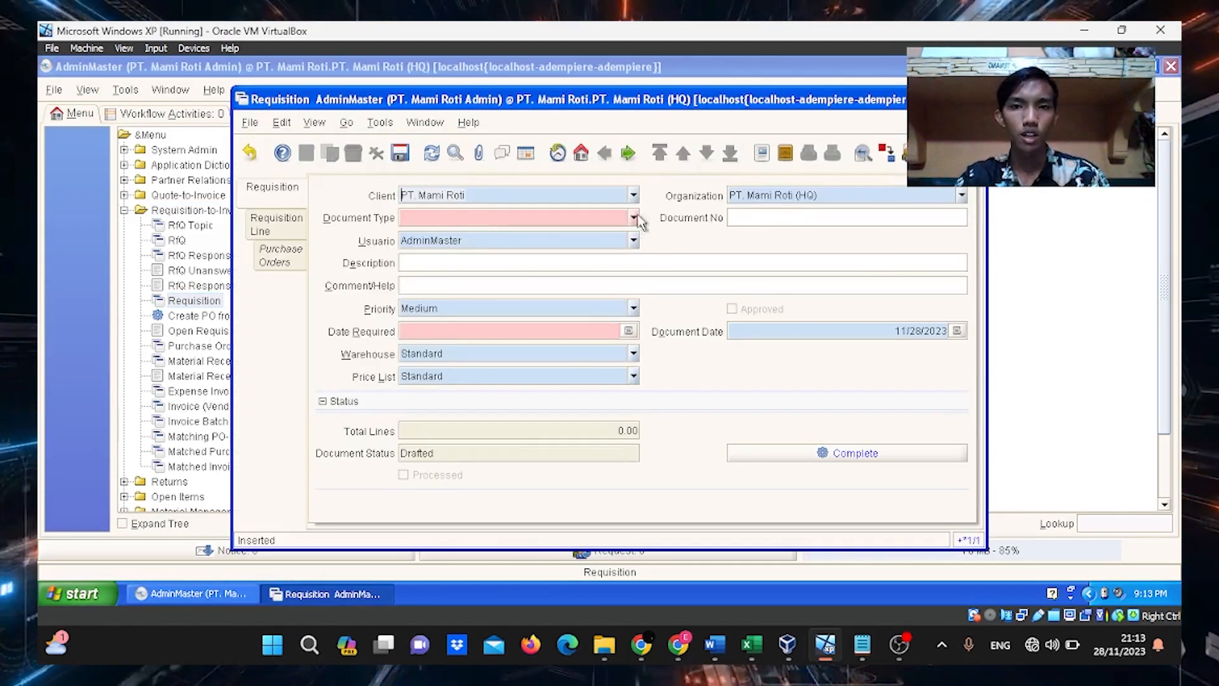
pyautogui.click(633, 196)
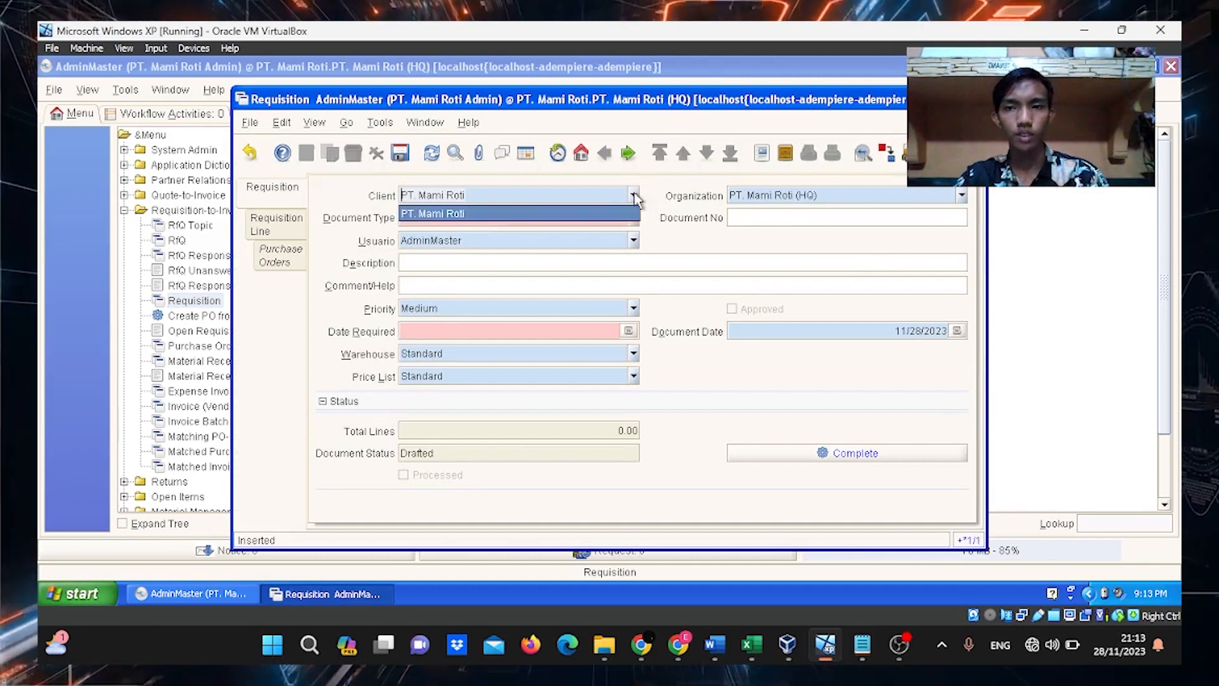
pyautogui.click(634, 197)
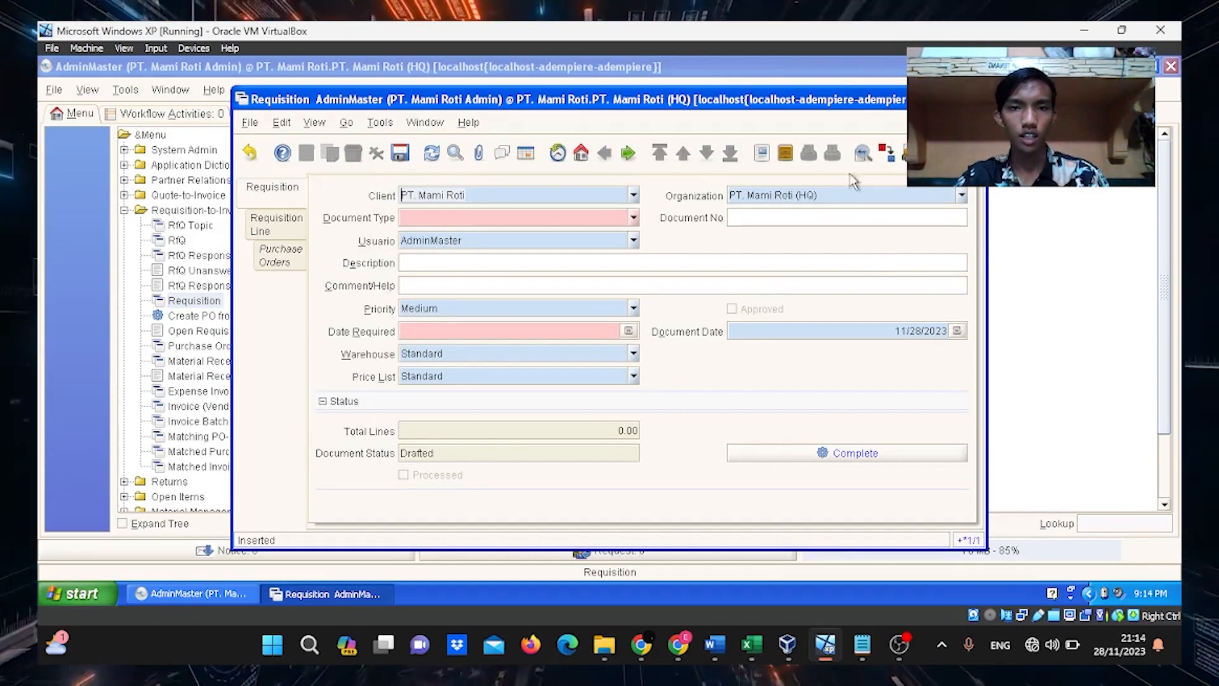
pyautogui.click(961, 195)
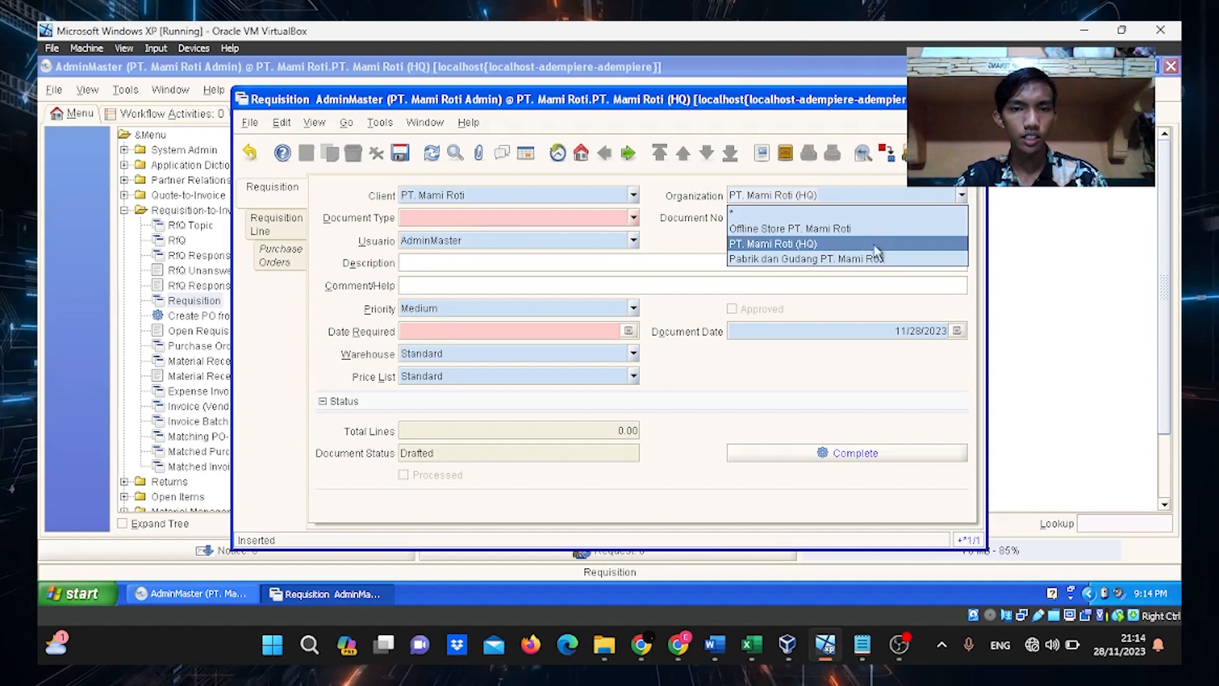
pyautogui.click(844, 259)
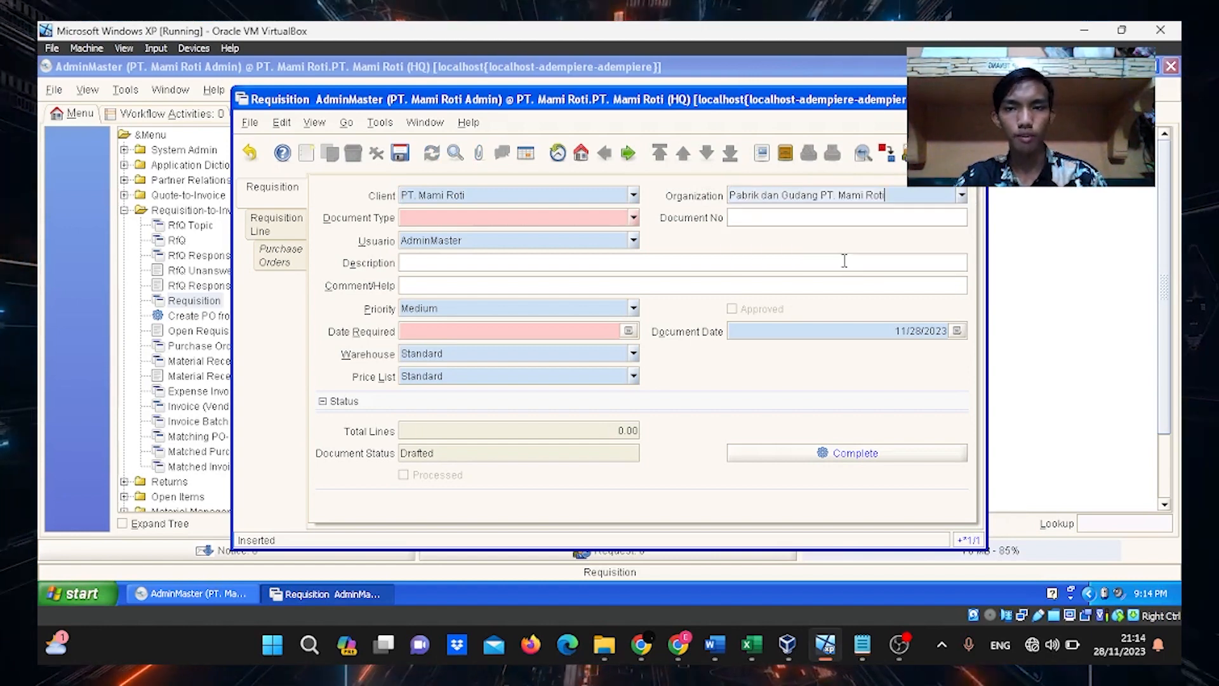
# Set the requisition's document type to Purchase Requisition and its priority to Urgent
pyautogui.click(635, 219)
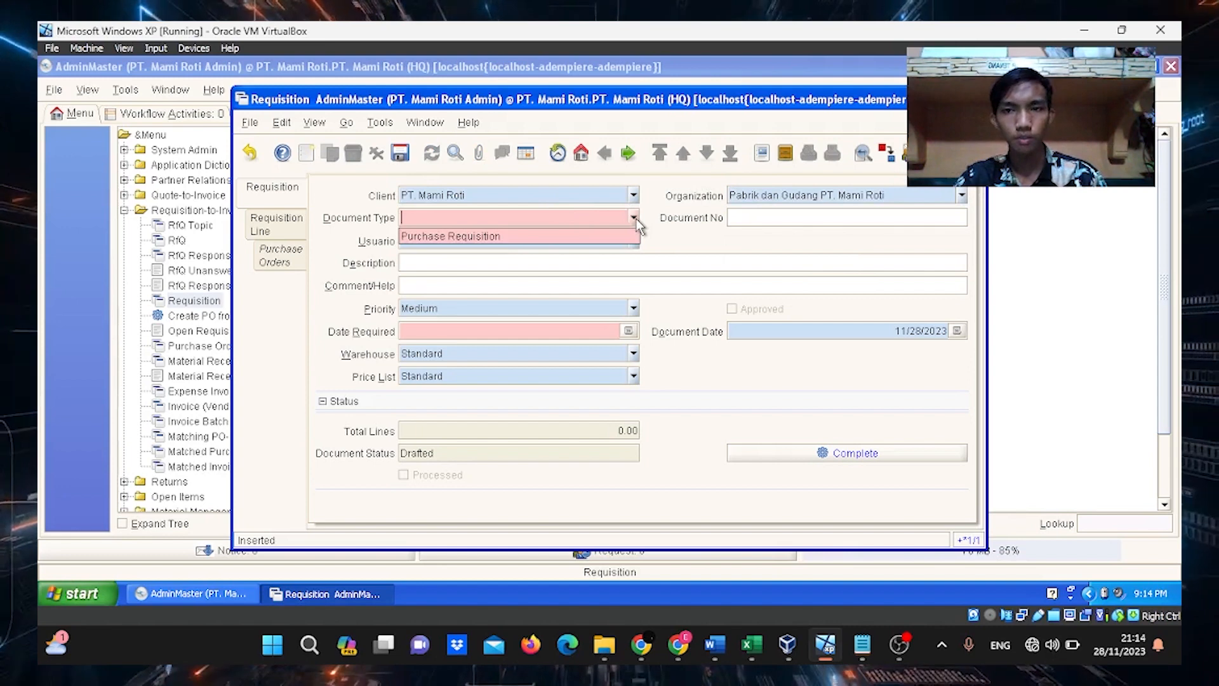
pyautogui.click(596, 238)
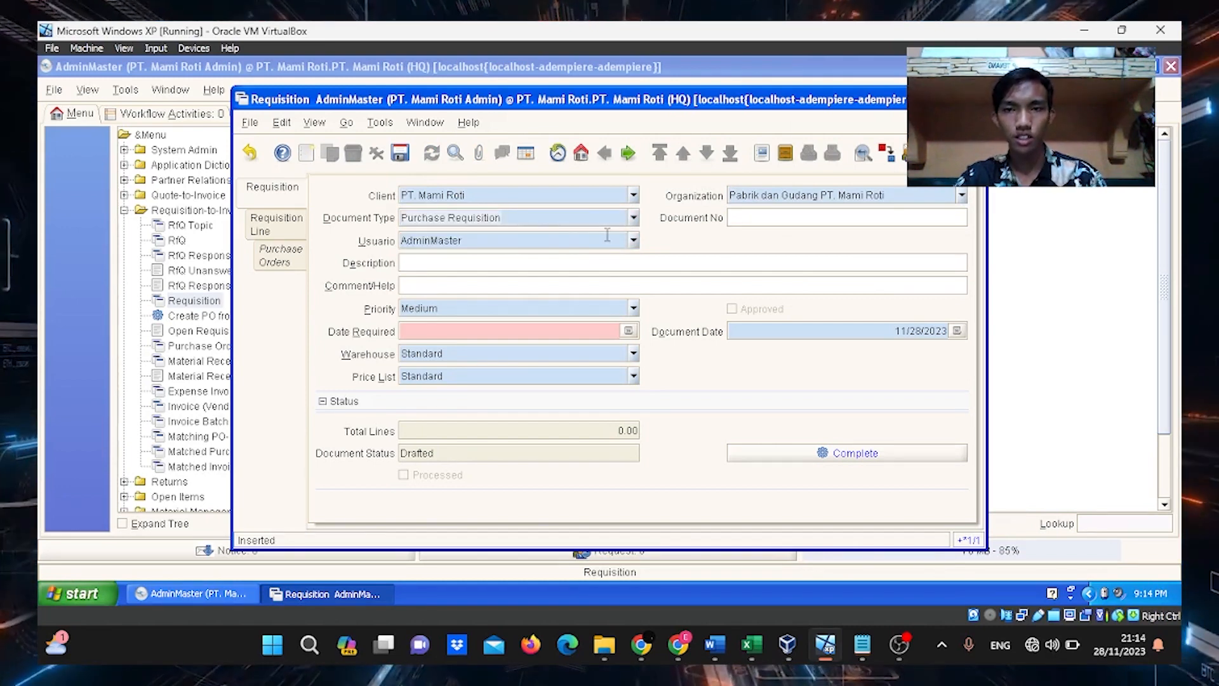
pyautogui.click(635, 309)
pyautogui.click(635, 309)
pyautogui.click(634, 308)
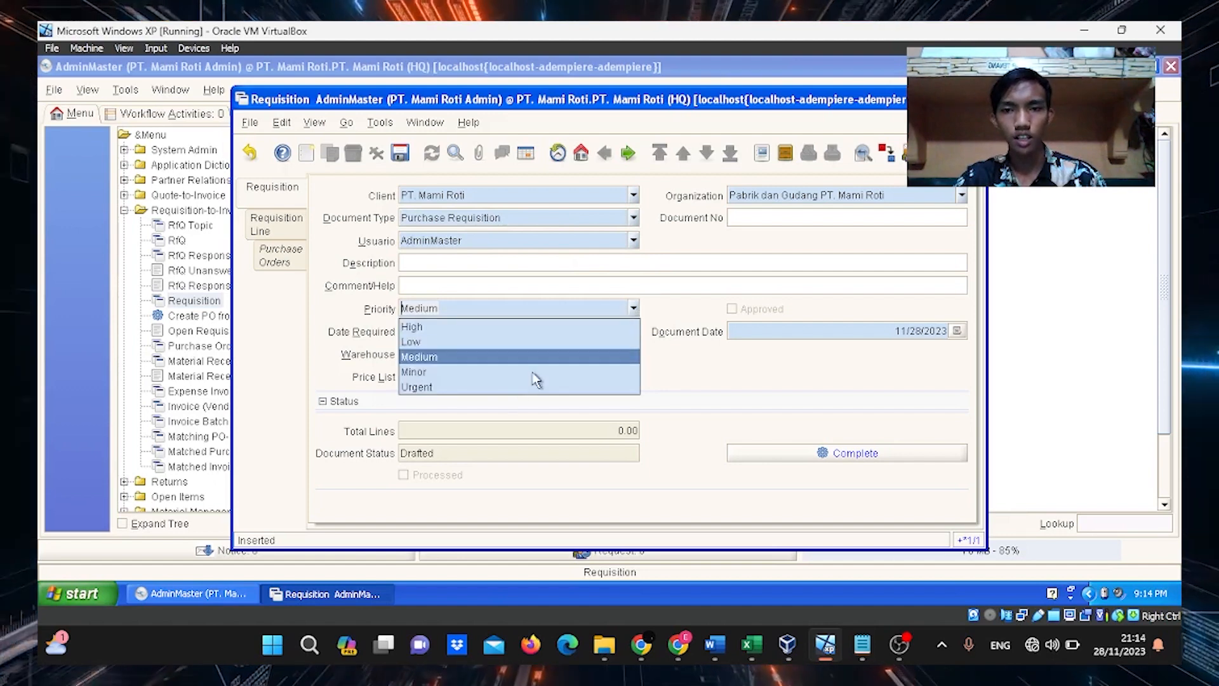
pyautogui.click(466, 389)
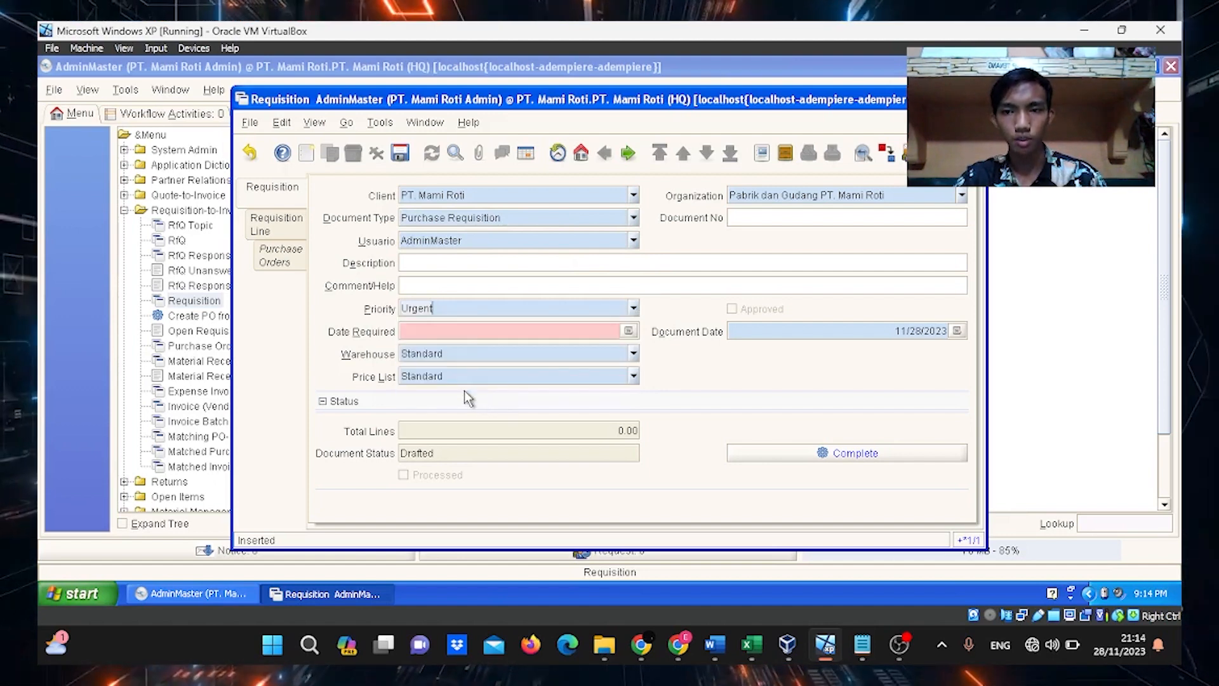
# Set the requisition's required date to 11/29/2023
pyautogui.click(462, 332)
pyautogui.click(630, 332)
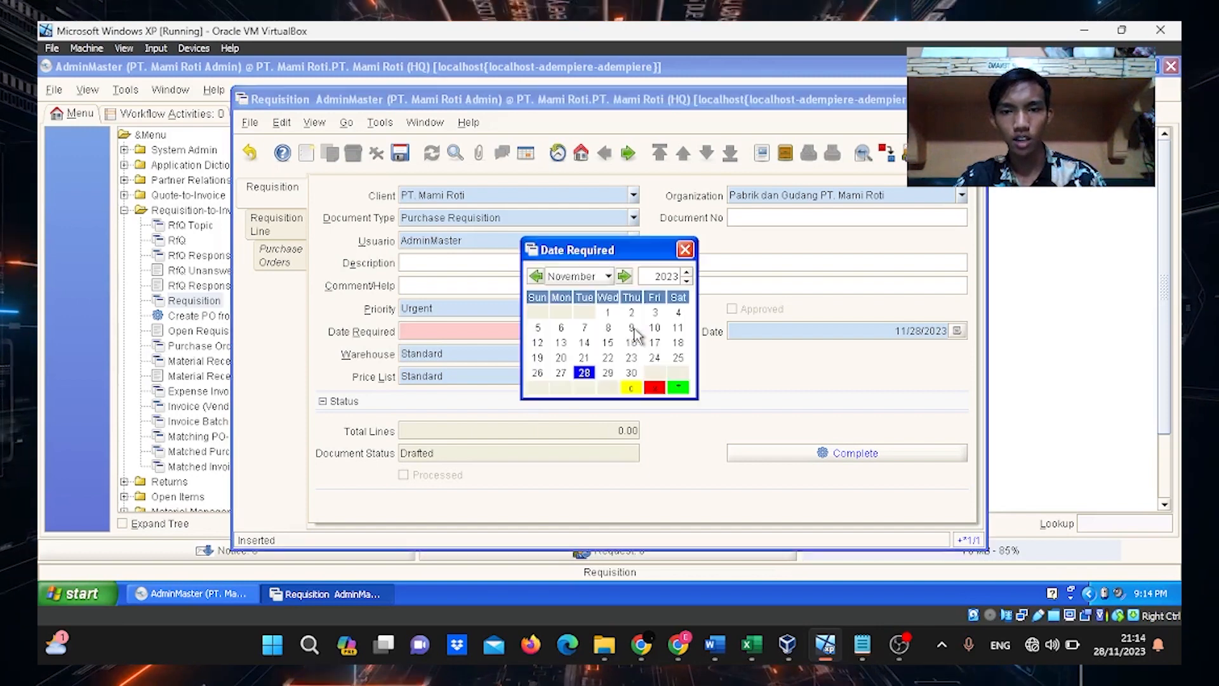
pyautogui.click(607, 377)
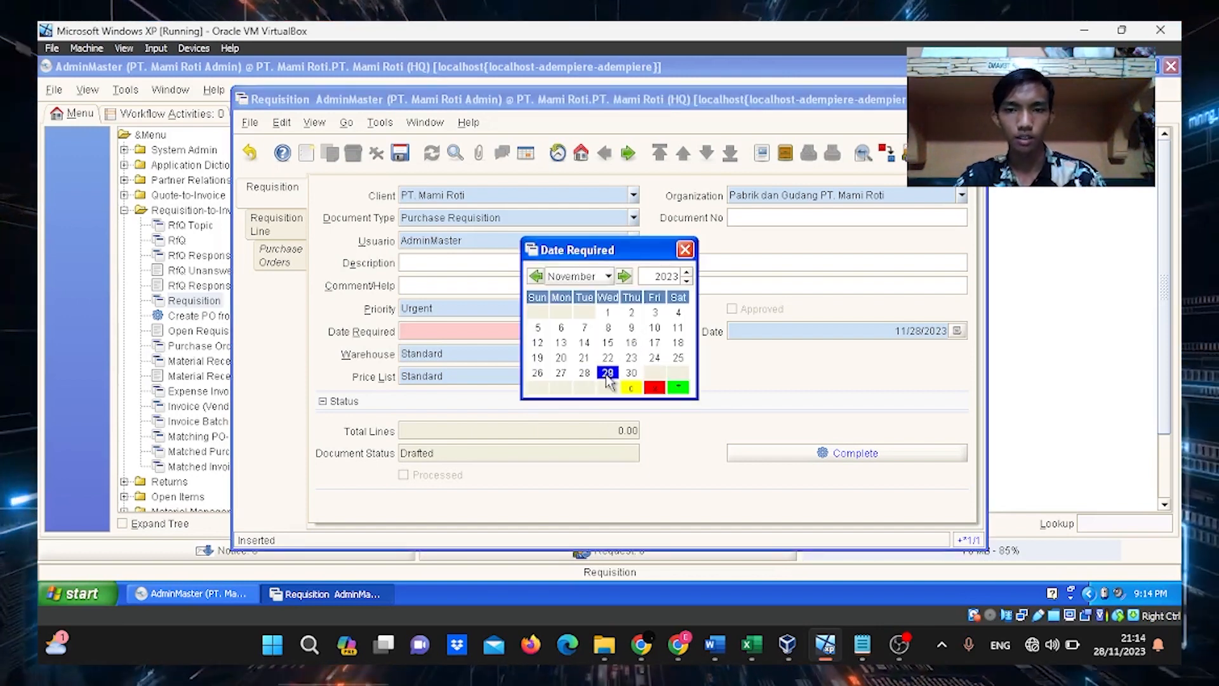
pyautogui.click(607, 375)
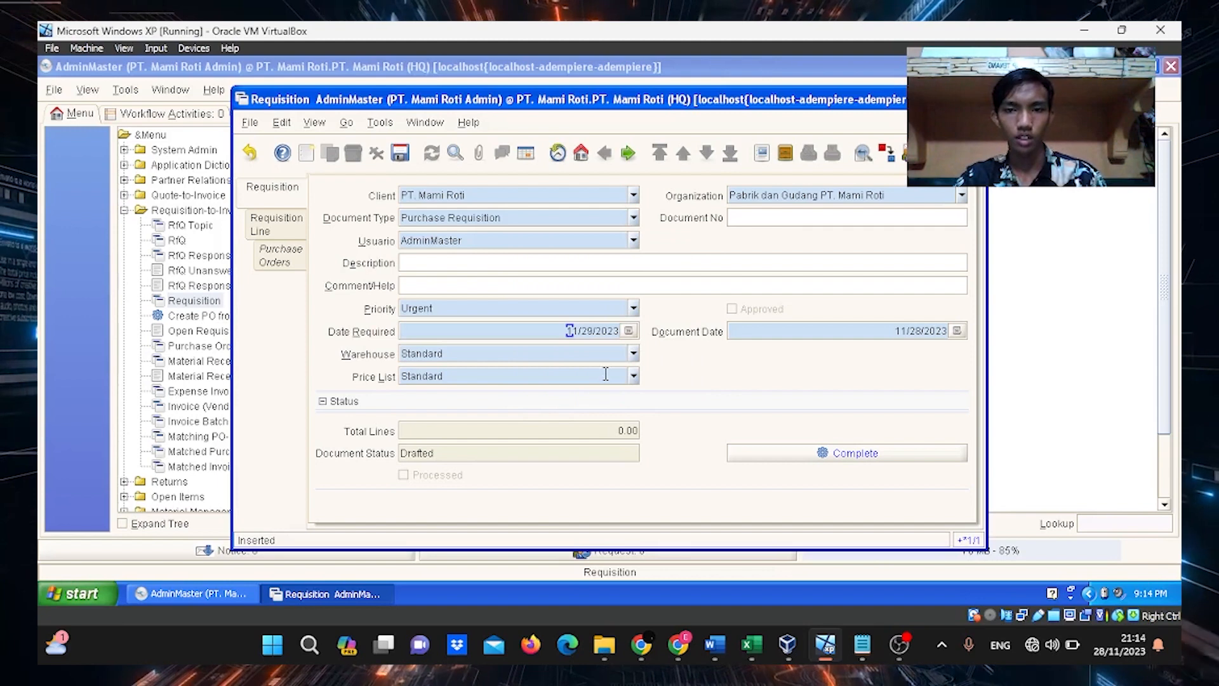
# Assign the warehouse Gudang Produk PT. Mami Roti and Price List November Ceria PT. Mami Roti, and save the requisition
pyautogui.click(635, 353)
pyautogui.click(634, 353)
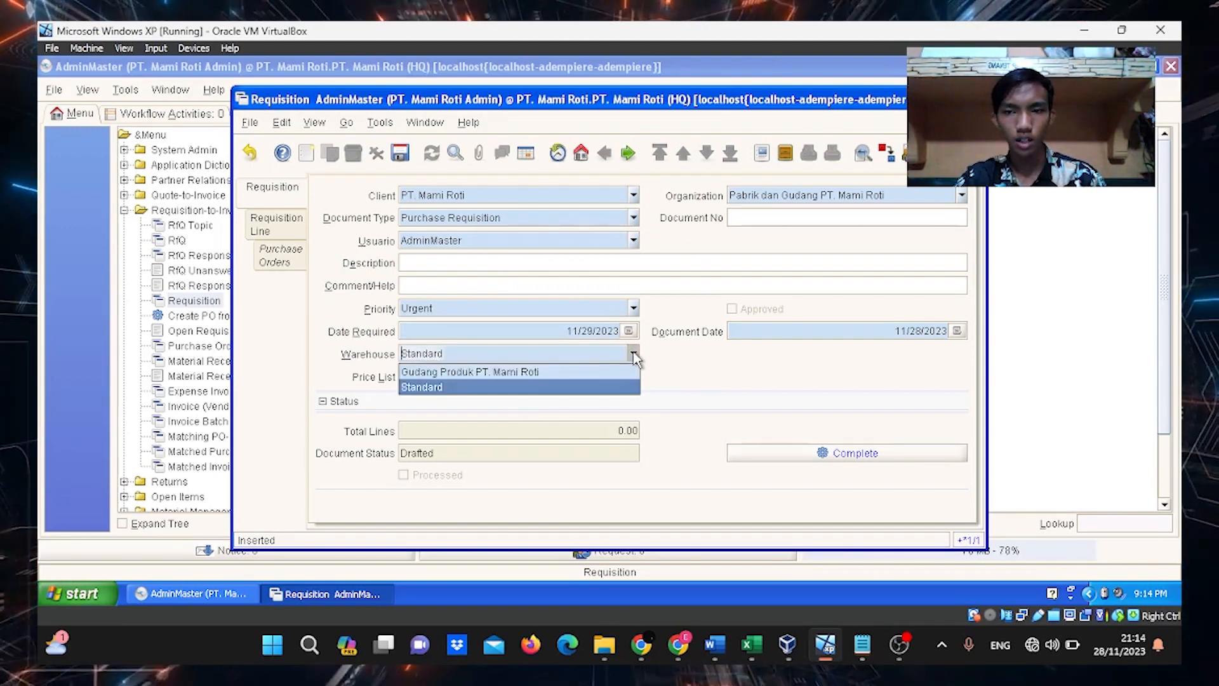
pyautogui.click(611, 373)
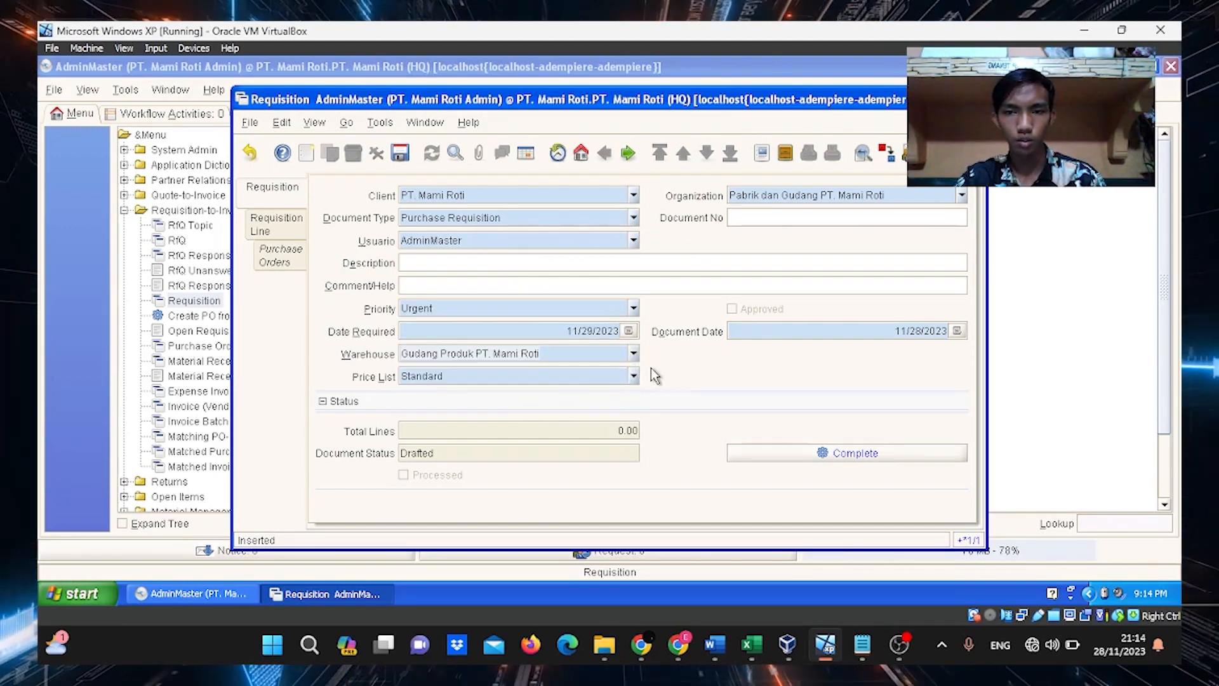
pyautogui.click(634, 377)
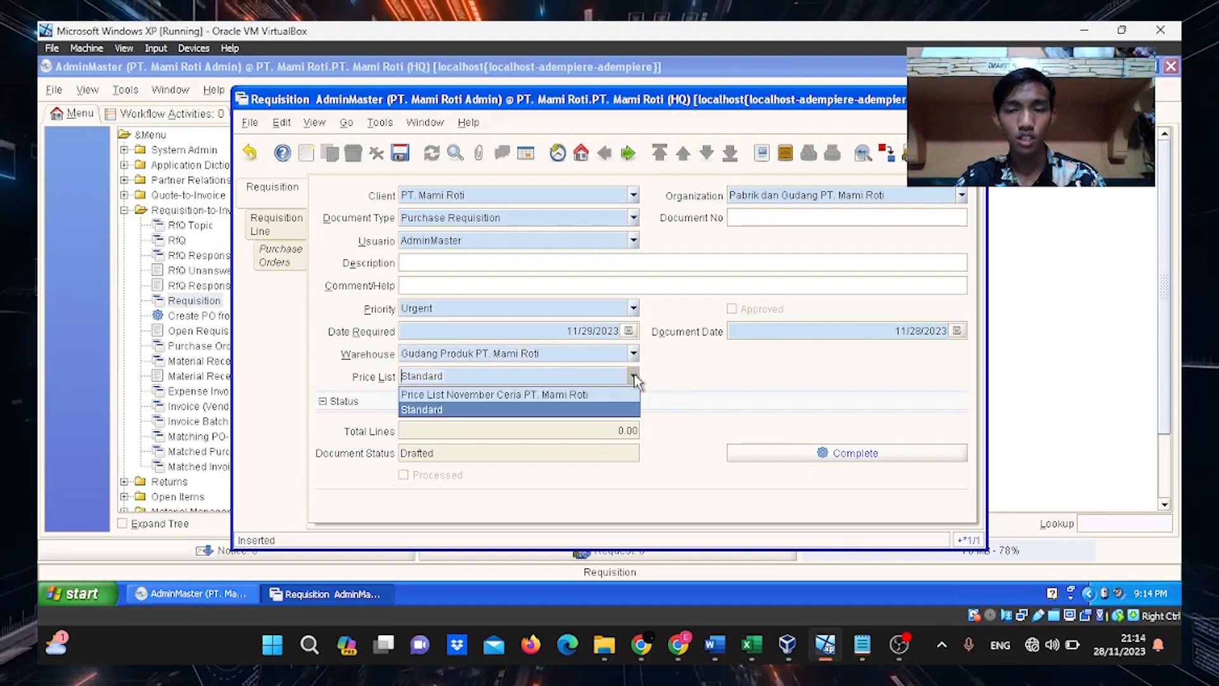
pyautogui.click(532, 393)
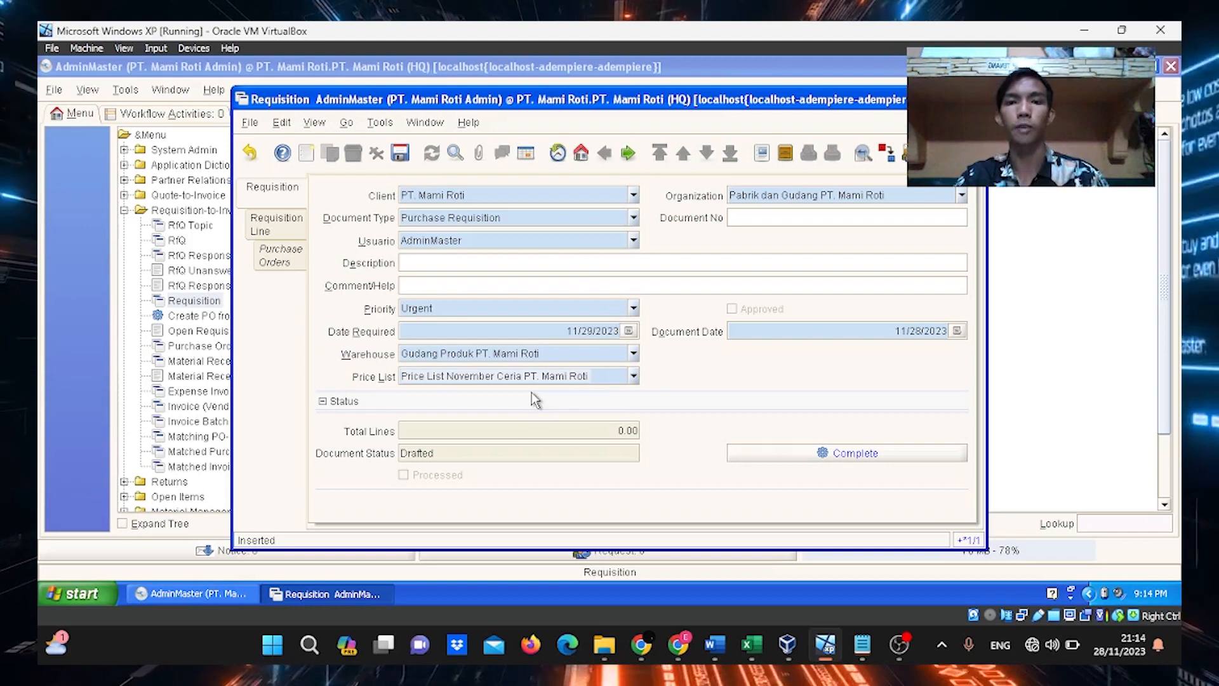
pyautogui.click(400, 153)
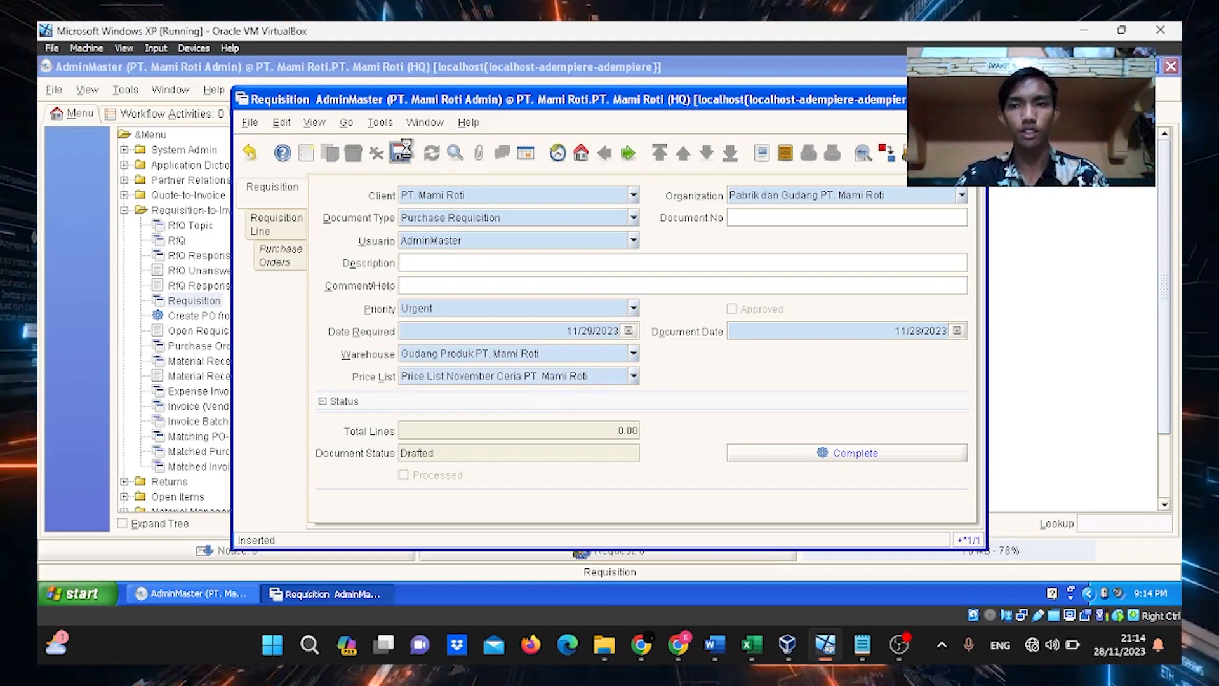
# Start the first requisition line with PT Salim Ivomas Pratama Tbk as the business partner
pyautogui.click(276, 231)
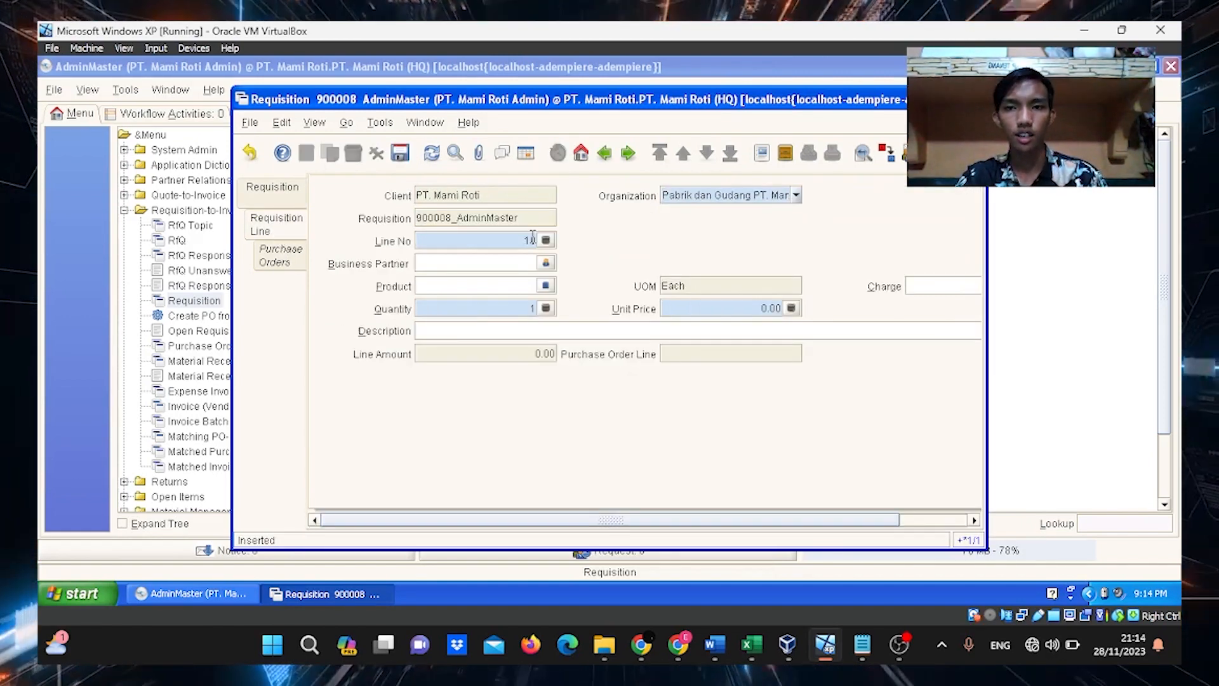
pyautogui.click(546, 264)
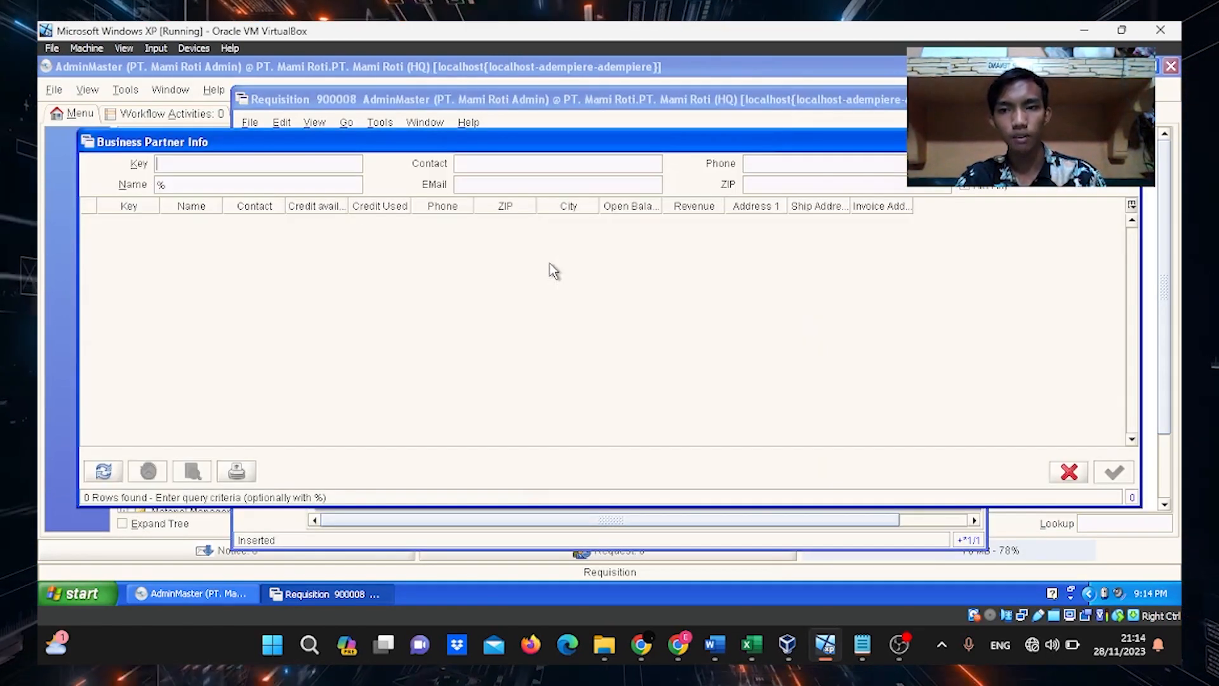
pyautogui.click(101, 471)
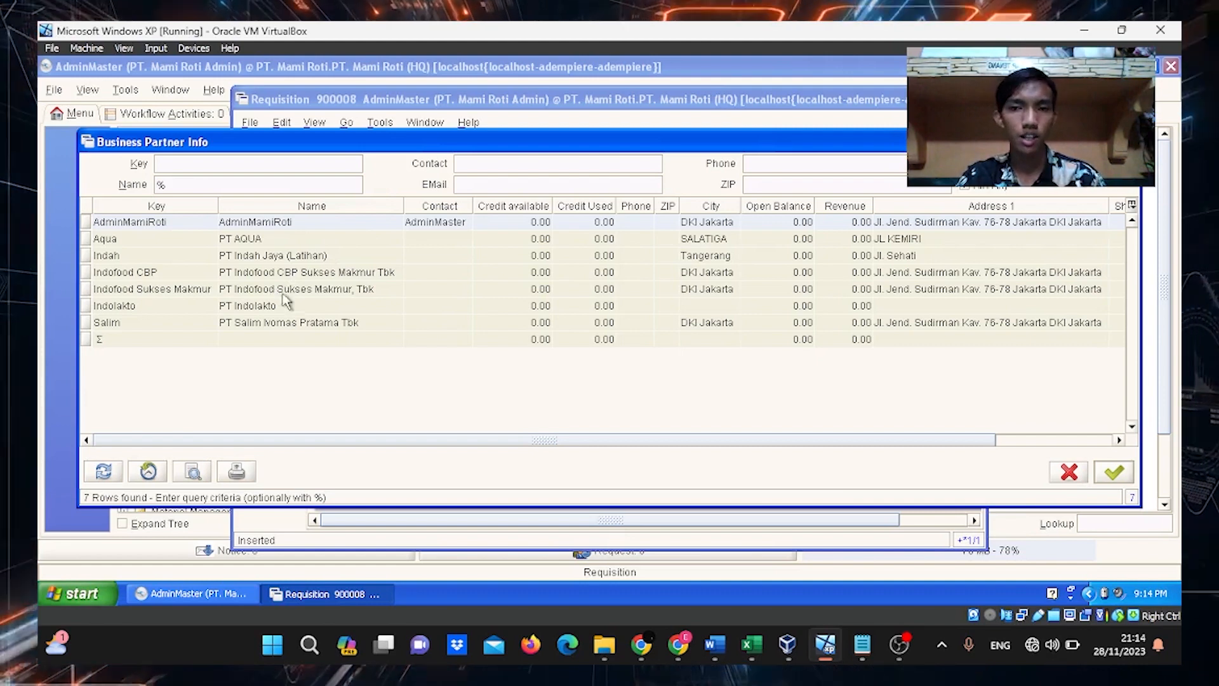
pyautogui.doubleClick(254, 323)
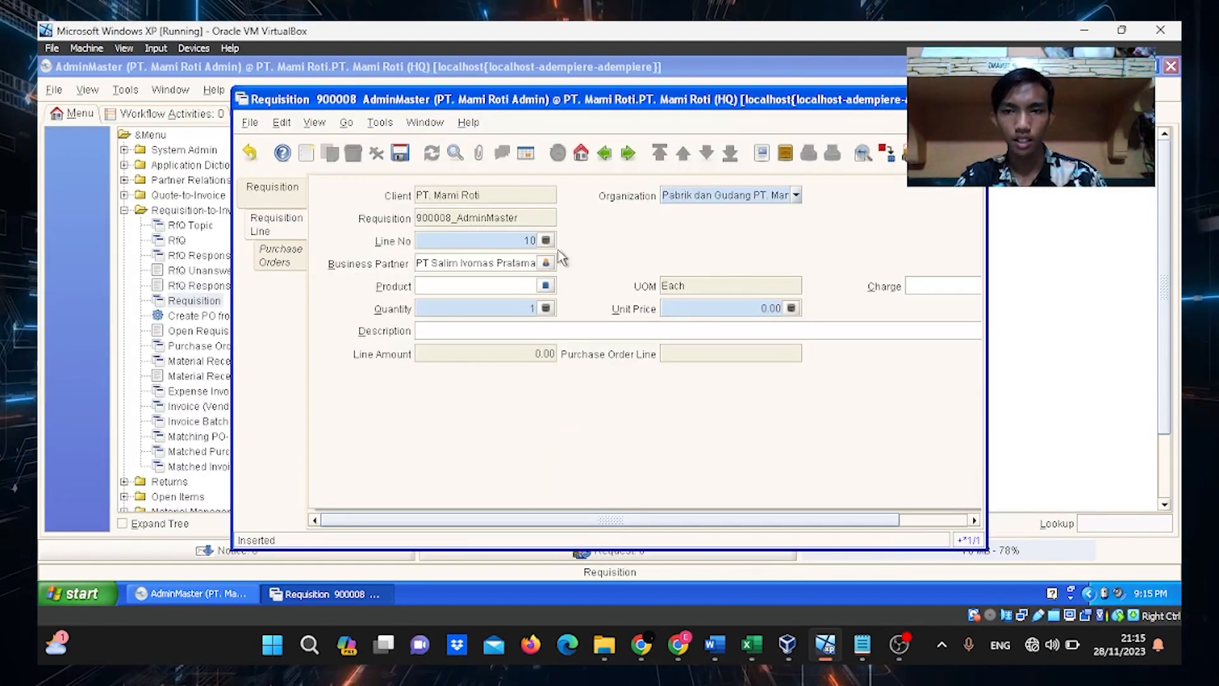
# Choose Gula as the line's product with a quantity of 100, and save the line
pyautogui.click(546, 286)
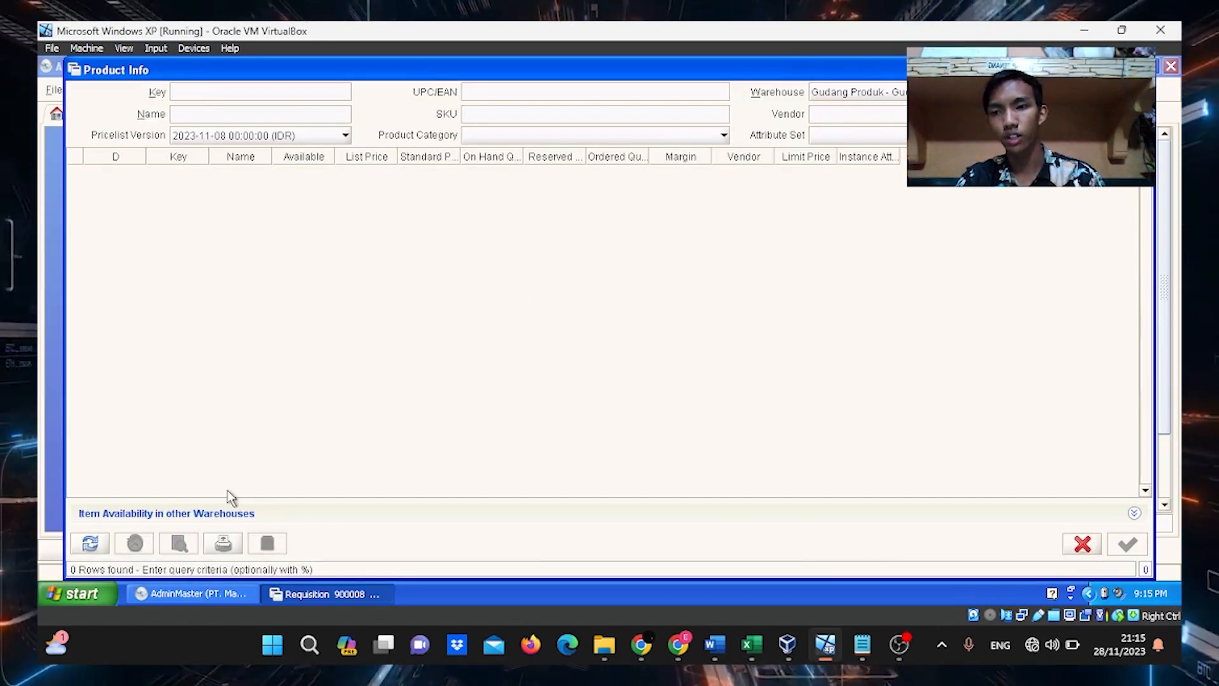
pyautogui.click(87, 547)
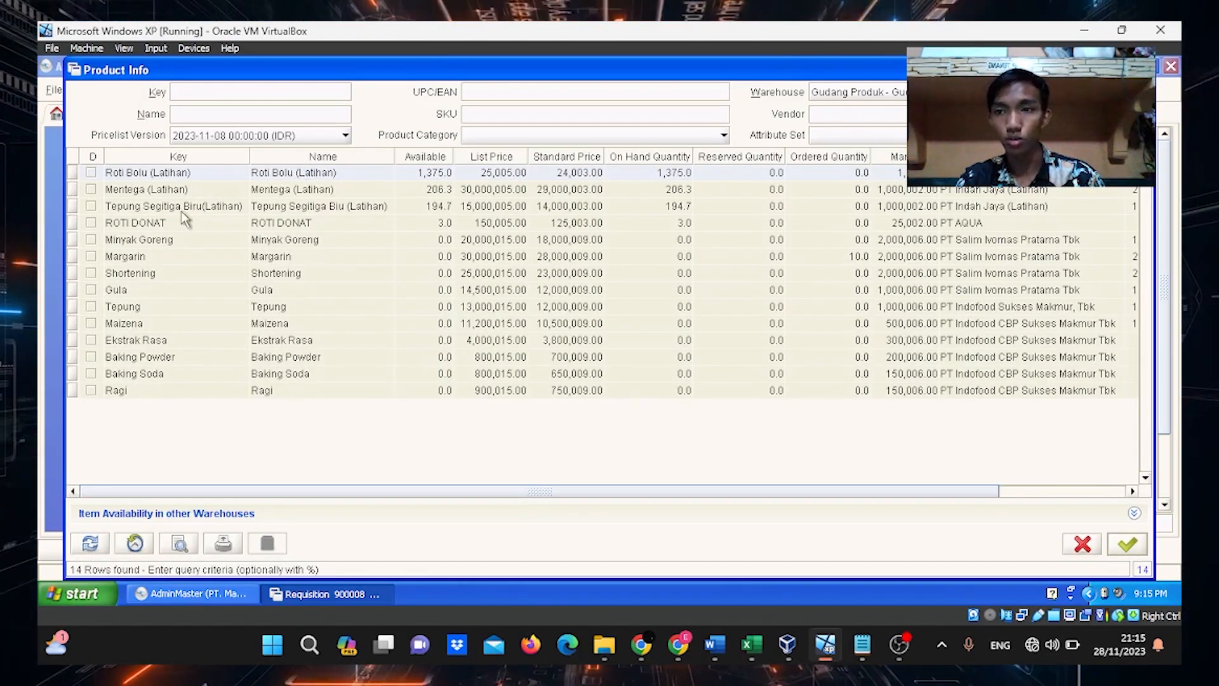
pyautogui.doubleClick(126, 291)
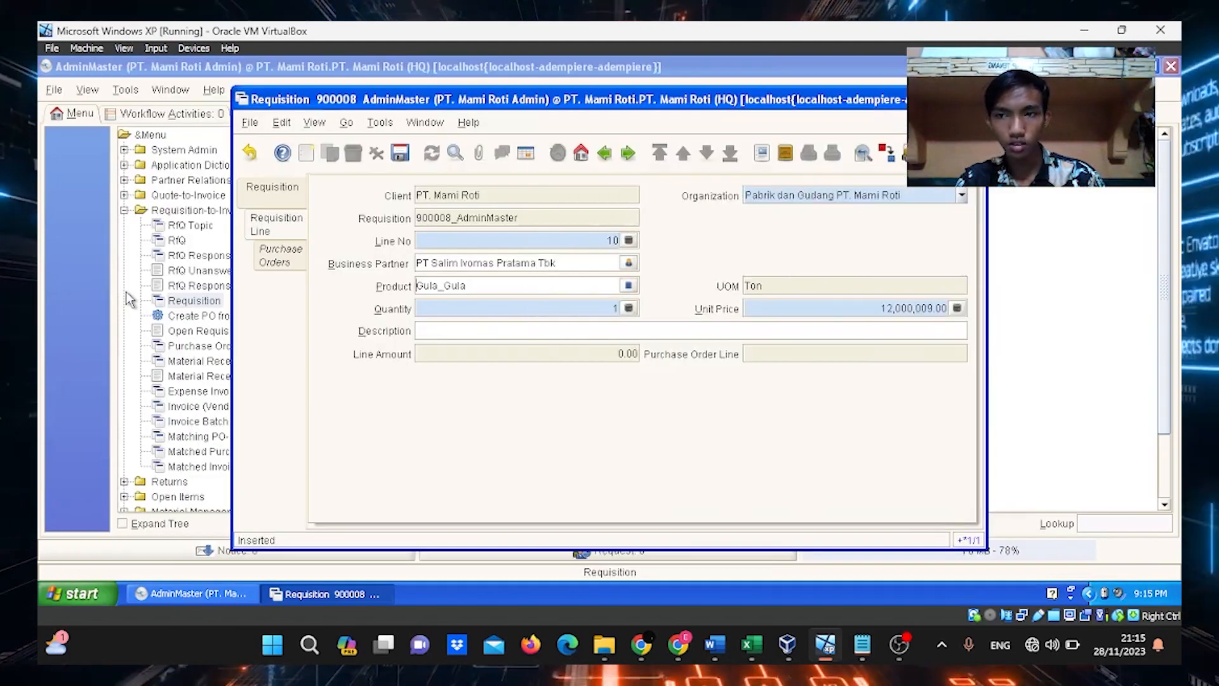
pyautogui.click(584, 309)
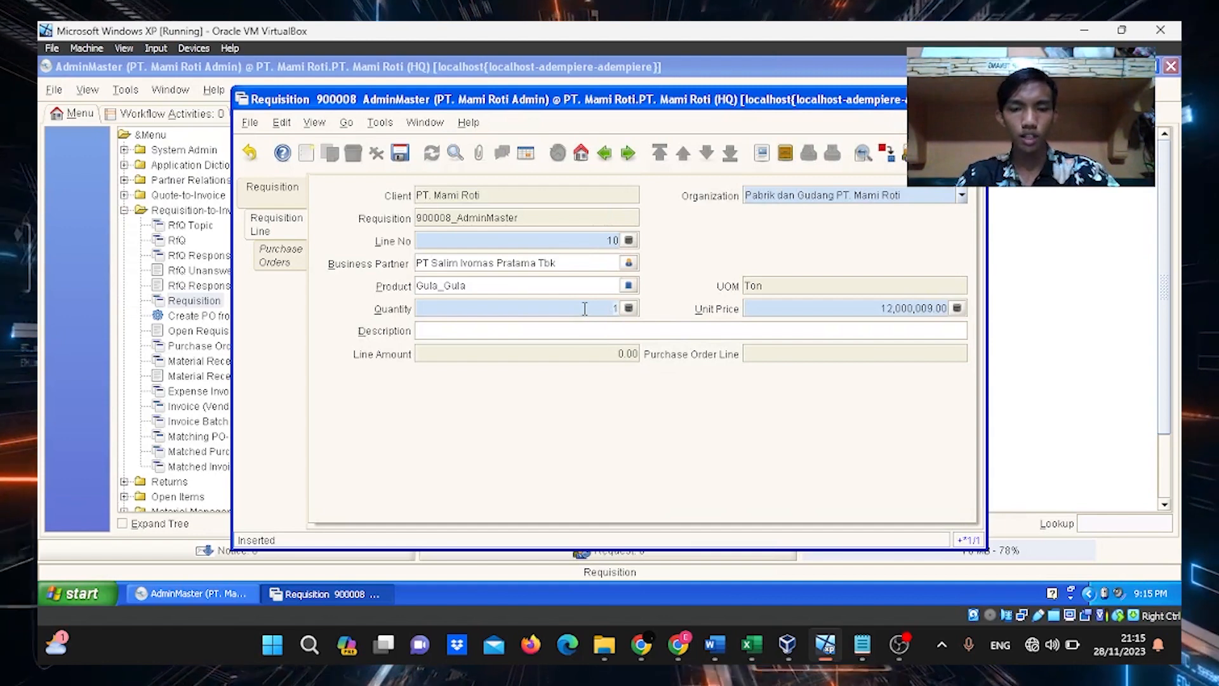
pyautogui.press('Tab')
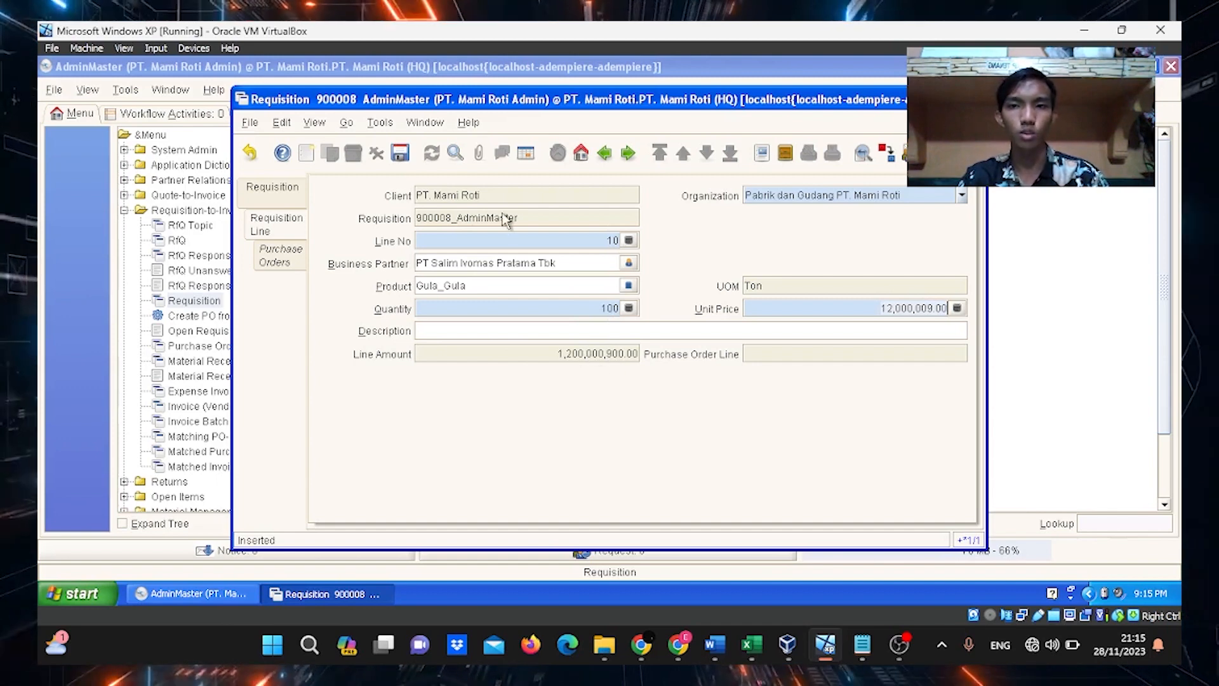
pyautogui.click(399, 155)
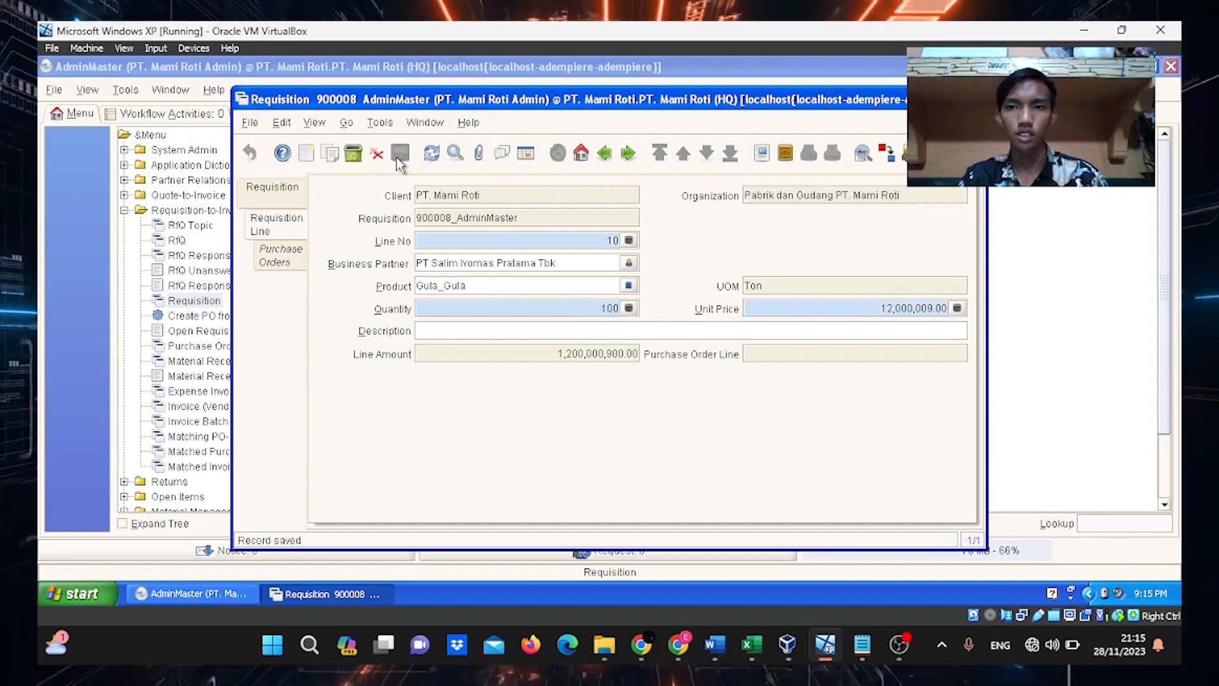
# Add a second requisition line with PT Salim Ivomas Pratama Tbk as the business partner
pyautogui.click(308, 156)
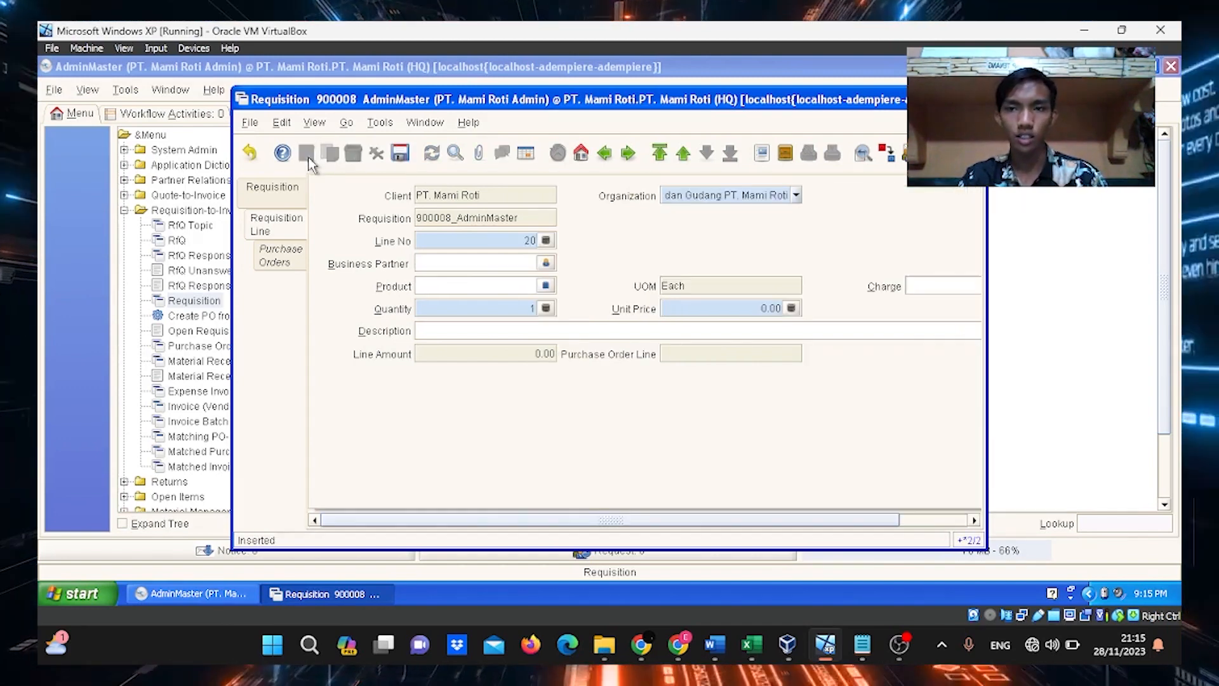
pyautogui.click(545, 263)
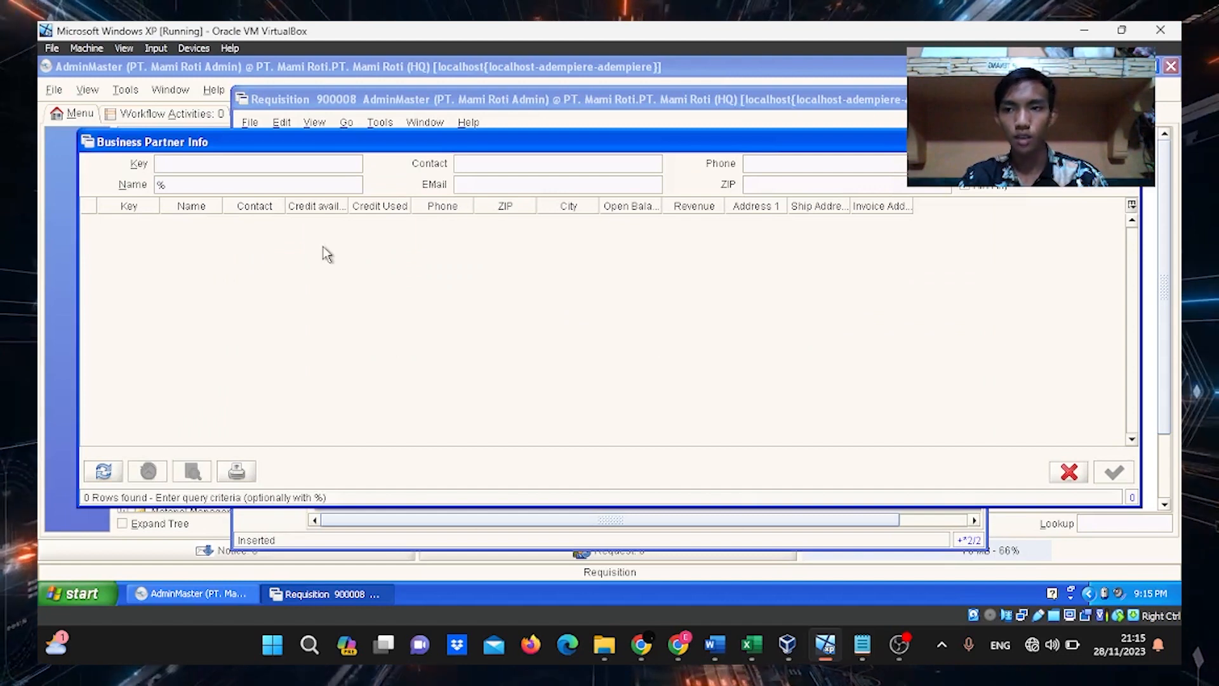
pyautogui.click(104, 473)
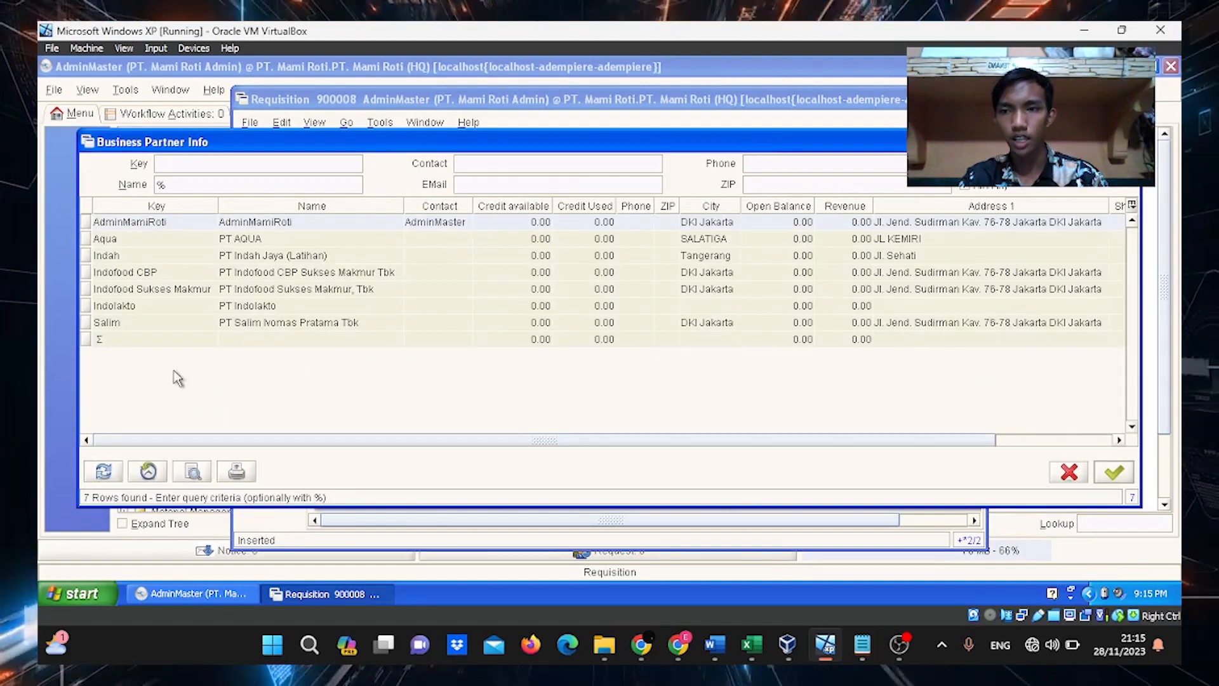
pyautogui.doubleClick(264, 321)
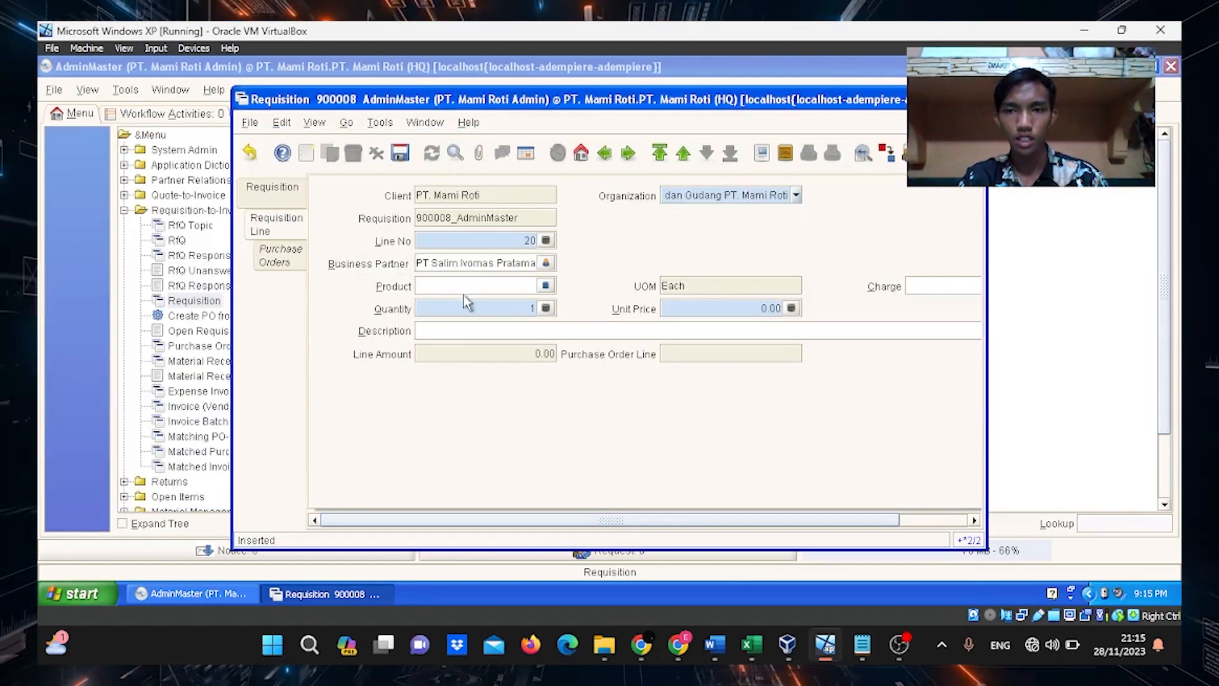
# Choose Margarin as the product for the second requisition line
pyautogui.click(545, 285)
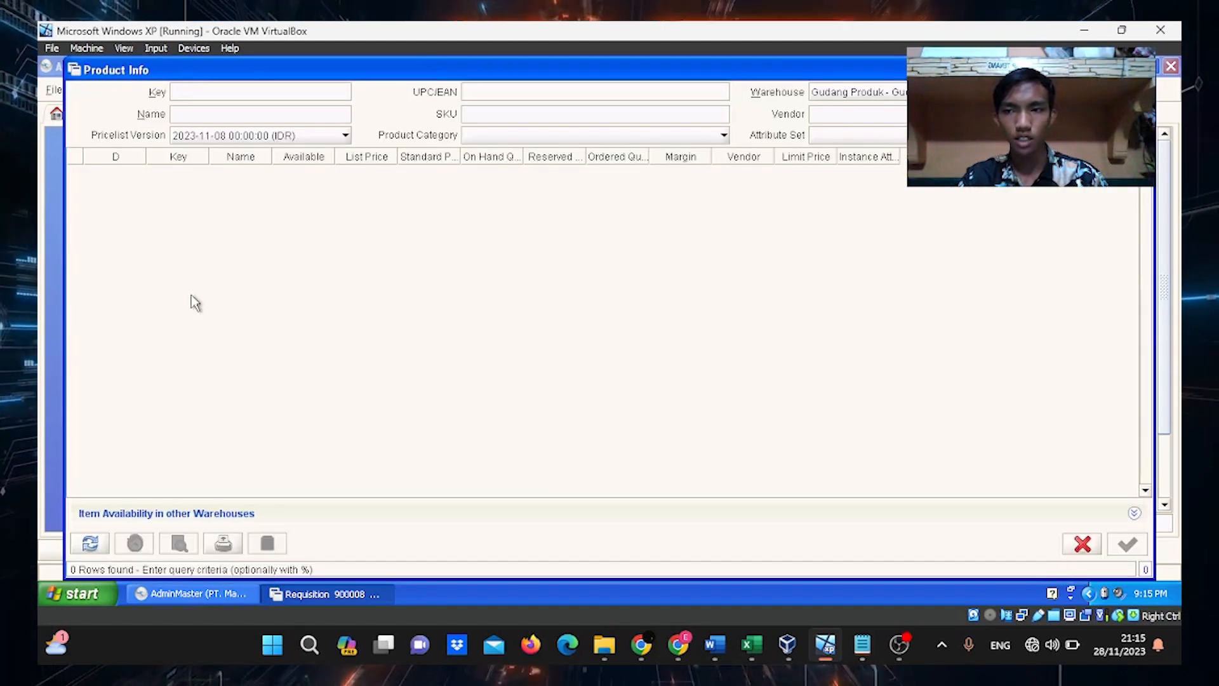
pyautogui.click(89, 544)
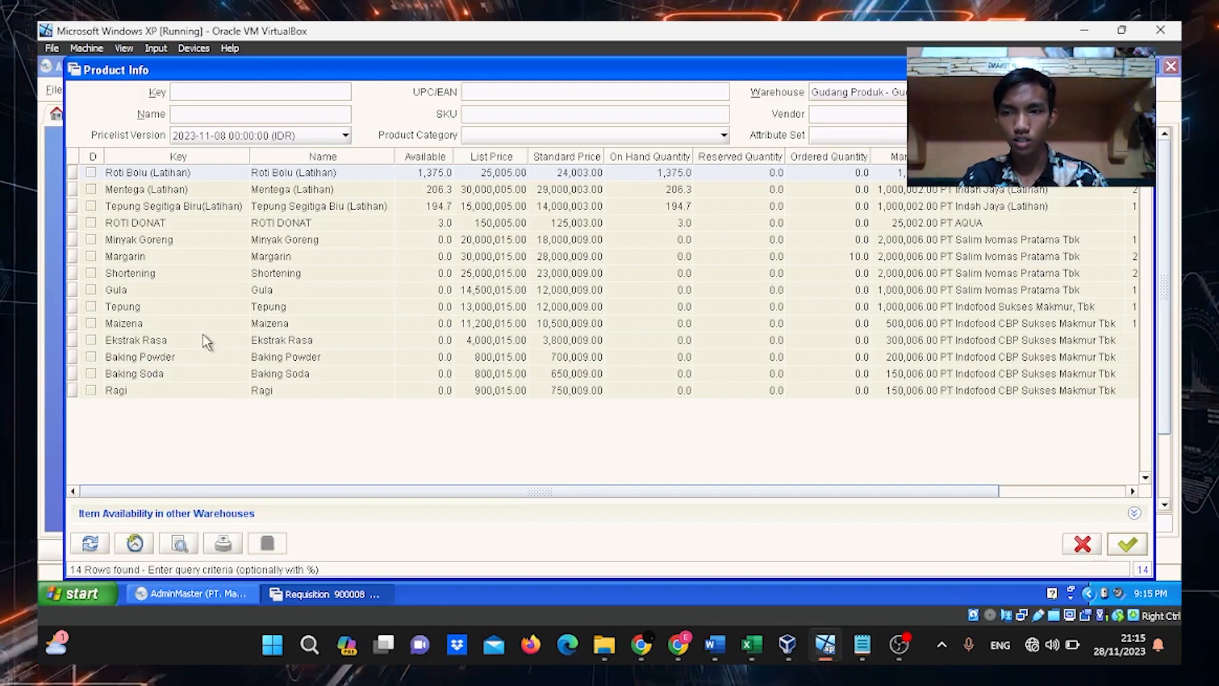
pyautogui.doubleClick(122, 261)
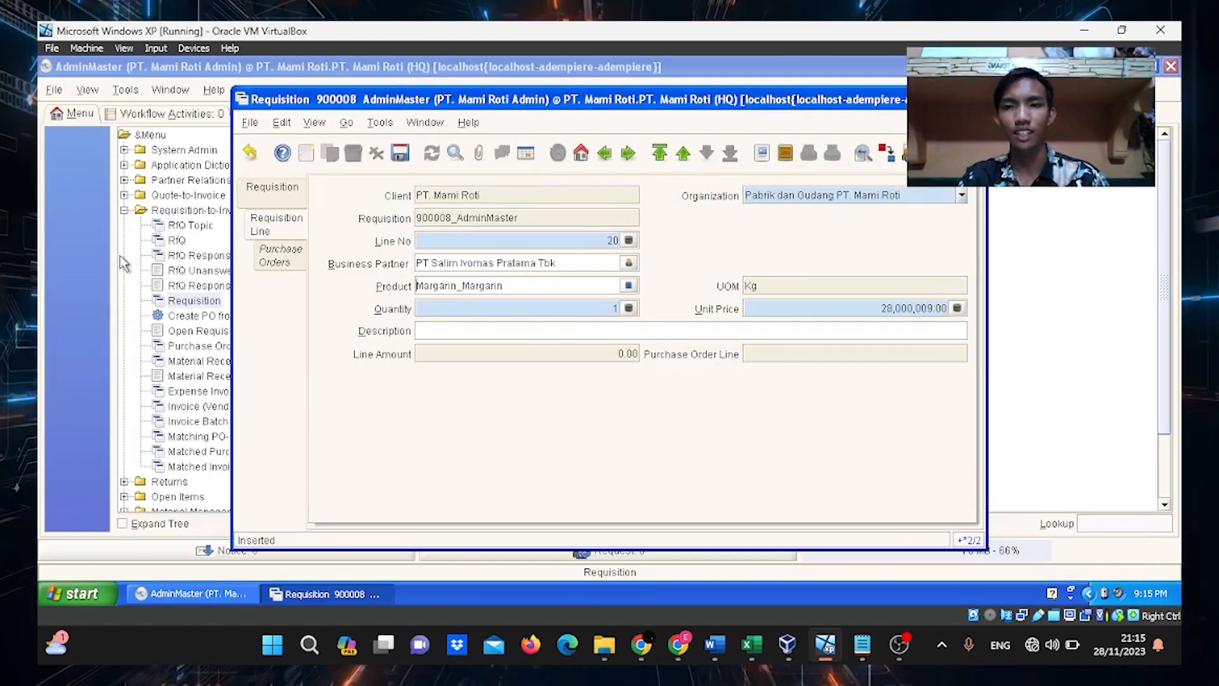
# Set the Margarin line's quantity to 100 and save the line
pyautogui.click(603, 306)
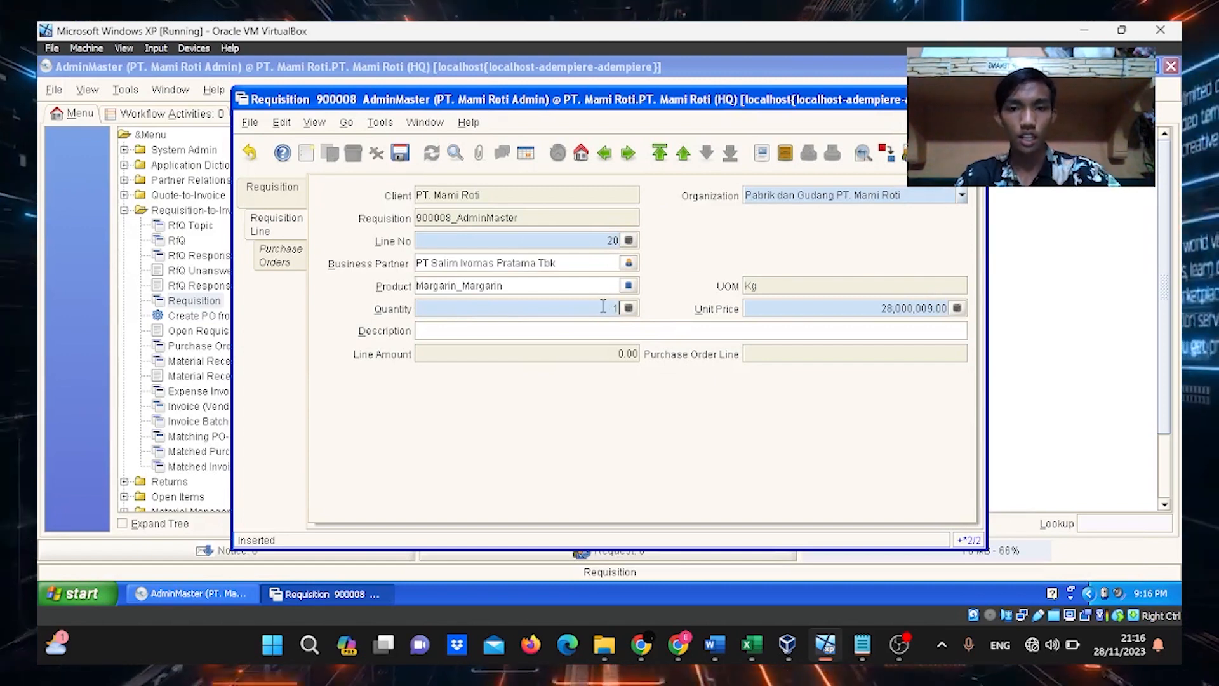
pyautogui.press('Tab')
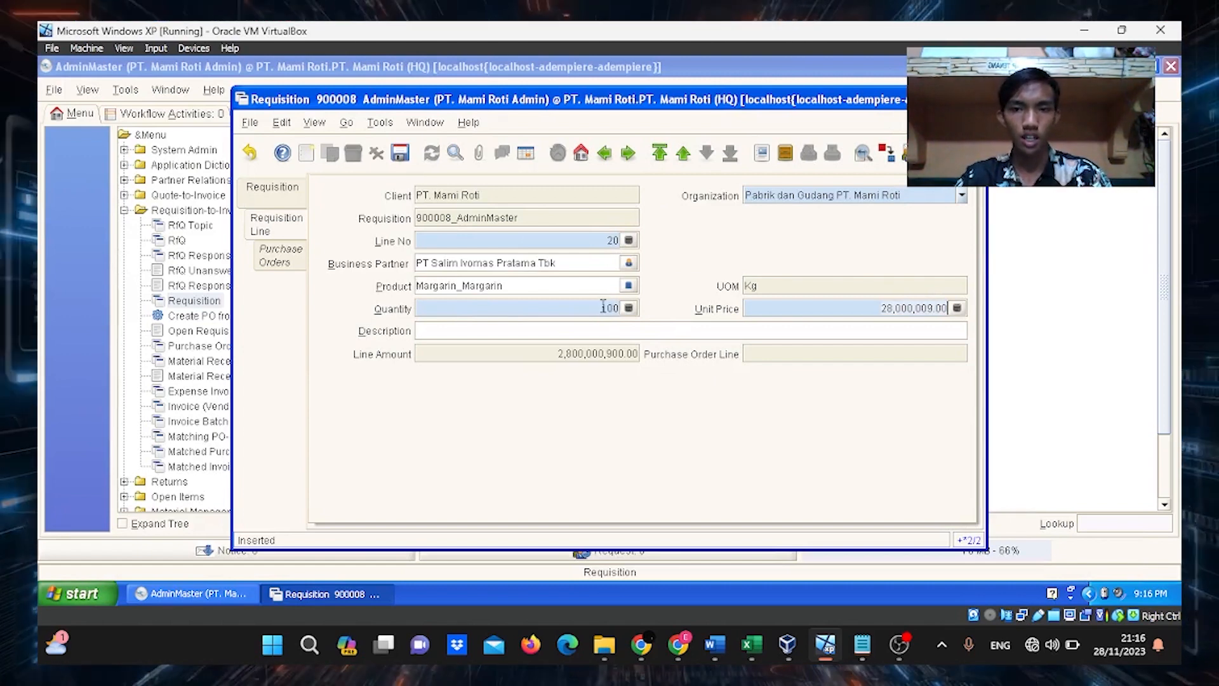
pyautogui.click(400, 153)
# Return to the requisition header, process the document with the Complete action, and close the requisition window
pyautogui.click(288, 192)
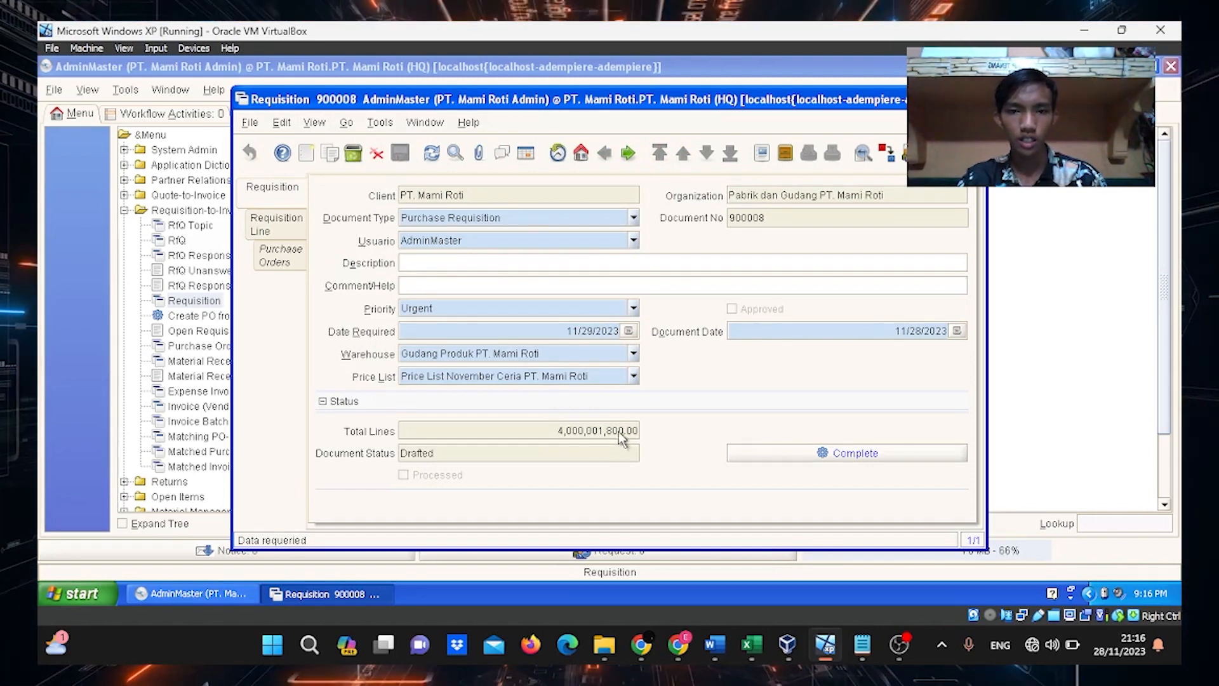
pyautogui.click(874, 453)
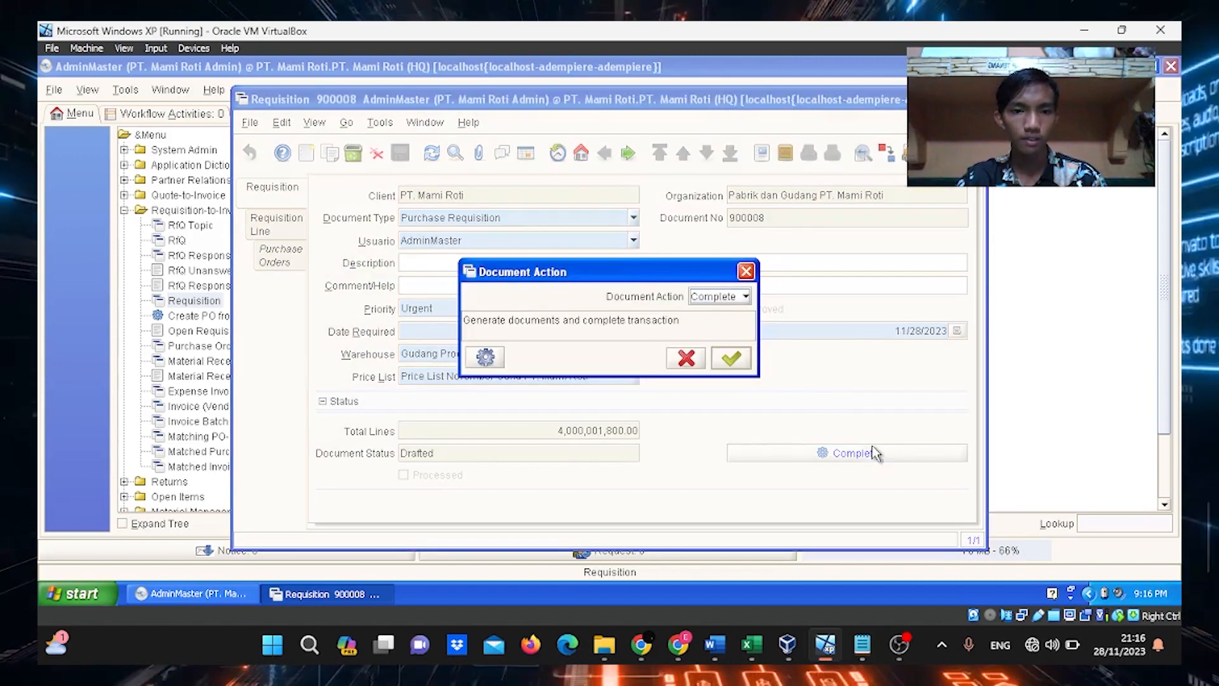
pyautogui.click(735, 359)
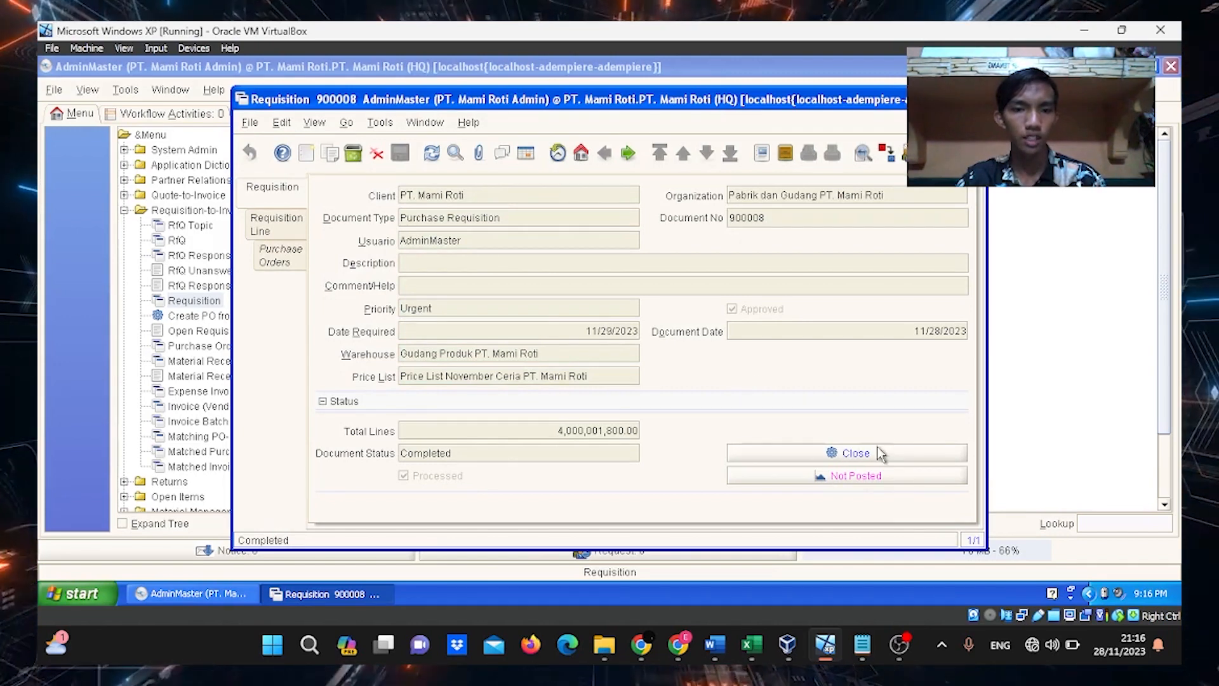
pyautogui.click(976, 99)
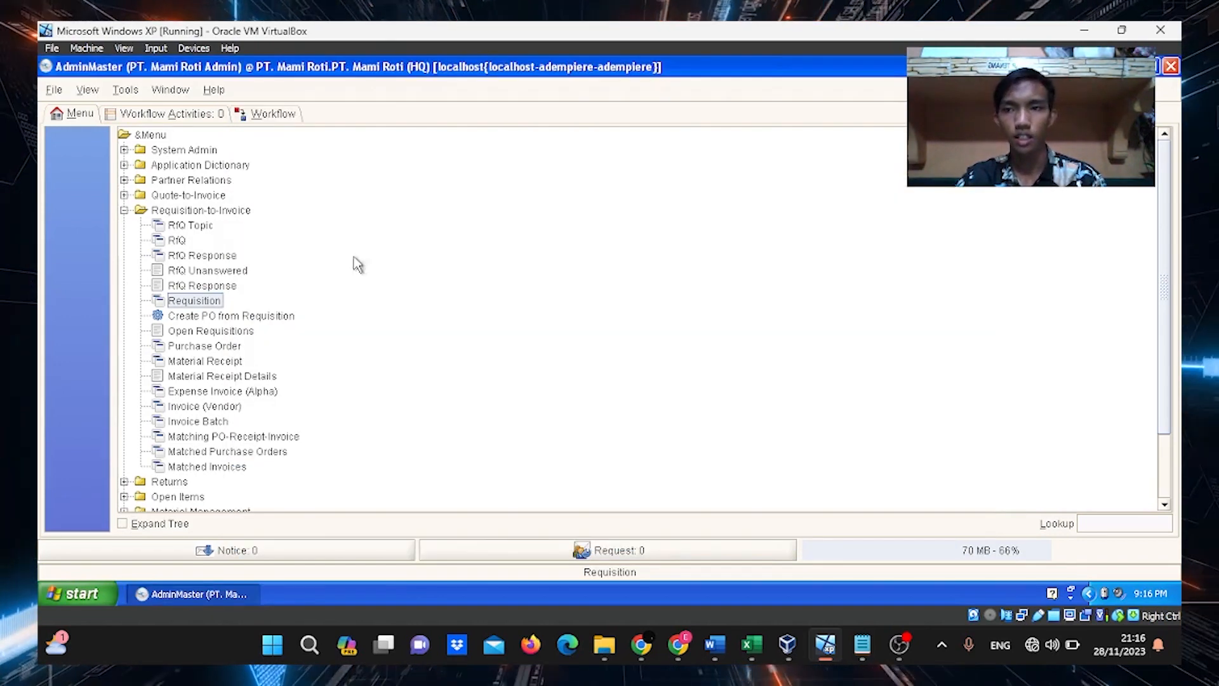
# Open the Open Requisitions report parameters and set the warehouse to Gudang Produk PT. Mami Roti
pyautogui.click(205, 330)
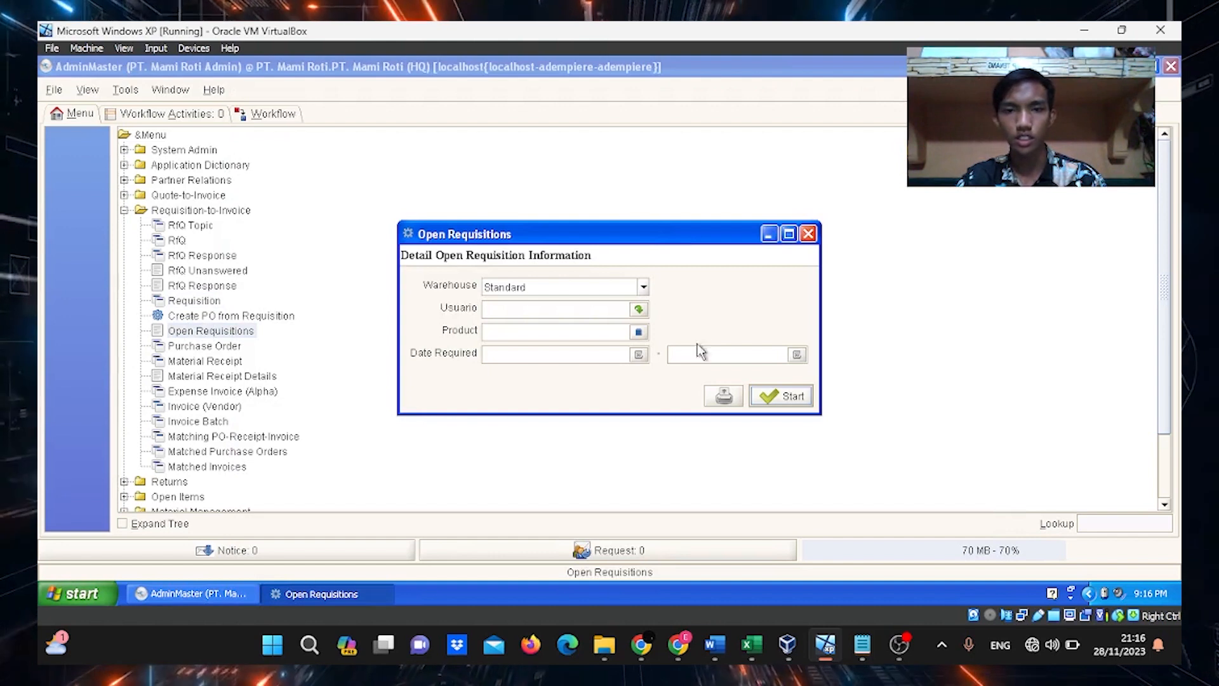
pyautogui.click(643, 287)
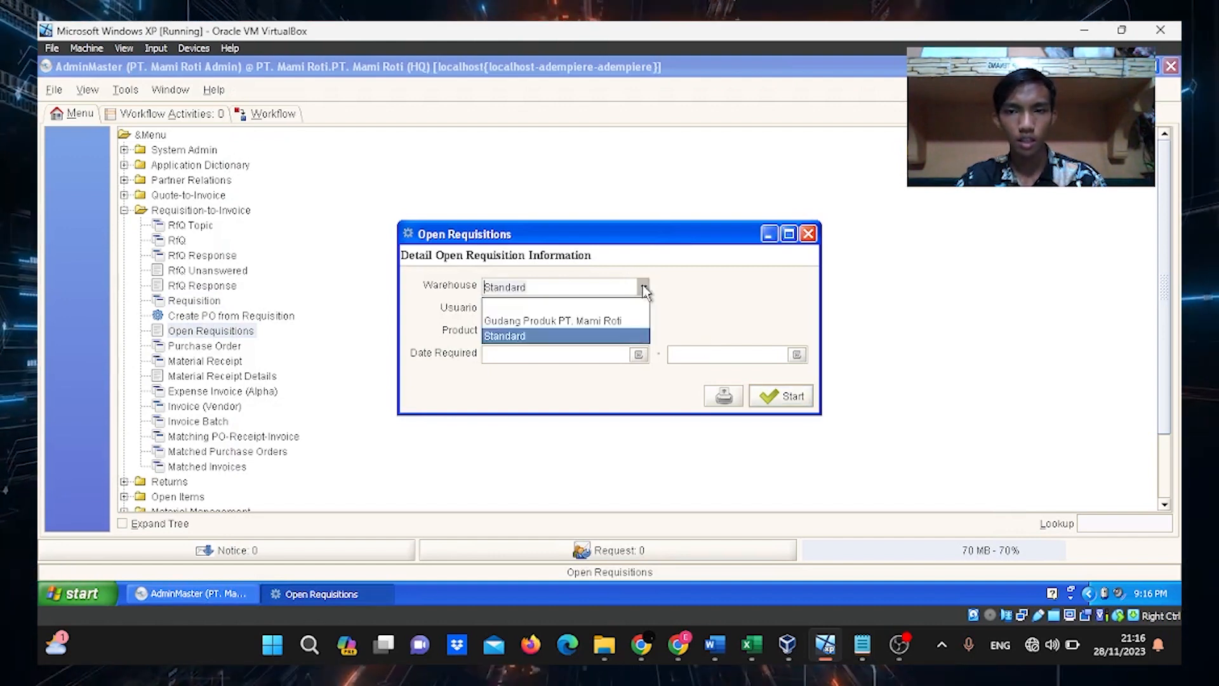
pyautogui.click(617, 320)
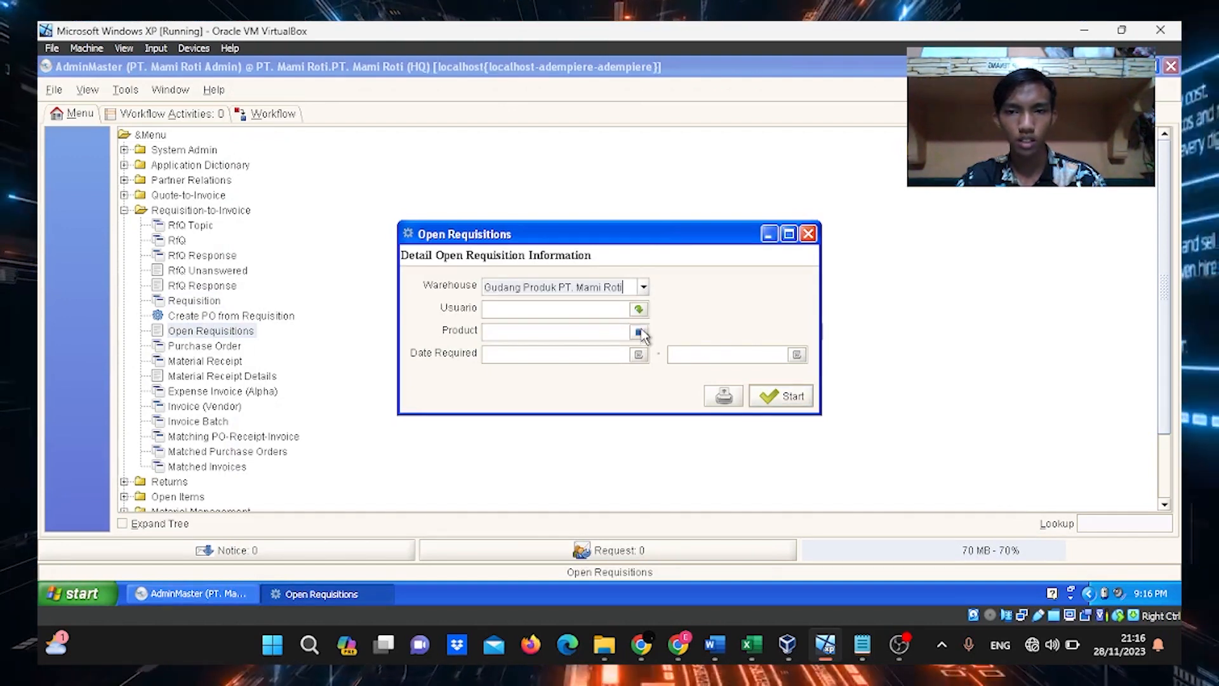
# Pick Gula from pricelist version 2023-11-08 as the product filter, run the Open Requisitions report, and close it after viewing
pyautogui.click(640, 334)
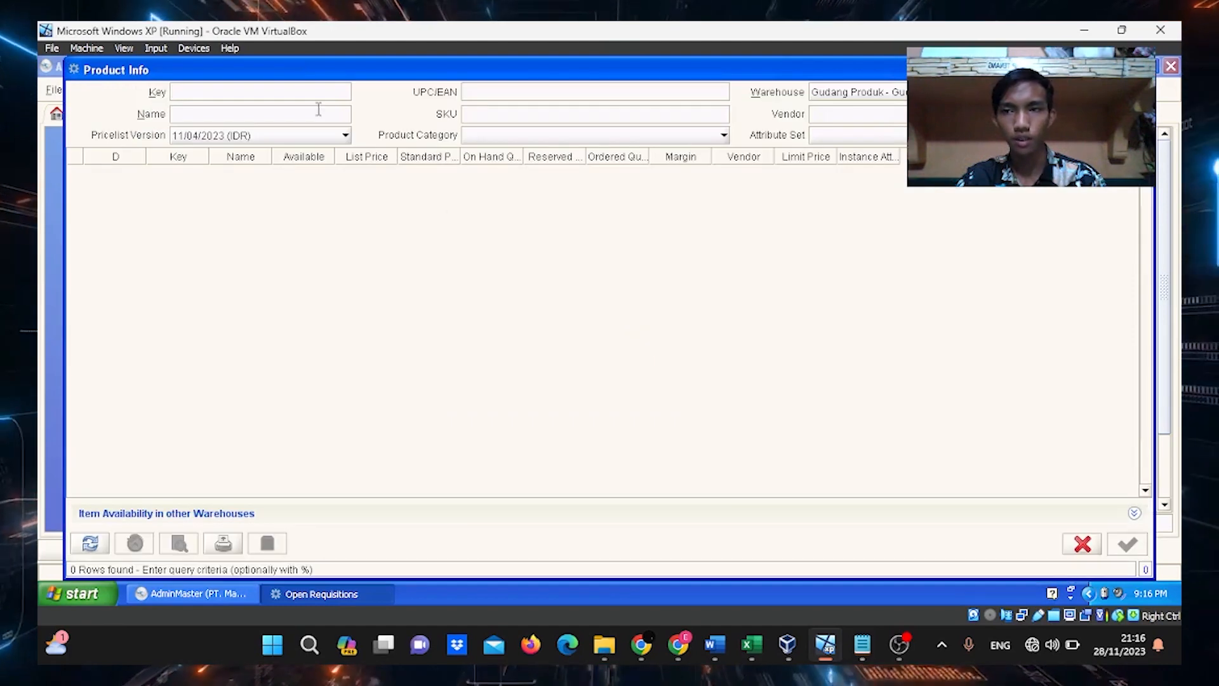
pyautogui.click(289, 139)
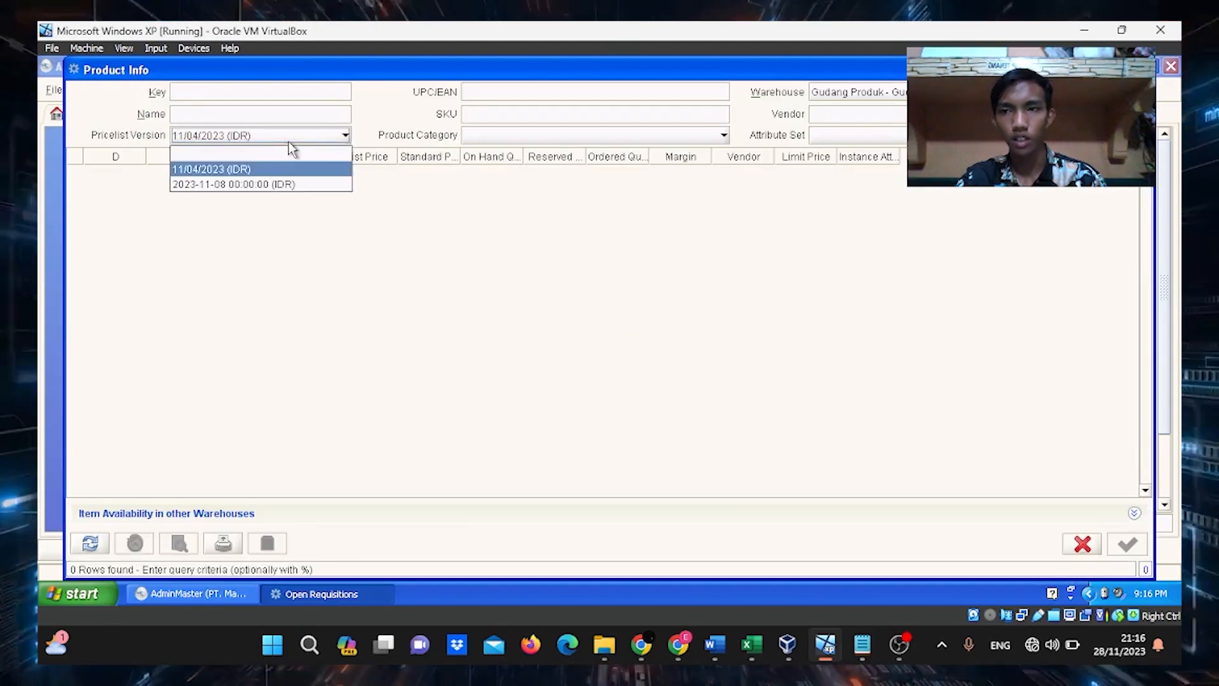
pyautogui.click(285, 184)
pyautogui.click(1060, 92)
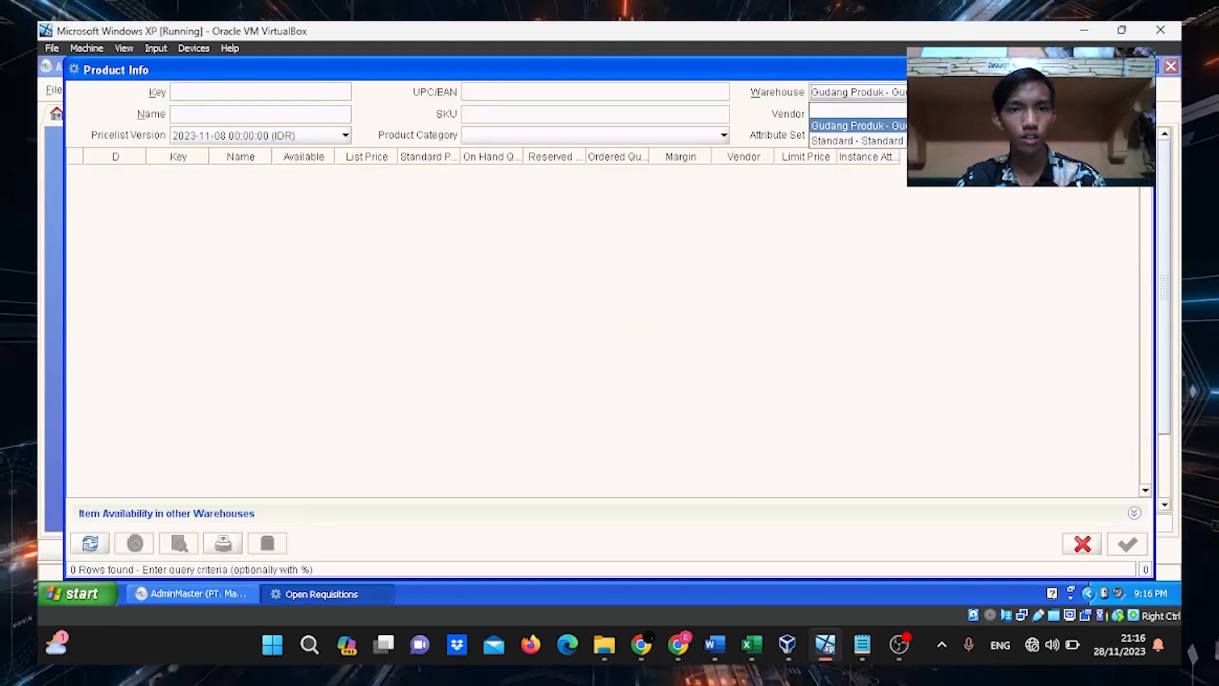
pyautogui.click(1054, 125)
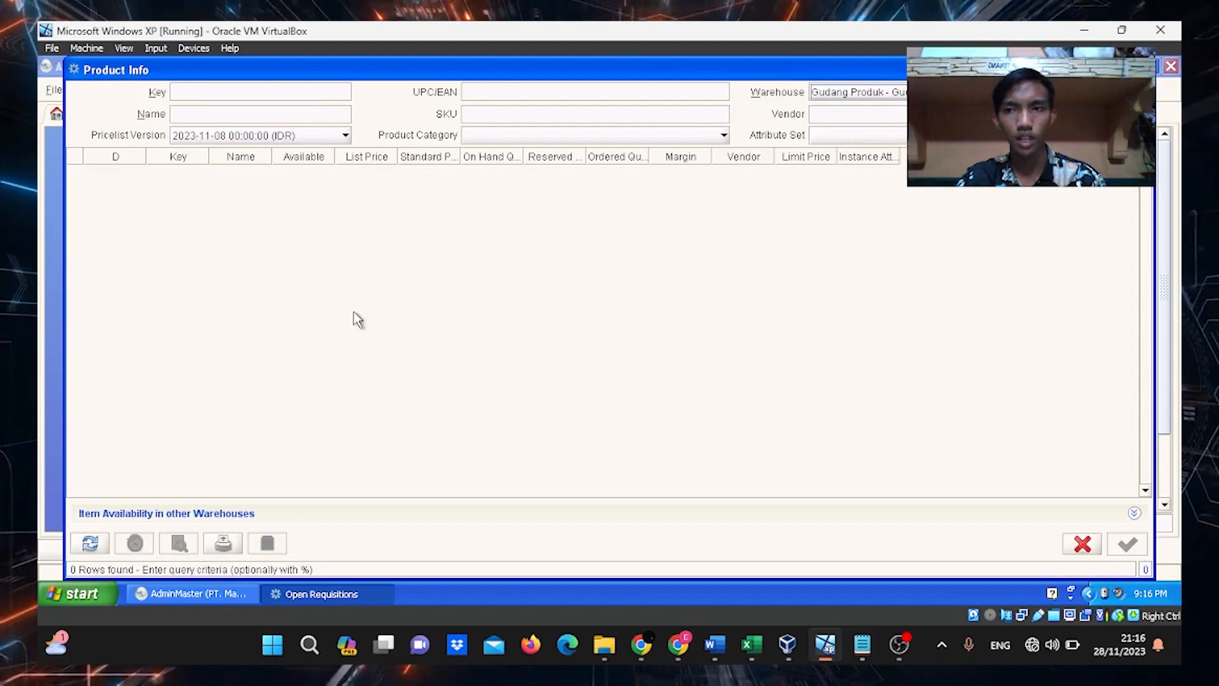
pyautogui.click(90, 543)
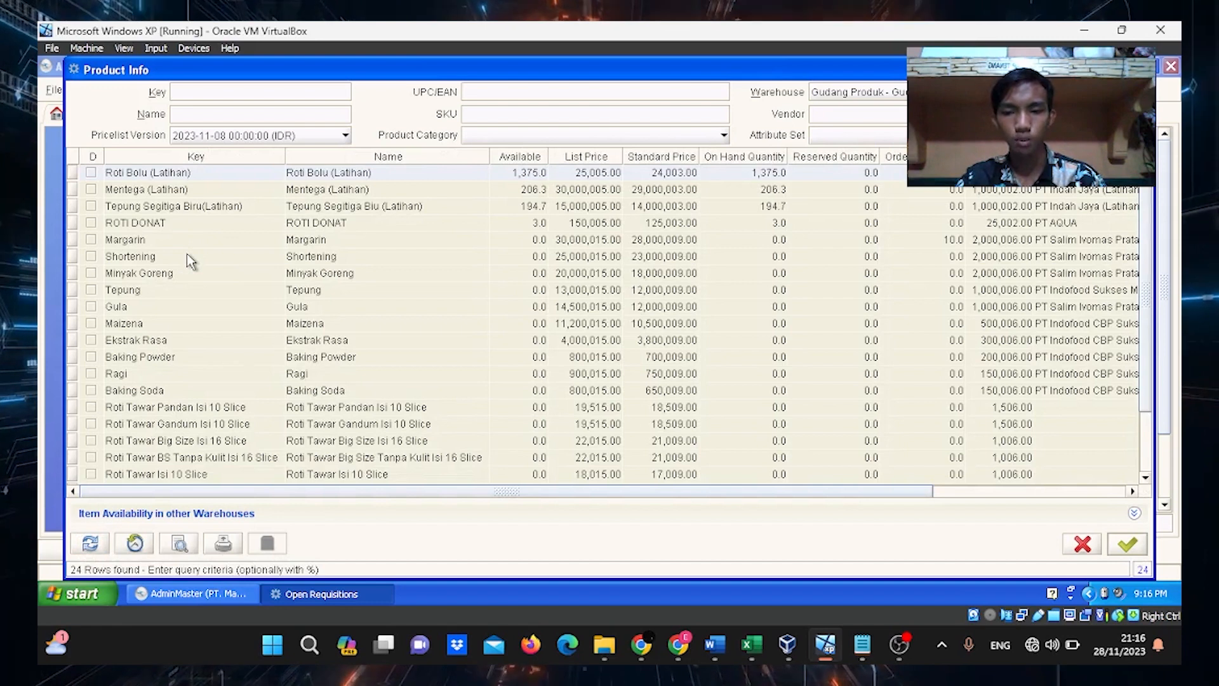
pyautogui.click(117, 309)
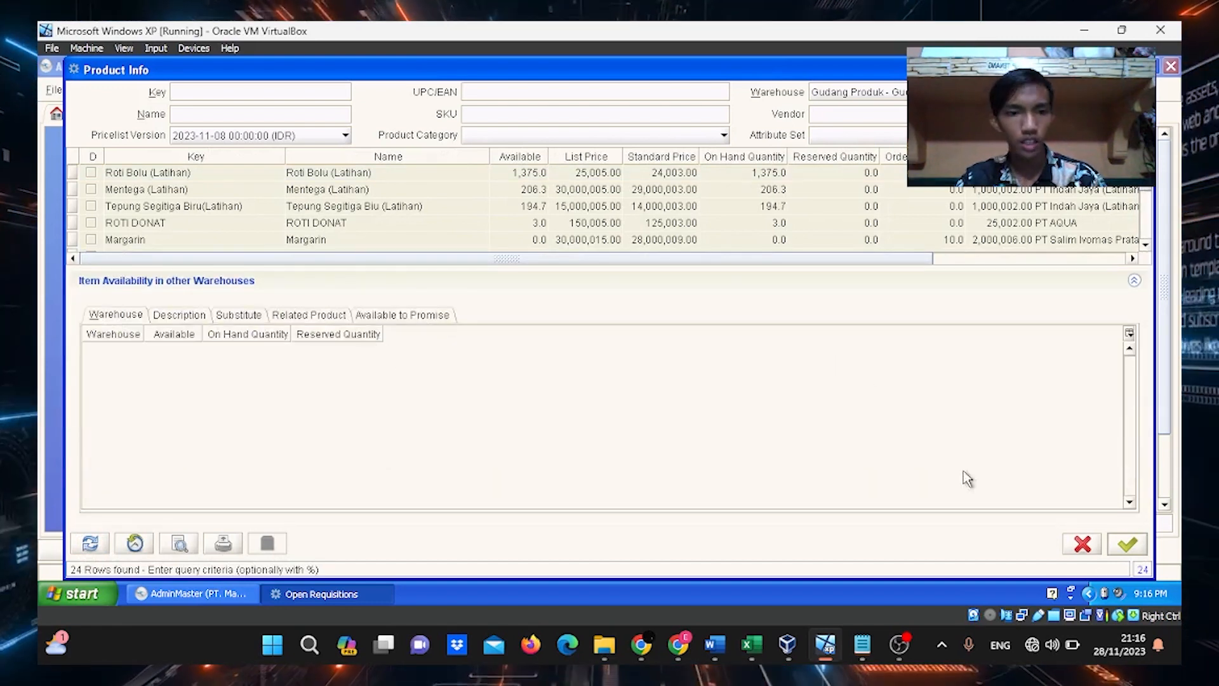
pyautogui.click(1127, 543)
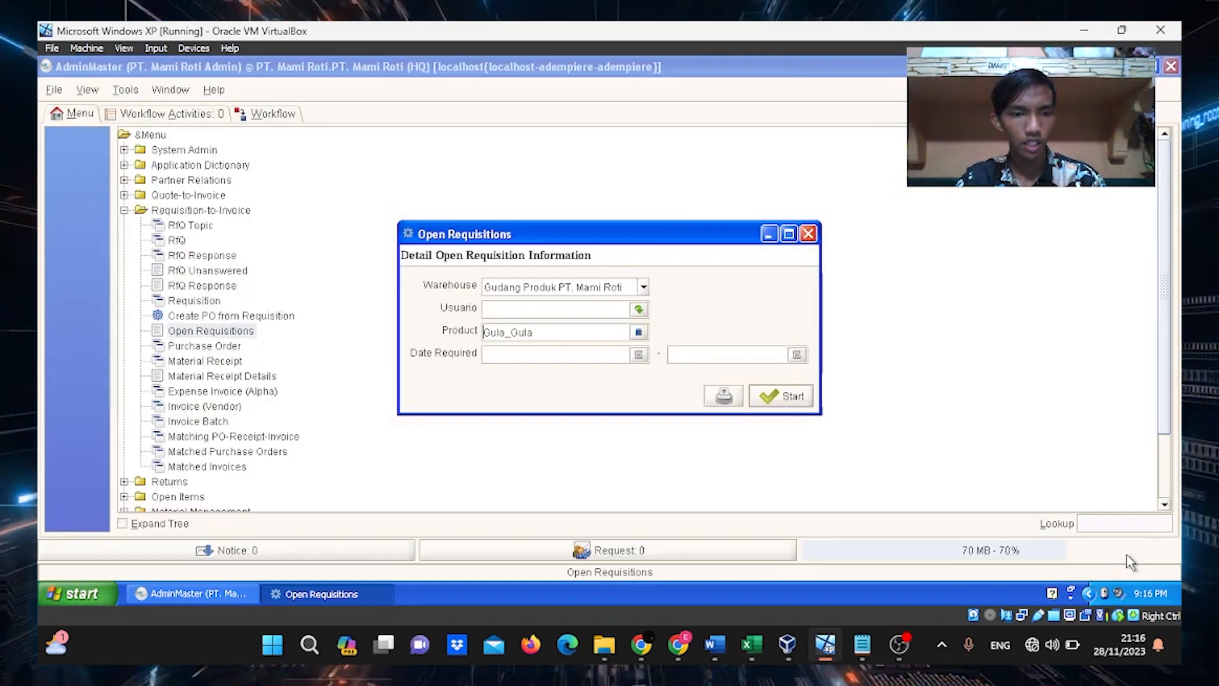
pyautogui.click(770, 405)
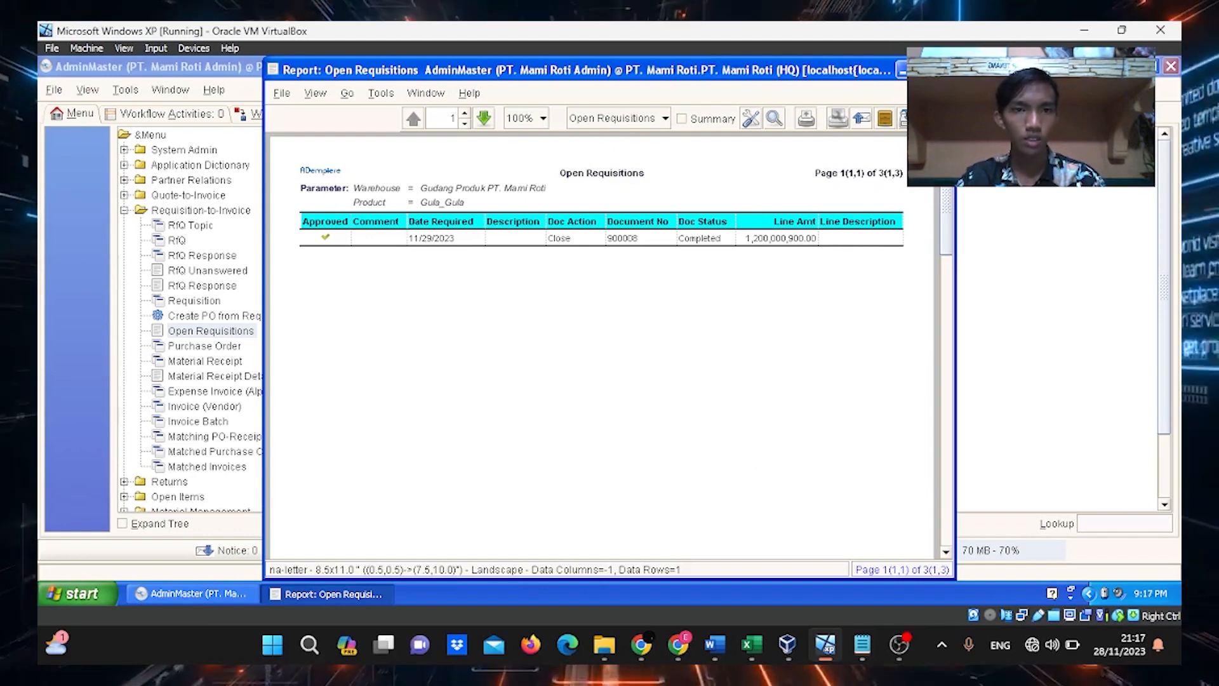
pyautogui.click(945, 70)
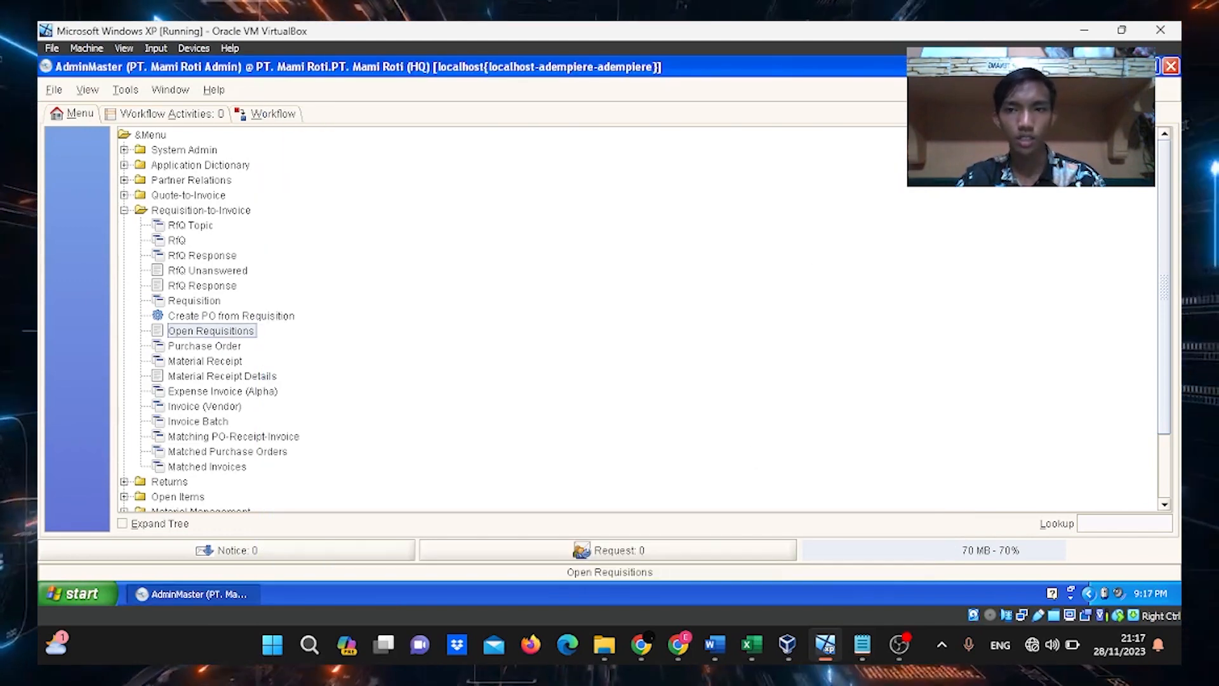
# Reopen the Open Requisitions report parameters with Gudang Produk PT. Mami Roti as the warehouse
pyautogui.click(233, 329)
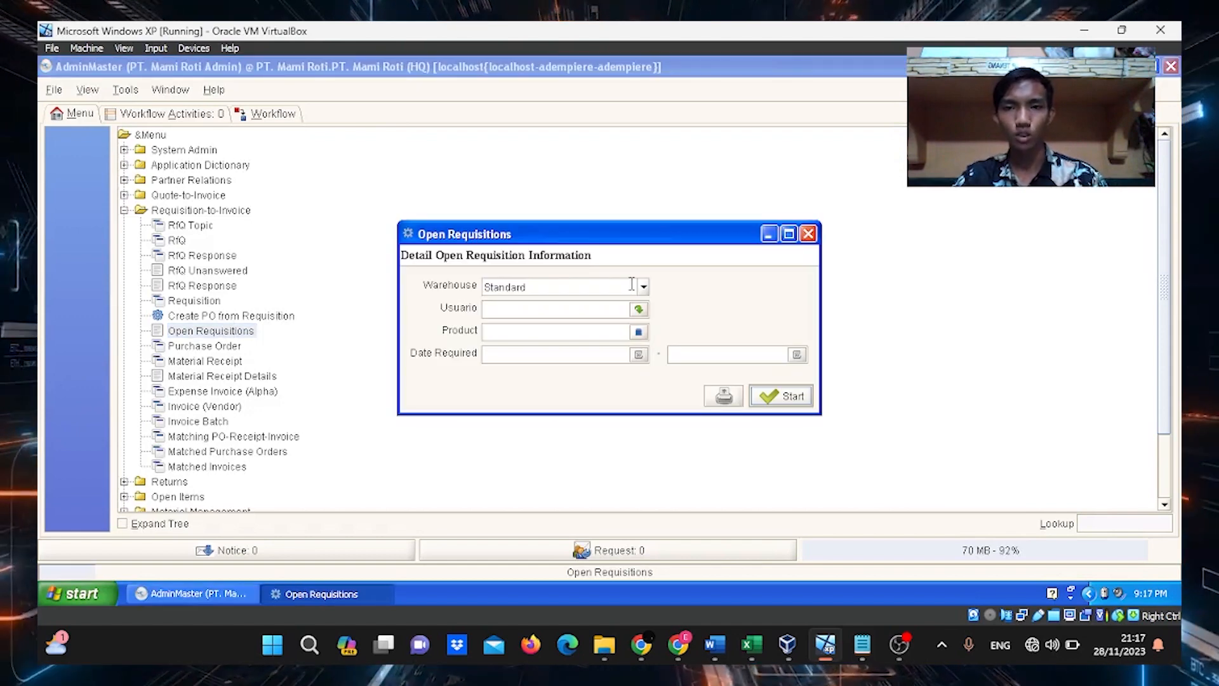
pyautogui.click(643, 286)
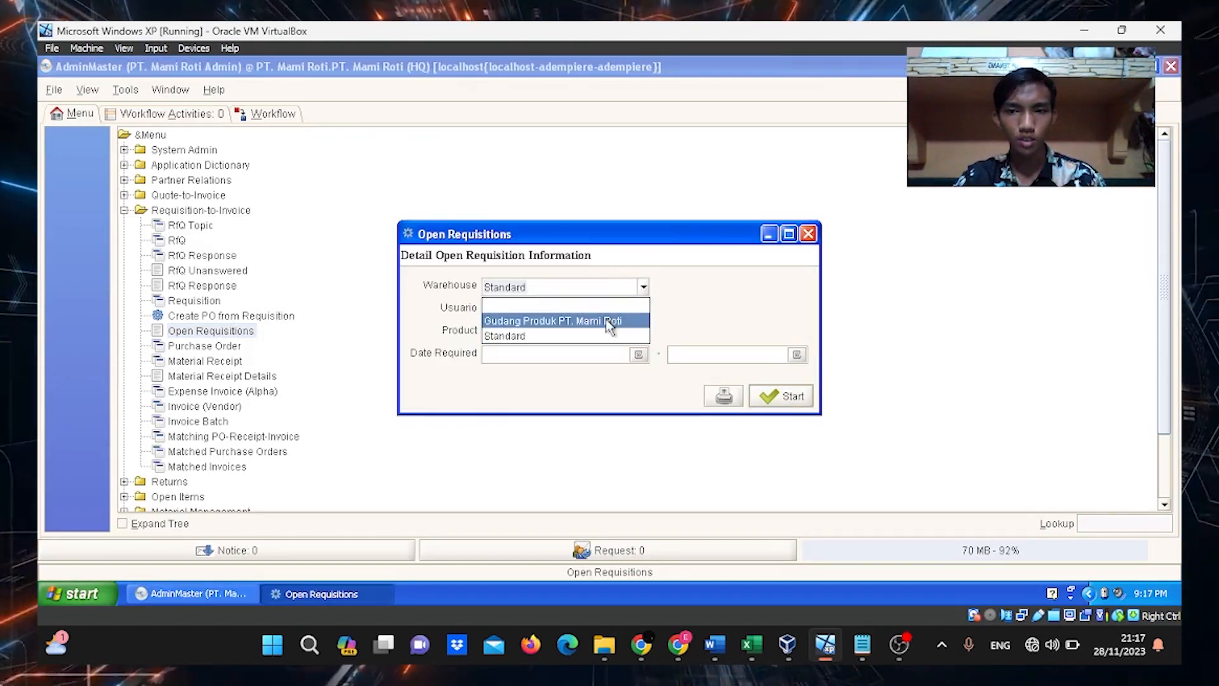
pyautogui.click(605, 320)
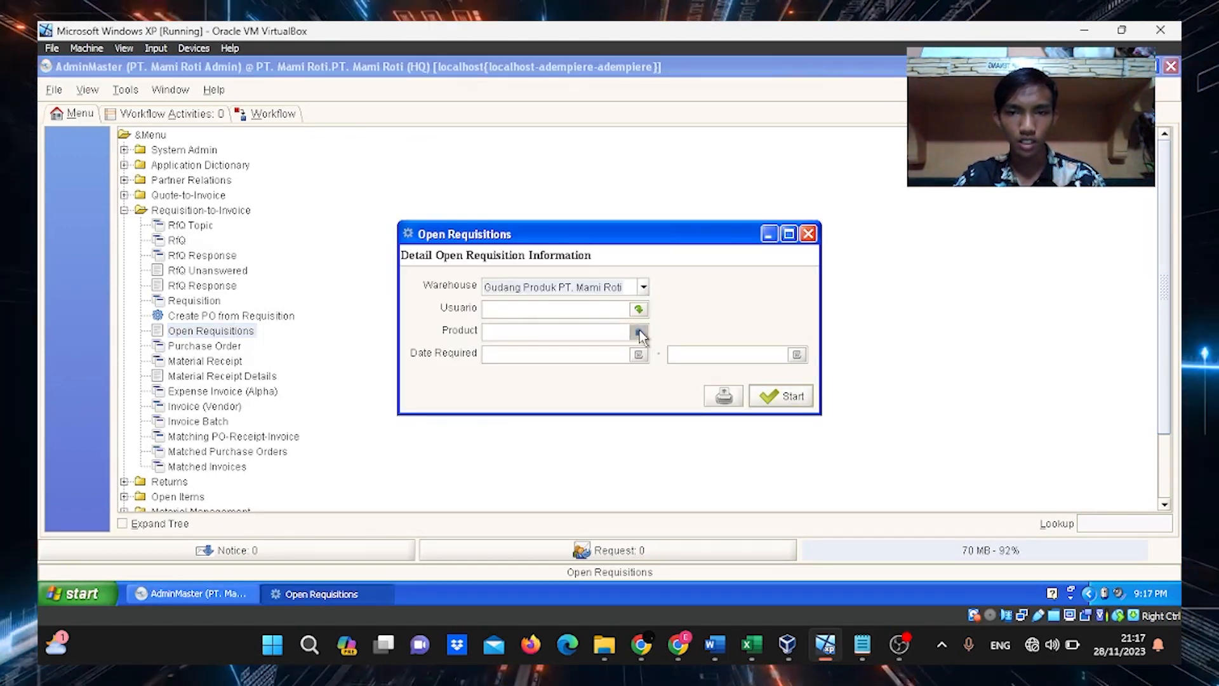
# Filter the report by Margarin from pricelist version 2023-11-08, run it, and close it after viewing
pyautogui.click(639, 332)
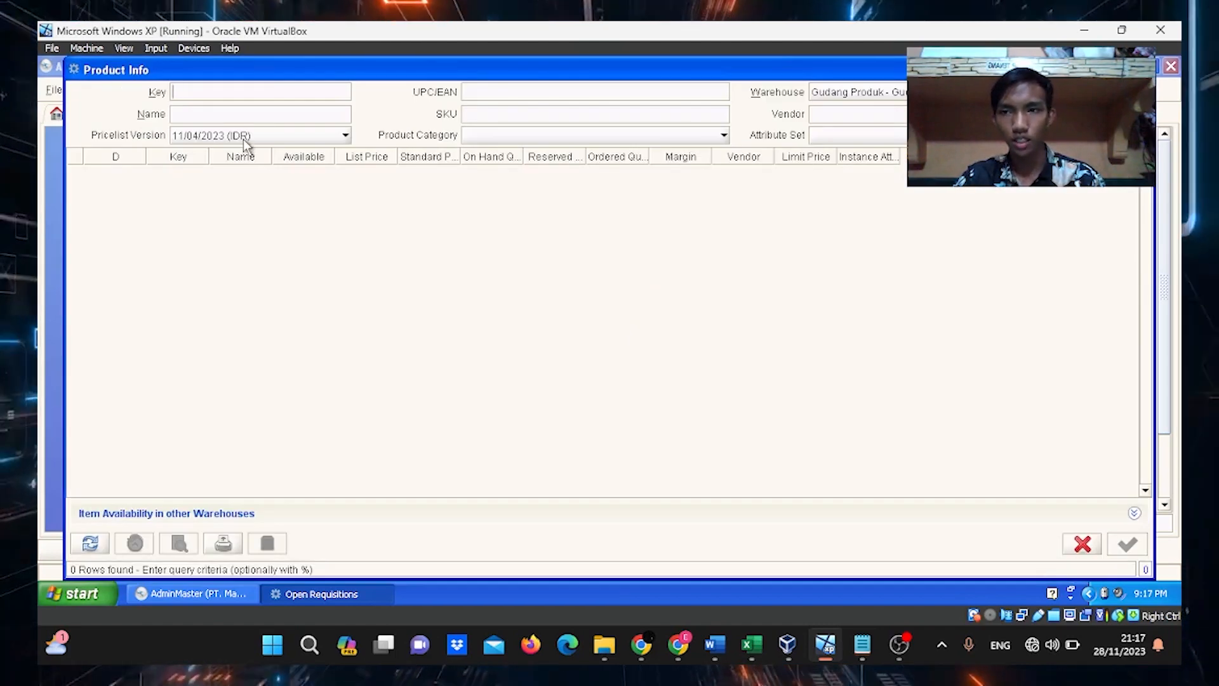
pyautogui.click(243, 139)
pyautogui.click(259, 179)
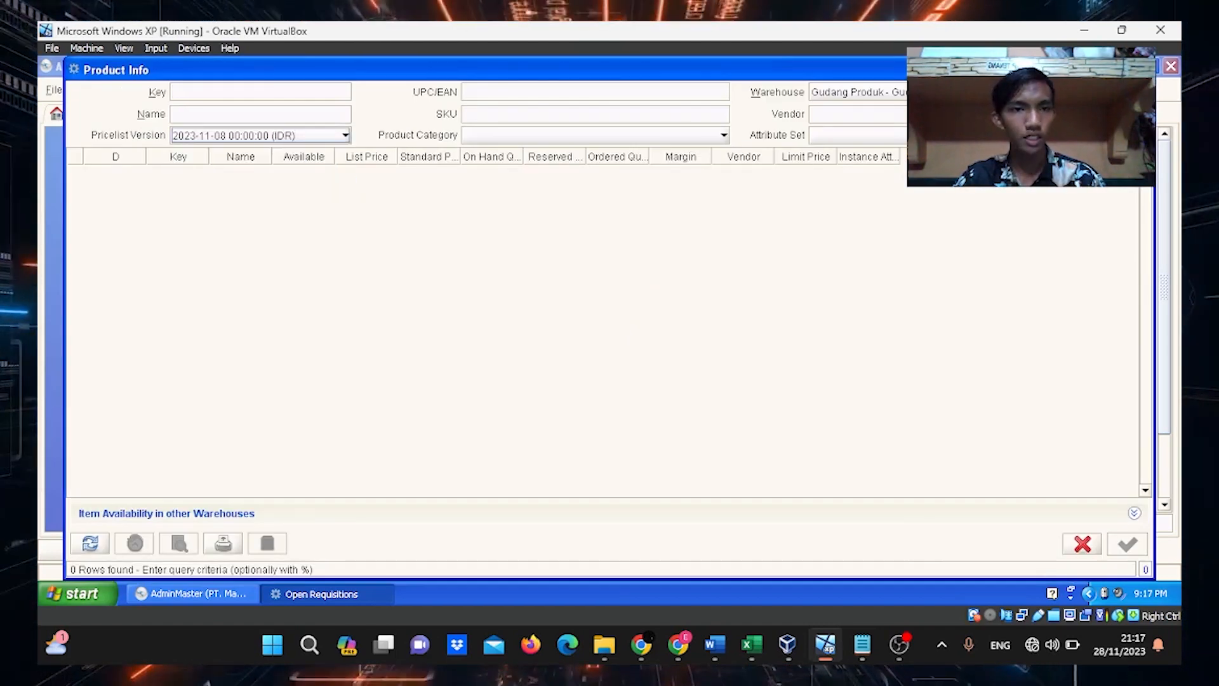
pyautogui.click(1016, 92)
pyautogui.click(1016, 92)
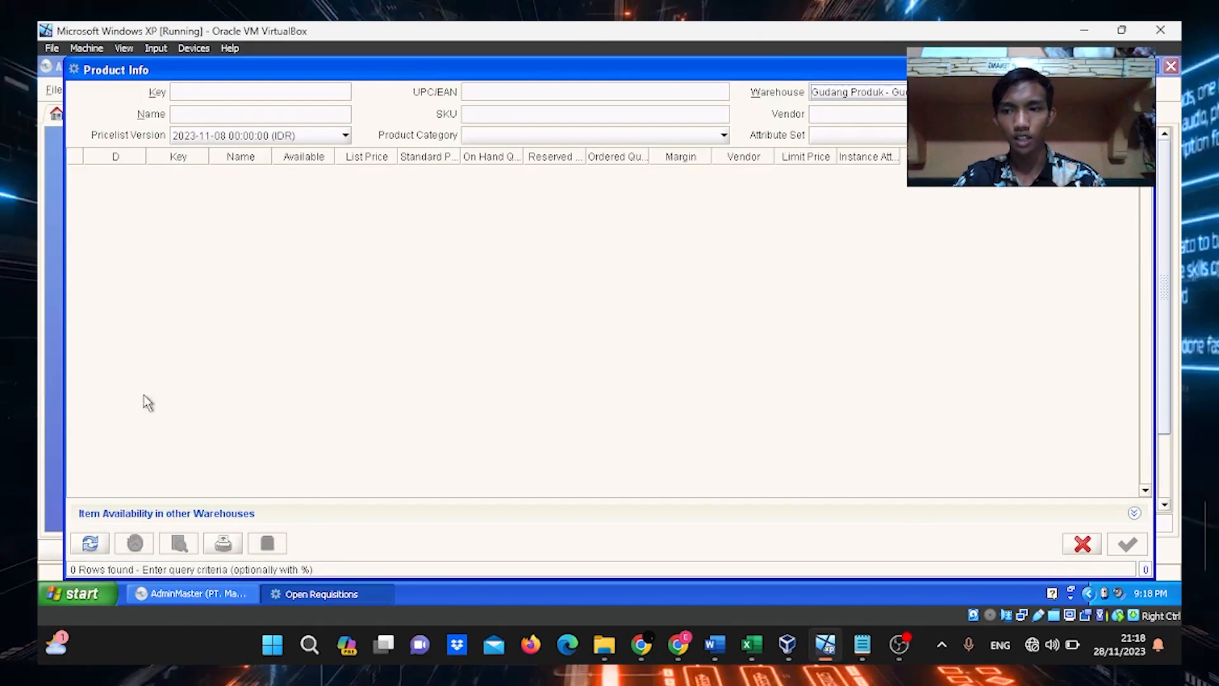
pyautogui.click(90, 543)
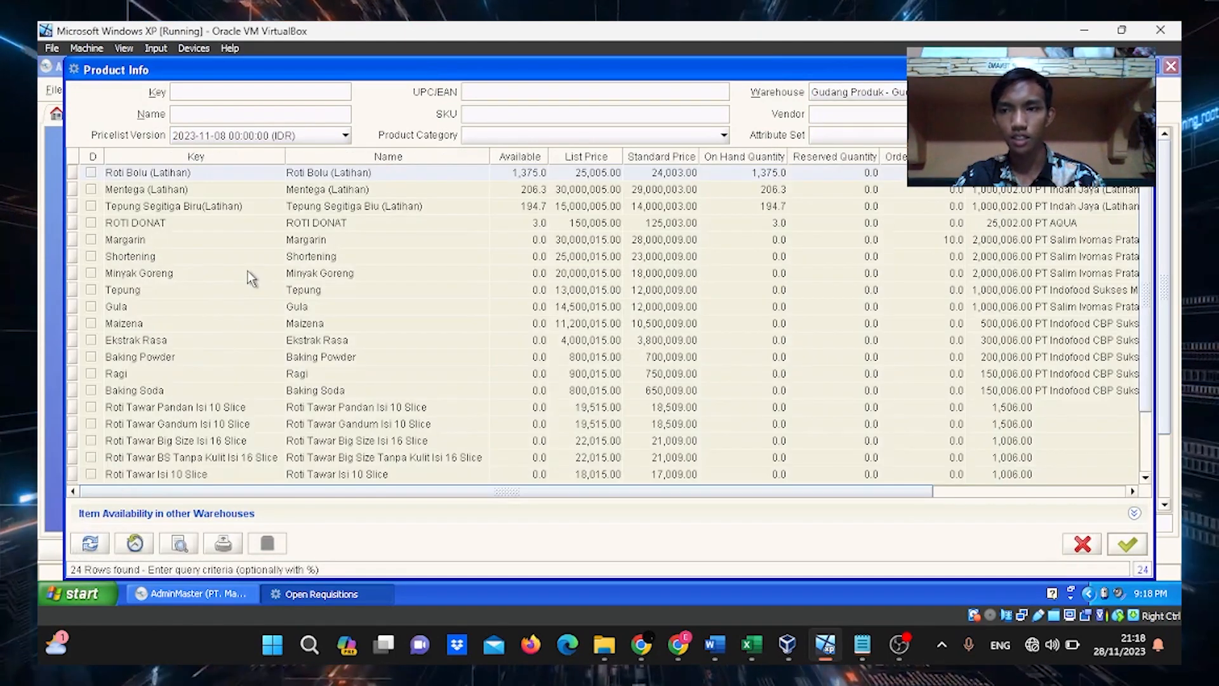
pyautogui.doubleClick(181, 239)
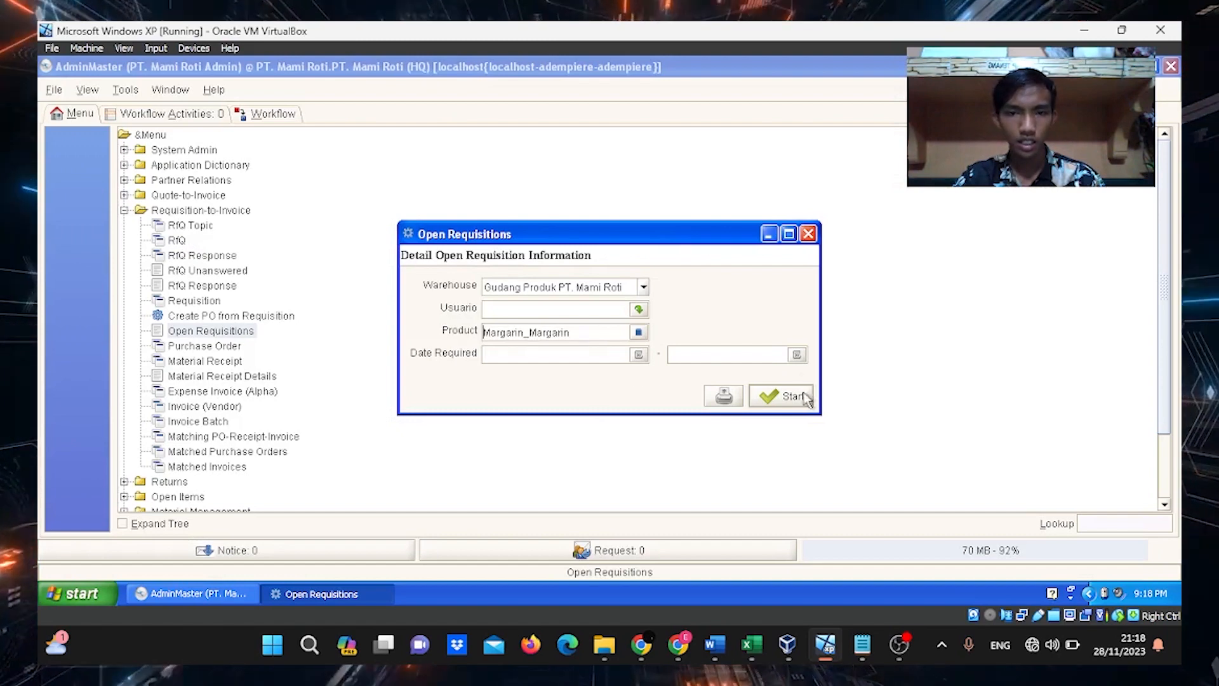
pyautogui.click(792, 396)
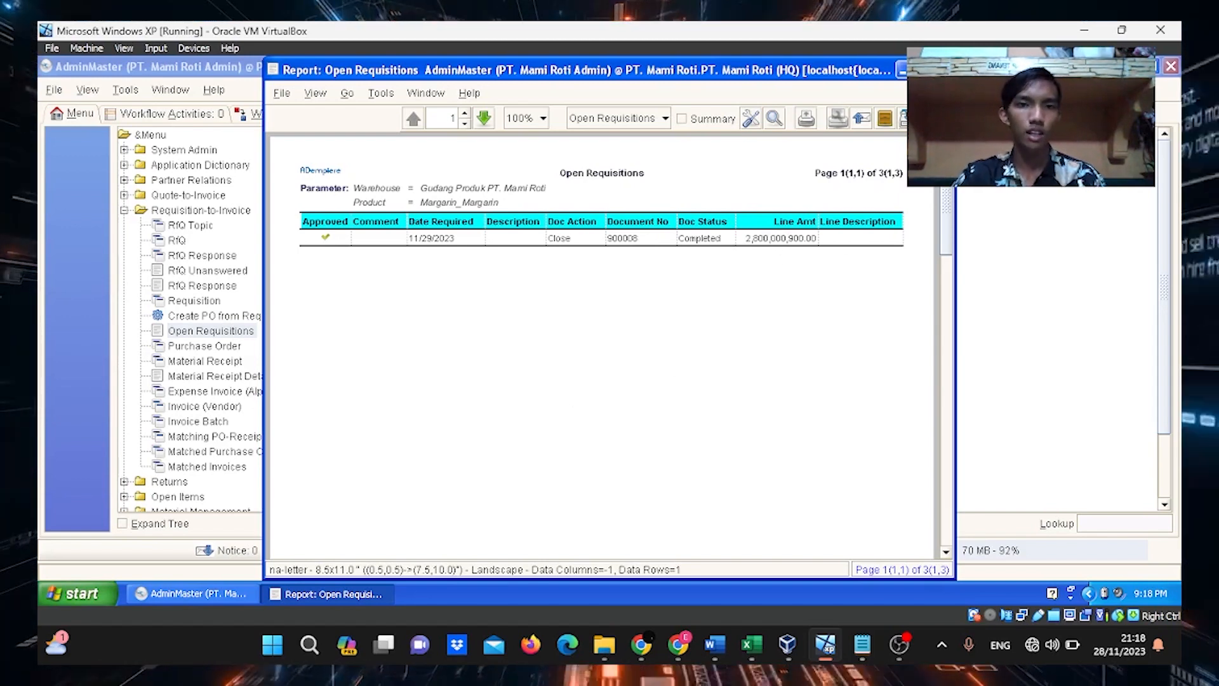
pyautogui.click(944, 69)
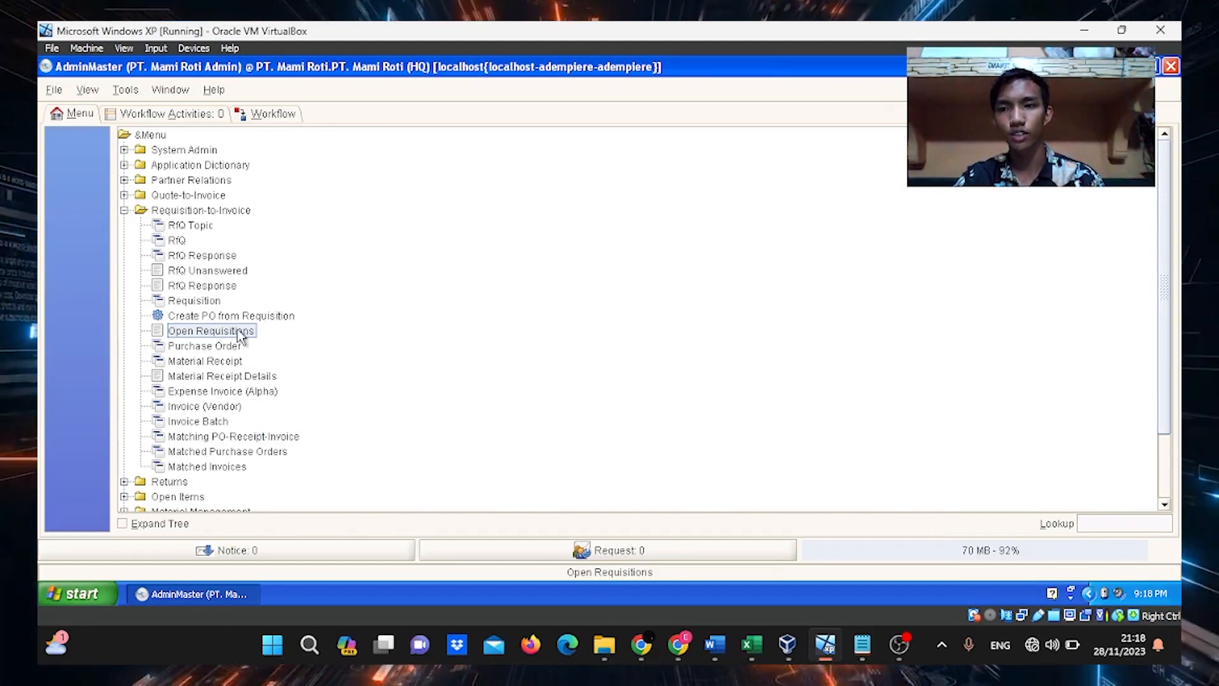
# Open Create PO from Requisition and select the completed AdminMaster requisition as its source
pyautogui.click(220, 315)
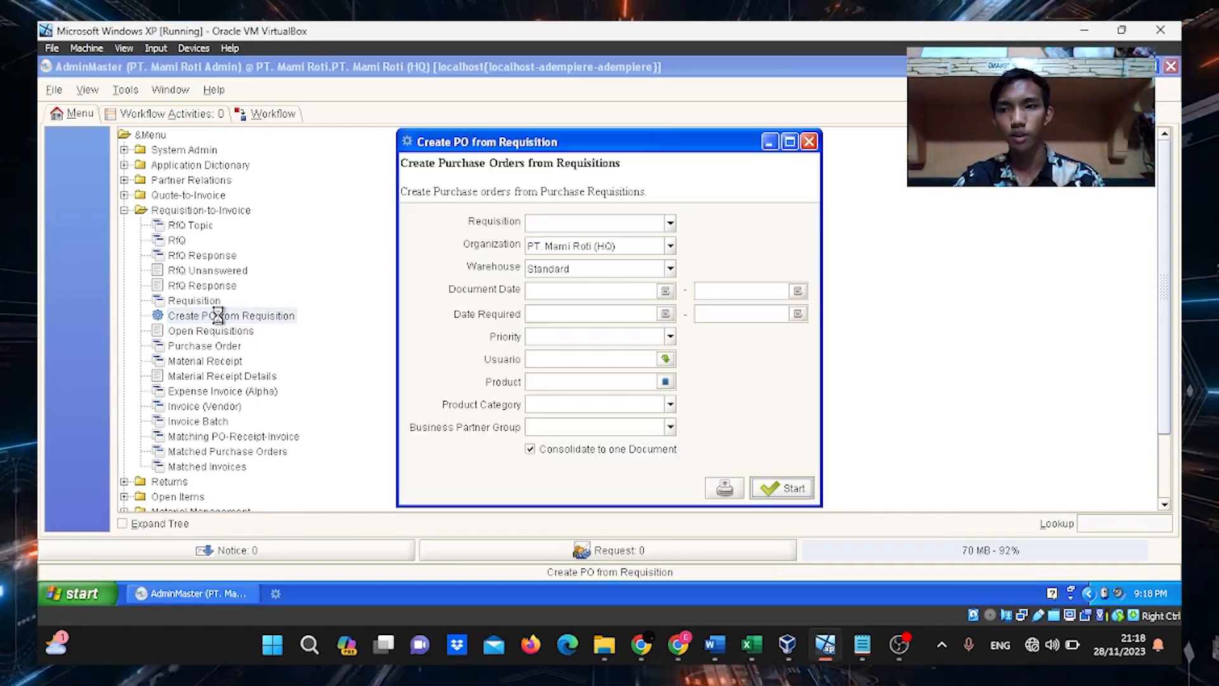
pyautogui.click(670, 223)
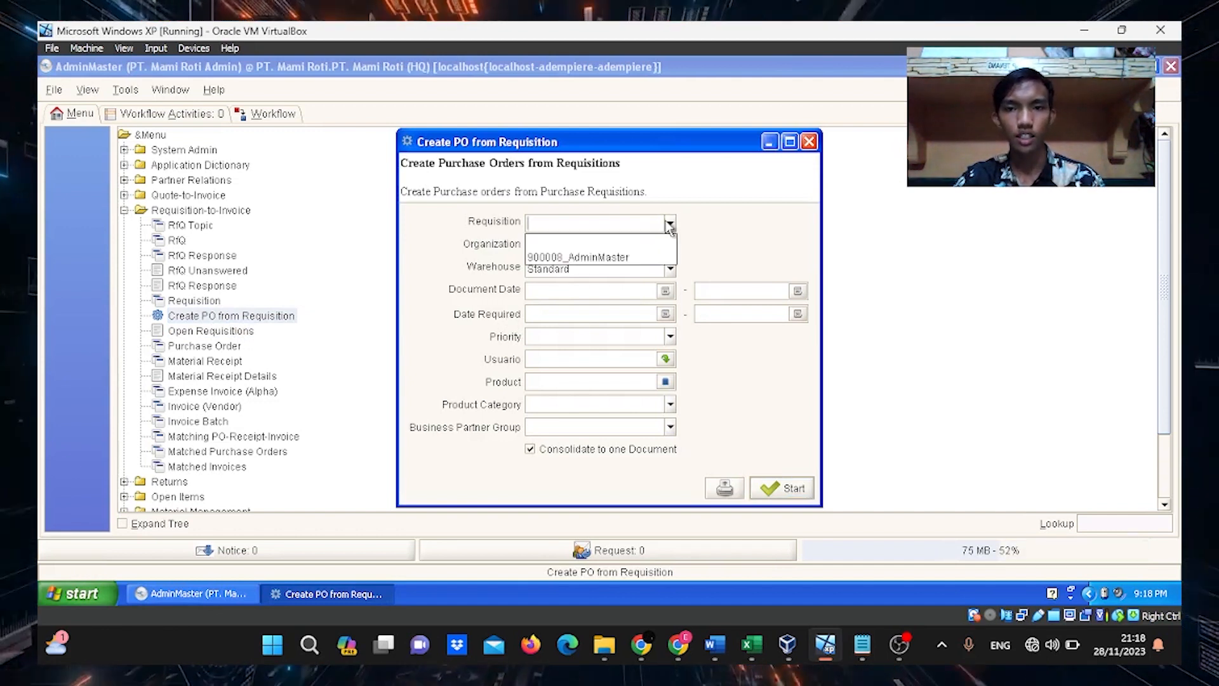
pyautogui.click(616, 259)
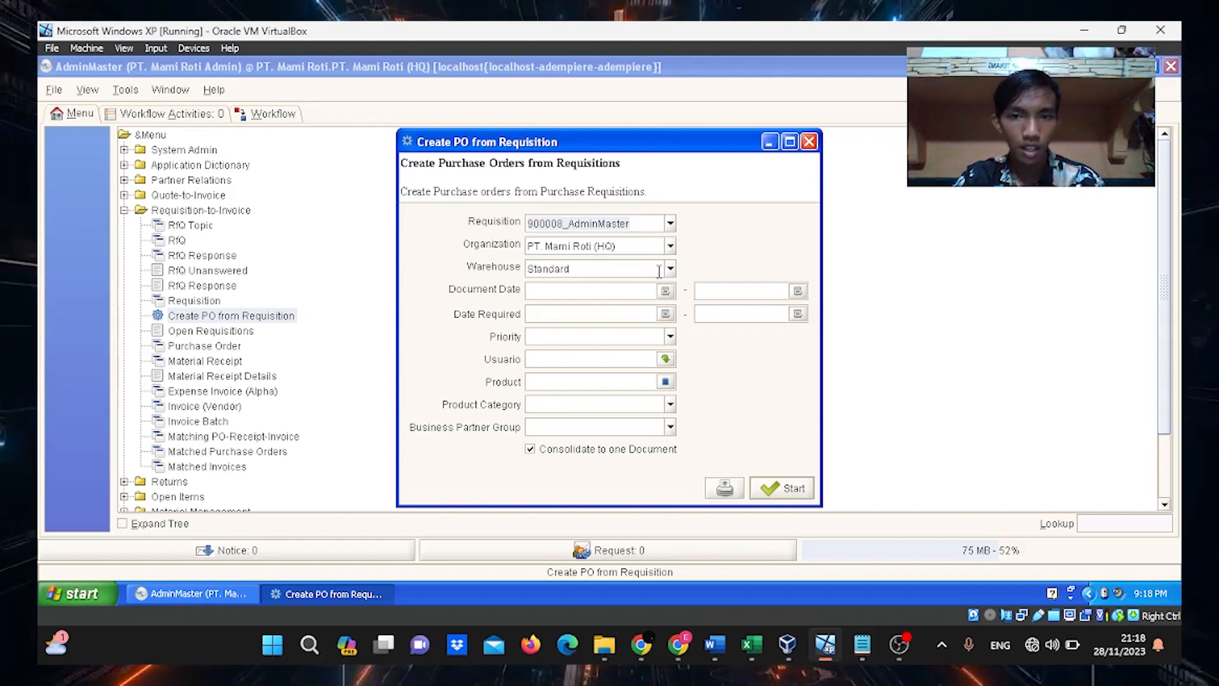
# List the products of pricelist version 2023-11-08 in the Gudang Produk warehouse for the Create PO from Requisition product filter
pyautogui.click(665, 382)
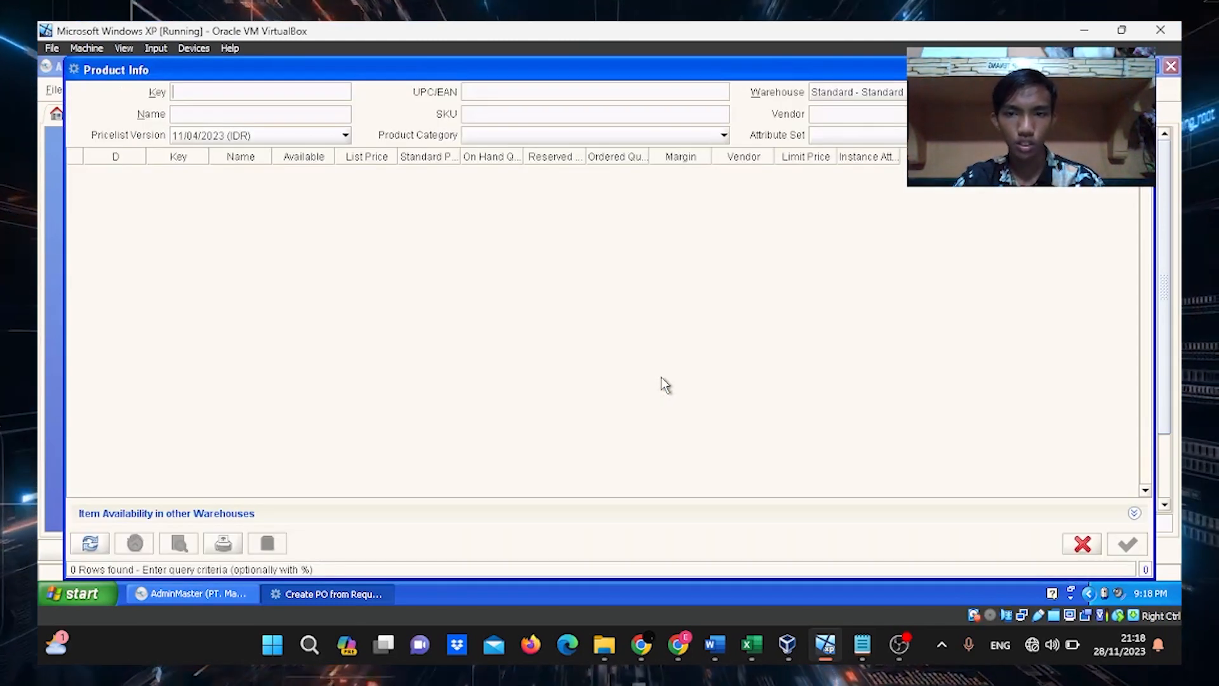
pyautogui.click(256, 141)
pyautogui.click(259, 185)
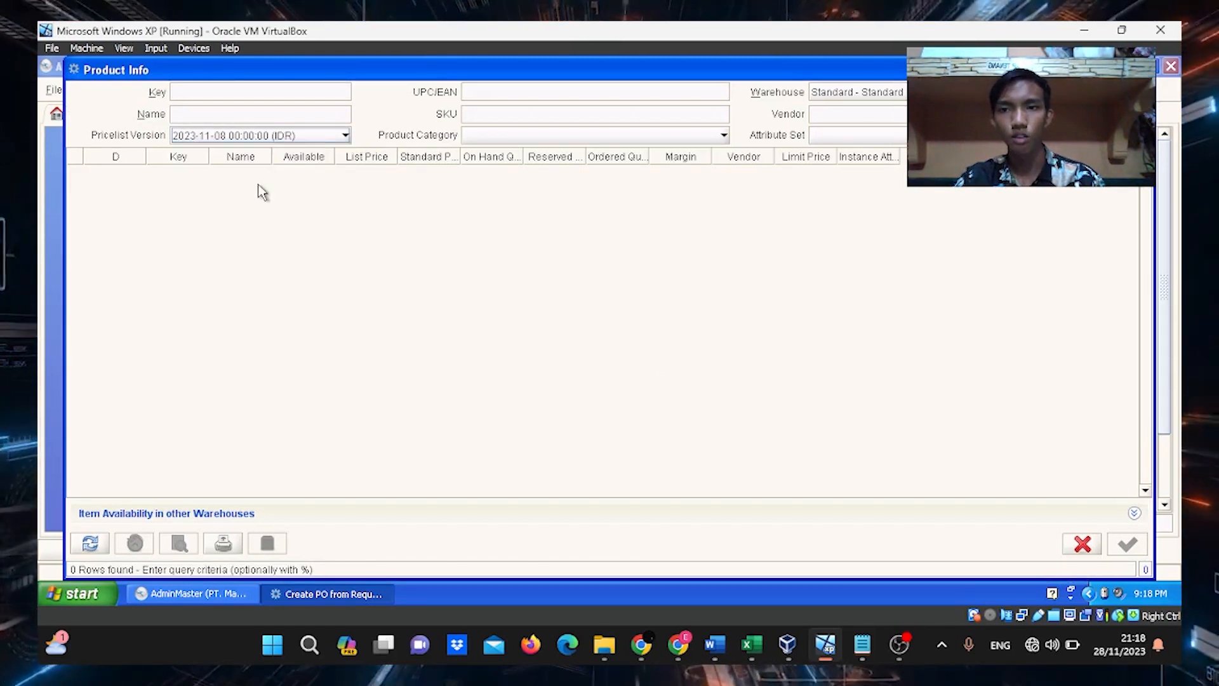
pyautogui.click(953, 92)
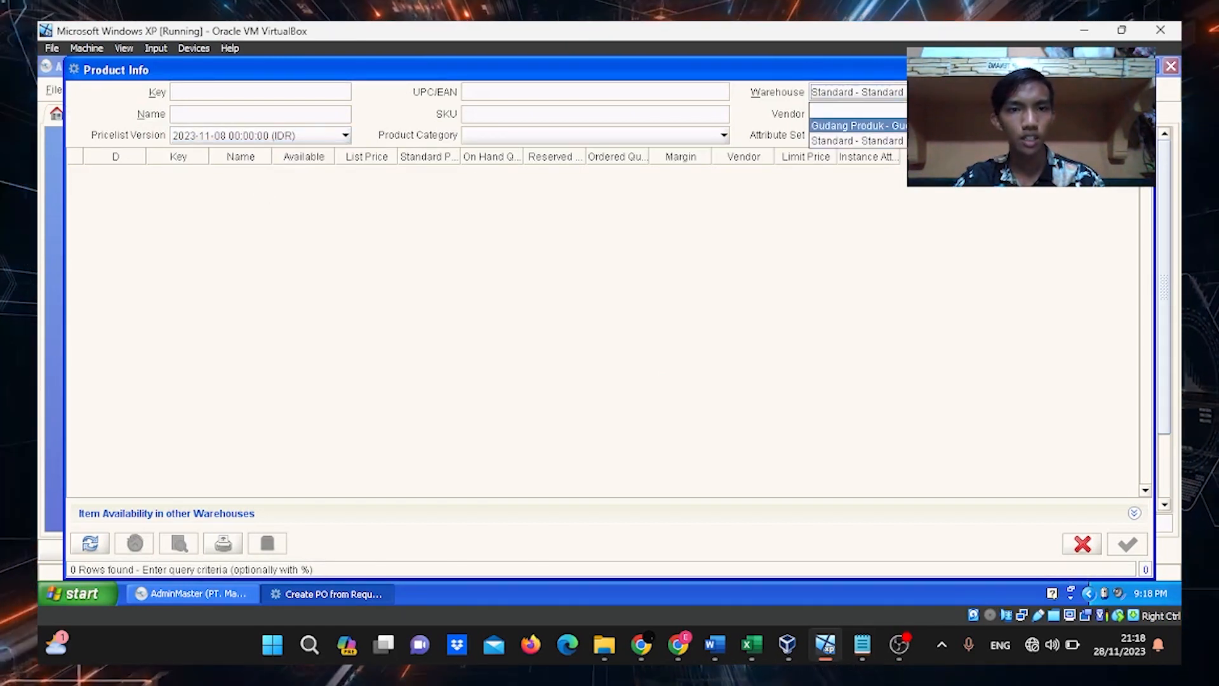
pyautogui.click(940, 126)
pyautogui.click(91, 546)
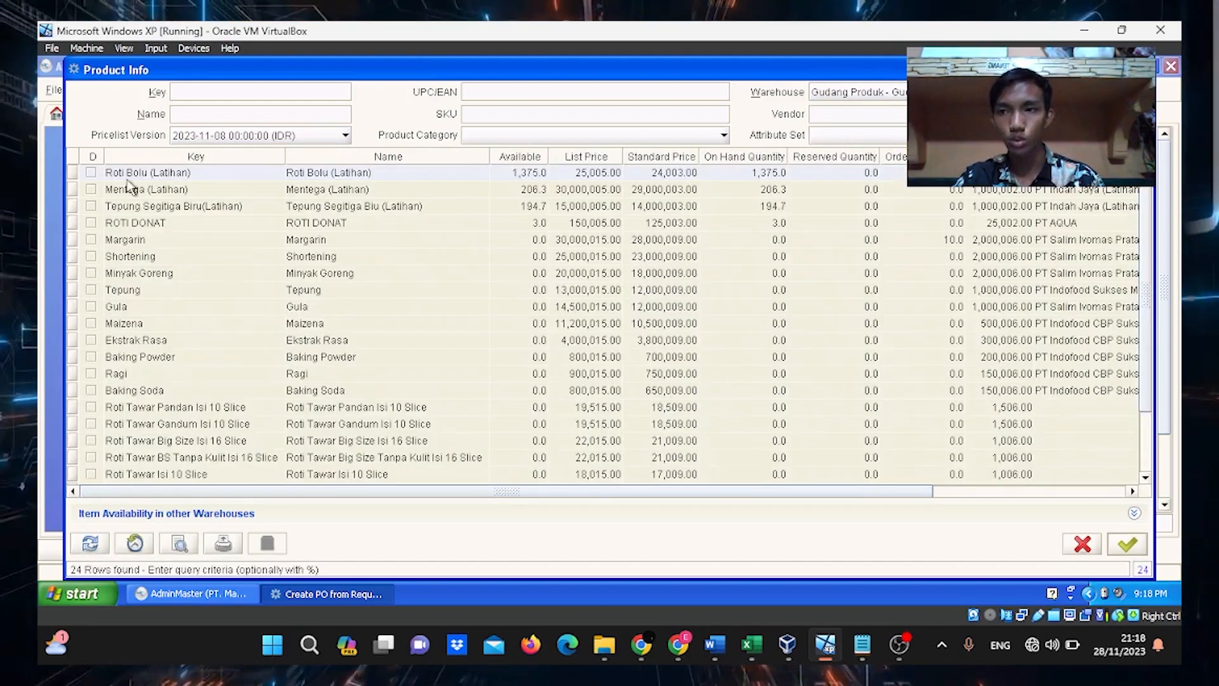
# Choose Gula as the product, generate the purchase order from the AdminMaster requisition, and close the result
pyautogui.scroll(-2, 194, 313)
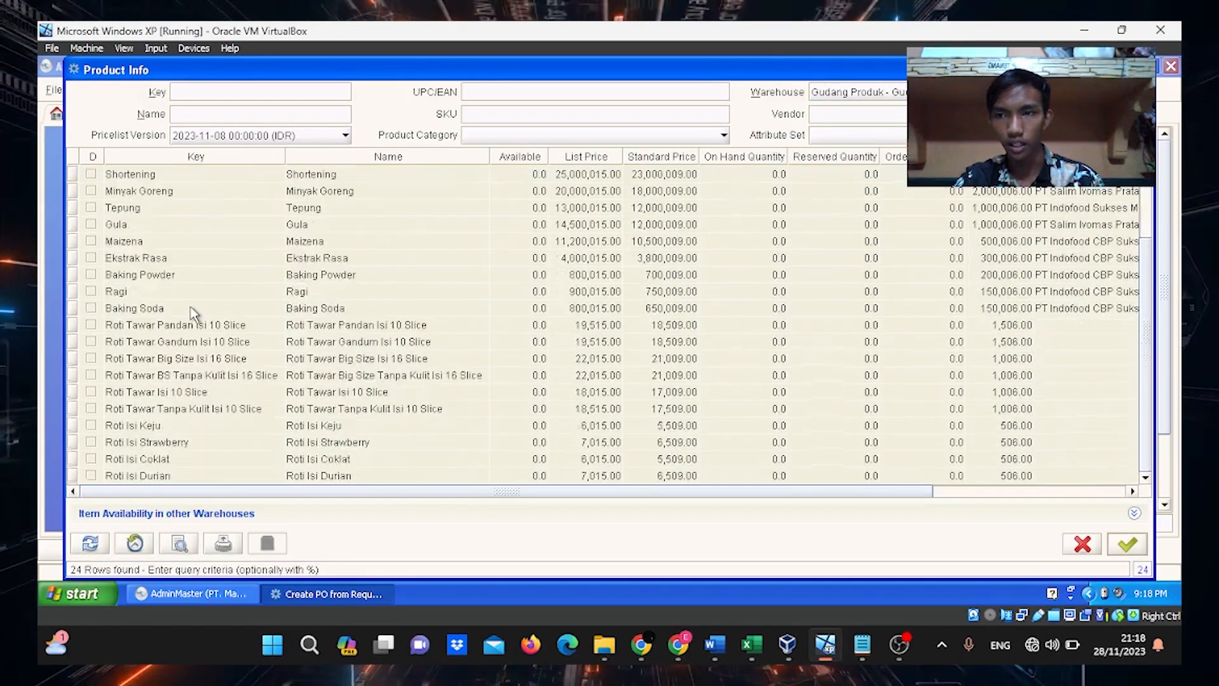
pyautogui.scroll(1, 127, 232)
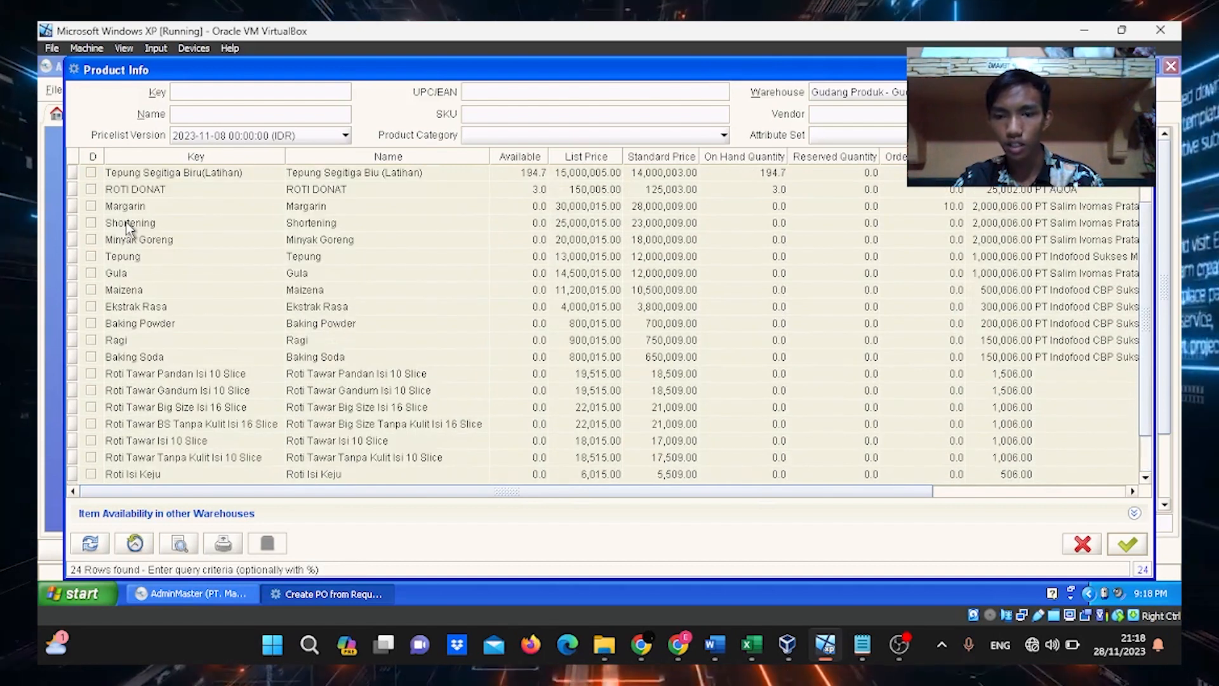
pyautogui.click(117, 276)
pyautogui.doubleClick(117, 277)
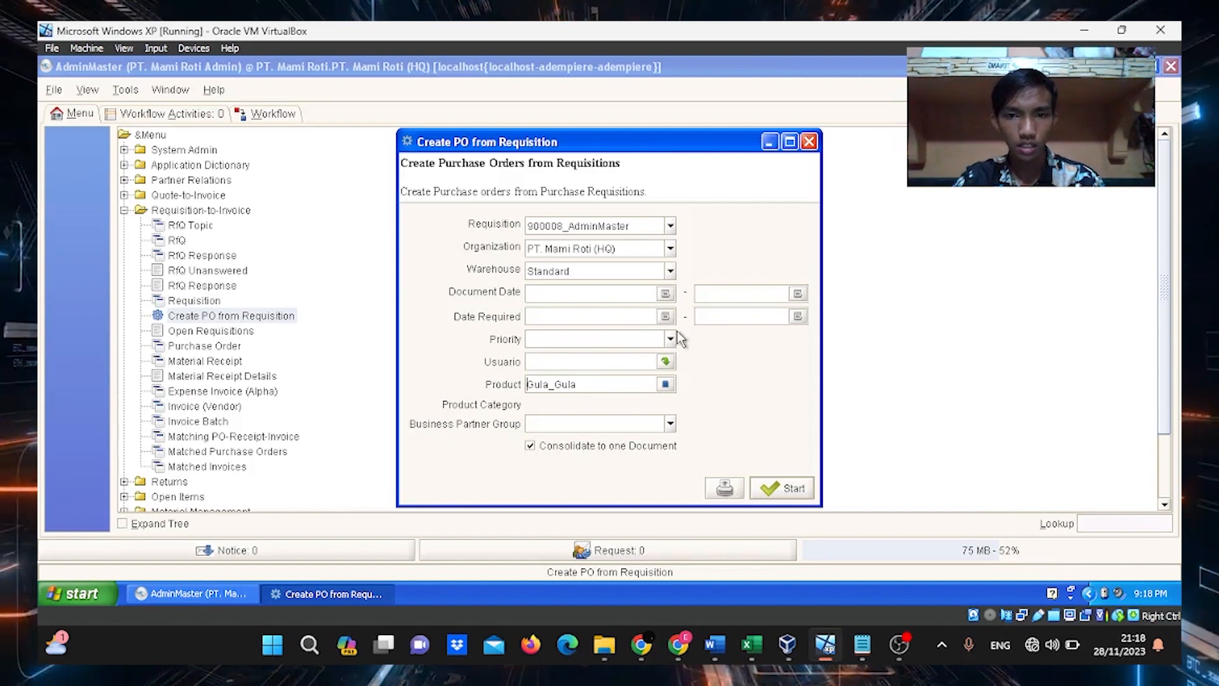
pyautogui.click(785, 488)
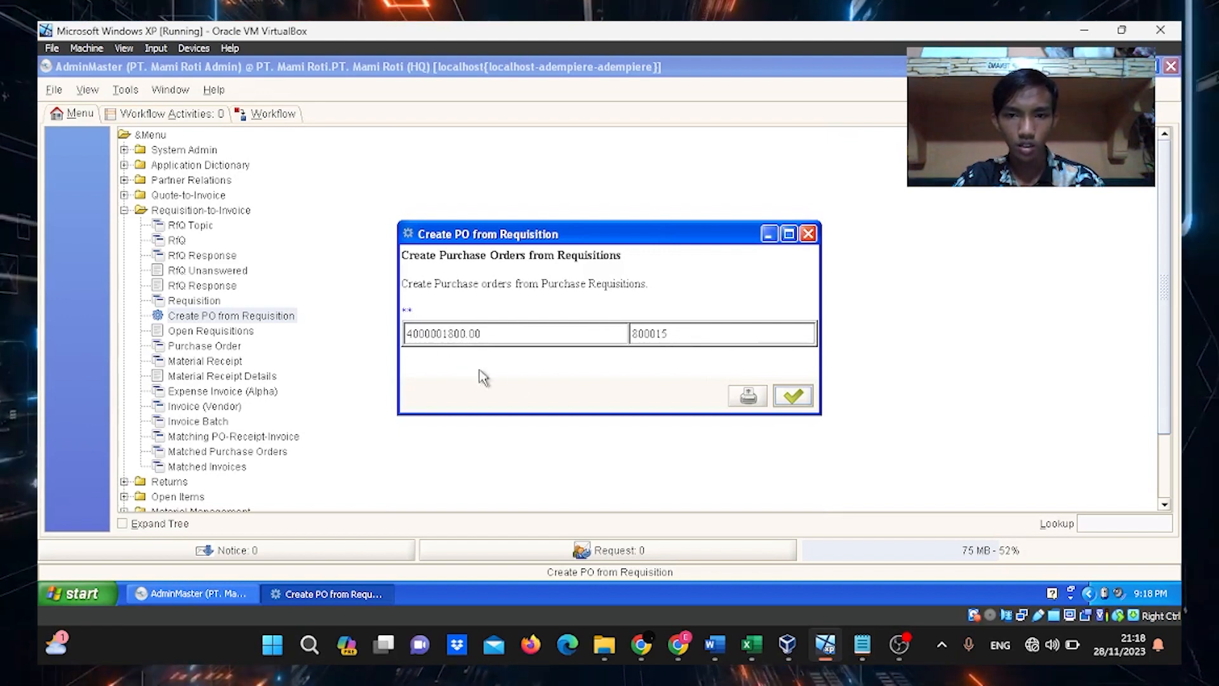
pyautogui.click(799, 400)
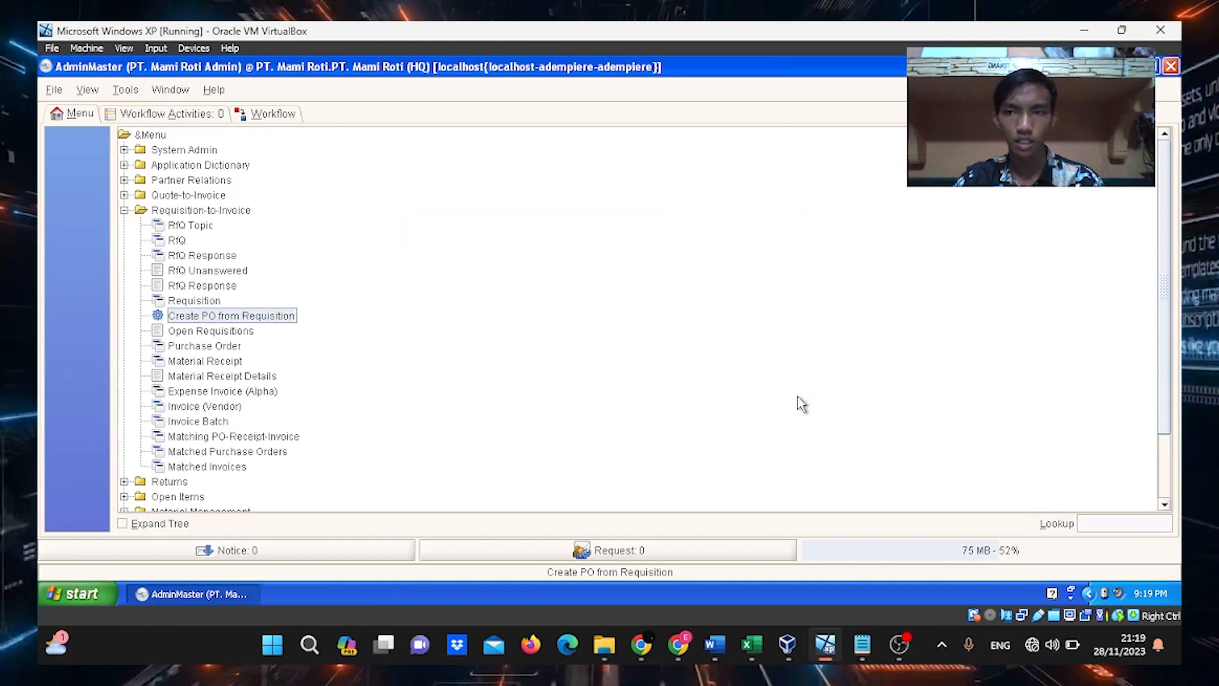
# Reopen Create PO from Requisition and check the requisition and priority choices, leaving both filters empty
pyautogui.click(197, 318)
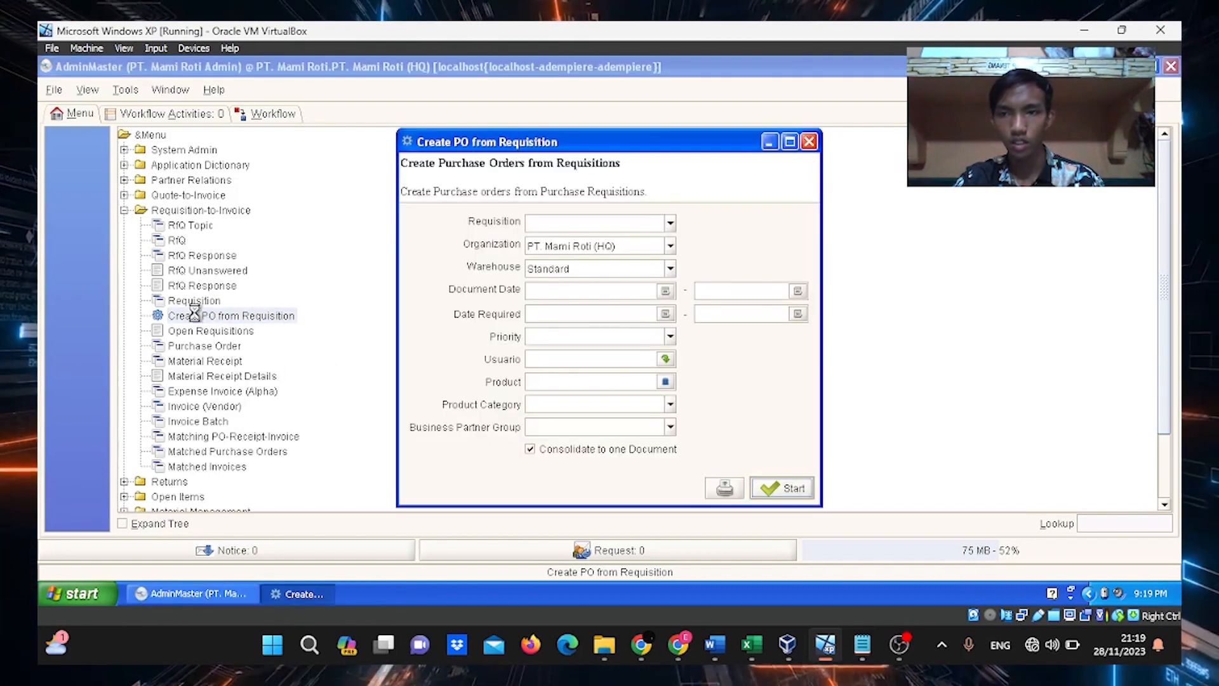
pyautogui.click(672, 225)
pyautogui.click(672, 224)
pyautogui.click(670, 336)
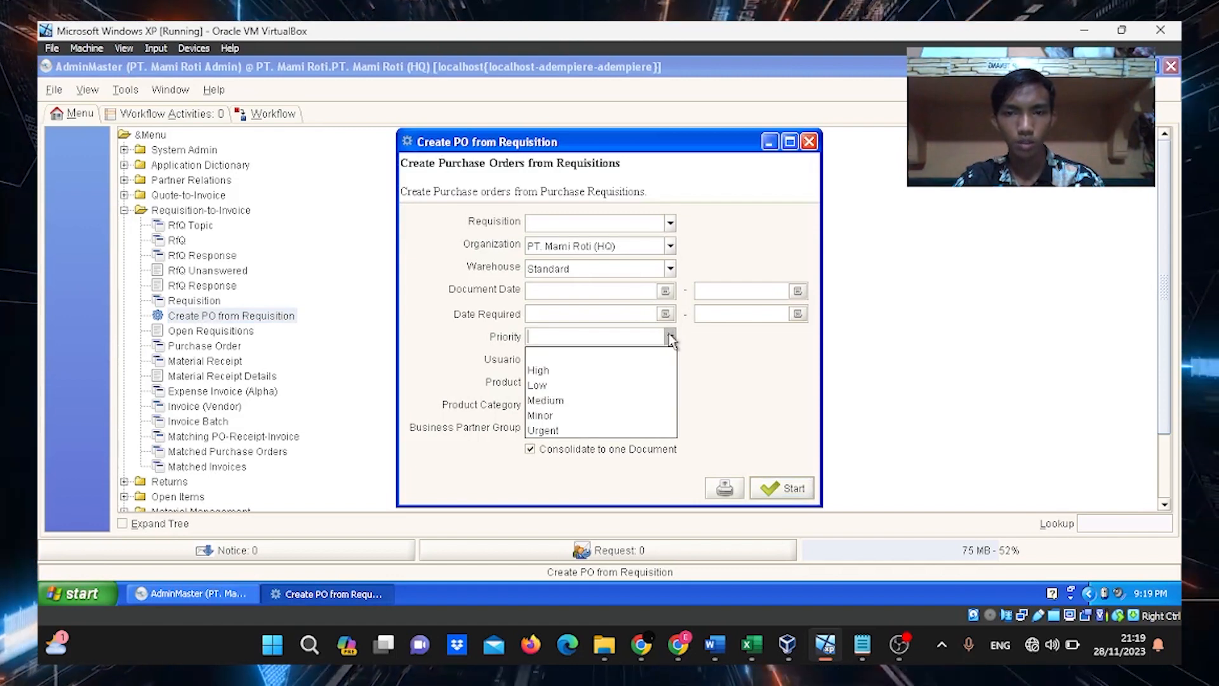
pyautogui.click(670, 338)
# Look up products for the product filter using pricelist version 2023-11-08 and the Gudang Produk warehouse
pyautogui.click(666, 381)
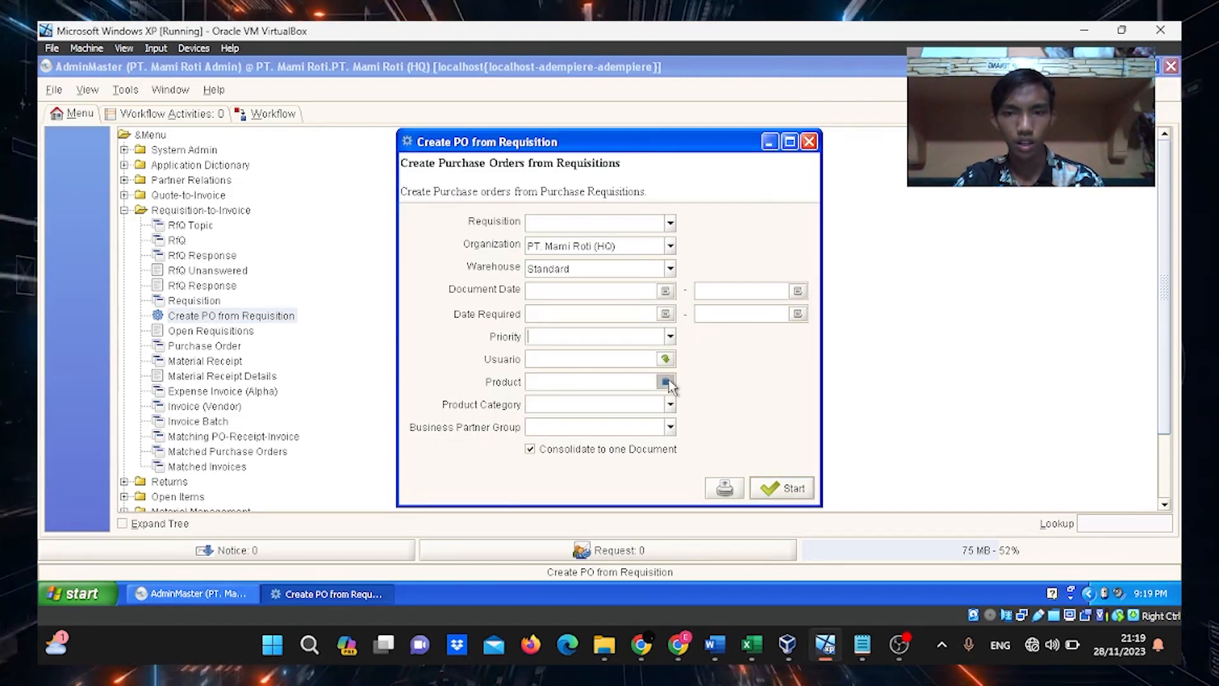
pyautogui.click(201, 137)
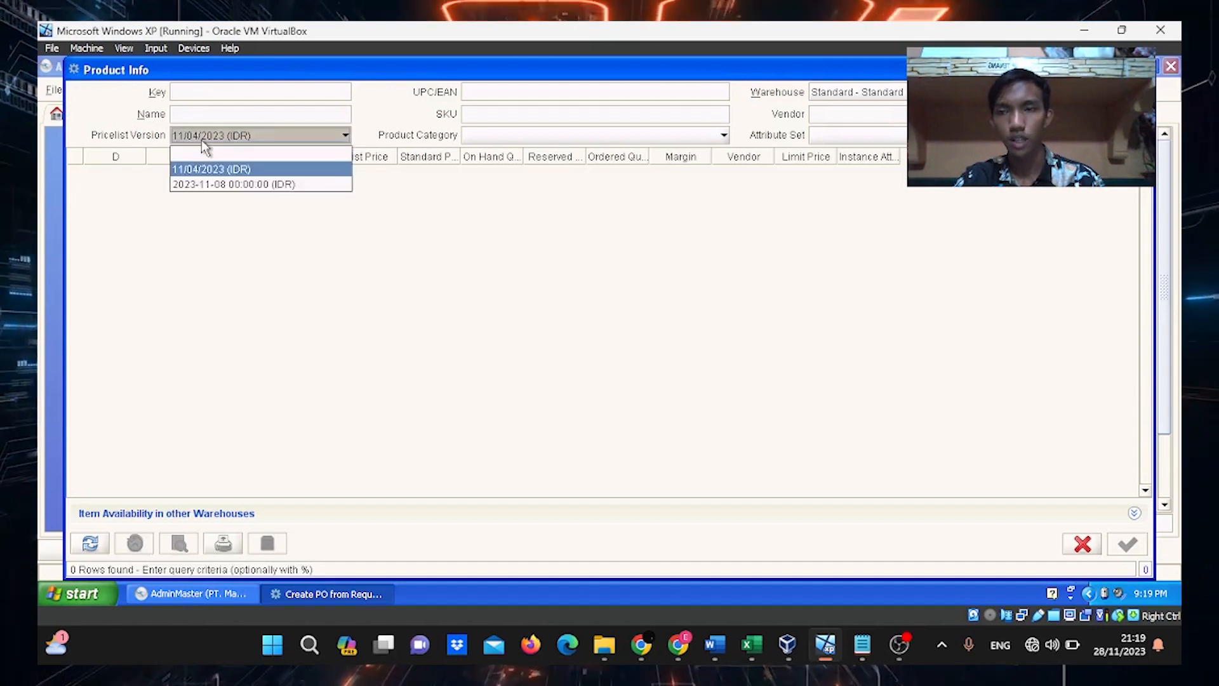
pyautogui.click(236, 185)
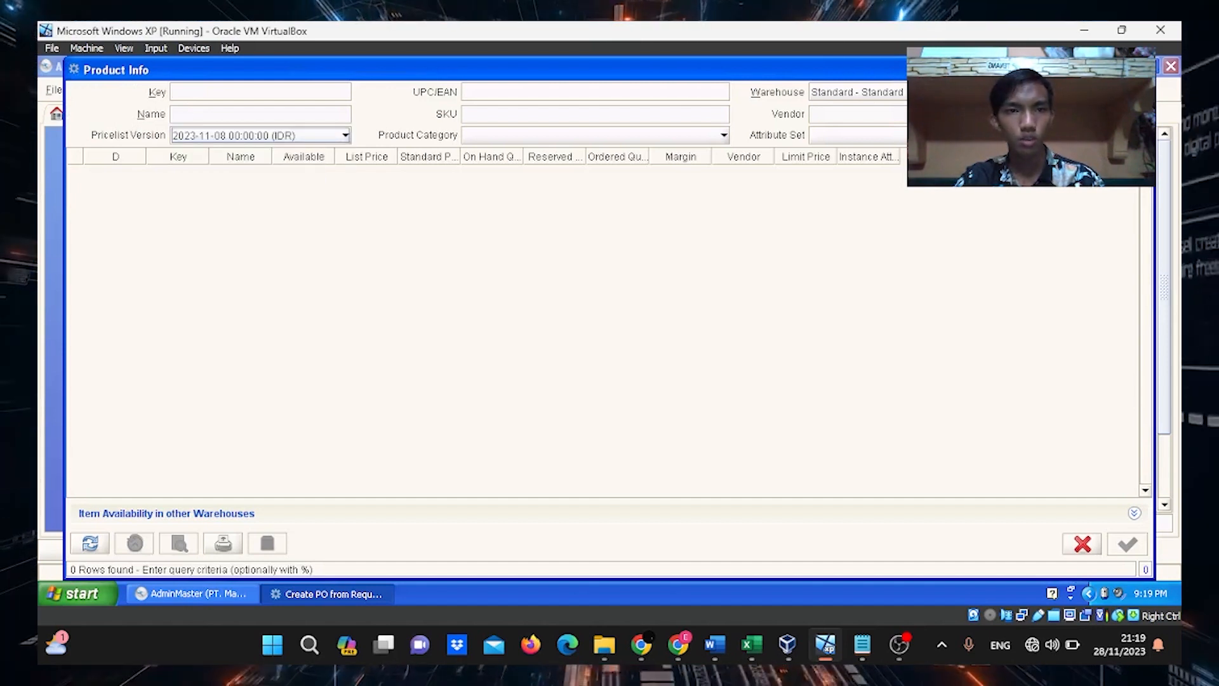
pyautogui.click(933, 93)
pyautogui.click(933, 108)
pyautogui.click(933, 93)
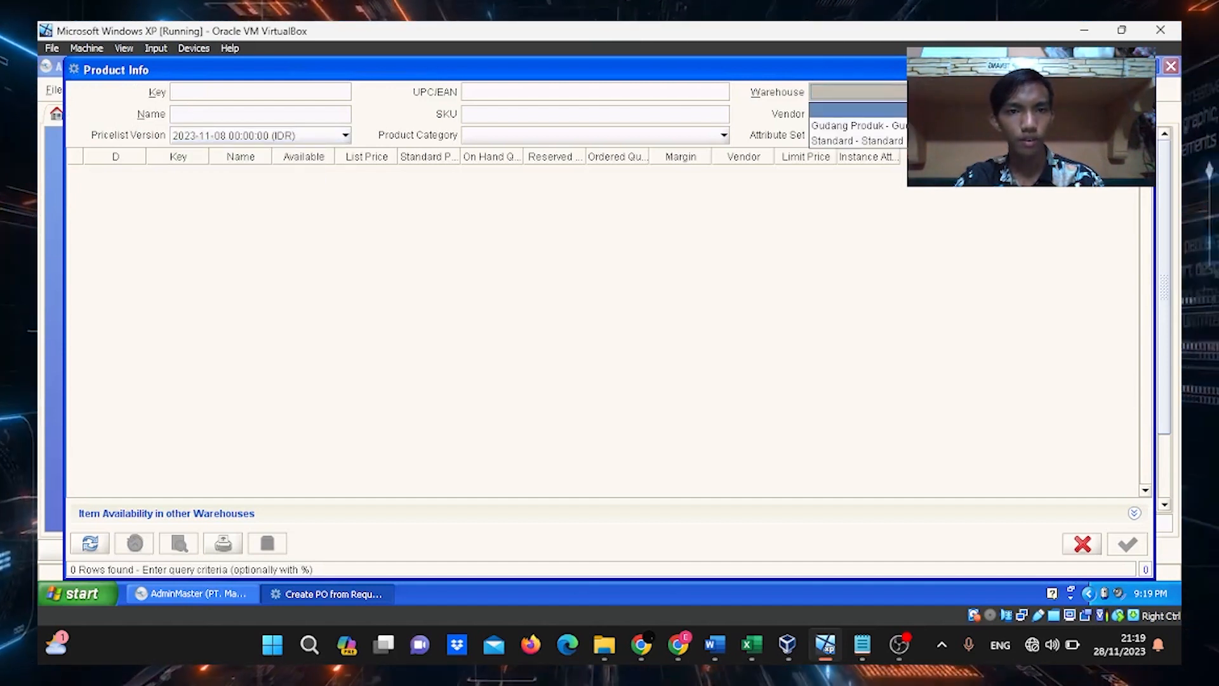
pyautogui.click(934, 118)
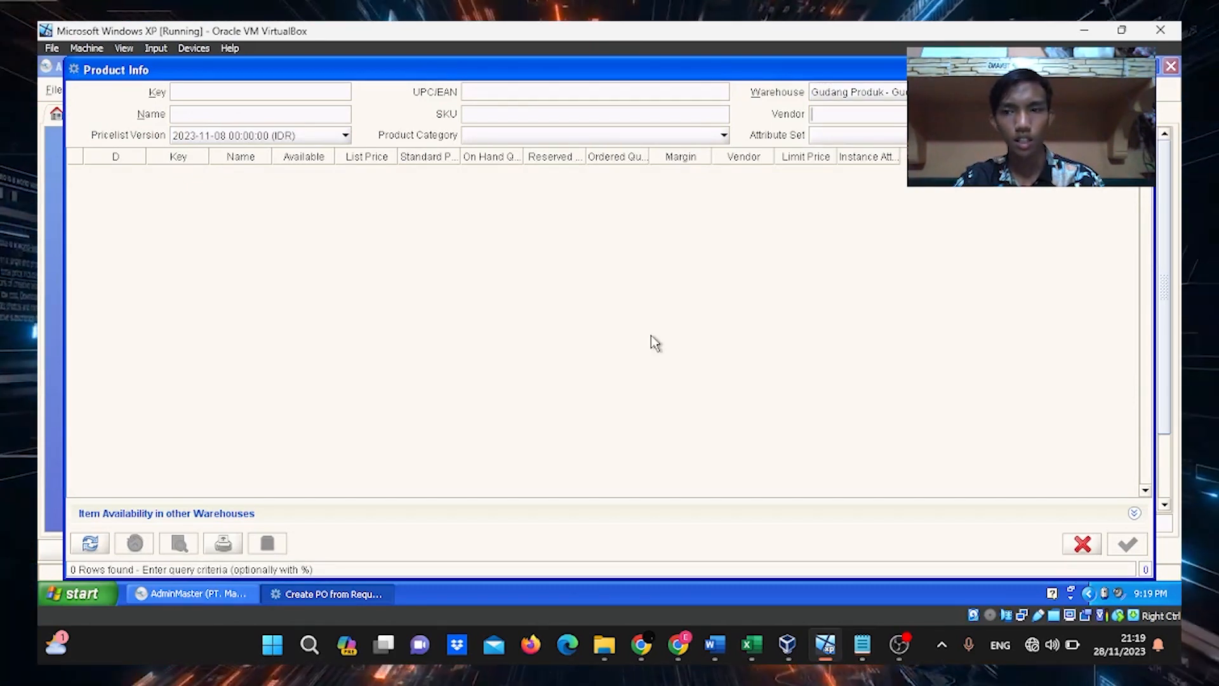
pyautogui.click(90, 543)
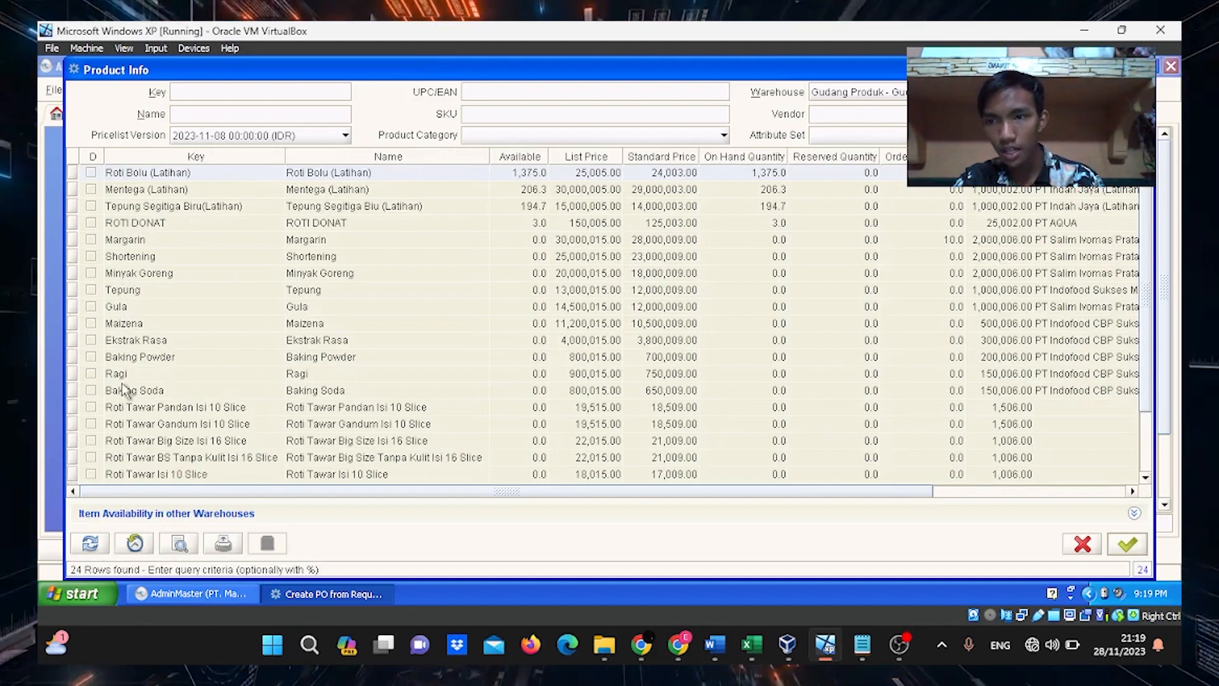
# Choose Margarin as the product, run the purchase order creation from requisitions, and close the result
pyautogui.click(123, 242)
pyautogui.doubleClick(121, 241)
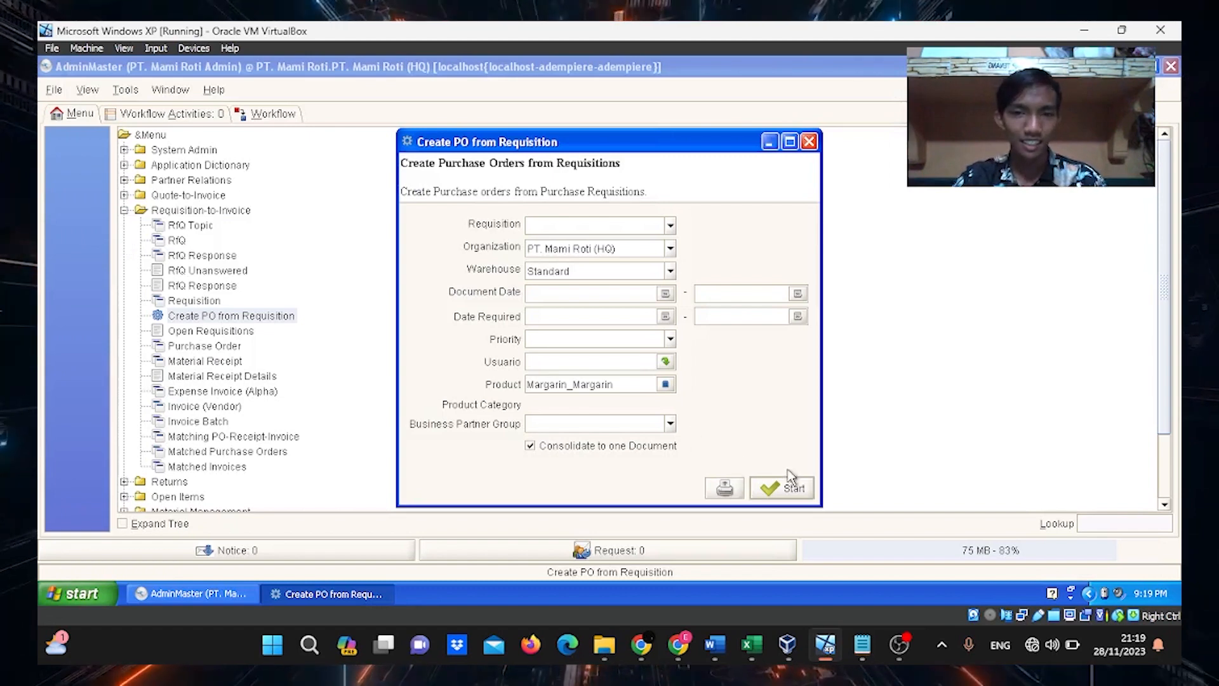
pyautogui.click(791, 489)
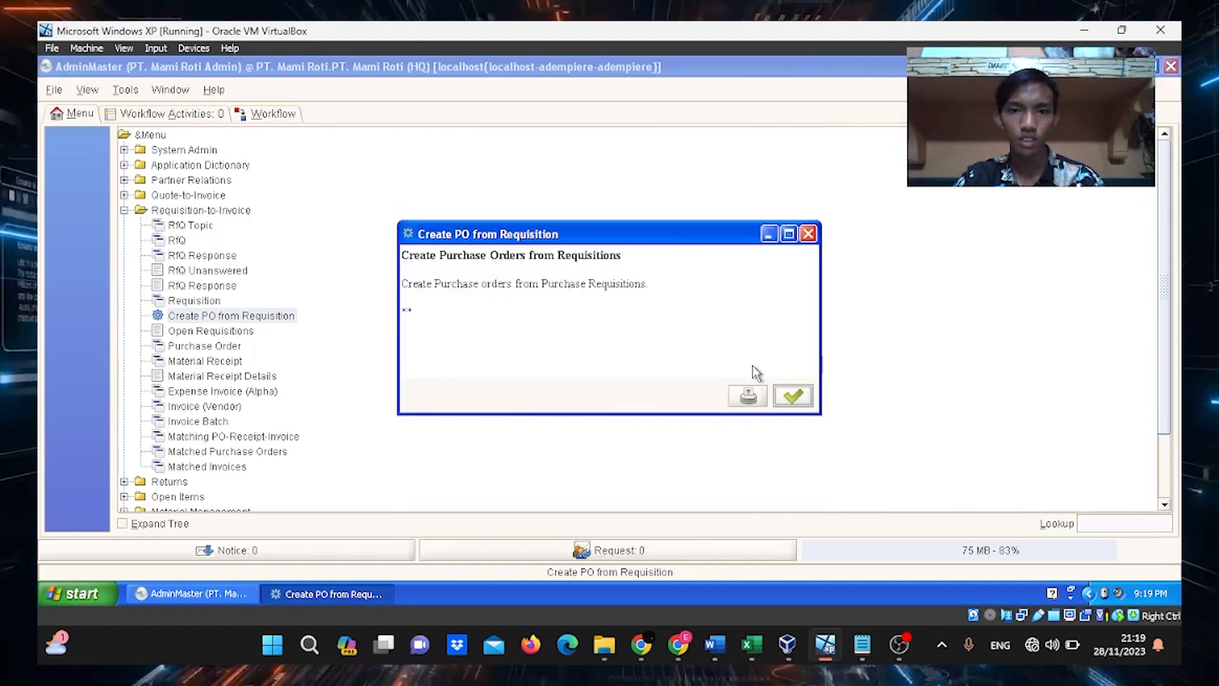
pyautogui.click(799, 406)
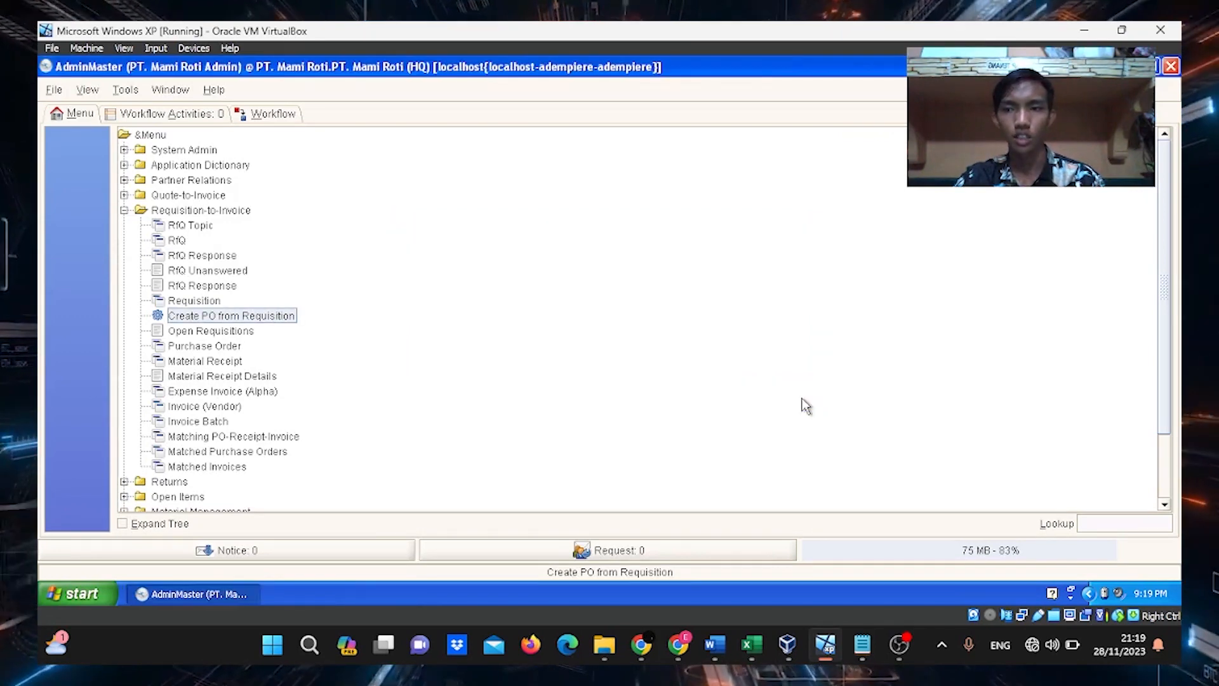
pyautogui.click(241, 331)
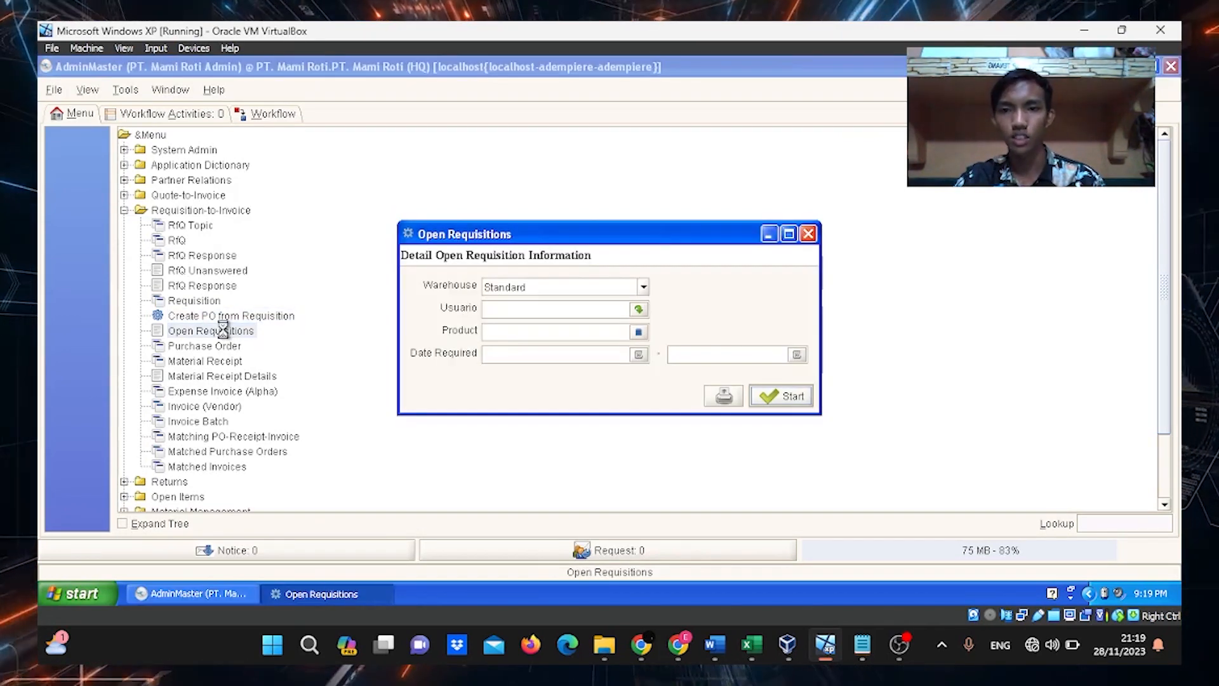
pyautogui.click(640, 330)
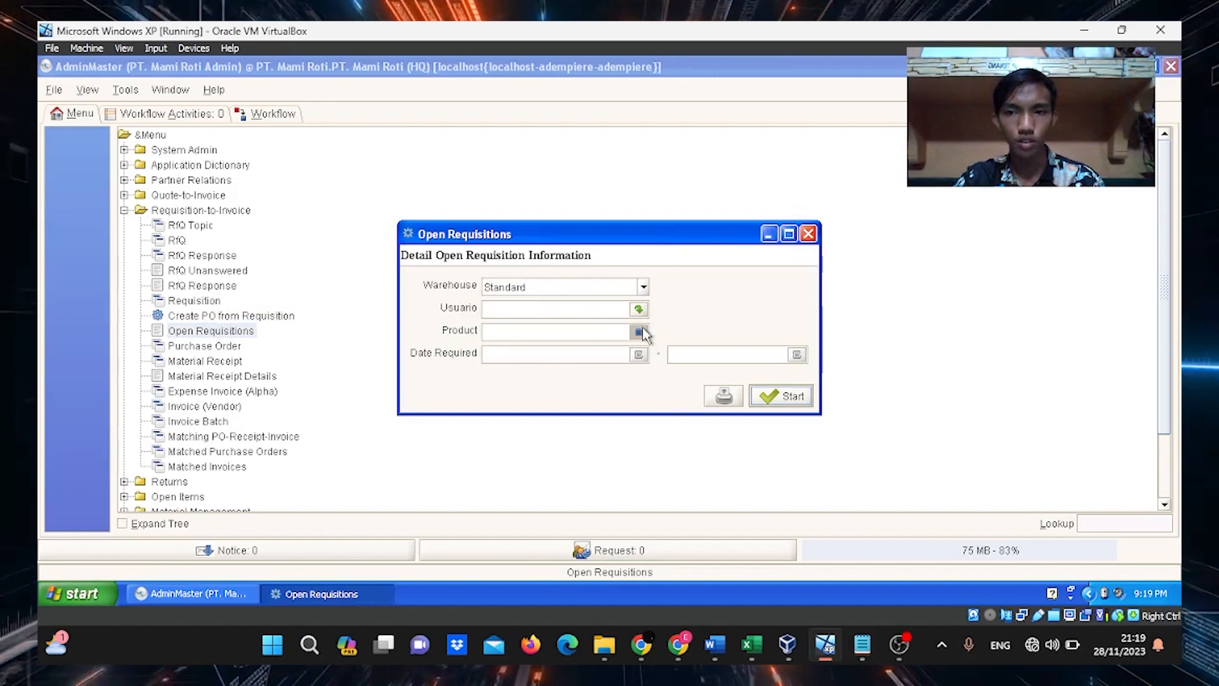
pyautogui.click(202, 135)
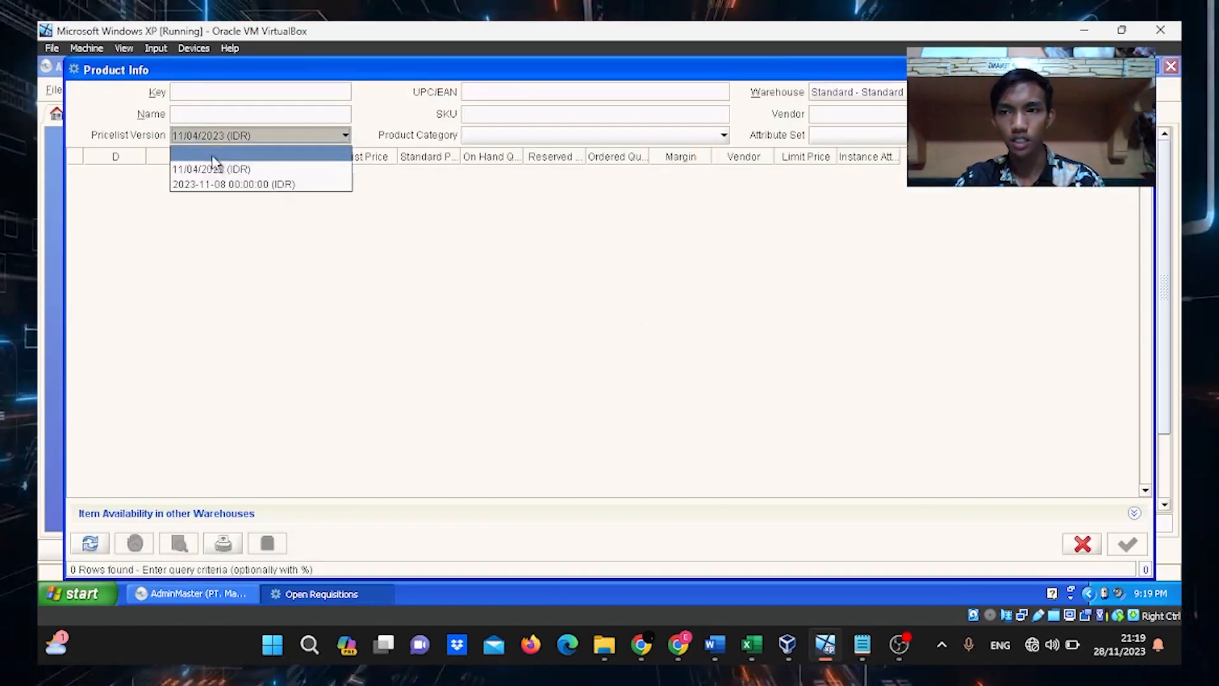
pyautogui.click(238, 186)
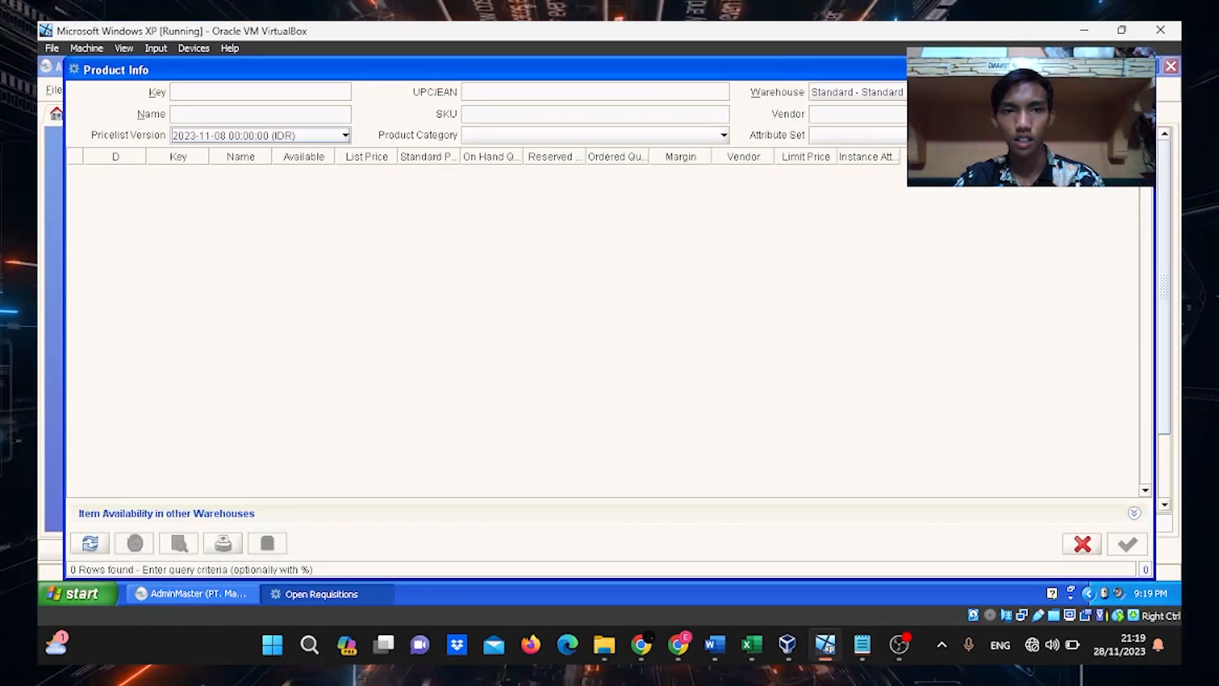
pyautogui.click(915, 92)
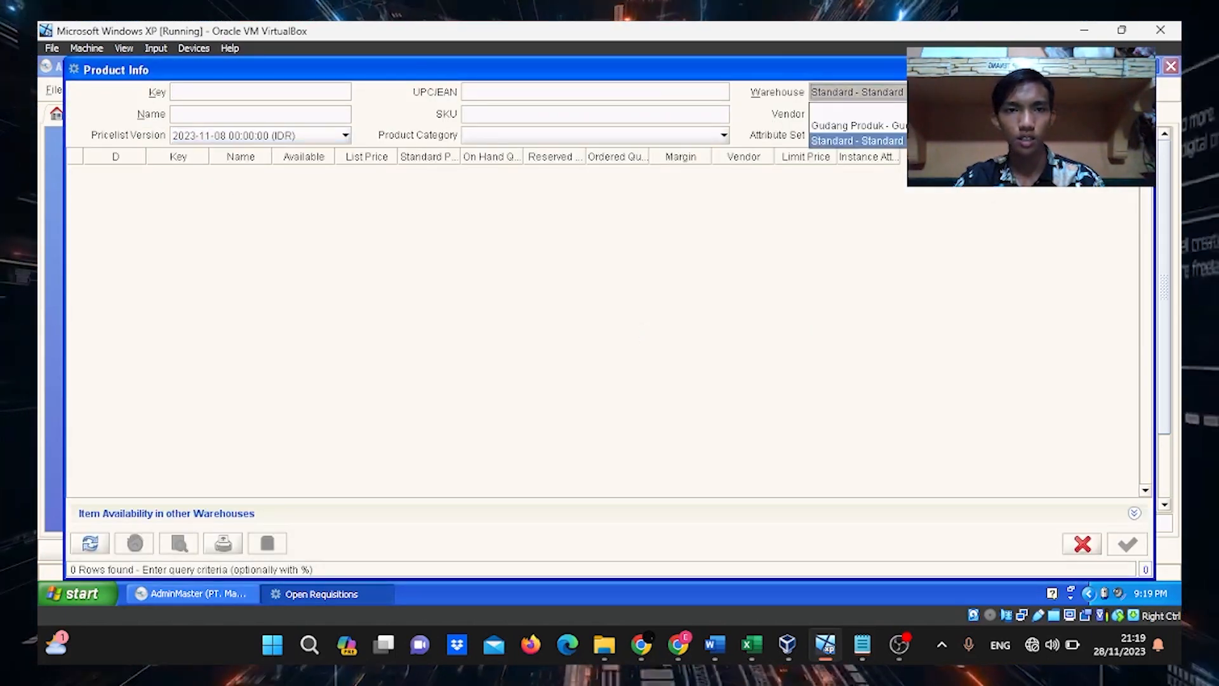
pyautogui.click(892, 122)
pyautogui.click(89, 543)
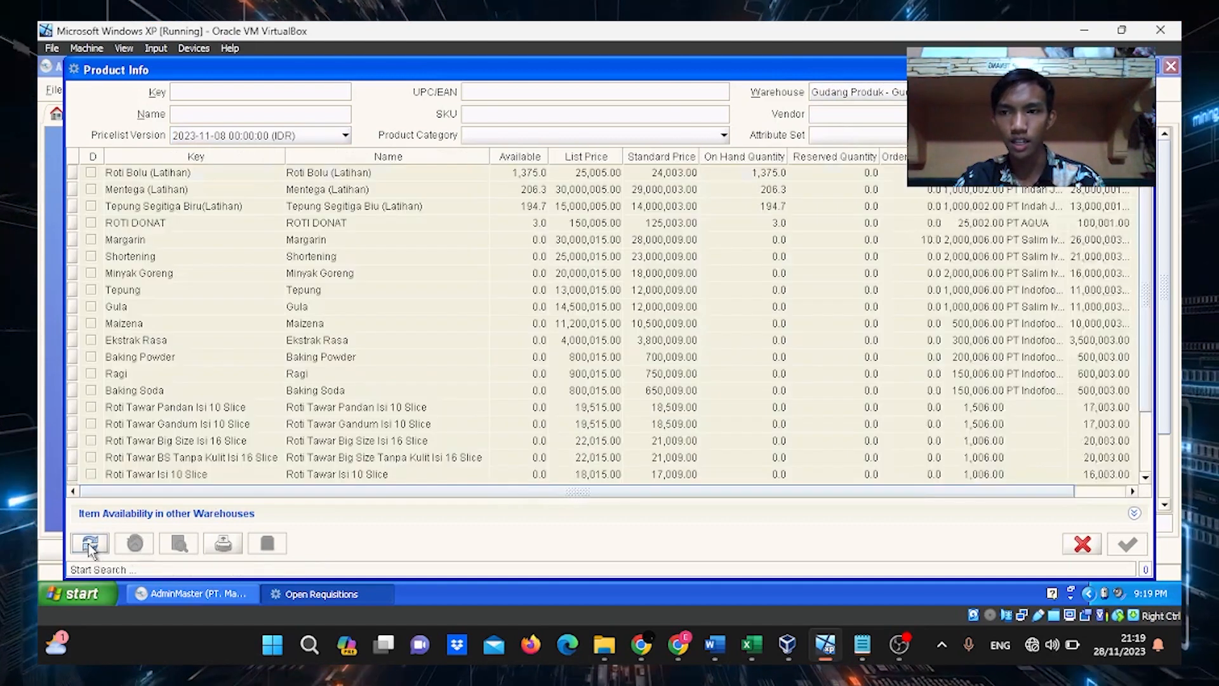
pyautogui.doubleClick(141, 308)
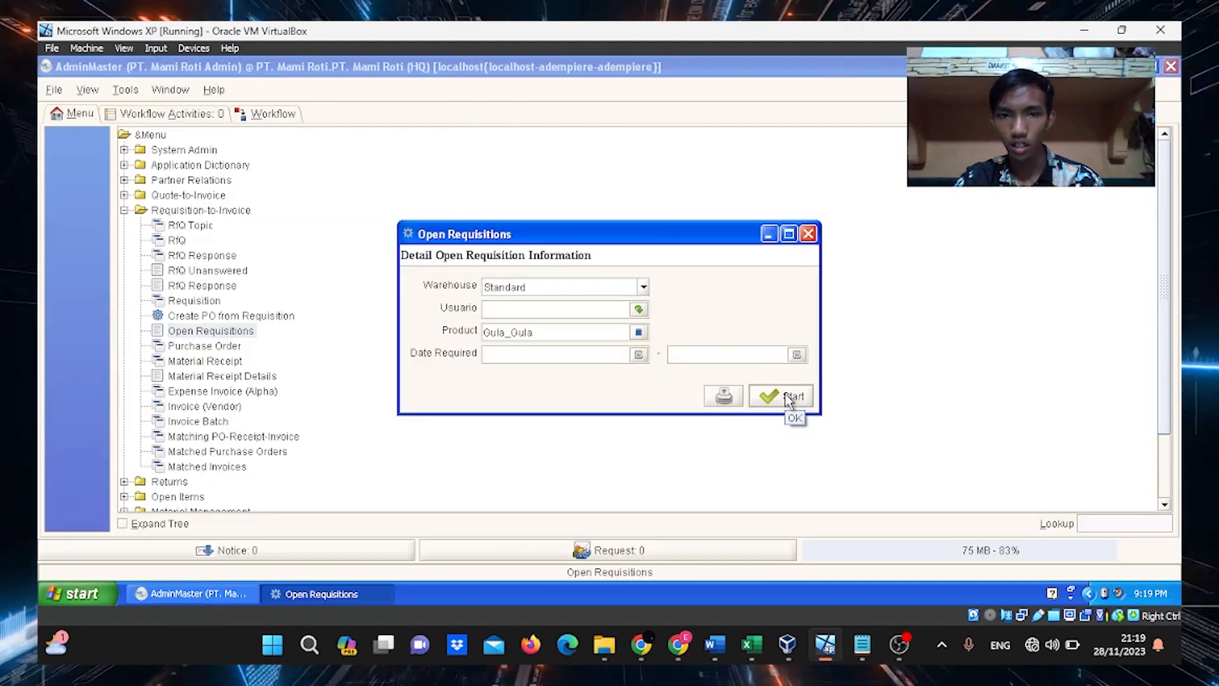
pyautogui.click(809, 235)
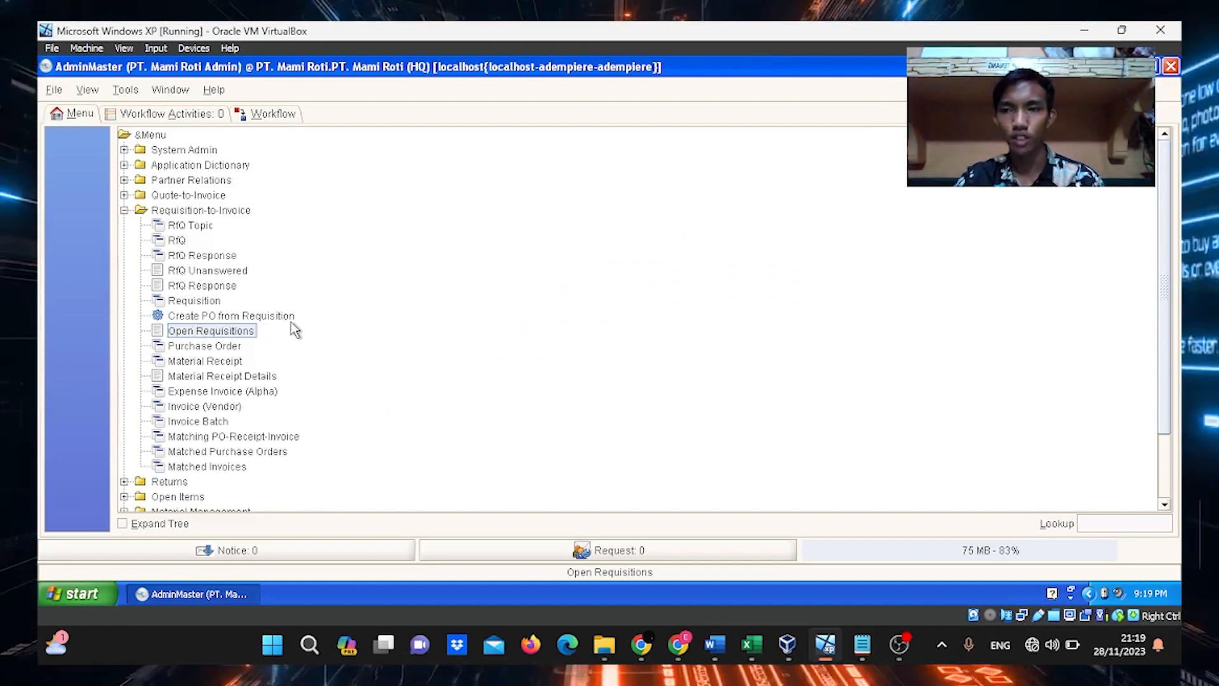
# Start a new purchase order record for client PT. Mami Roti with organization Pabrik dan Gudang PT. Mami Roti
pyautogui.doubleClick(222, 346)
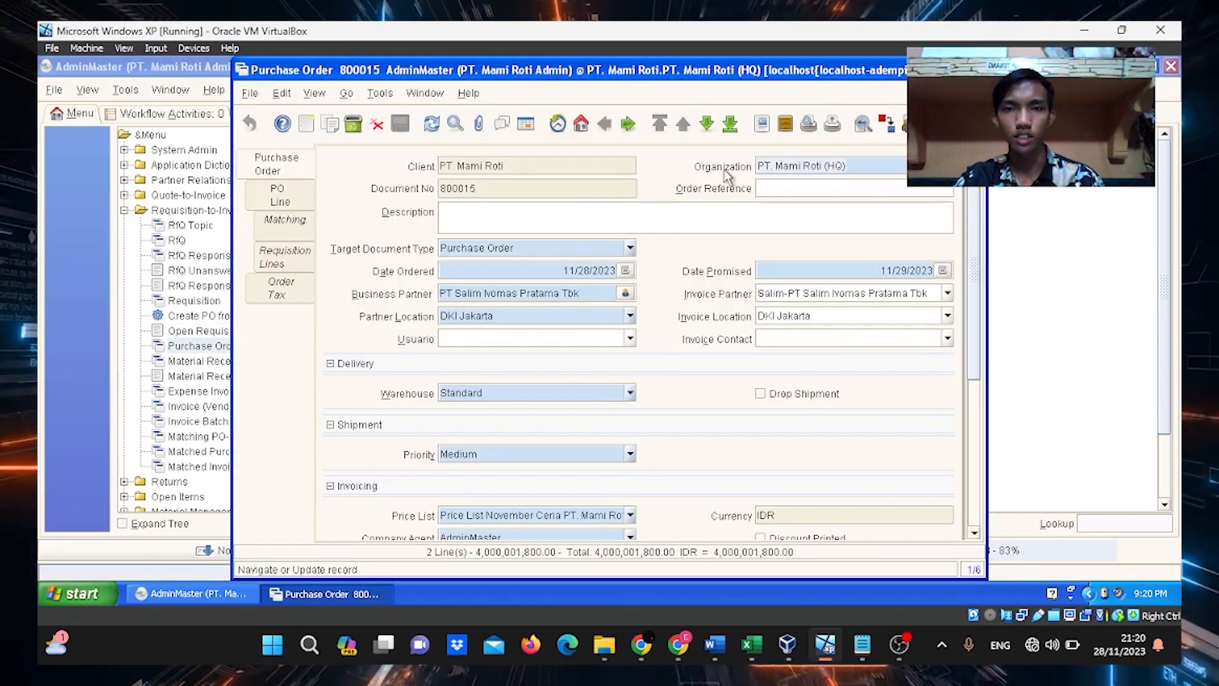
pyautogui.click(301, 127)
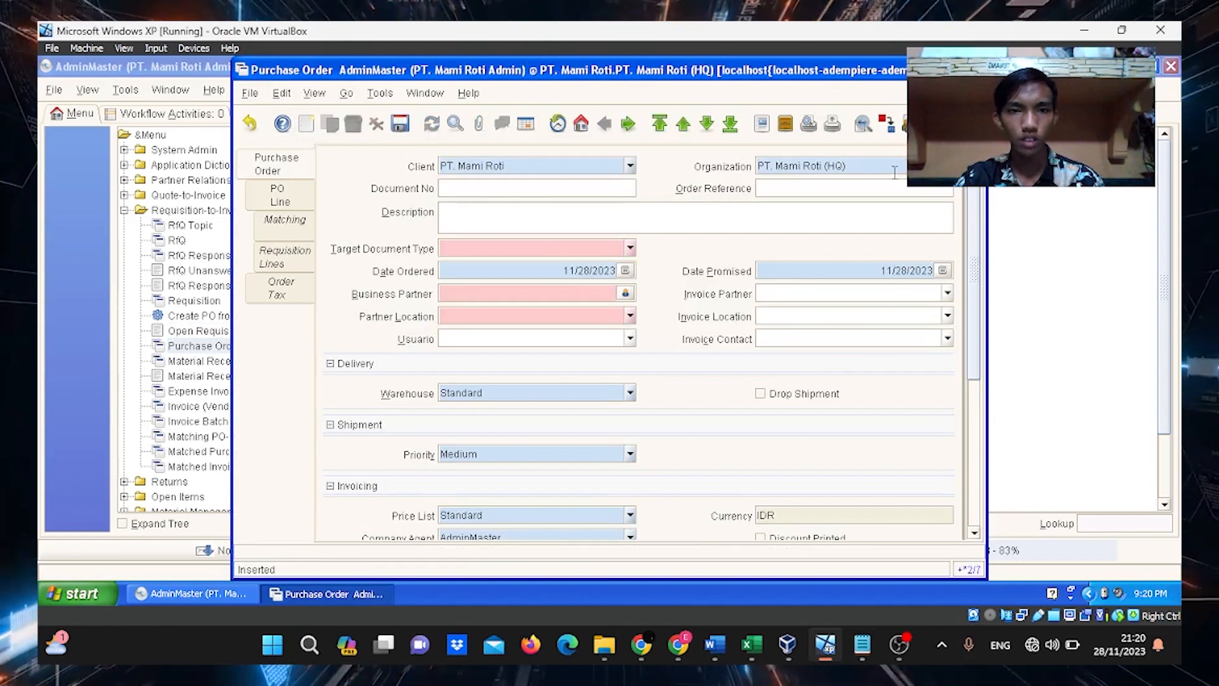
pyautogui.click(948, 166)
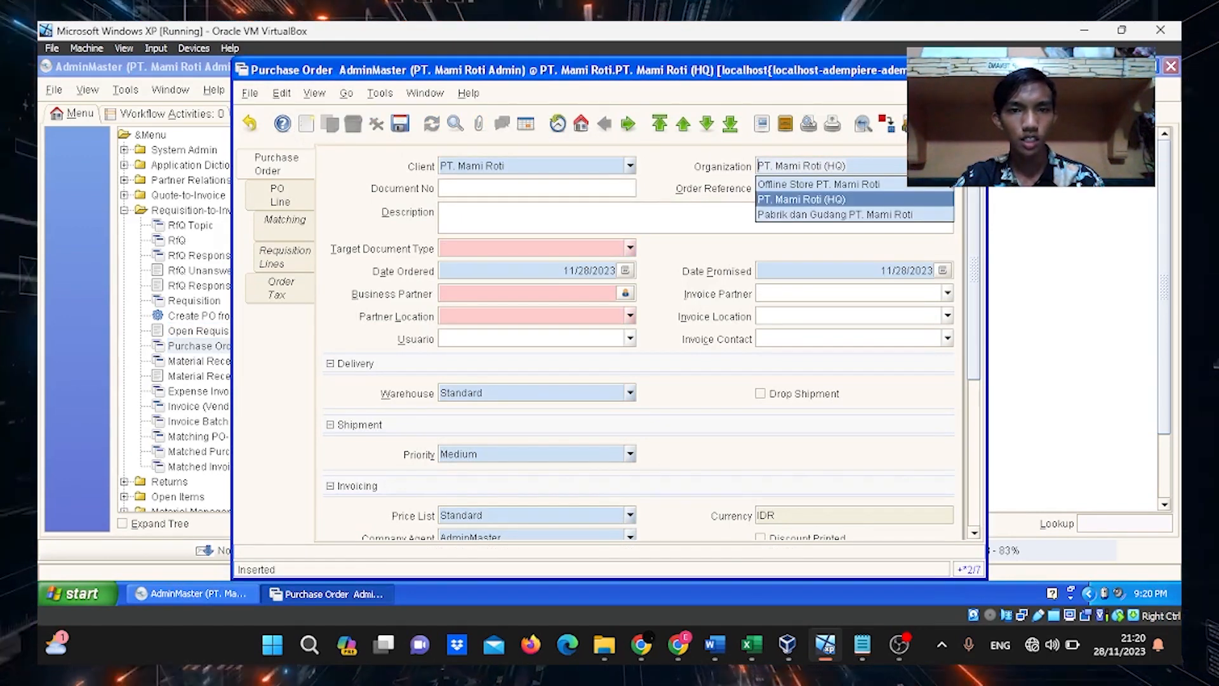
pyautogui.click(873, 215)
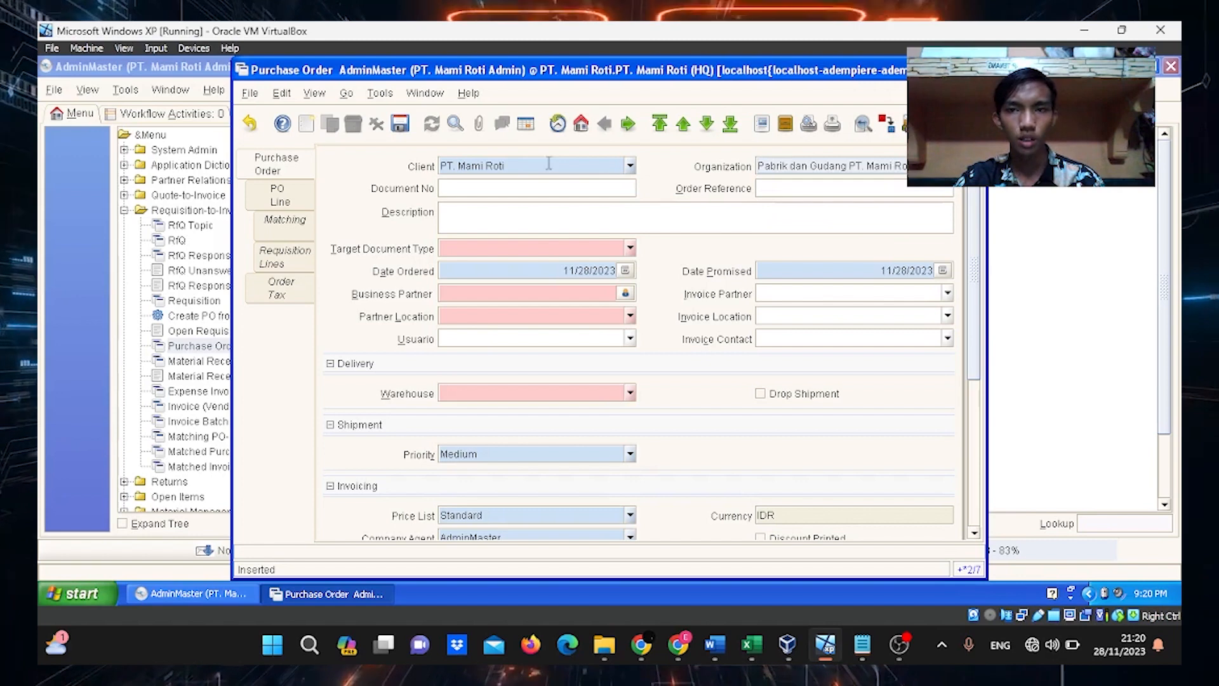
pyautogui.click(631, 165)
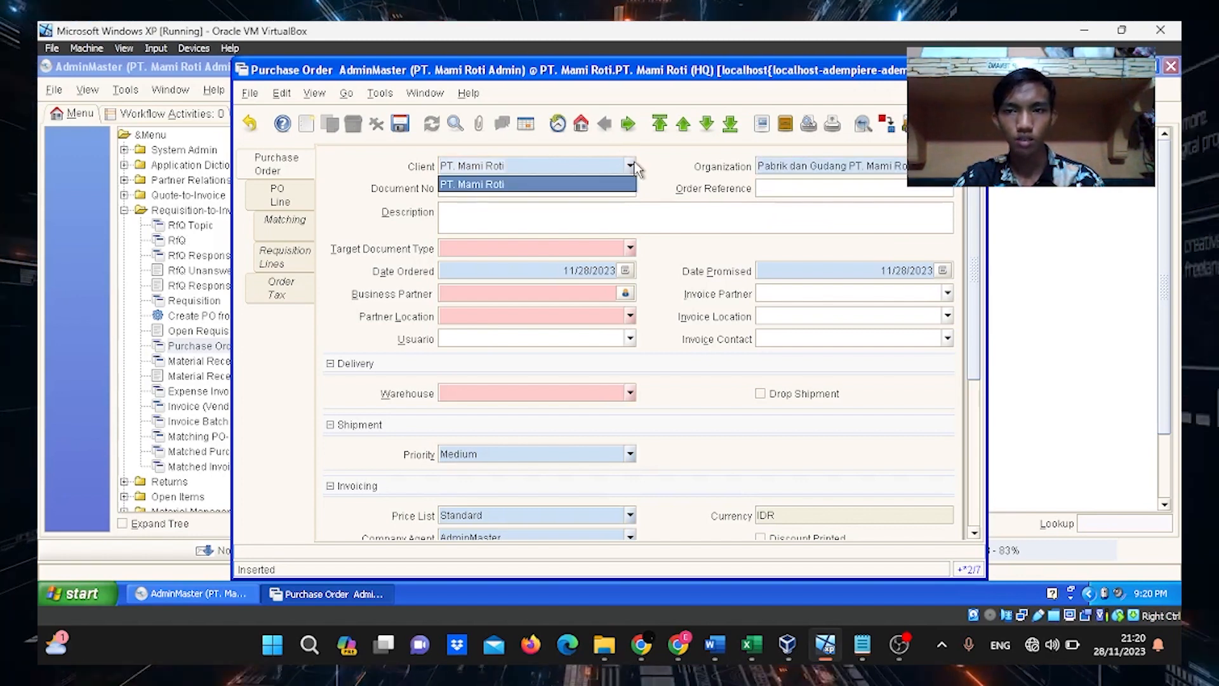
pyautogui.click(633, 164)
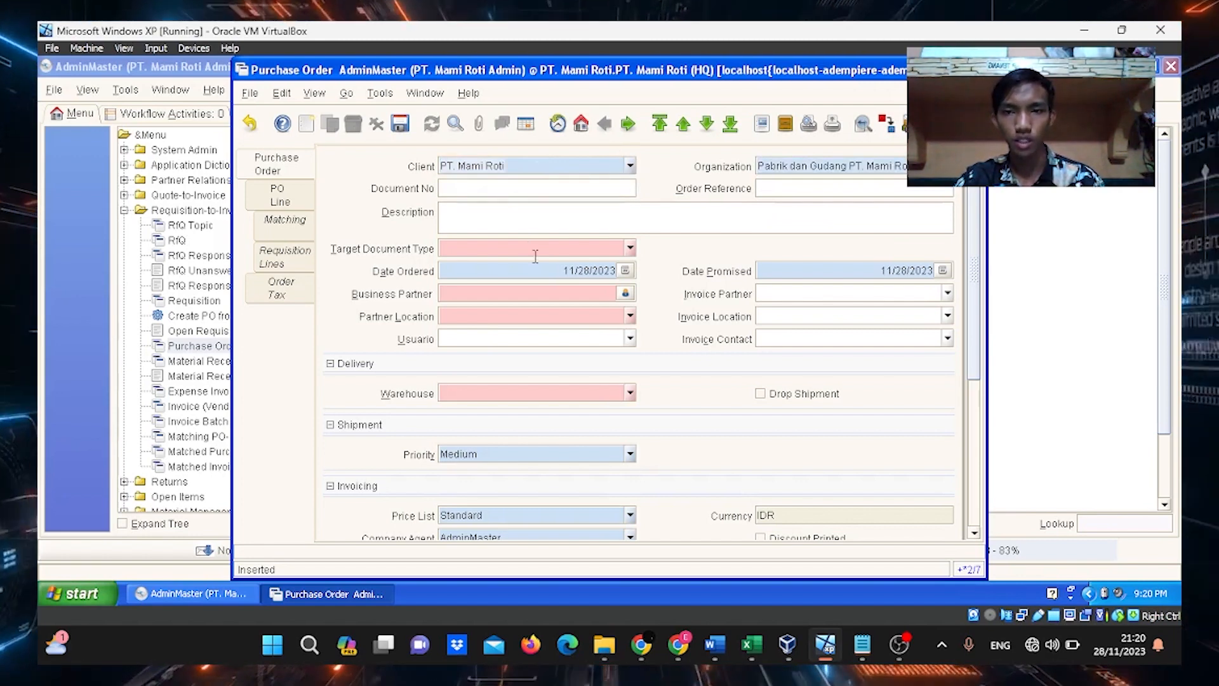
# Set the target document type to Purchase Order and choose PT Salim Ivomas Pratama Tbk as the business partner
pyautogui.click(631, 248)
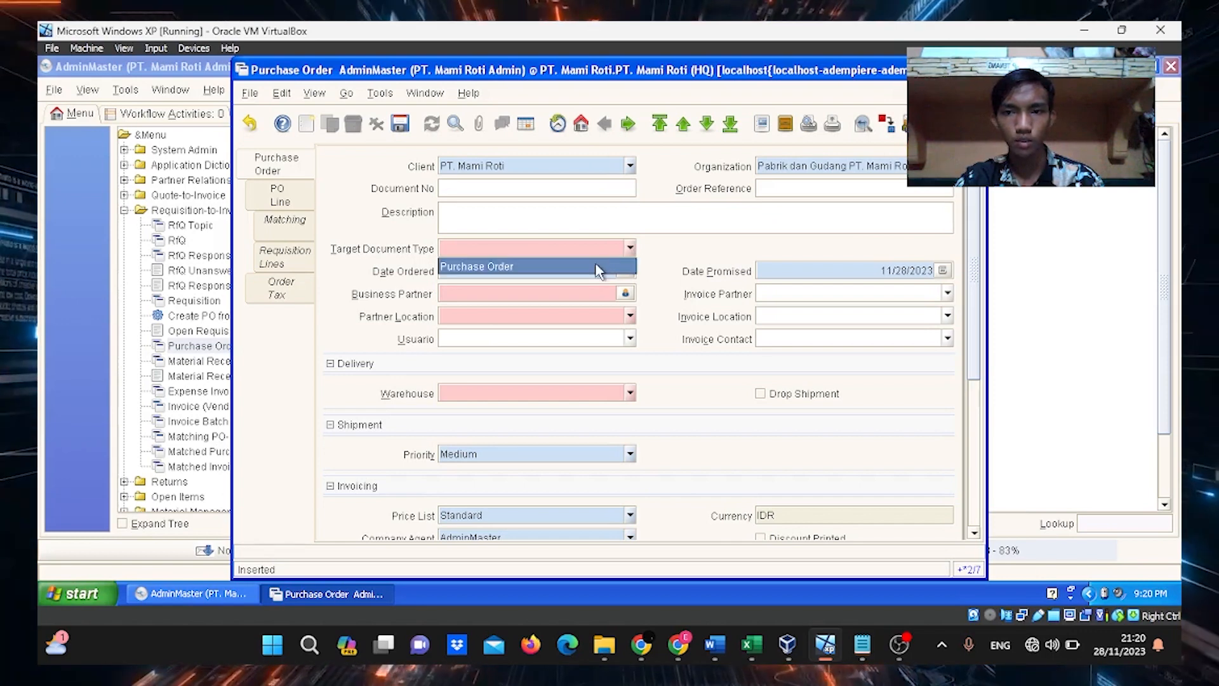
pyautogui.click(595, 266)
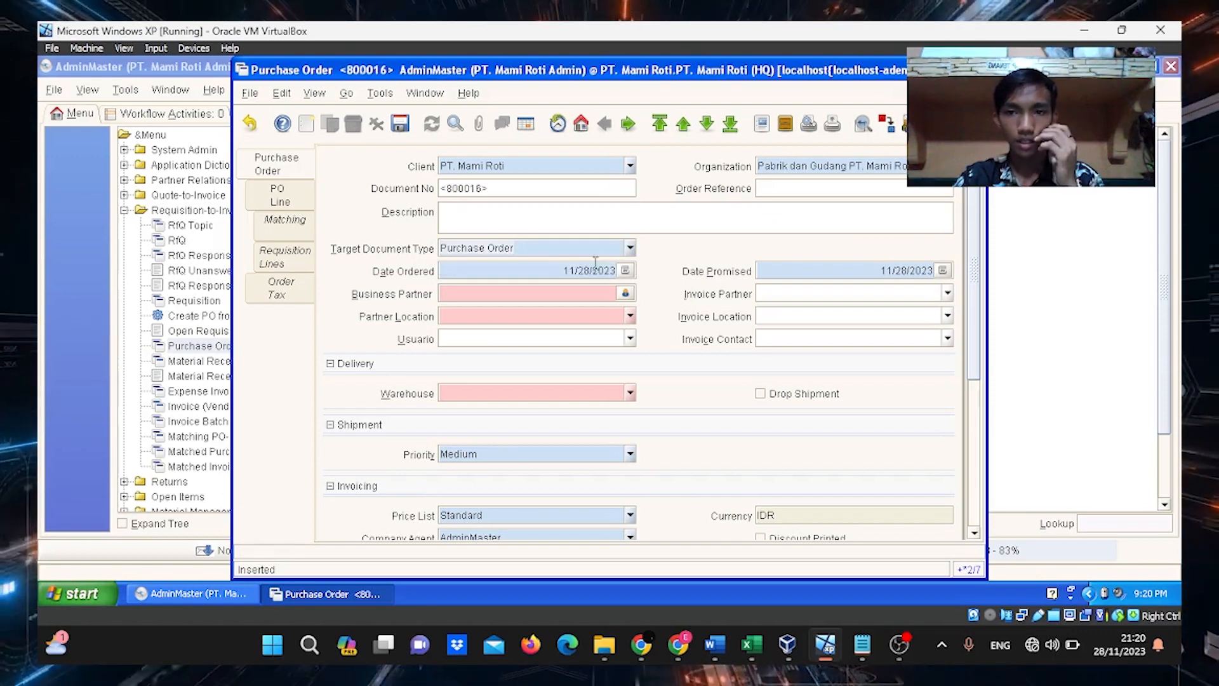
pyautogui.click(626, 293)
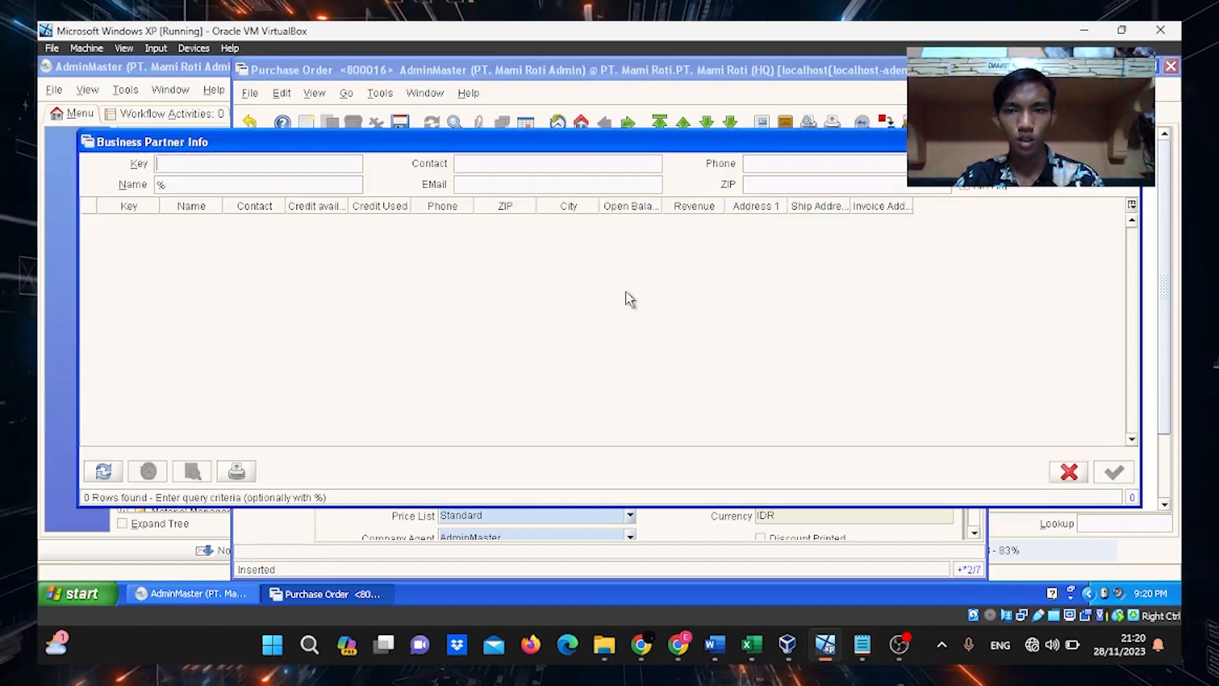
pyautogui.click(112, 474)
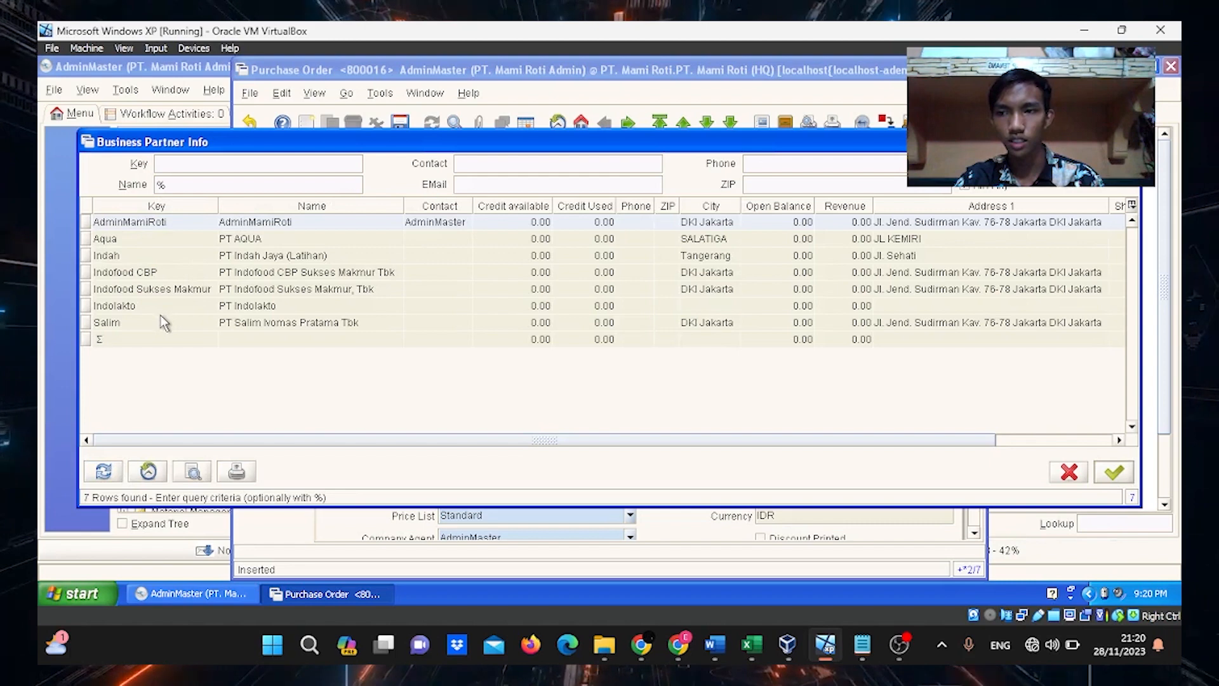
pyautogui.doubleClick(249, 323)
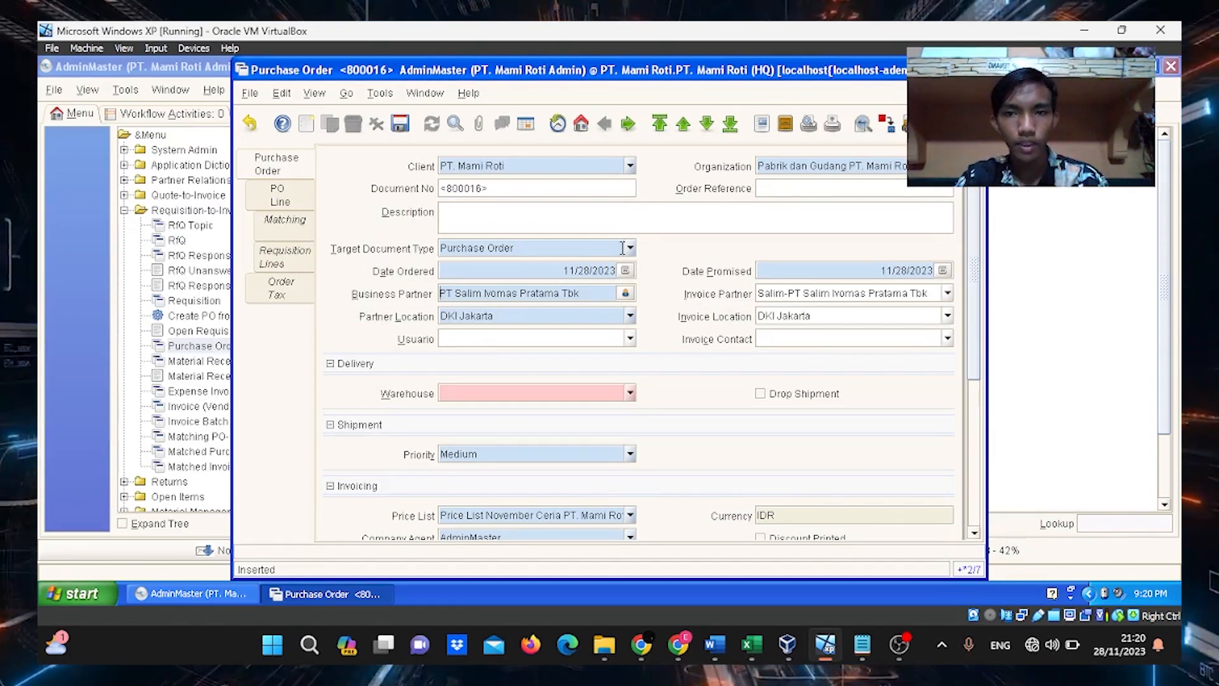
# Set the warehouse to Gudang Produk PT. Mami Roti and the priority to Urgent, and save the purchase order header
pyautogui.click(630, 393)
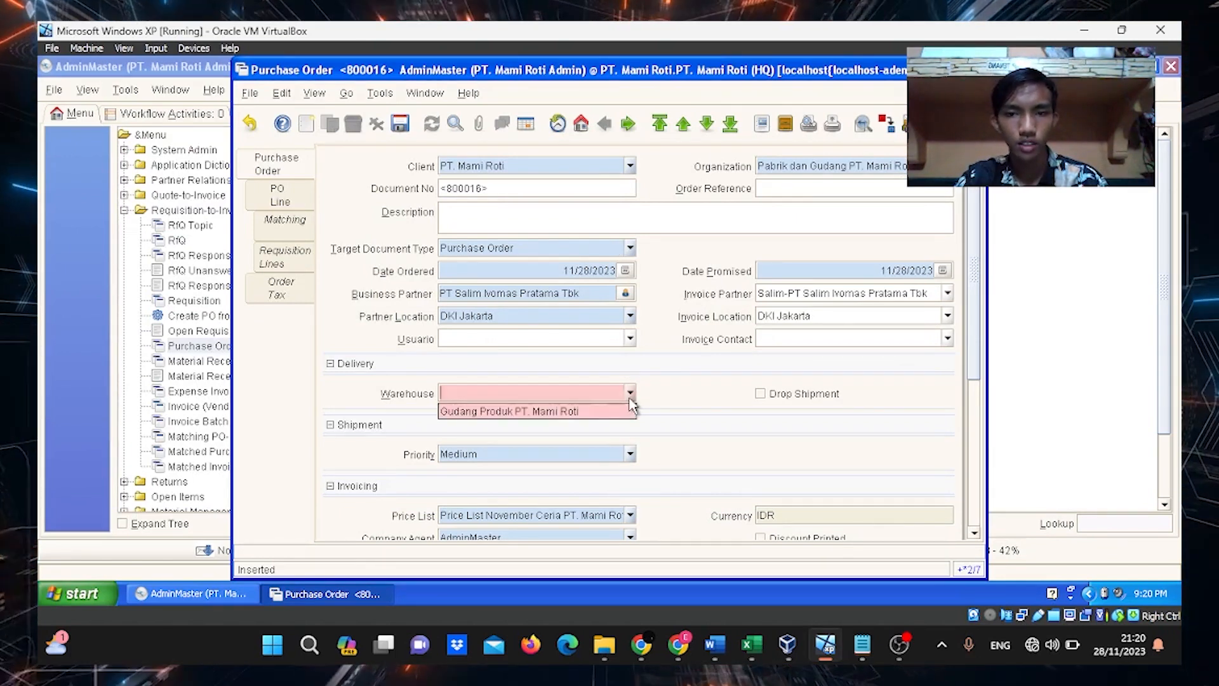
pyautogui.click(594, 416)
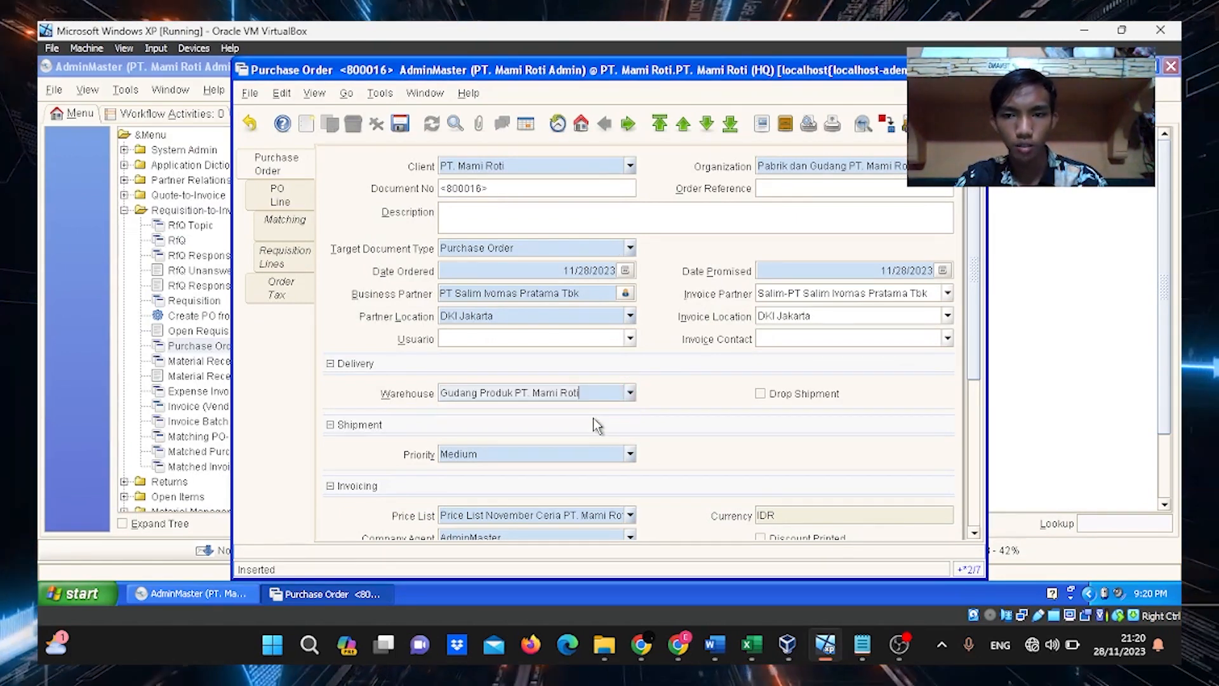
pyautogui.click(632, 455)
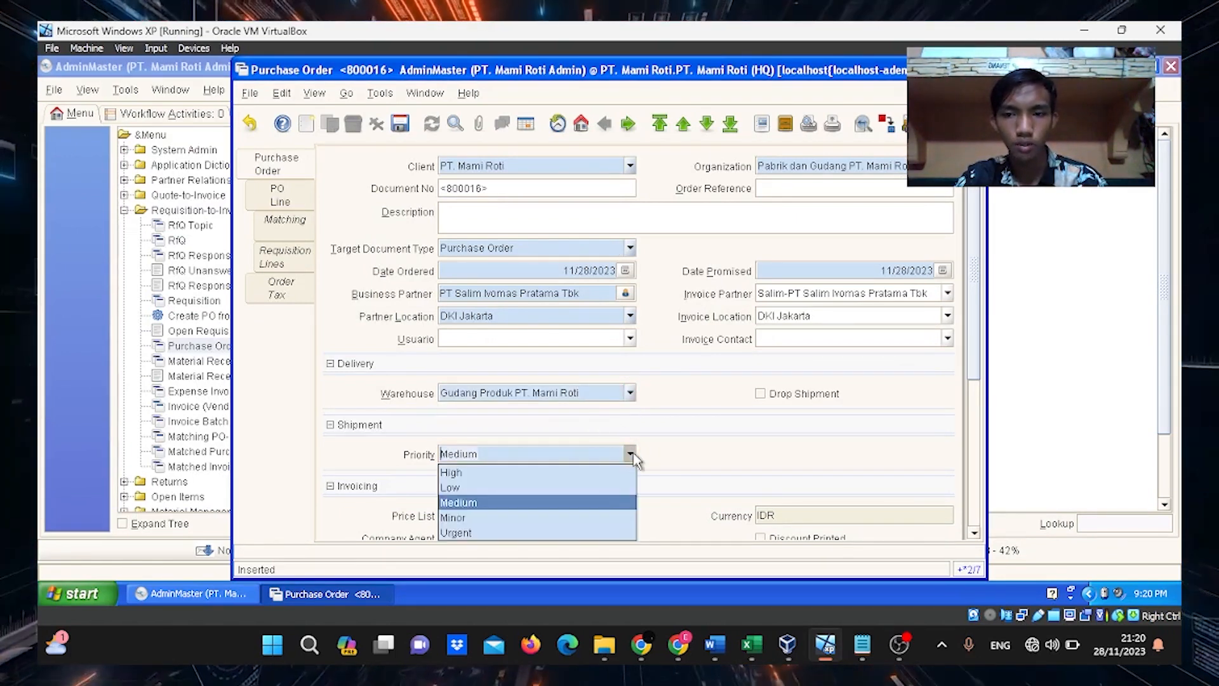
pyautogui.click(508, 533)
pyautogui.scroll(-3, 688, 419)
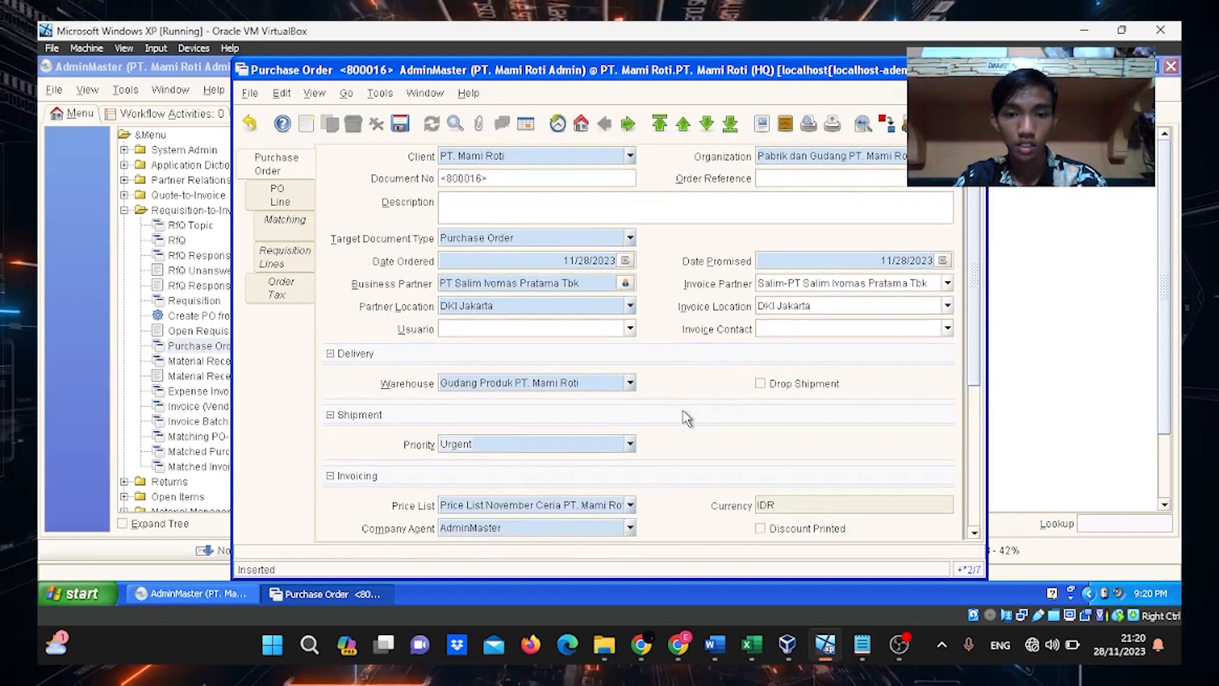
pyautogui.scroll(-1, 687, 419)
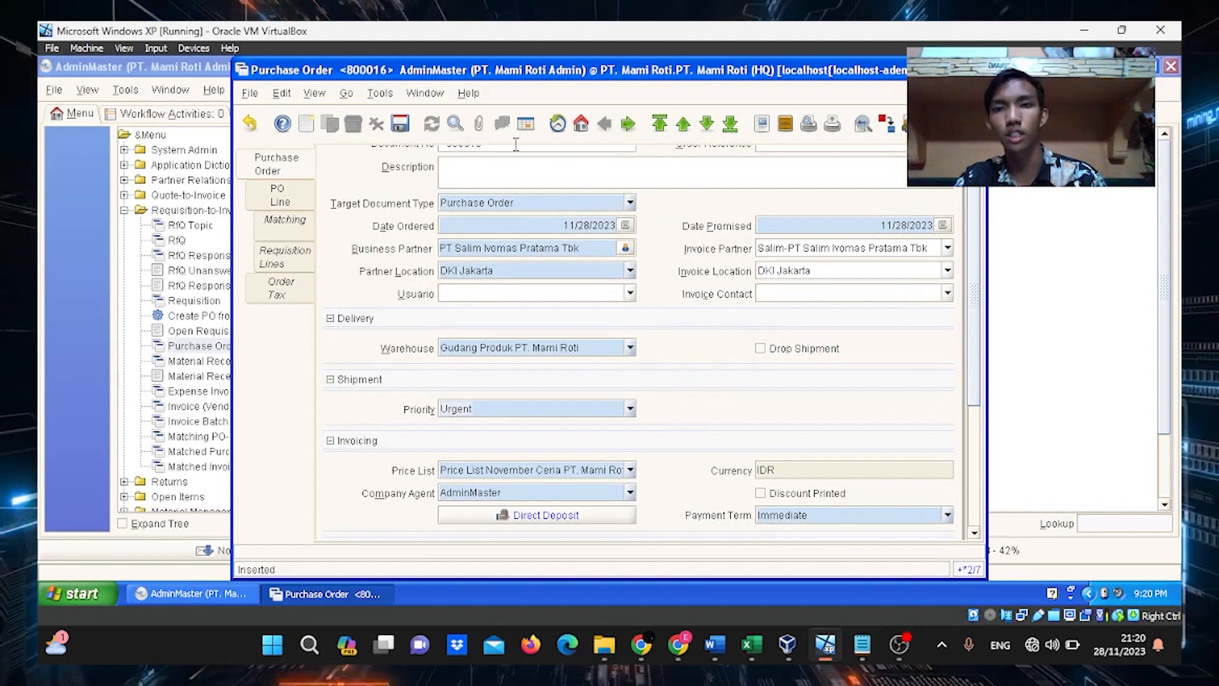
pyautogui.click(399, 126)
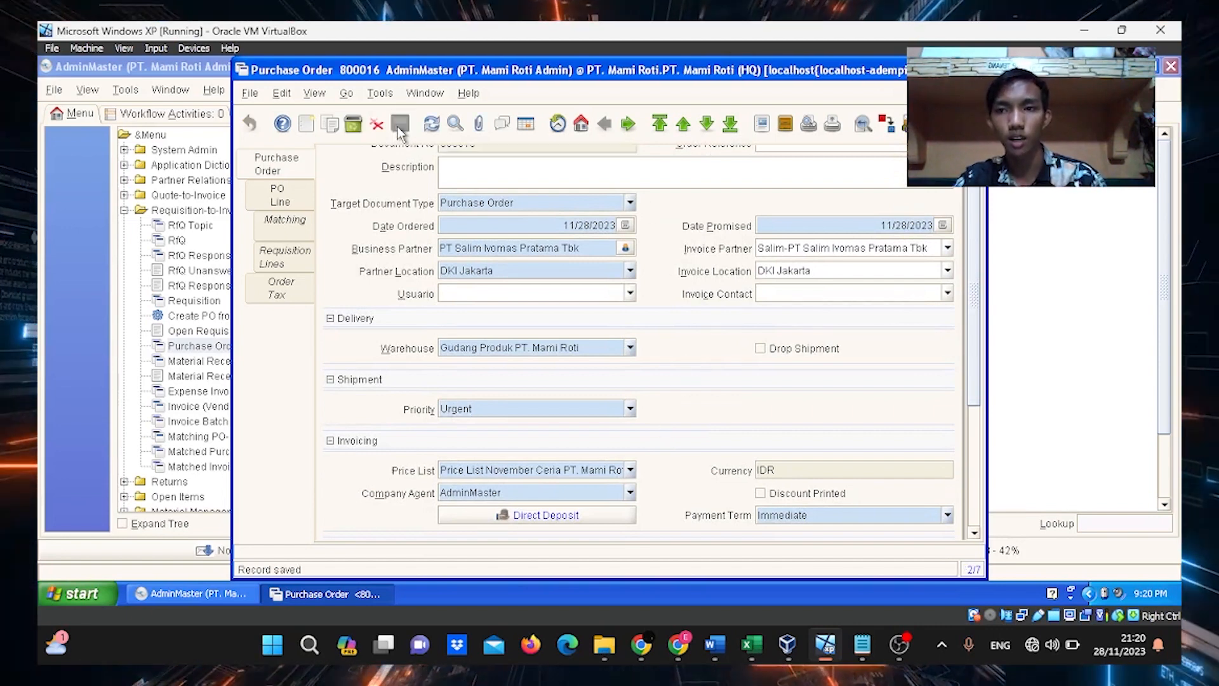
# Open the order's PO lines and choose Gula as the first line's product using pricelist version 2023-11-08
pyautogui.click(269, 198)
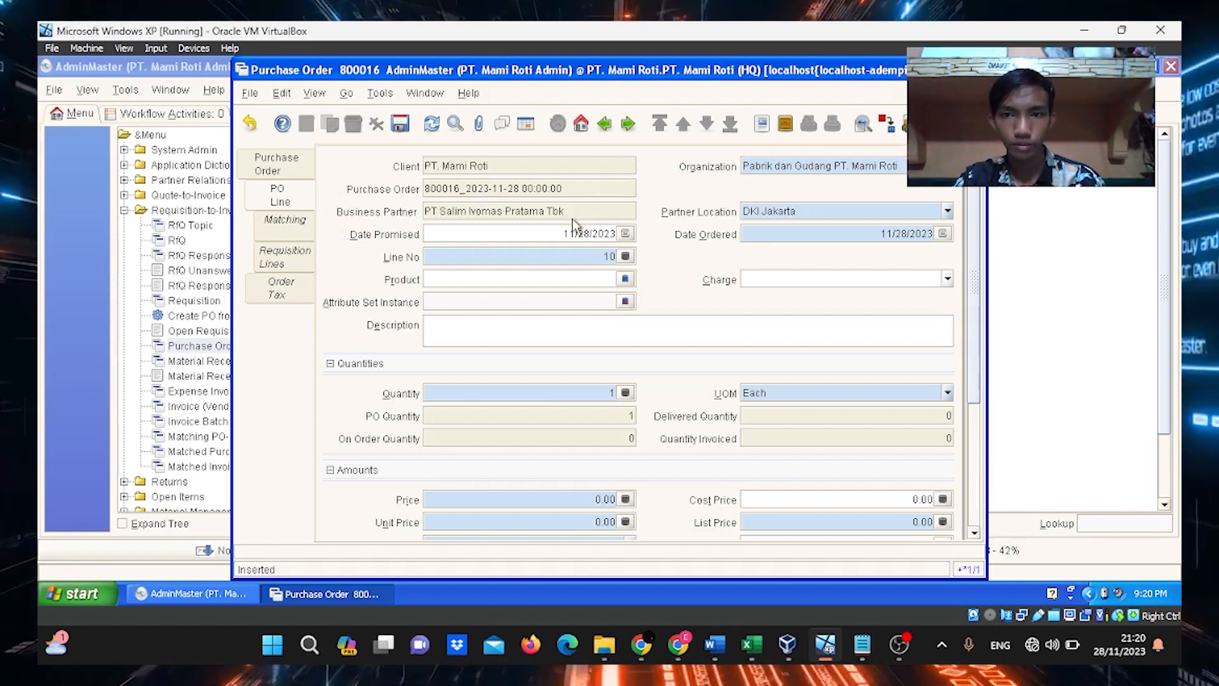
pyautogui.click(625, 280)
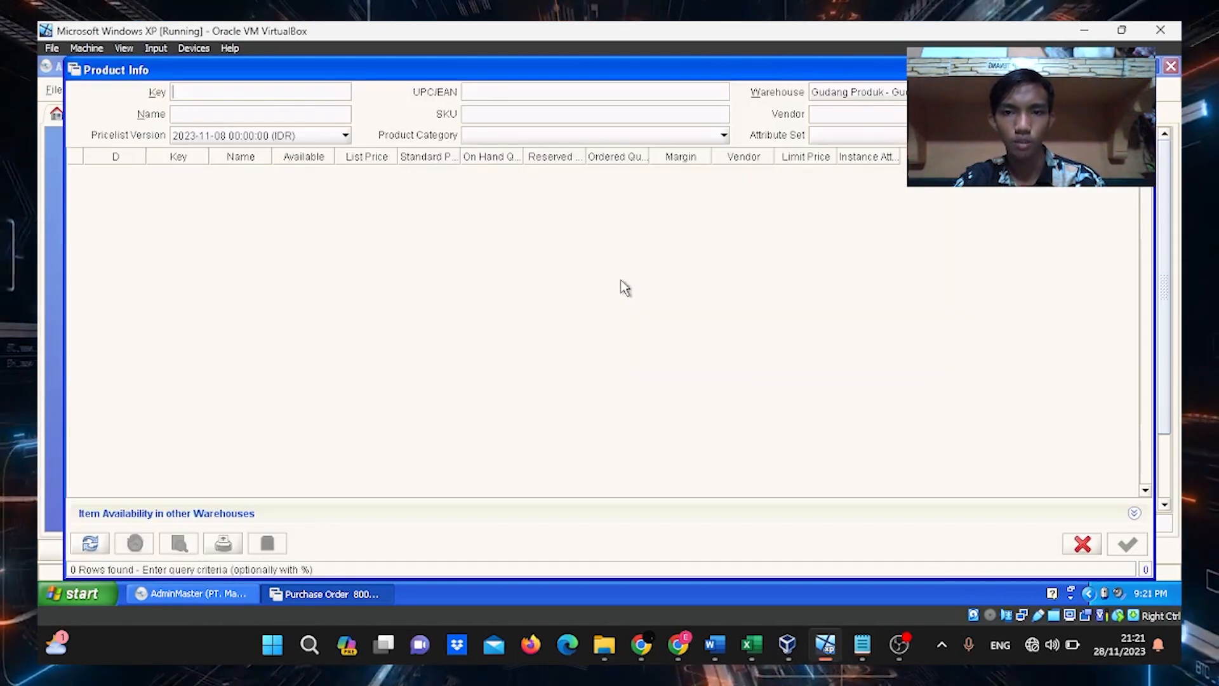
pyautogui.click(199, 139)
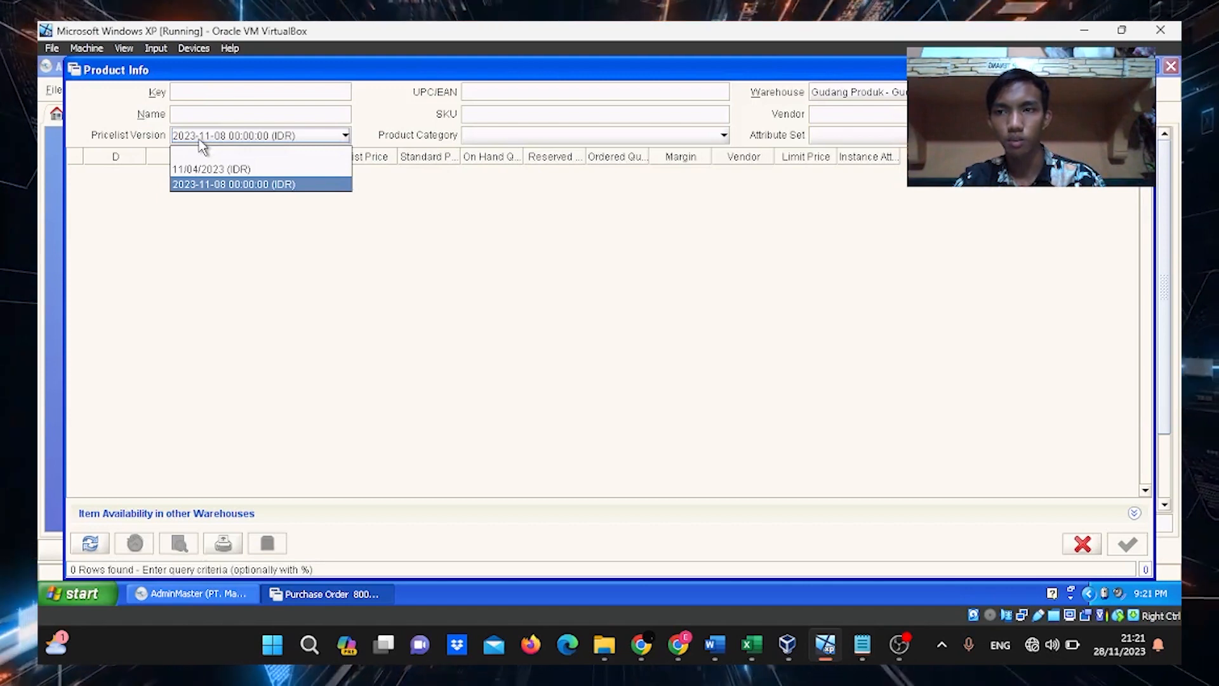
pyautogui.click(199, 139)
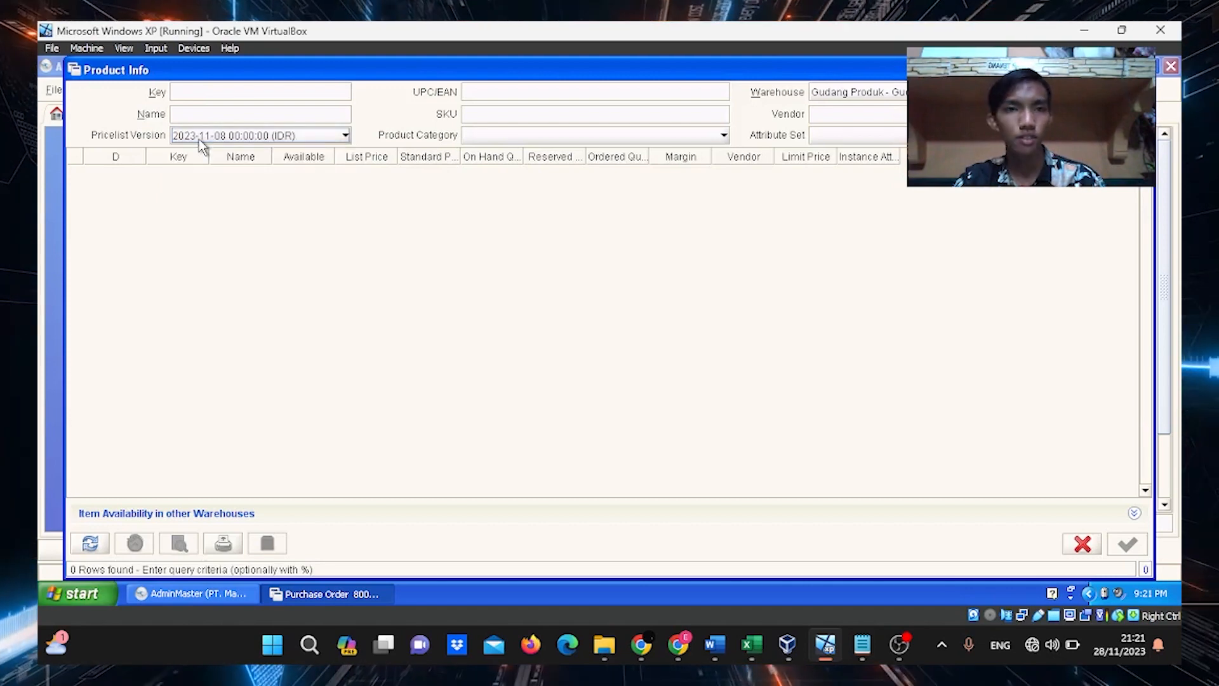
pyautogui.click(90, 543)
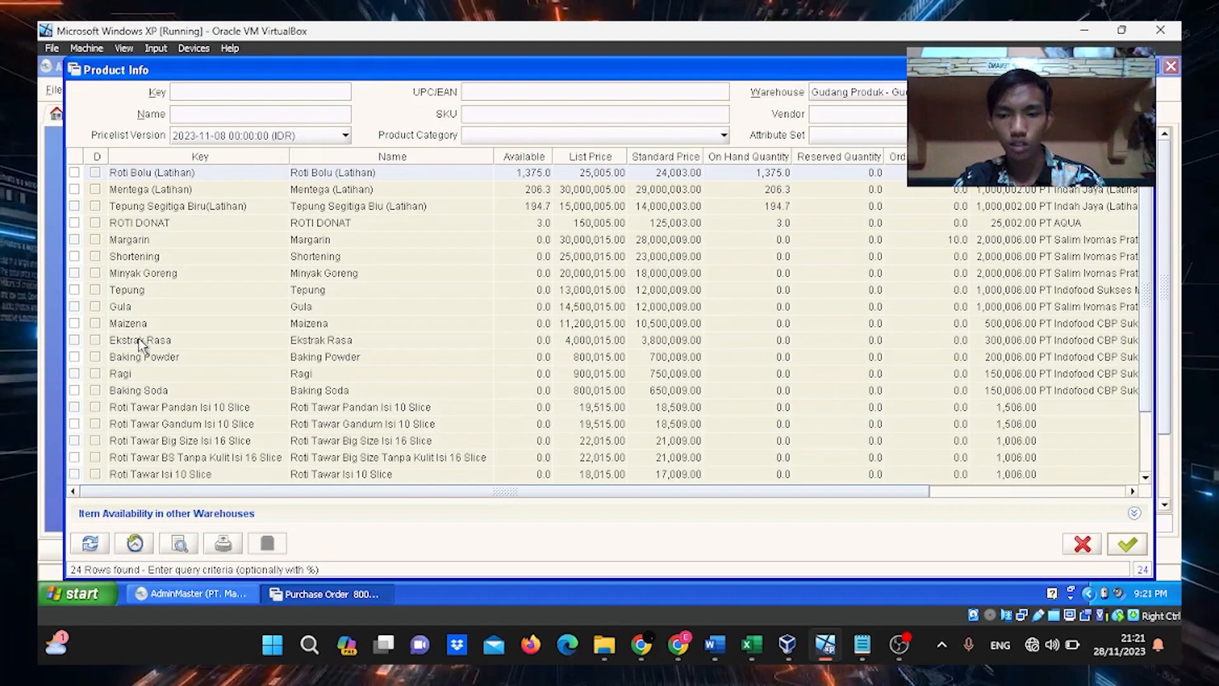
pyautogui.doubleClick(131, 309)
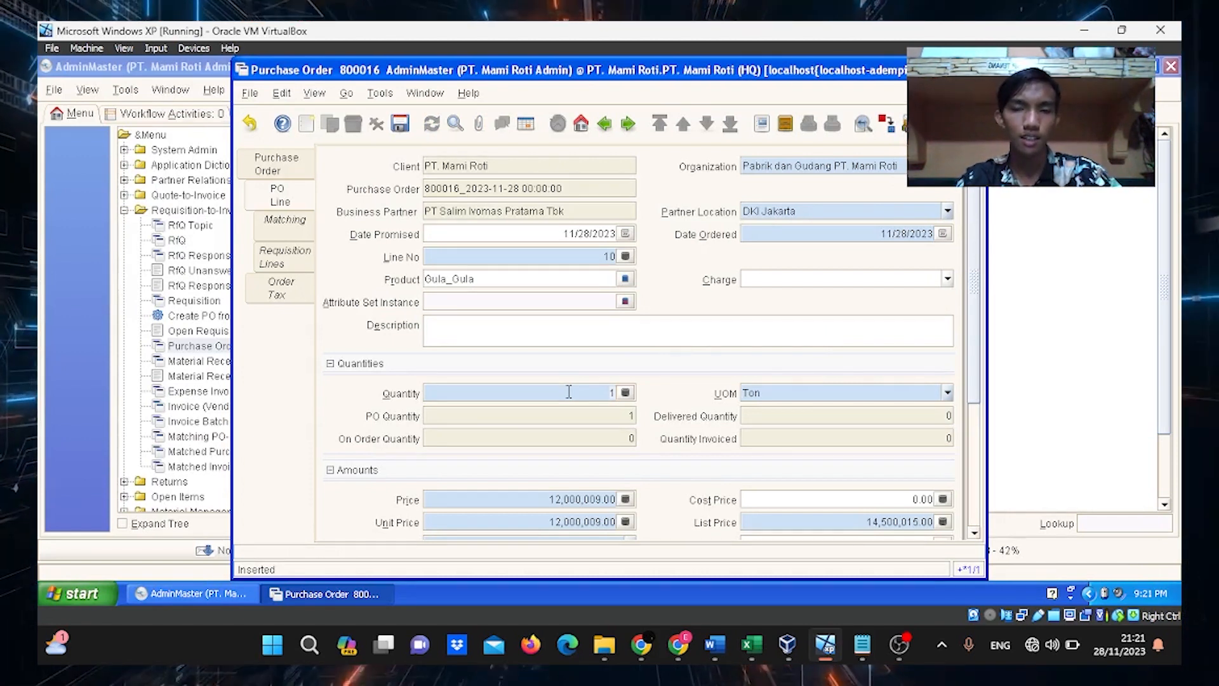
# Set the Gula line's quantity to 100 and save the line
pyautogui.write('00')
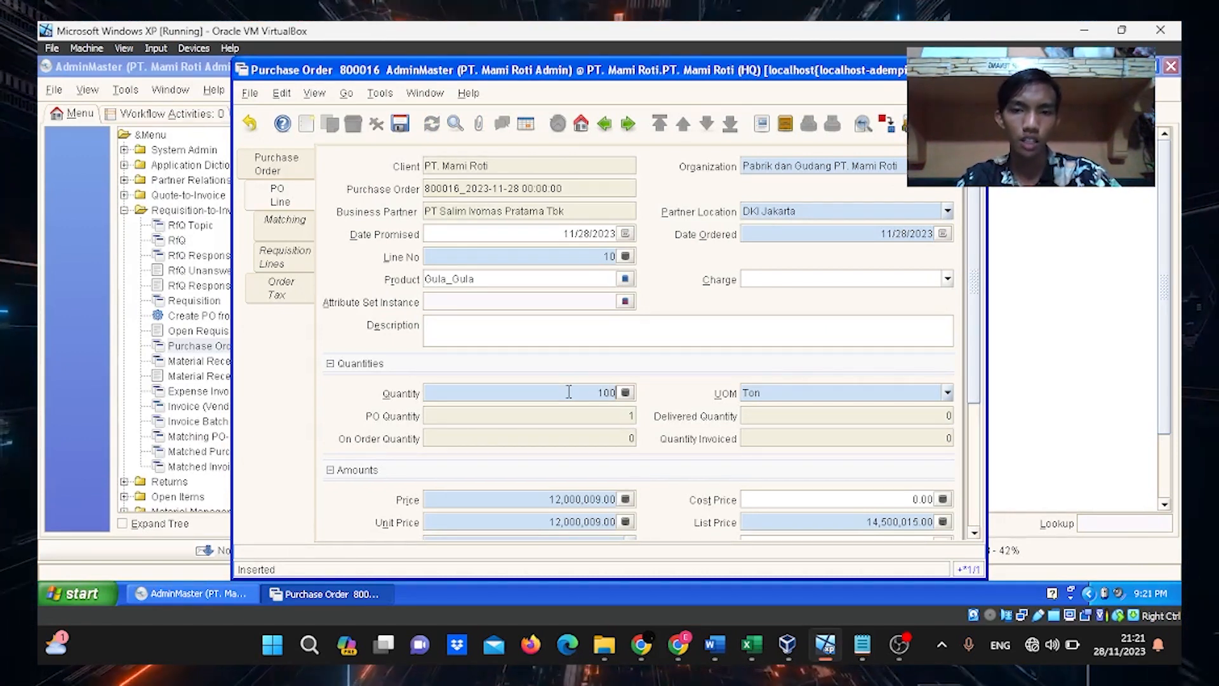
pyautogui.press('Tab')
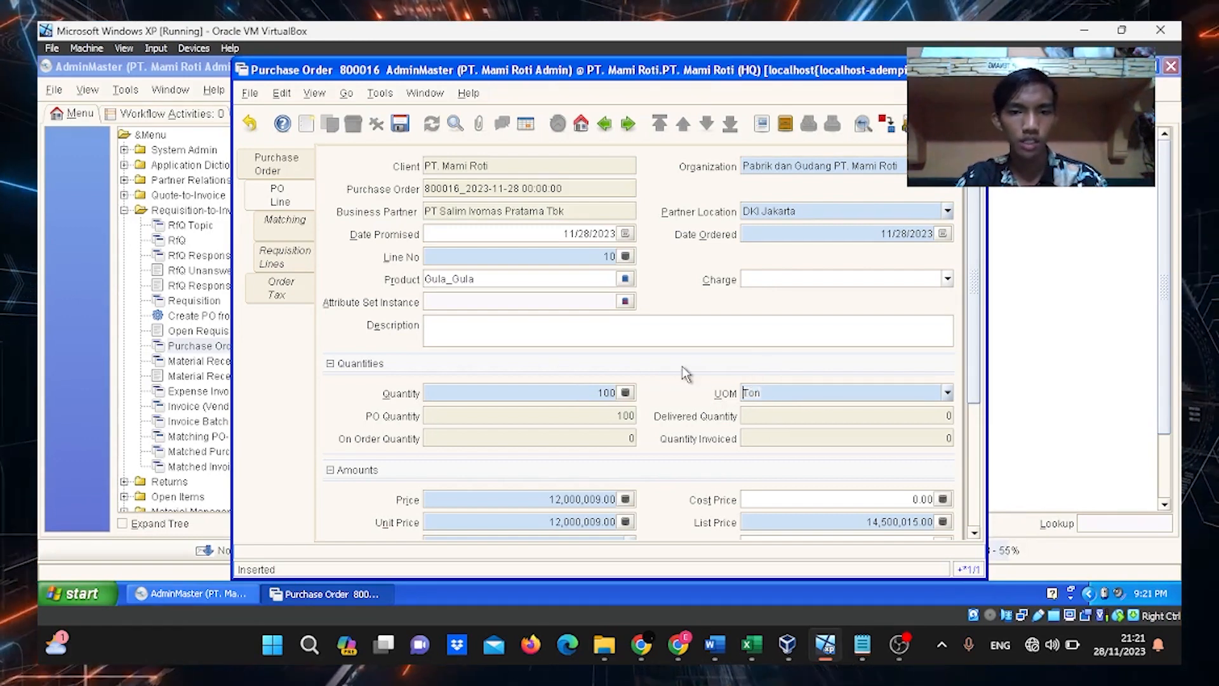
pyautogui.scroll(-1, 683, 369)
pyautogui.scroll(-1, 682, 366)
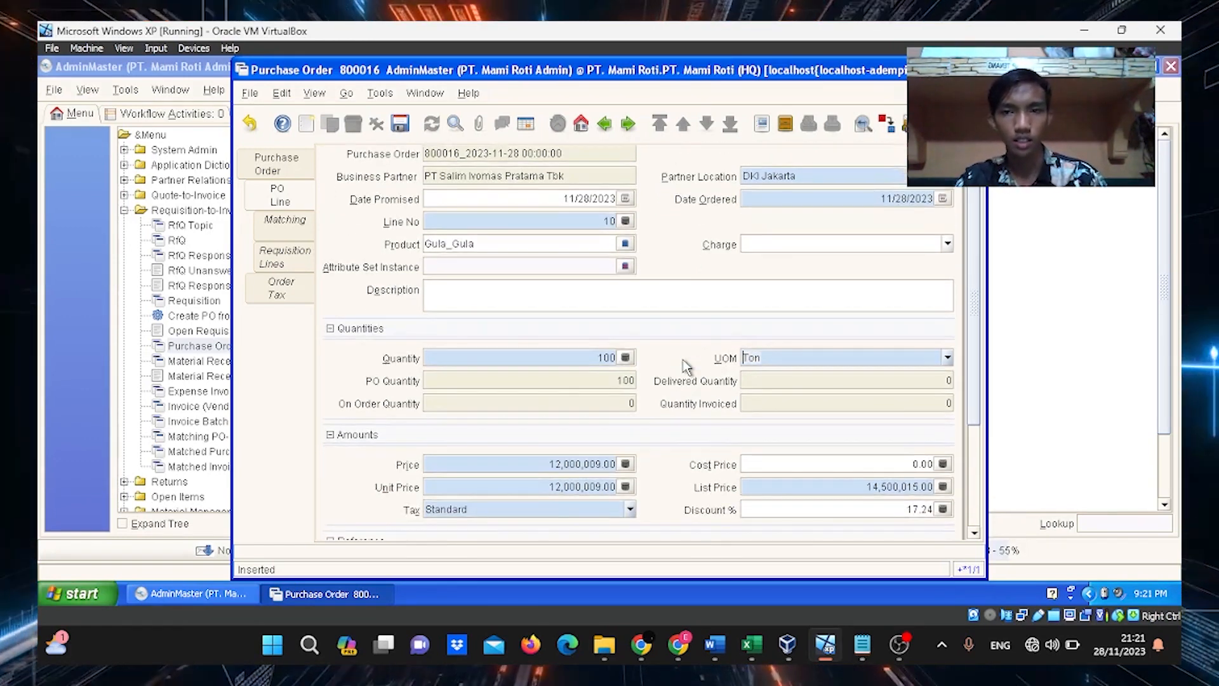
pyautogui.scroll(1, 684, 365)
pyautogui.scroll(1, 686, 367)
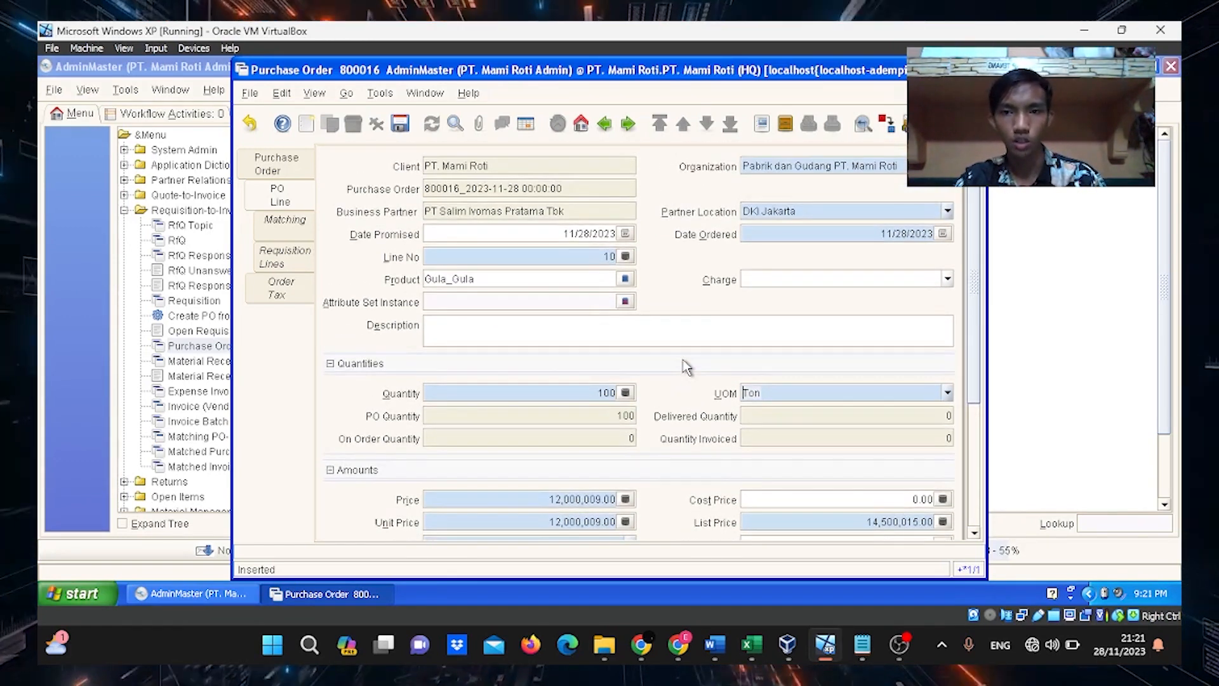
pyautogui.click(399, 124)
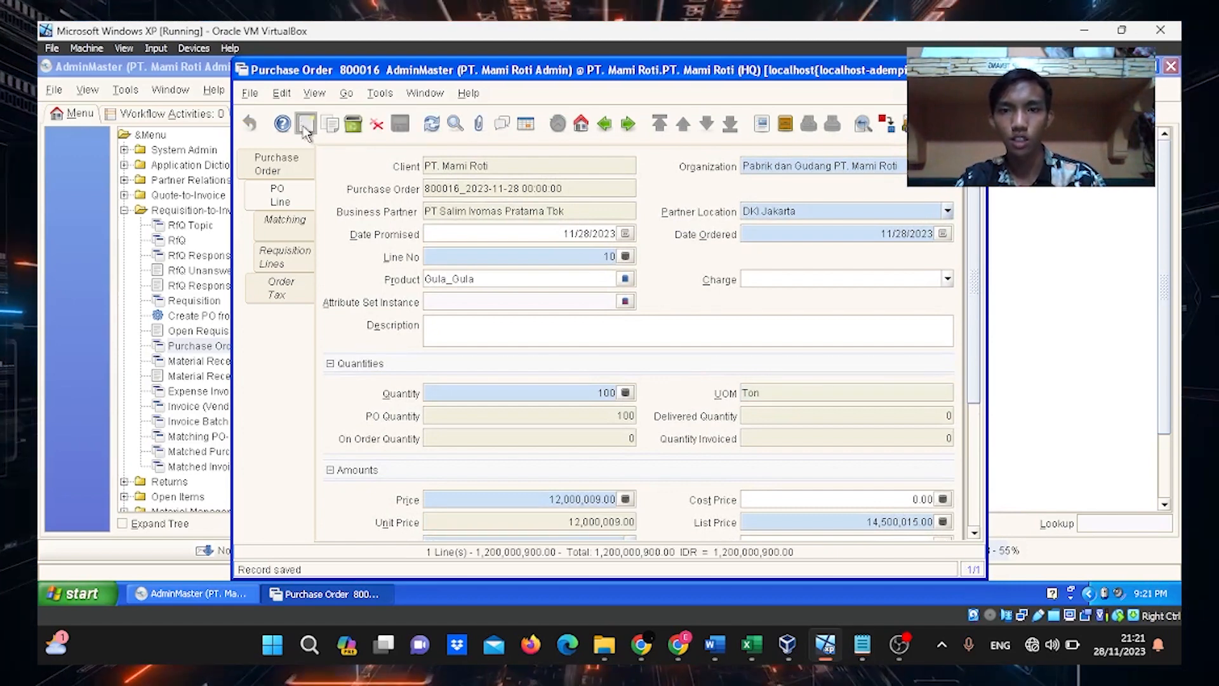
# Add a second order line for Margarin with a quantity of 100 and save it
pyautogui.click(626, 279)
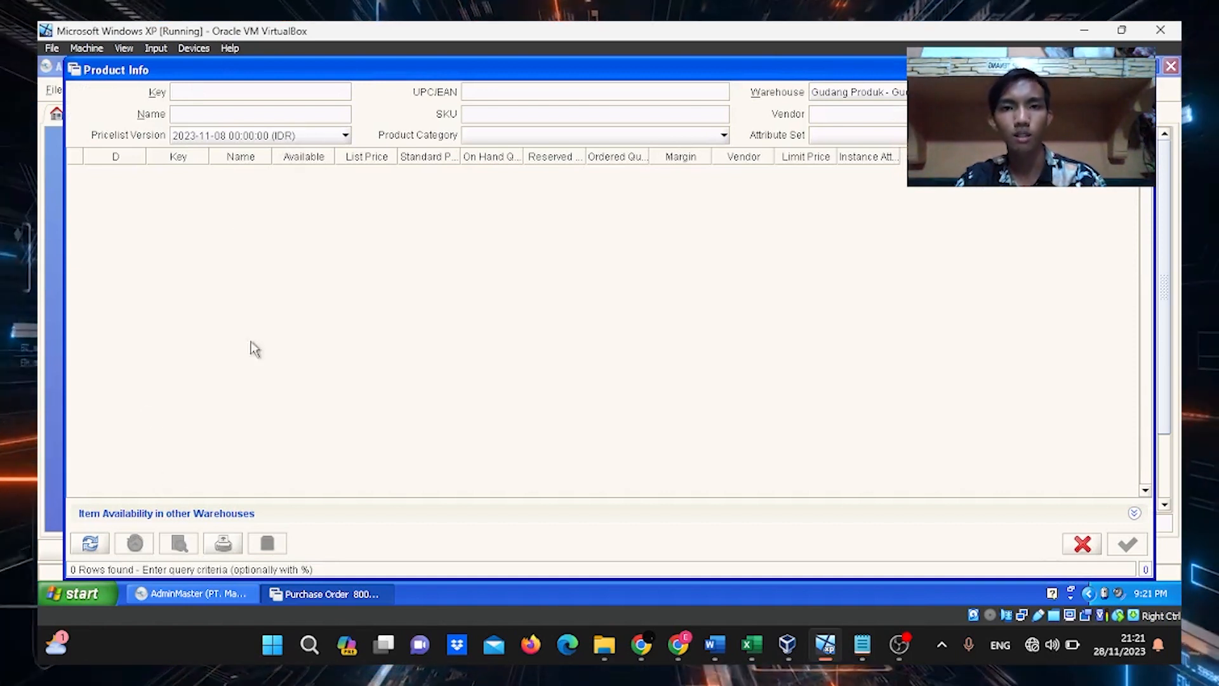
pyautogui.click(91, 543)
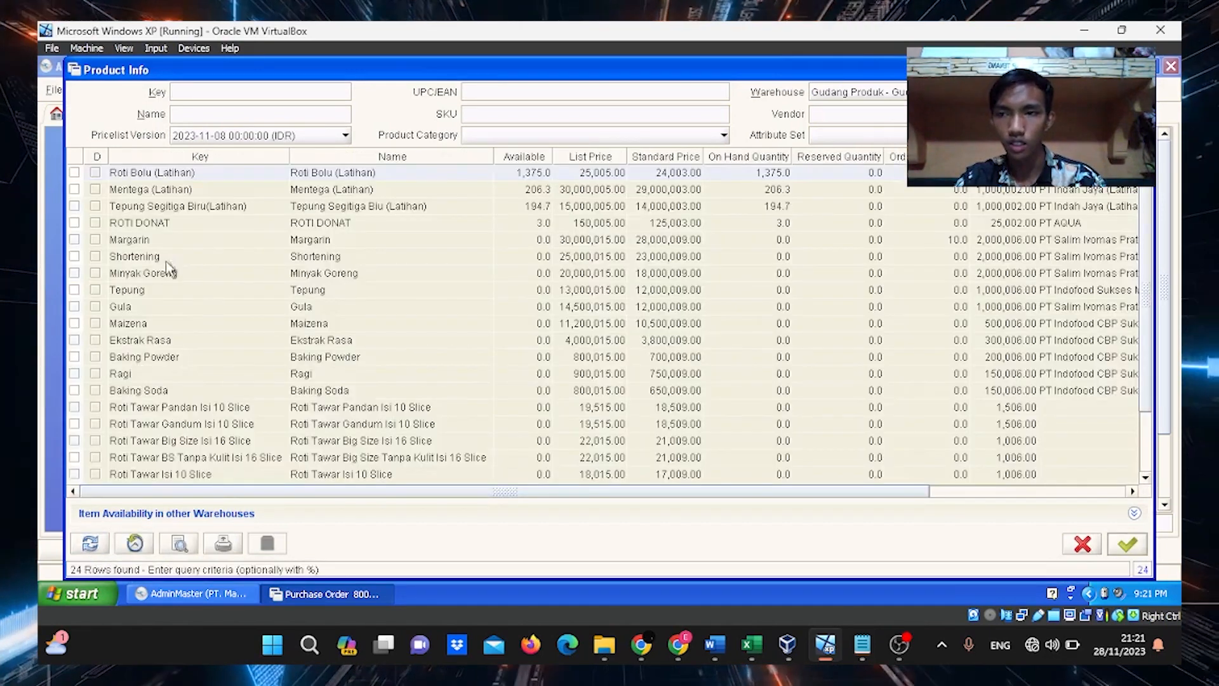
pyautogui.doubleClick(141, 243)
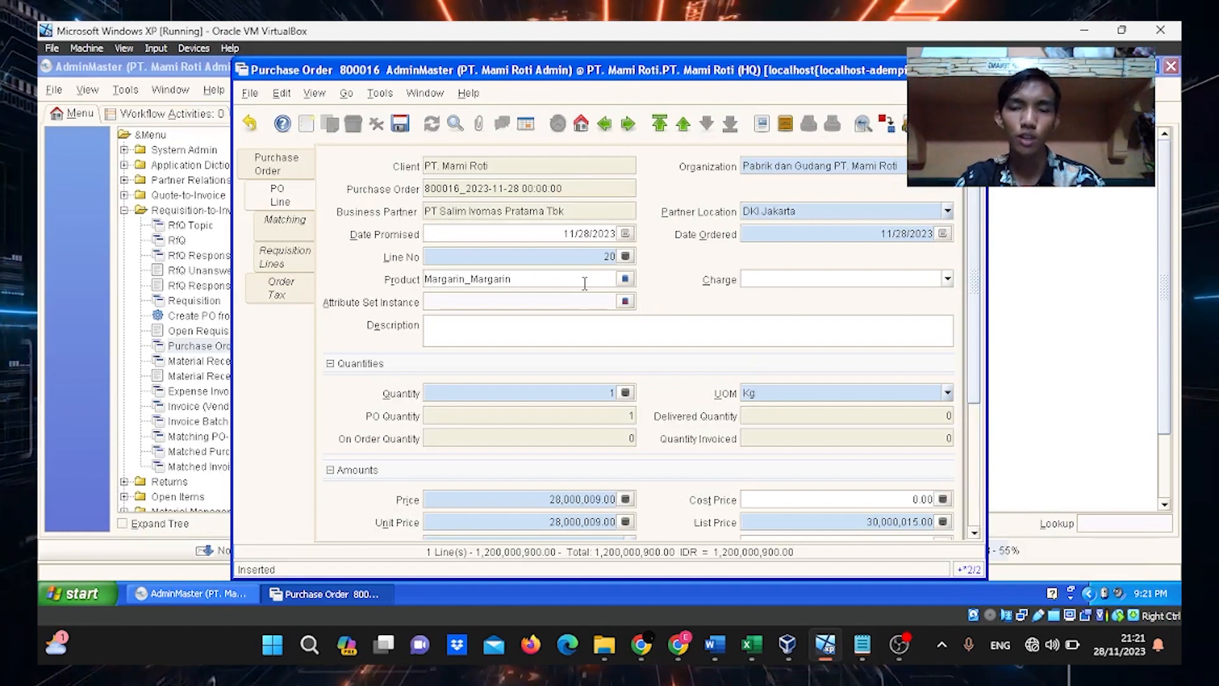
pyautogui.click(597, 394)
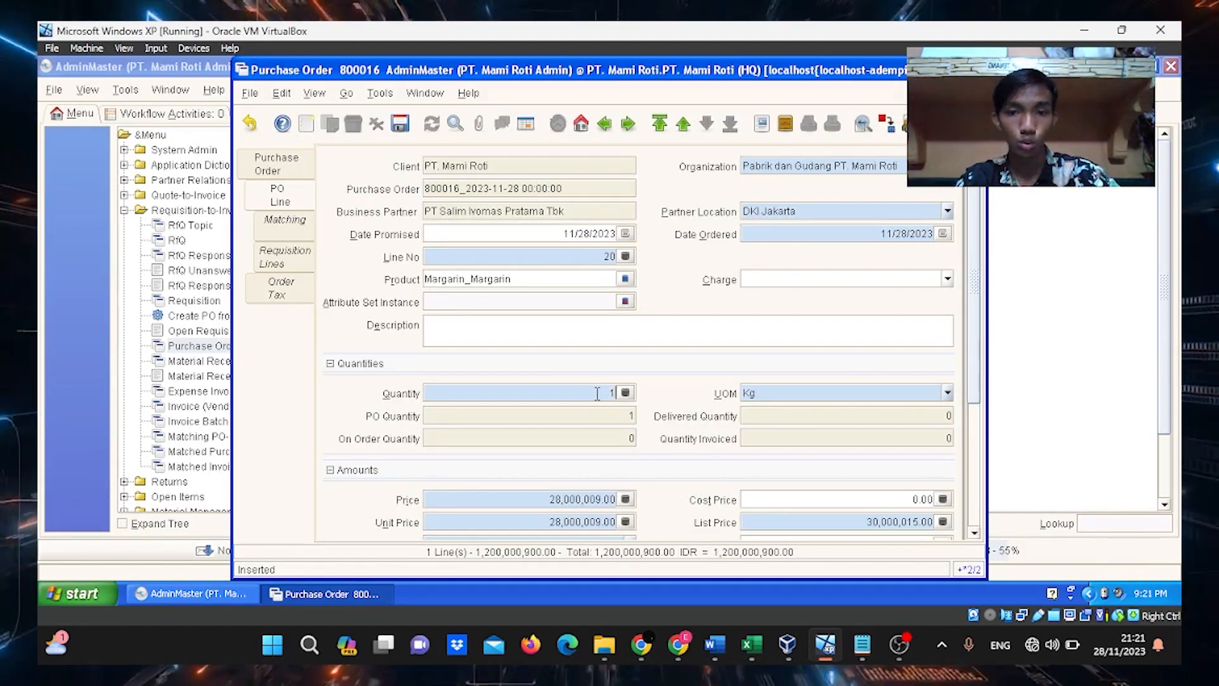
pyautogui.write('00')
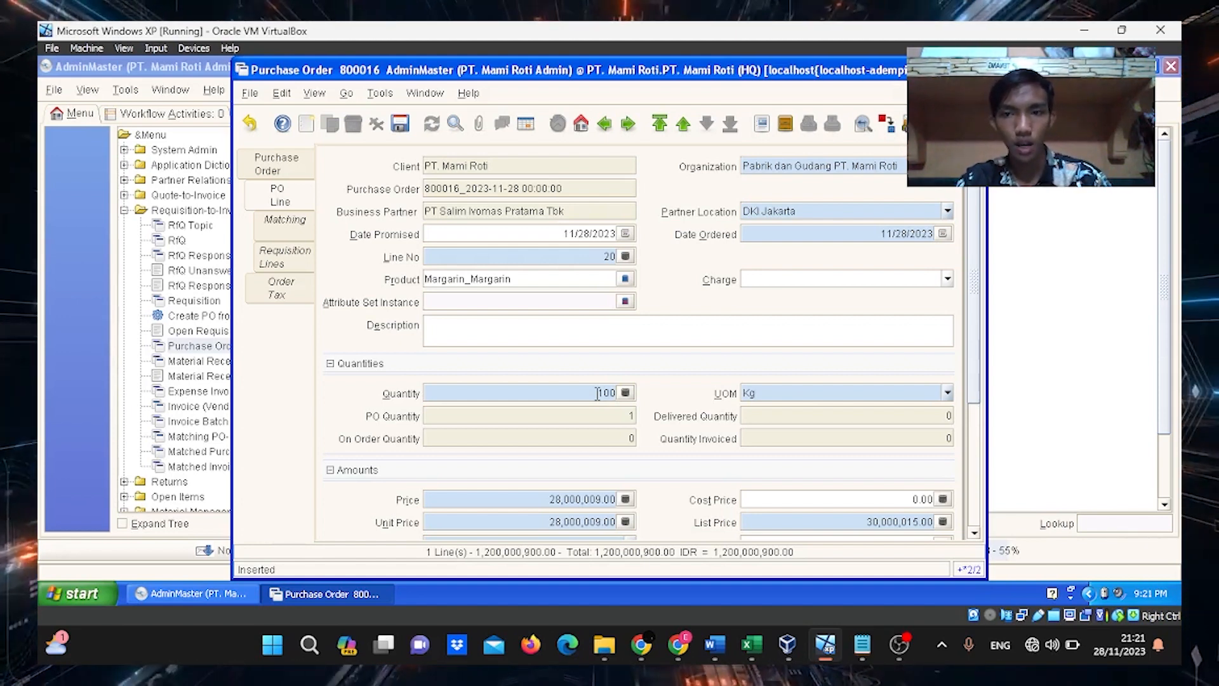
pyautogui.press('Tab')
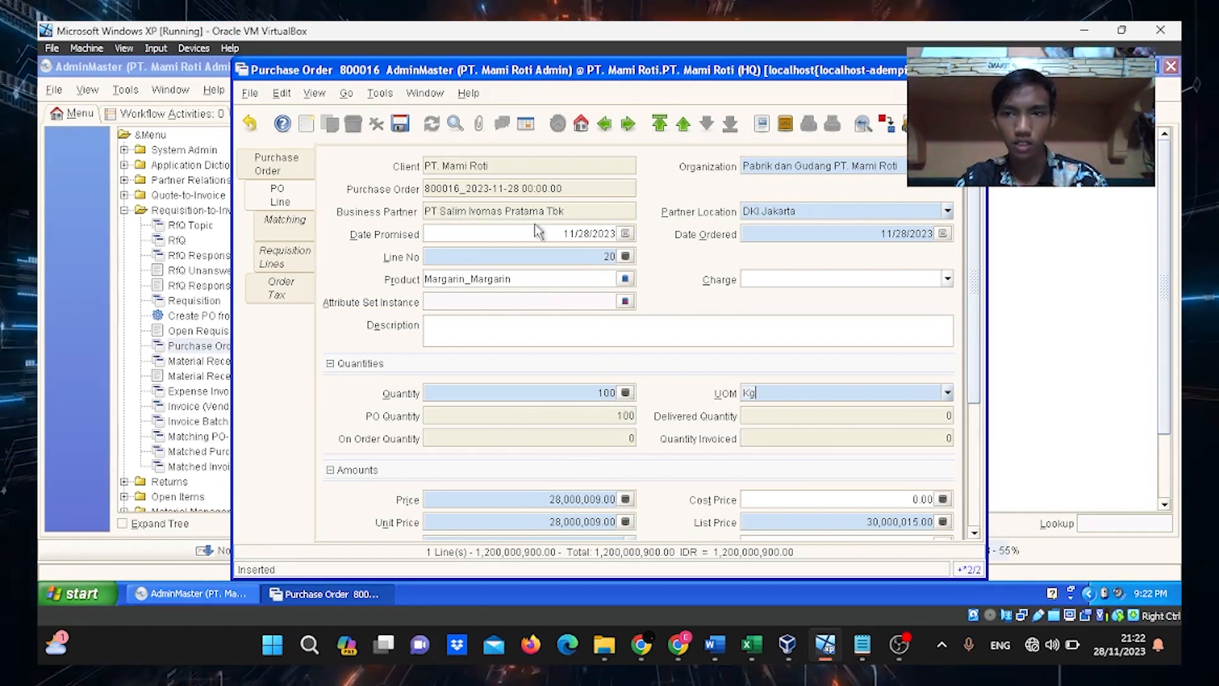
pyautogui.click(400, 126)
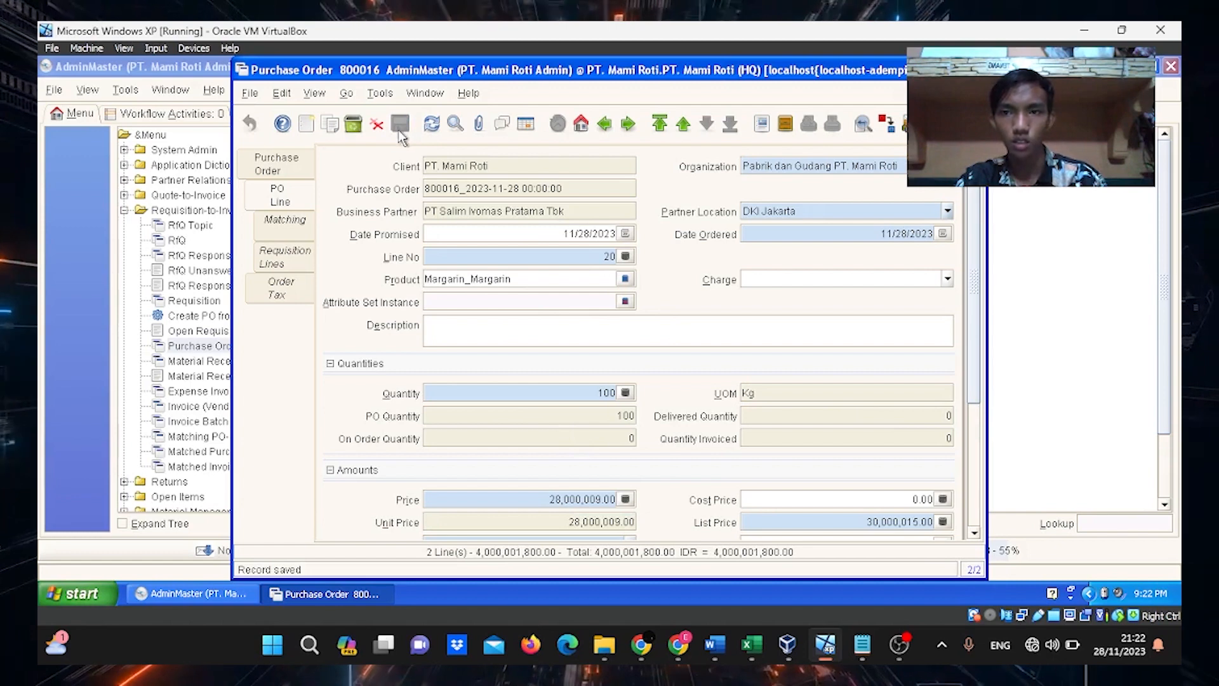
# Complete the purchase order from its header with the Complete document action, and close the purchase order window
pyautogui.click(289, 165)
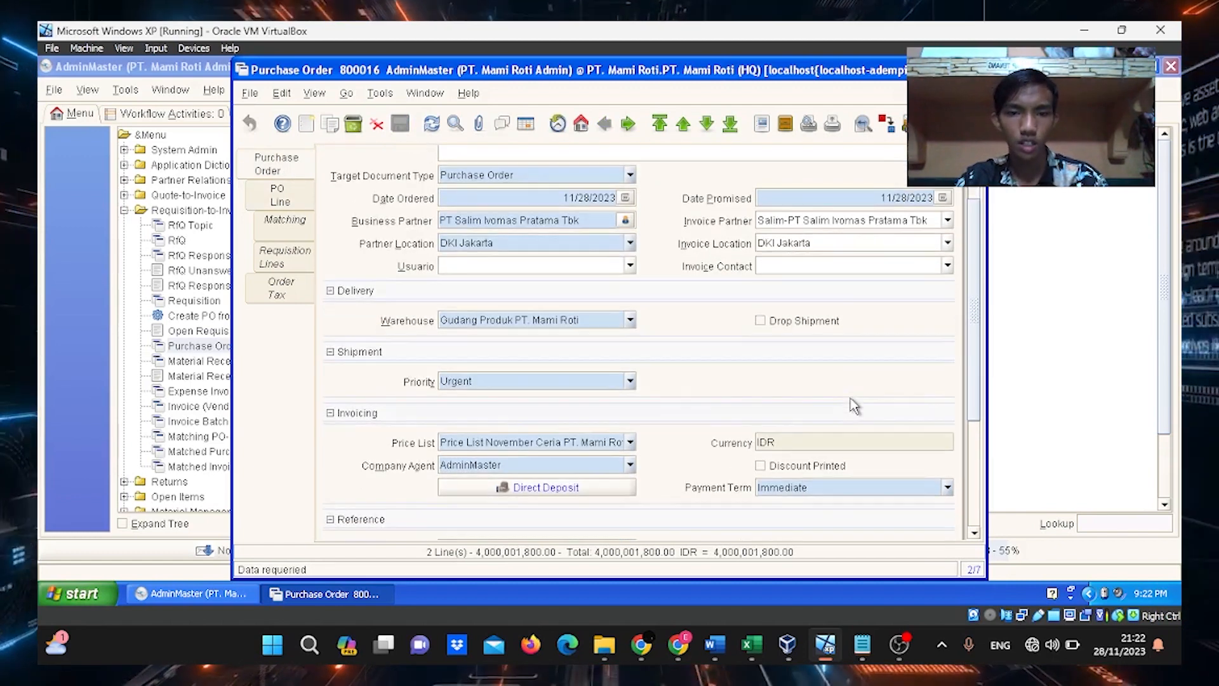
pyautogui.scroll(-3, 678, 429)
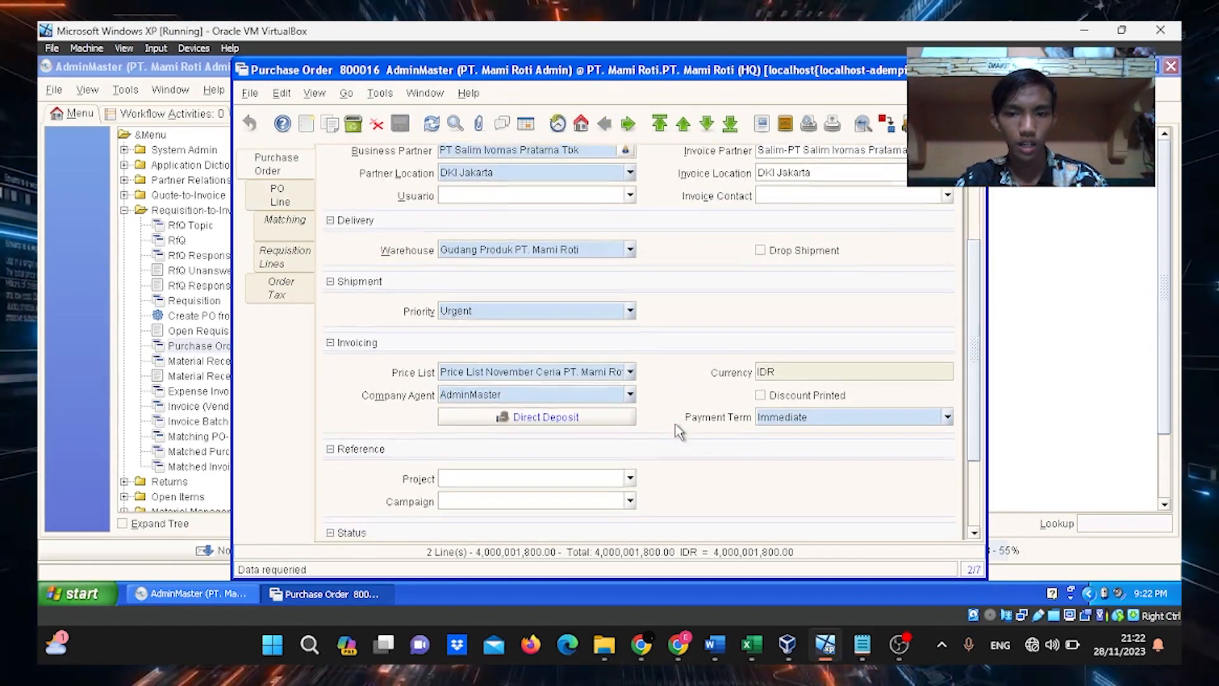
pyautogui.scroll(-3, 676, 427)
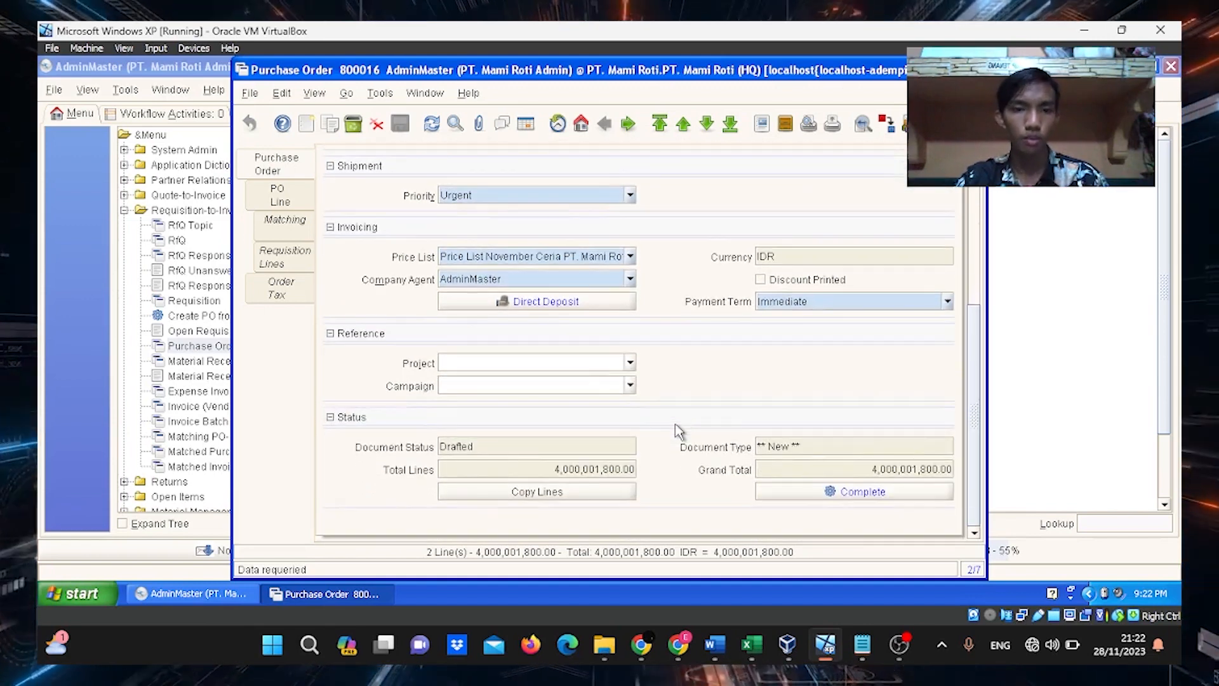
pyautogui.click(843, 493)
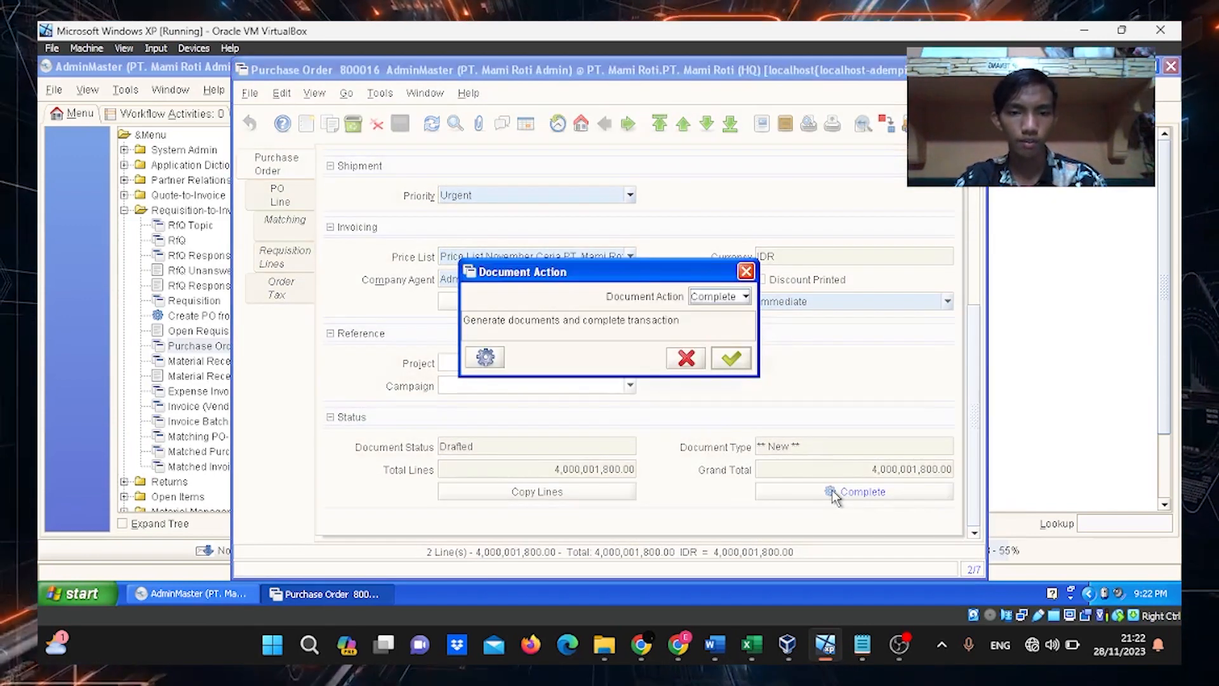
pyautogui.click(734, 359)
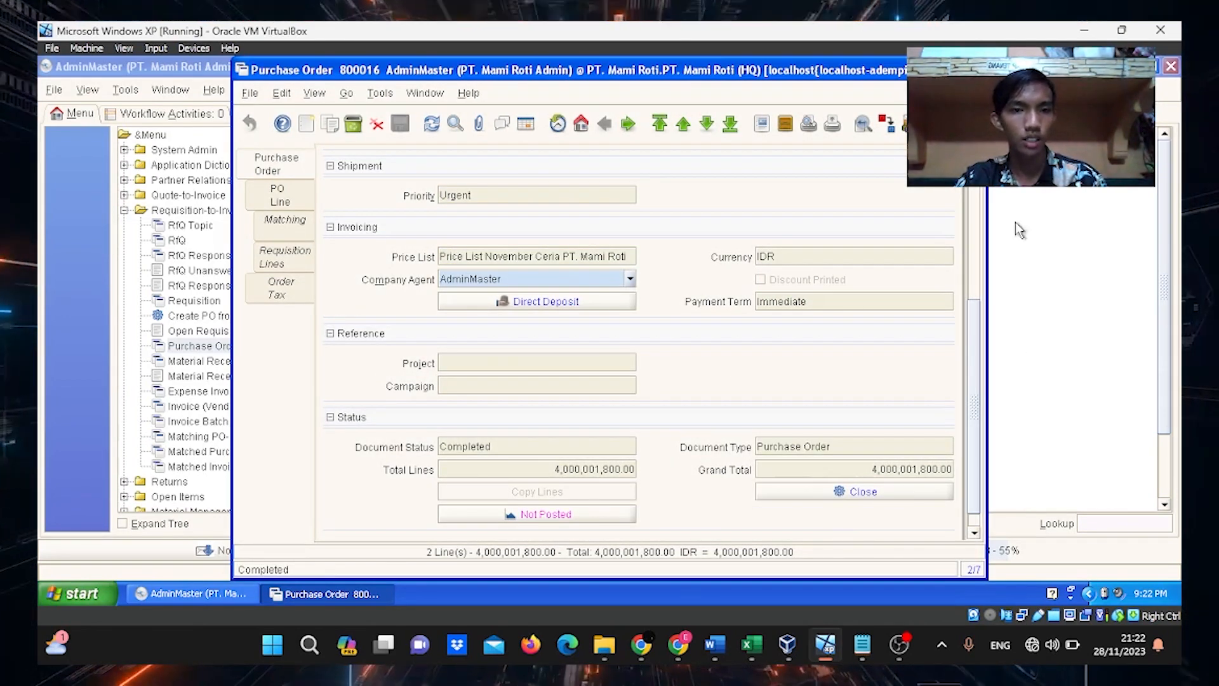
pyautogui.click(977, 69)
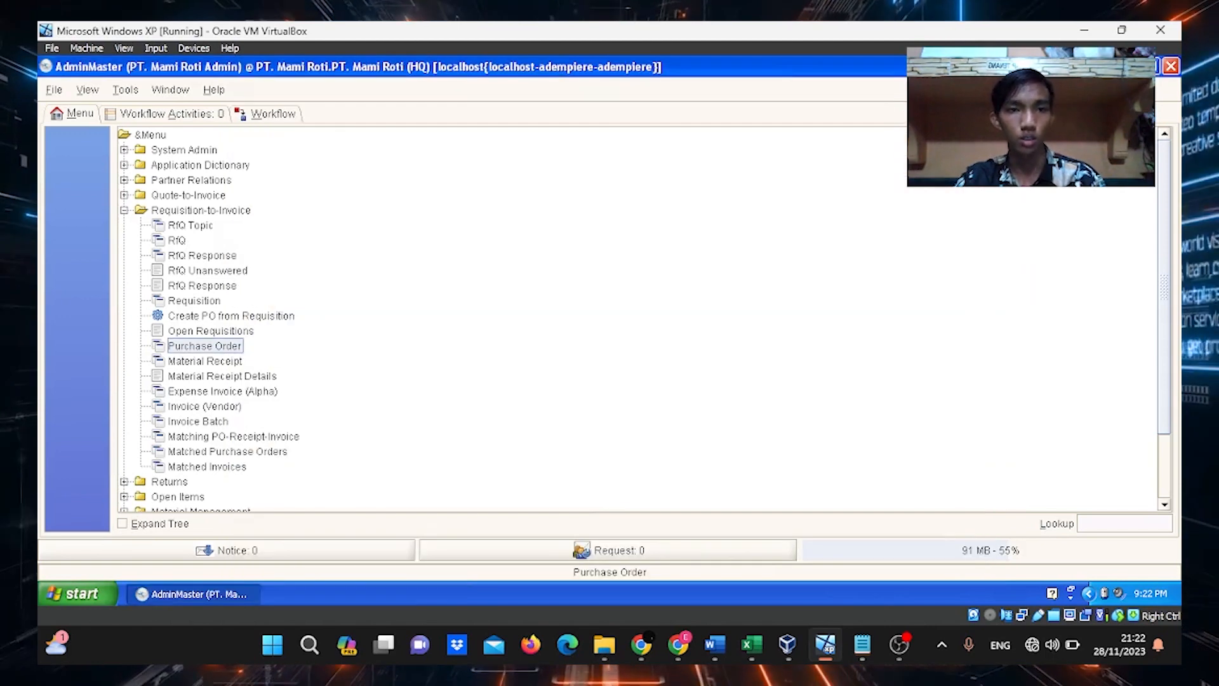
# Look up product availability in the Gudang Produk warehouse using pricelist version 2023-11-08, and close the product information
pyautogui.click(87, 90)
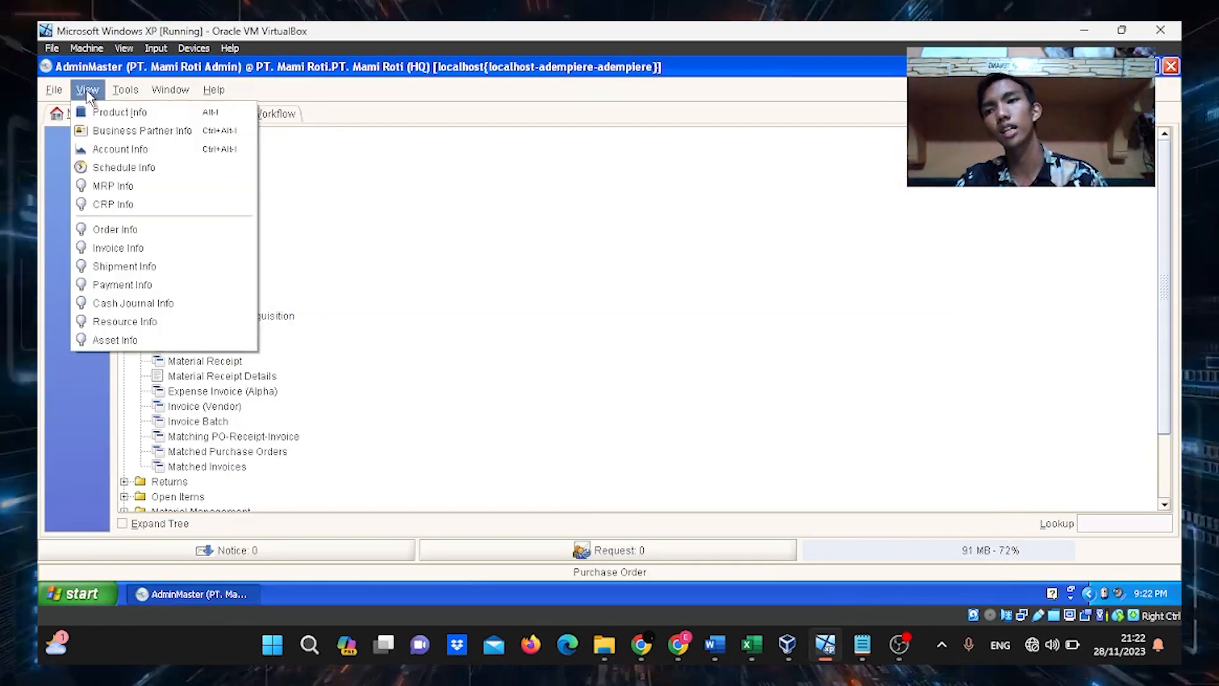
pyautogui.click(106, 113)
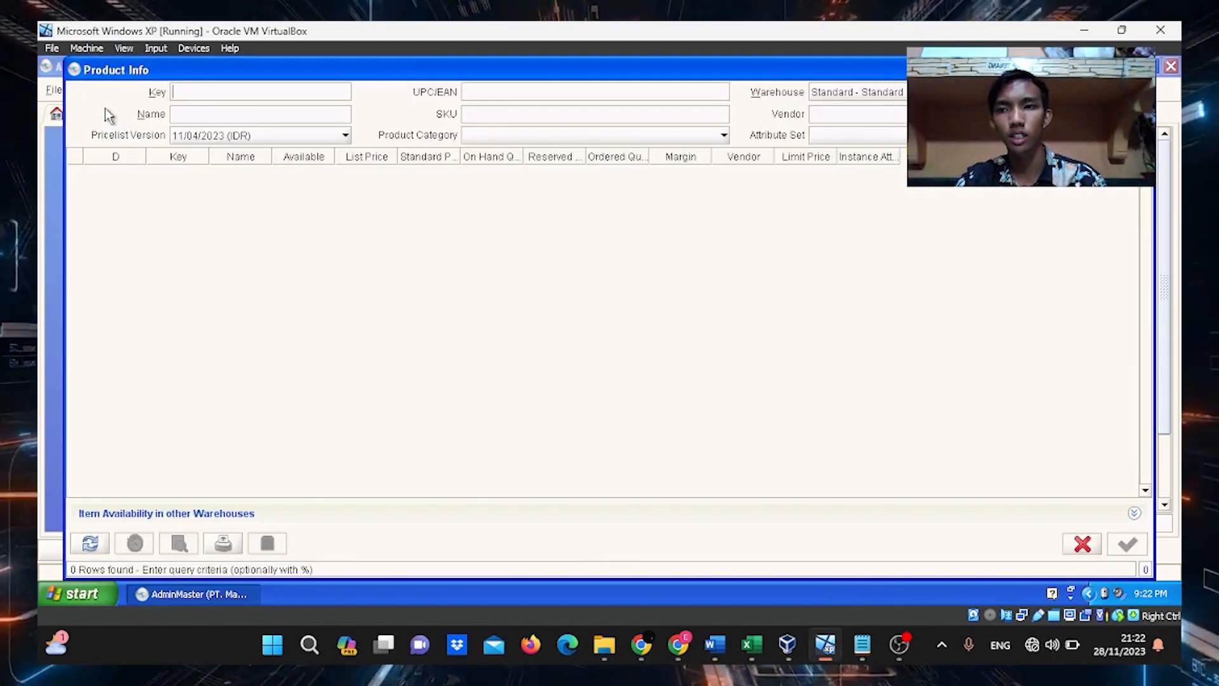
pyautogui.click(212, 135)
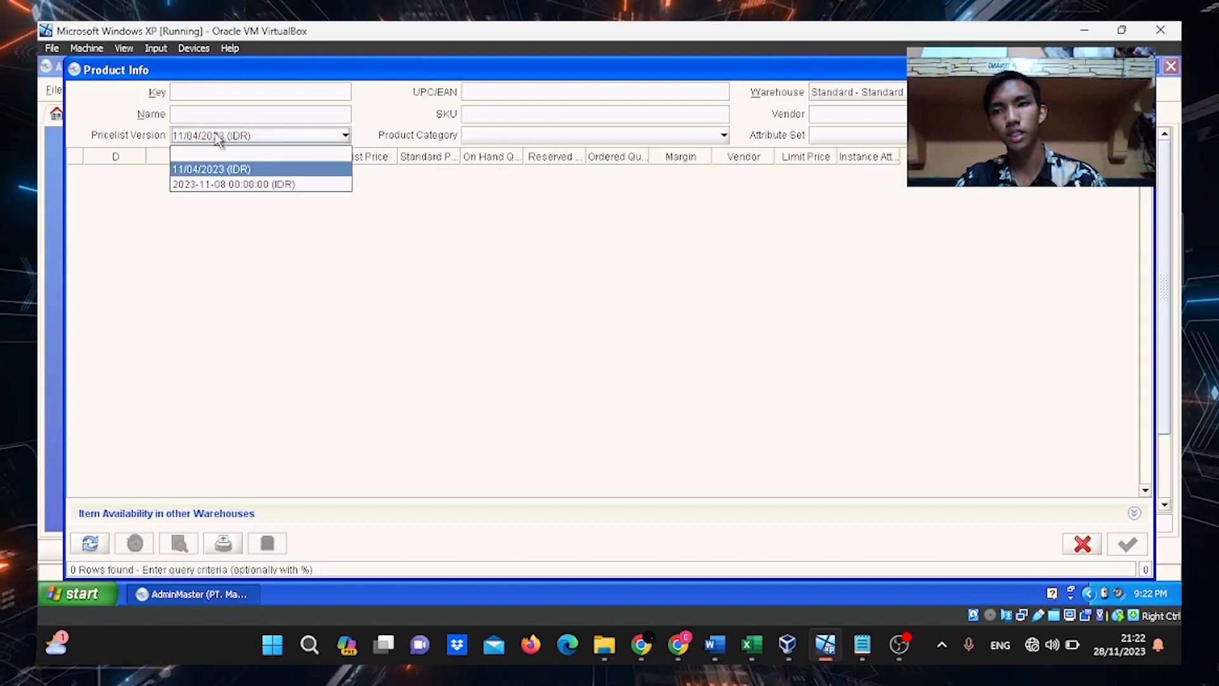
pyautogui.click(266, 184)
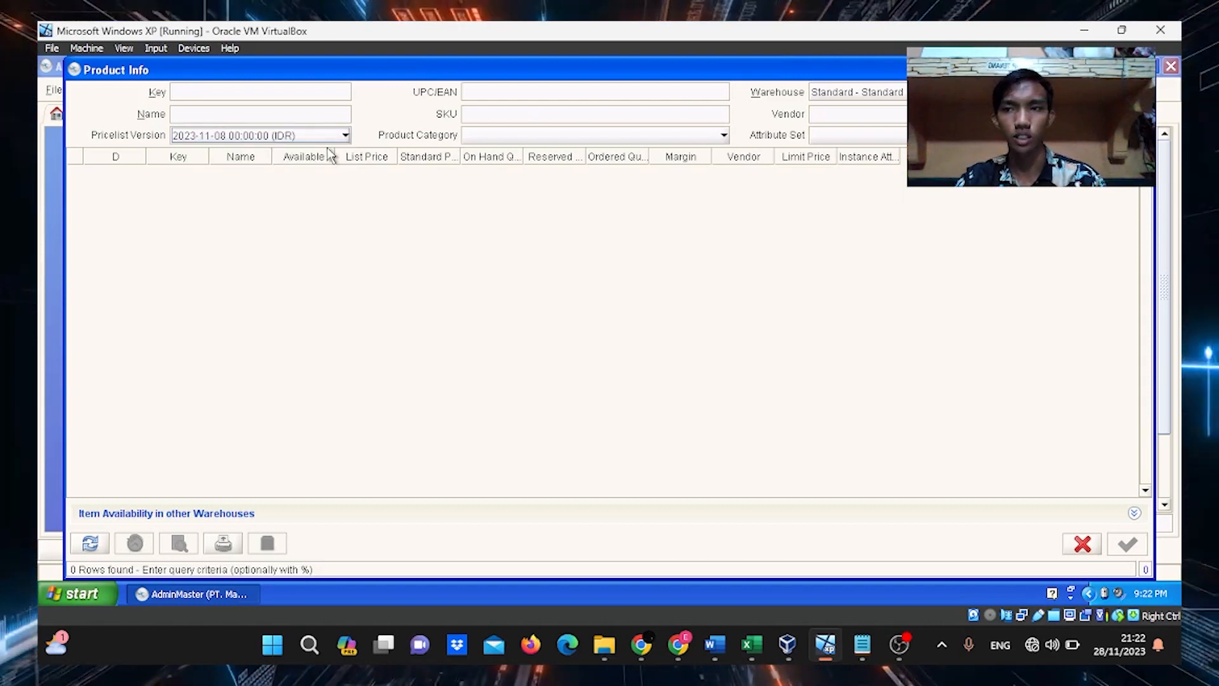
pyautogui.click(900, 95)
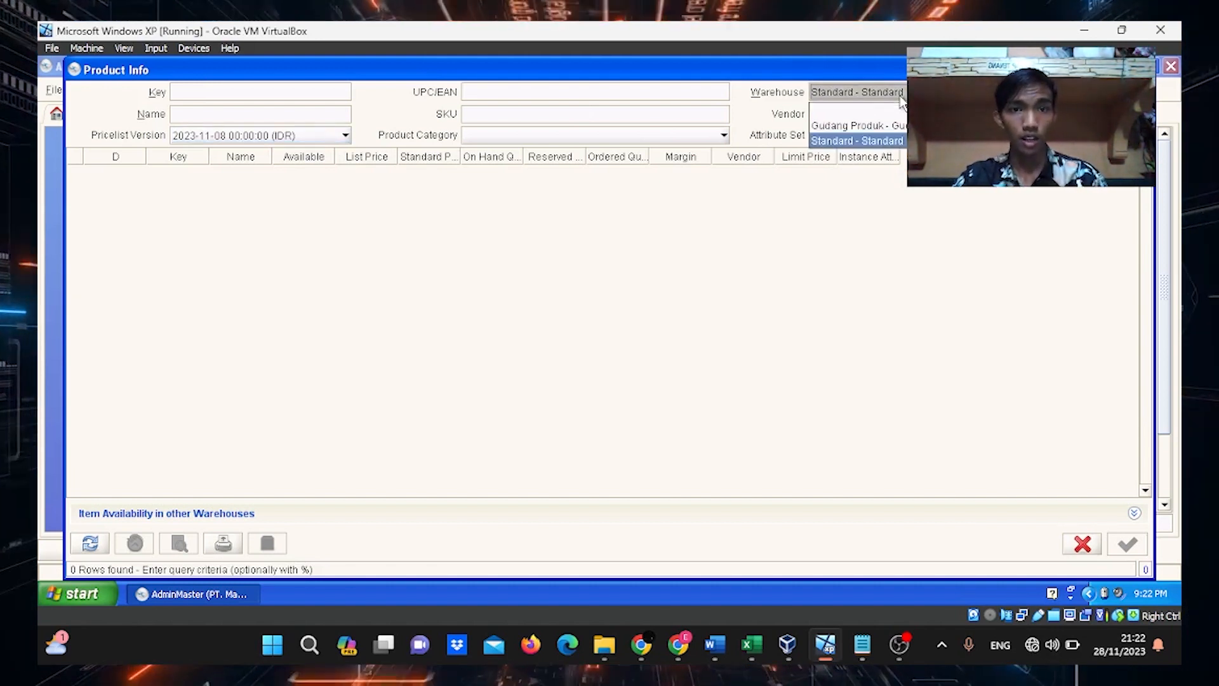
pyautogui.click(887, 126)
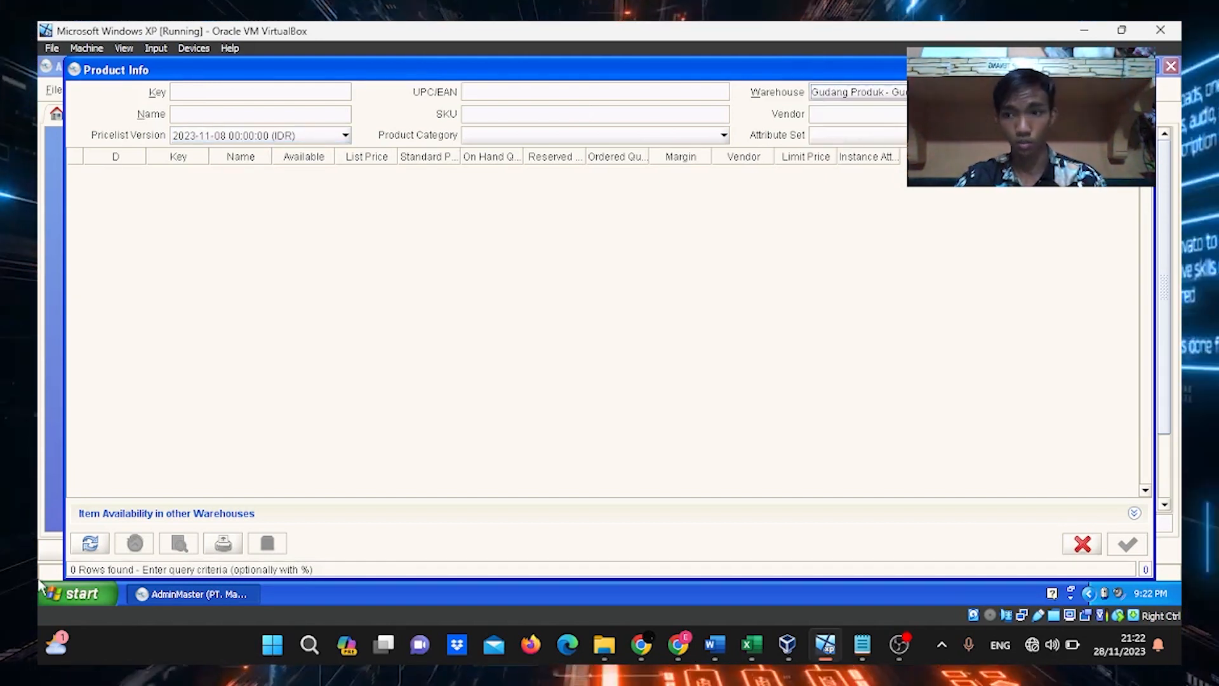
pyautogui.click(92, 543)
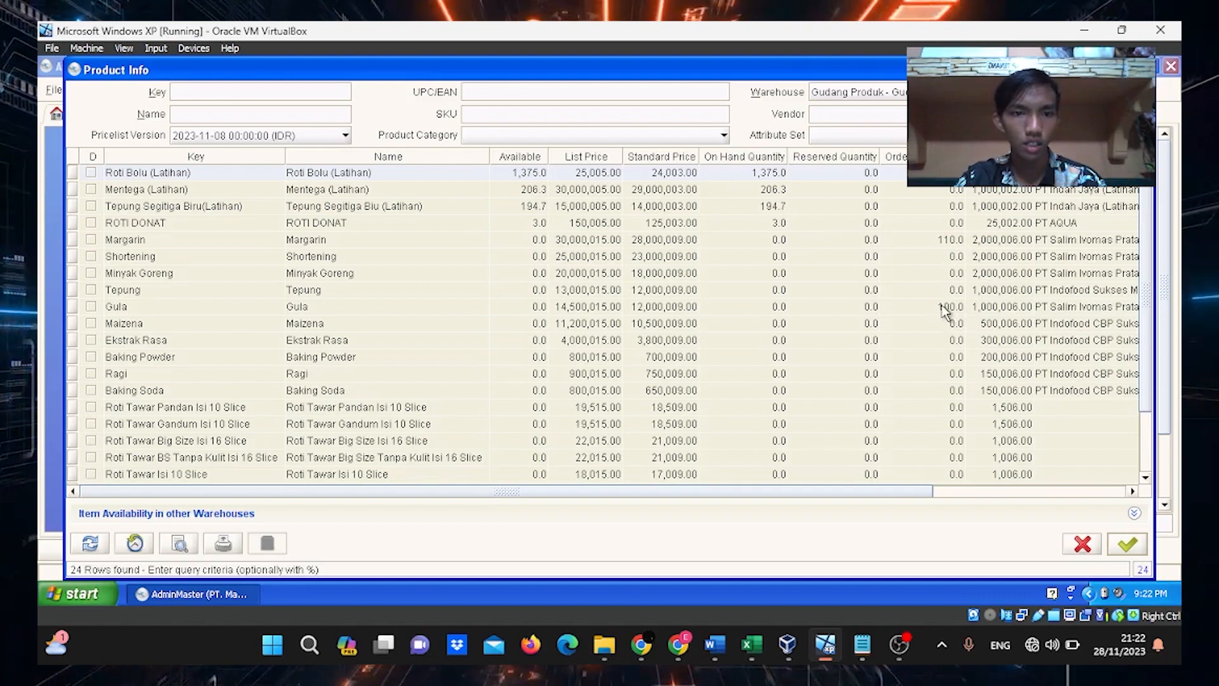
pyautogui.click(1129, 545)
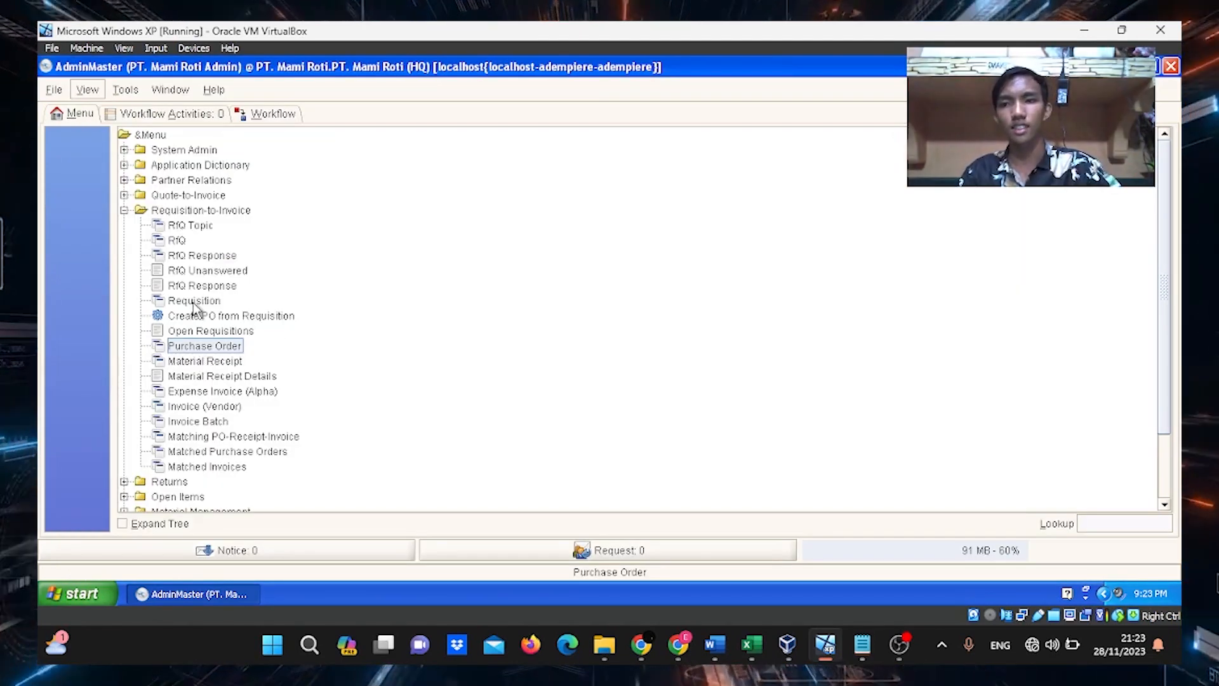
# Query the product information again for Gudang Produk and pricelist version 2023-11-08 to review the ordered Margarin and Gula quantities
pyautogui.click(88, 91)
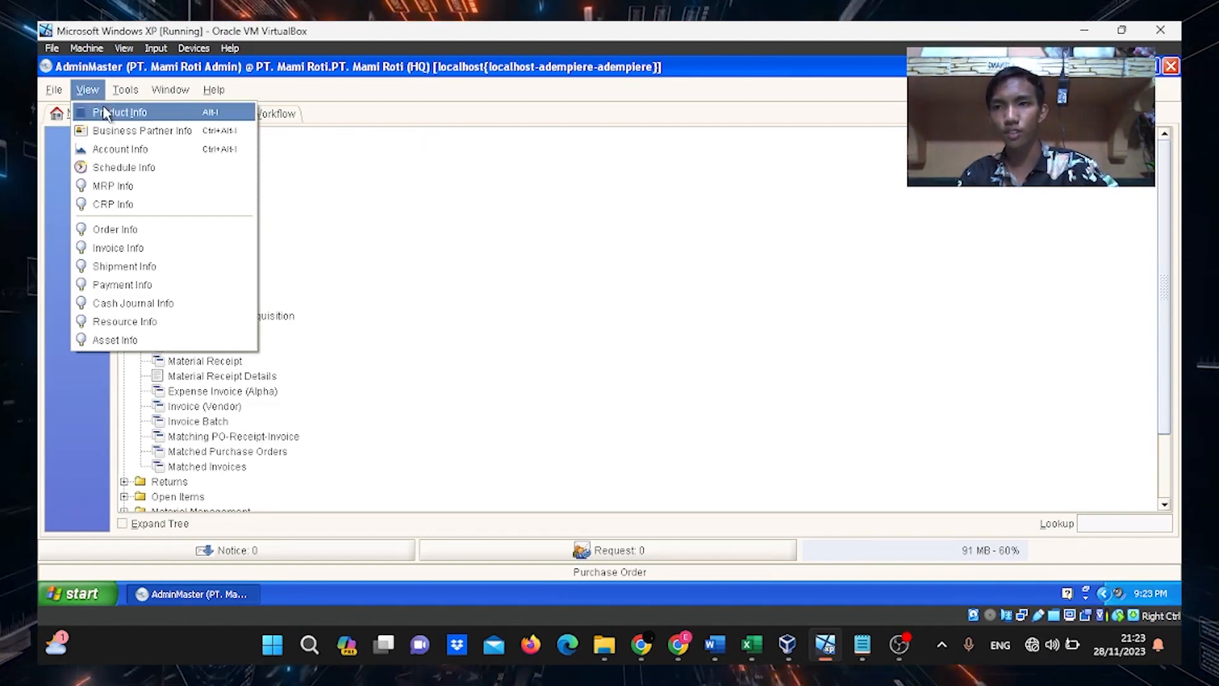
pyautogui.click(101, 112)
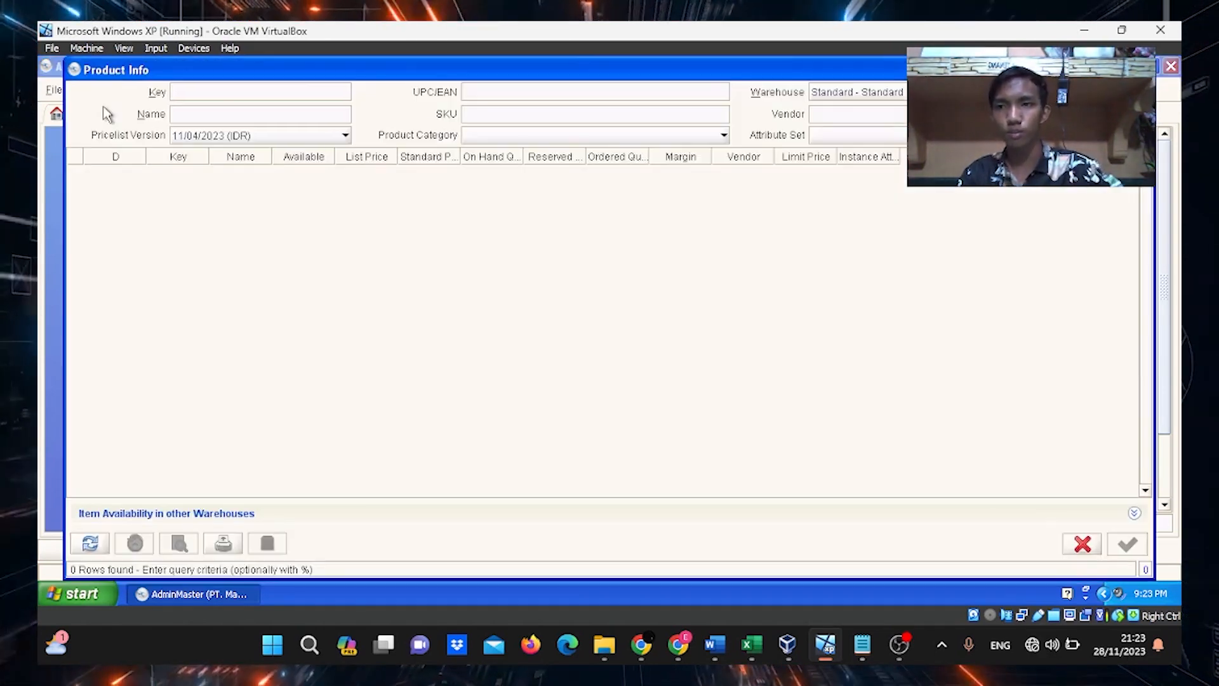
pyautogui.click(881, 92)
pyautogui.click(881, 122)
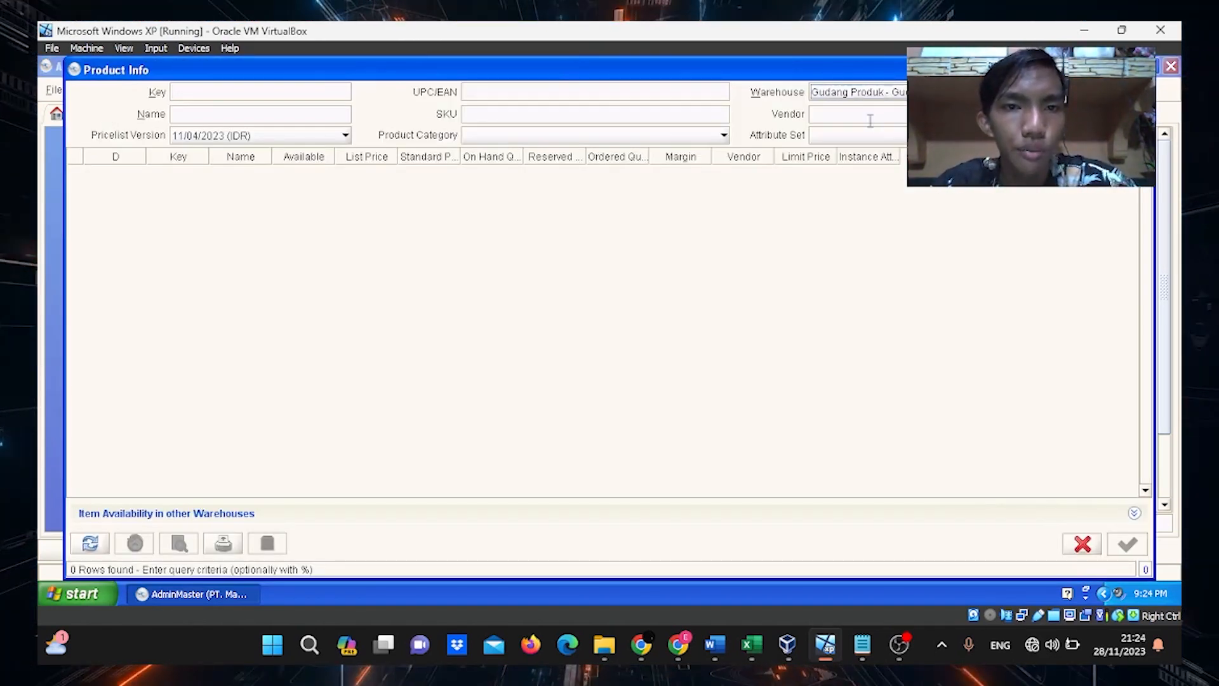
pyautogui.click(286, 135)
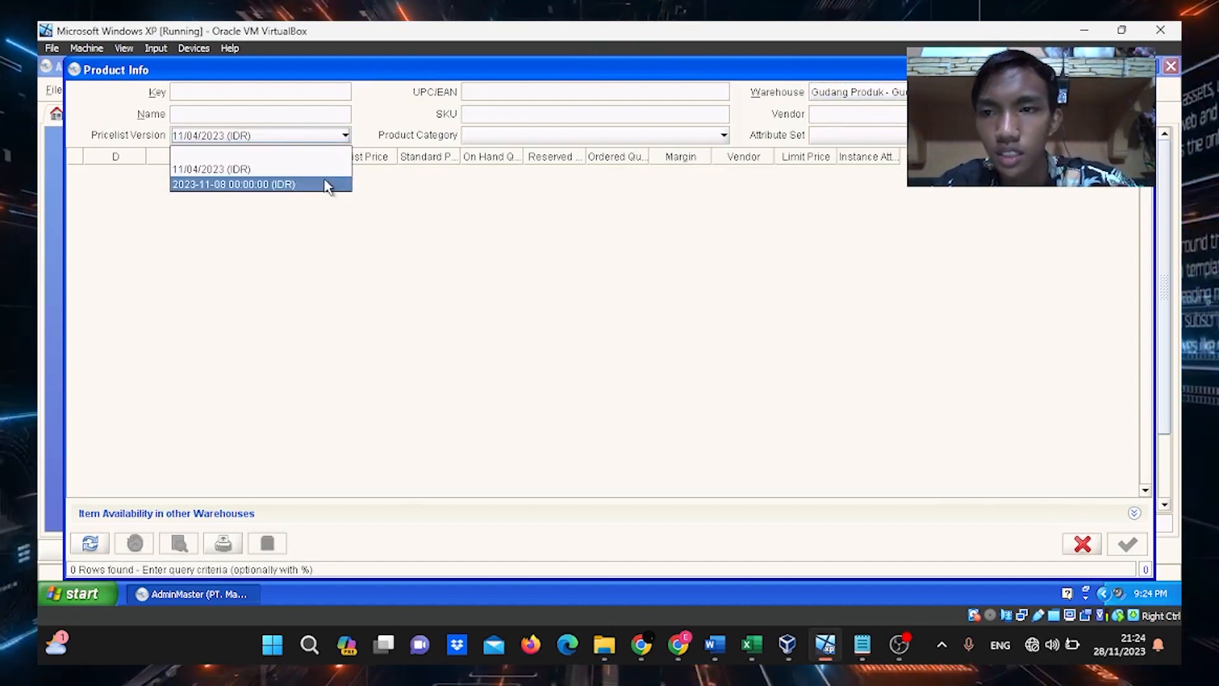
pyautogui.click(325, 185)
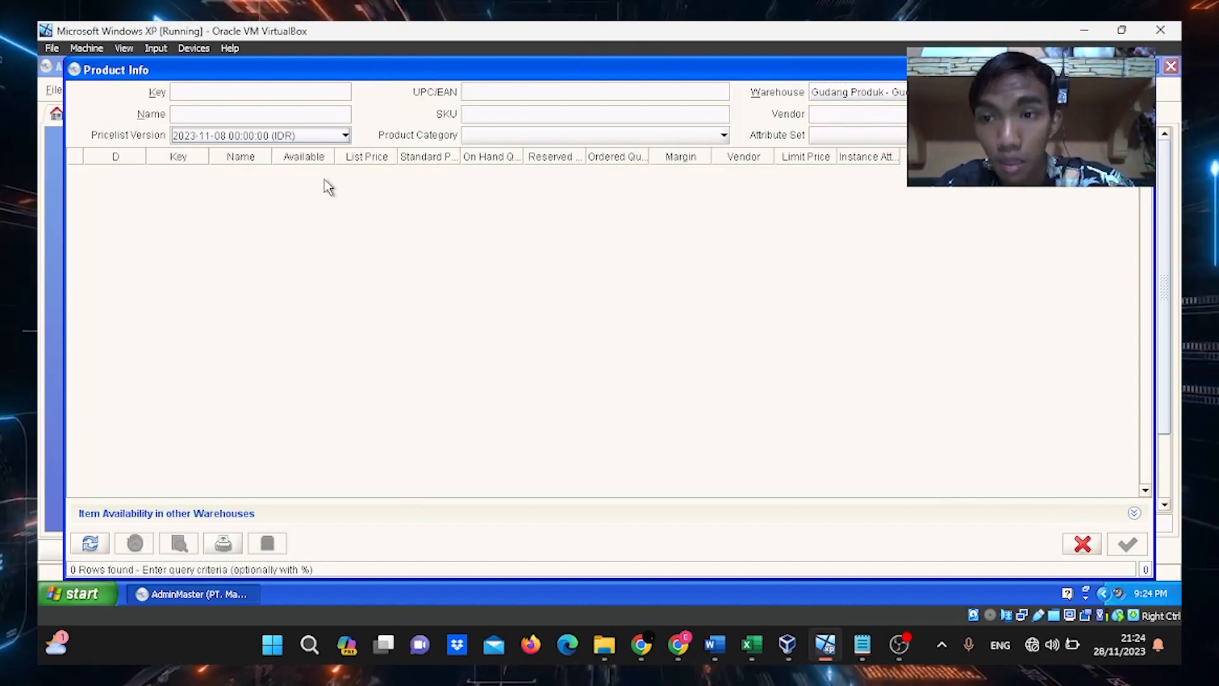
pyautogui.click(90, 540)
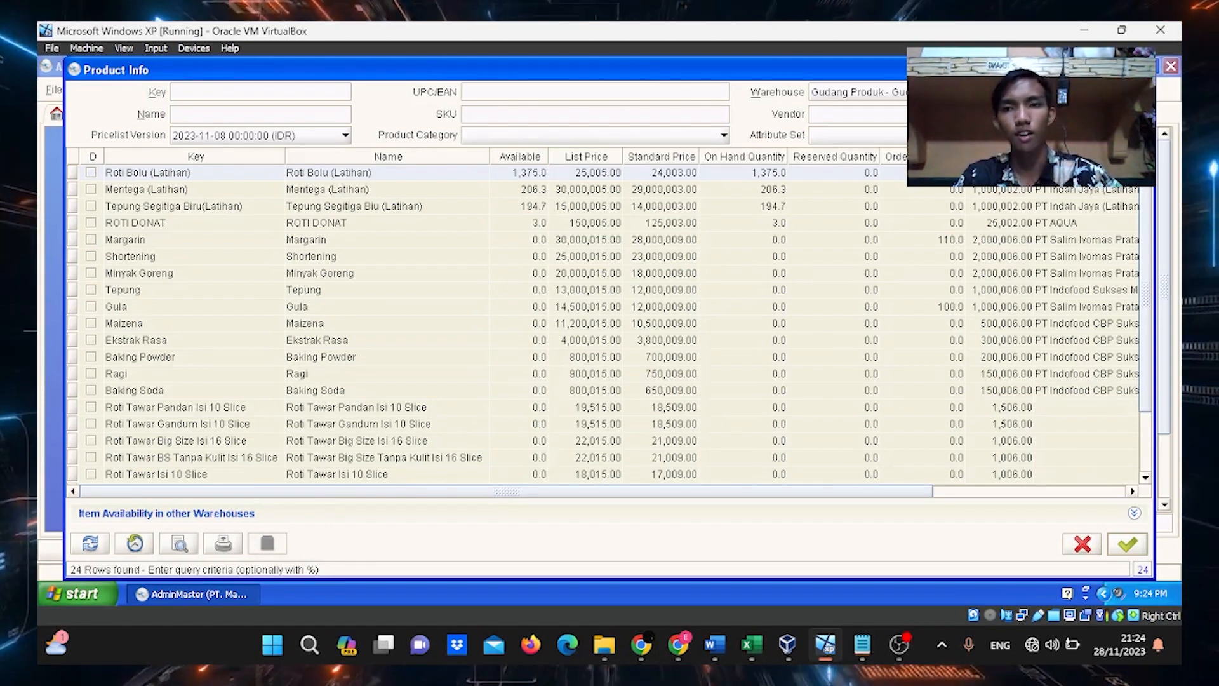
pyautogui.click(1145, 70)
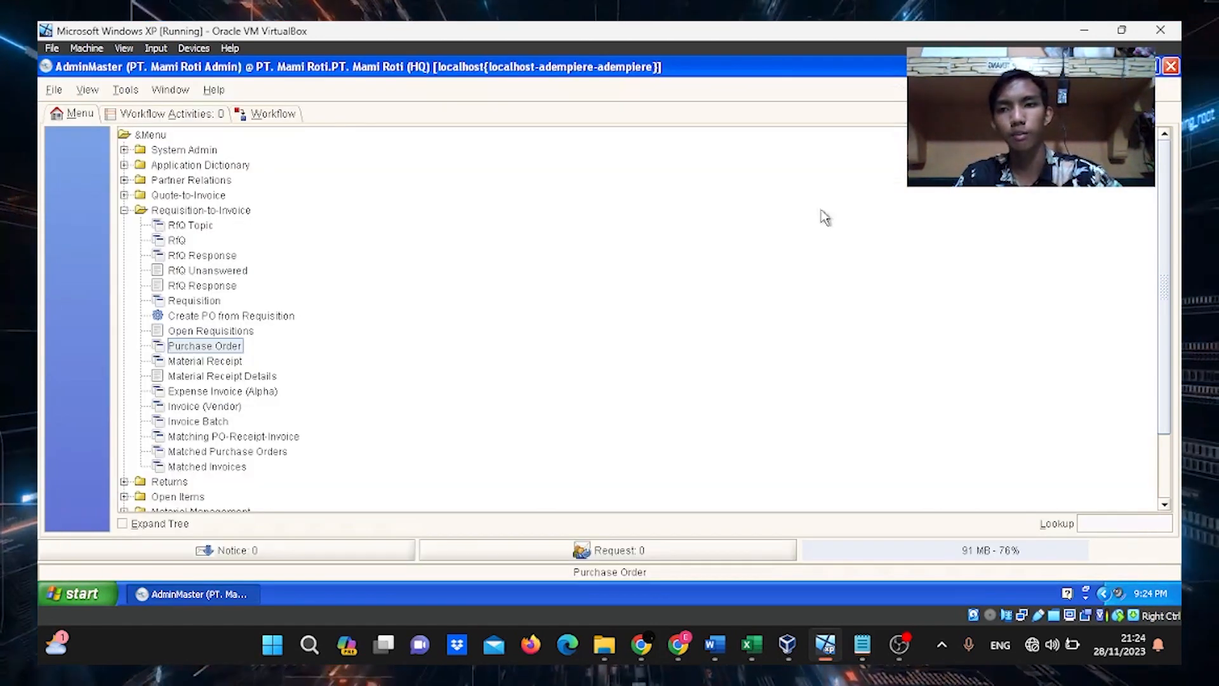
# Create a new material receipt with organization Pabrik dan Gudang PT. Mami Roti and document type MM Receipt
pyautogui.click(213, 362)
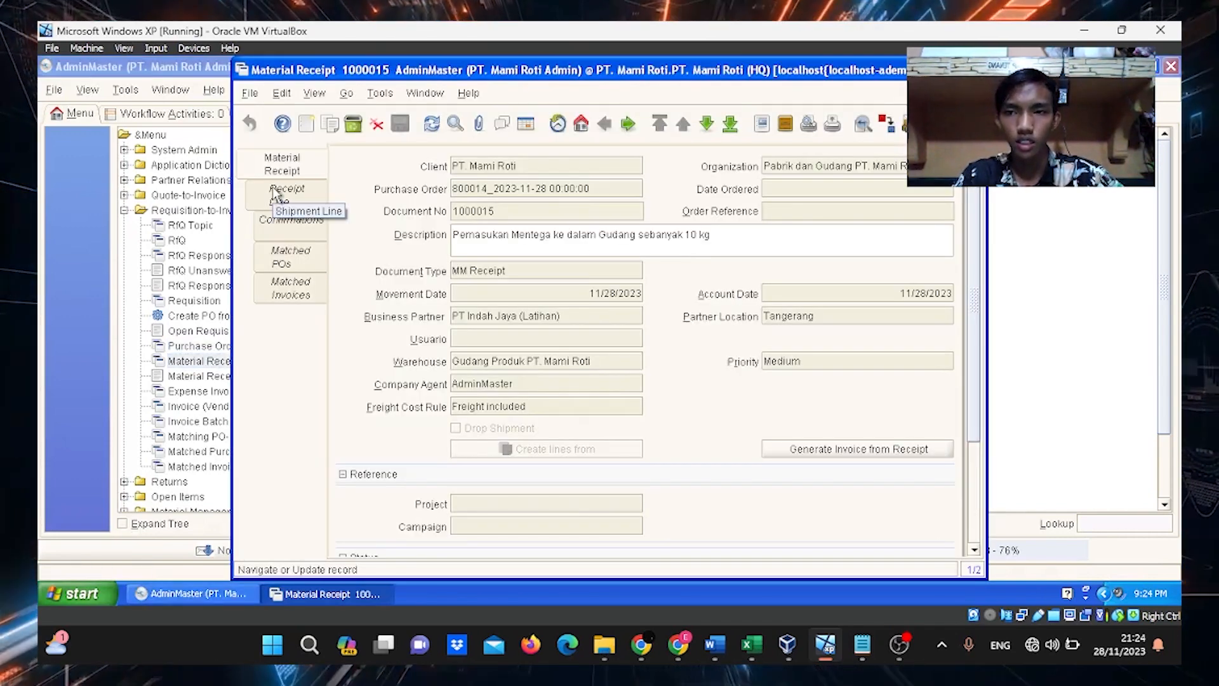
pyautogui.click(305, 125)
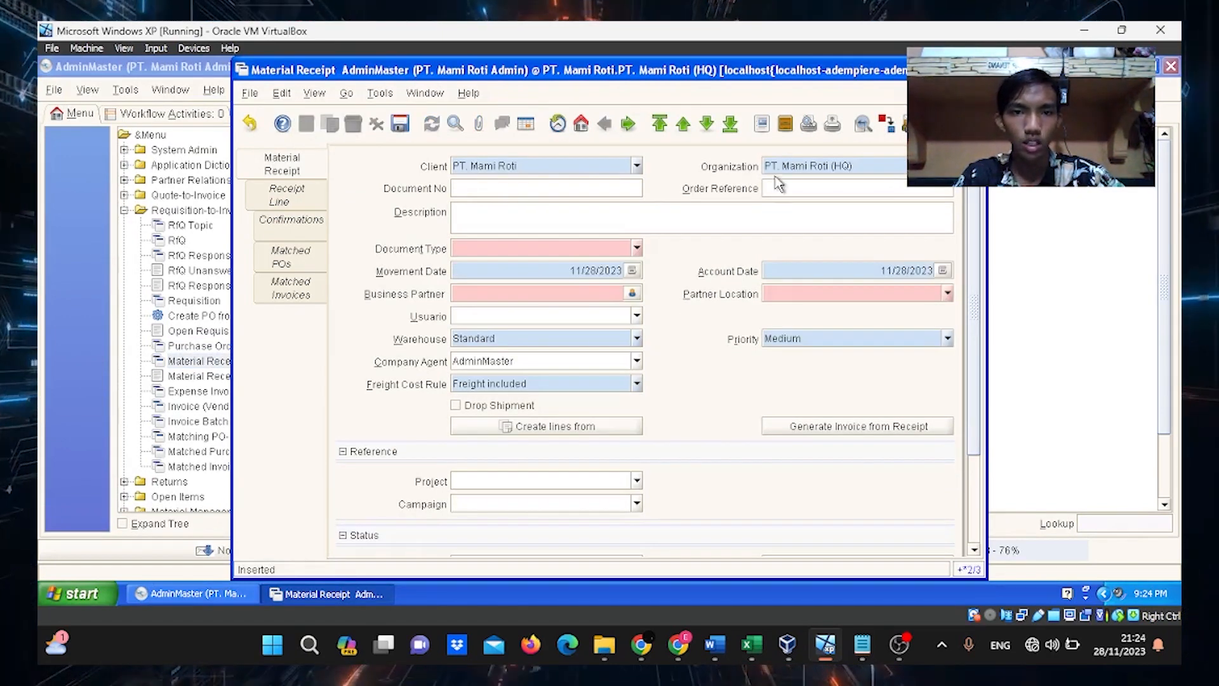
pyautogui.click(947, 166)
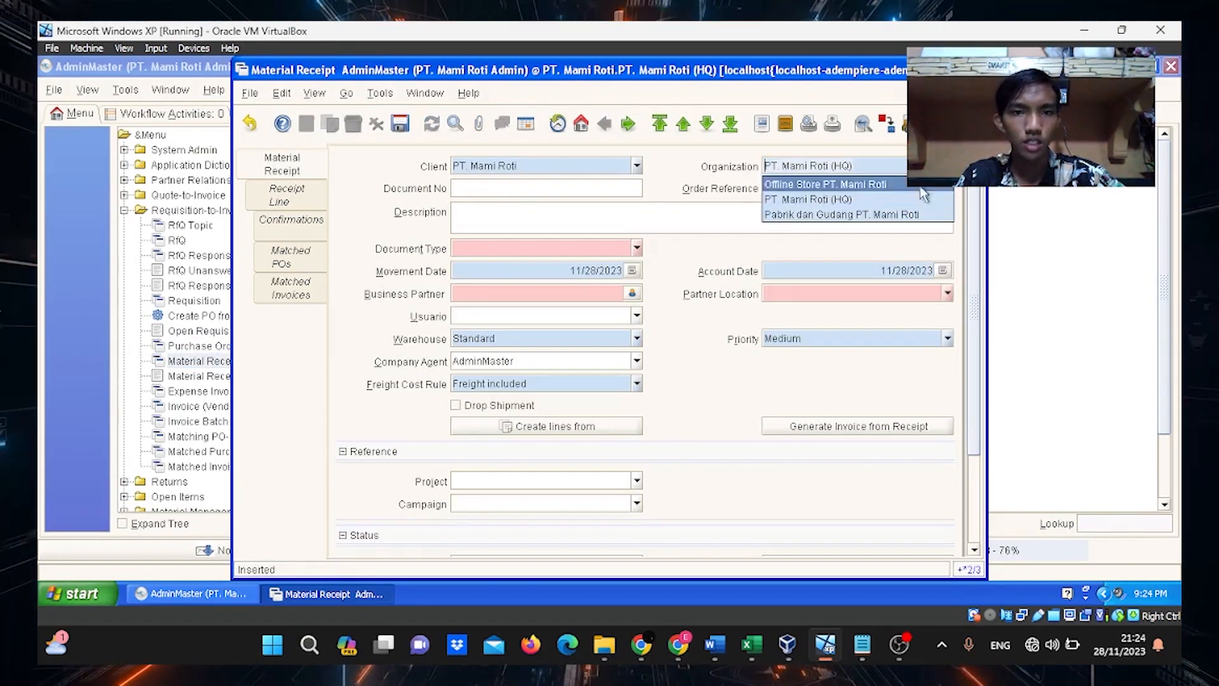
pyautogui.click(868, 213)
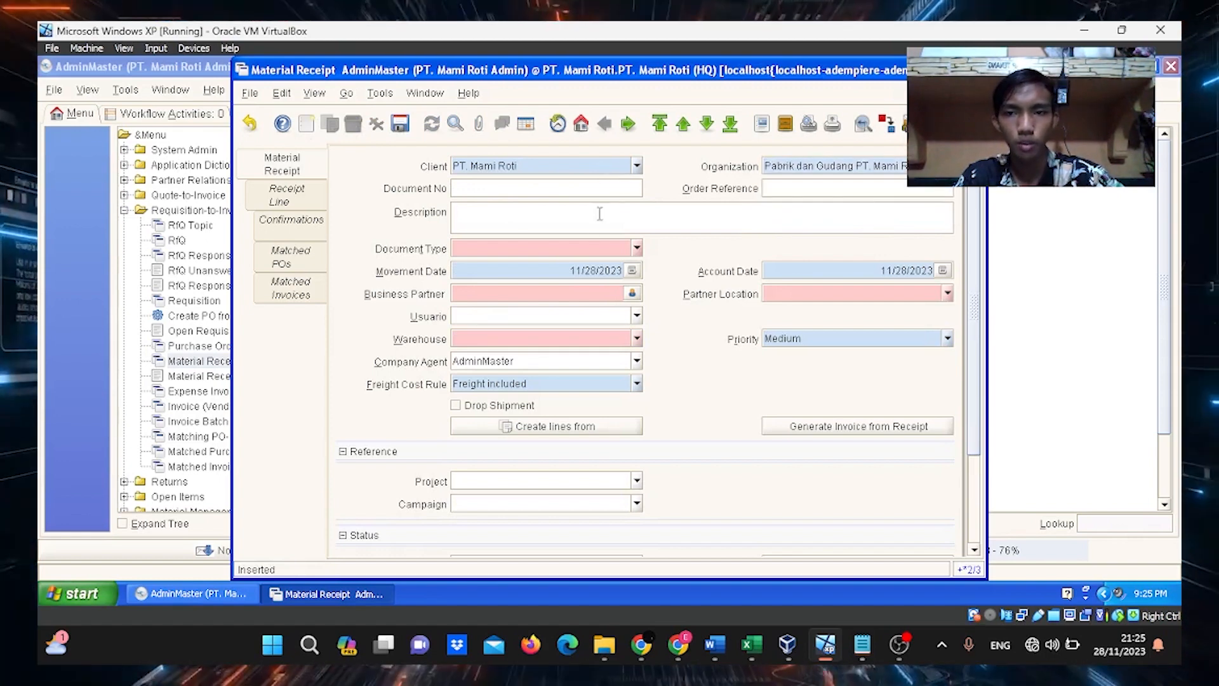
pyautogui.click(637, 247)
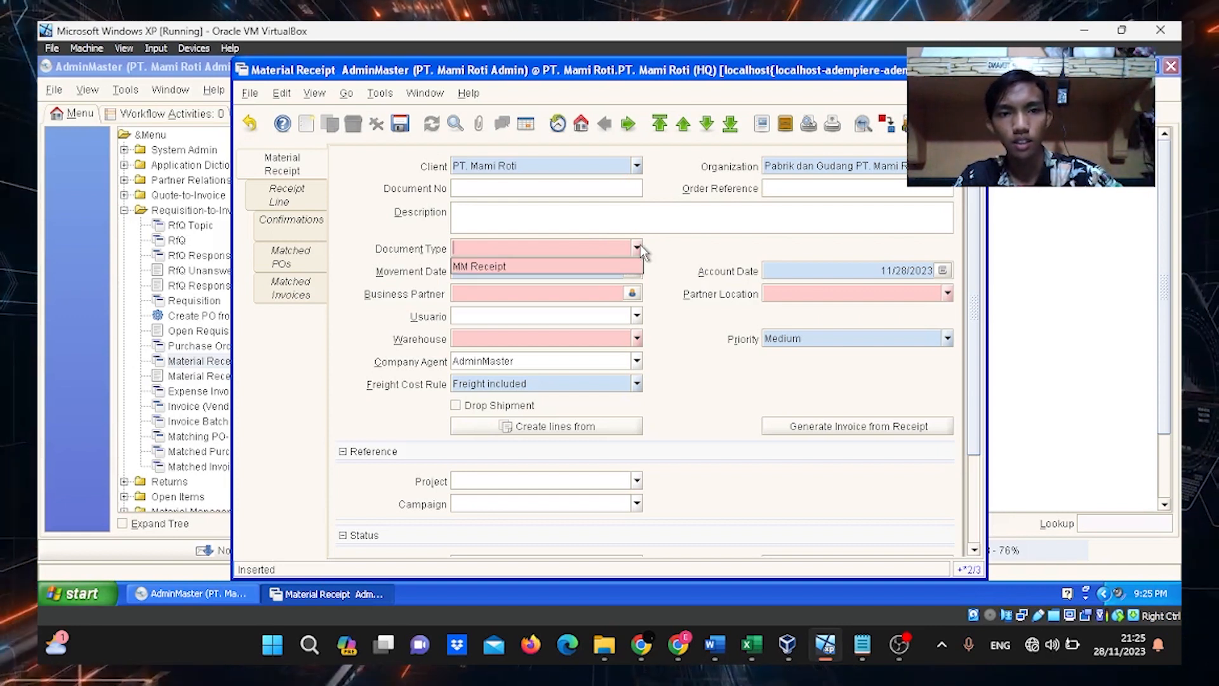
pyautogui.click(601, 268)
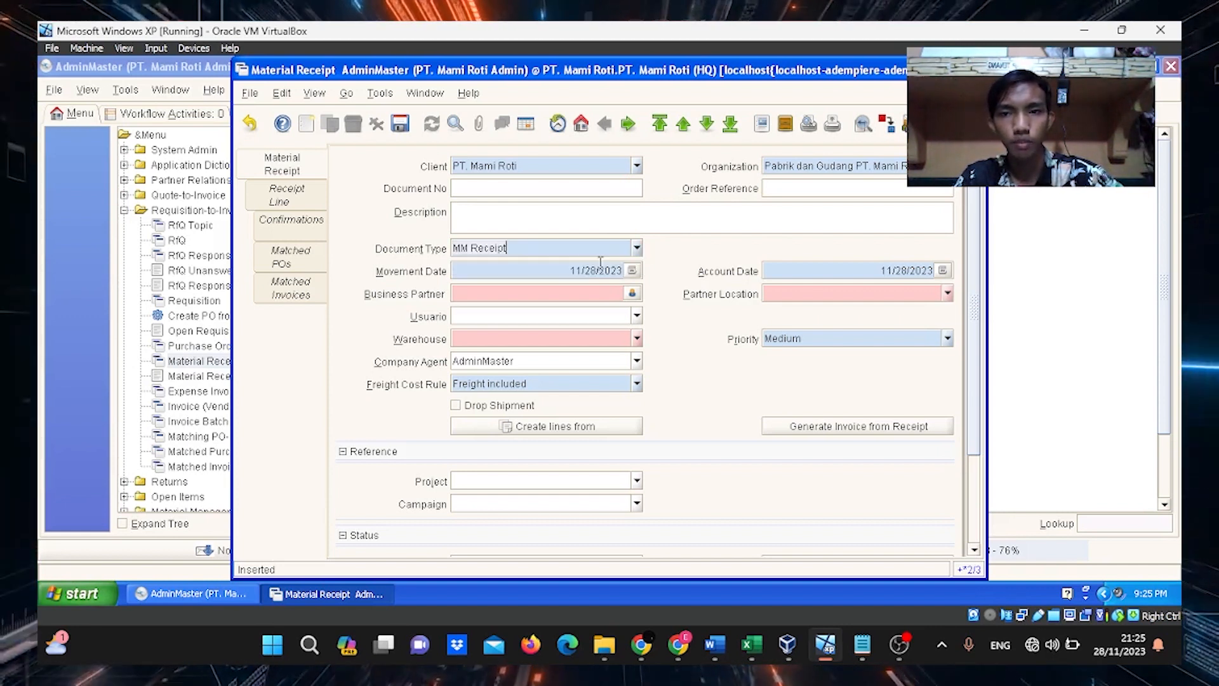
# Look up PT Salim Ivomas Pratama Tbk and assign it as the receipt's business partner
pyautogui.click(631, 294)
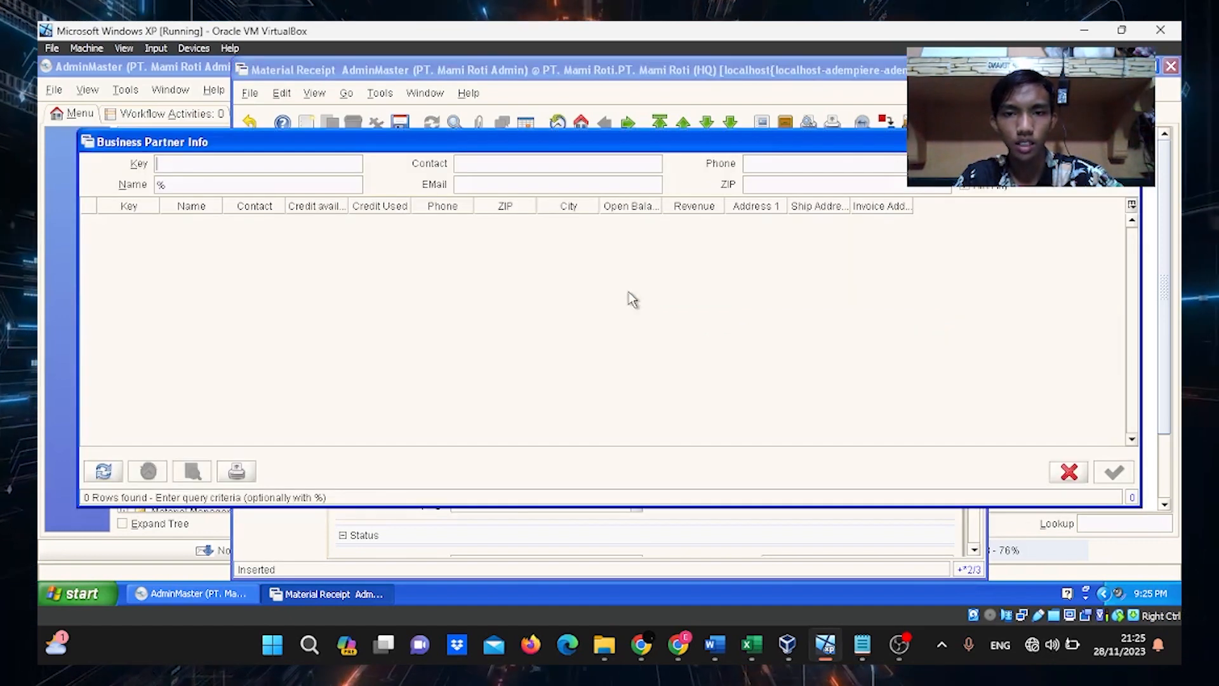
pyautogui.click(105, 473)
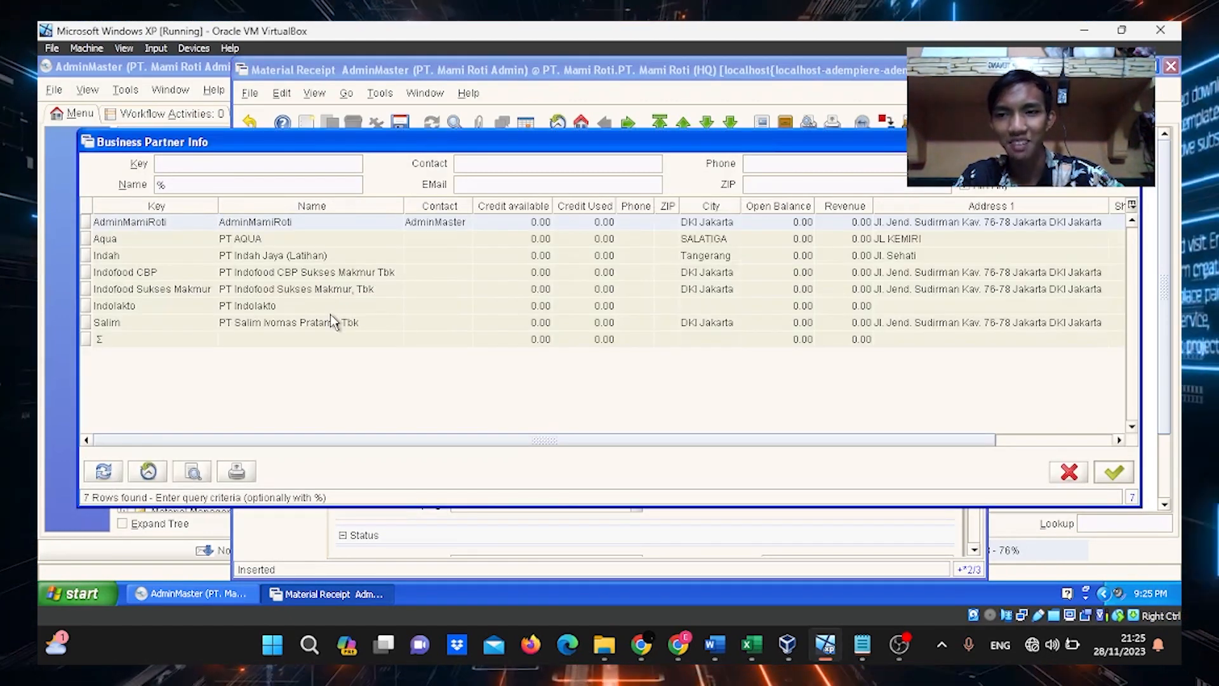
pyautogui.doubleClick(331, 322)
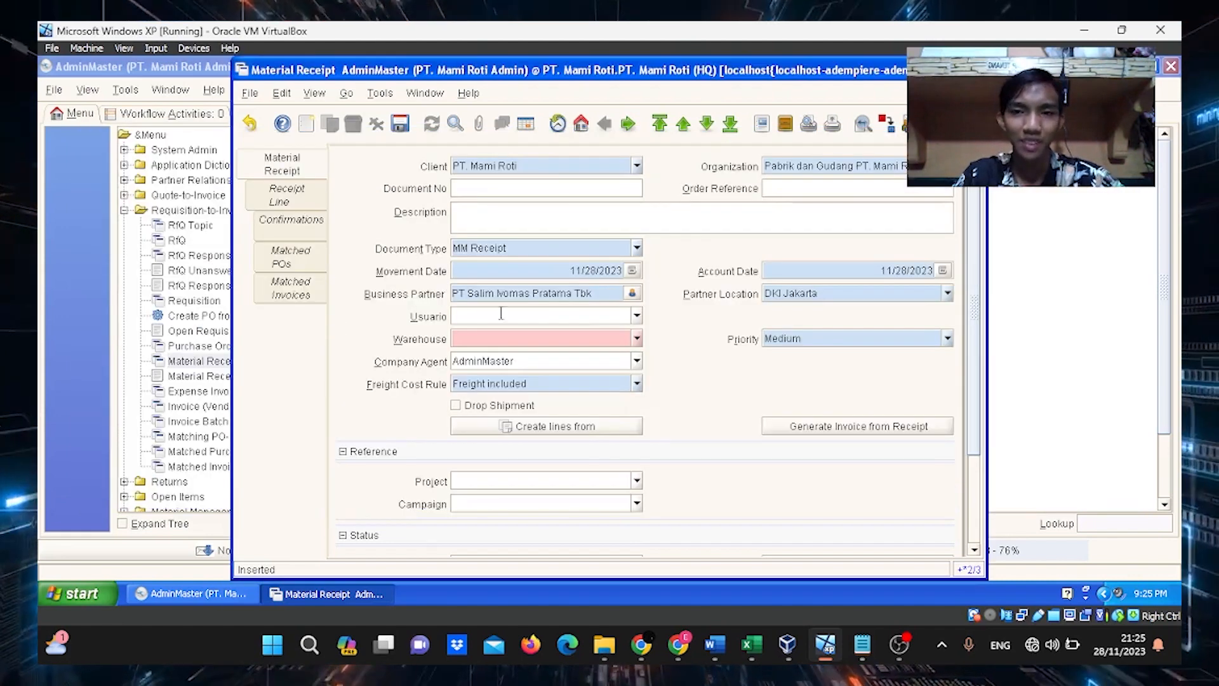
# Set the receipt's warehouse to Gudang Produk PT. Mami Roti and its priority to Urgent, and save the receipt header
pyautogui.click(637, 338)
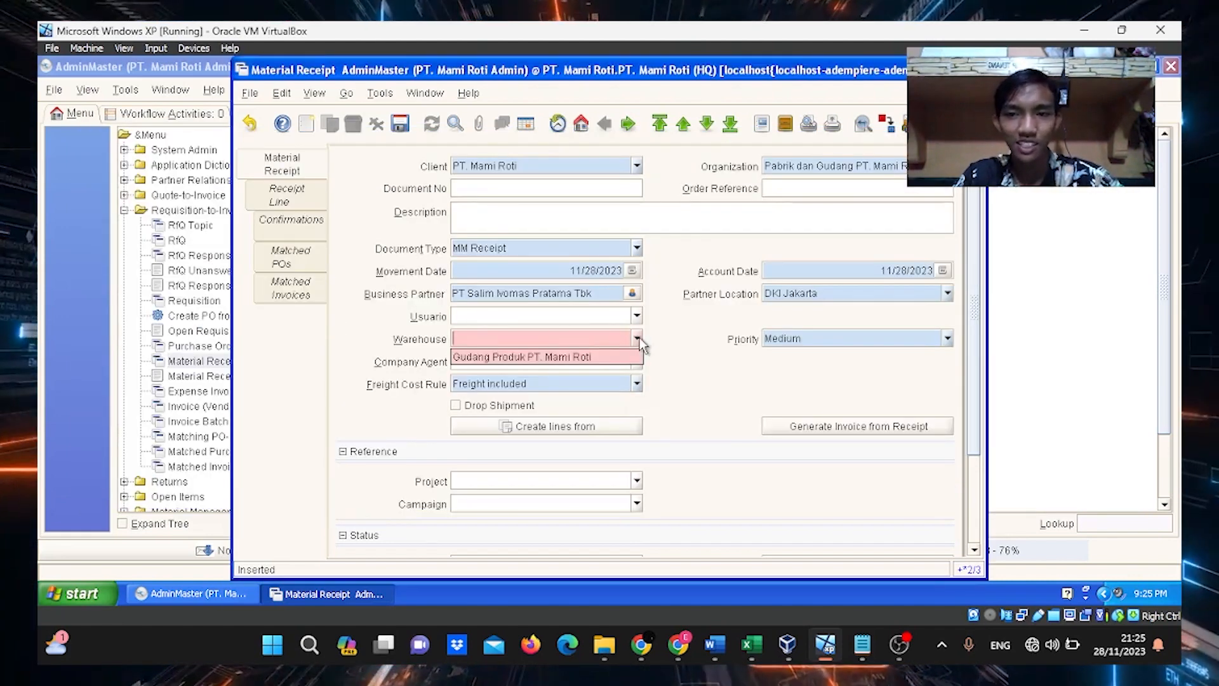
pyautogui.click(605, 354)
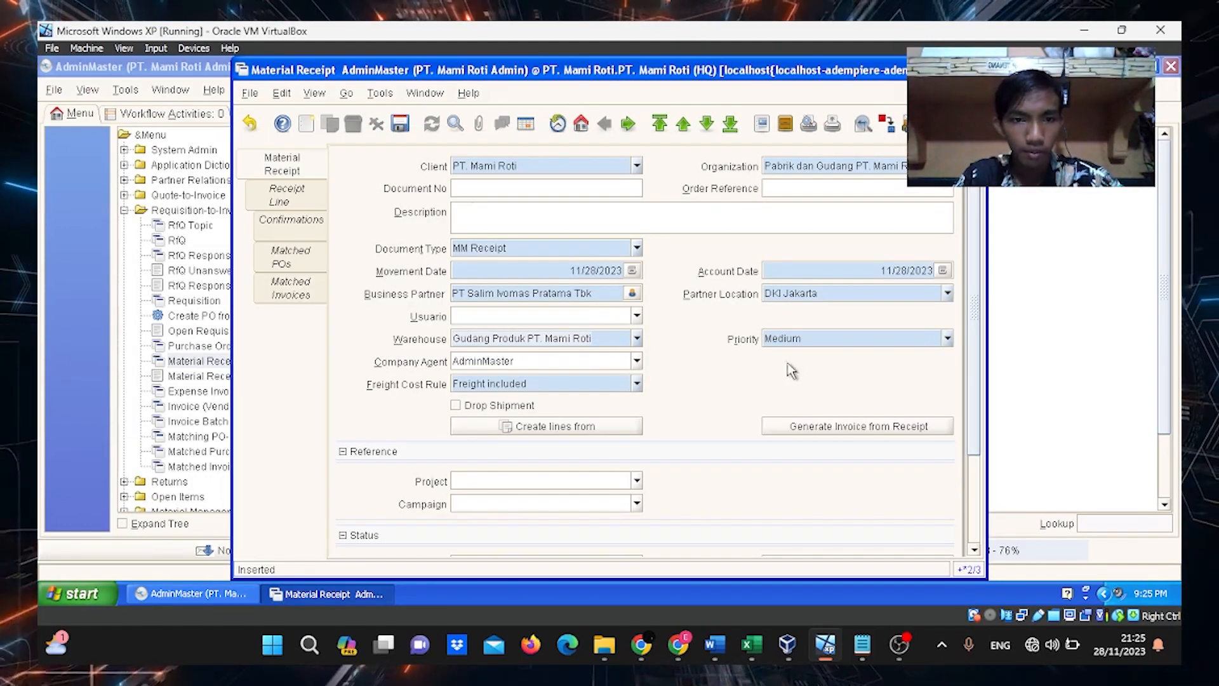
pyautogui.click(953, 334)
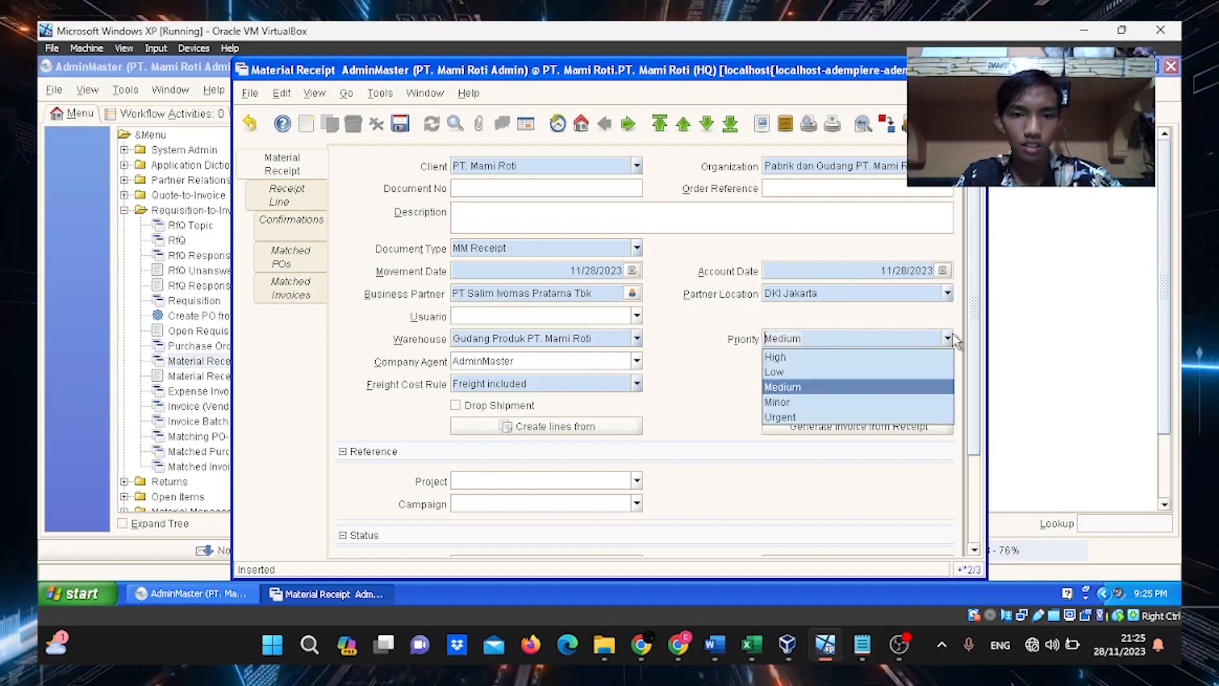
pyautogui.click(814, 412)
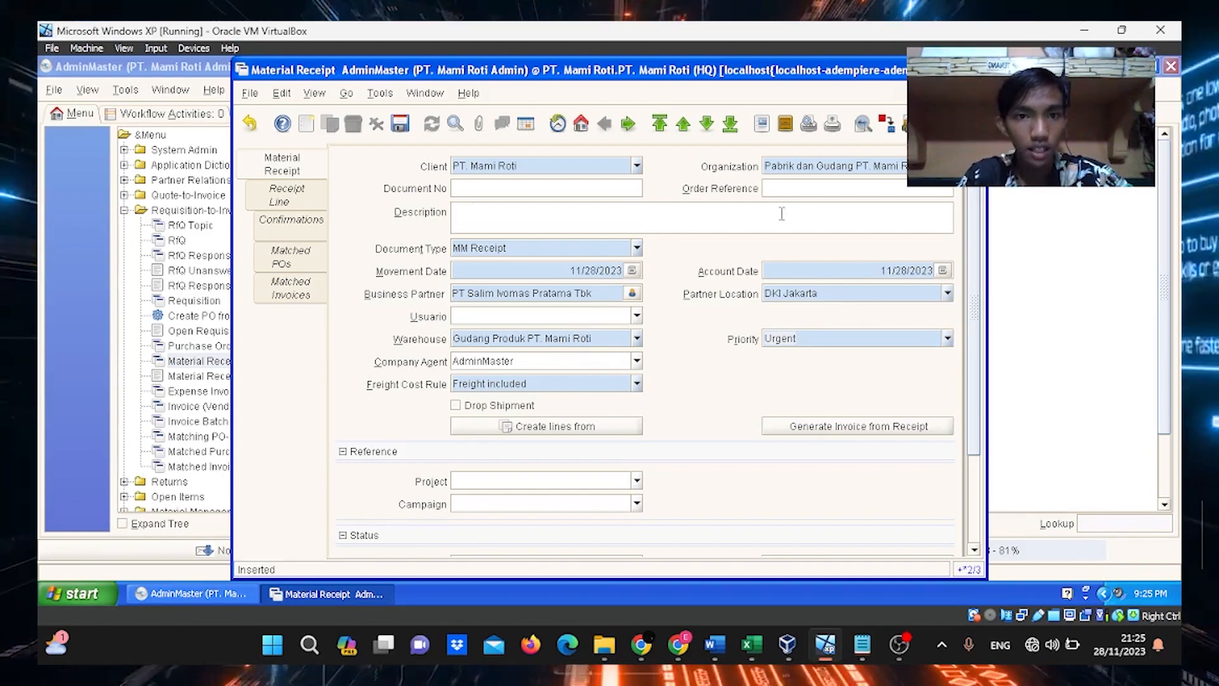
pyautogui.click(399, 123)
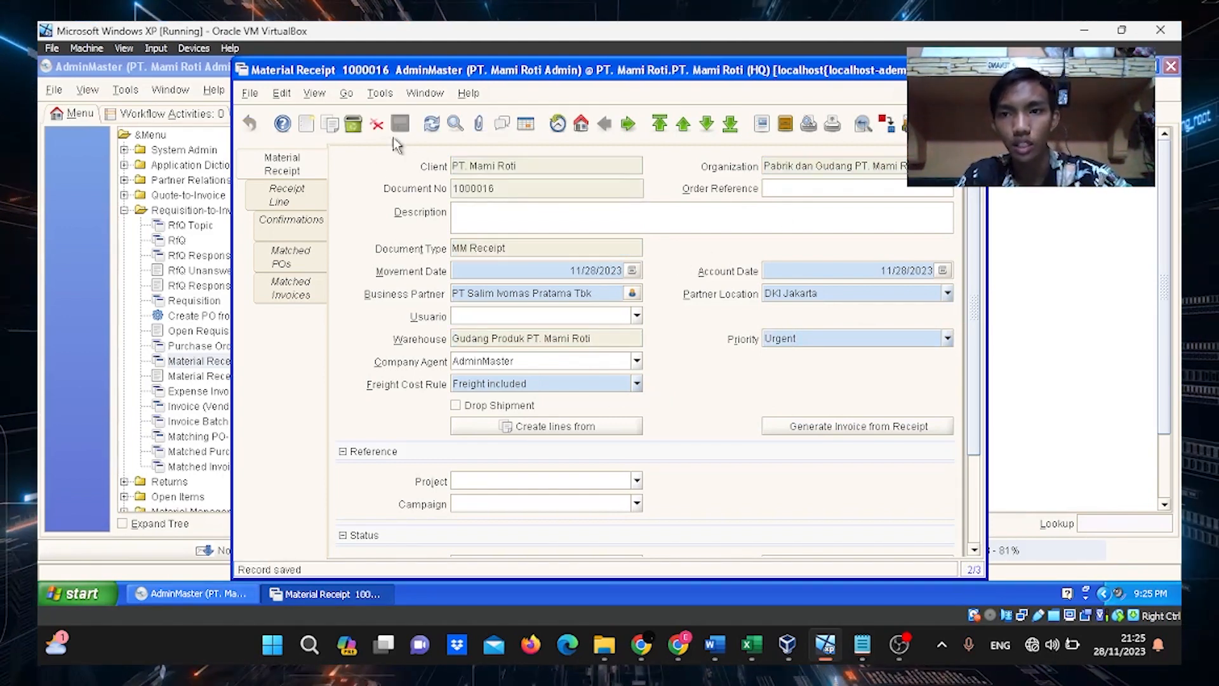
# Add a receipt line for Gula, looked up under pricelist version 2023-11-08 and warehouse Gudang Produk, and save it
pyautogui.click(288, 197)
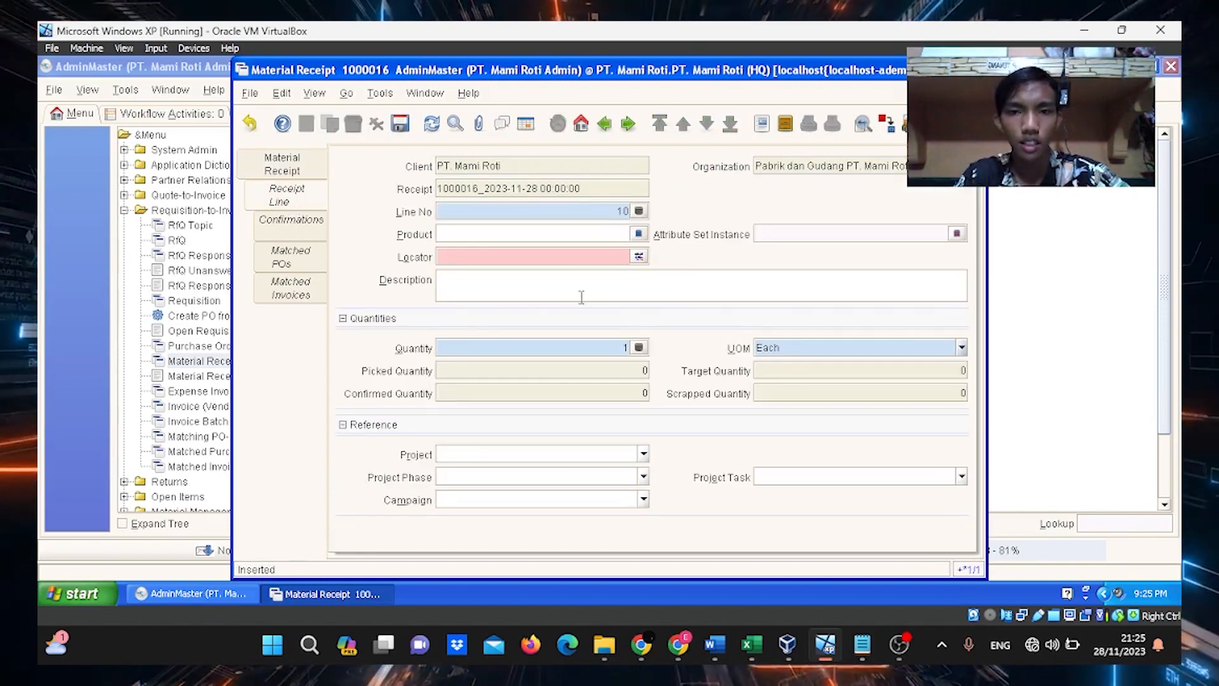
pyautogui.click(638, 234)
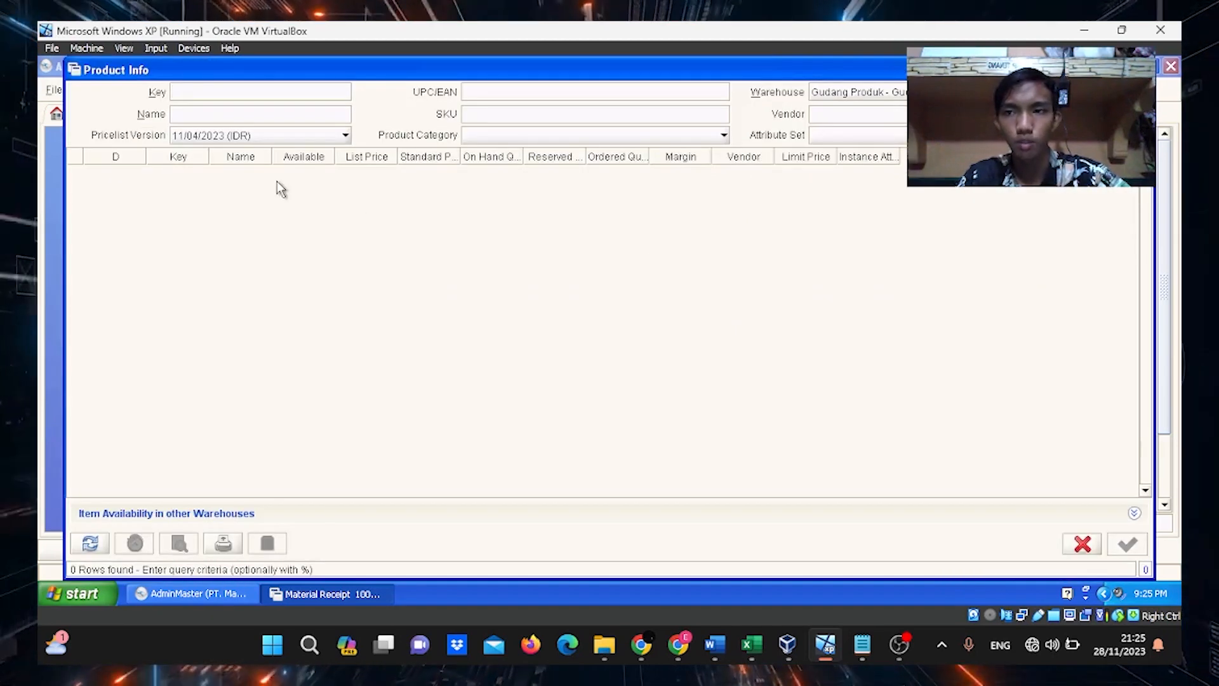
pyautogui.click(222, 135)
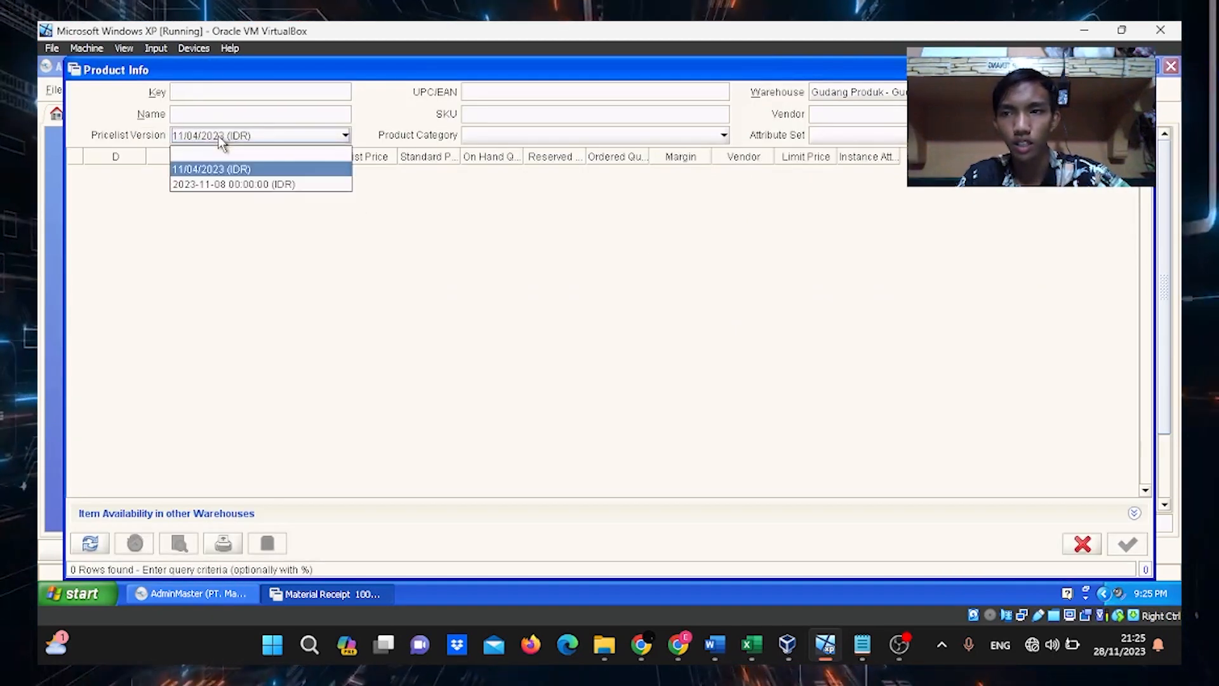
pyautogui.click(256, 184)
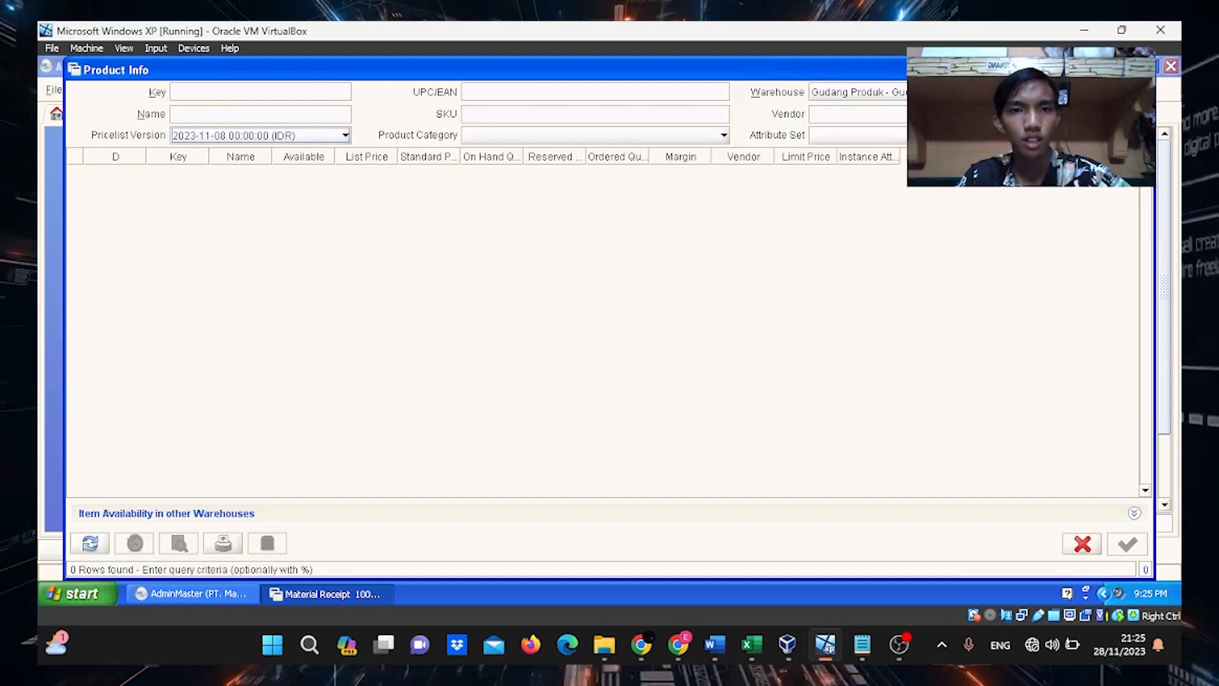
pyautogui.click(953, 92)
pyautogui.click(952, 125)
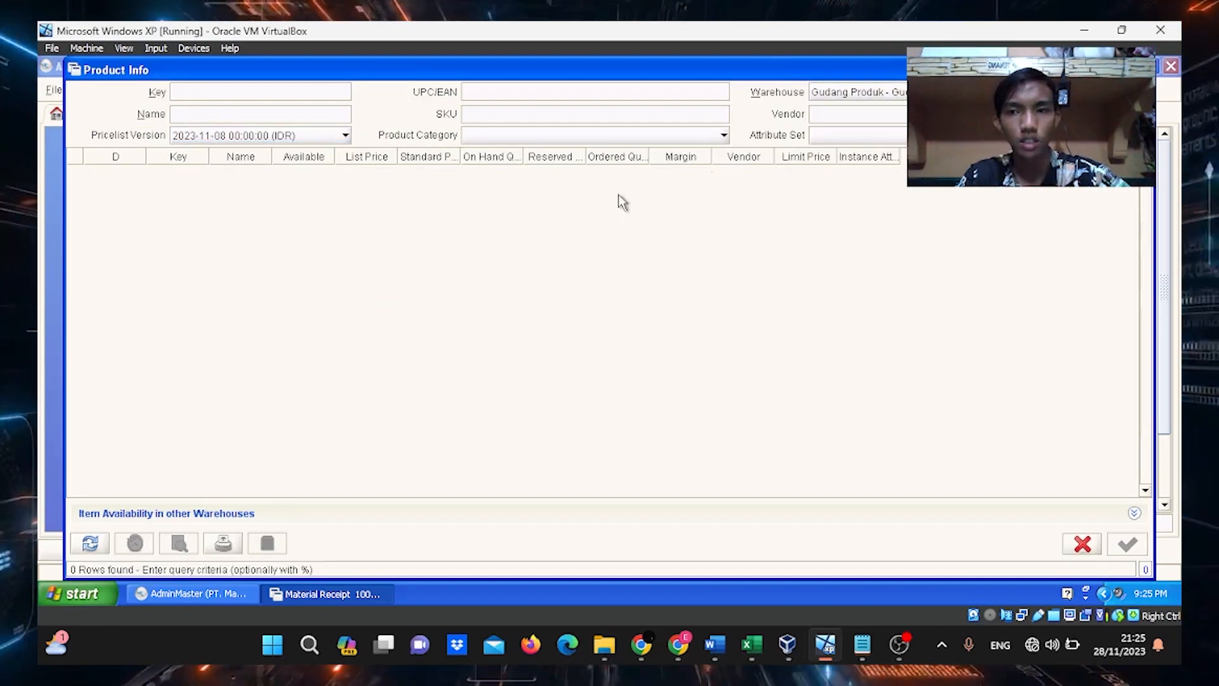
pyautogui.click(90, 545)
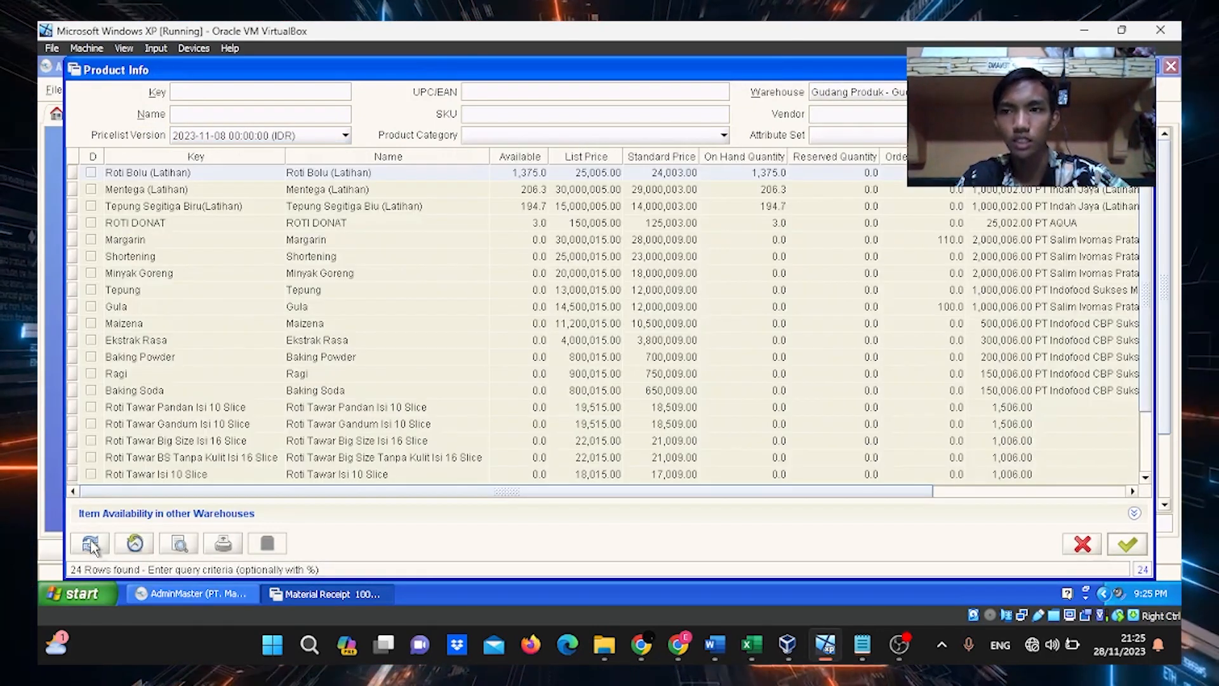
pyautogui.doubleClick(128, 308)
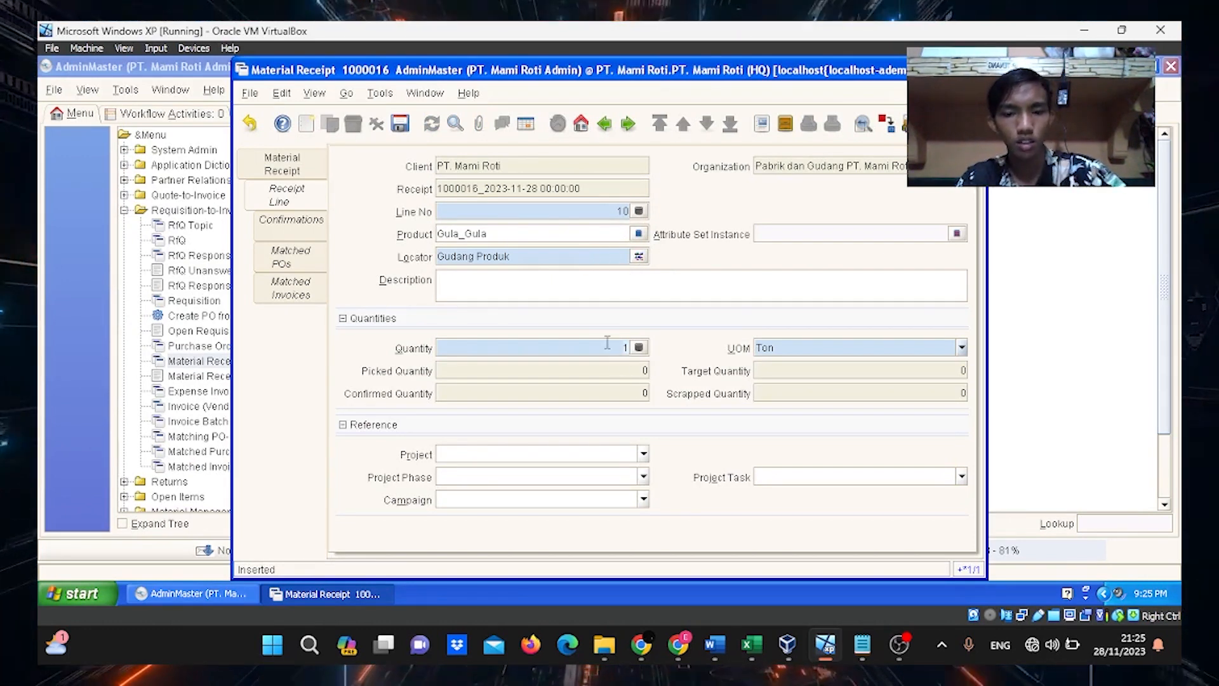
pyautogui.click(400, 124)
# Add a second receipt line for Margarin from pricelist version 2023-11-08 and warehouse Gudang Produk, set its quantity to 0, and save it
pyautogui.click(308, 127)
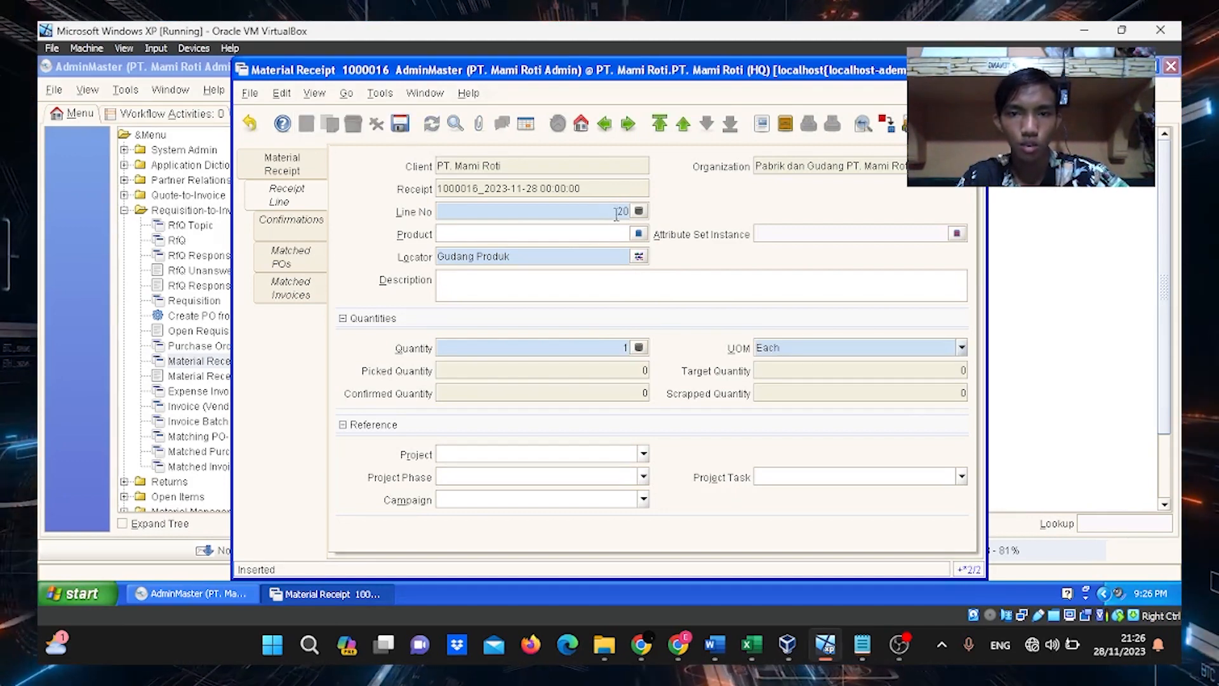
pyautogui.click(638, 234)
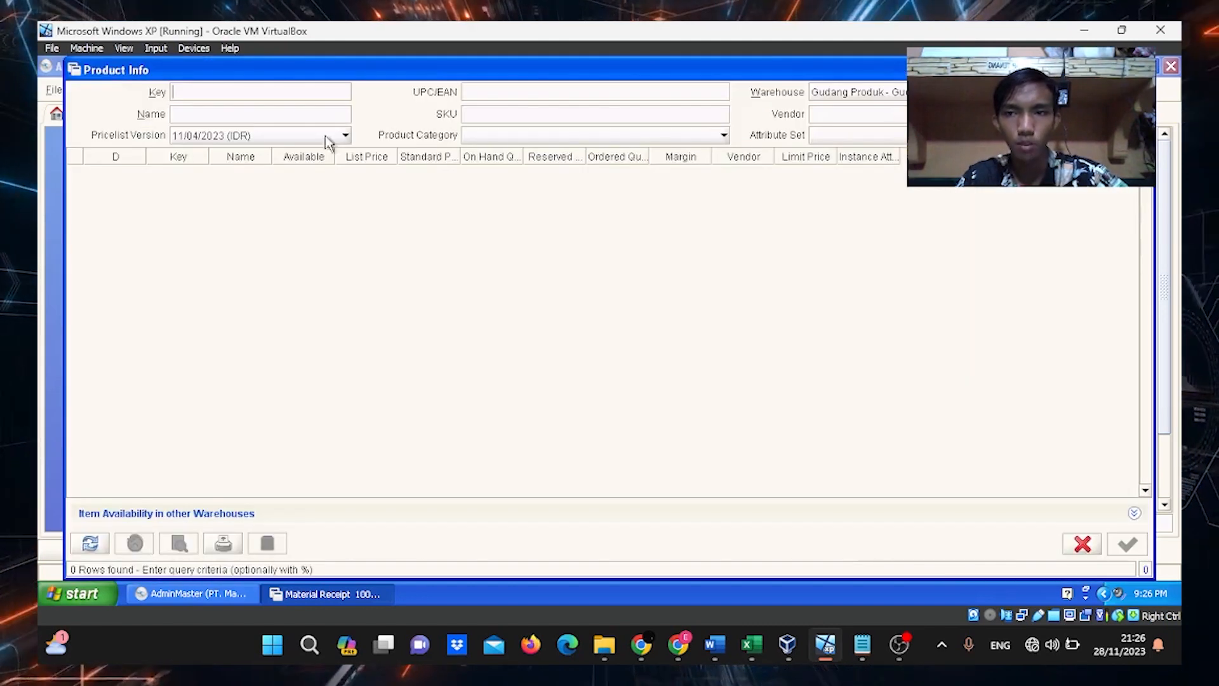
pyautogui.click(252, 137)
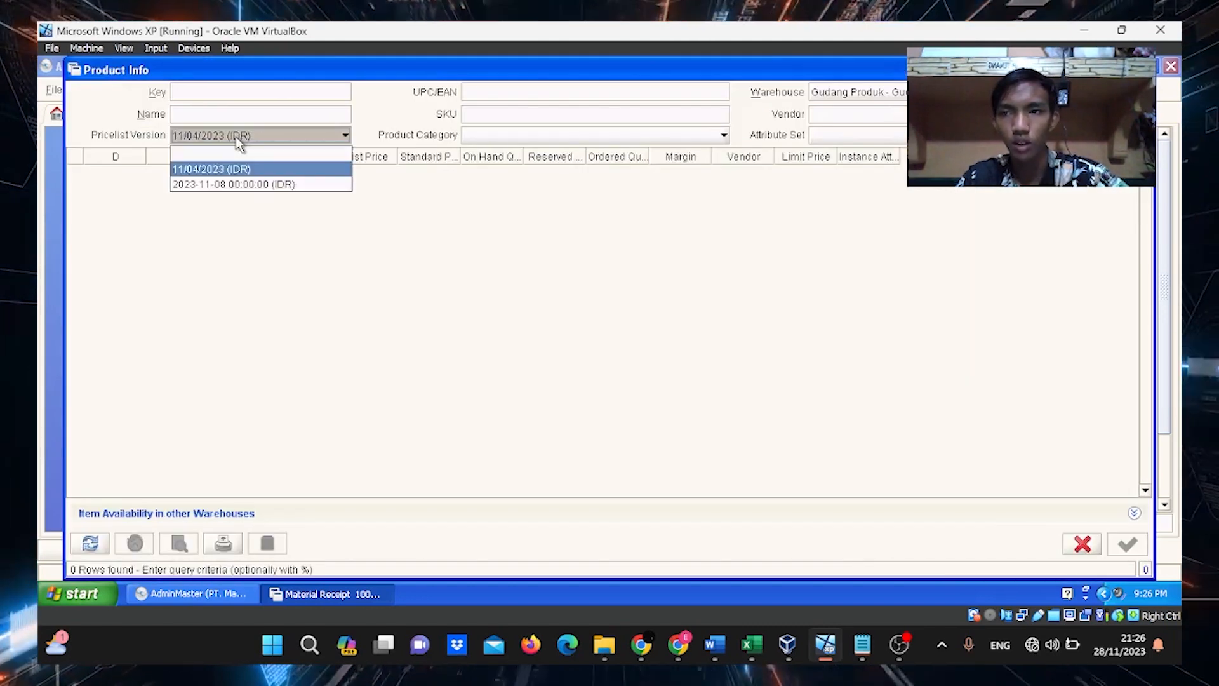
pyautogui.click(273, 184)
pyautogui.click(991, 93)
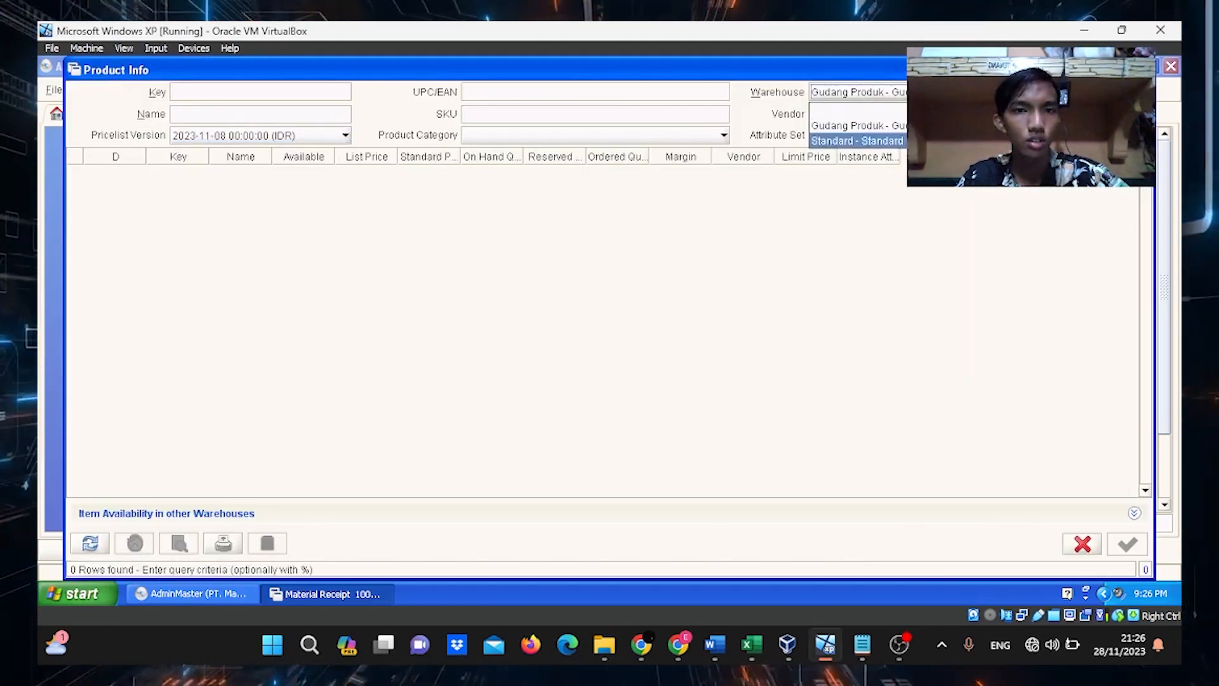
pyautogui.click(978, 126)
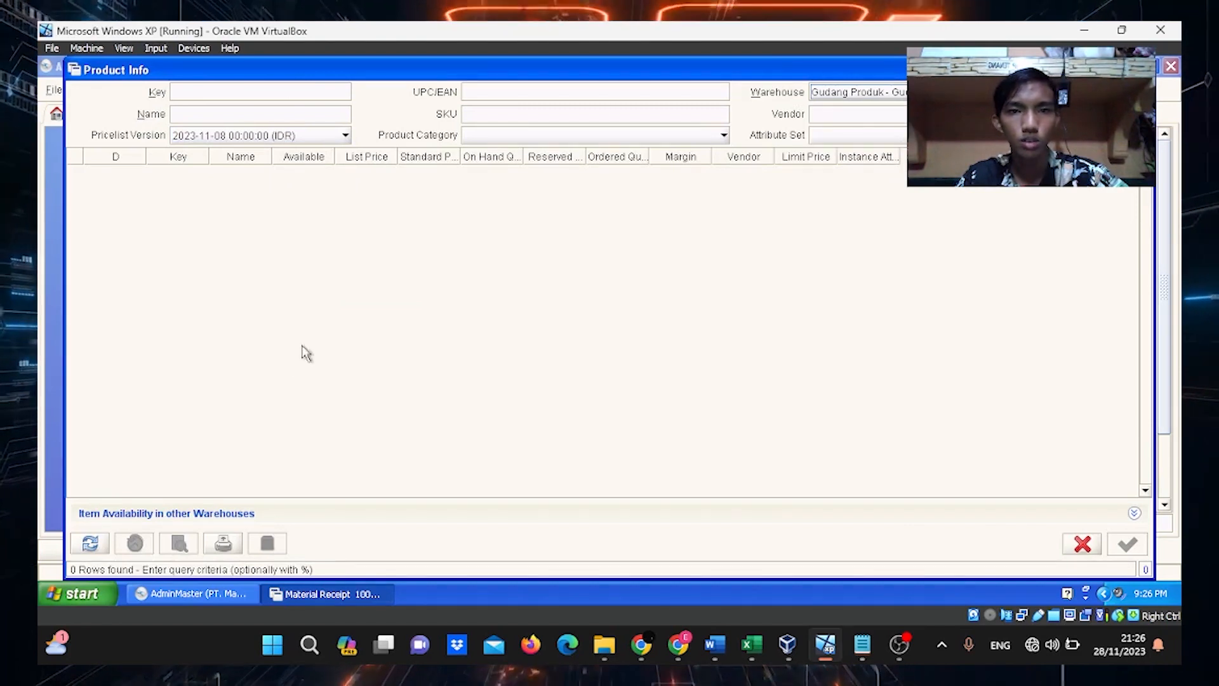
pyautogui.click(92, 547)
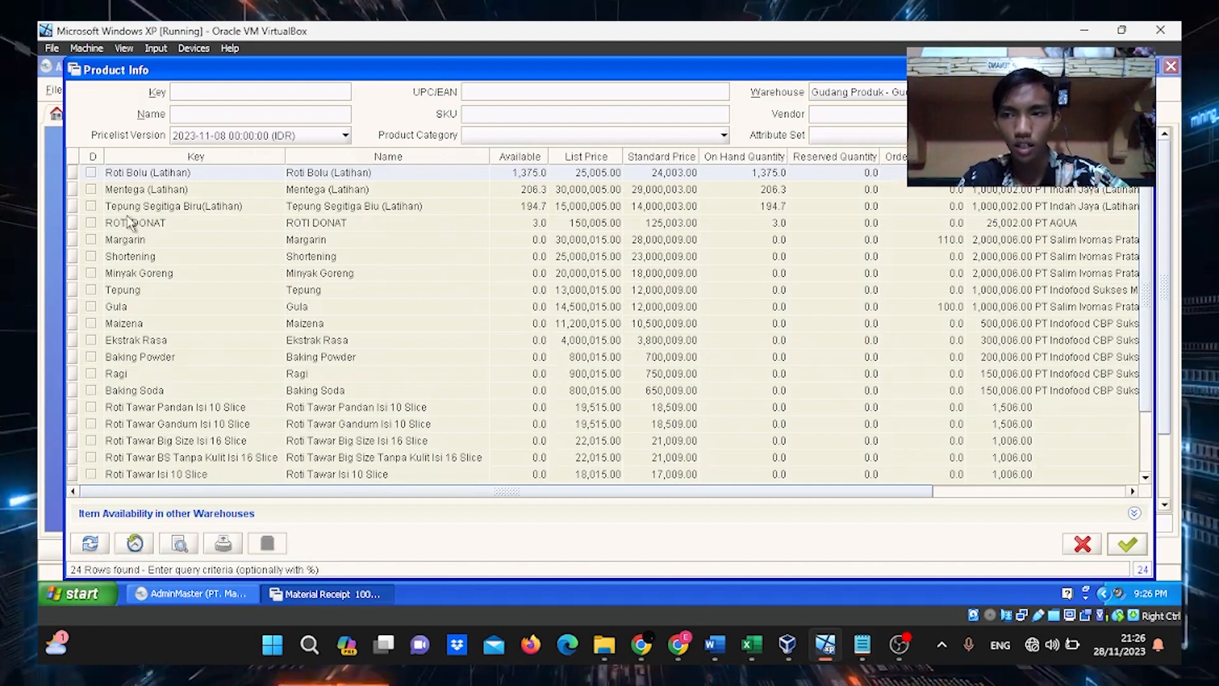
pyautogui.click(134, 241)
pyautogui.doubleClick(135, 241)
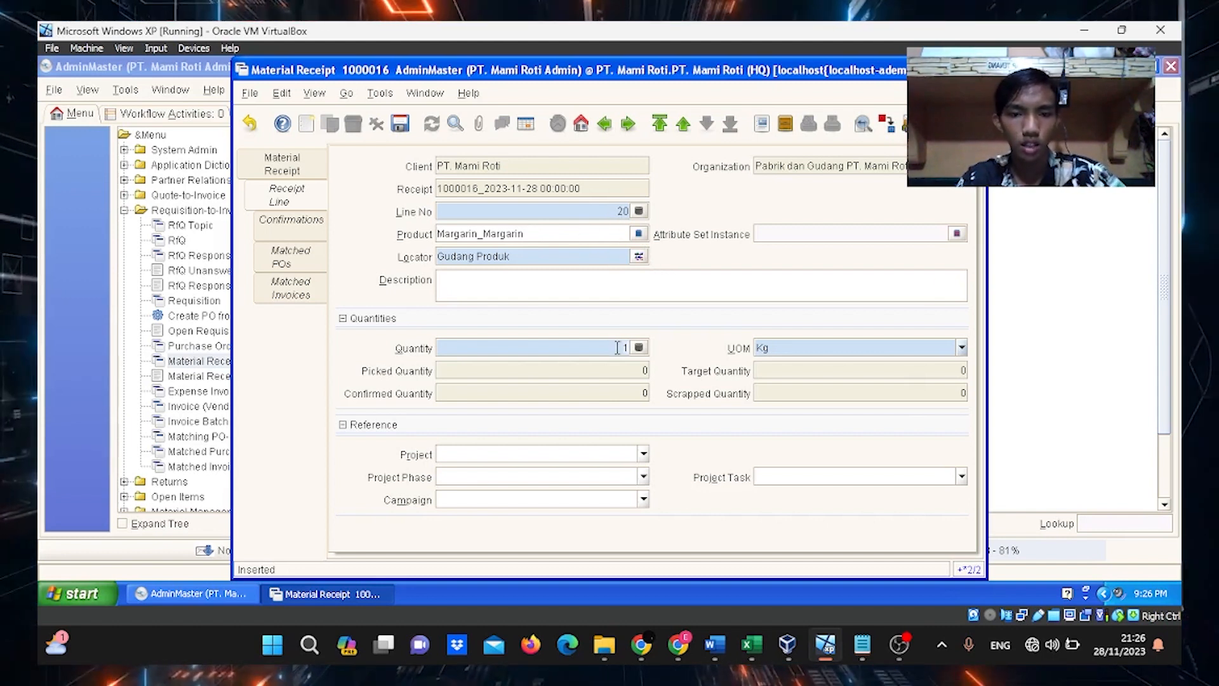
pyautogui.press('BackSpace')
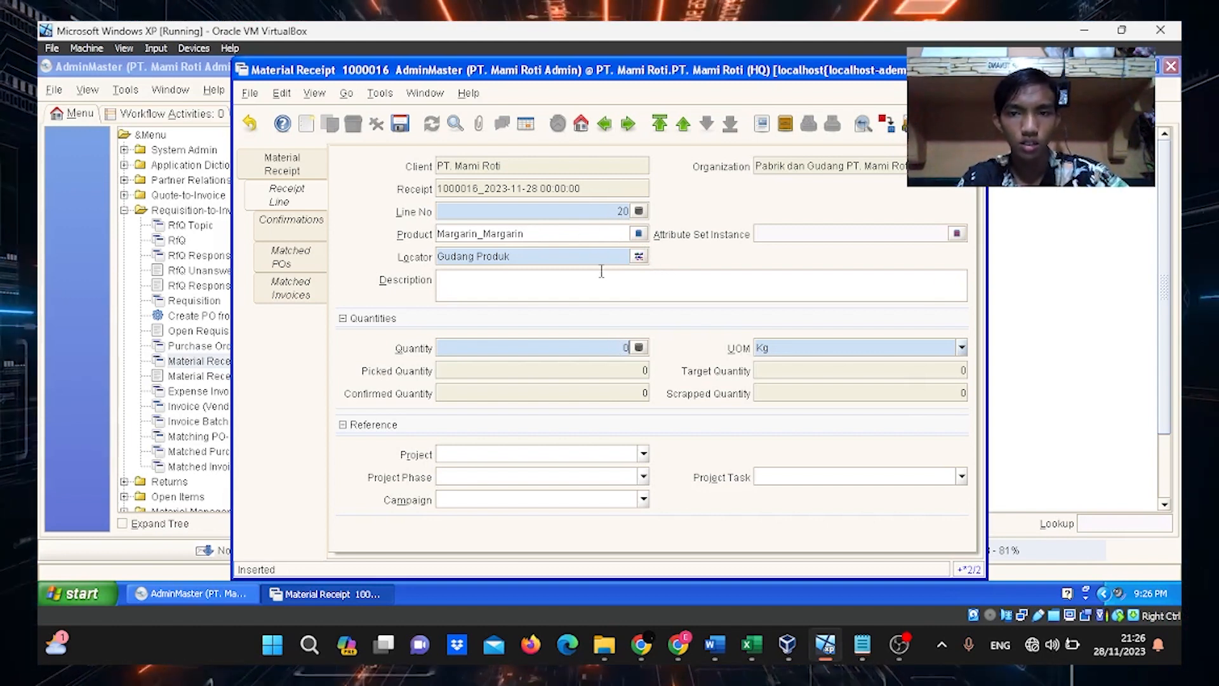
pyautogui.click(400, 123)
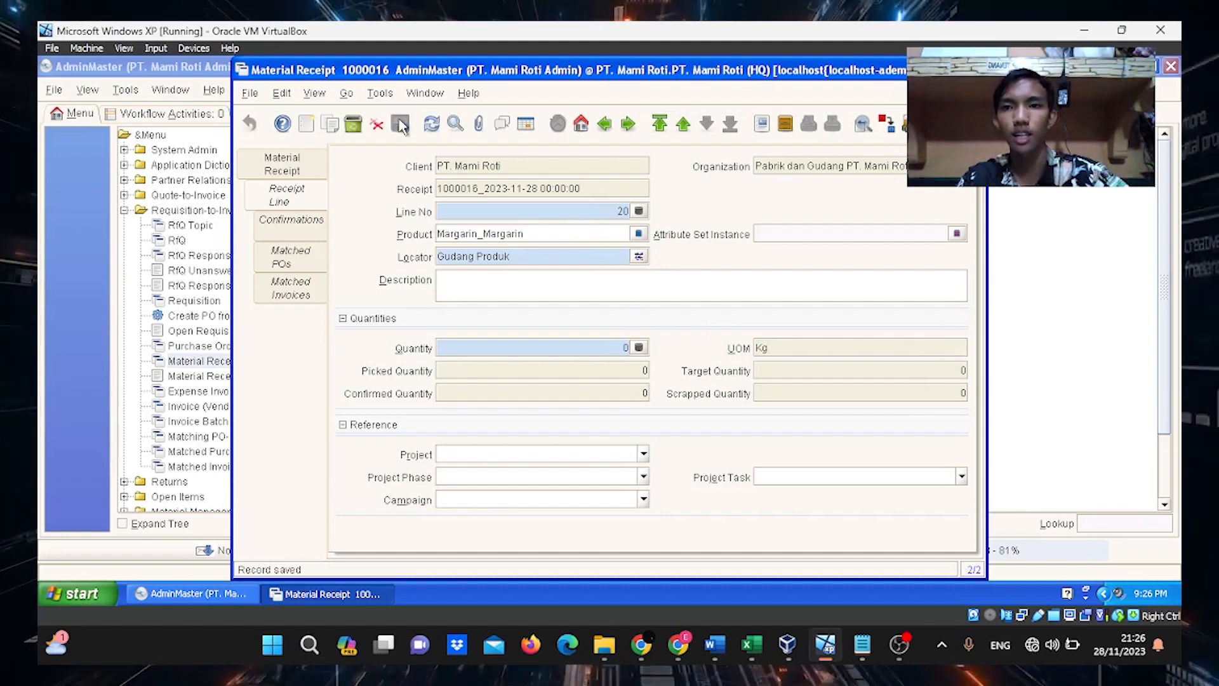
# Create receipt lines from the supplier's 2023-11-28 purchase order, including both the Gula and Margarin lines
pyautogui.click(310, 155)
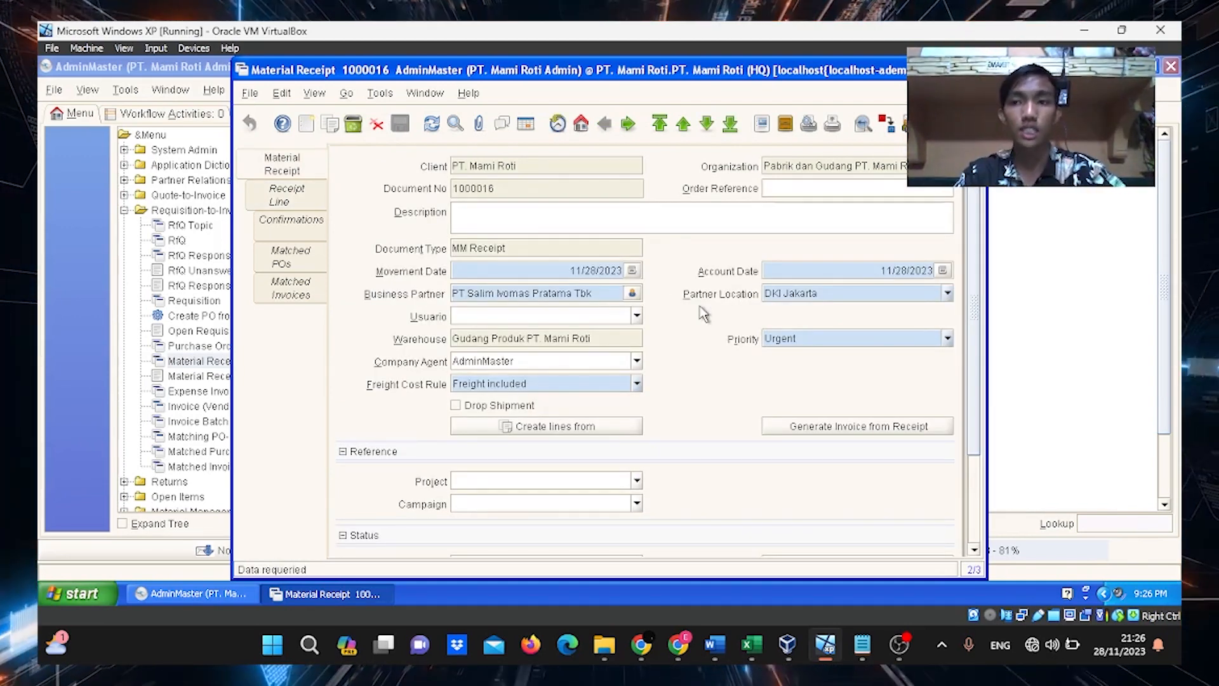
pyautogui.click(595, 430)
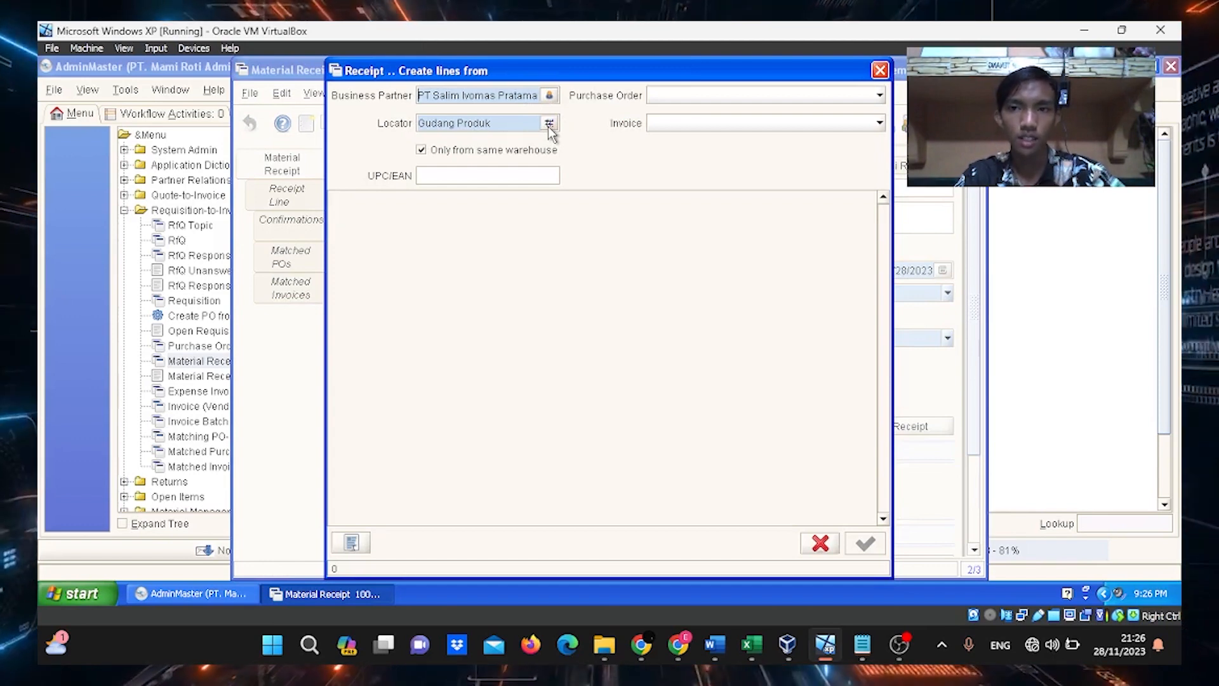
pyautogui.click(718, 96)
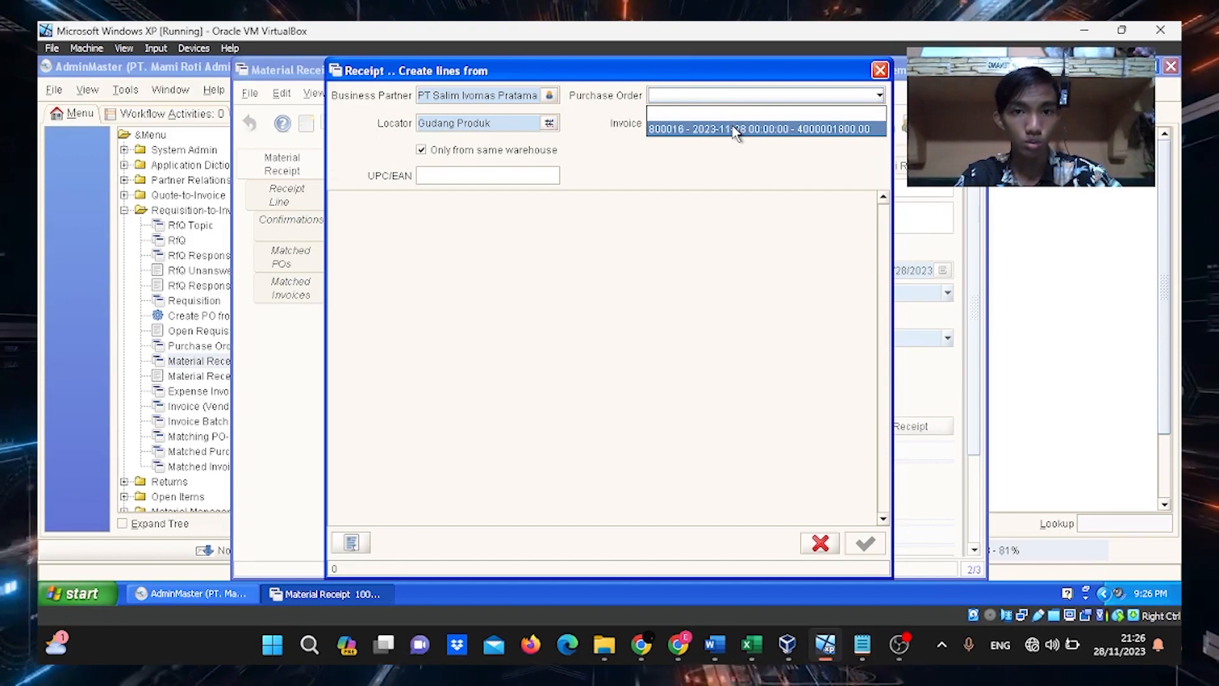
pyautogui.click(735, 130)
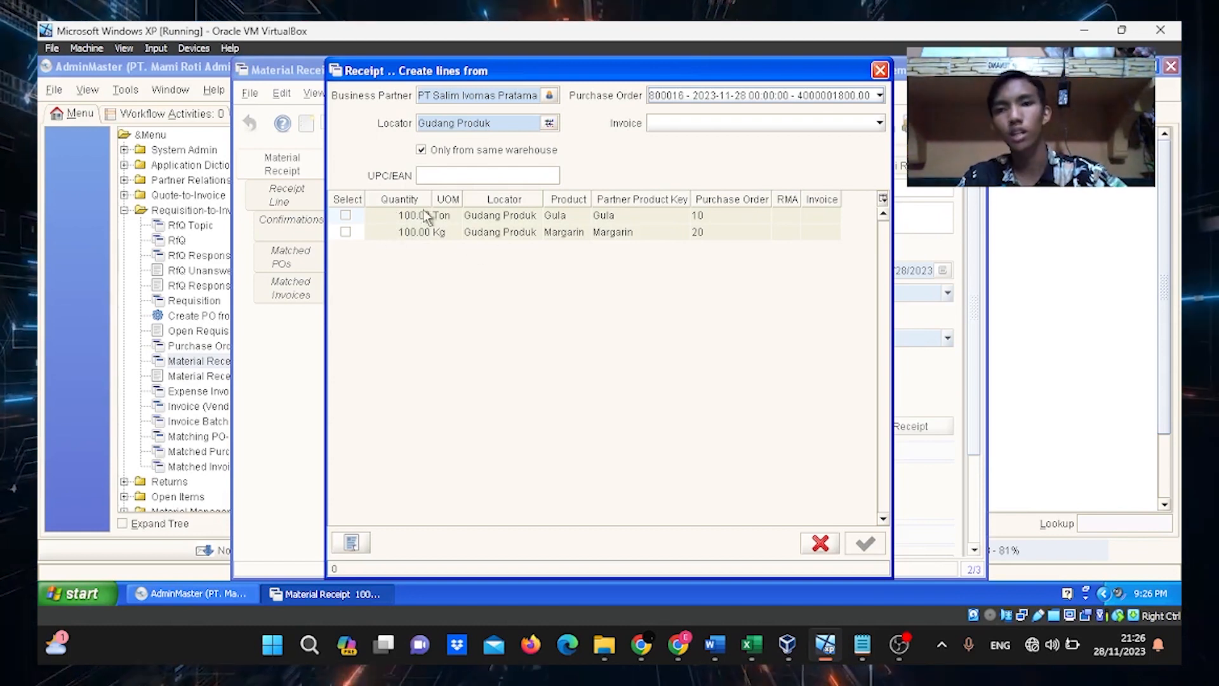
pyautogui.click(347, 218)
pyautogui.click(346, 232)
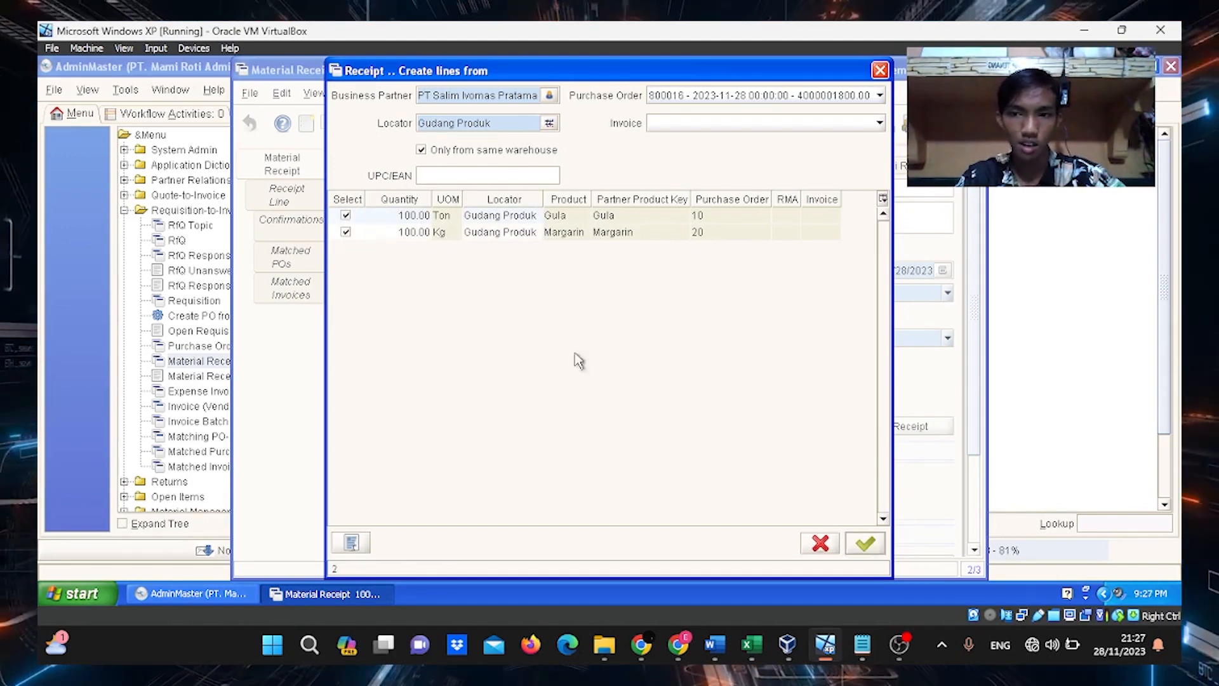
pyautogui.click(865, 544)
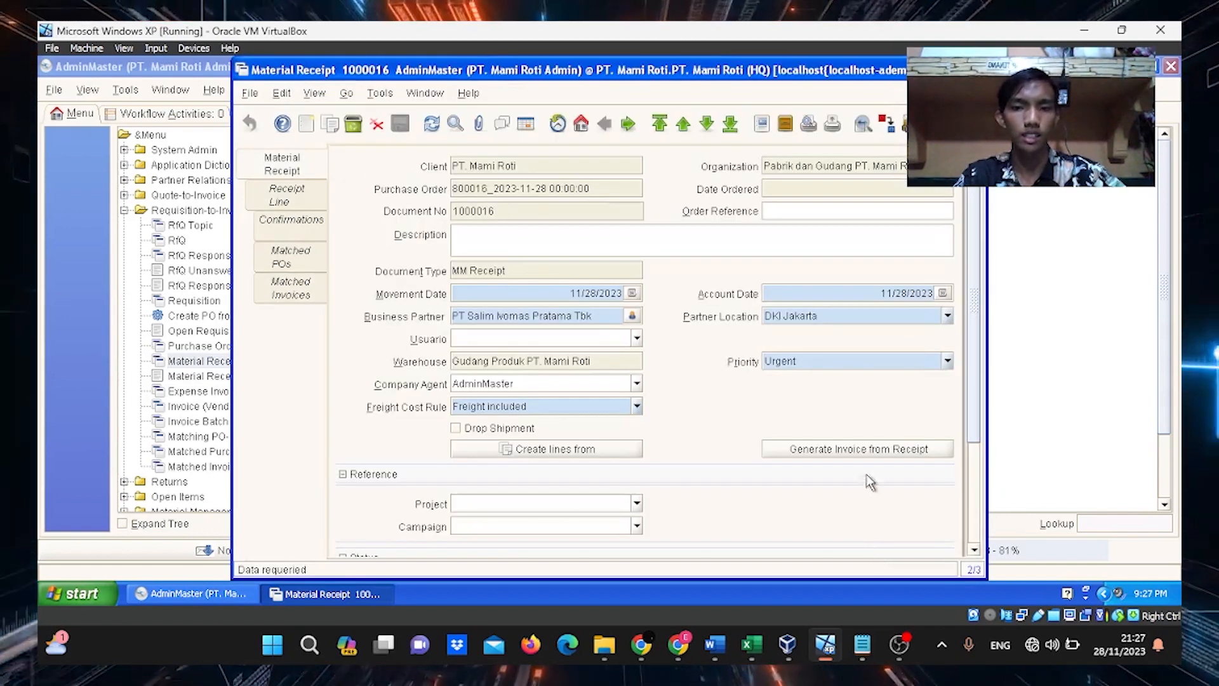
# Complete the material receipt with the Complete document action and close its window
pyautogui.scroll(-1, 743, 455)
pyautogui.scroll(-3, 745, 461)
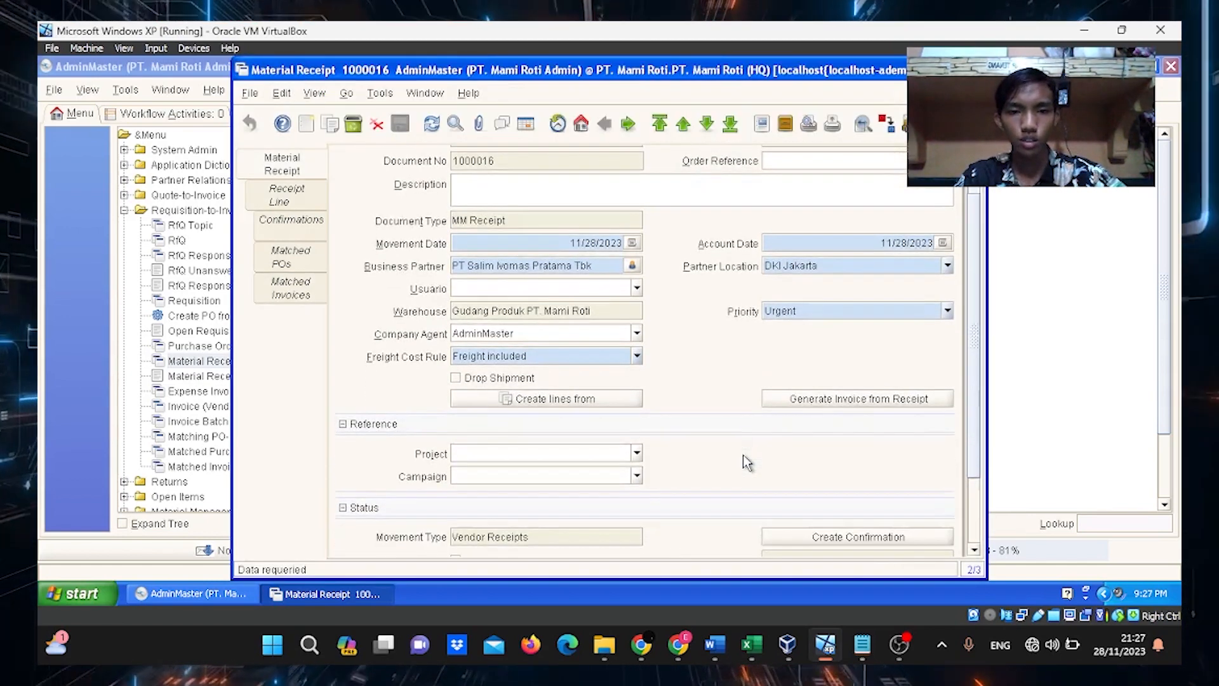
pyautogui.scroll(-2, 721, 480)
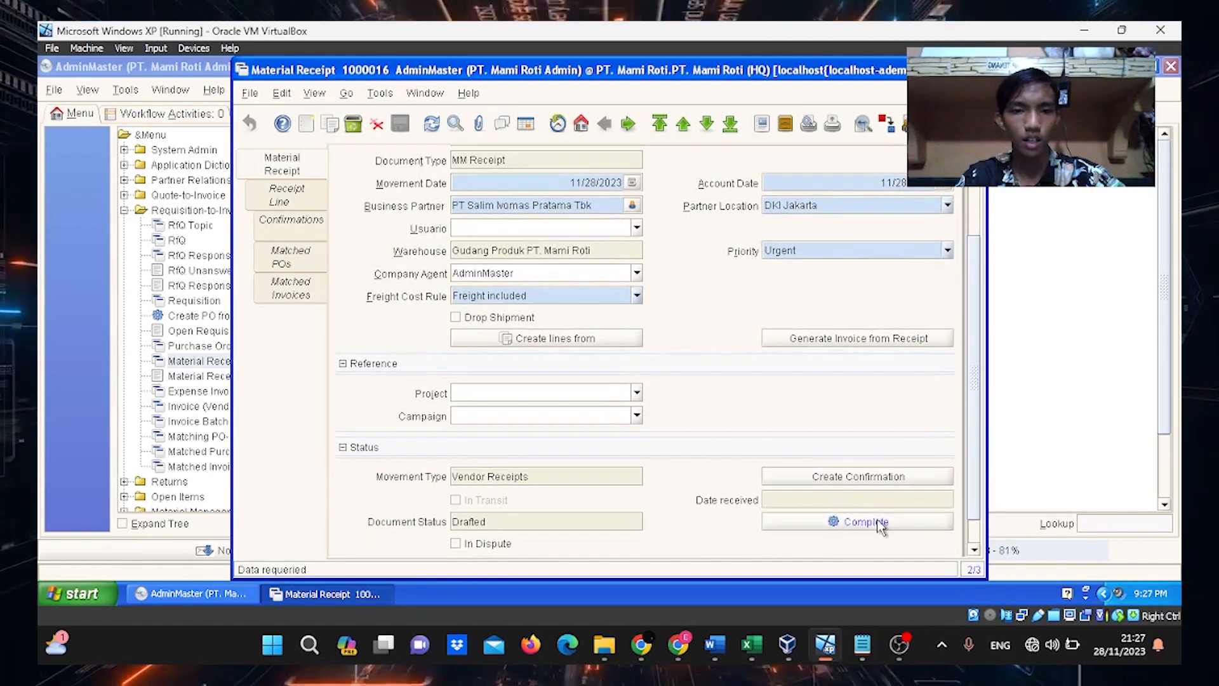
pyautogui.click(865, 520)
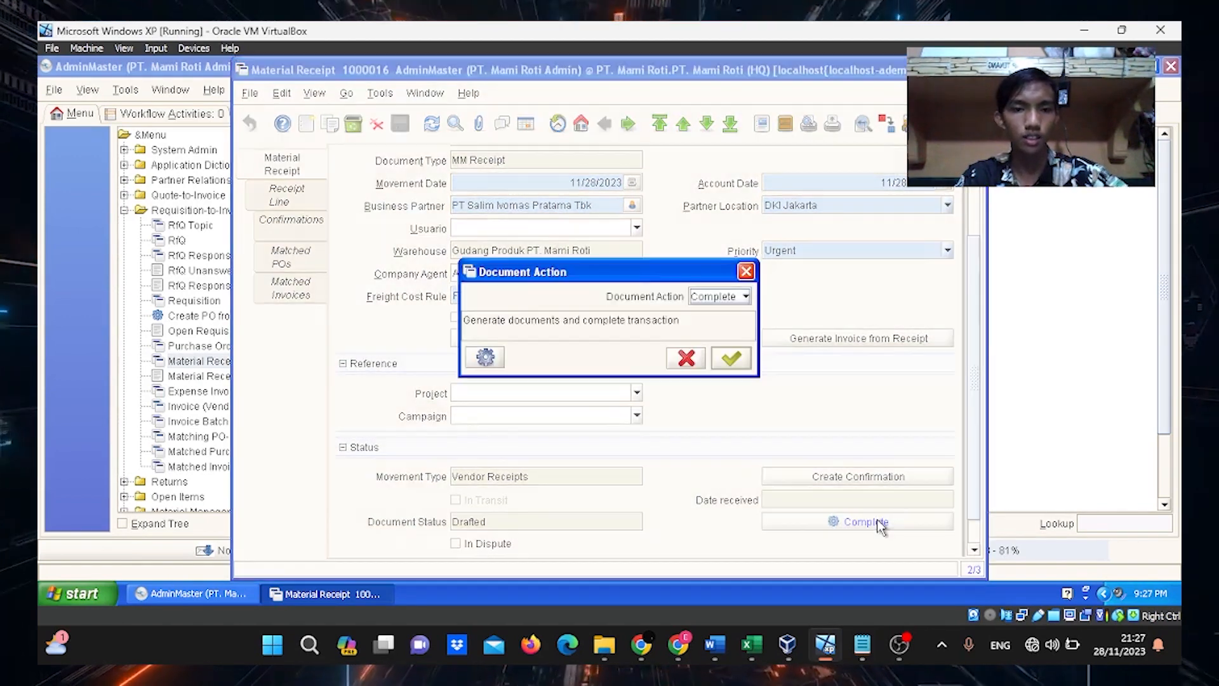
pyautogui.click(731, 357)
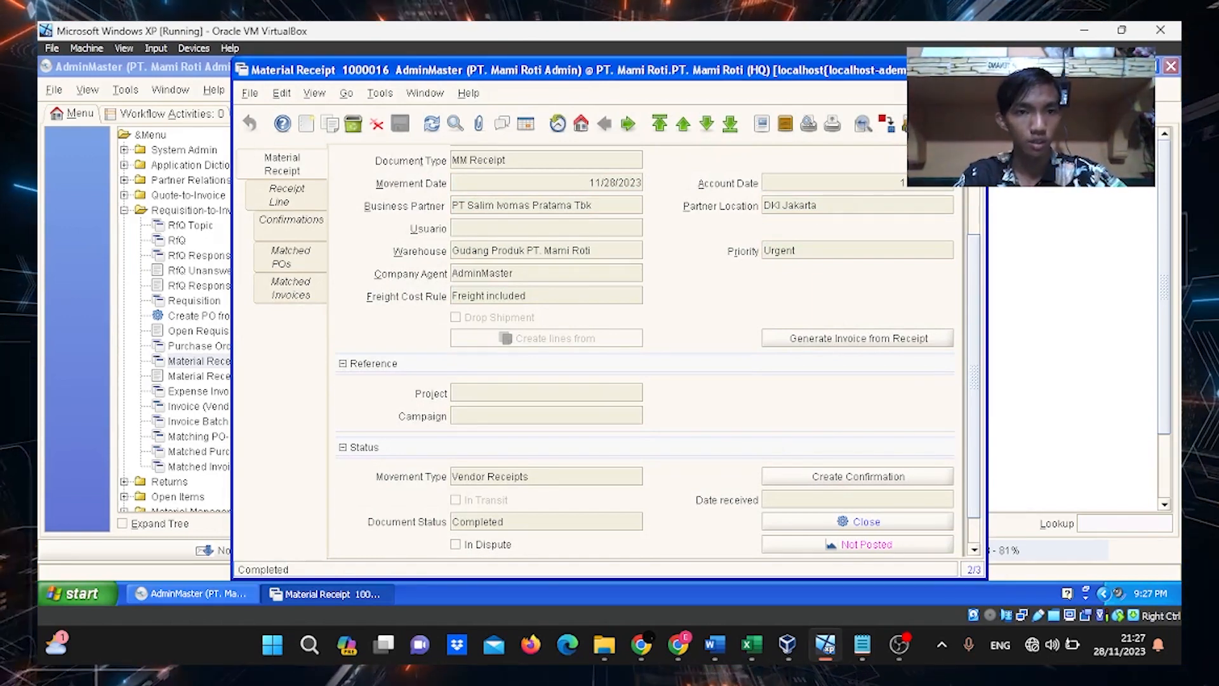
pyautogui.click(976, 70)
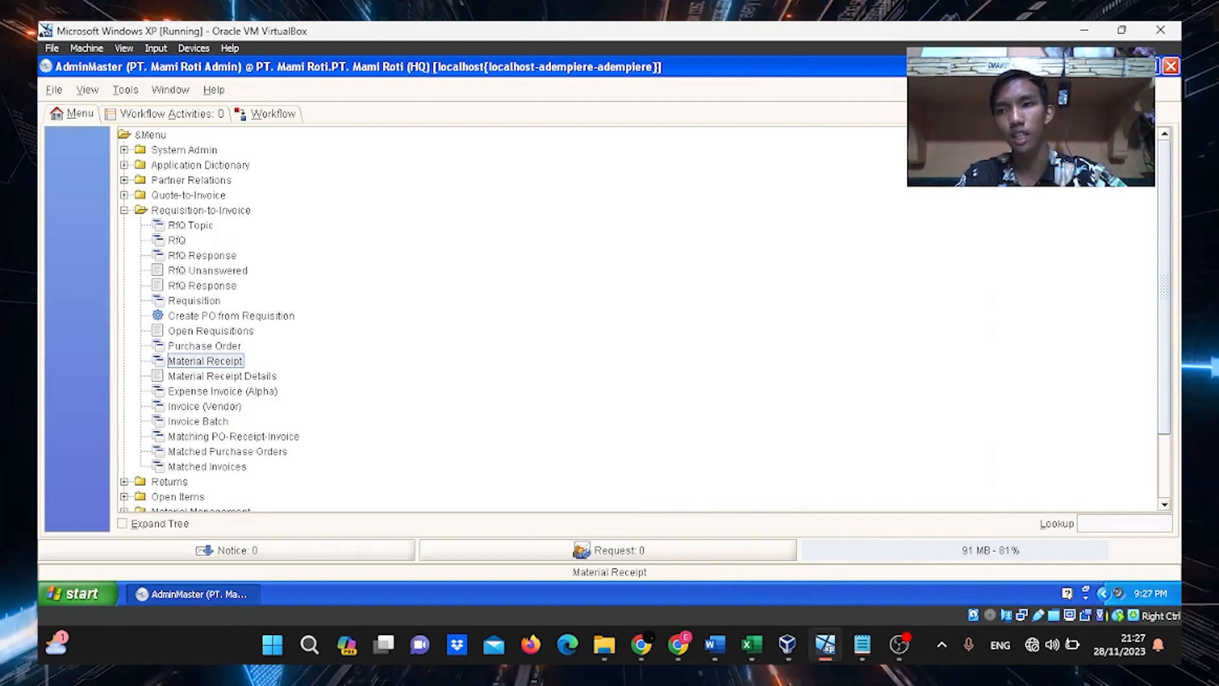
# Query the product information for Gudang Produk and pricelist version 2023-11-08 to check the received Margarin and Gula stock
pyautogui.click(97, 92)
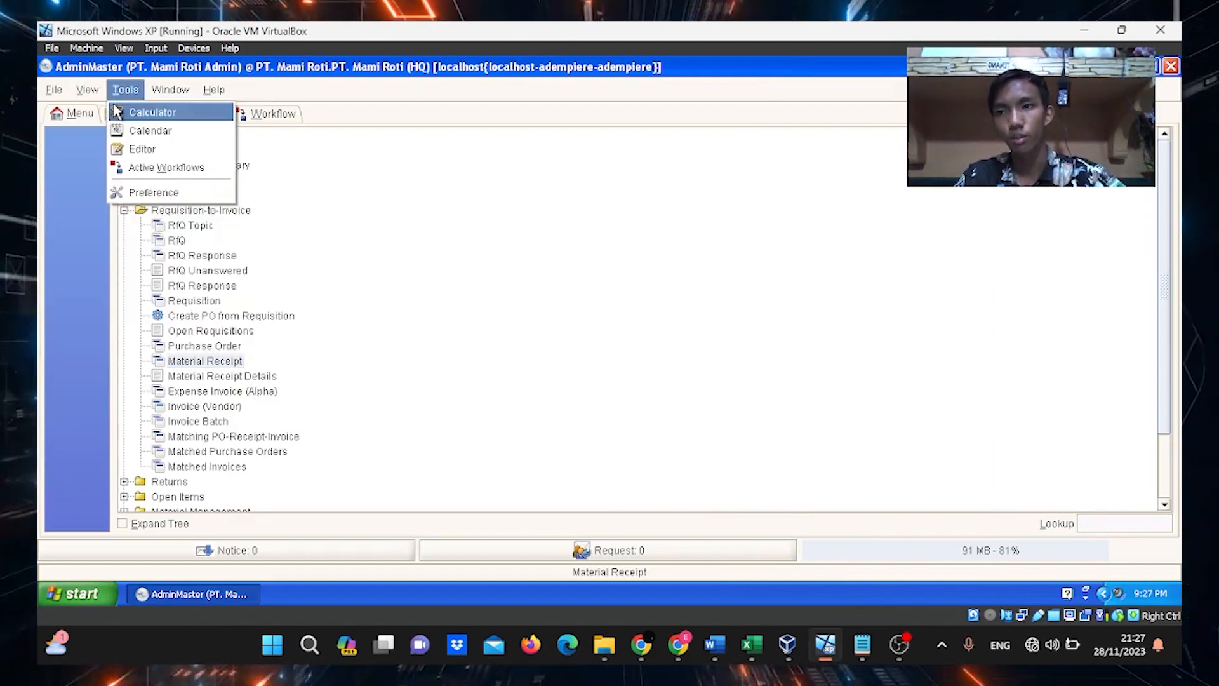
pyautogui.click(94, 111)
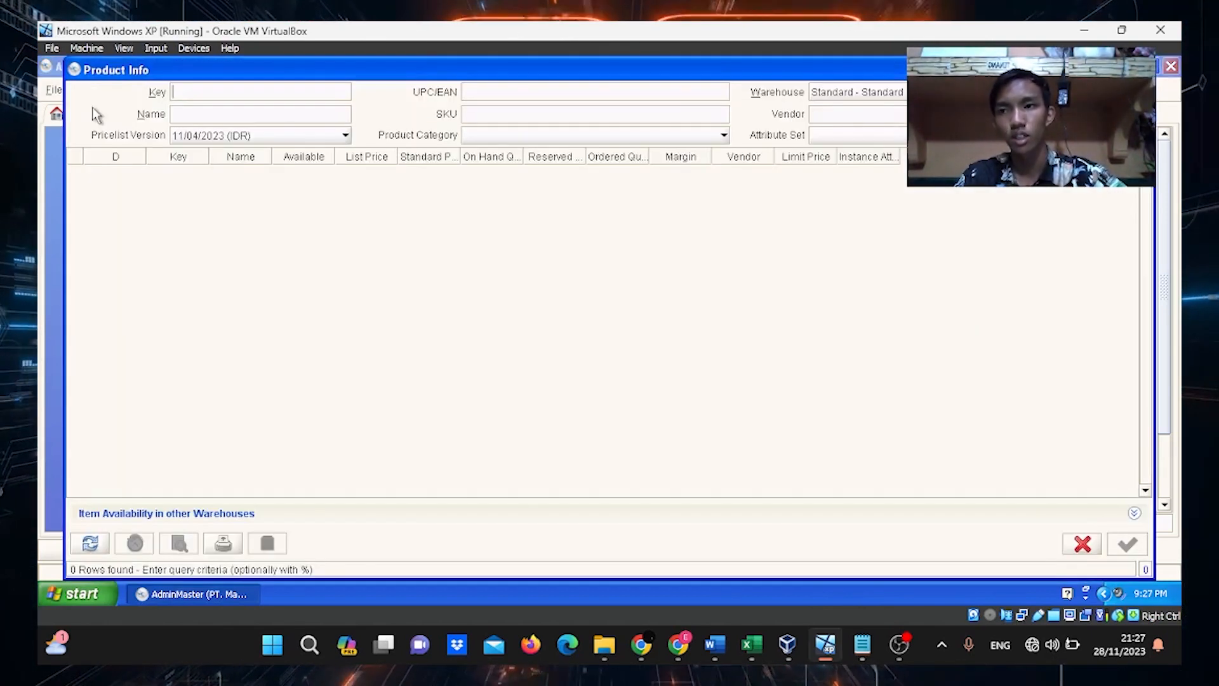
pyautogui.click(292, 135)
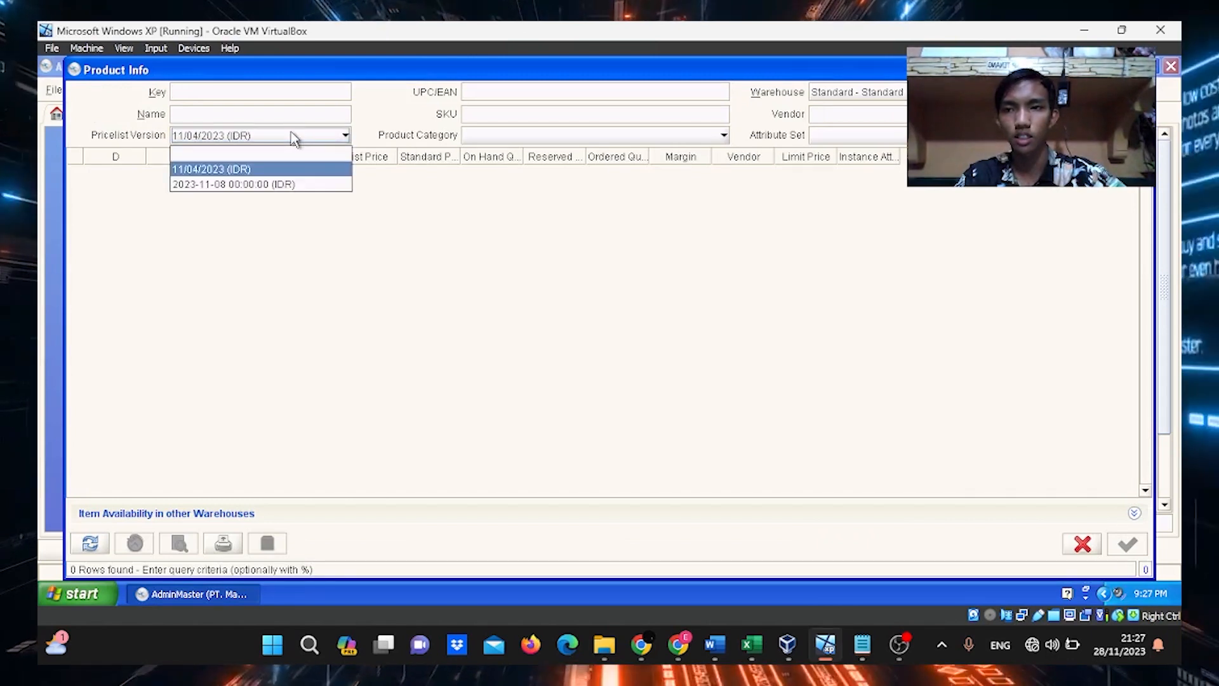
pyautogui.click(261, 185)
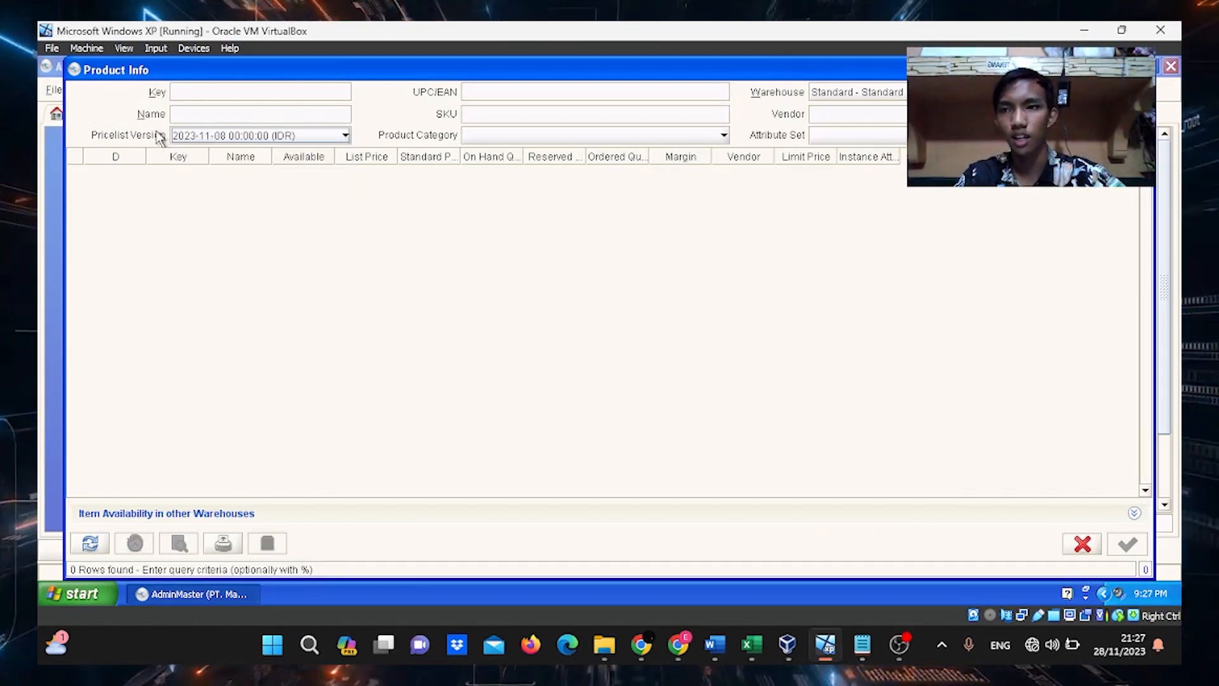
pyautogui.click(885, 95)
pyautogui.click(866, 123)
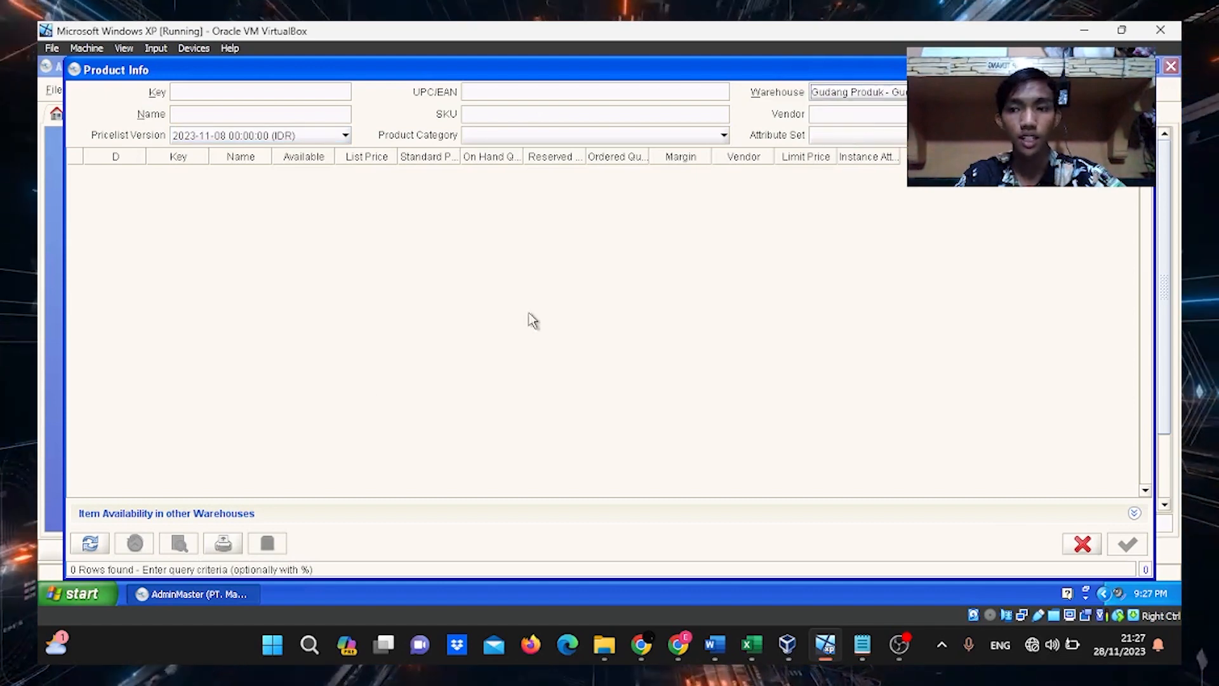
pyautogui.click(90, 544)
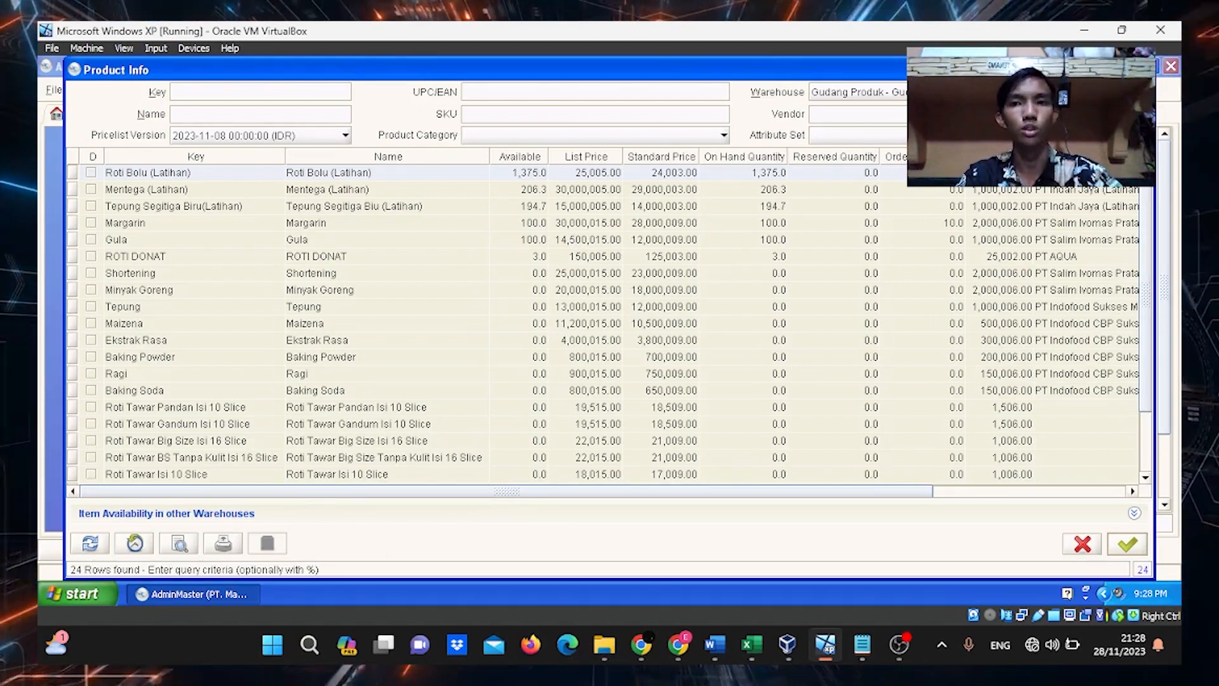
pyautogui.press('Escape')
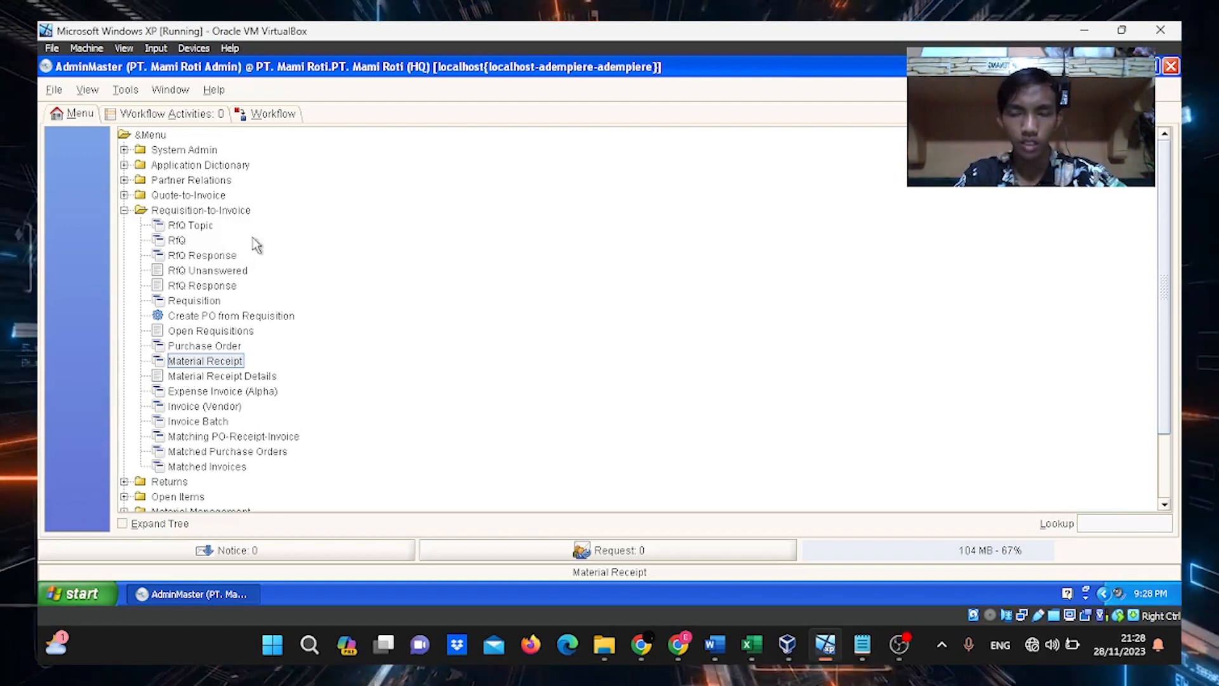
# Start a new requisition for organization Pabrik dan Gudang PT. Mami Roti with document type Purchase Requisition
pyautogui.click(185, 302)
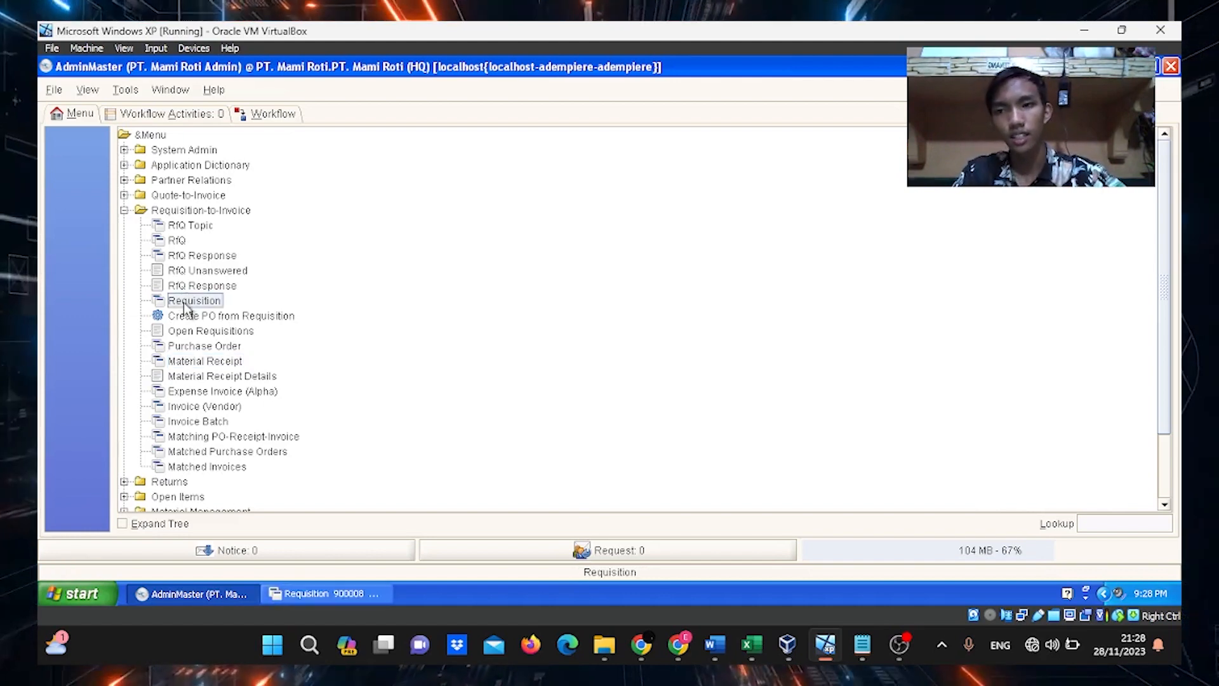
pyautogui.click(329, 594)
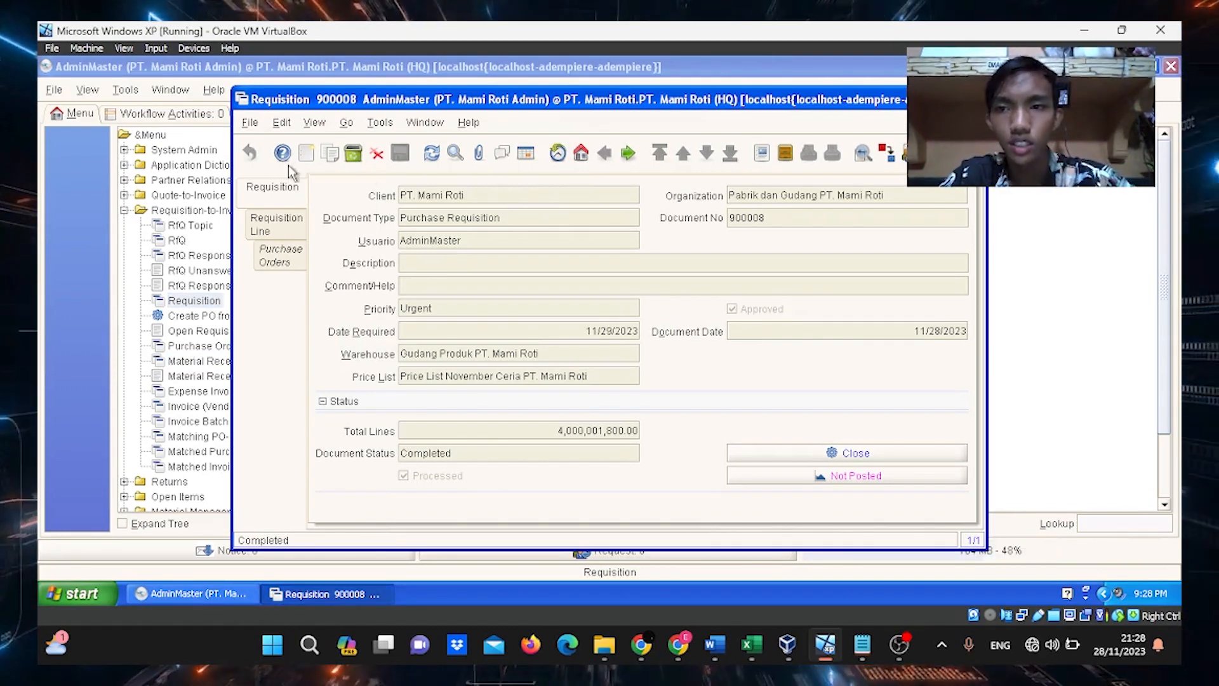
pyautogui.click(306, 152)
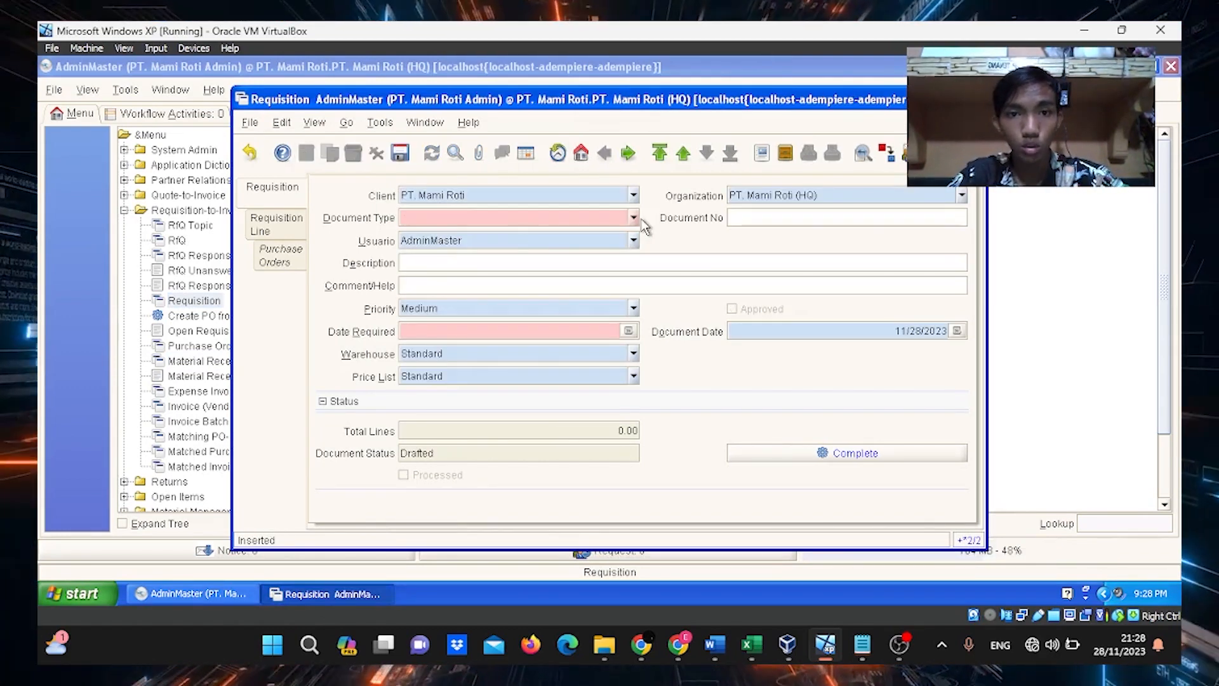
pyautogui.click(962, 196)
pyautogui.click(860, 259)
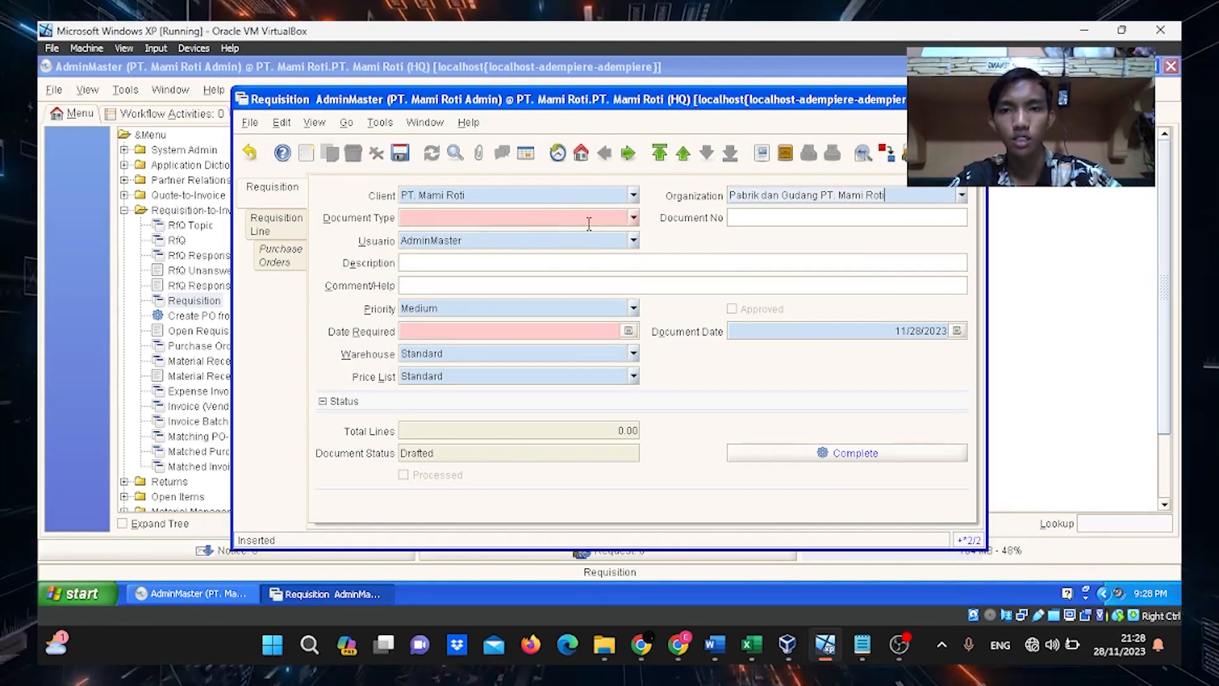
pyautogui.click(634, 217)
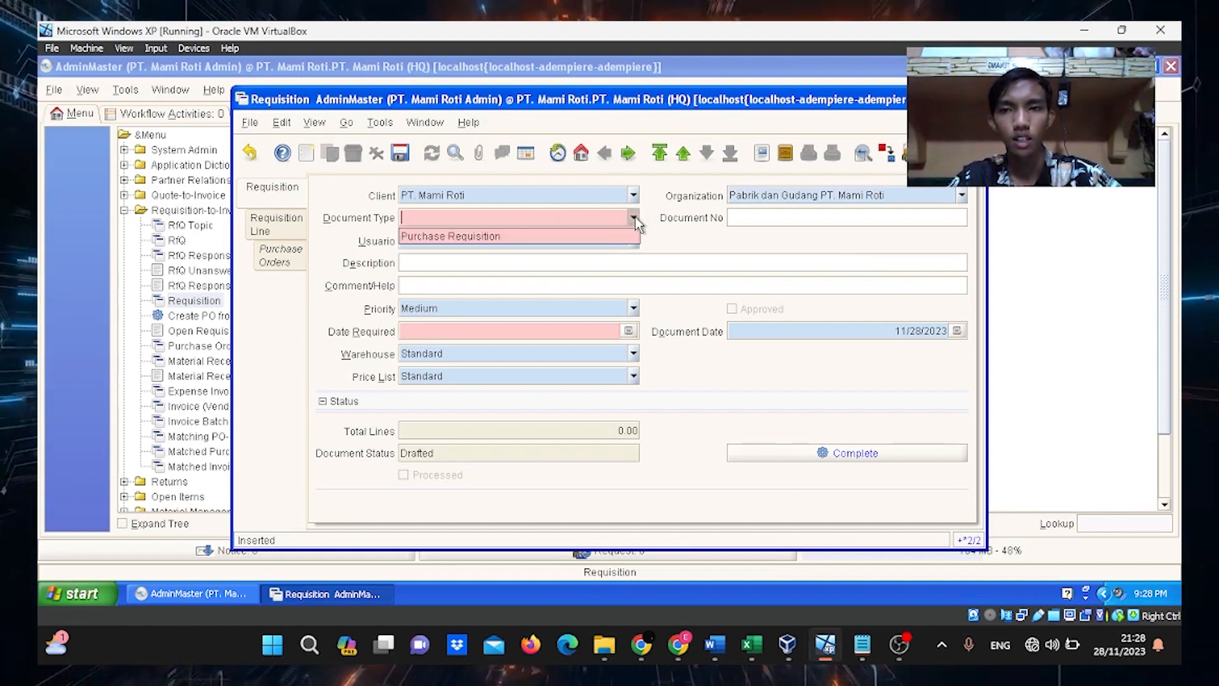
pyautogui.click(576, 236)
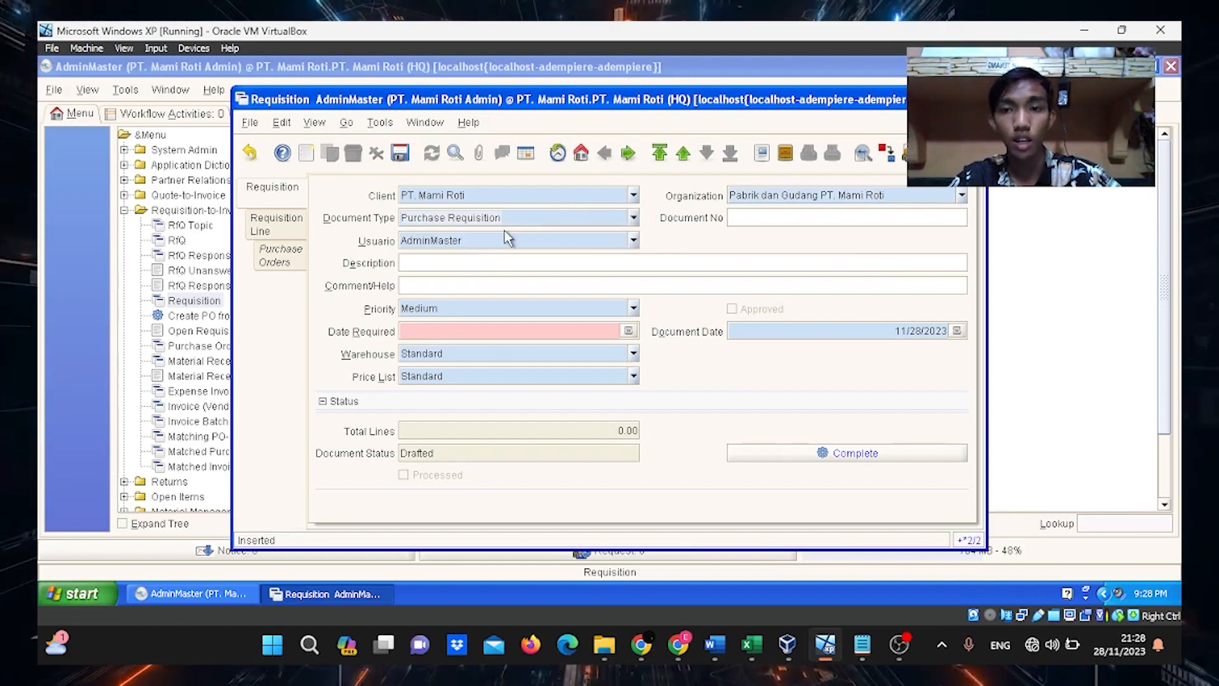
# Set the required date to 11/29/2023, the warehouse to Gudang Produk and the price list to Price List November Ceria, and save the requisition
pyautogui.click(629, 331)
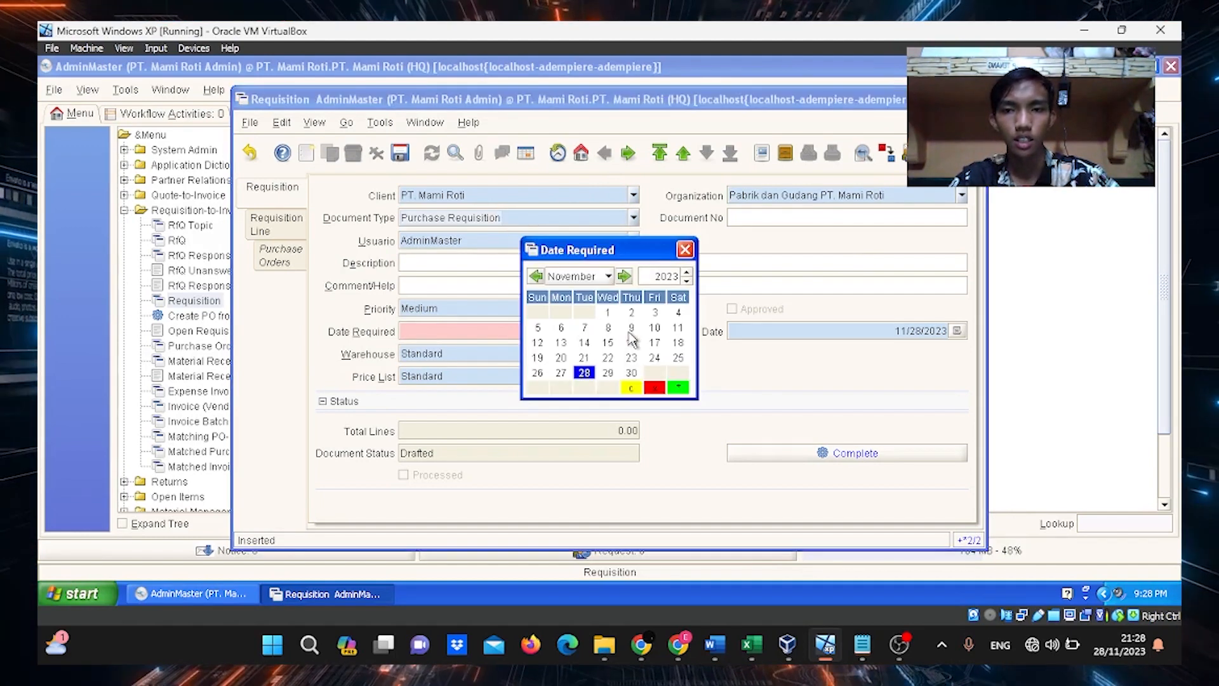
pyautogui.doubleClick(608, 373)
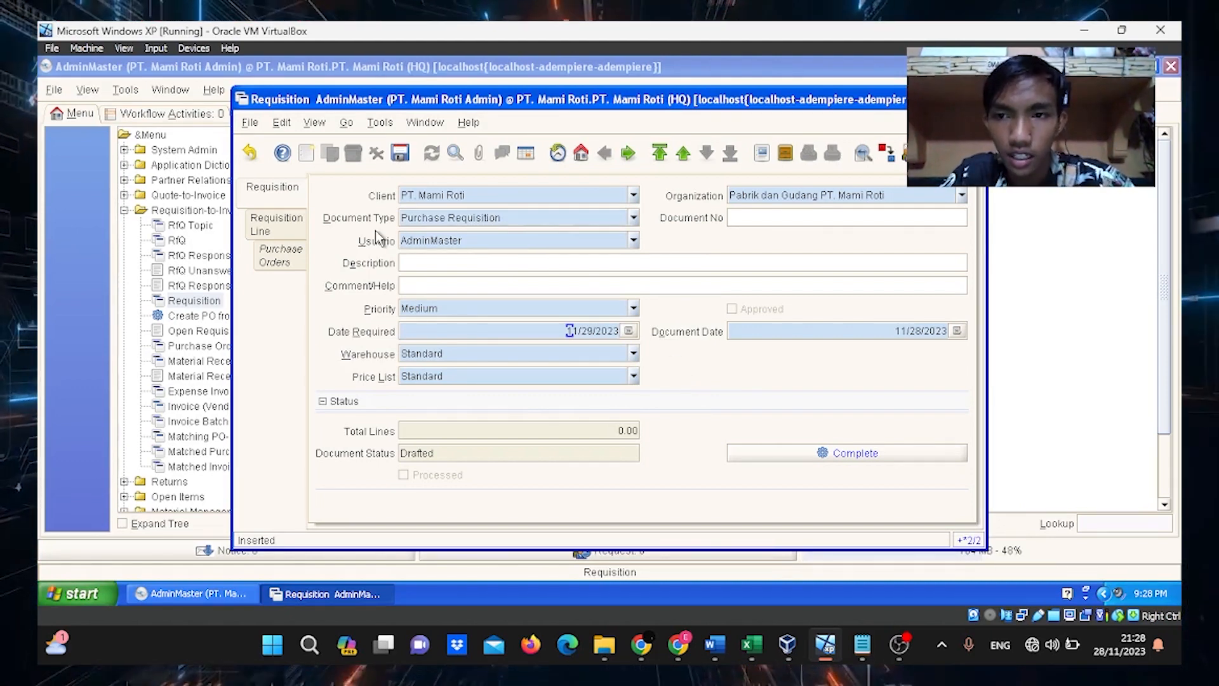
pyautogui.click(635, 355)
pyautogui.click(557, 367)
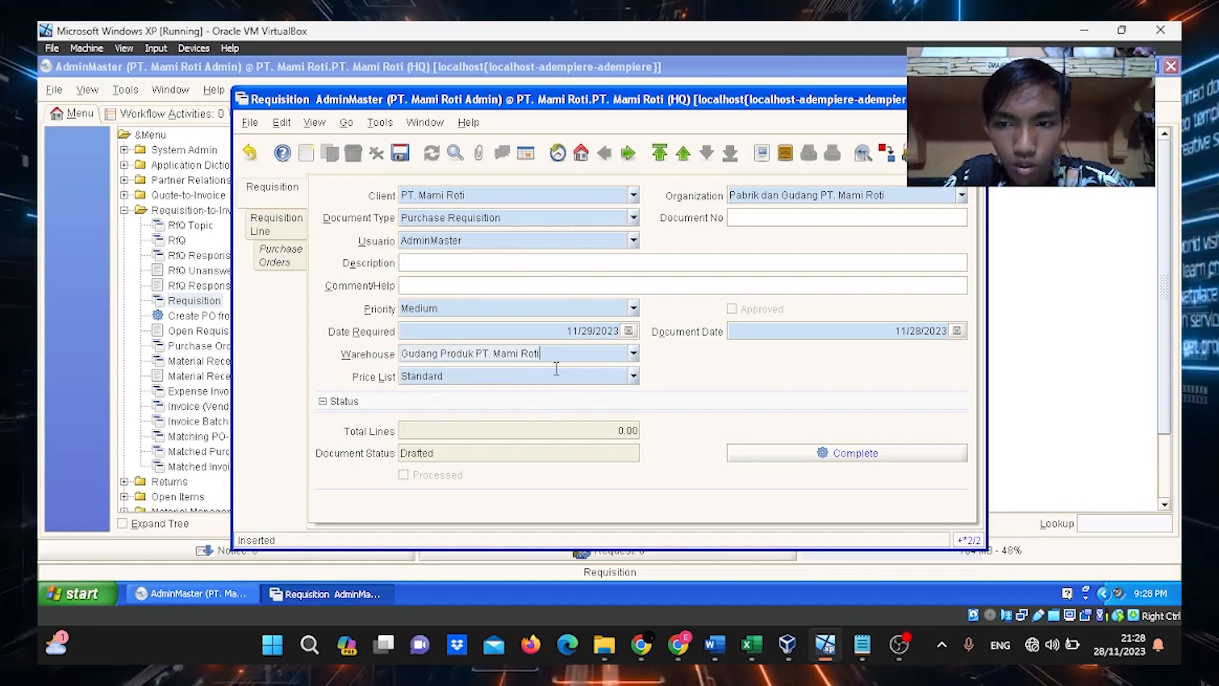
pyautogui.click(634, 377)
pyautogui.click(590, 391)
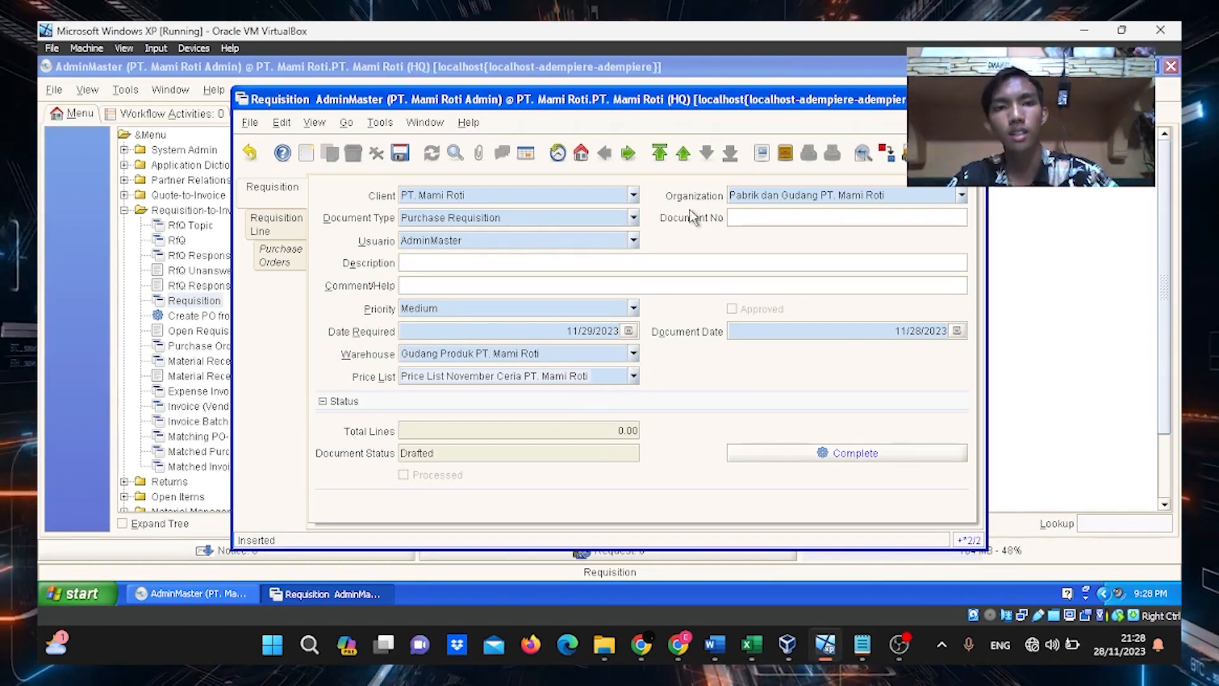
pyautogui.click(402, 155)
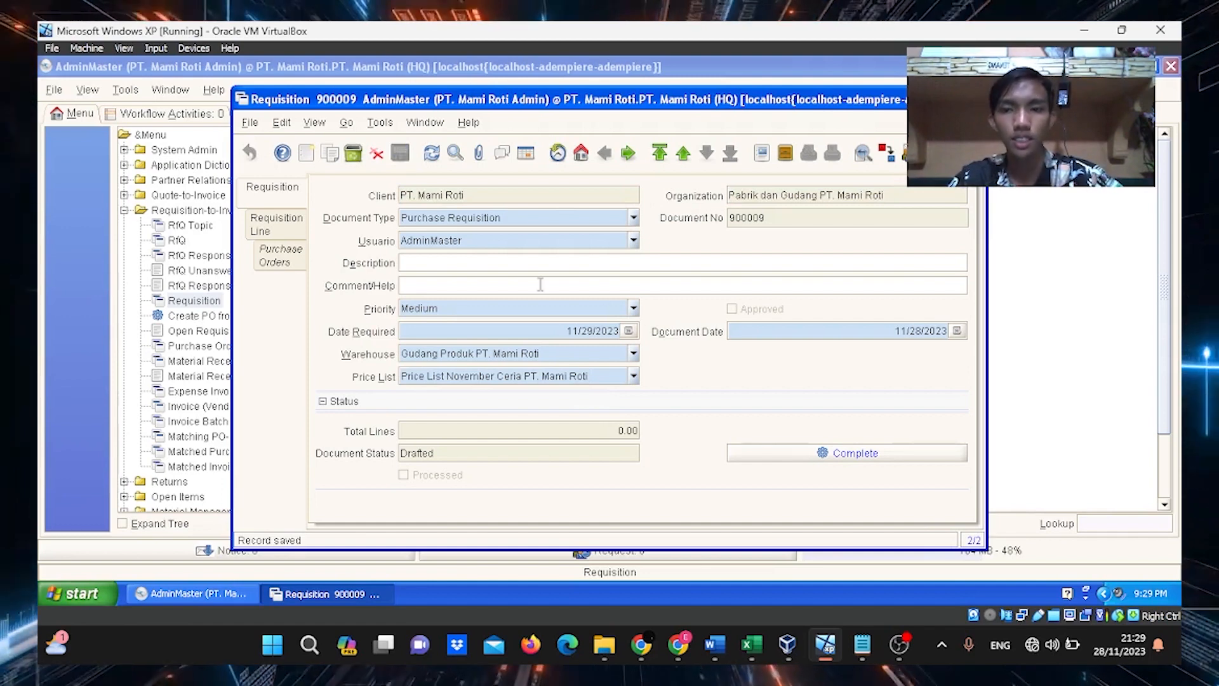
# Begin a requisition line and assign PT Indofood Sukses Makmur, Tbk as its business partner
pyautogui.click(275, 226)
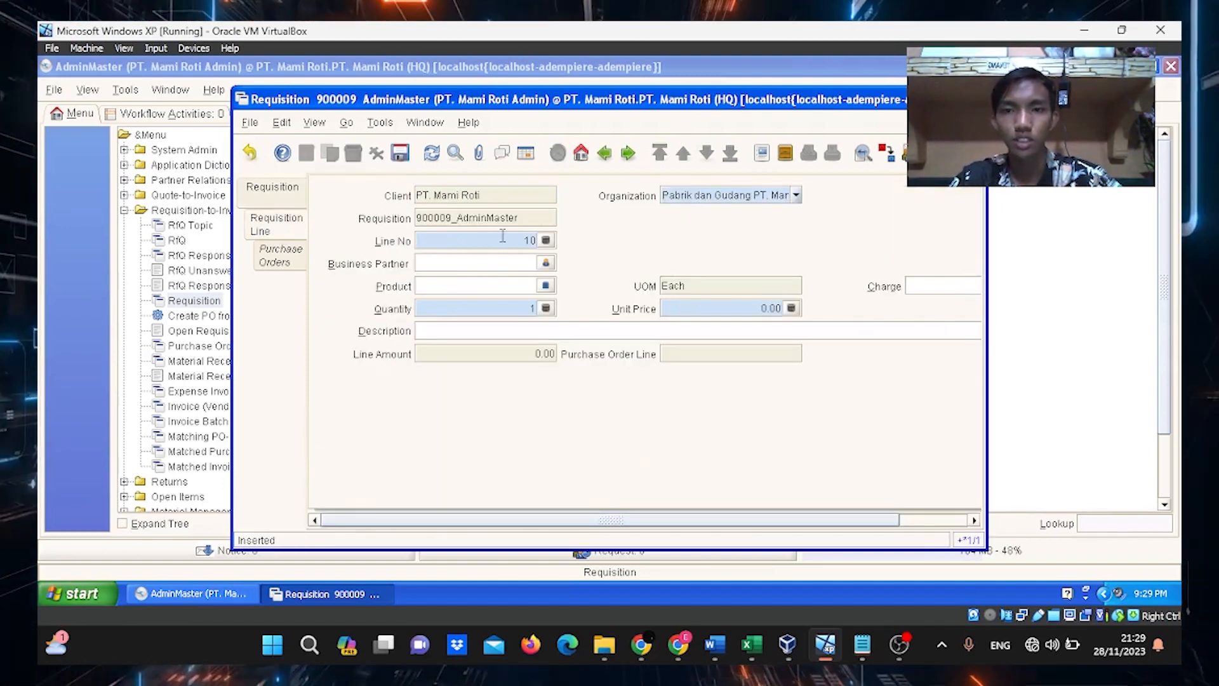
pyautogui.click(546, 264)
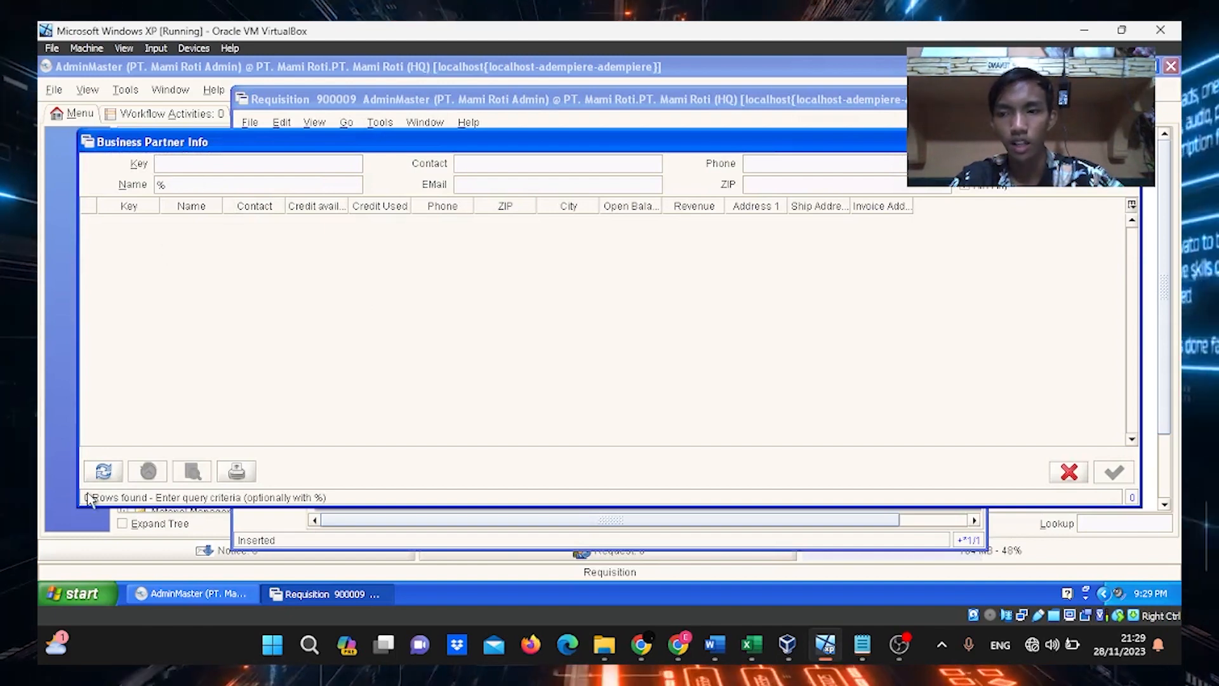
pyautogui.click(103, 472)
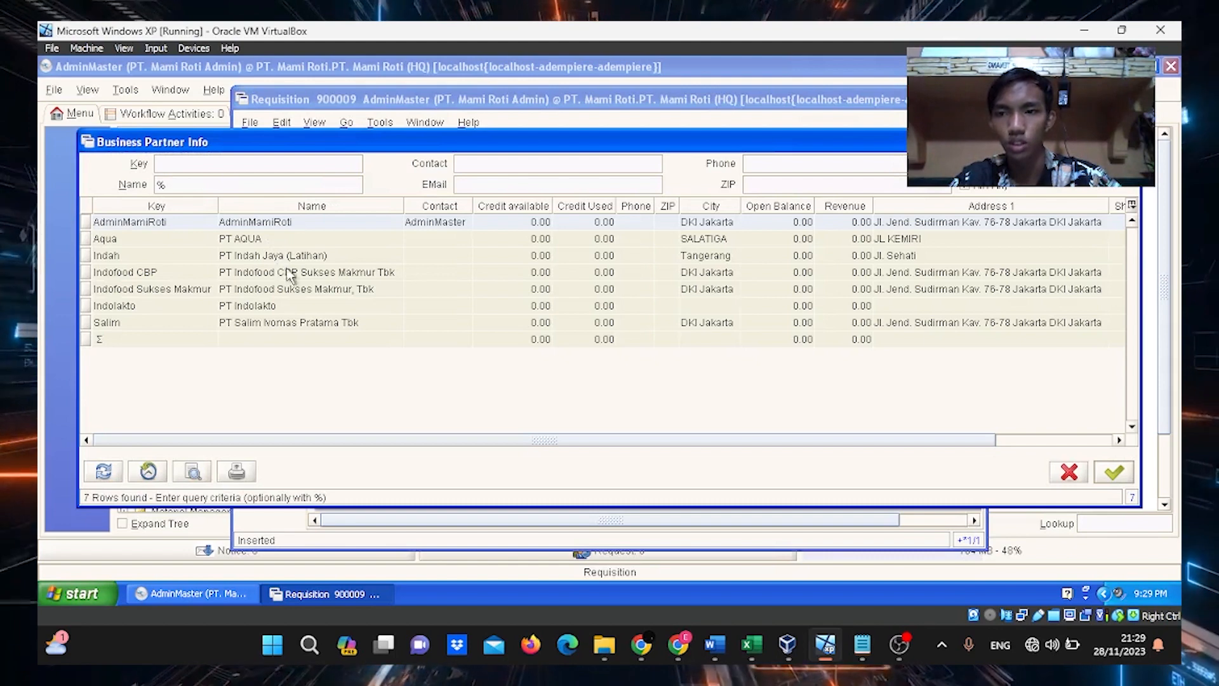
pyautogui.doubleClick(284, 290)
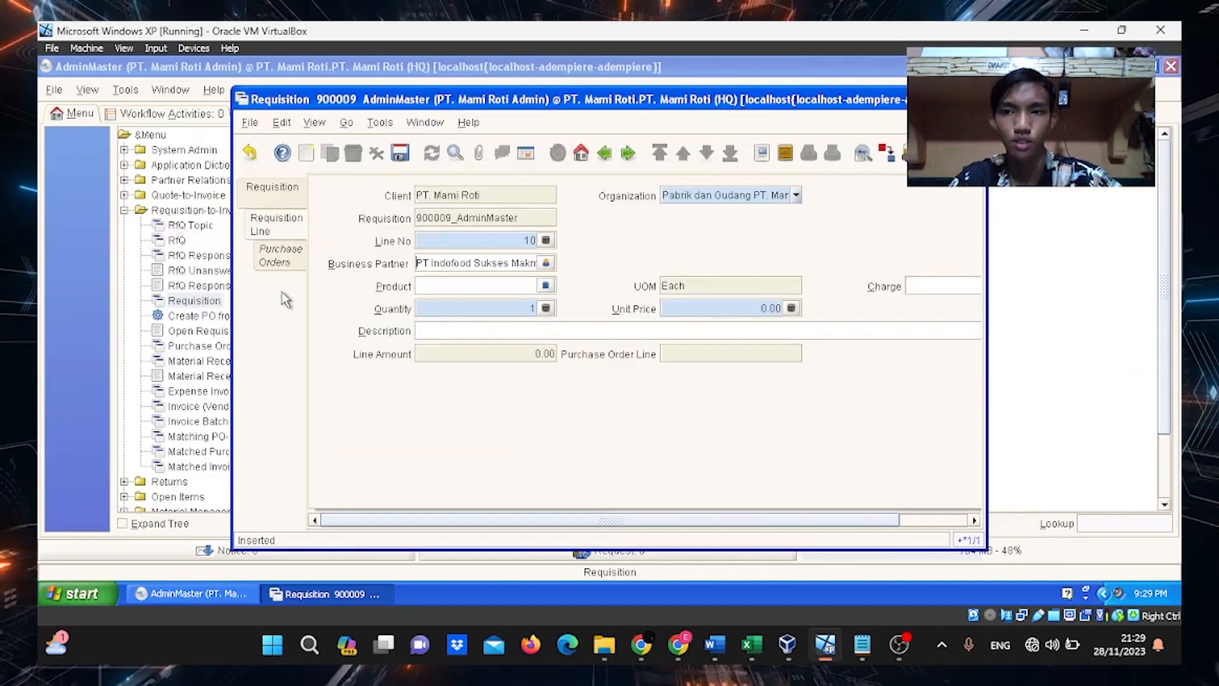
# Choose Tepung as the requisition line's product from pricelist version 2023-11-08 and warehouse Gudang Produk
pyautogui.click(544, 284)
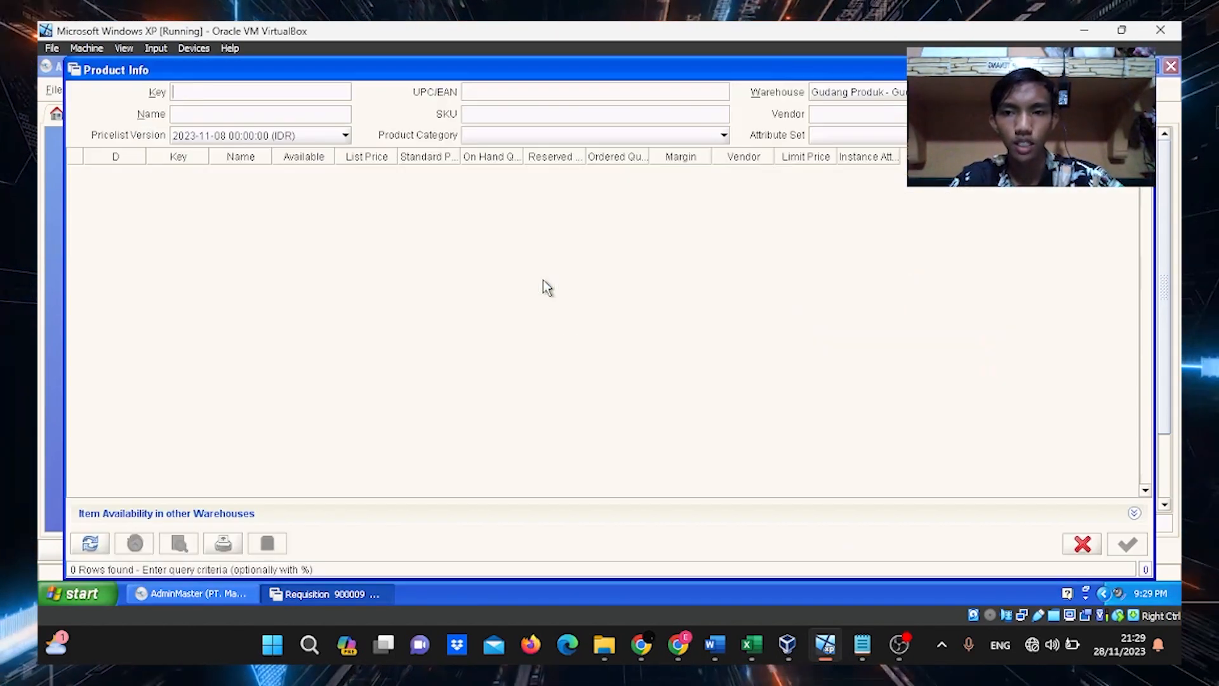
pyautogui.click(254, 137)
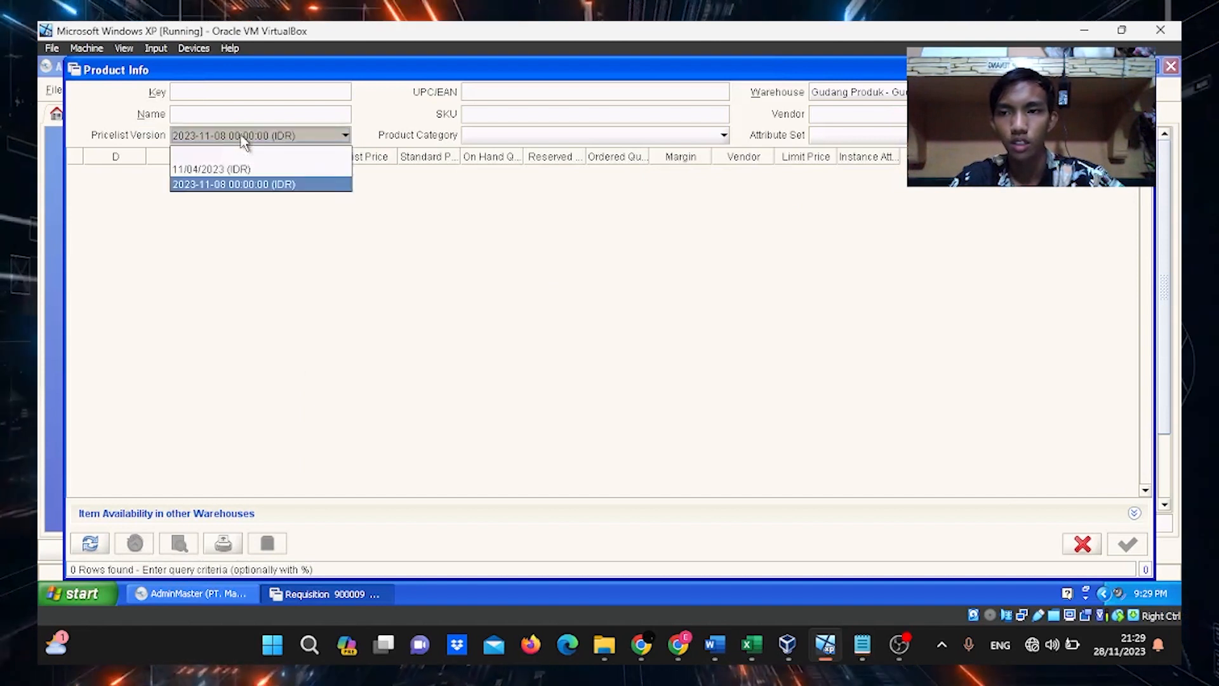
pyautogui.click(265, 185)
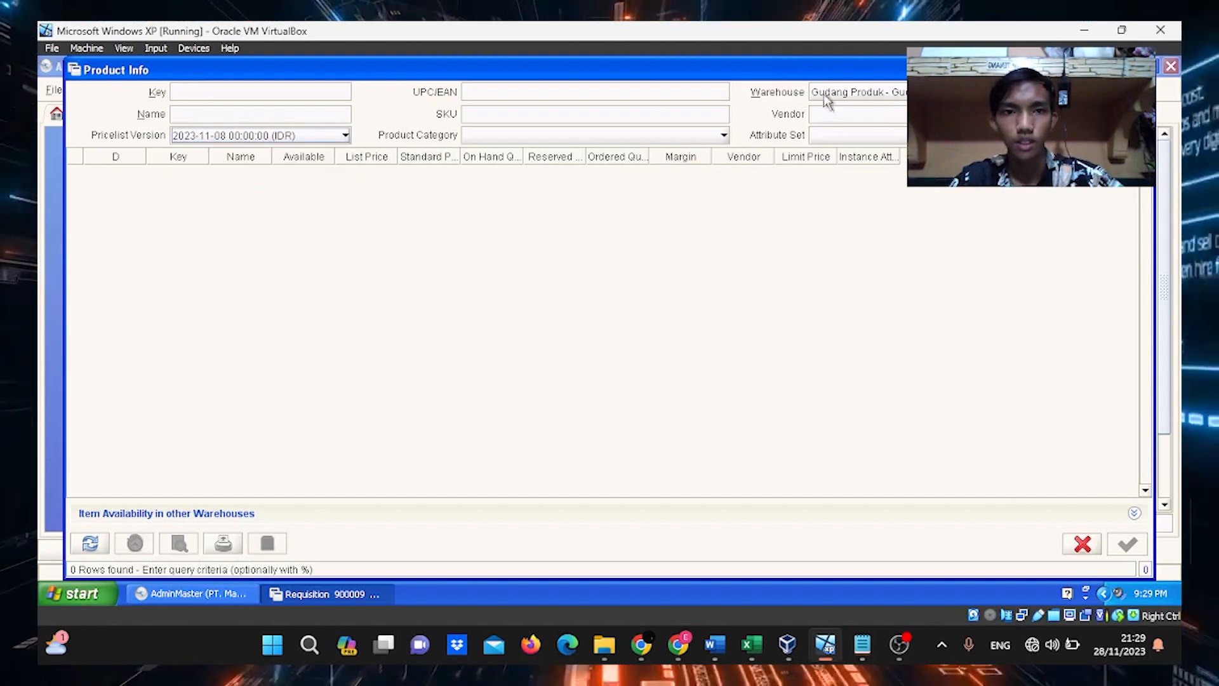
pyautogui.click(847, 94)
pyautogui.click(843, 128)
pyautogui.click(843, 135)
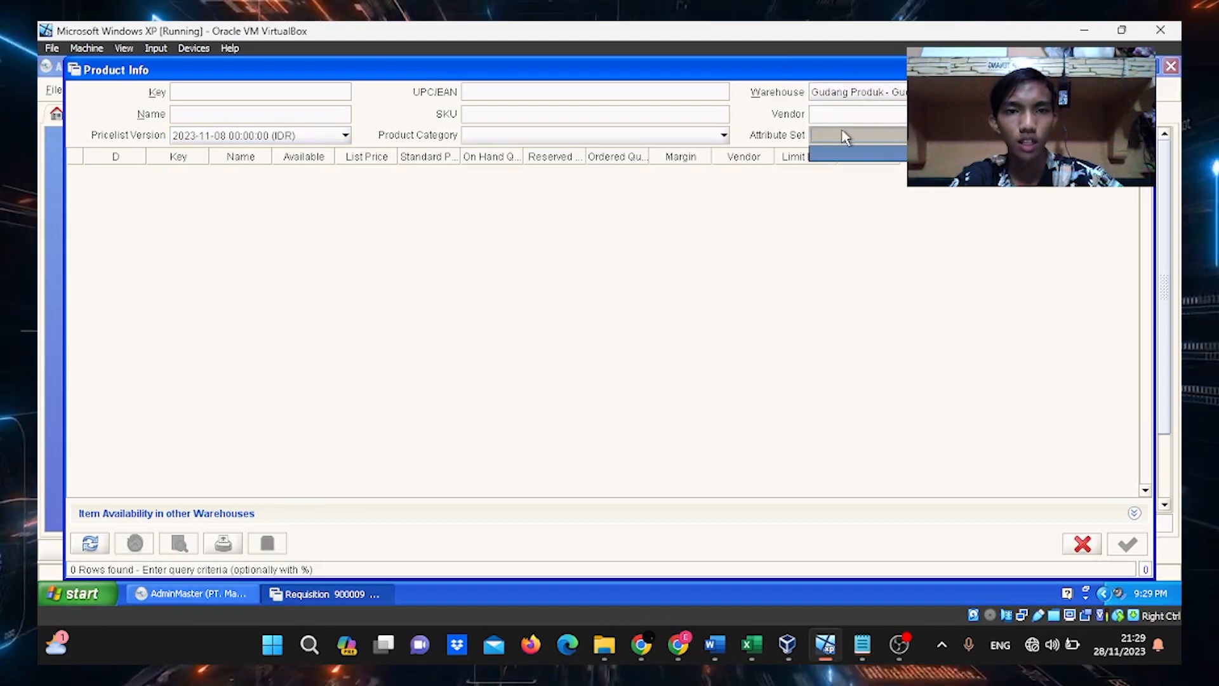
pyautogui.click(93, 544)
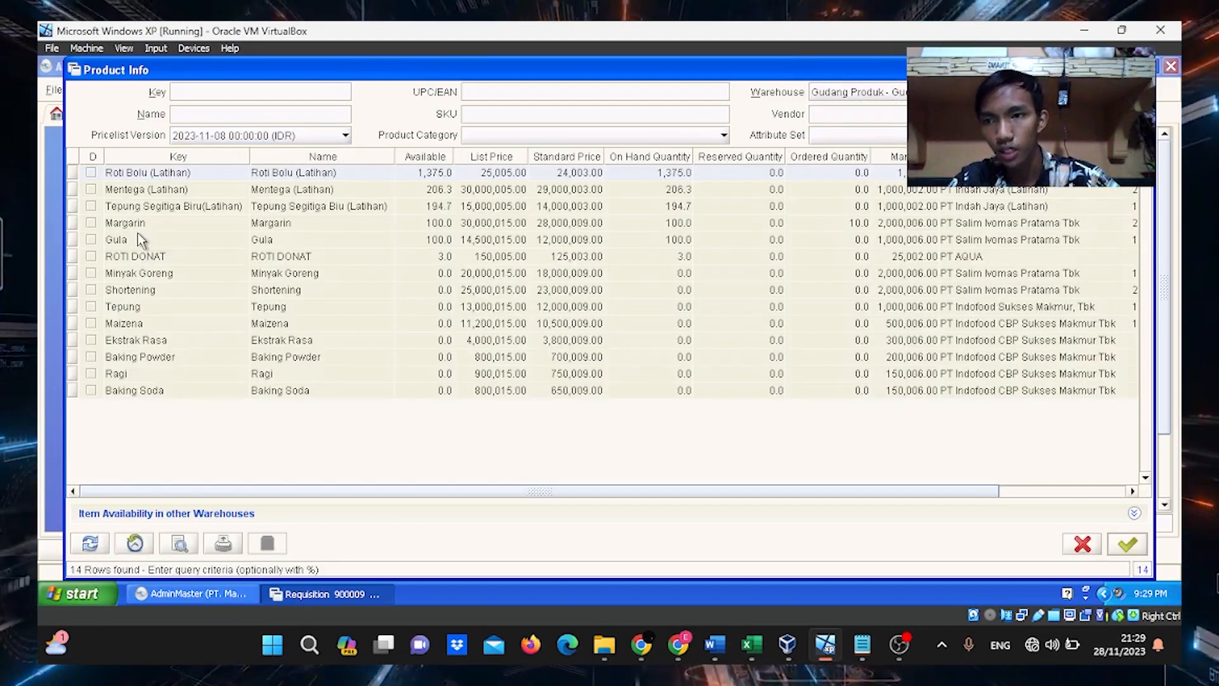
pyautogui.doubleClick(133, 306)
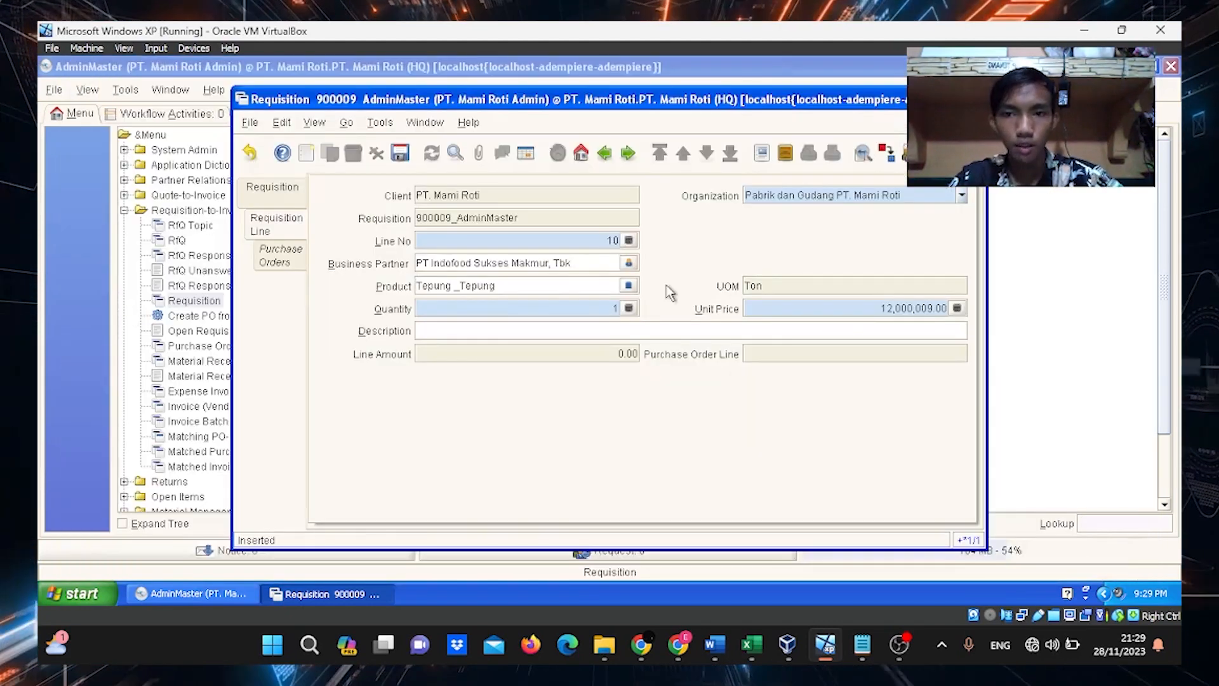
# Set the Tepung line's quantity to 100 and save the line
pyautogui.click(598, 313)
pyautogui.write('00')
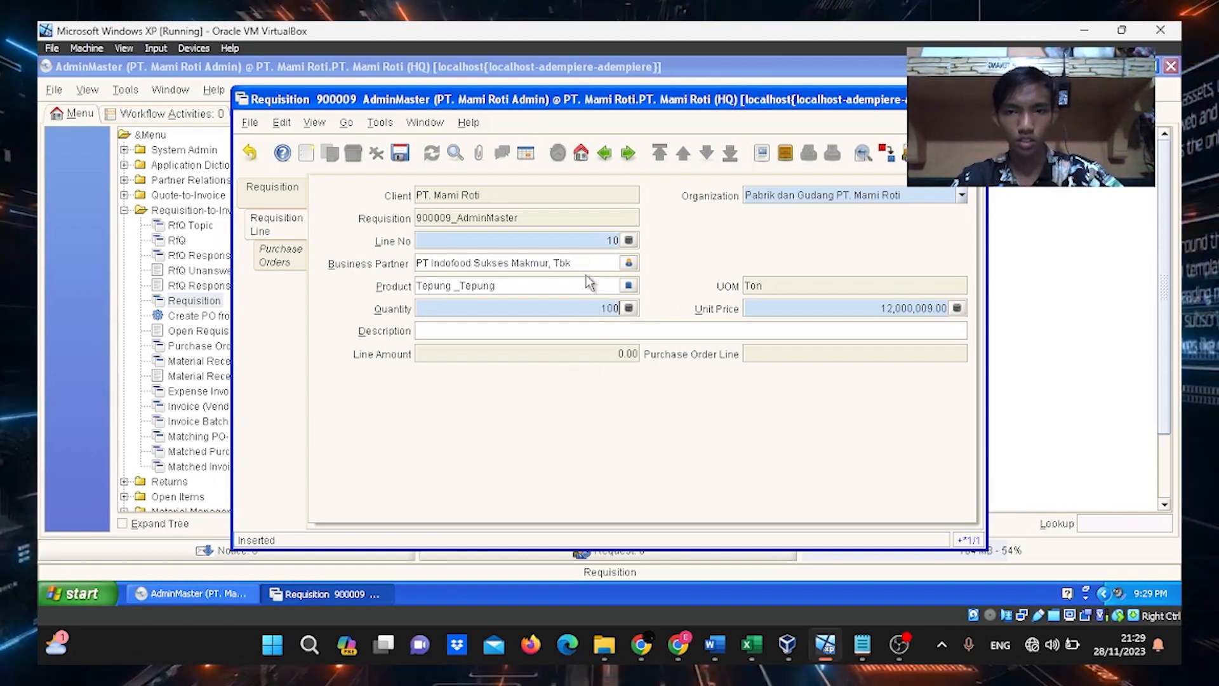
pyautogui.click(572, 244)
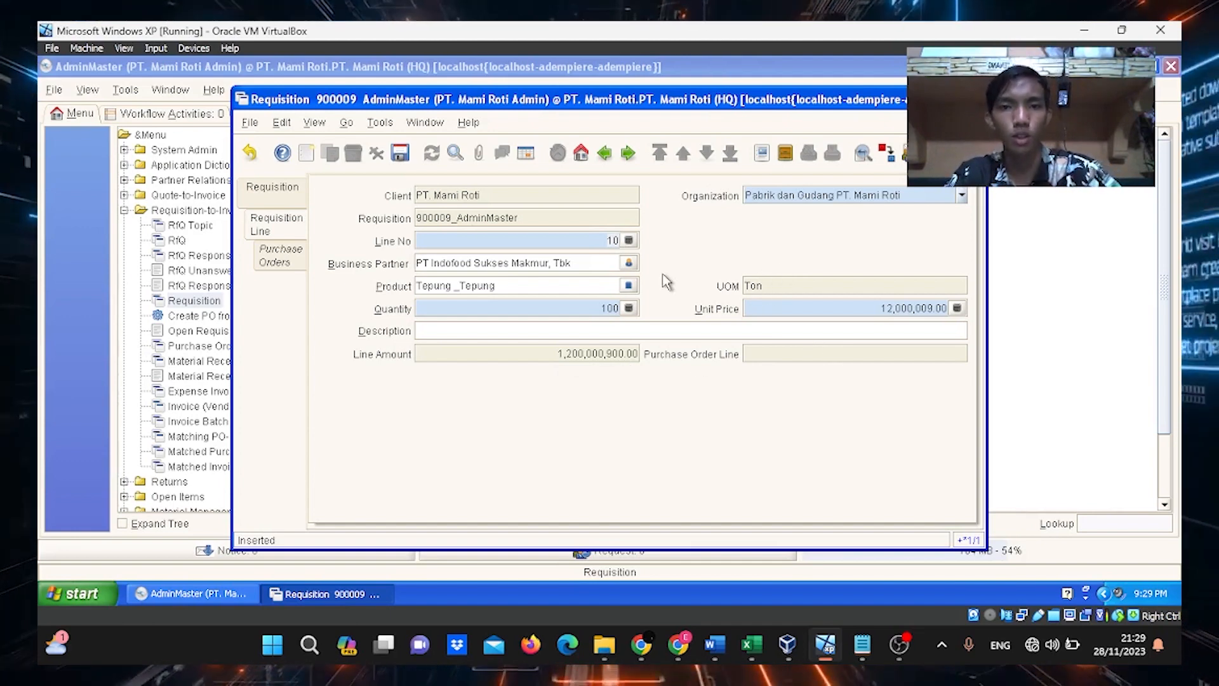
pyautogui.click(410, 154)
# Complete the requisition with the Complete document action and close its window
pyautogui.click(282, 197)
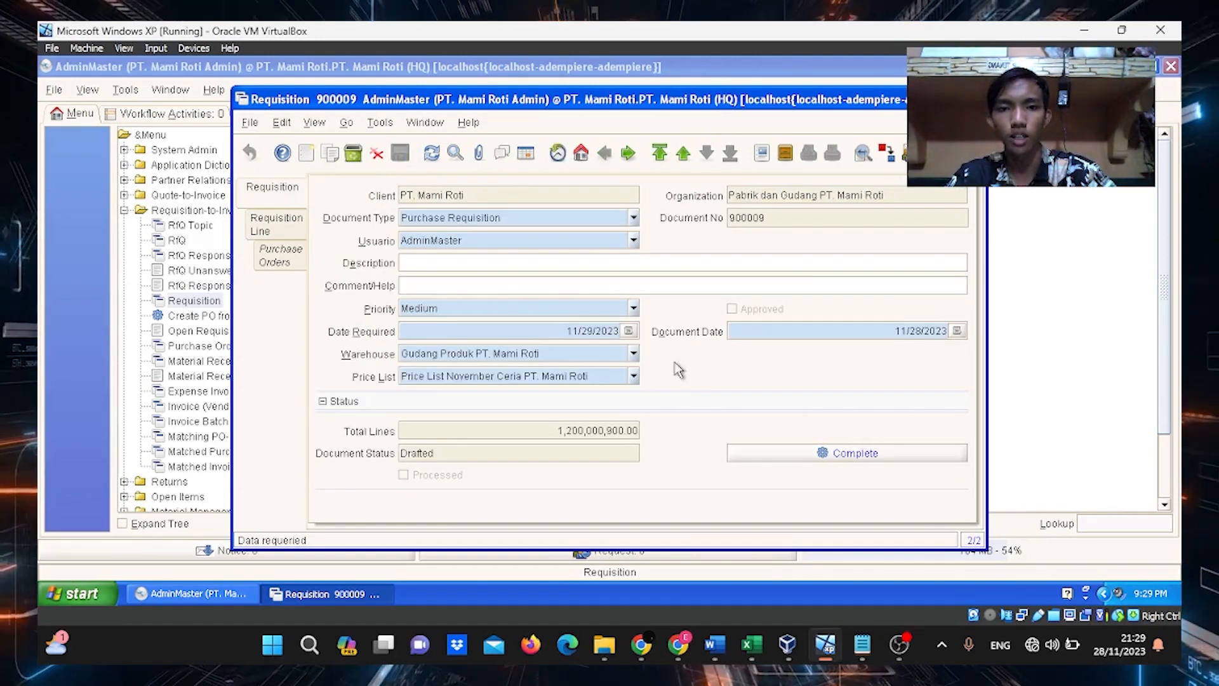
pyautogui.click(825, 456)
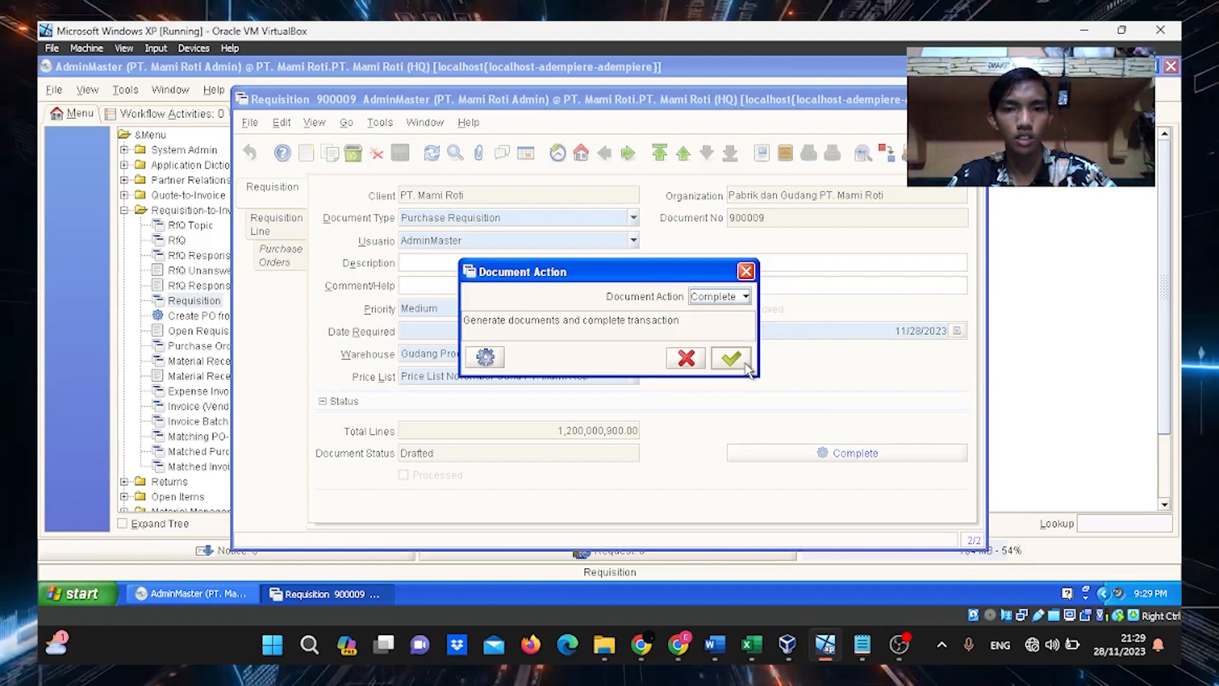
pyautogui.click(731, 359)
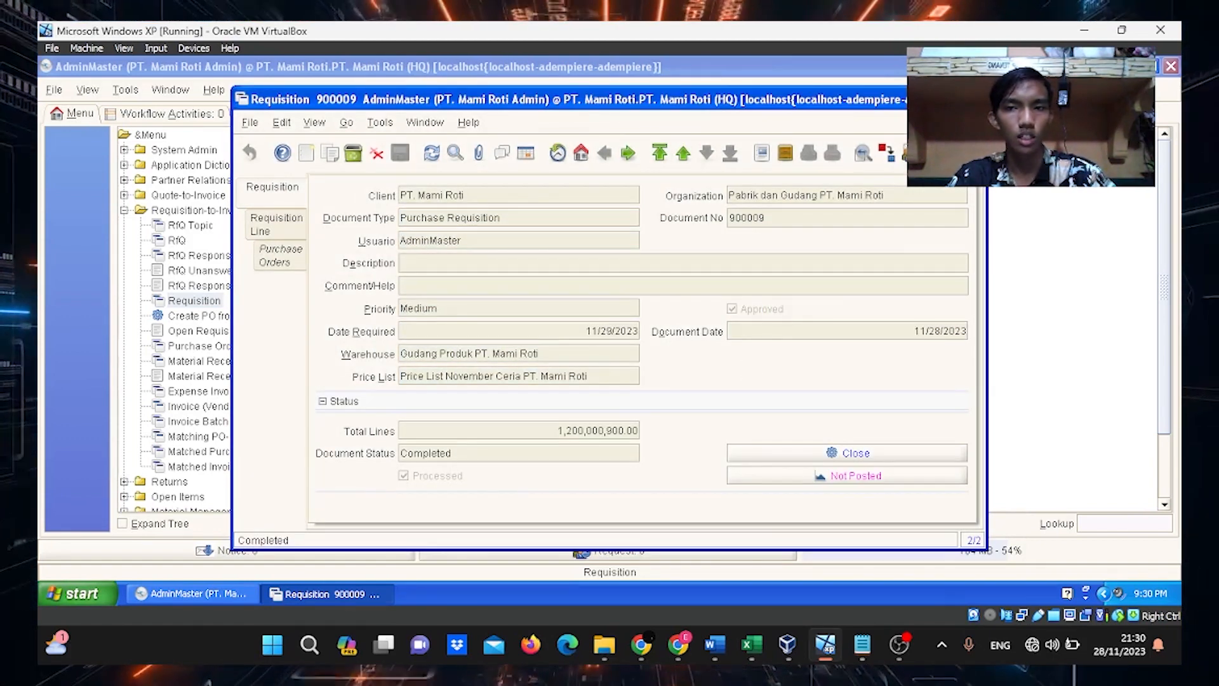
pyautogui.click(975, 99)
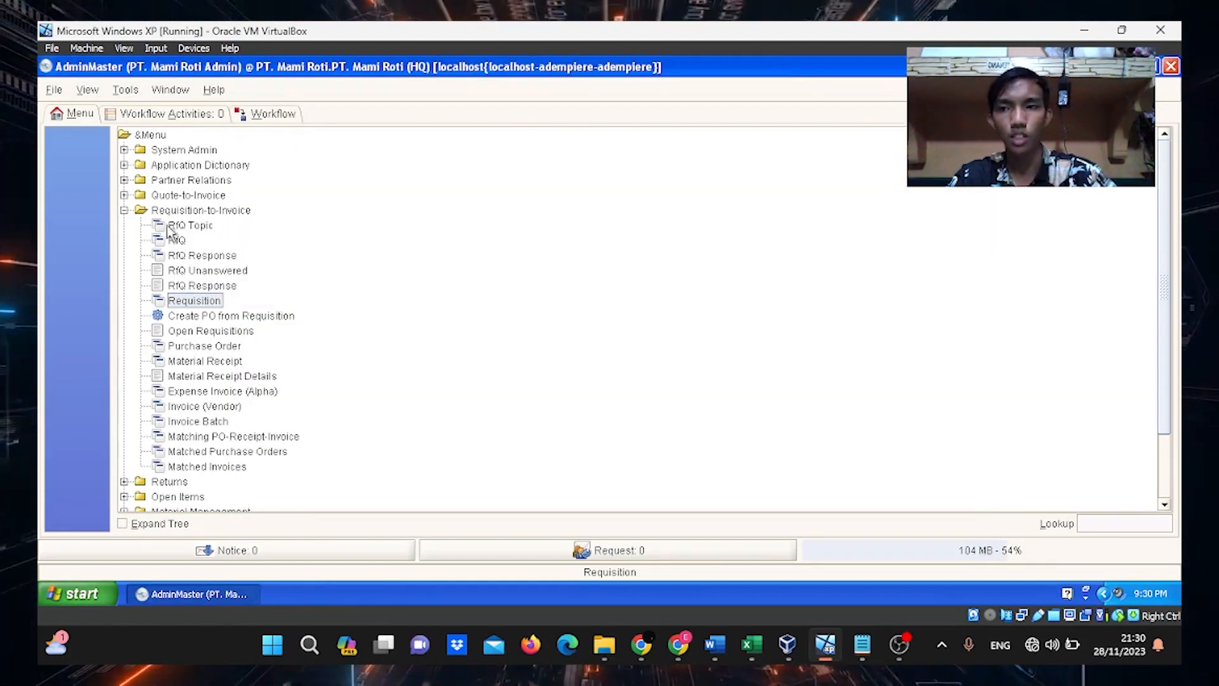
# Open the Open Requisitions report parameters and set the warehouse to Gudang Produk PT. Mami Roti
pyautogui.click(219, 330)
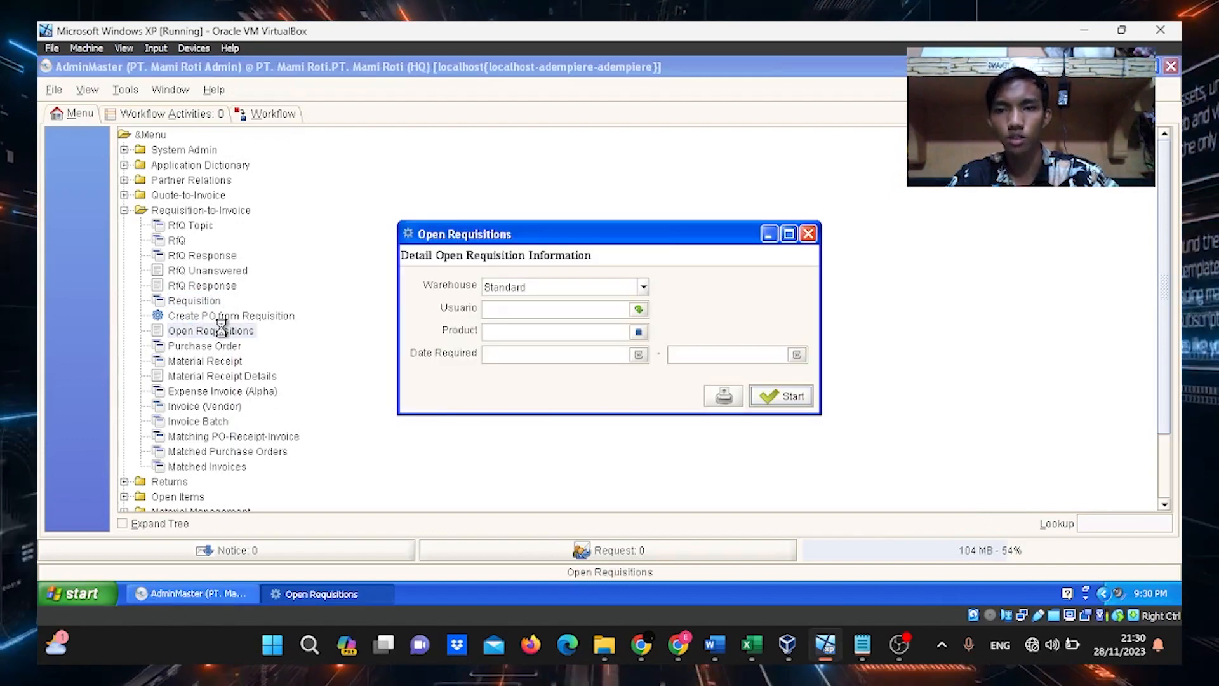
pyautogui.click(644, 287)
pyautogui.click(611, 320)
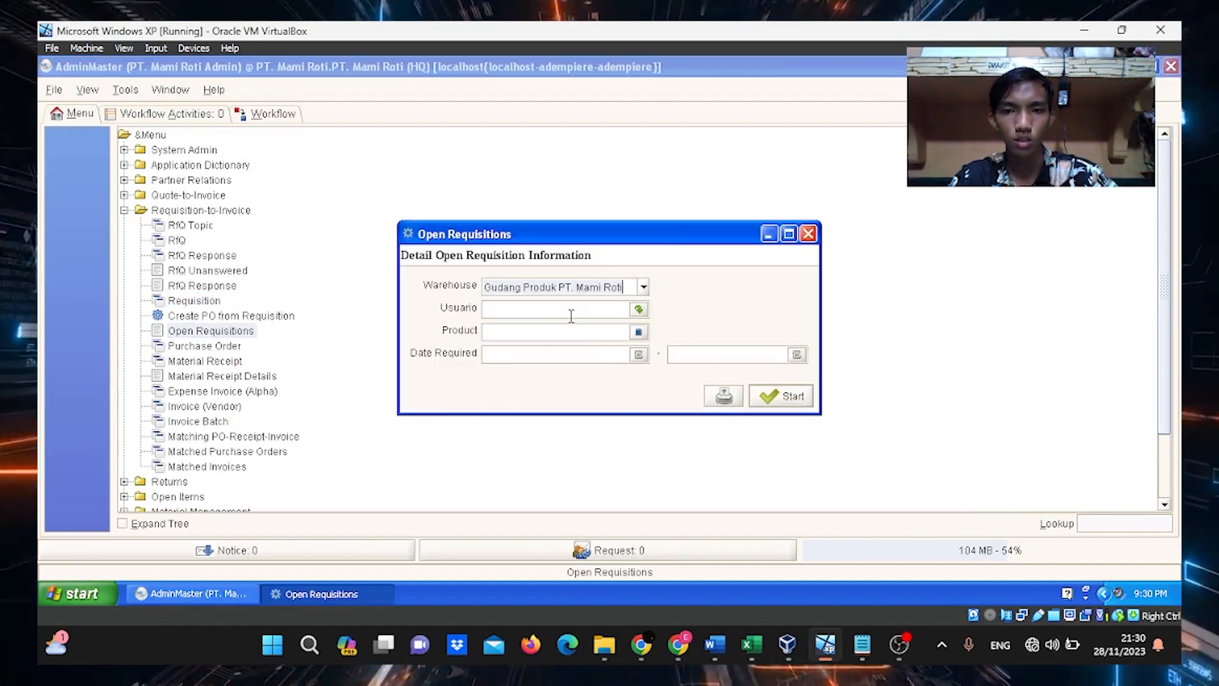
# Filter the report to product Tepung from pricelist version 2023-11-08 and warehouse Gudang Produk, and review the Open Requisitions report
pyautogui.click(638, 331)
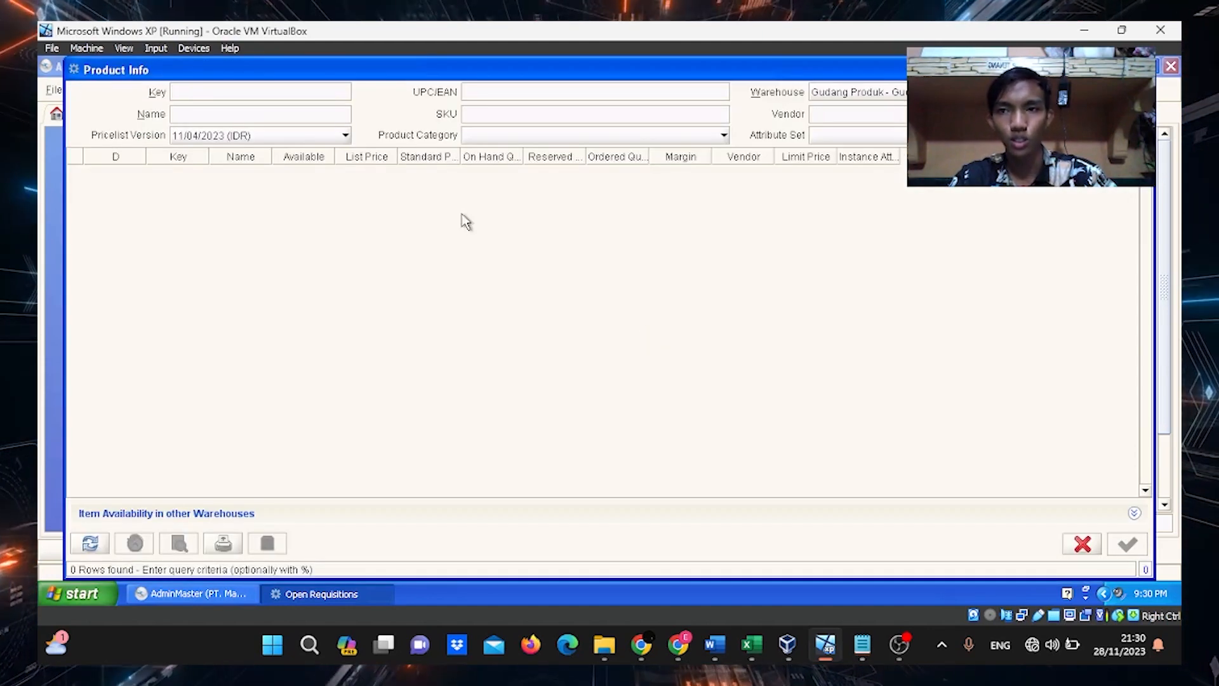
pyautogui.click(289, 139)
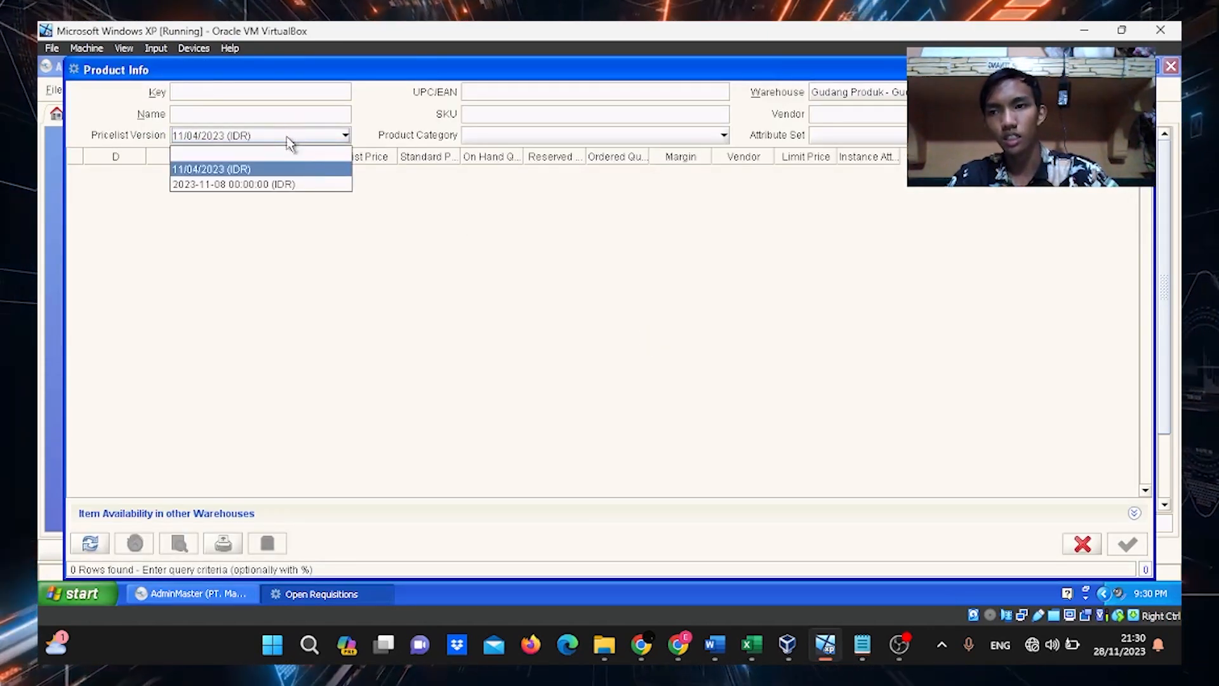
pyautogui.click(309, 188)
pyautogui.click(990, 92)
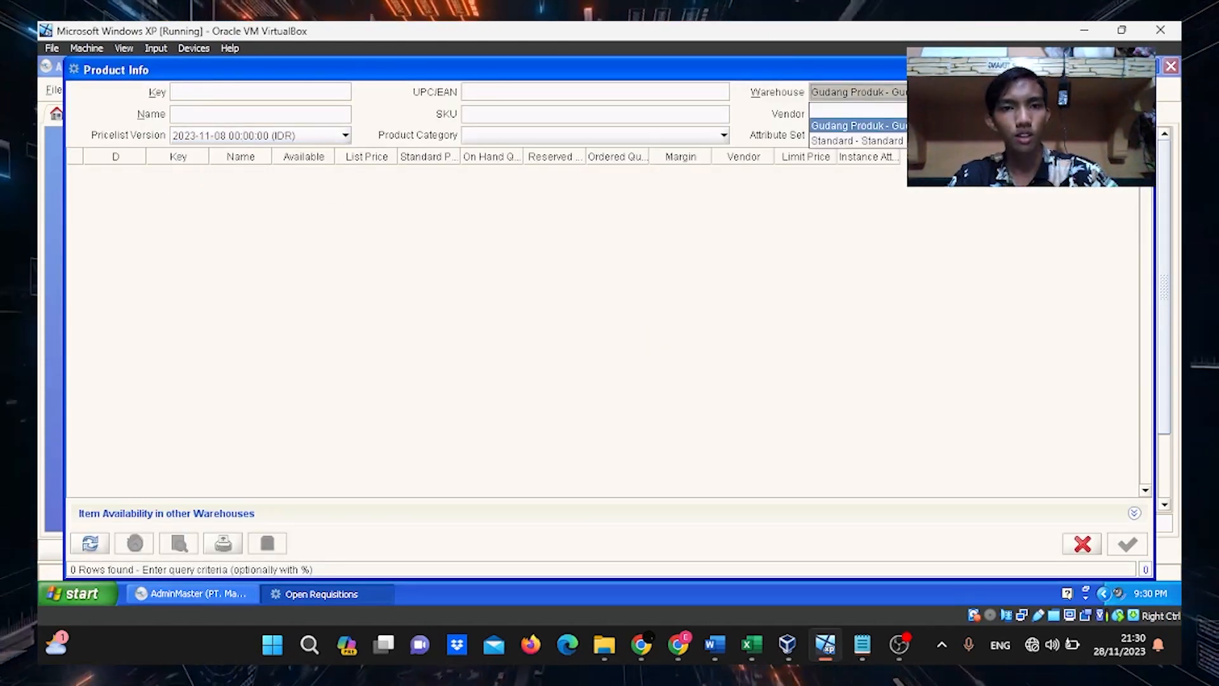
pyautogui.click(882, 127)
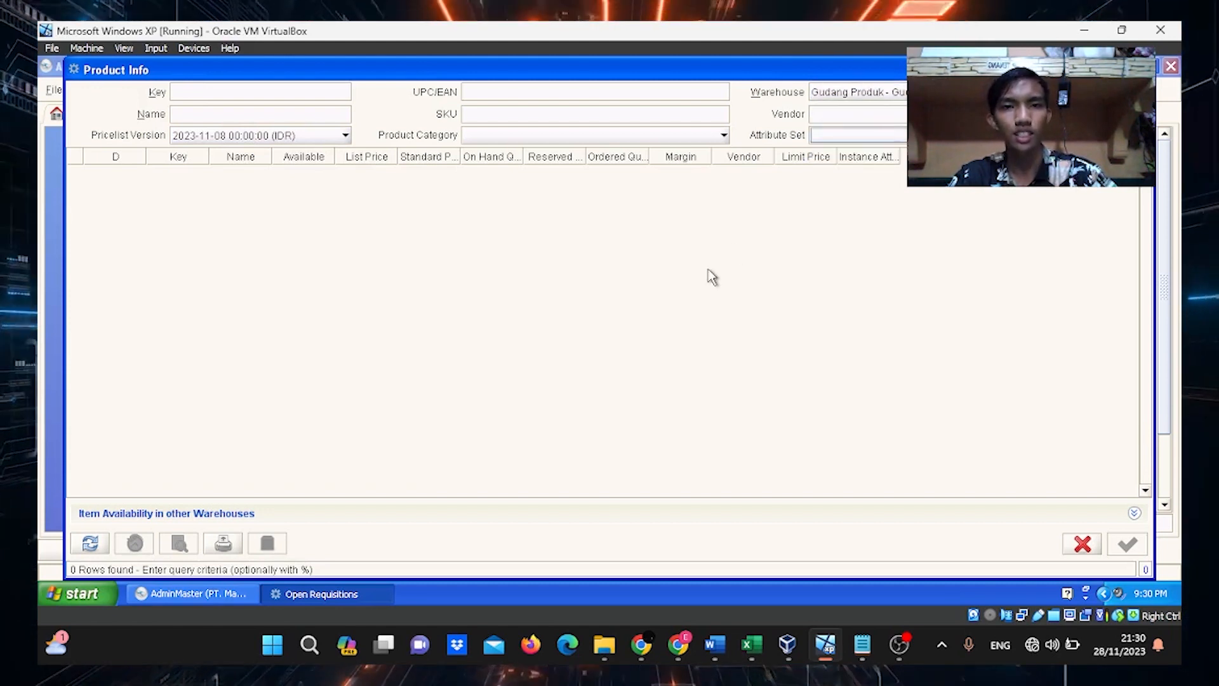
pyautogui.click(92, 544)
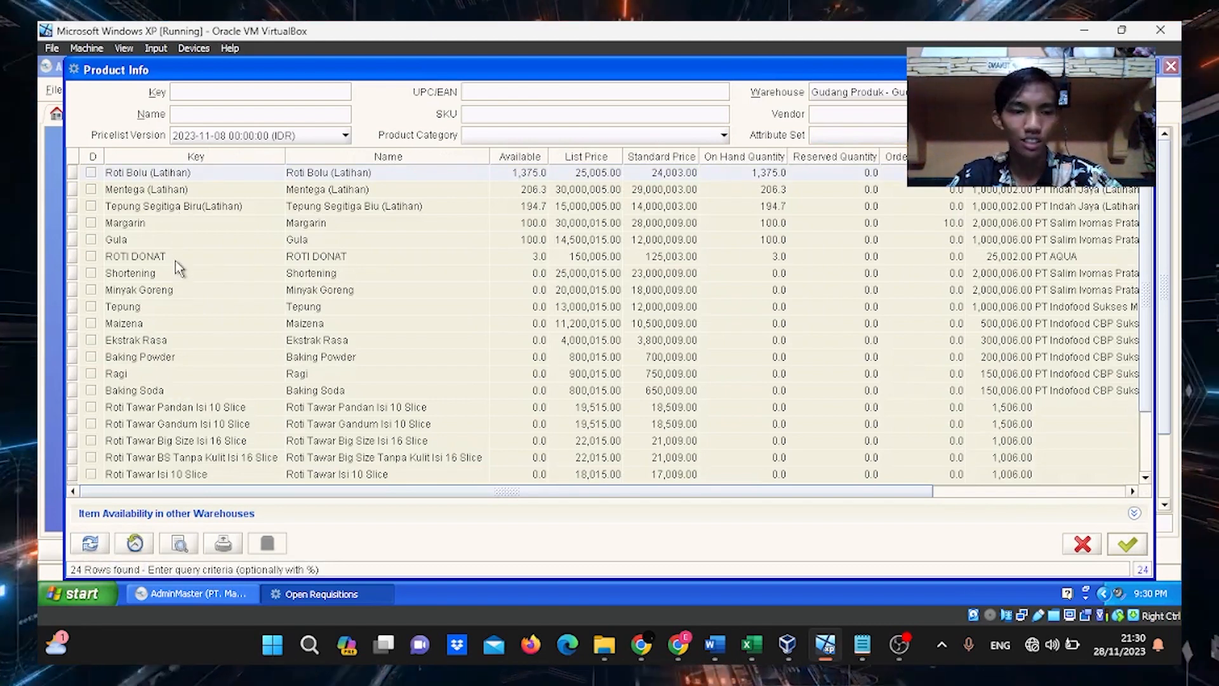
pyautogui.click(127, 313)
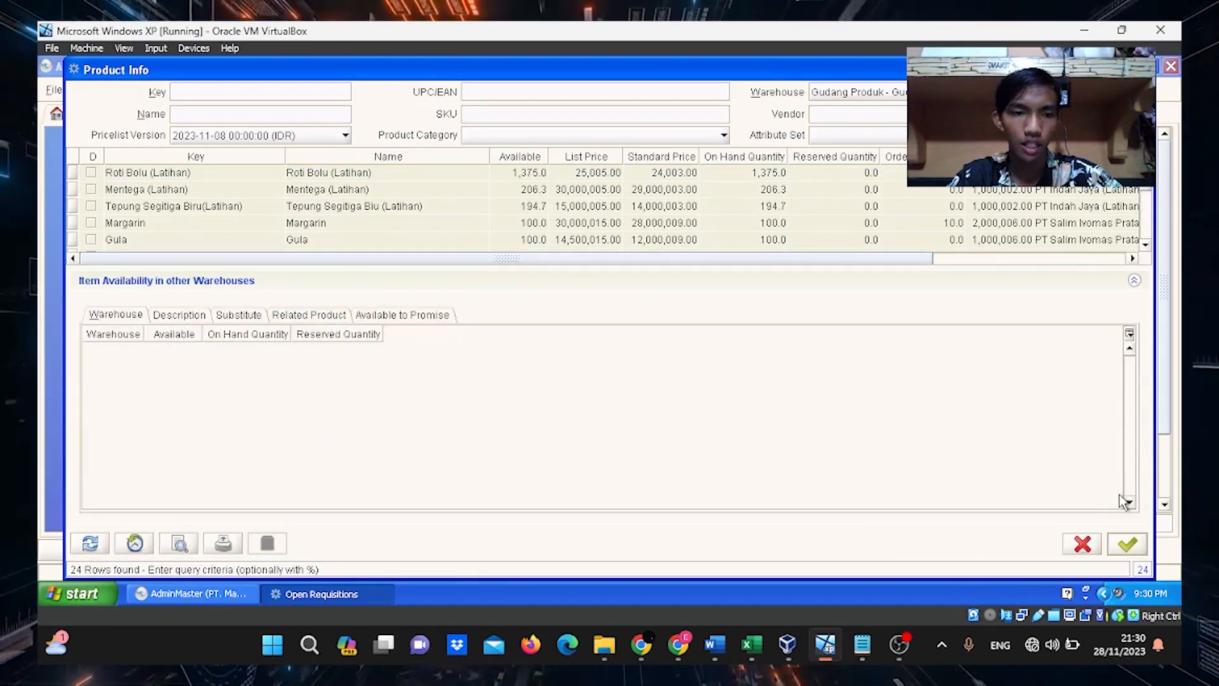
pyautogui.click(1123, 544)
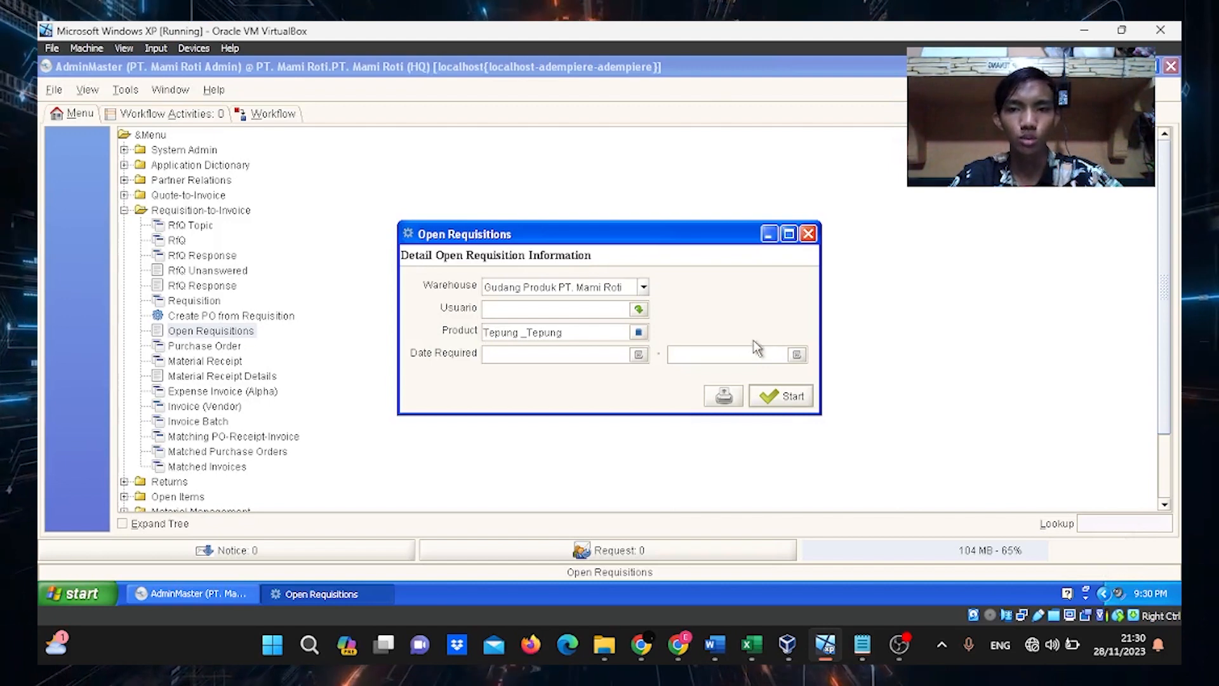
pyautogui.click(781, 398)
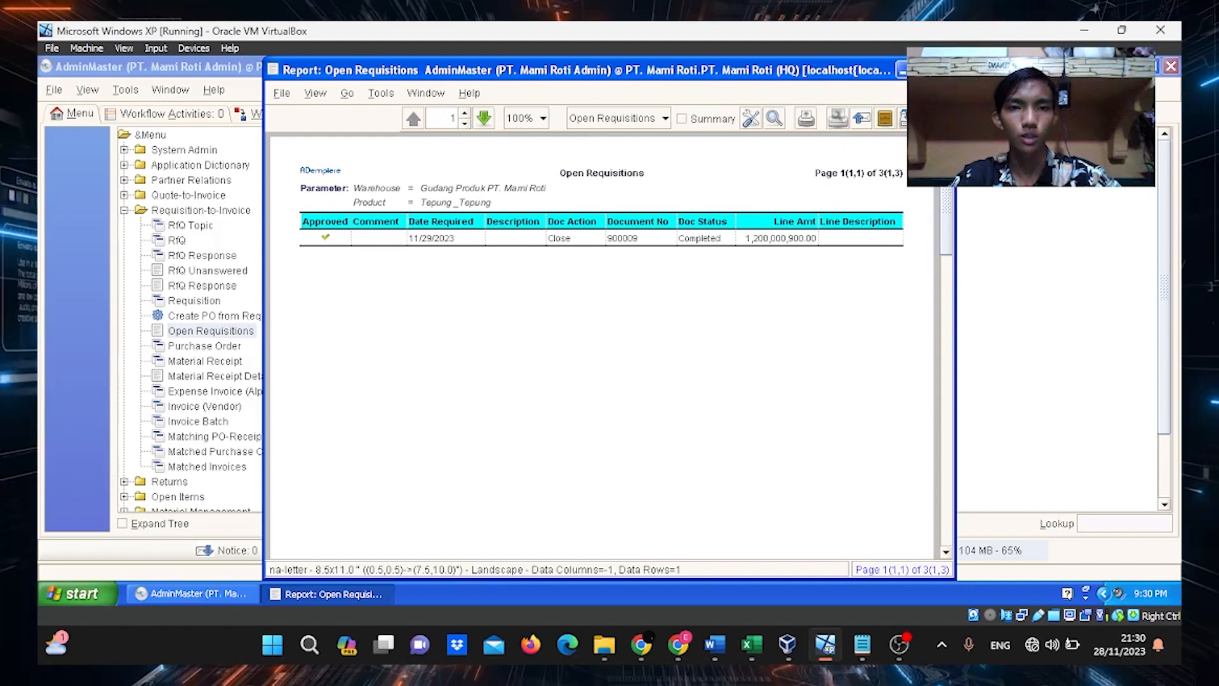
pyautogui.click(942, 70)
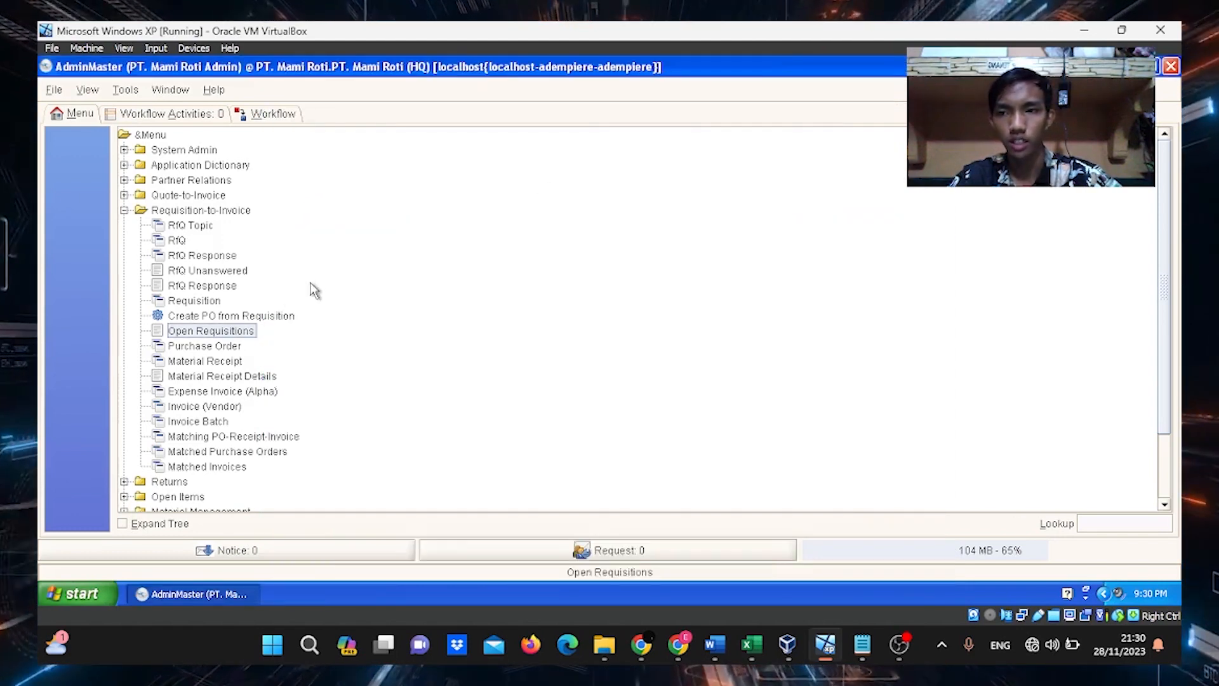
# Open the Create PO from Requisition process and choose the completed Tepung requisition as its source
pyautogui.click(244, 318)
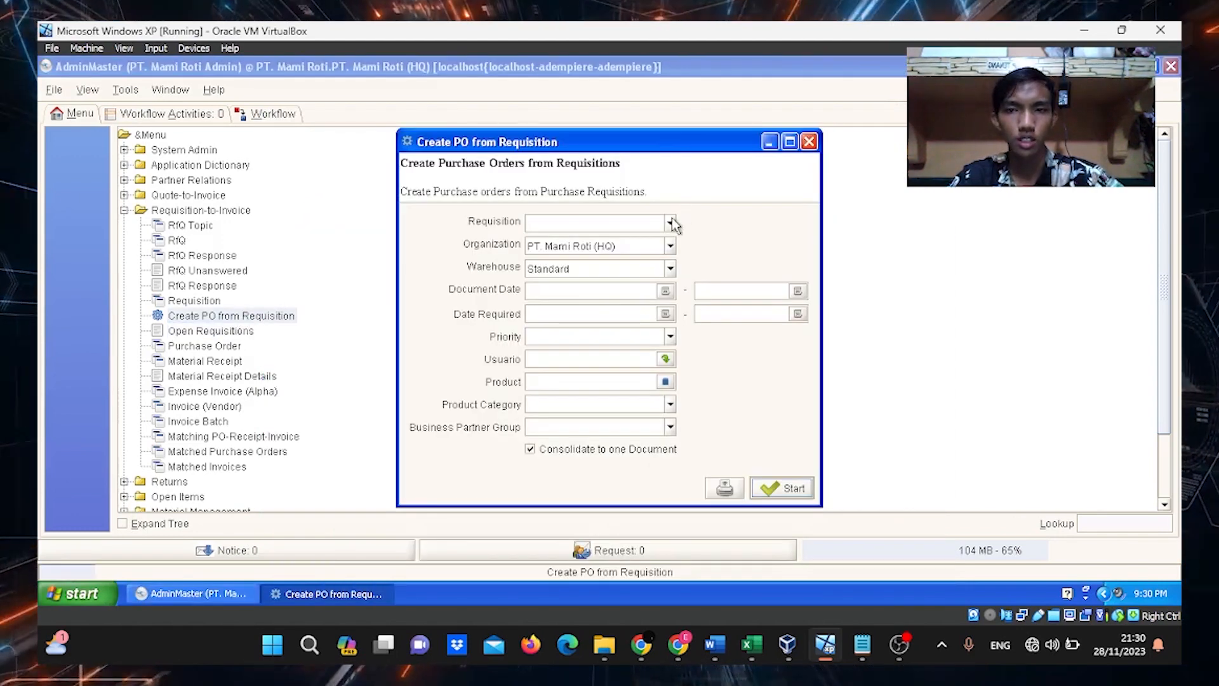
pyautogui.click(670, 222)
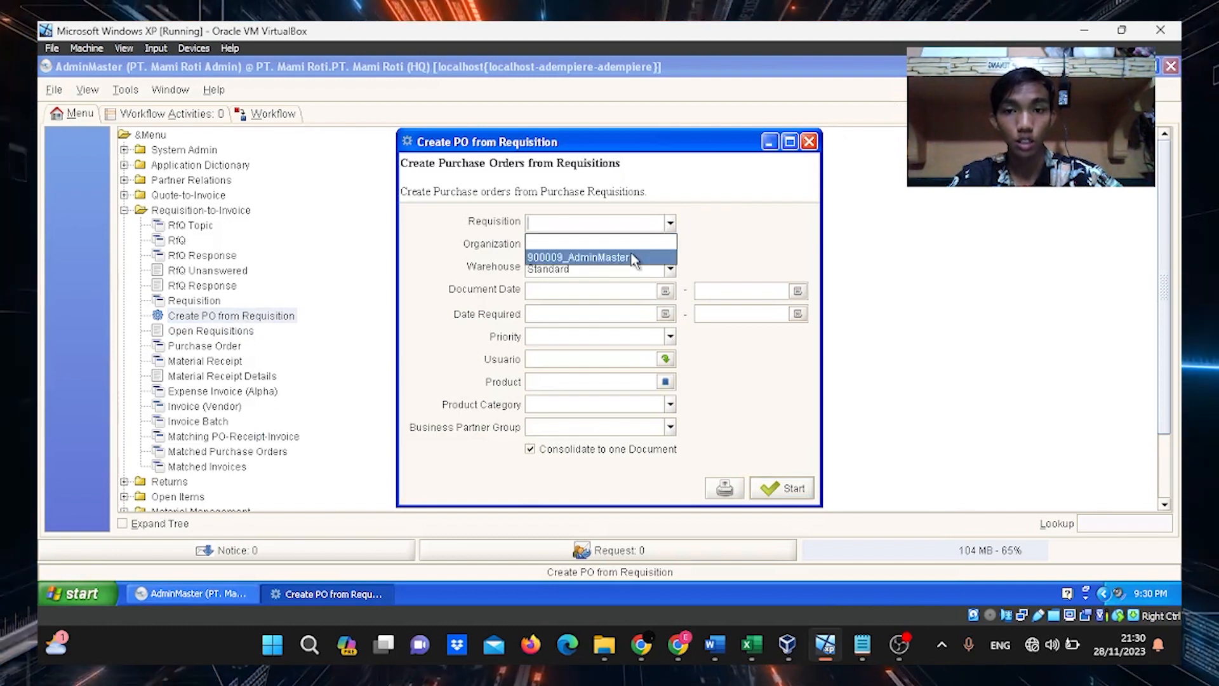
pyautogui.click(633, 259)
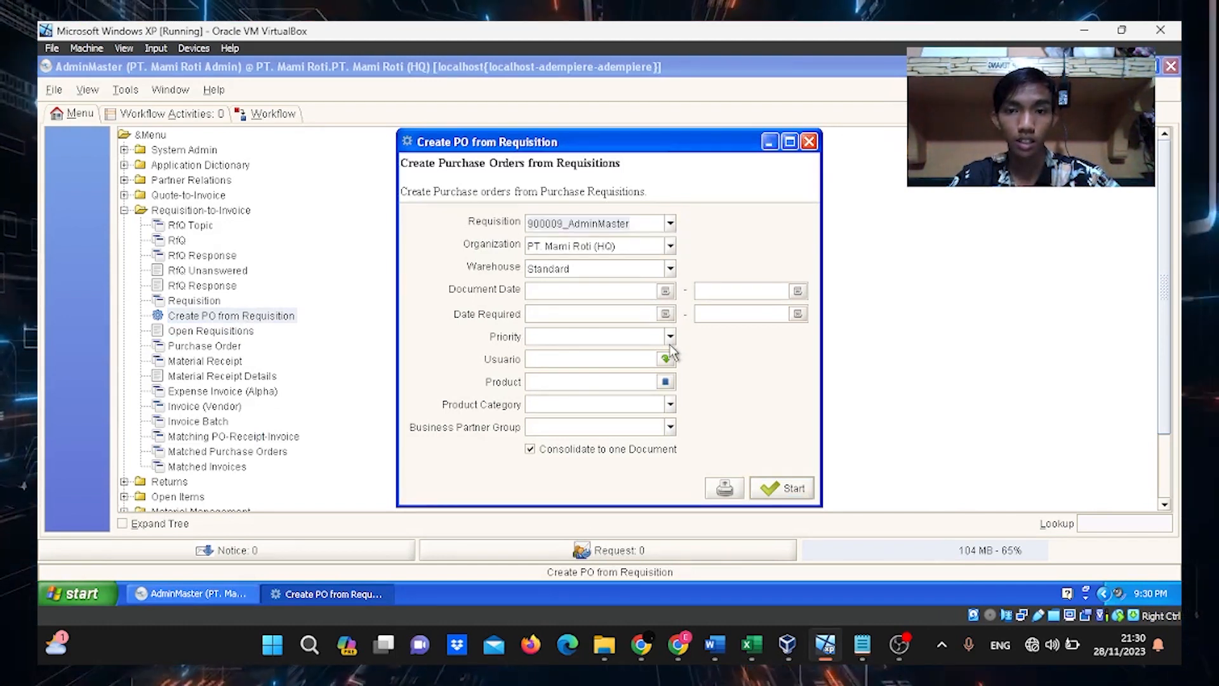
# Set the process's product to Tepung, looked up with pricelist version 2023-11-08 and warehouse Gudang Produk
pyautogui.click(665, 382)
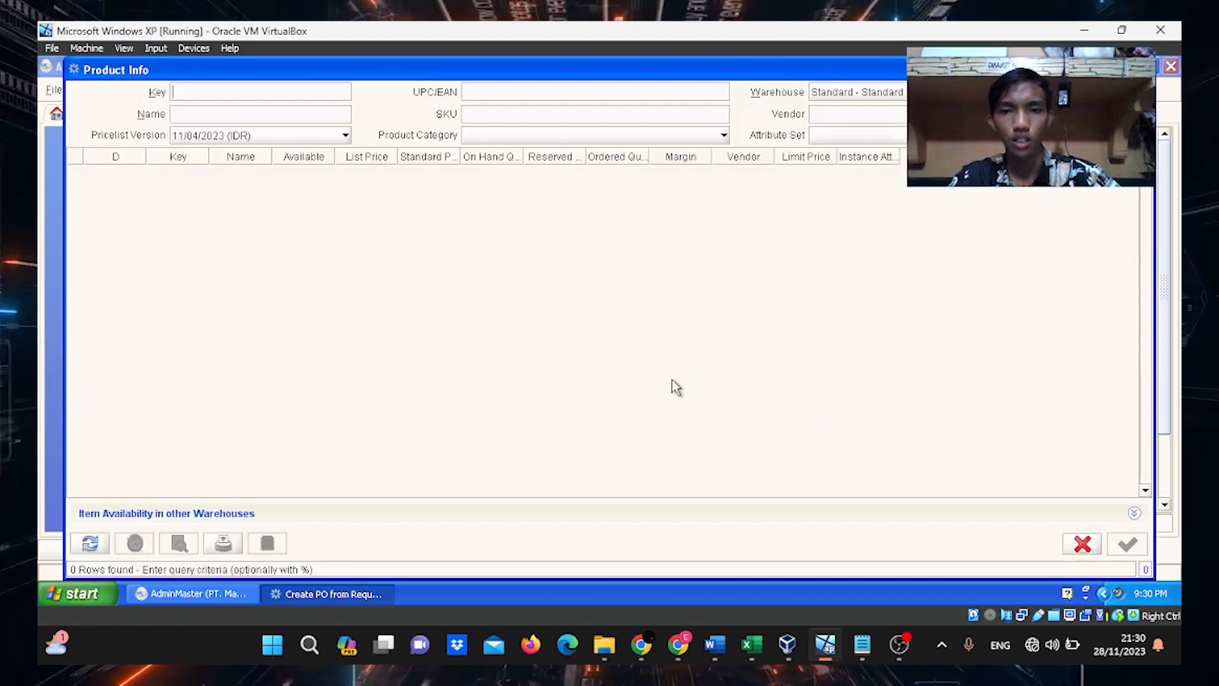
pyautogui.click(283, 135)
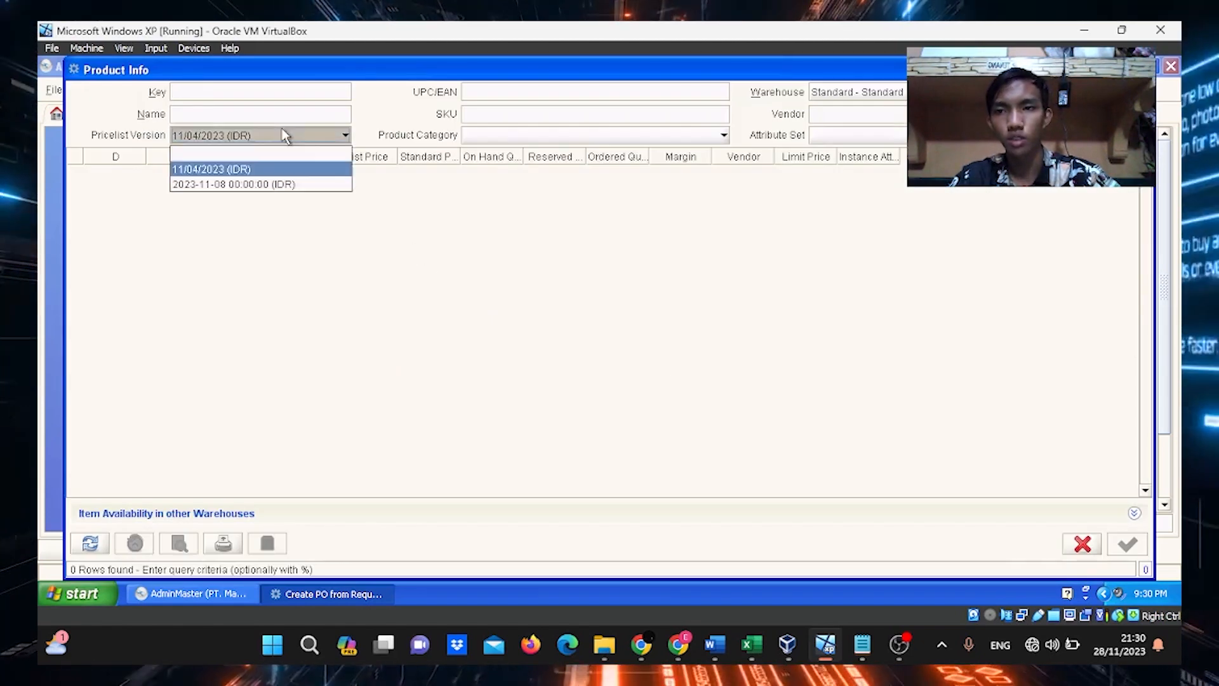
pyautogui.click(300, 182)
pyautogui.click(872, 92)
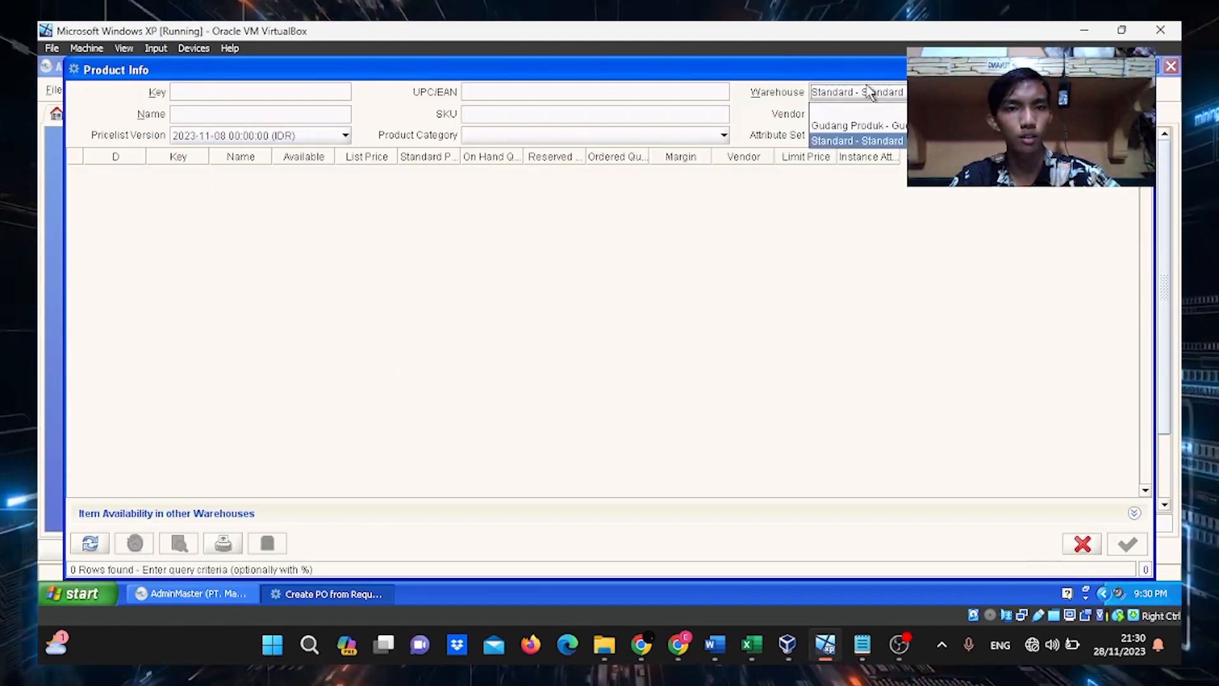
pyautogui.click(903, 126)
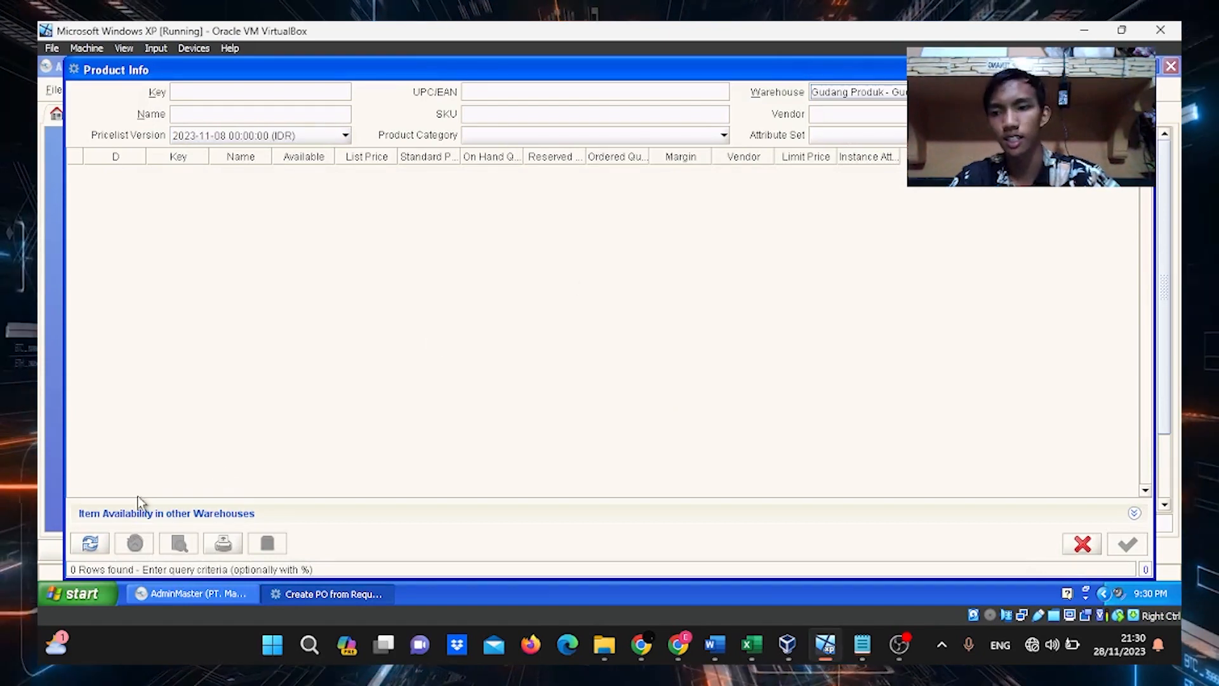
pyautogui.click(91, 543)
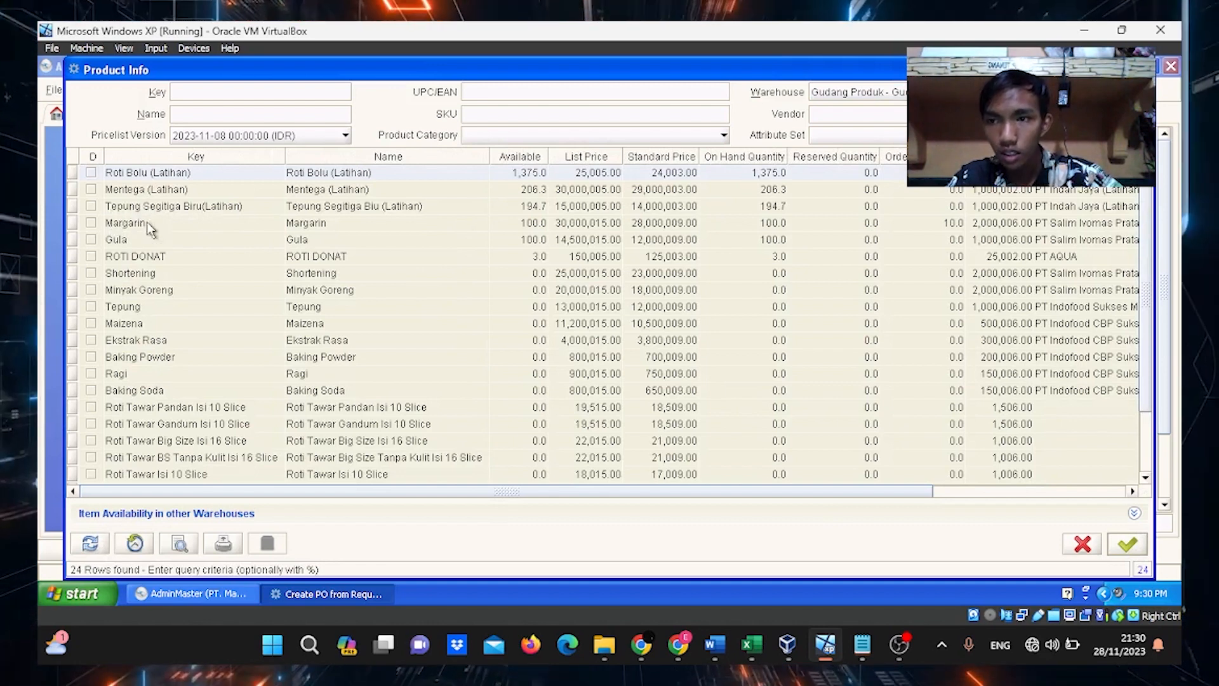
pyautogui.doubleClick(141, 308)
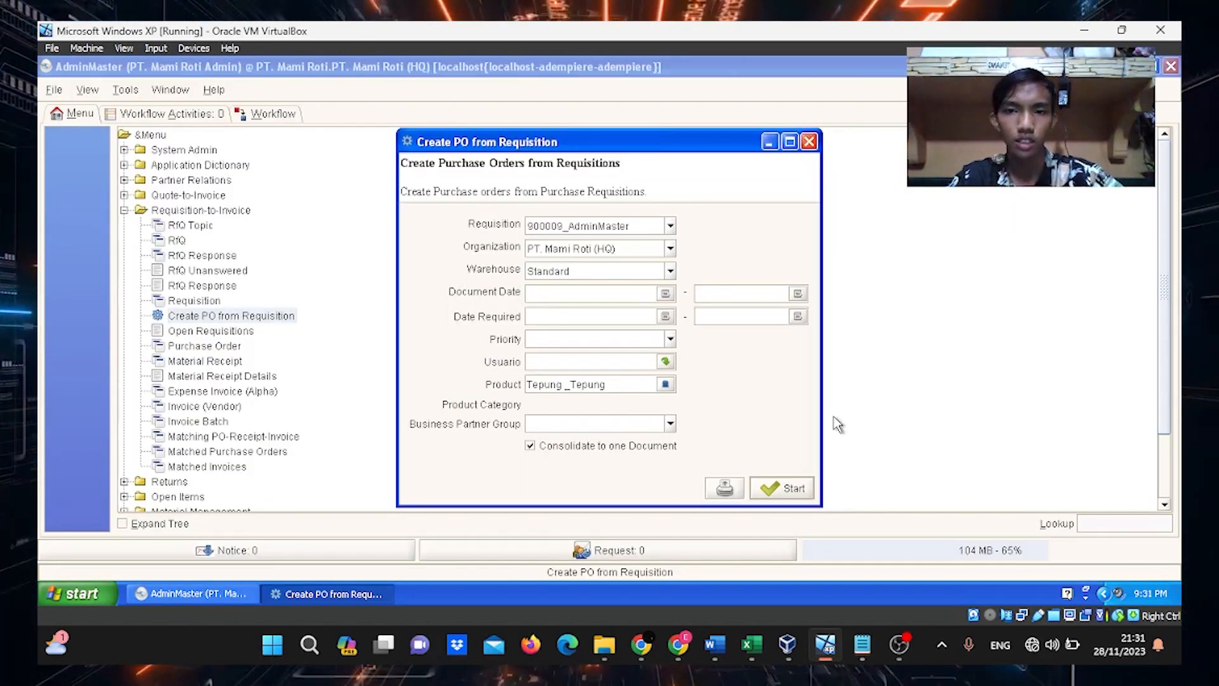
# Set the process's warehouse to Gudang Produk PT. Mami Roti and generate the purchase order from the requisition
pyautogui.click(669, 272)
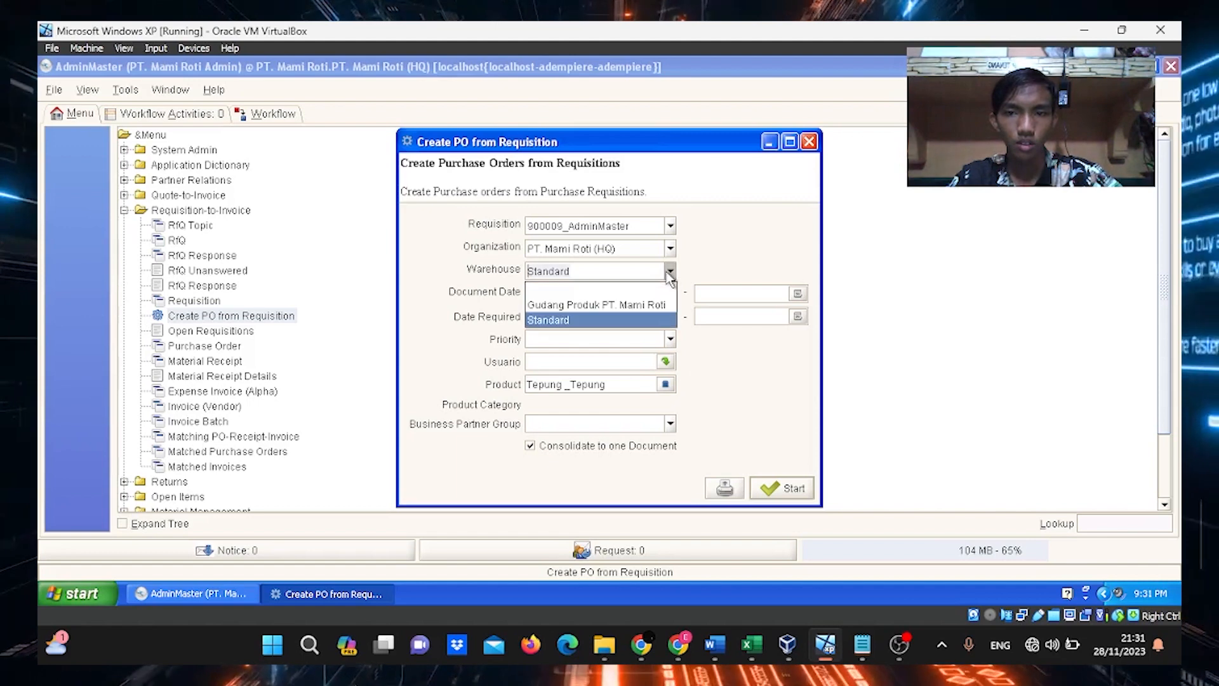
pyautogui.click(659, 307)
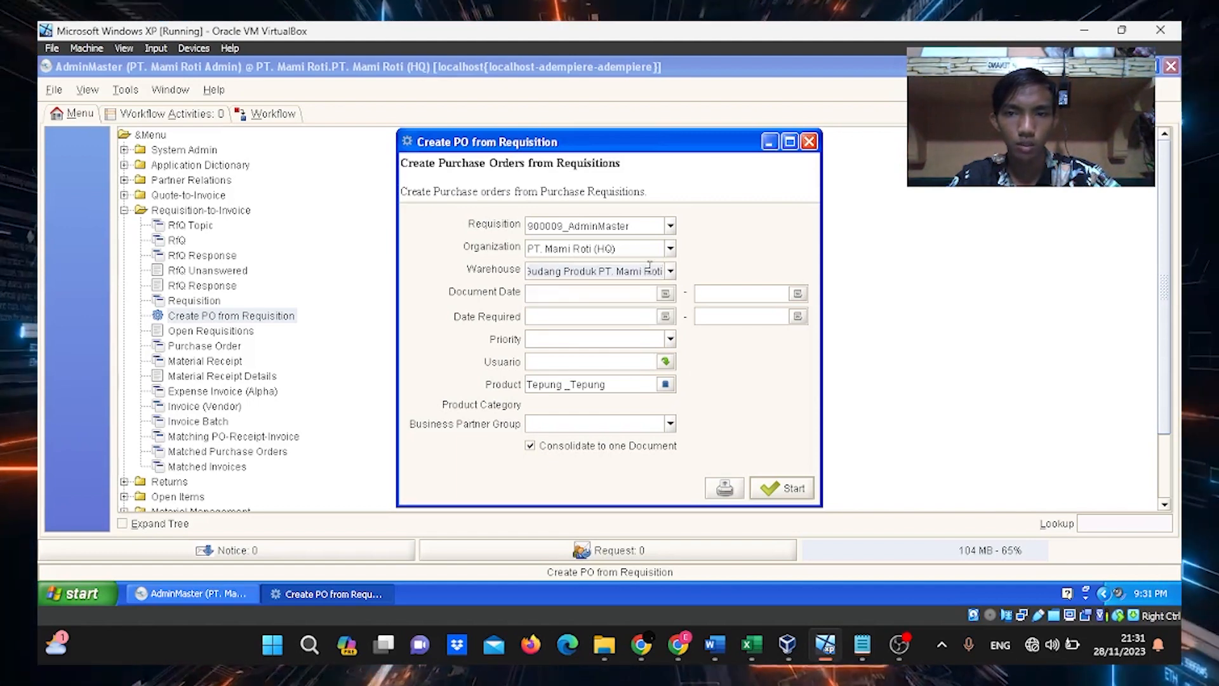
pyautogui.click(794, 488)
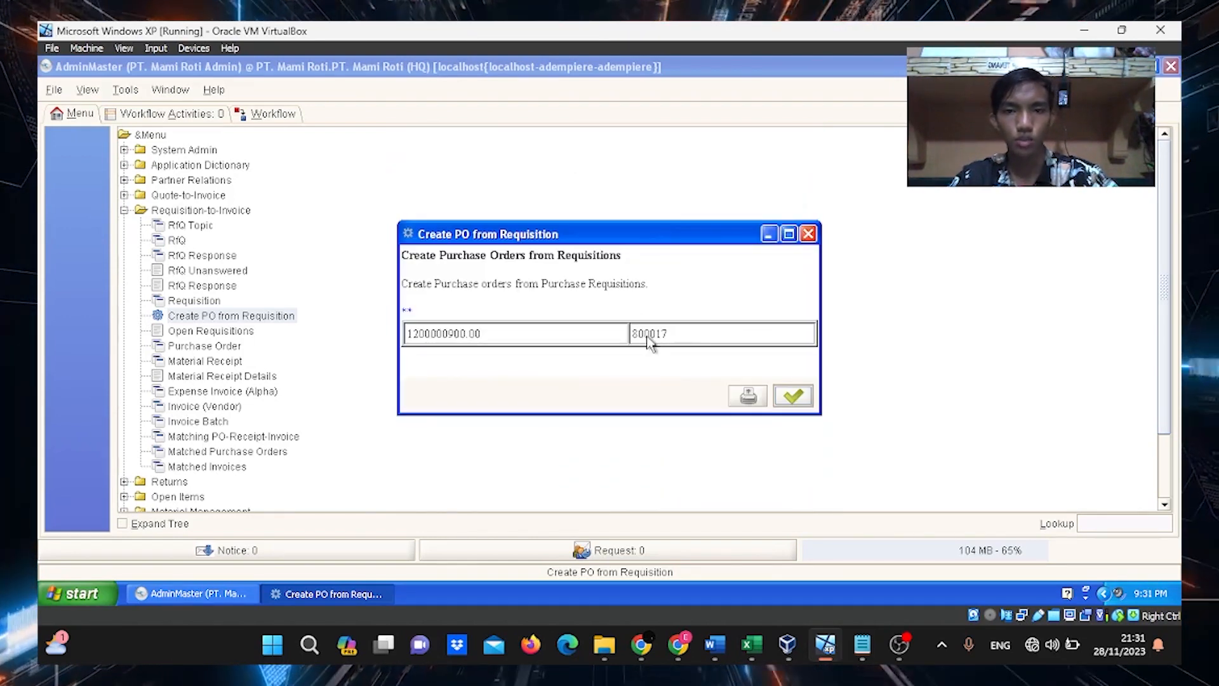
pyautogui.click(794, 396)
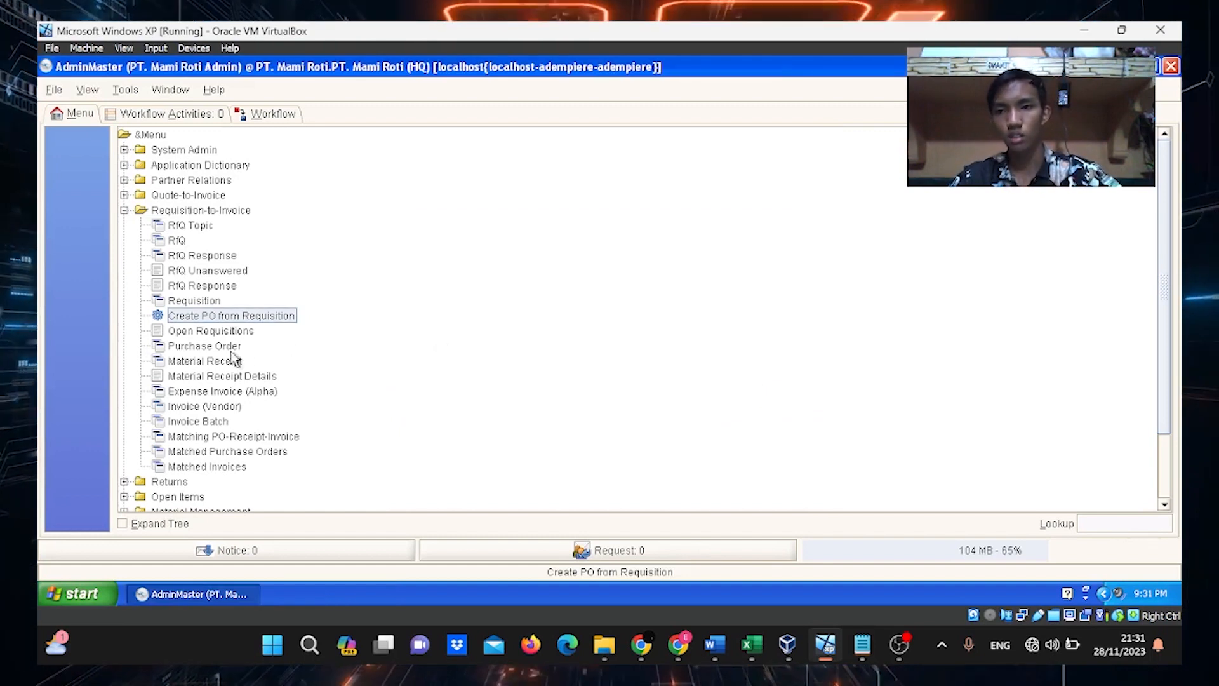
# Open the Purchase Order window and start a new order record, checking its available price lists
pyautogui.click(221, 347)
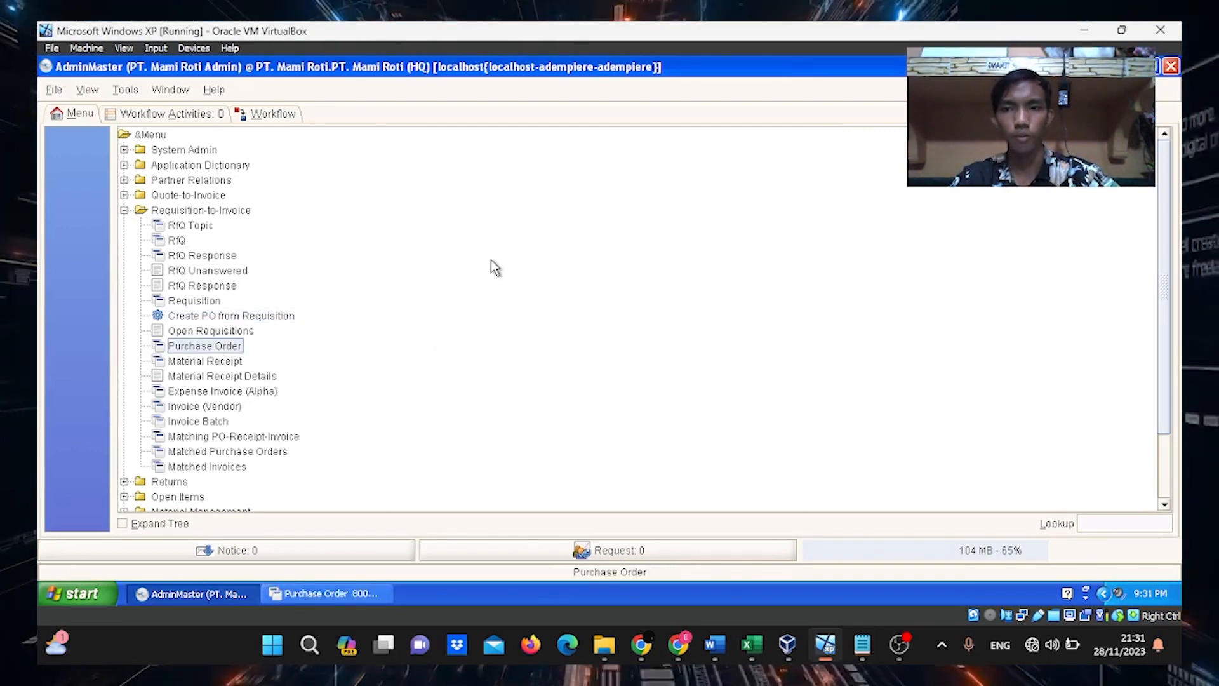
pyautogui.click(366, 596)
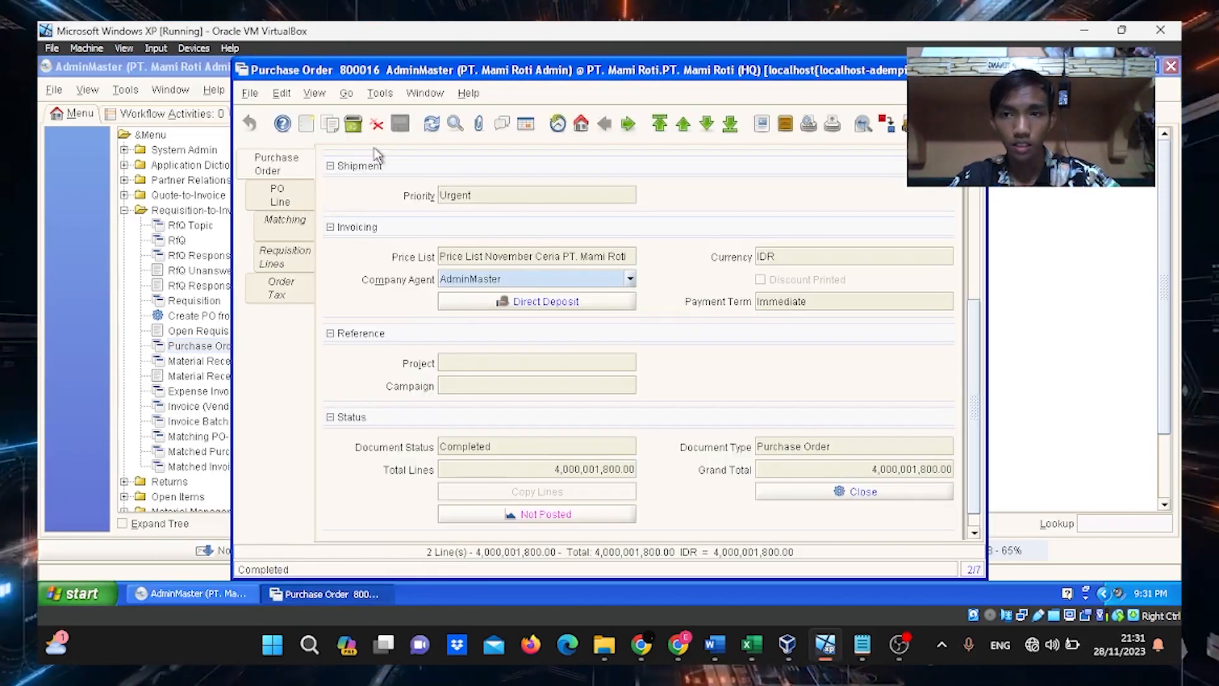
pyautogui.click(313, 134)
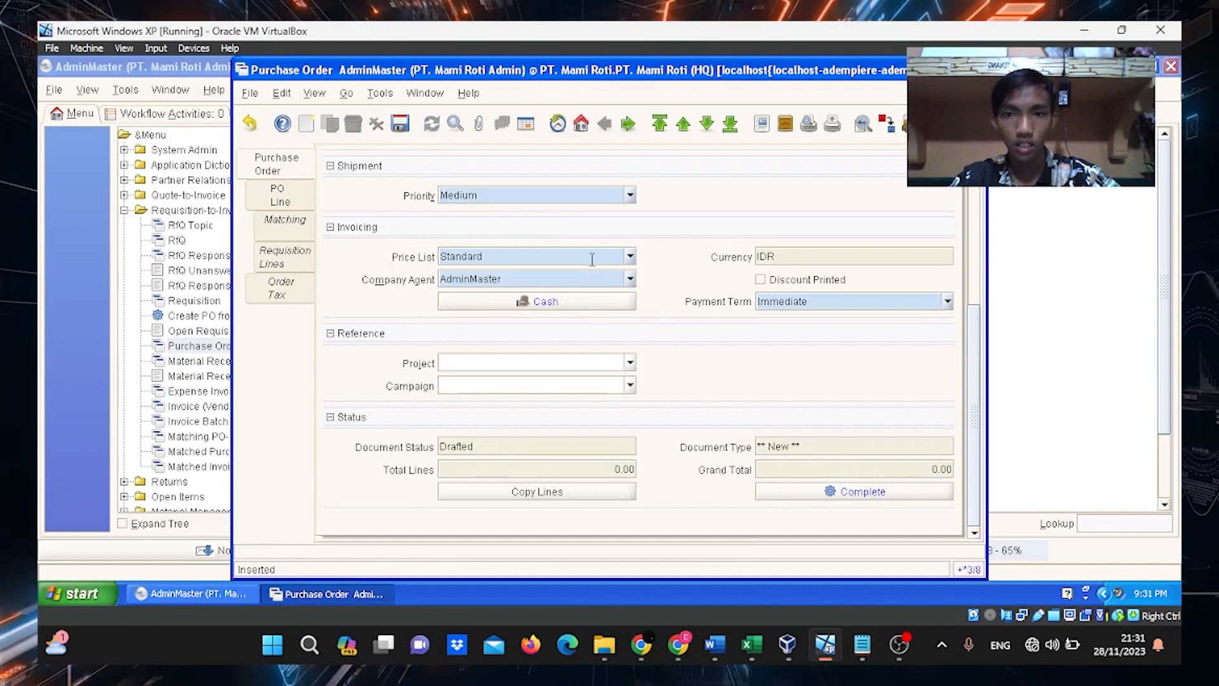
pyautogui.click(630, 256)
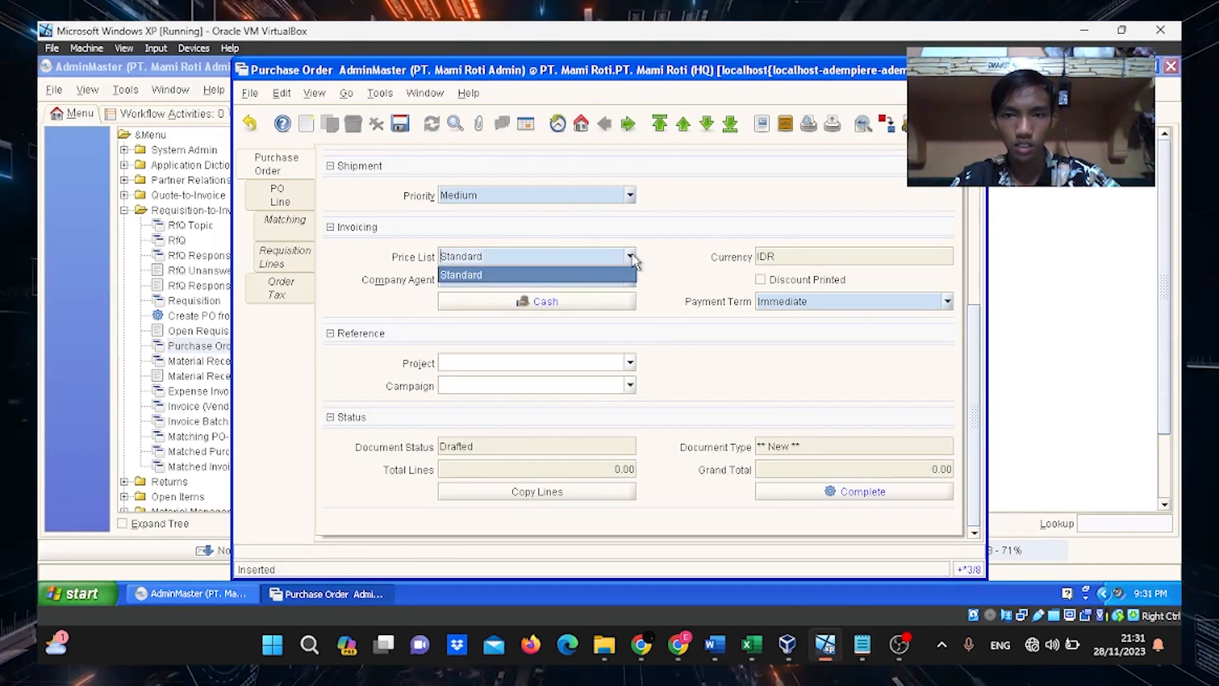
pyautogui.click(631, 257)
pyautogui.scroll(5, 623, 282)
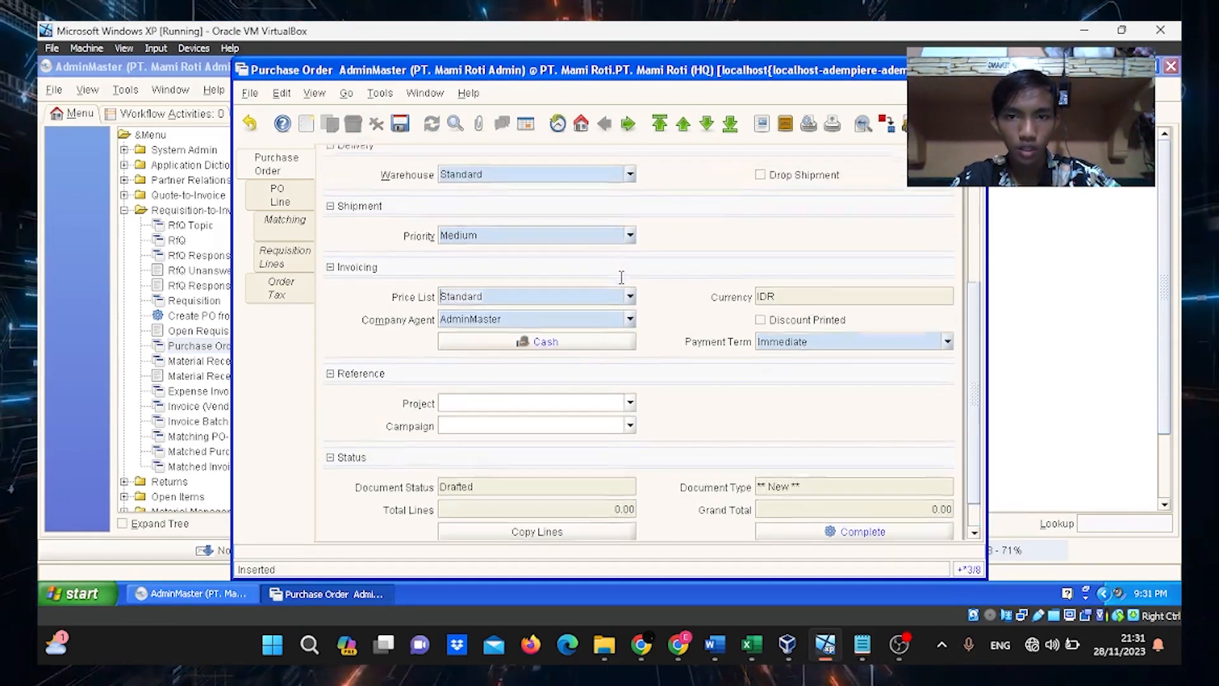
pyautogui.scroll(3, 621, 276)
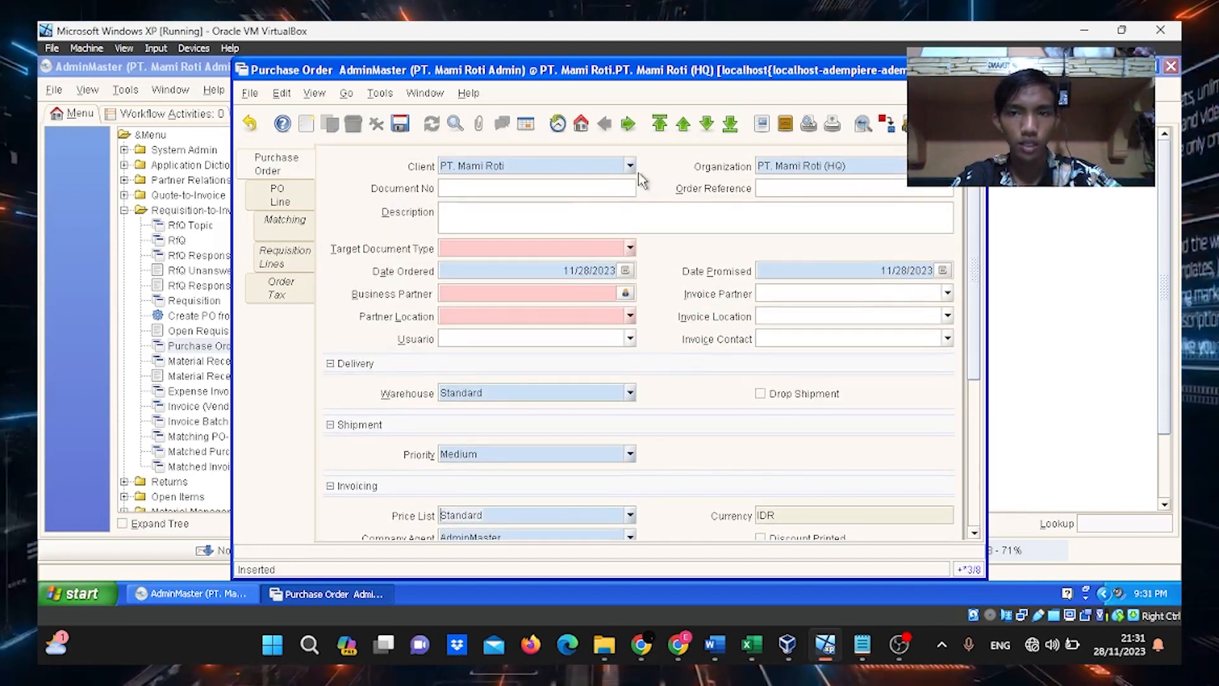
# Set the new order's organization to Pabrik dan Gudang PT. Mami Roti and its target document type to Purchase Order
pyautogui.click(883, 172)
pyautogui.click(883, 172)
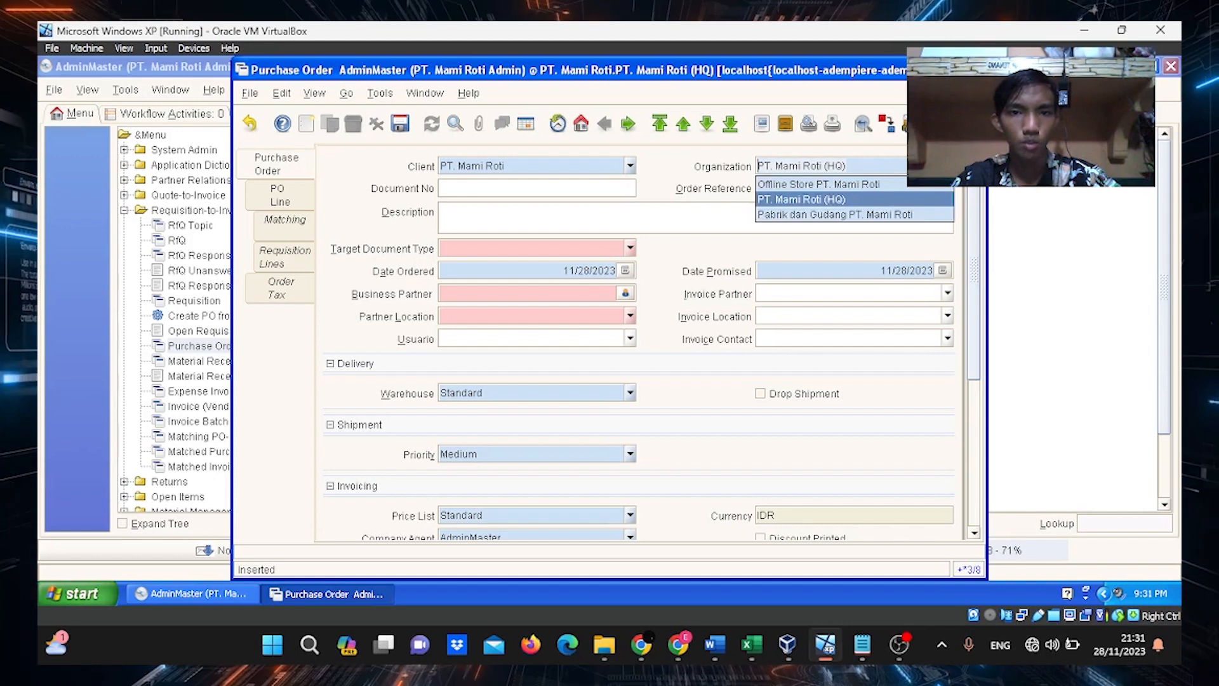
pyautogui.click(837, 213)
pyautogui.click(628, 251)
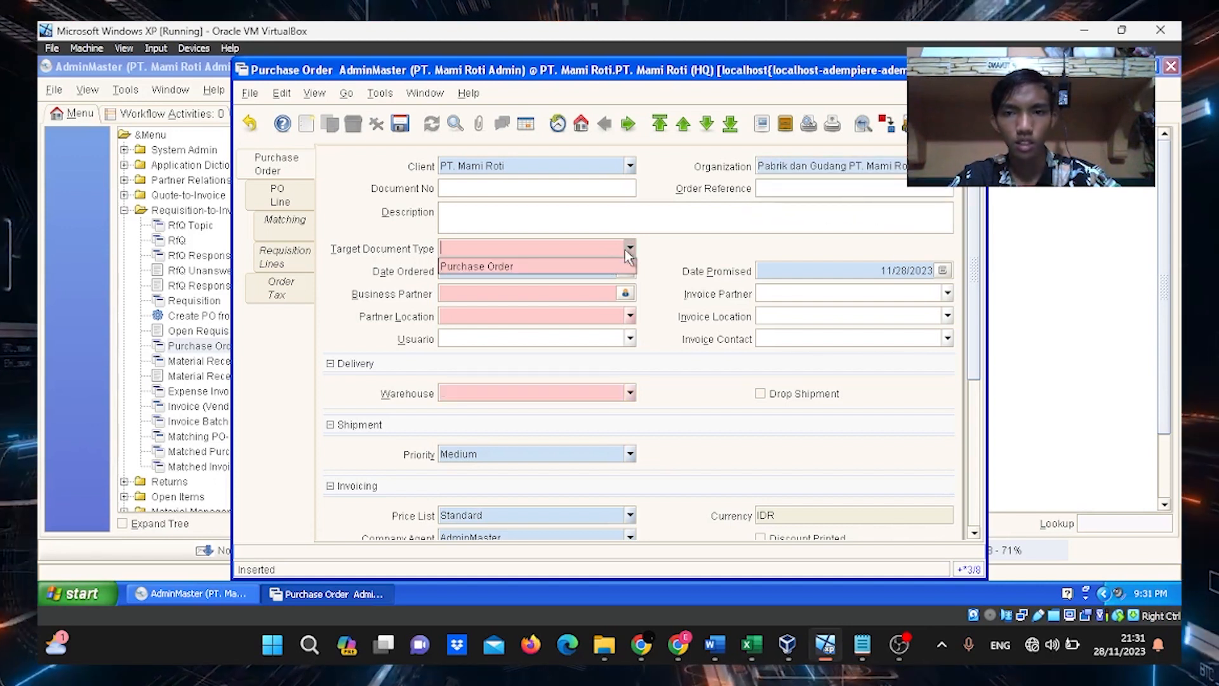
pyautogui.click(576, 272)
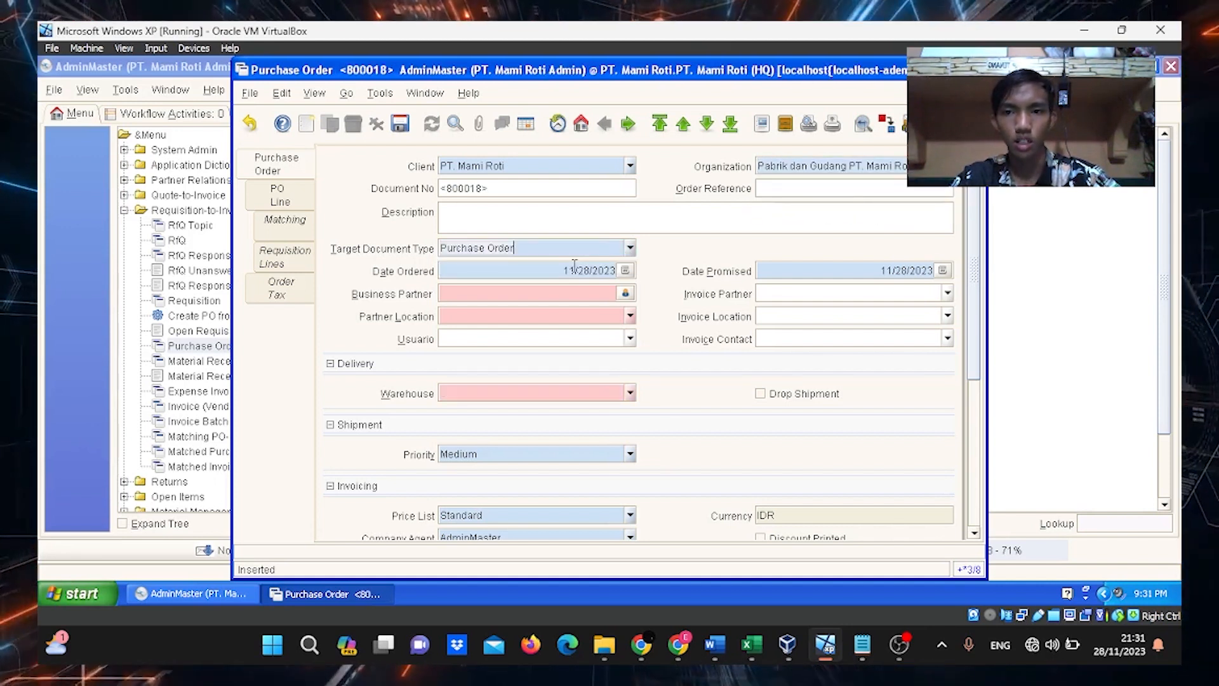
# Set the order's business partner to PT Indofood Sukses Makmur, Tbk and its warehouse to Gudang Produk PT. Mami Roti
pyautogui.click(625, 294)
pyautogui.click(100, 468)
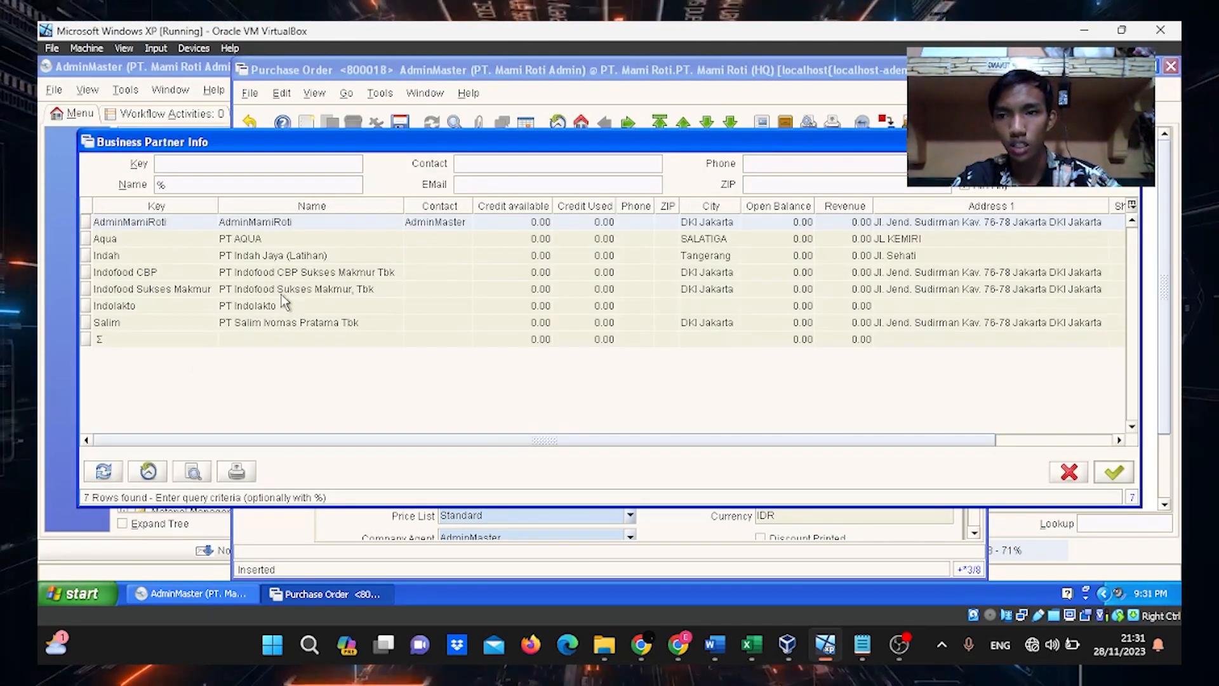
pyautogui.doubleClick(284, 292)
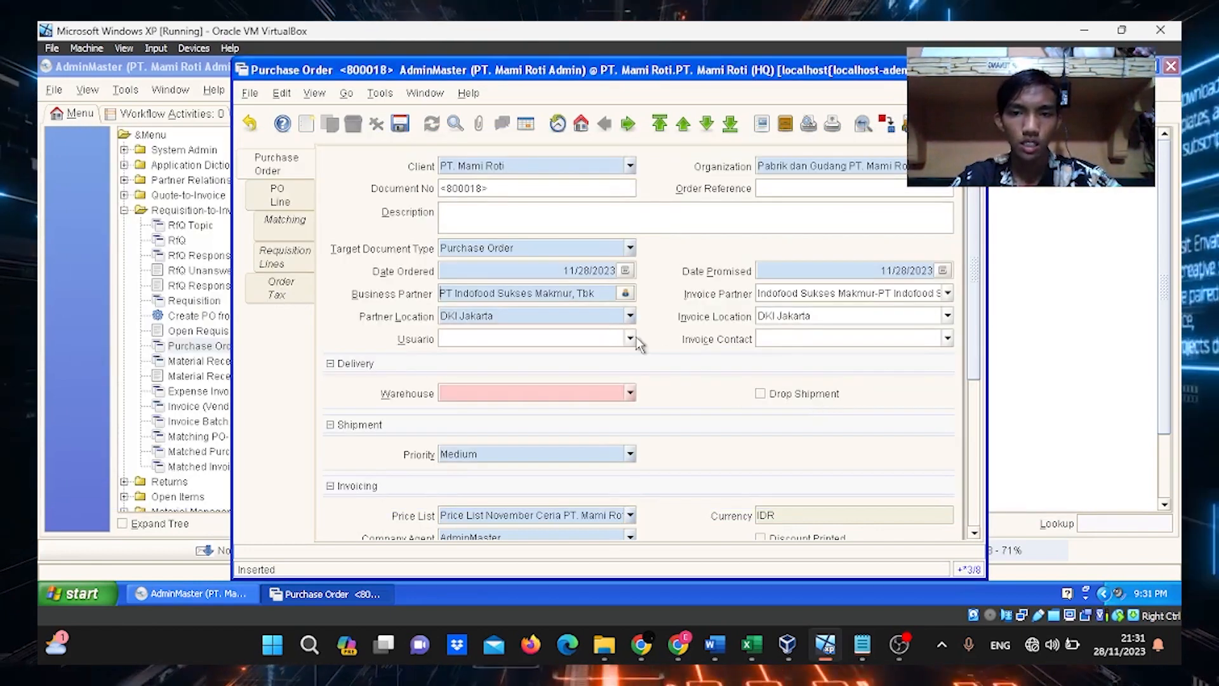
pyautogui.click(631, 392)
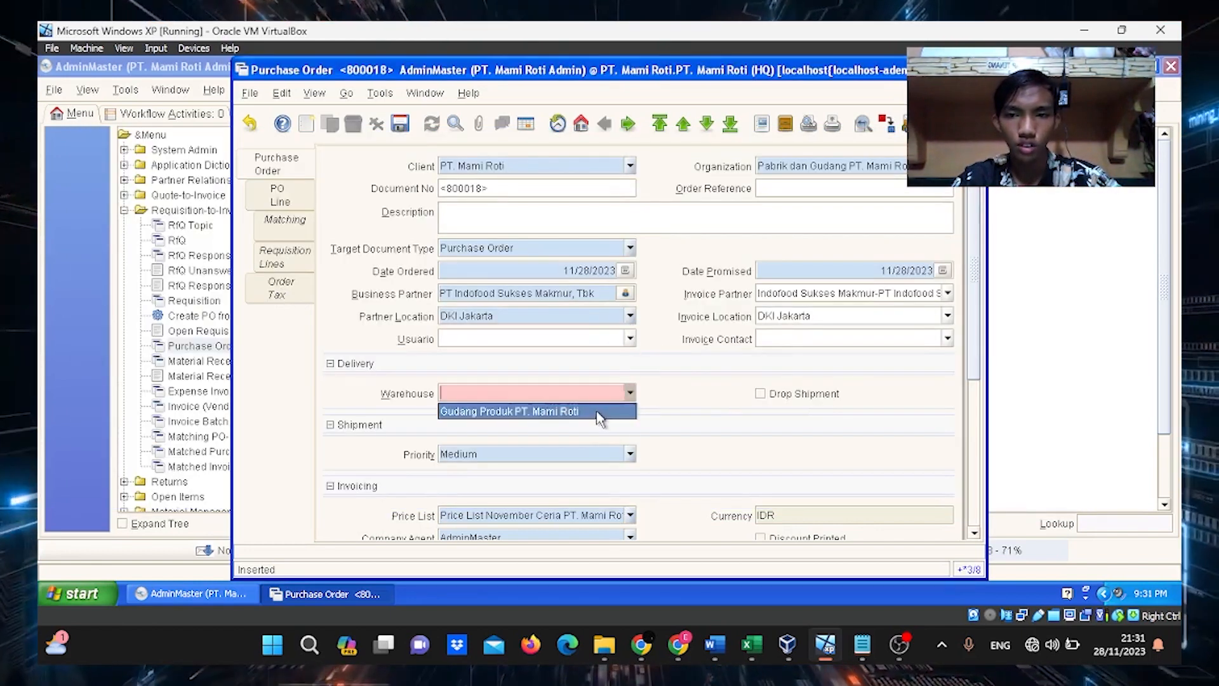
pyautogui.click(597, 410)
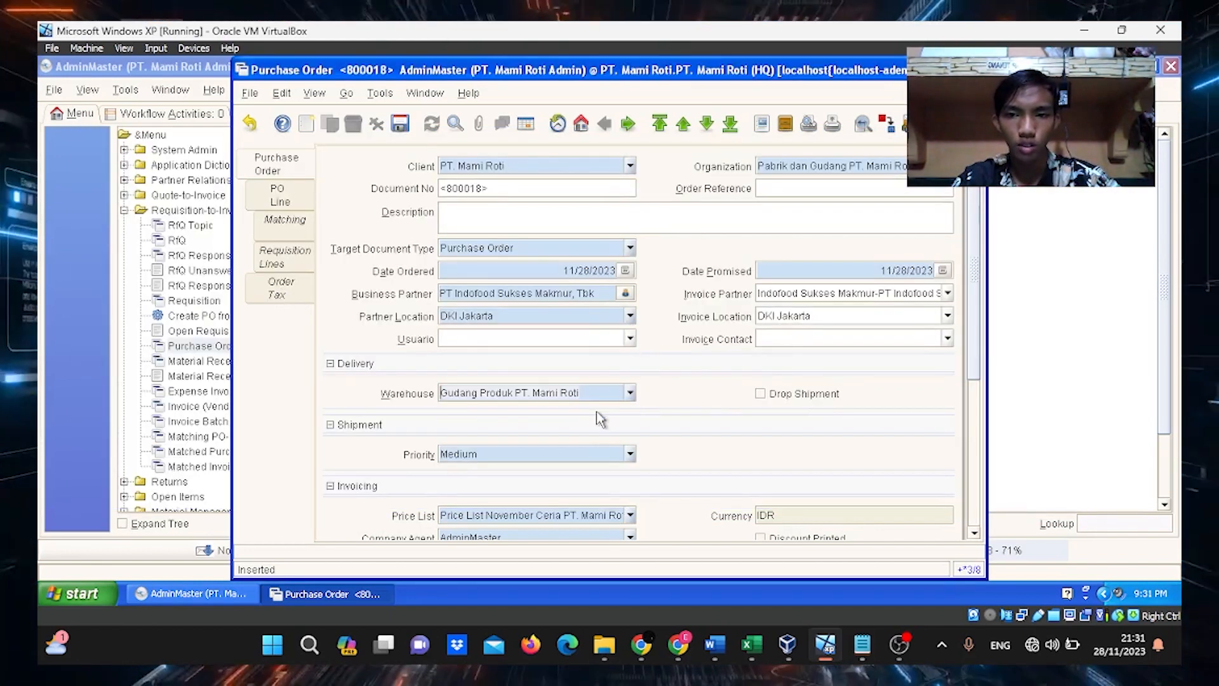
# Set the purchase order's priority to Urgent and save the order record
pyautogui.click(630, 454)
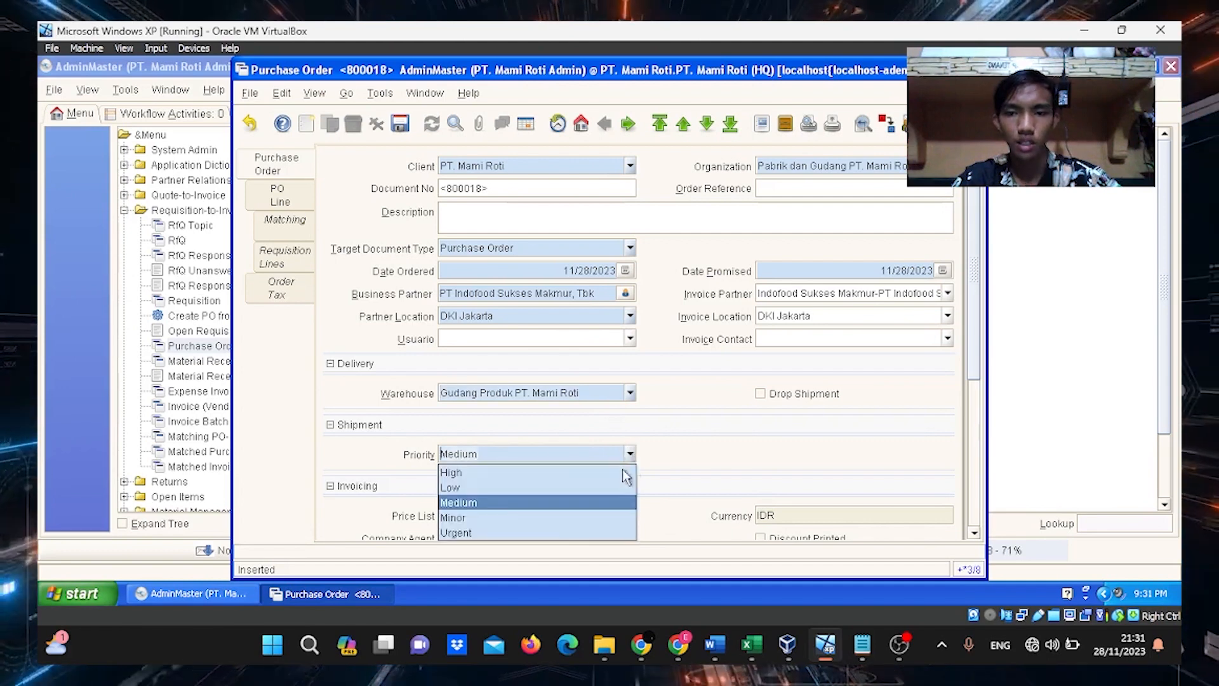
pyautogui.click(478, 534)
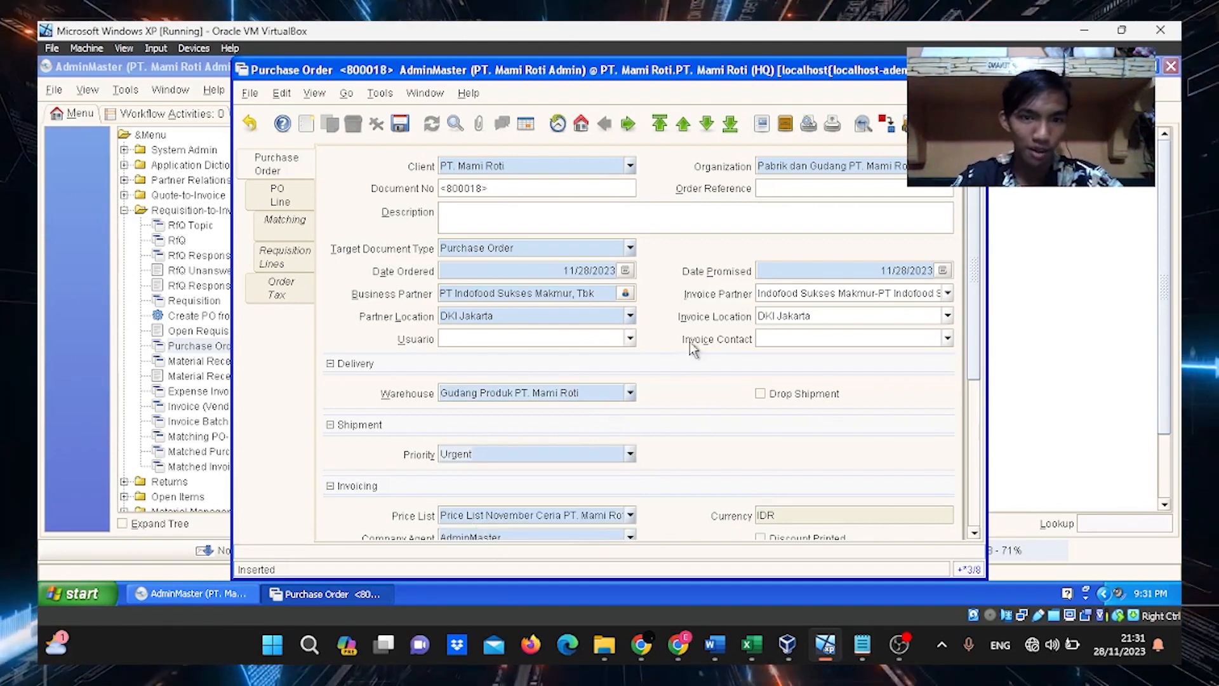
pyautogui.click(399, 122)
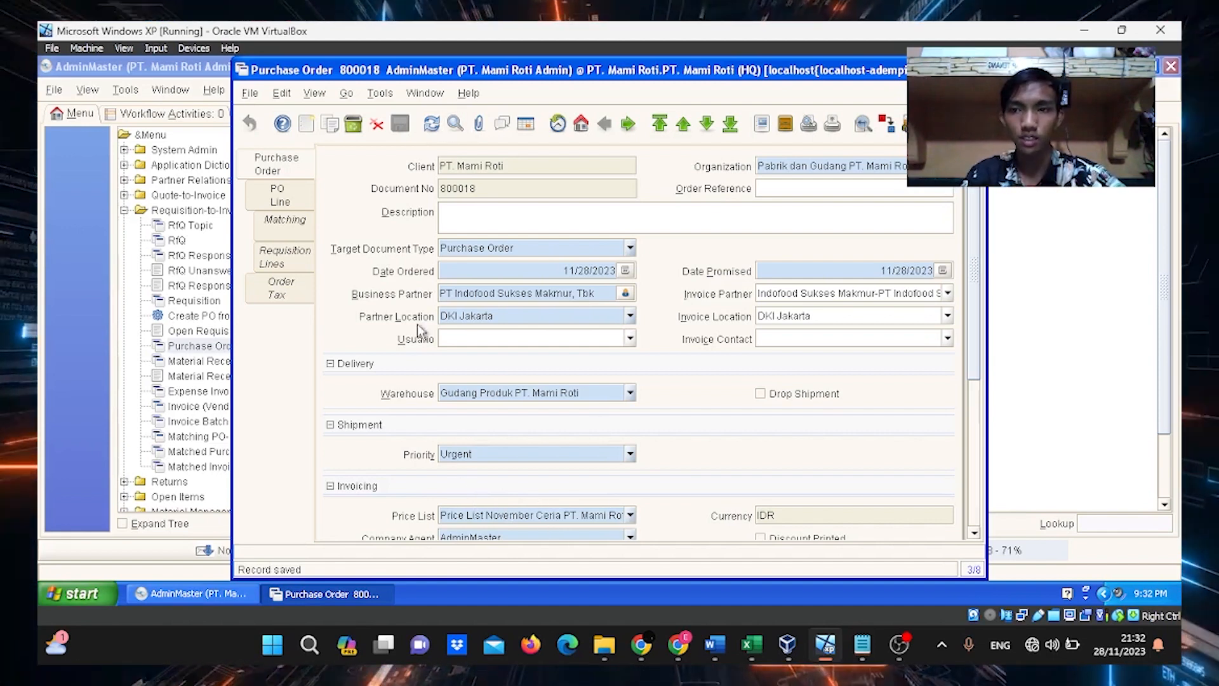
pyautogui.click(302, 199)
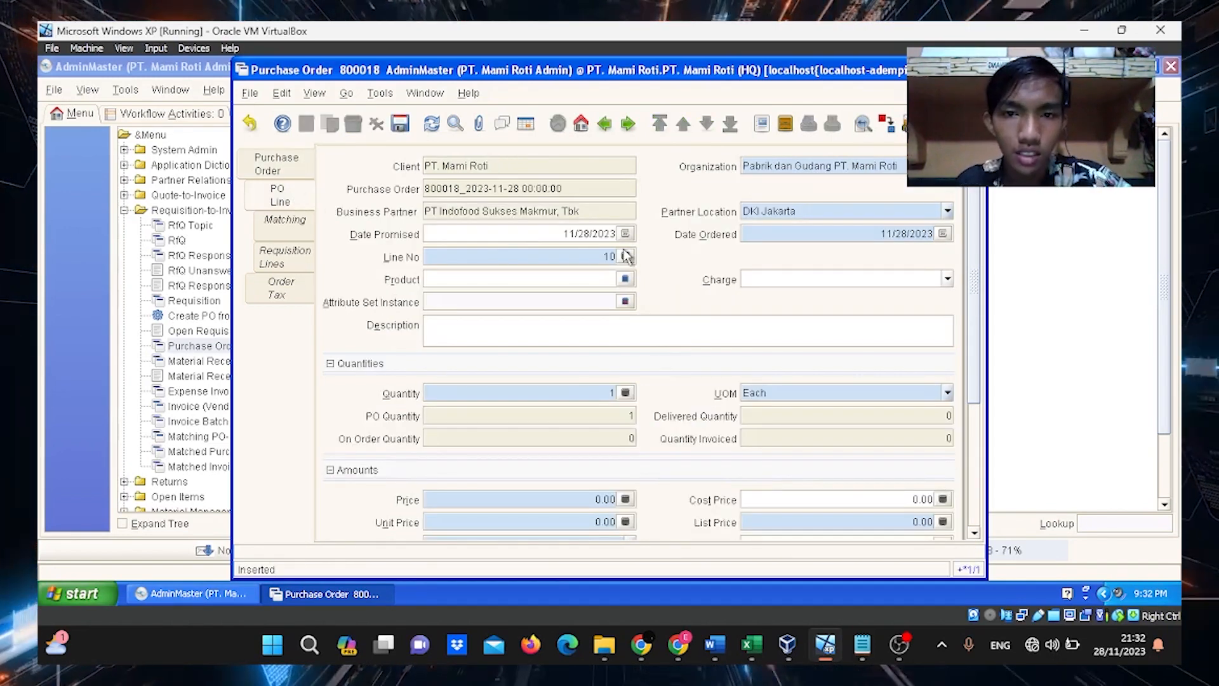
pyautogui.click(625, 280)
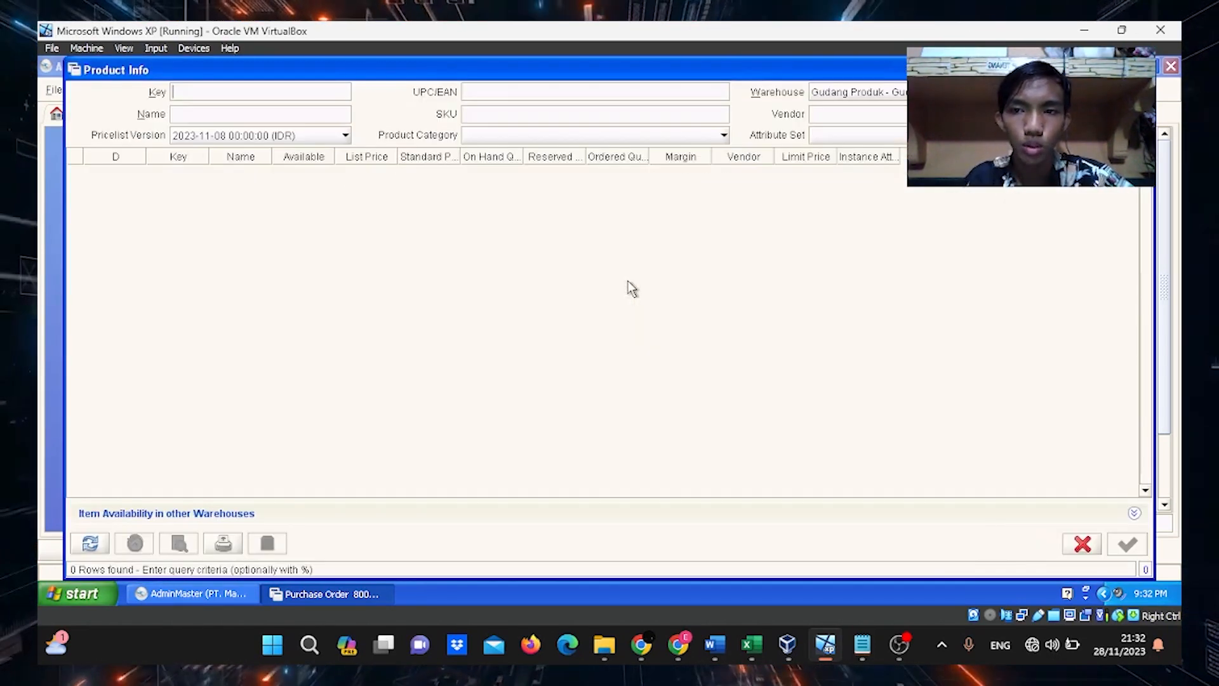
pyautogui.click(221, 137)
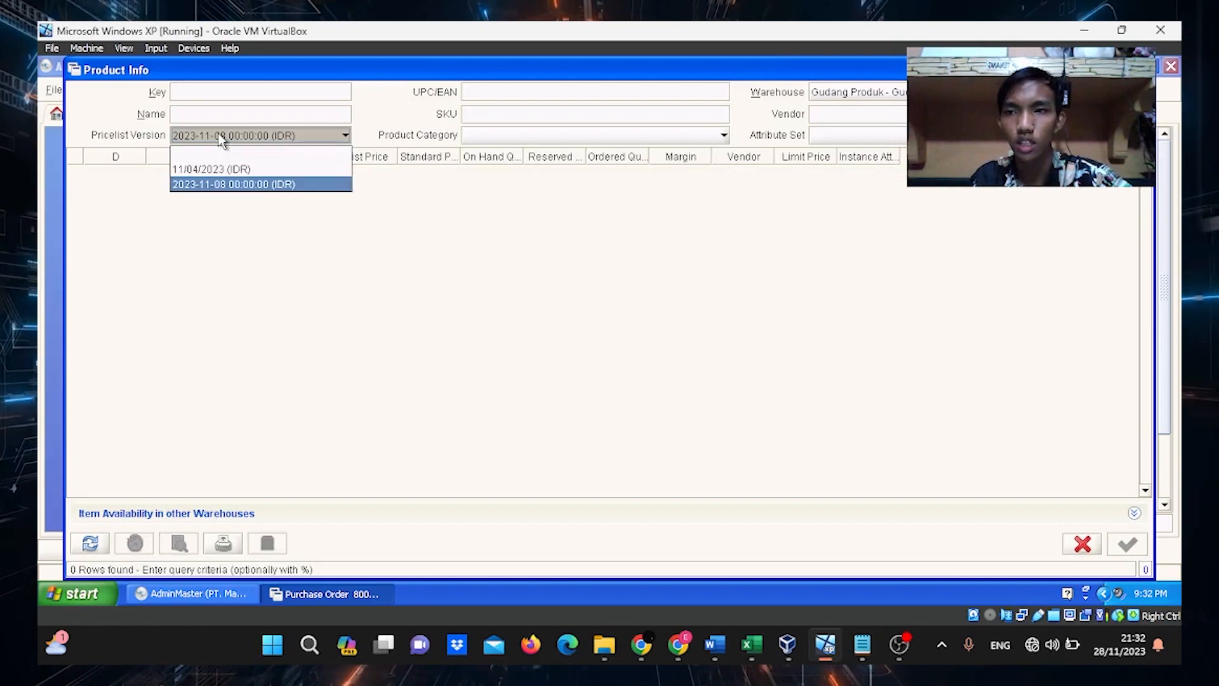
pyautogui.click(252, 193)
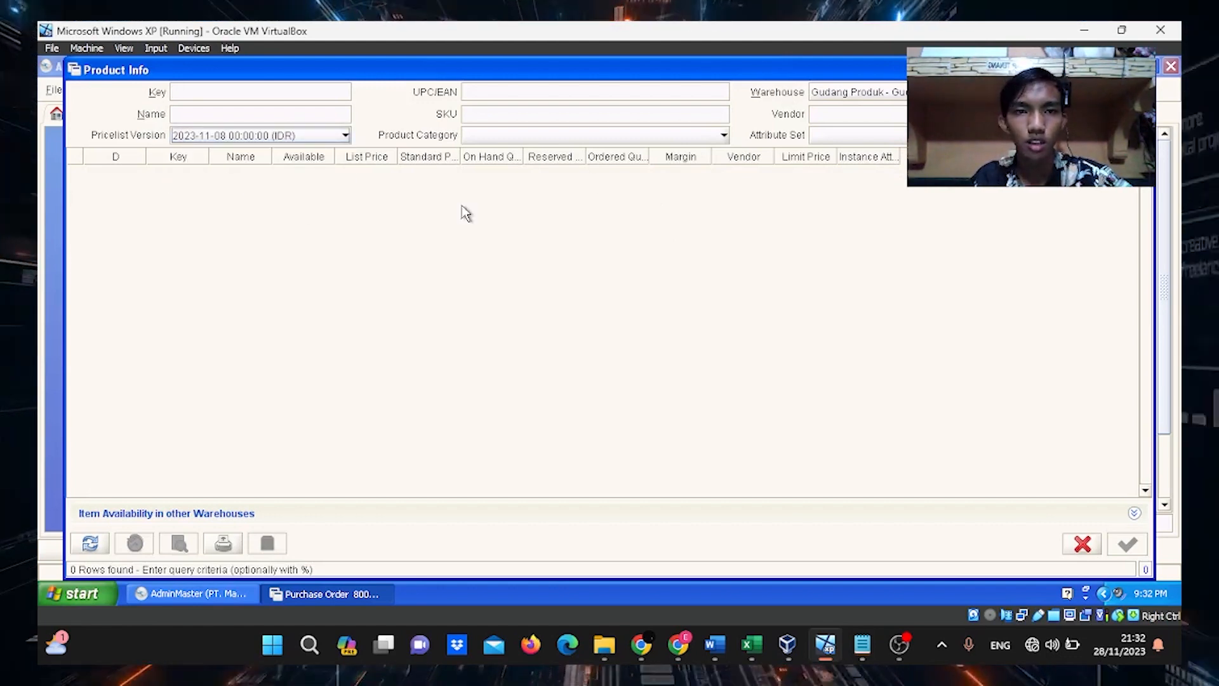
pyautogui.click(91, 543)
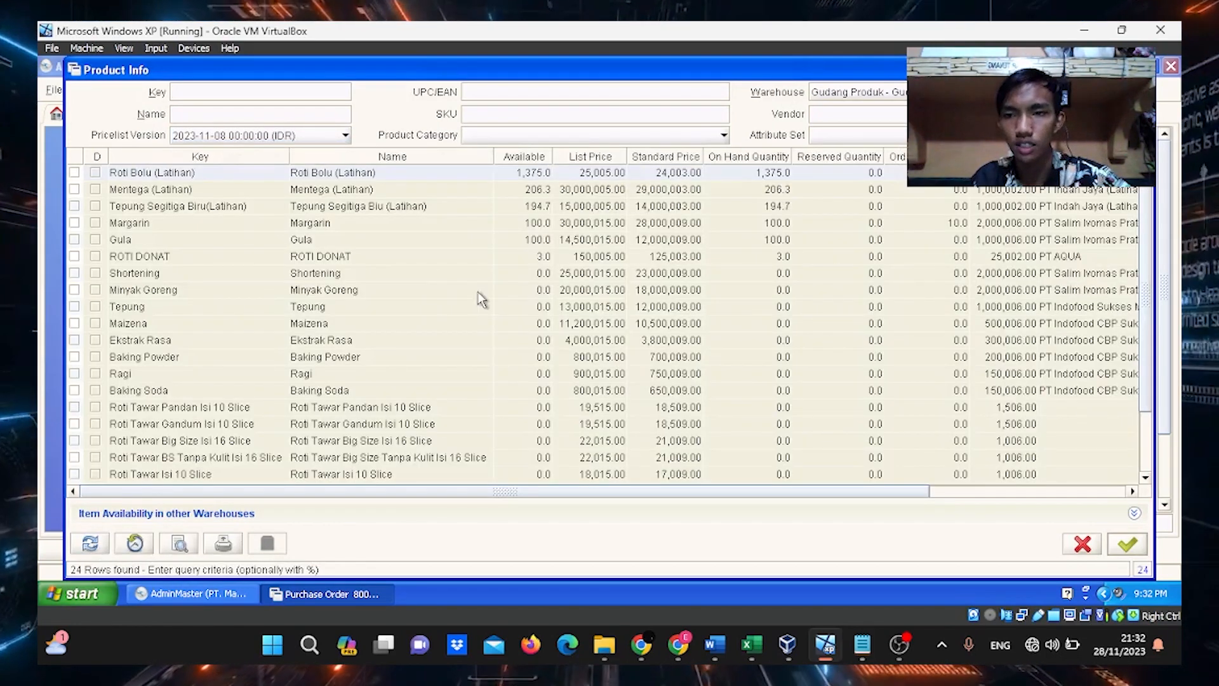
pyautogui.doubleClick(314, 310)
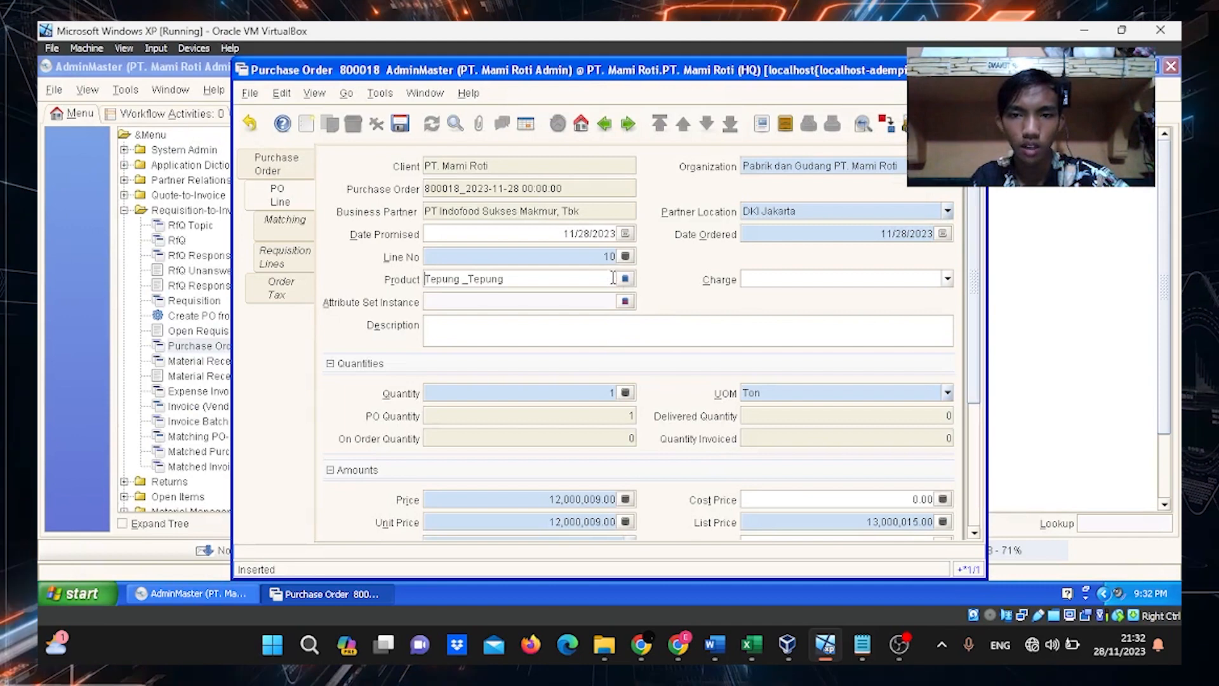
# Set the Tepung line's quantity to 100 tons and save the line
pyautogui.click(612, 395)
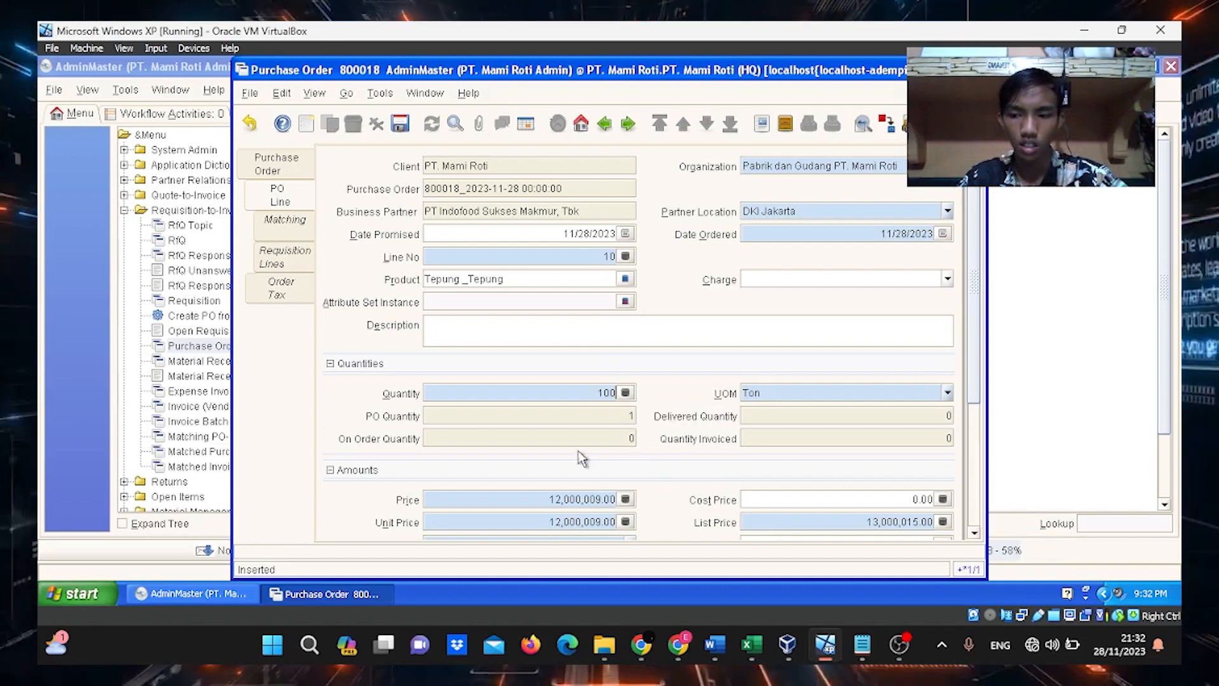
pyautogui.scroll(-1, 577, 451)
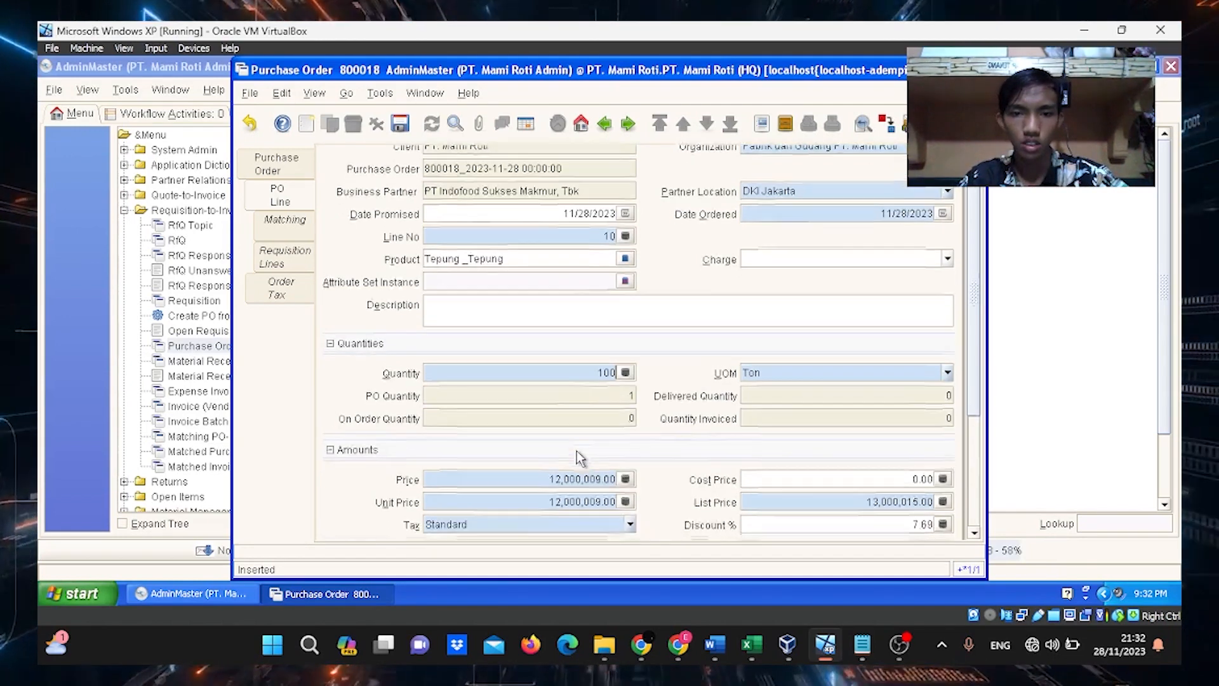
pyautogui.click(411, 123)
# Process the purchase order with the Complete document action and close the Purchase Order window
pyautogui.click(307, 168)
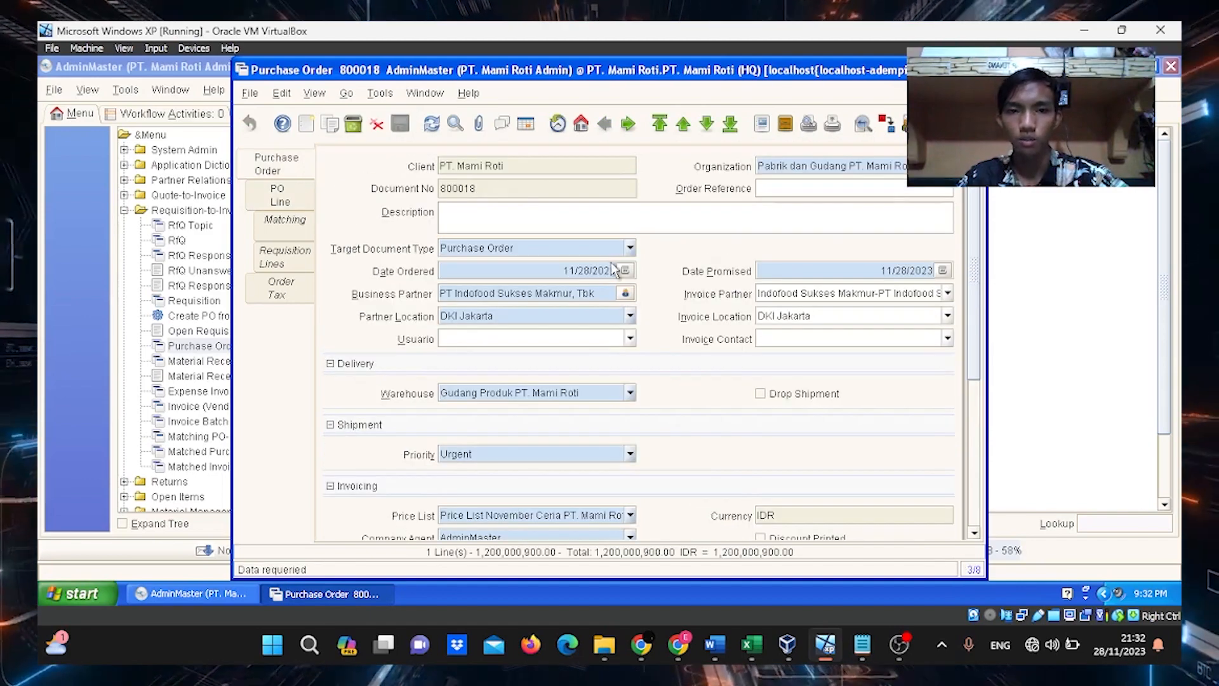
pyautogui.scroll(-5, 648, 312)
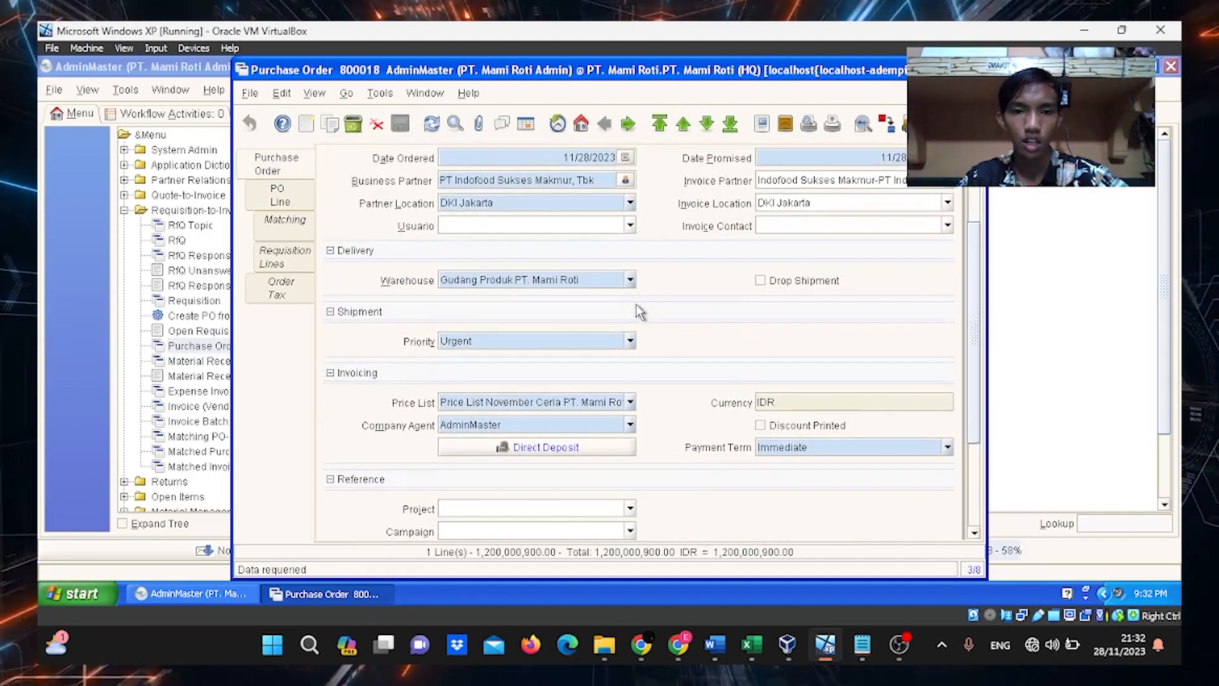
pyautogui.scroll(-6, 682, 398)
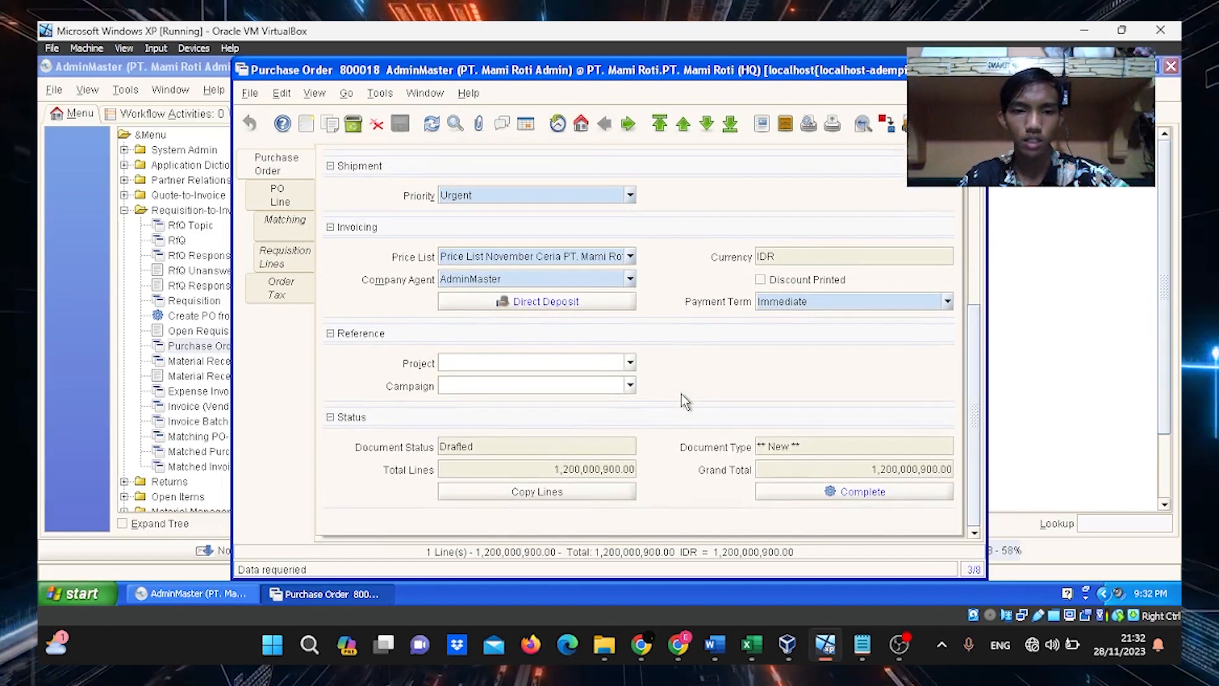
pyautogui.click(899, 494)
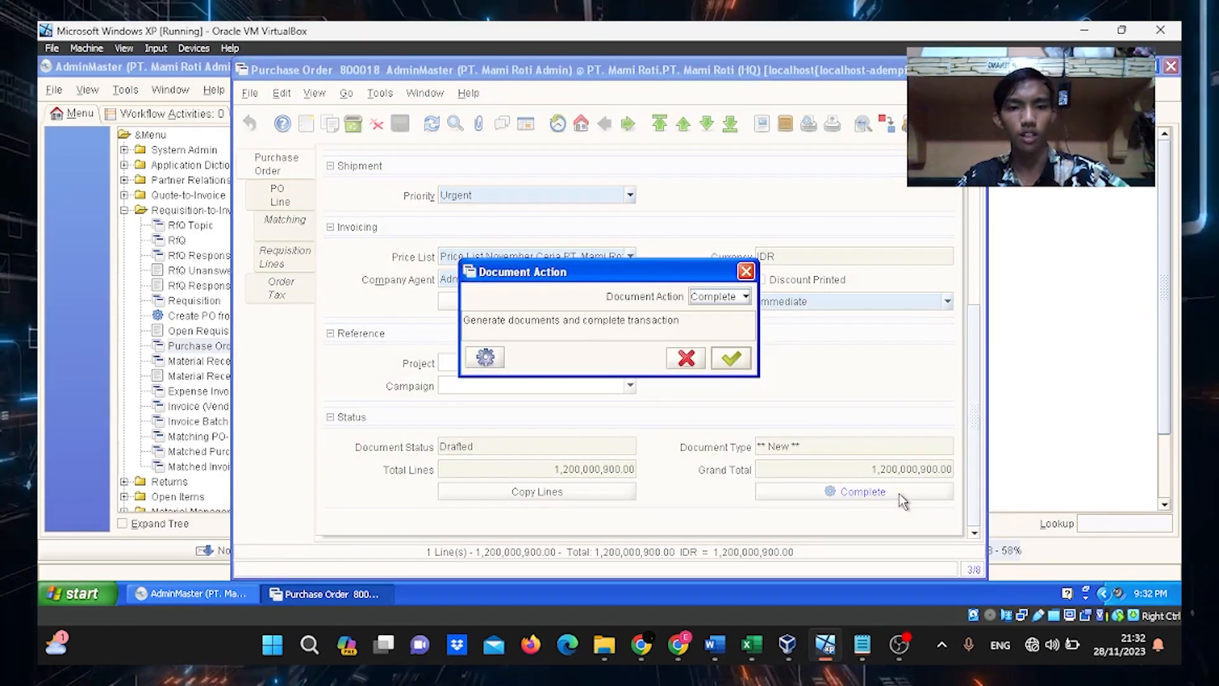
pyautogui.click(740, 360)
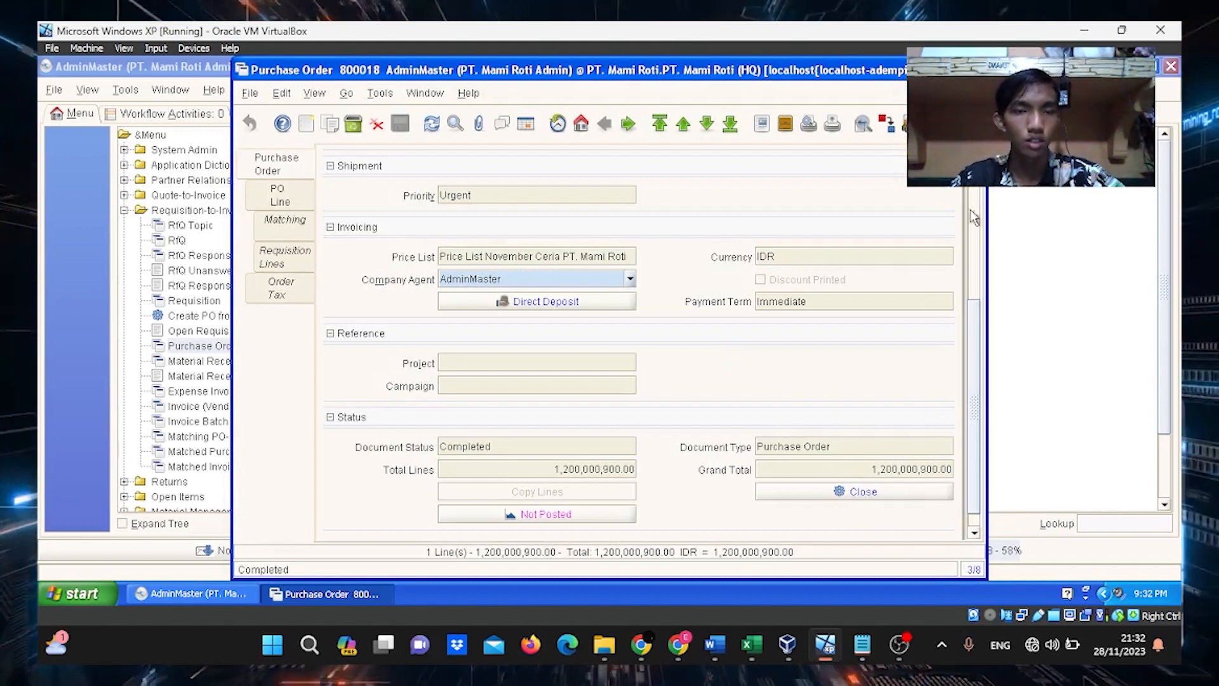
pyautogui.click(976, 70)
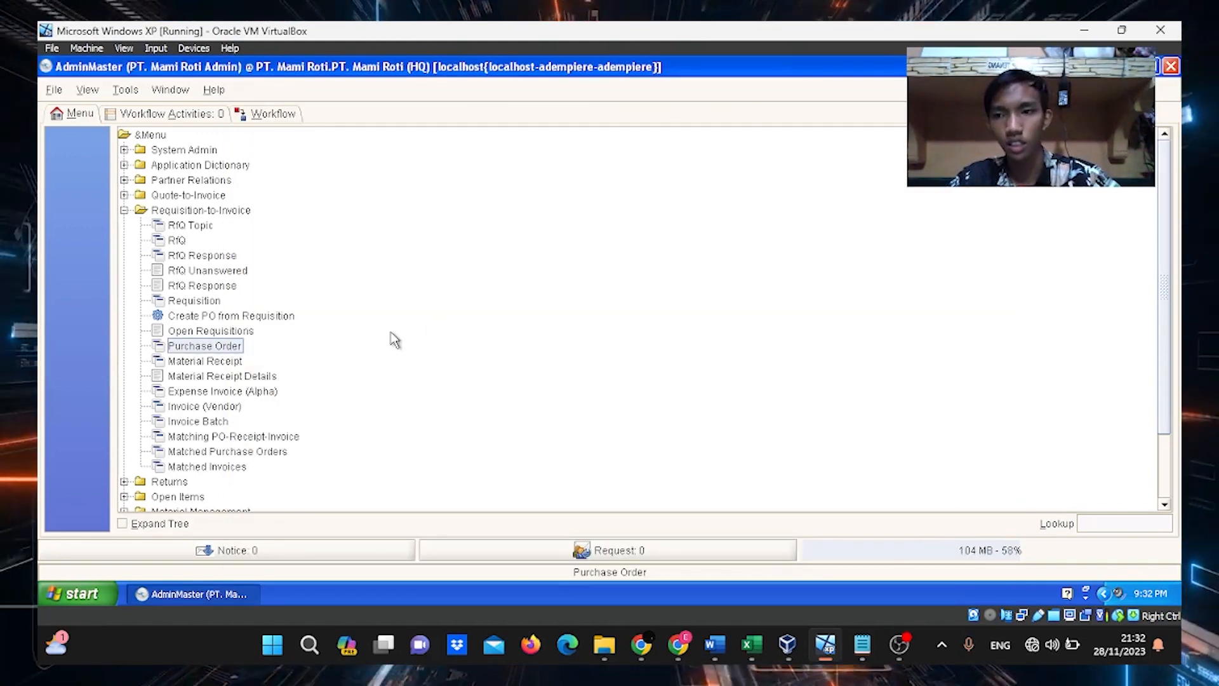
pyautogui.click(88, 90)
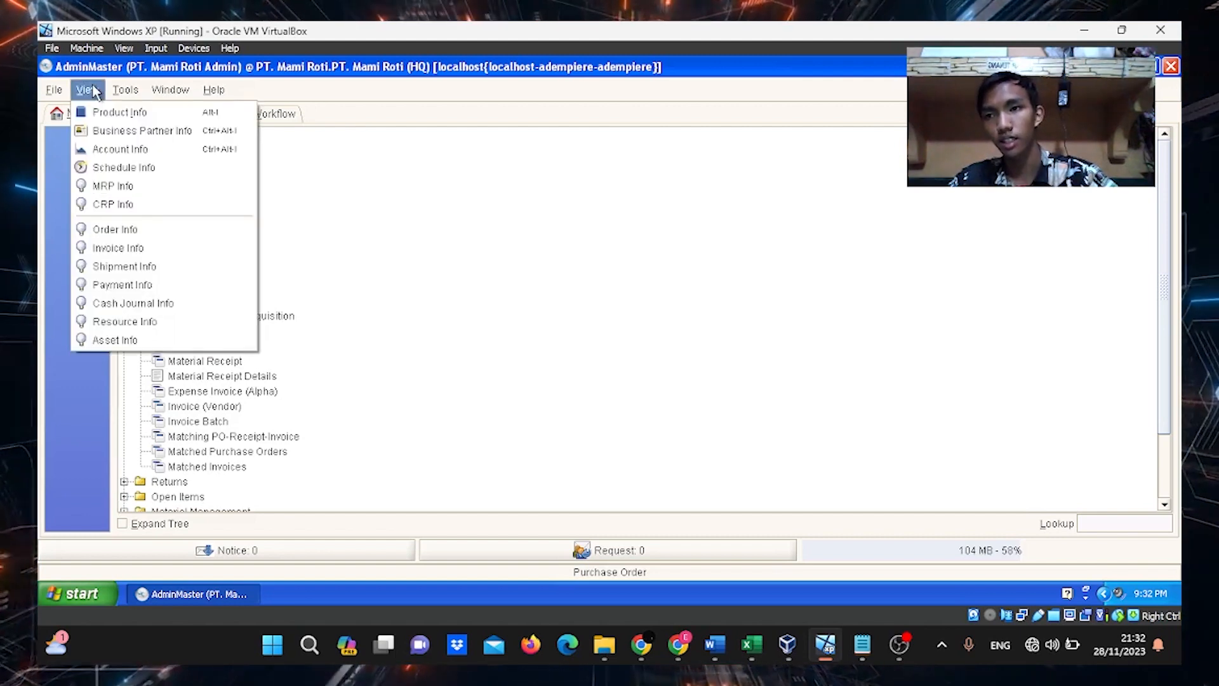
pyautogui.click(107, 112)
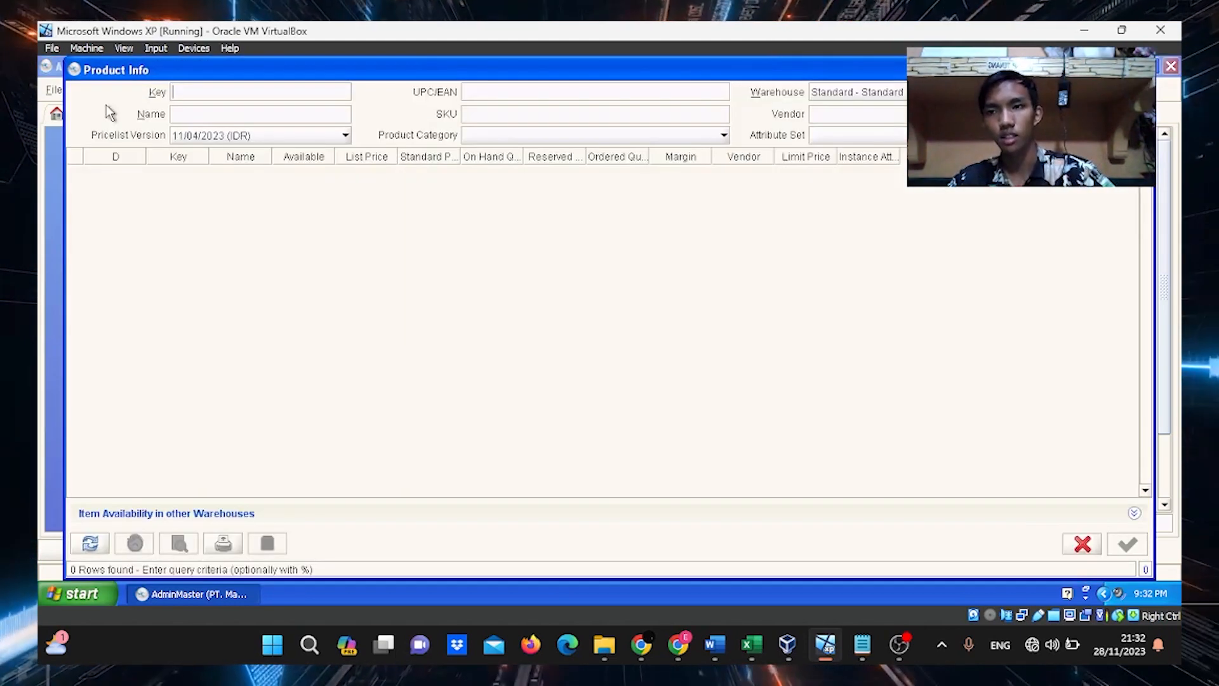
pyautogui.click(852, 93)
pyautogui.click(854, 125)
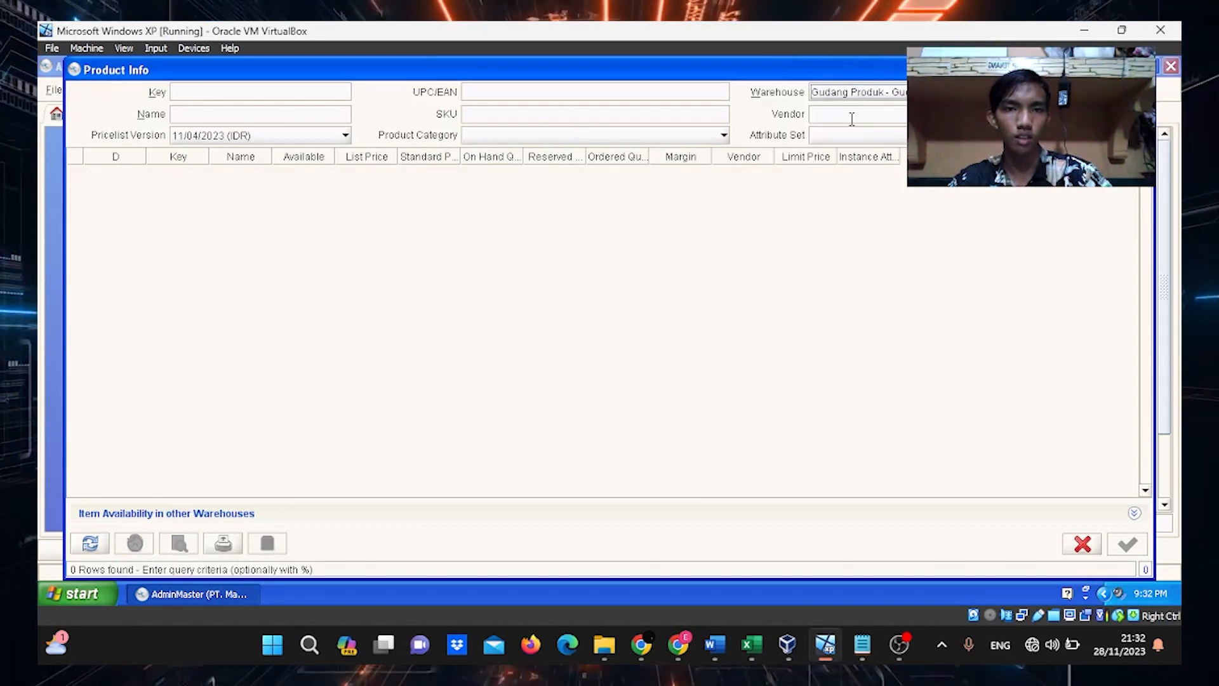
pyautogui.click(266, 135)
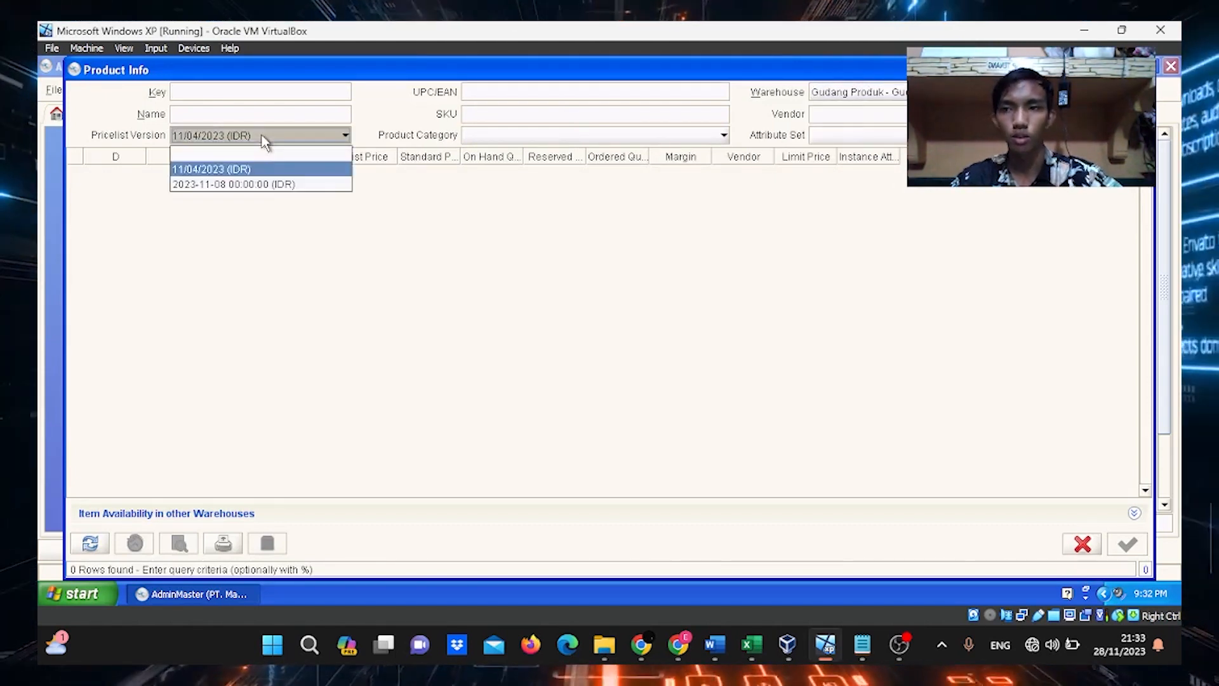
pyautogui.click(280, 185)
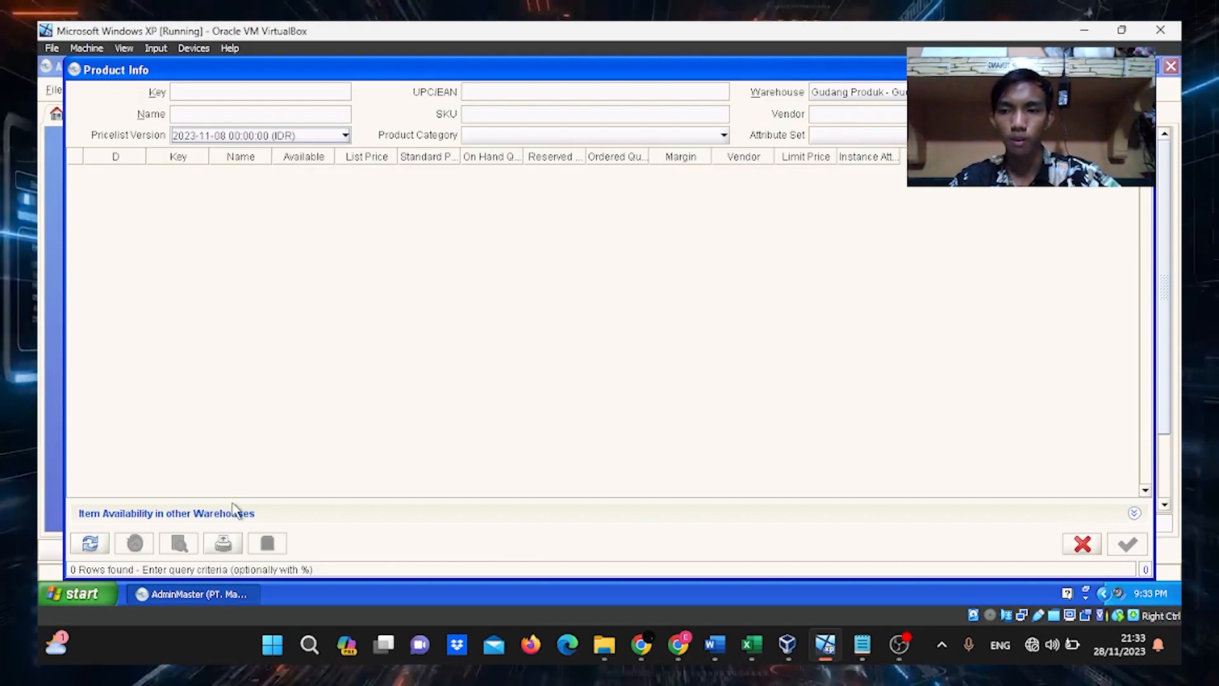
pyautogui.click(91, 542)
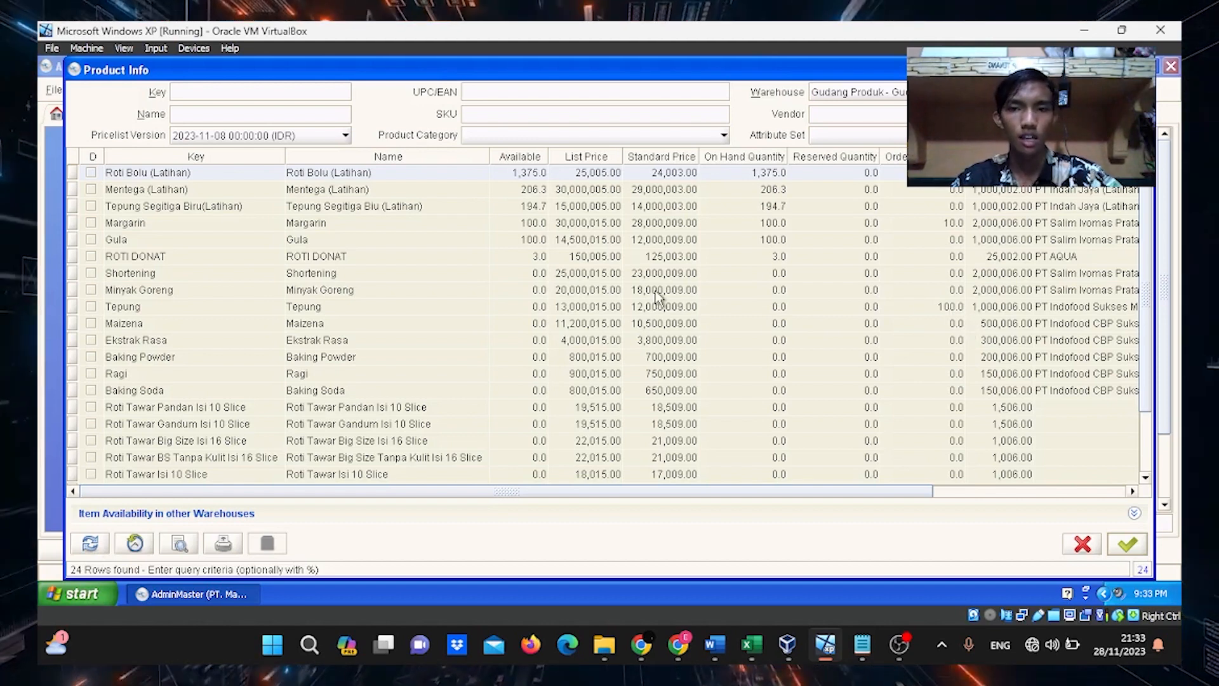
pyautogui.click(1127, 545)
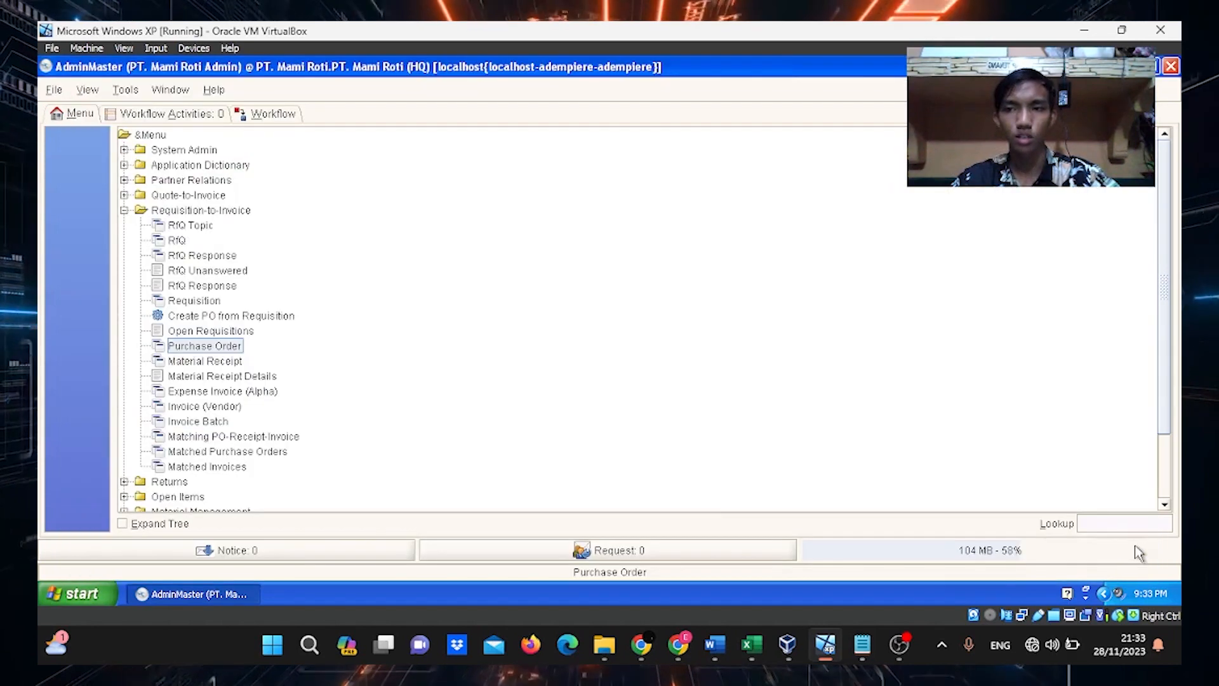
# Open the Material Receipt window and start a new receipt record
pyautogui.click(219, 361)
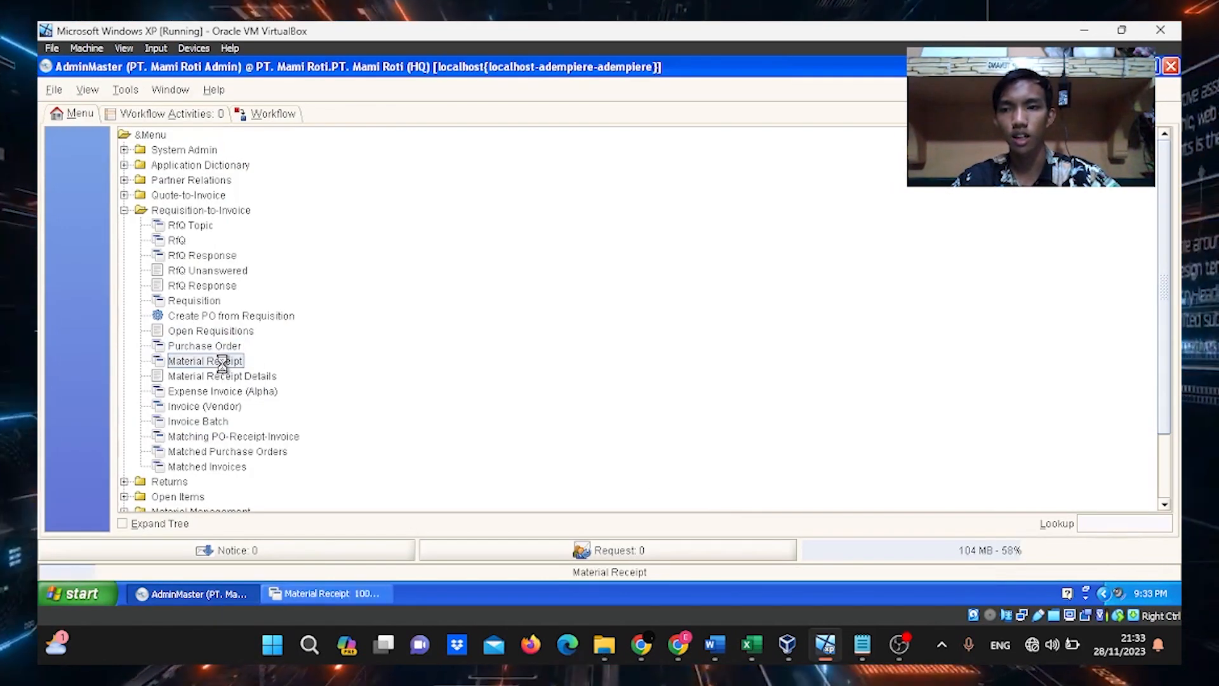
pyautogui.click(376, 592)
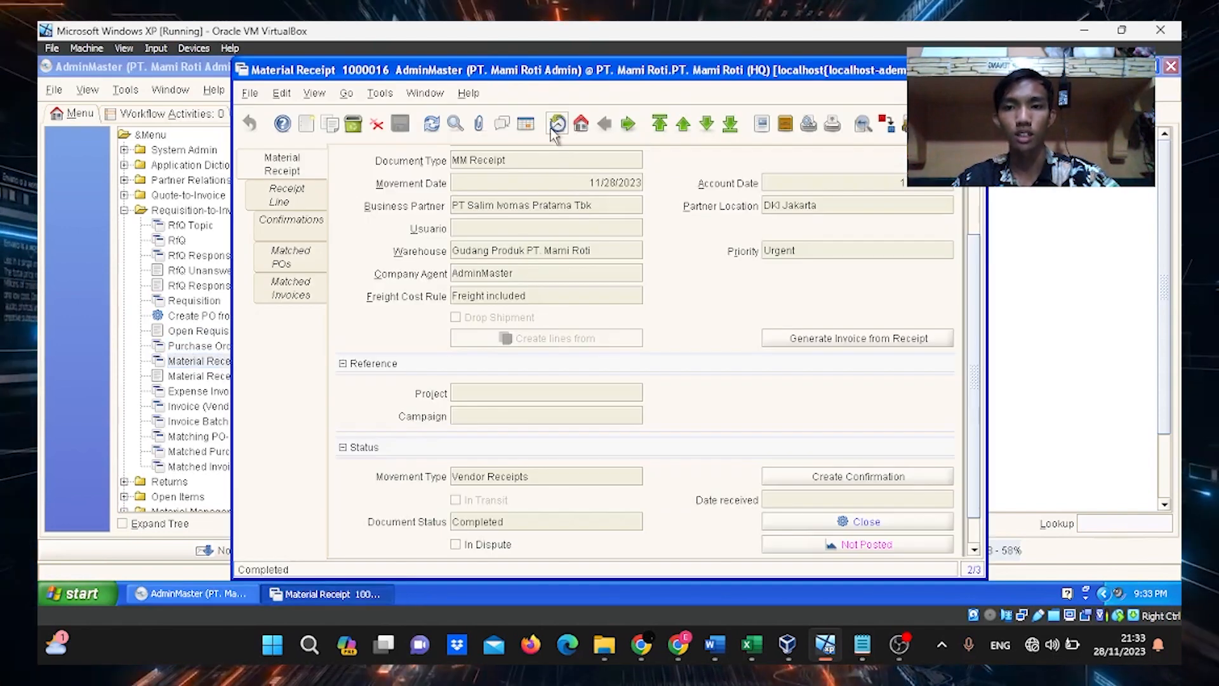
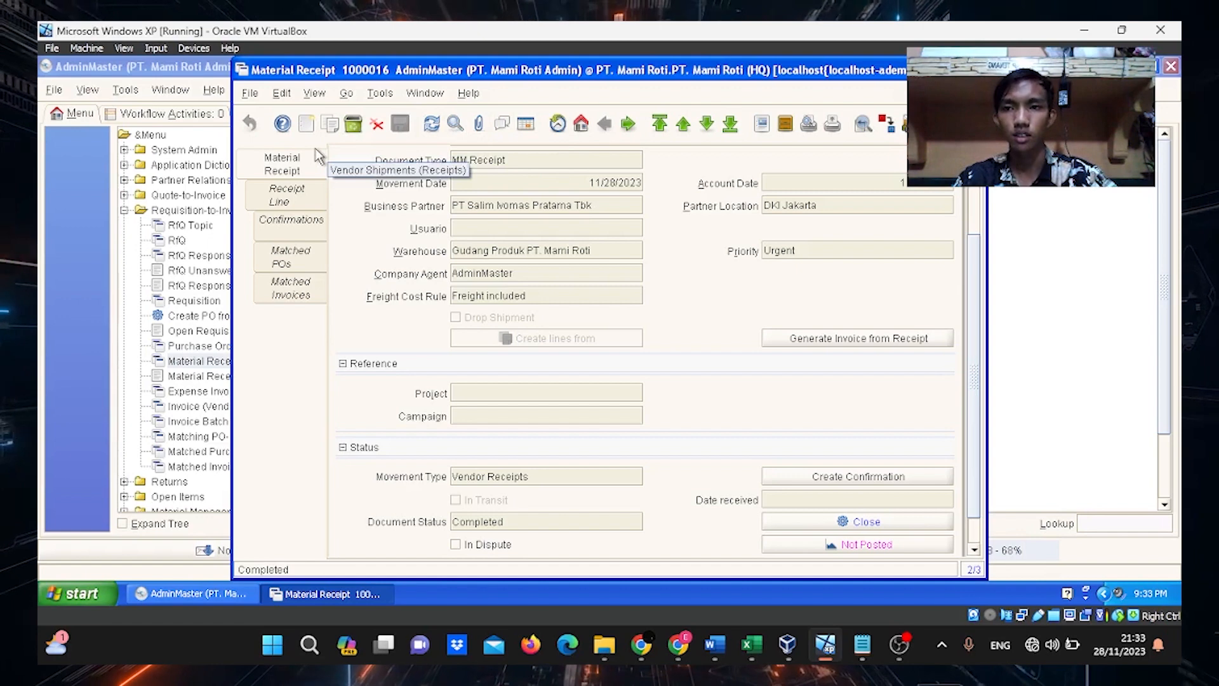
pyautogui.click(308, 123)
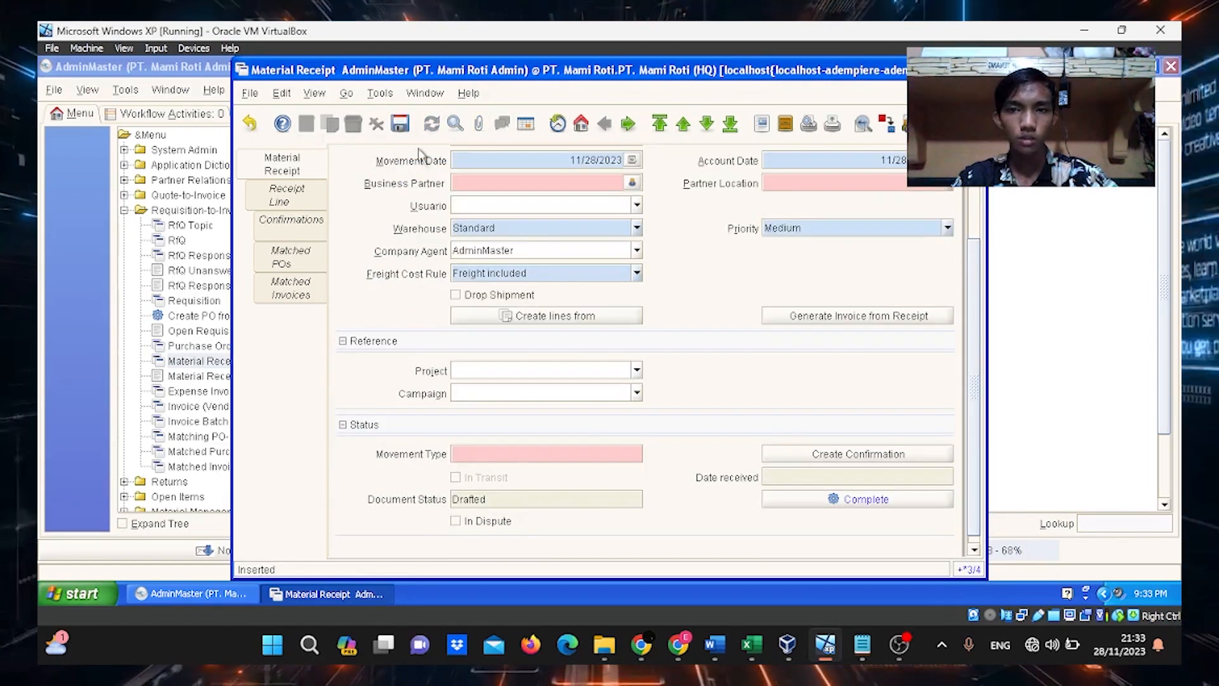
pyautogui.scroll(3, 659, 193)
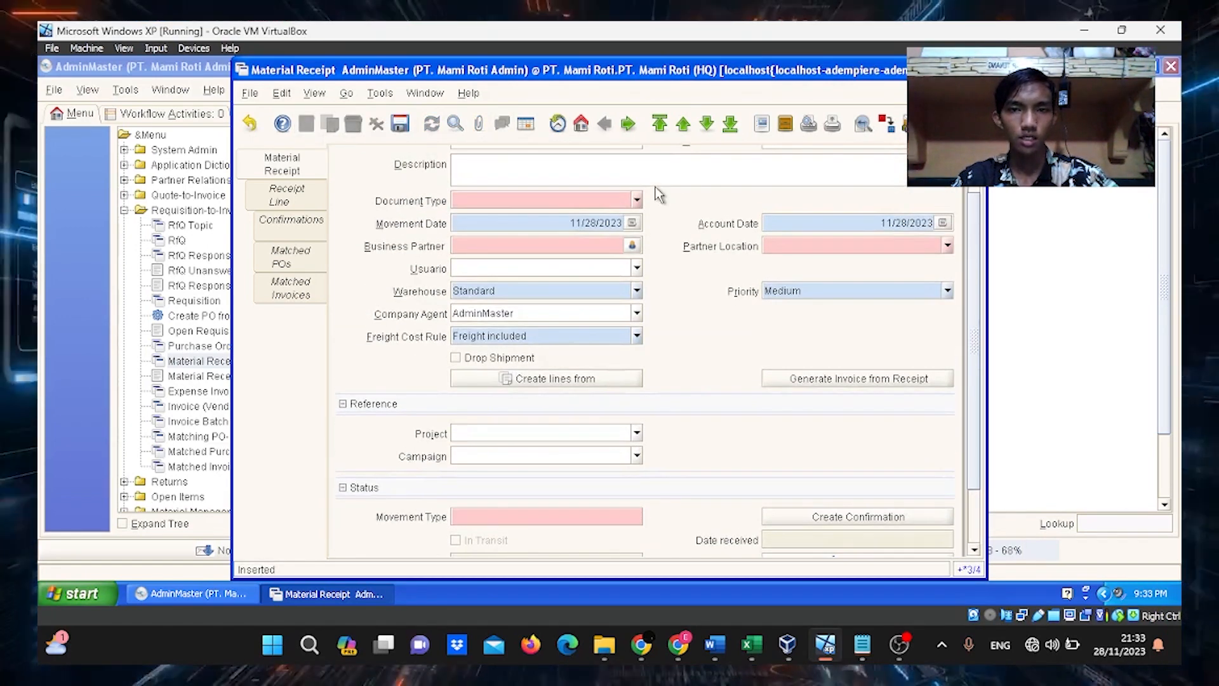
pyautogui.scroll(1, 707, 199)
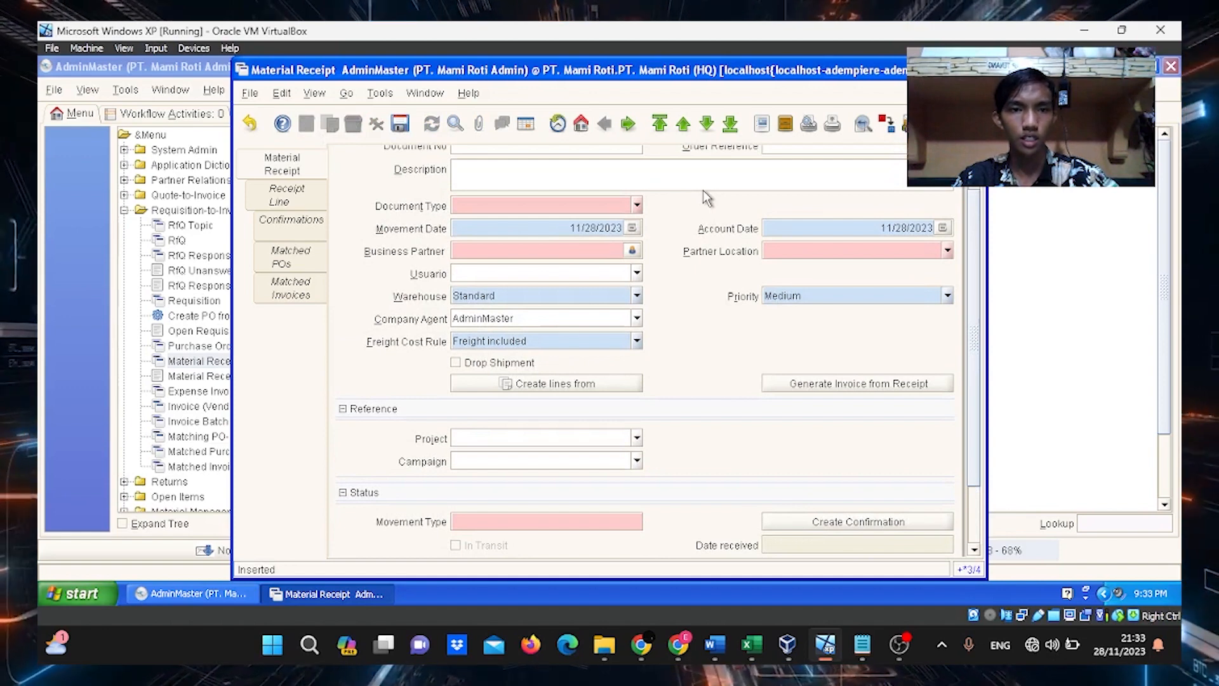
pyautogui.scroll(2, 641, 318)
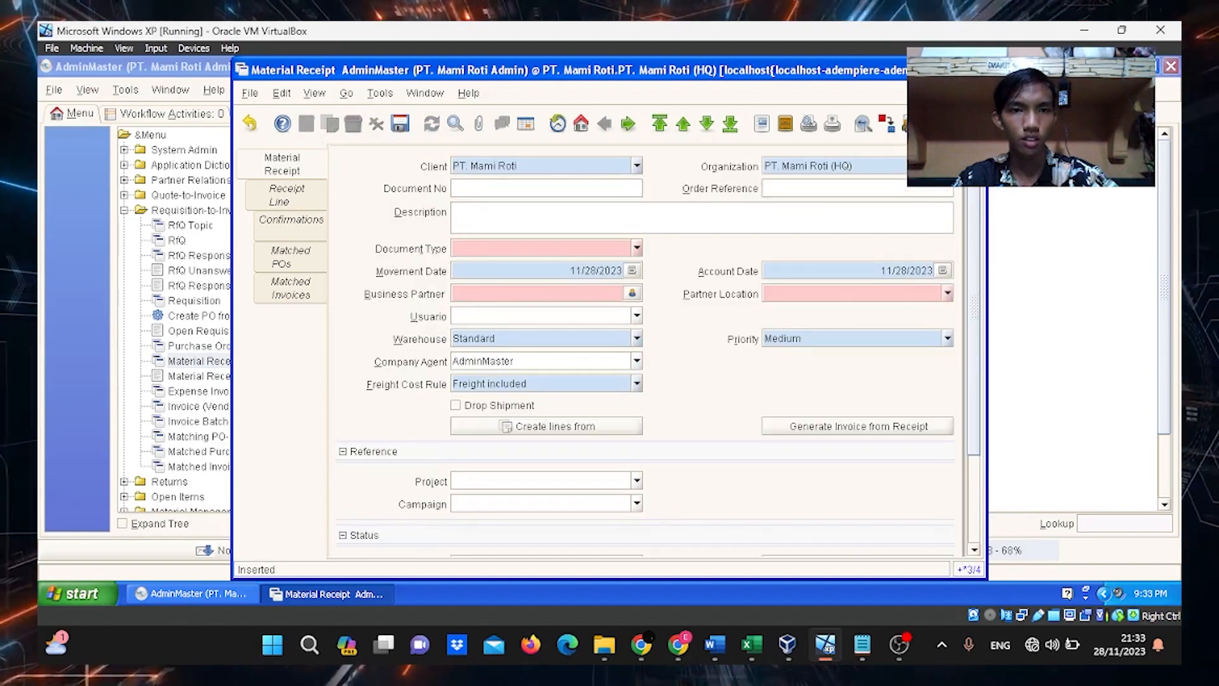
# Set the new receipt's organization to Pabrik dan Gudang PT. Mami Roti and its document type to MM Receipt
pyautogui.click(948, 166)
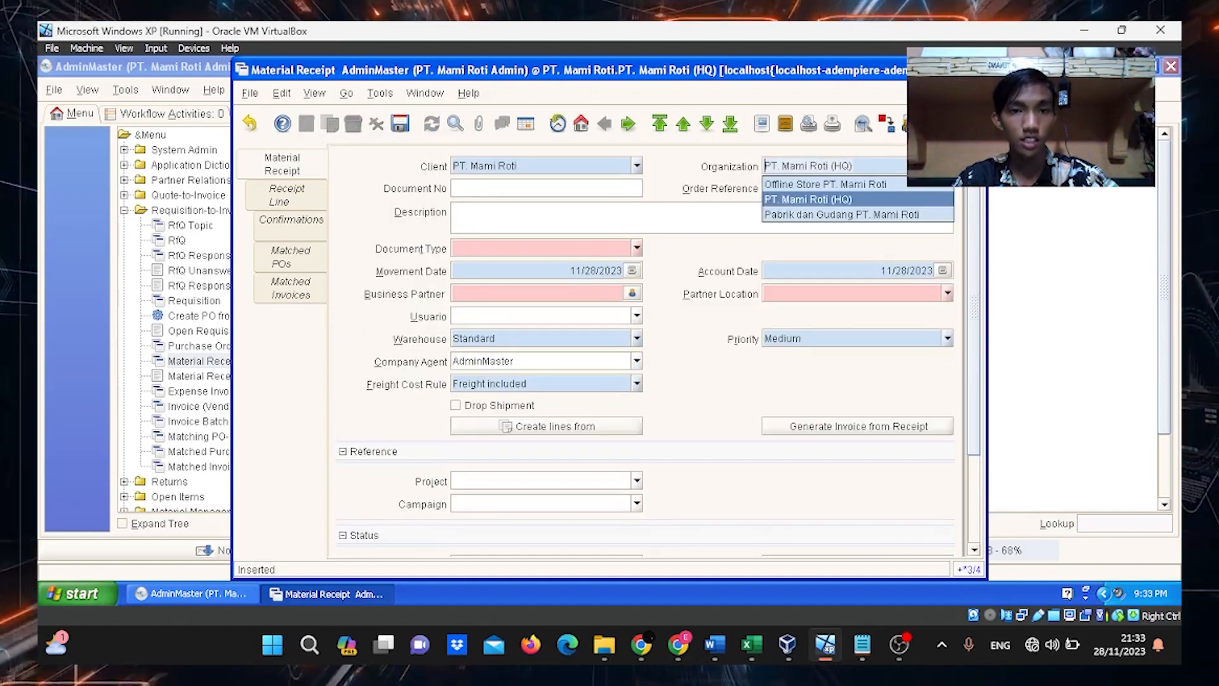
pyautogui.click(843, 215)
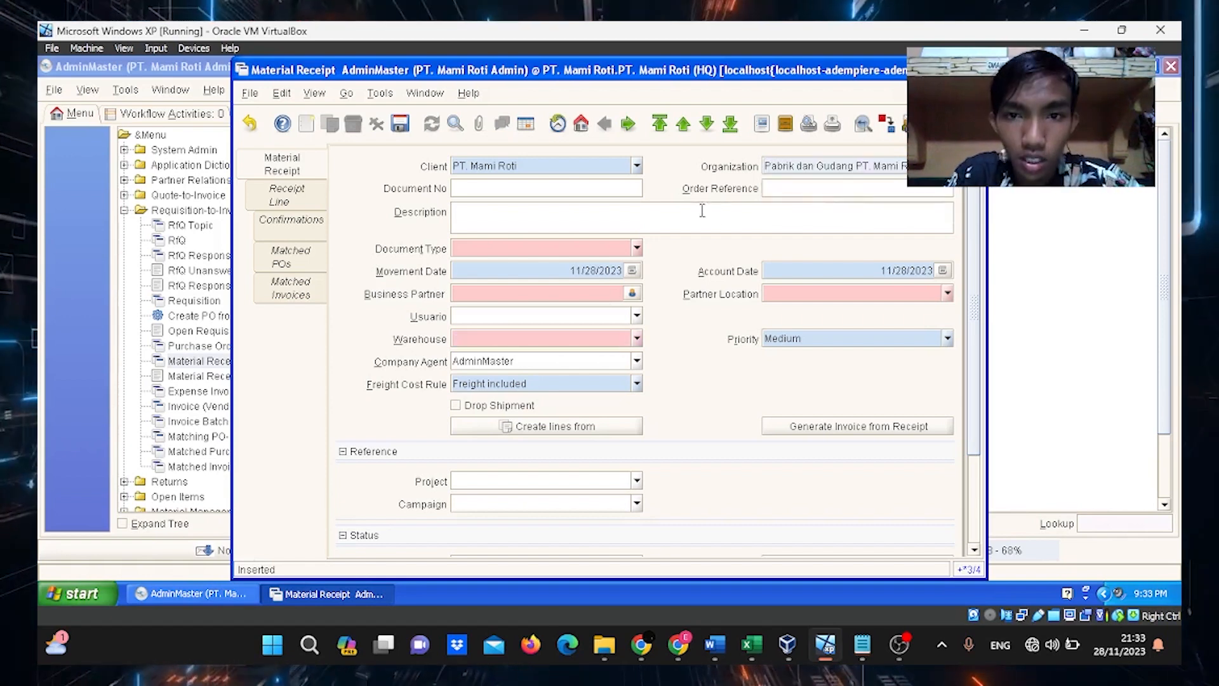
pyautogui.click(637, 253)
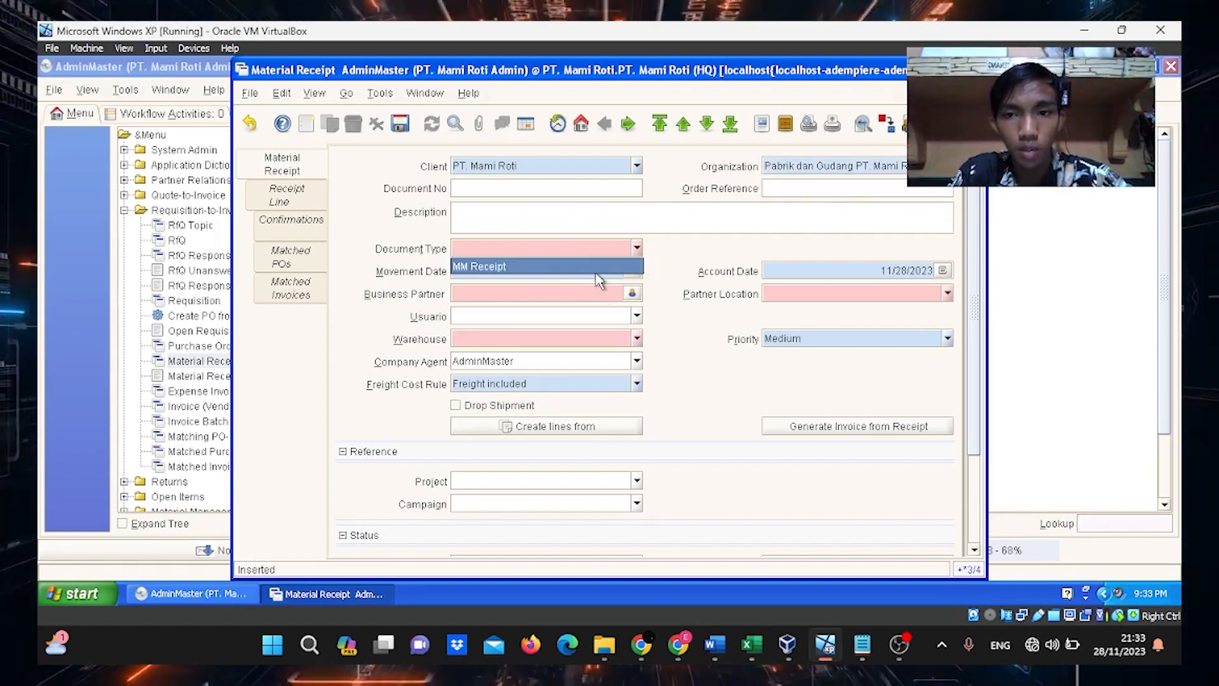
pyautogui.click(586, 265)
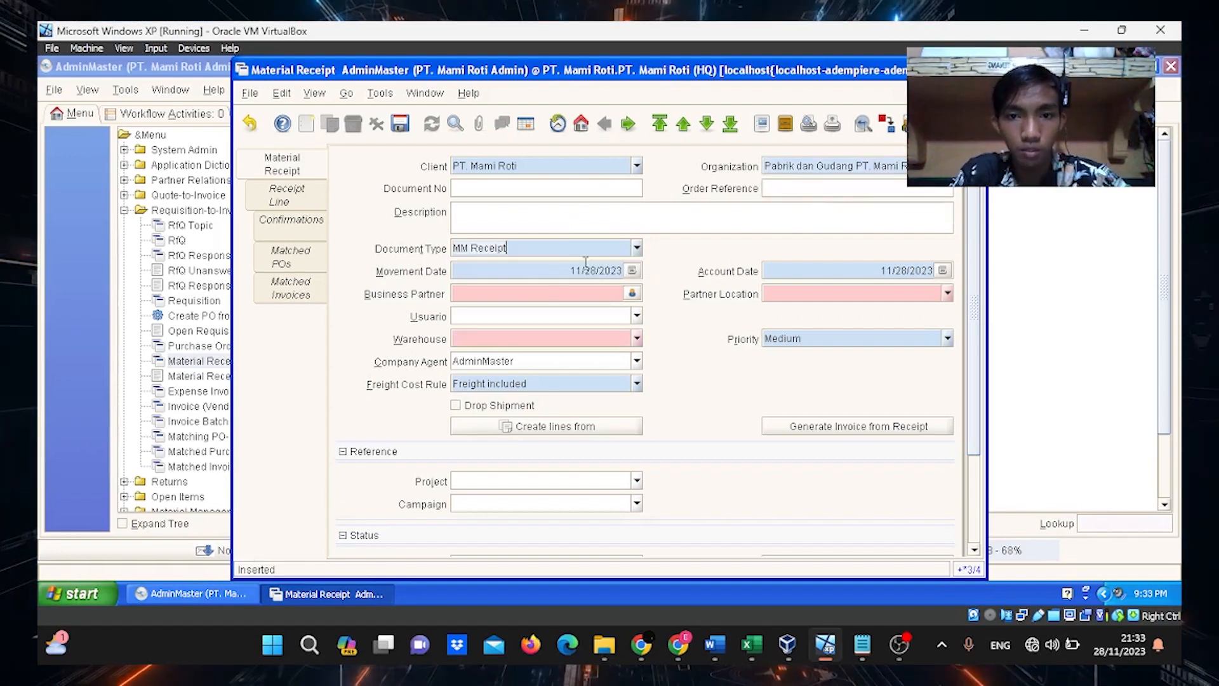
# Set the receipt's business partner to PT Indofood Sukses Makmur, Tbk and its warehouse to Gudang Produk PT. Mami Roti
pyautogui.click(633, 294)
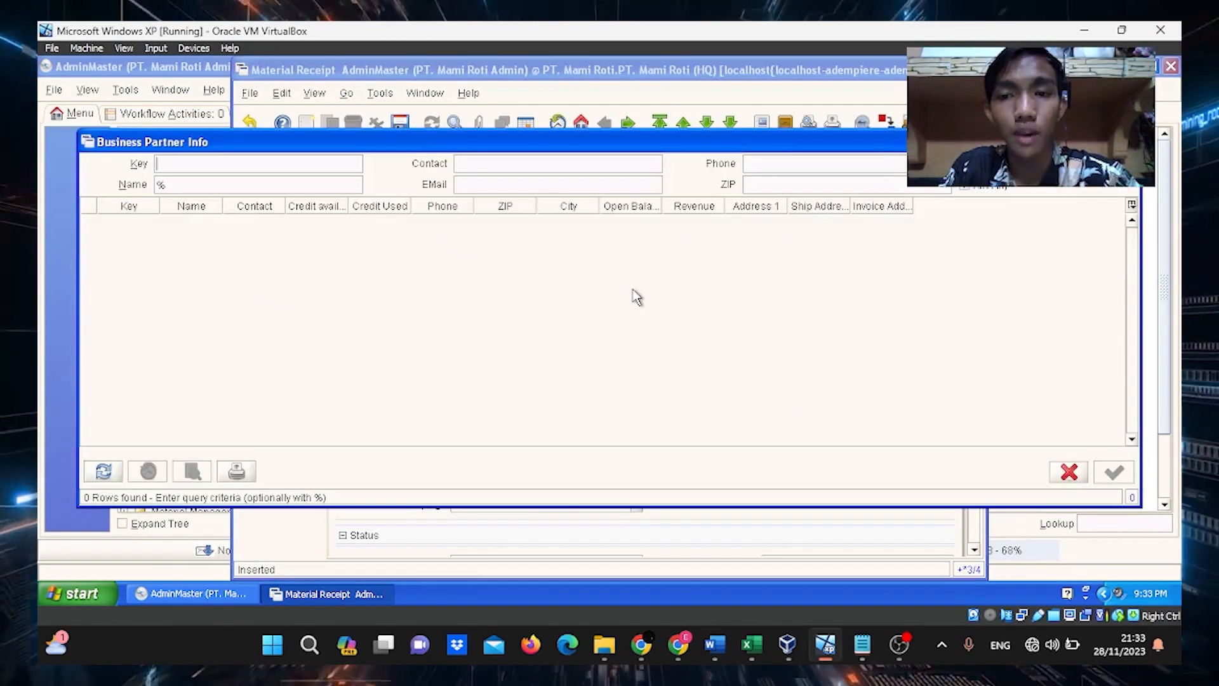
pyautogui.click(104, 471)
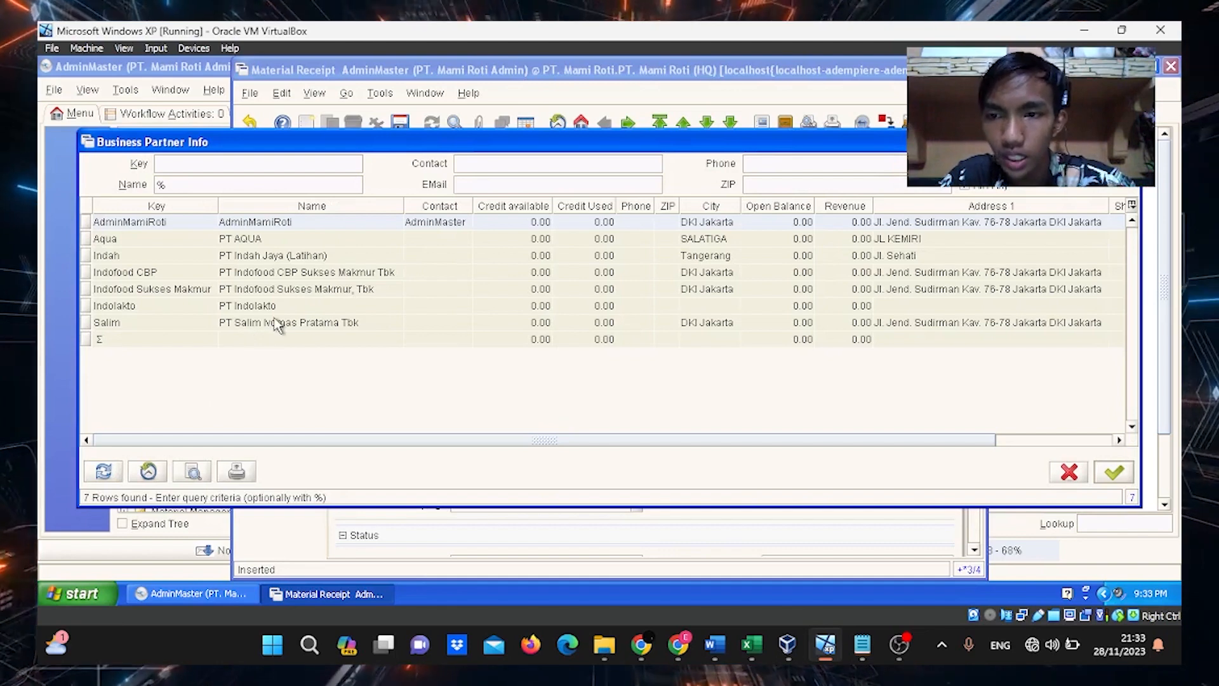
pyautogui.doubleClick(256, 292)
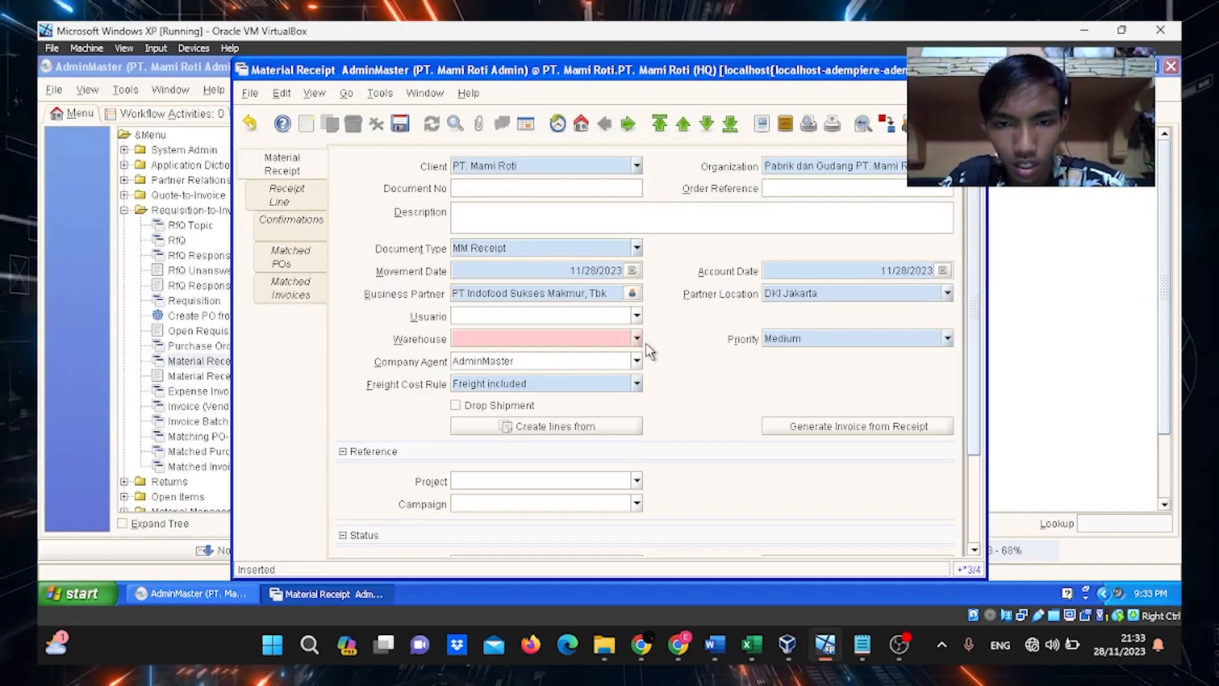
pyautogui.click(637, 340)
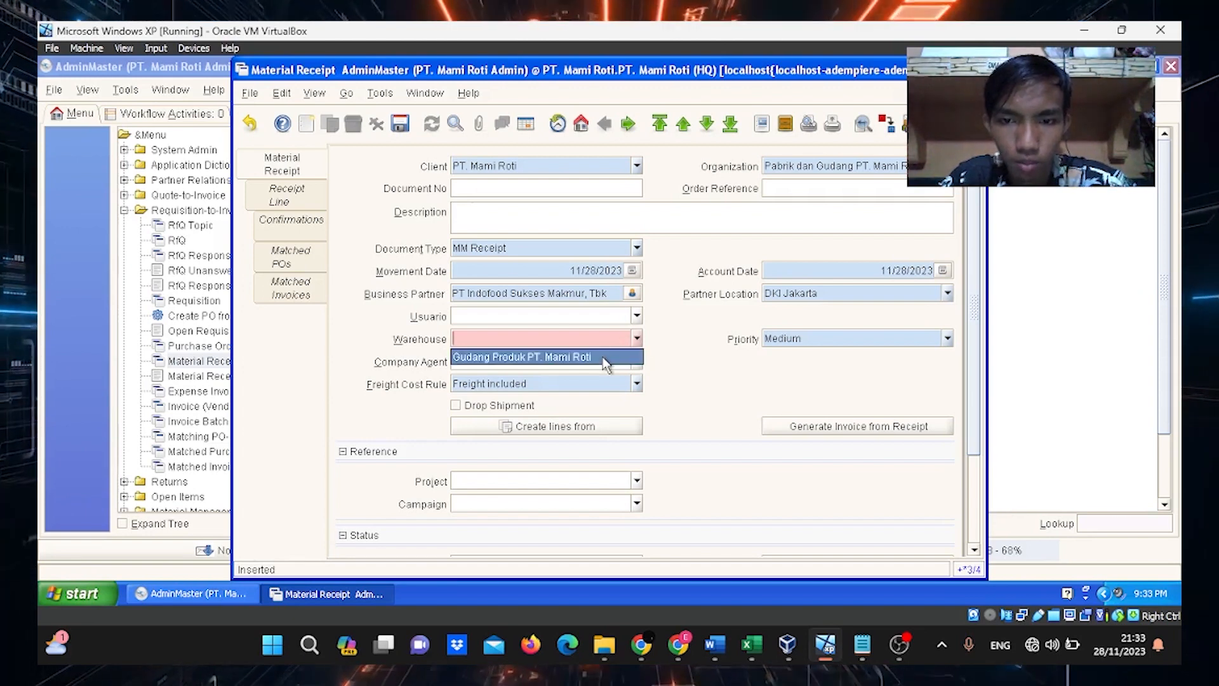
pyautogui.click(603, 358)
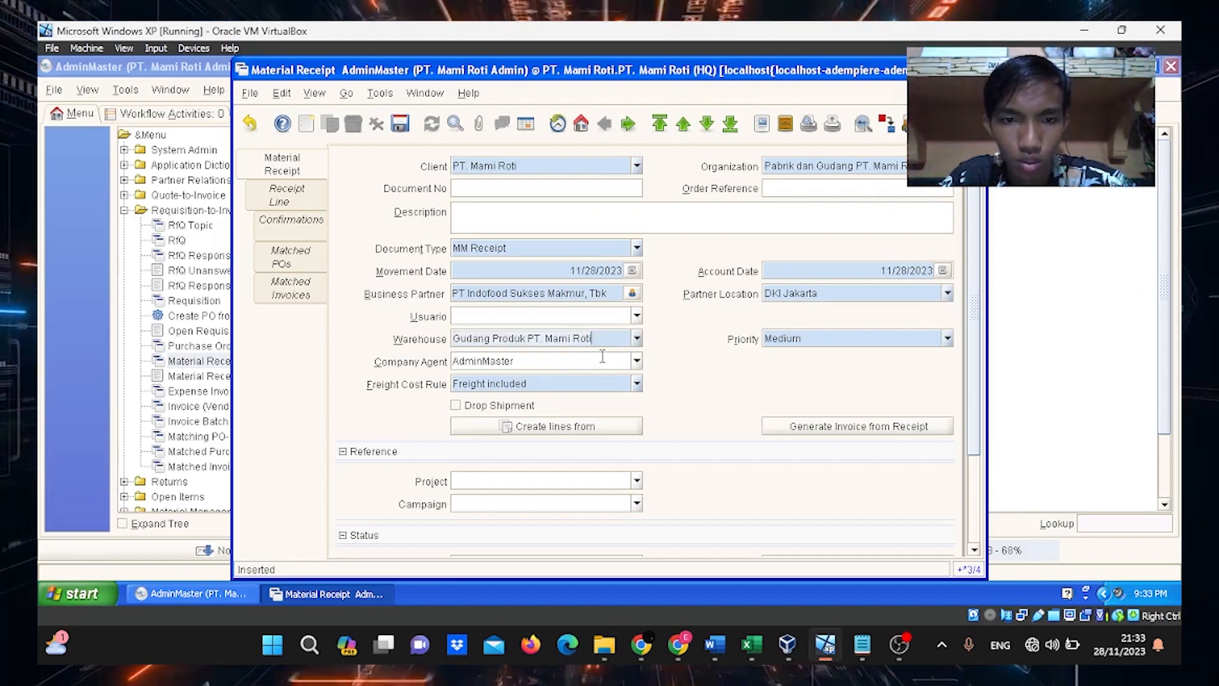
# Set the material receipt's priority to Urgent and save the record
pyautogui.click(947, 339)
pyautogui.click(786, 414)
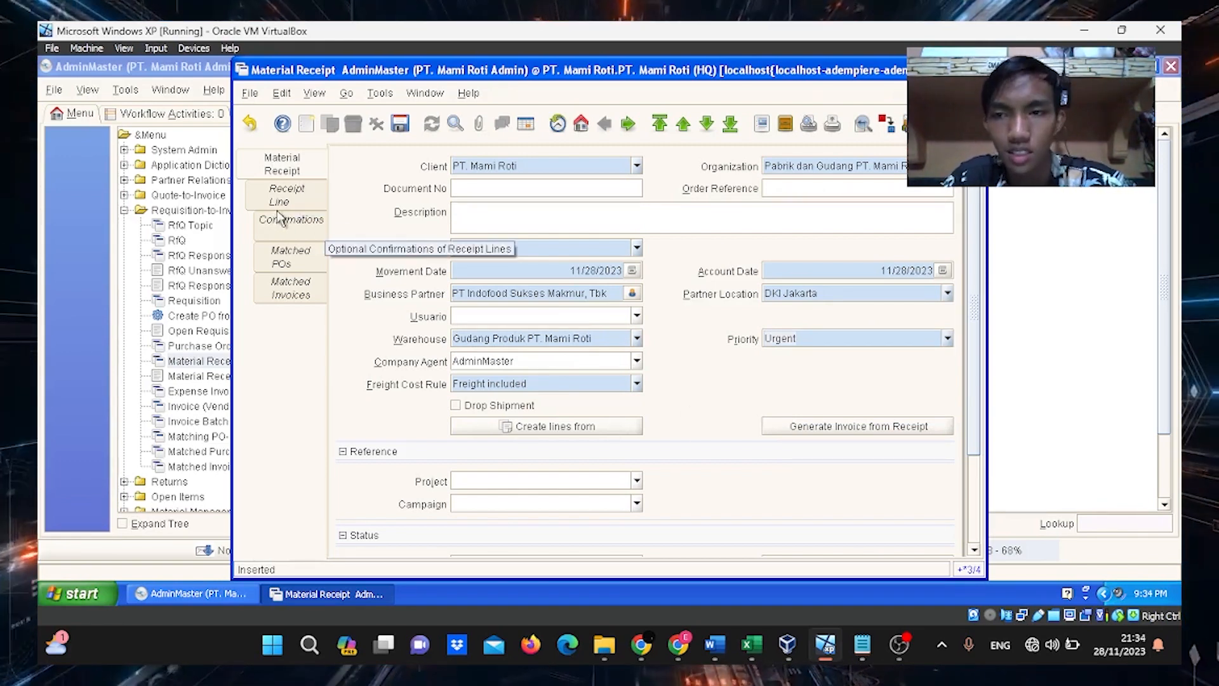
pyautogui.click(397, 134)
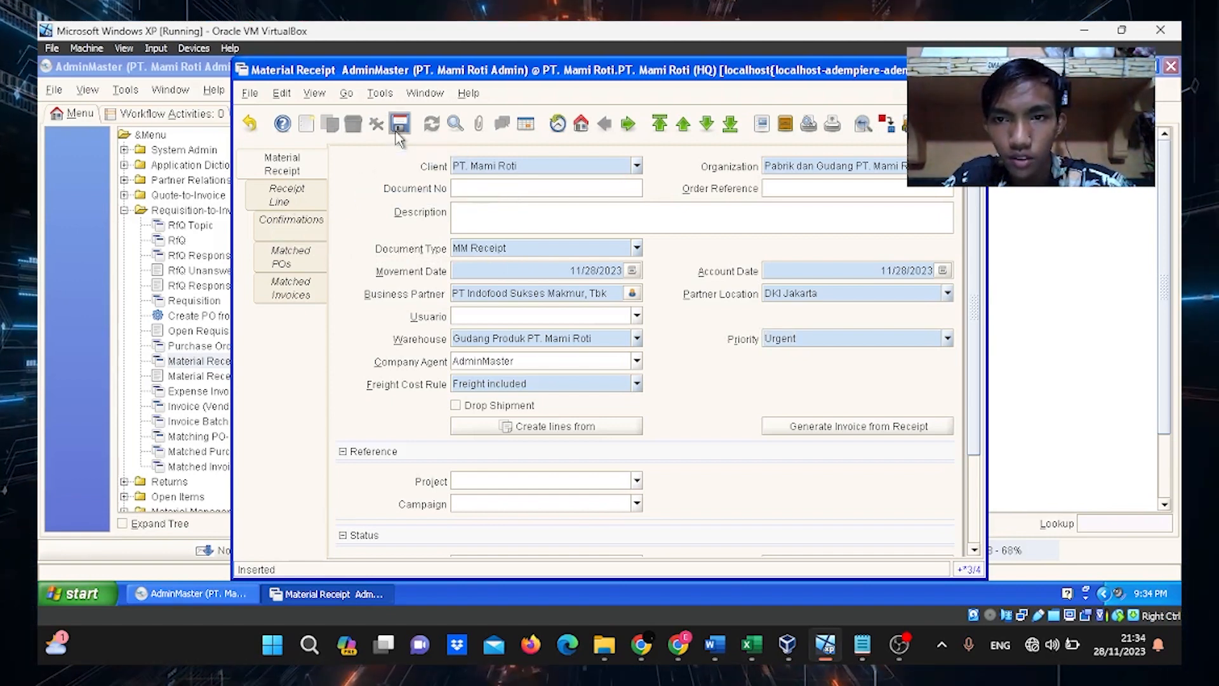
pyautogui.click(287, 195)
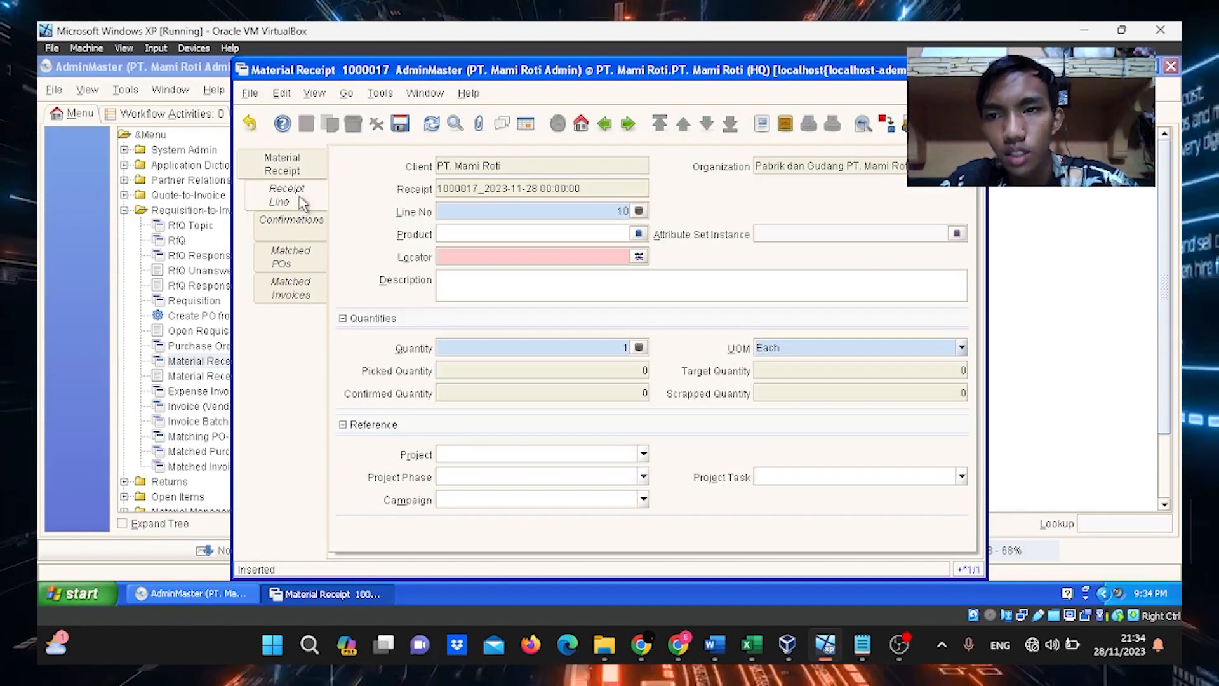
pyautogui.click(638, 233)
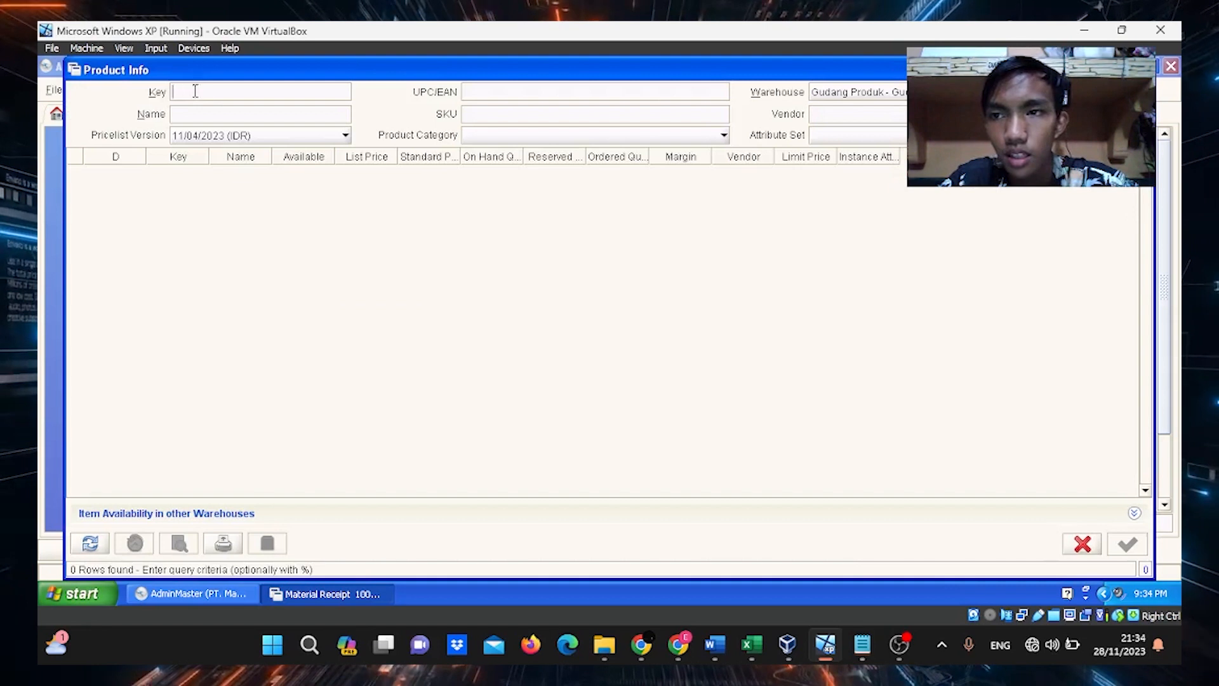
pyautogui.click(233, 140)
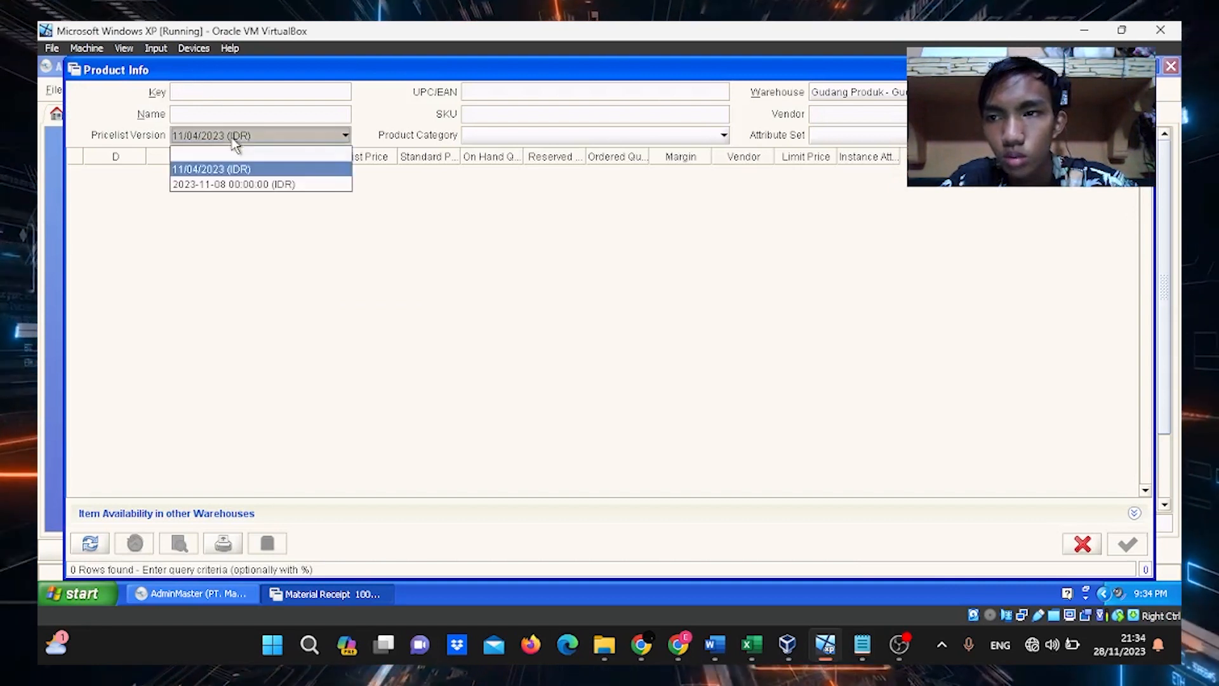
pyautogui.click(262, 184)
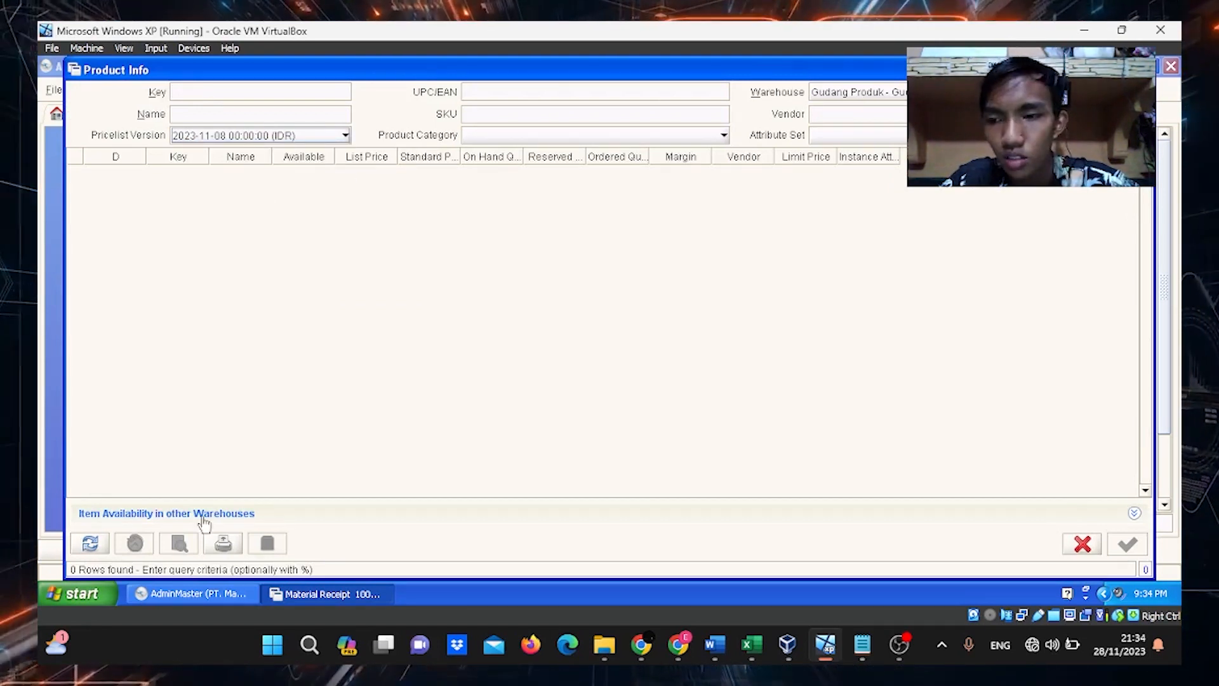
pyautogui.click(84, 547)
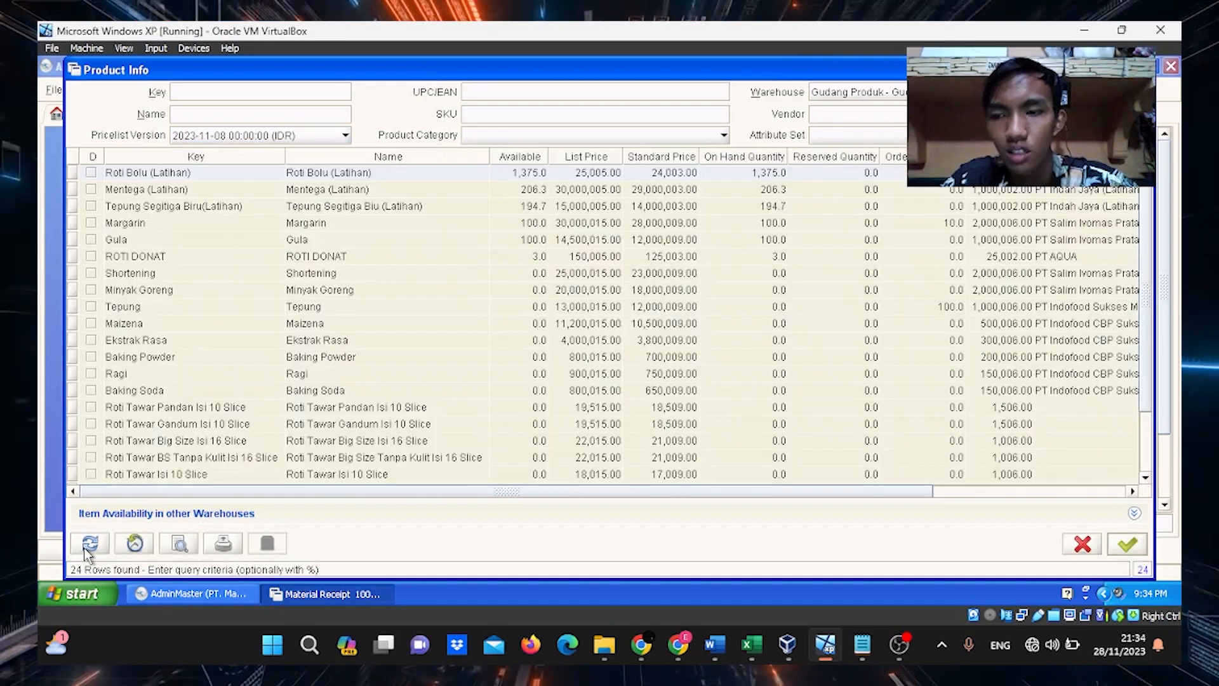
pyautogui.doubleClick(119, 308)
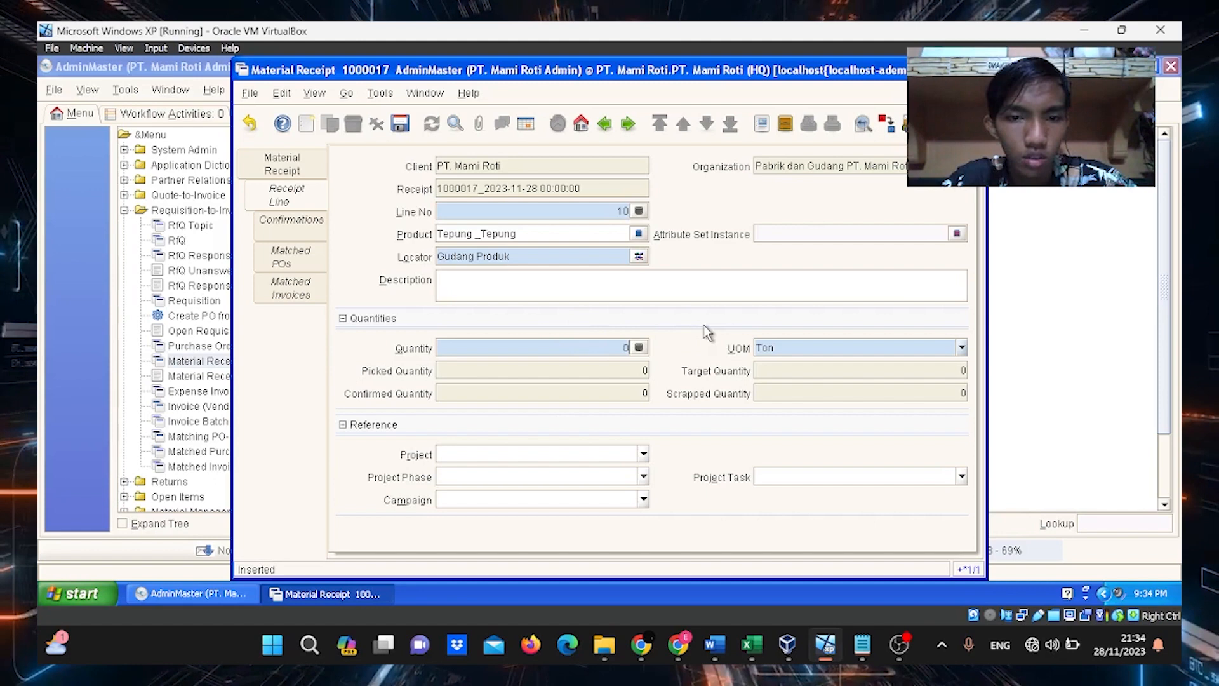
pyautogui.click(402, 124)
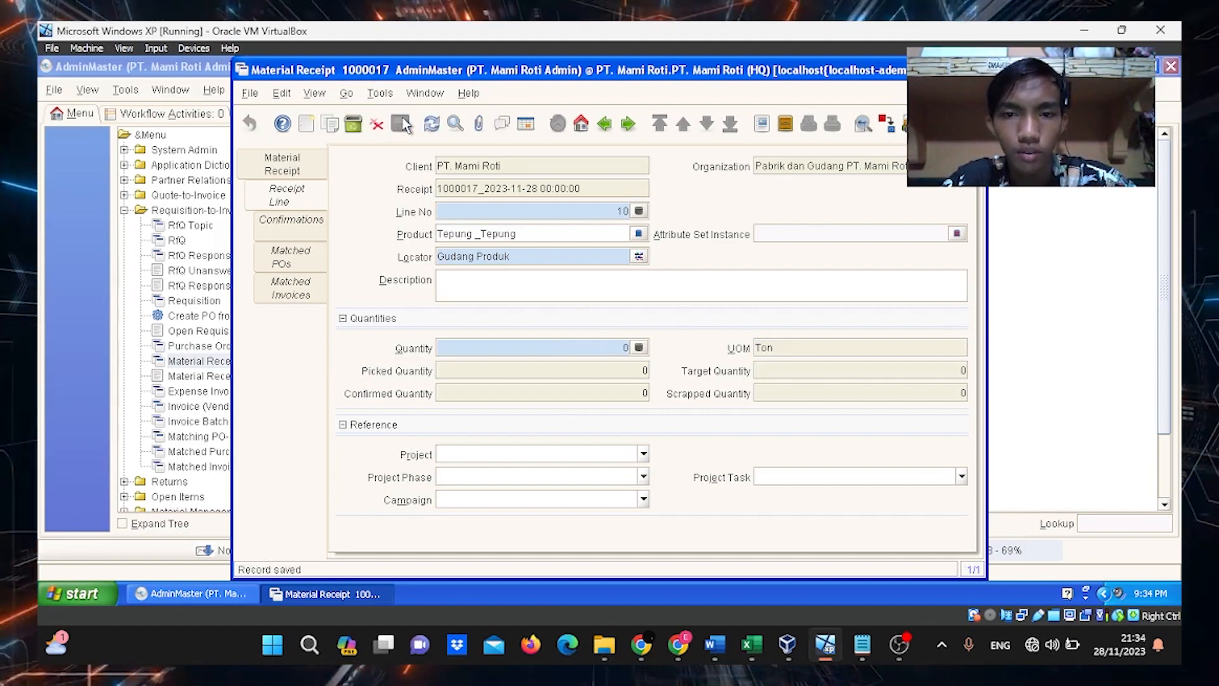
# Create a material receipt line from the vendor's purchase order dated 2023-11-28, selecting its 100 Ton Tepung line
pyautogui.click(308, 175)
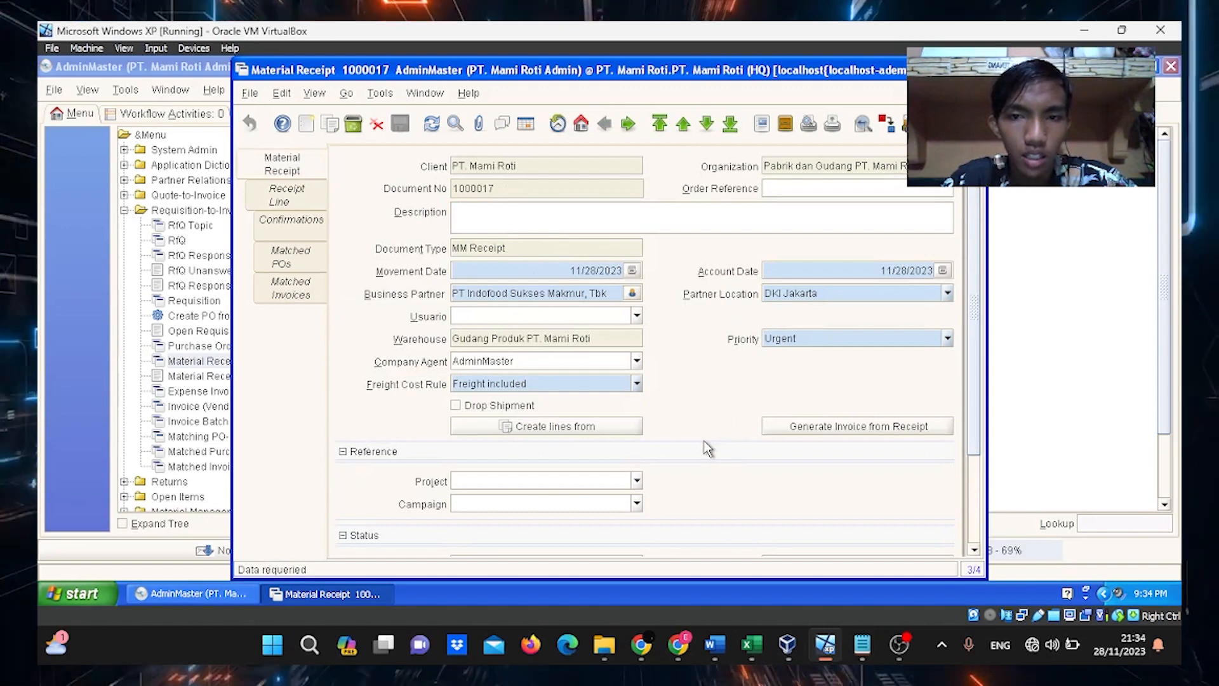
pyautogui.click(604, 425)
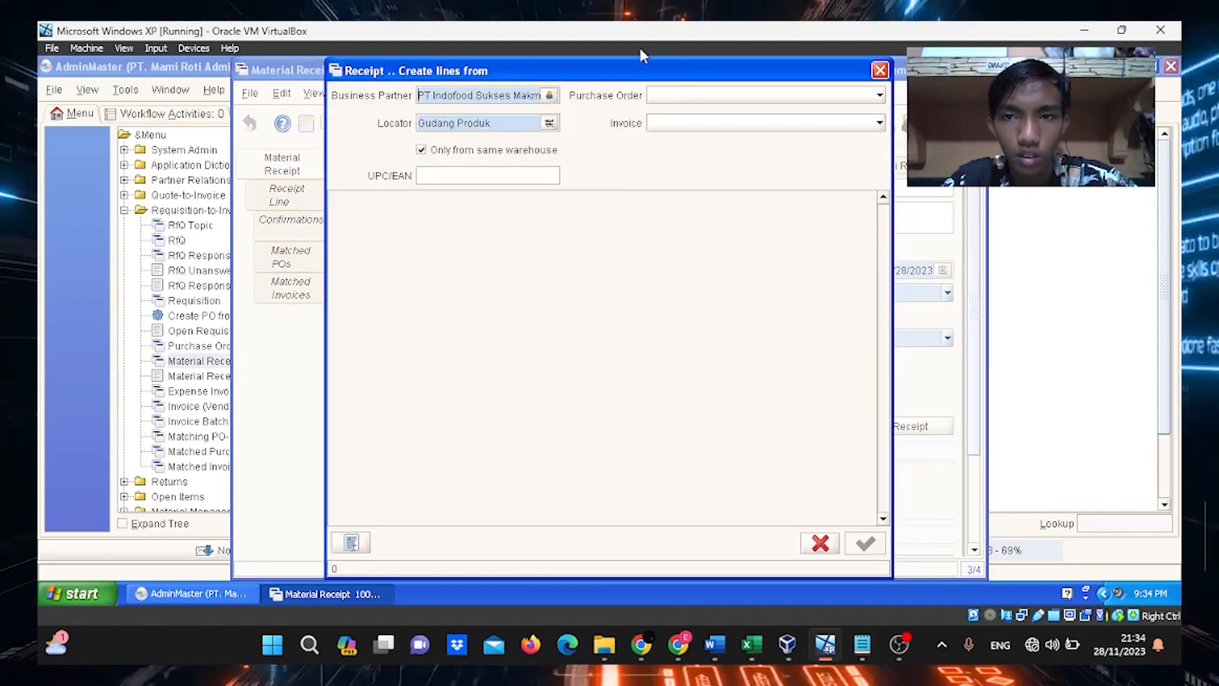
pyautogui.click(701, 97)
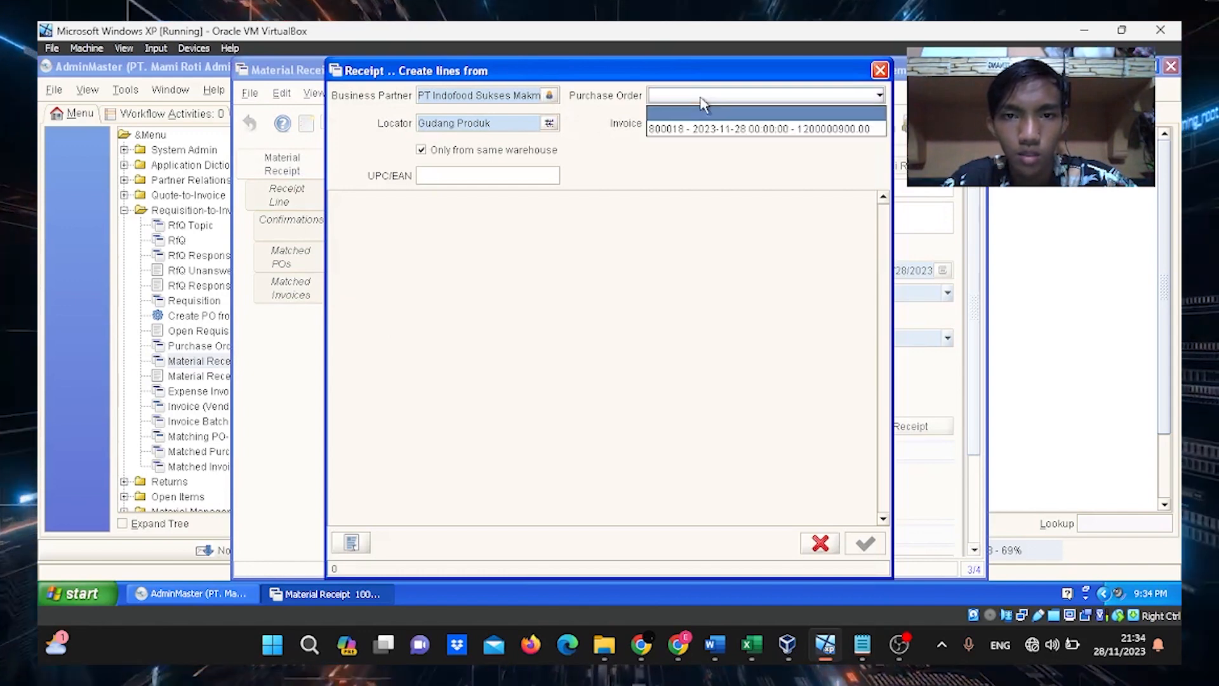
pyautogui.click(703, 127)
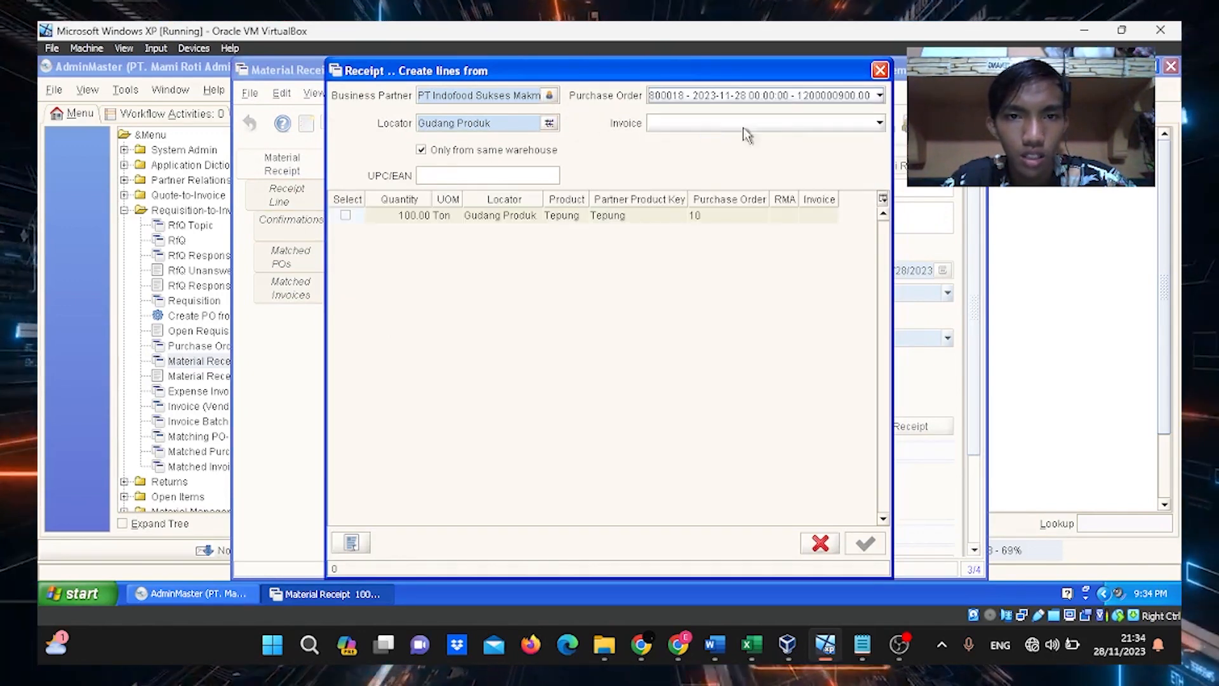
pyautogui.click(346, 216)
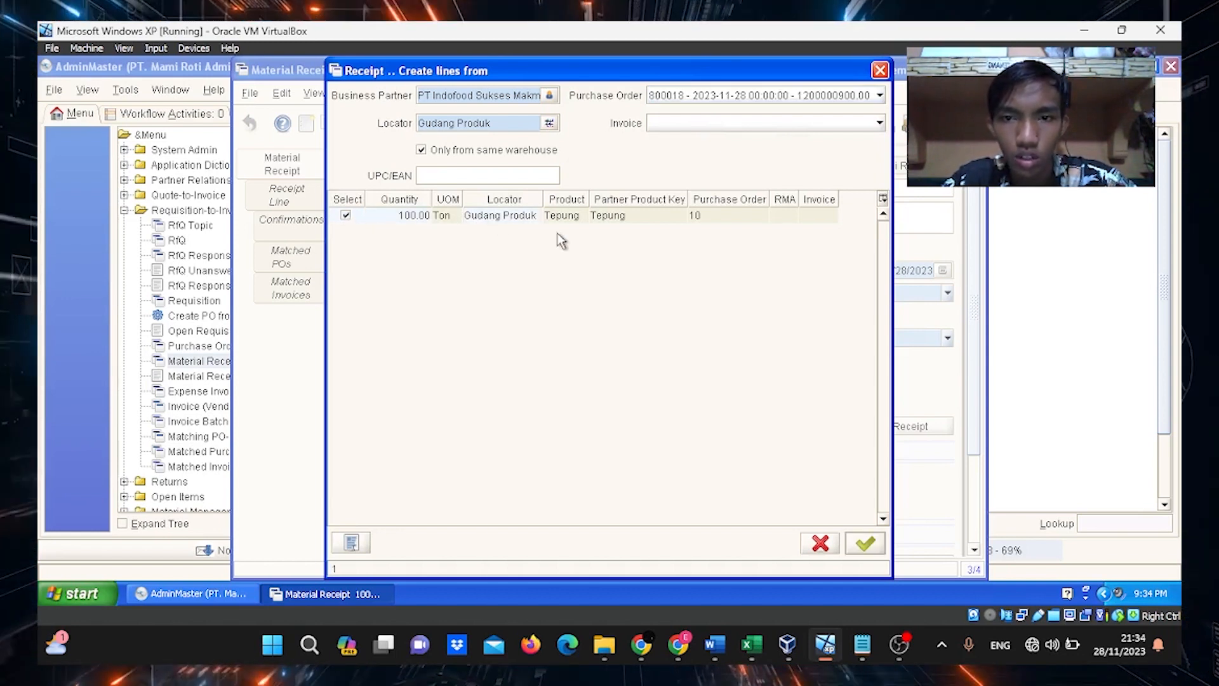
pyautogui.click(866, 544)
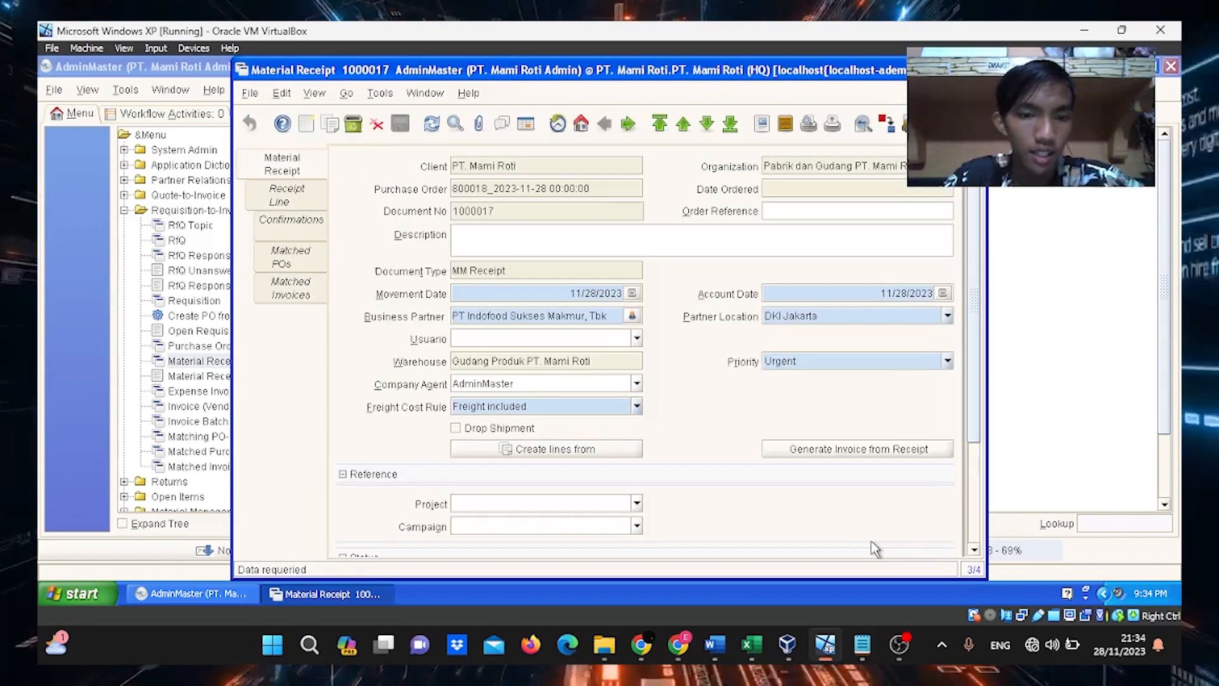
# Process the material receipt with the Complete document action and close the Material Receipt window
pyautogui.scroll(-3, 976, 477)
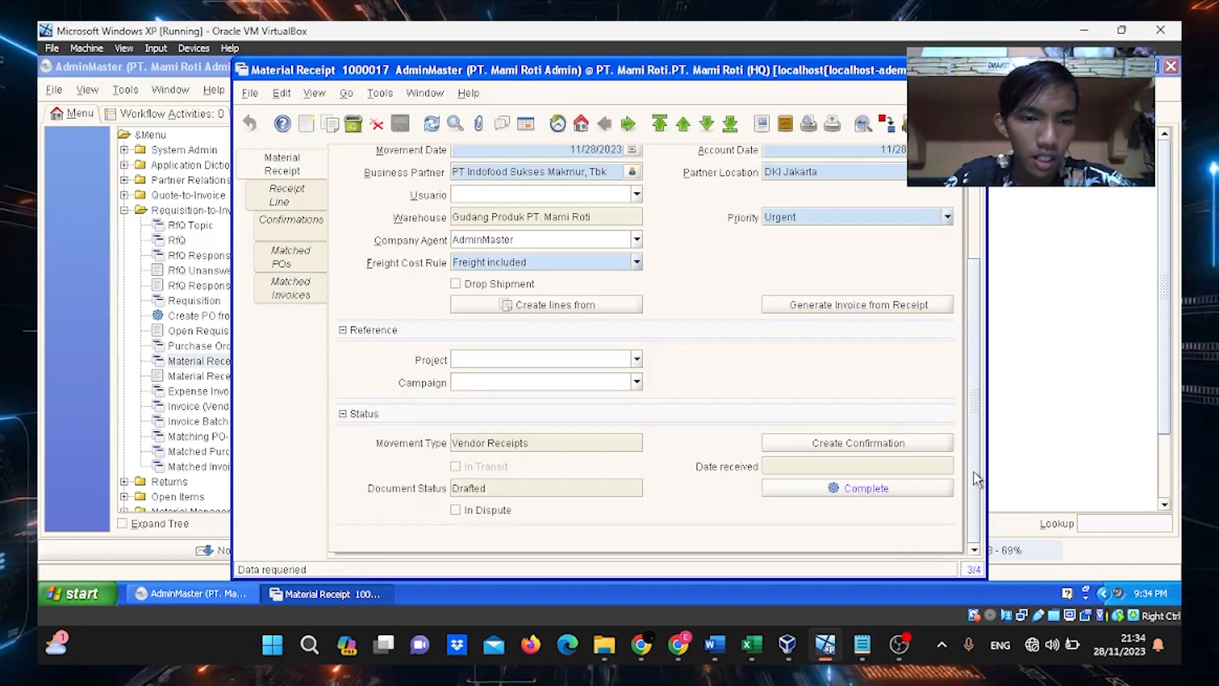
pyautogui.click(936, 491)
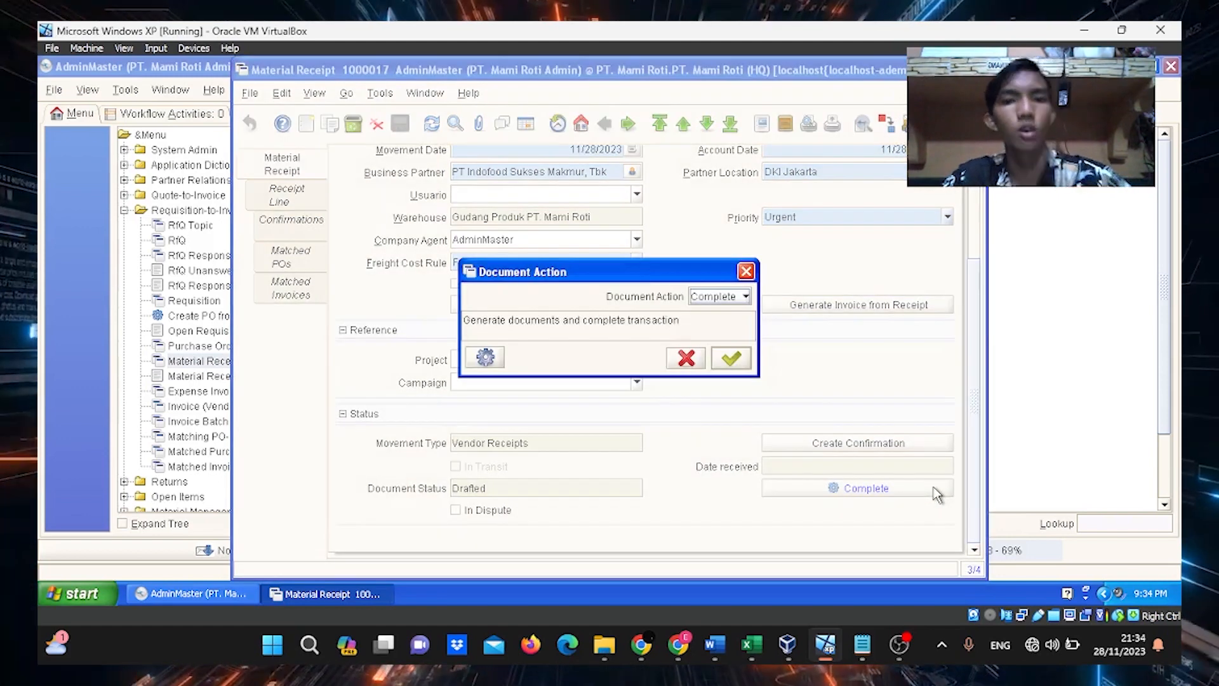
pyautogui.click(731, 359)
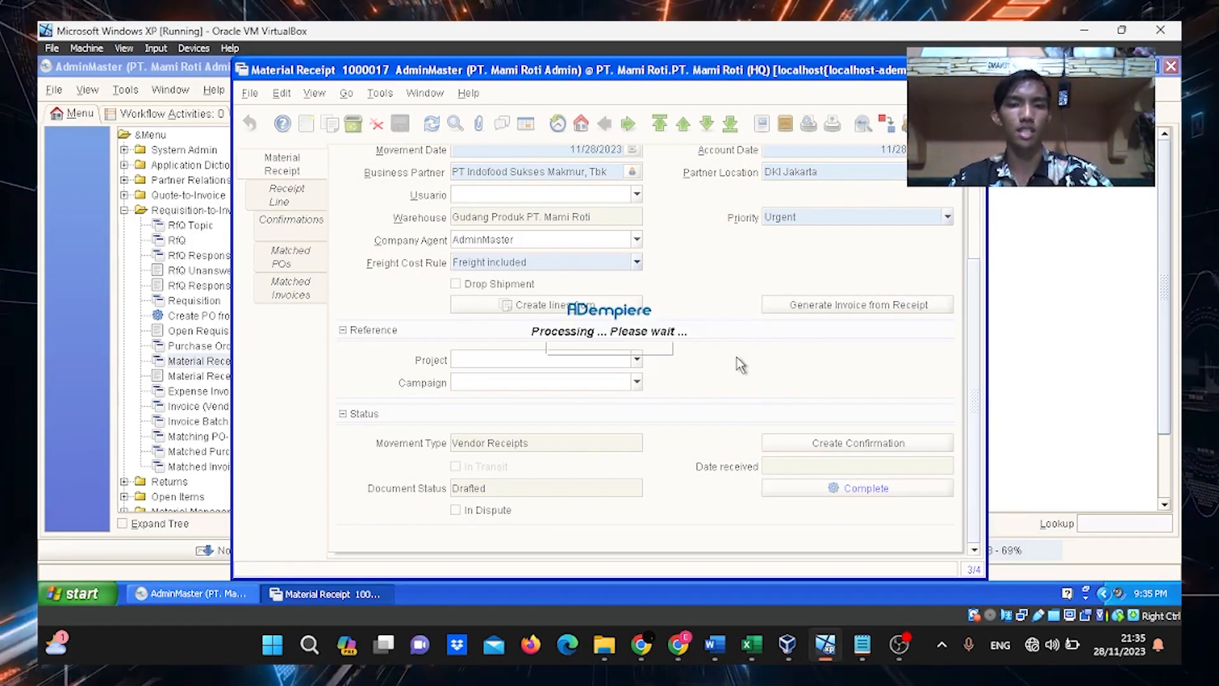
pyautogui.click(976, 69)
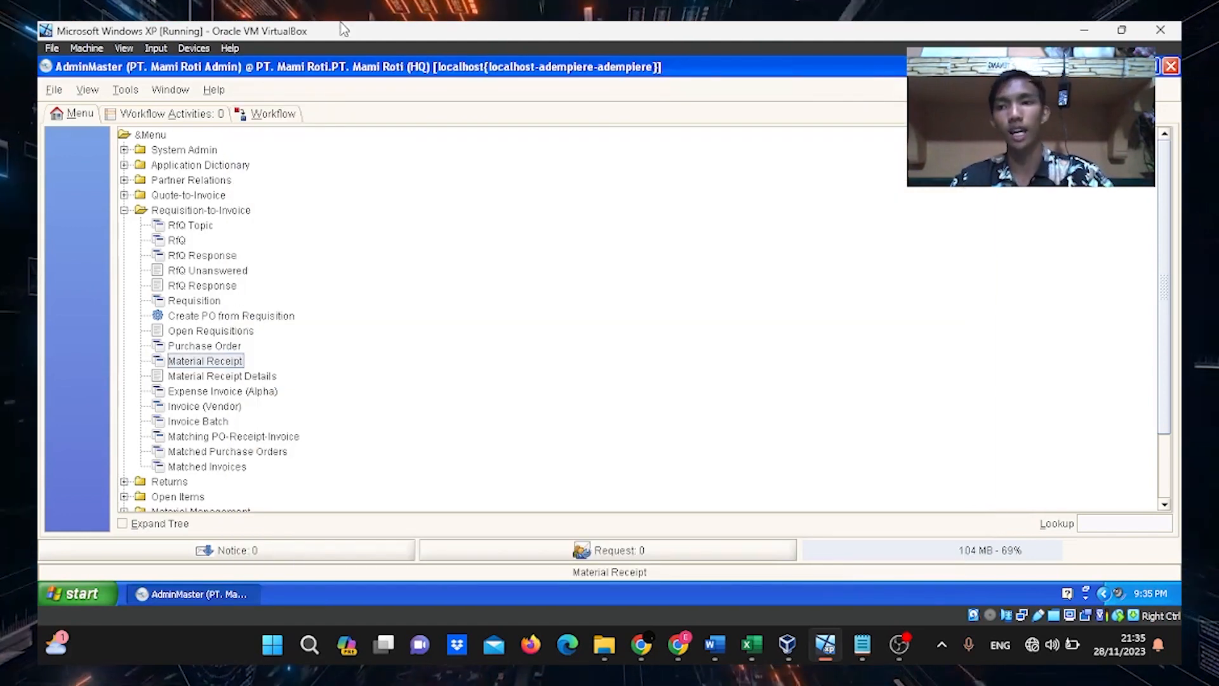
pyautogui.click(87, 90)
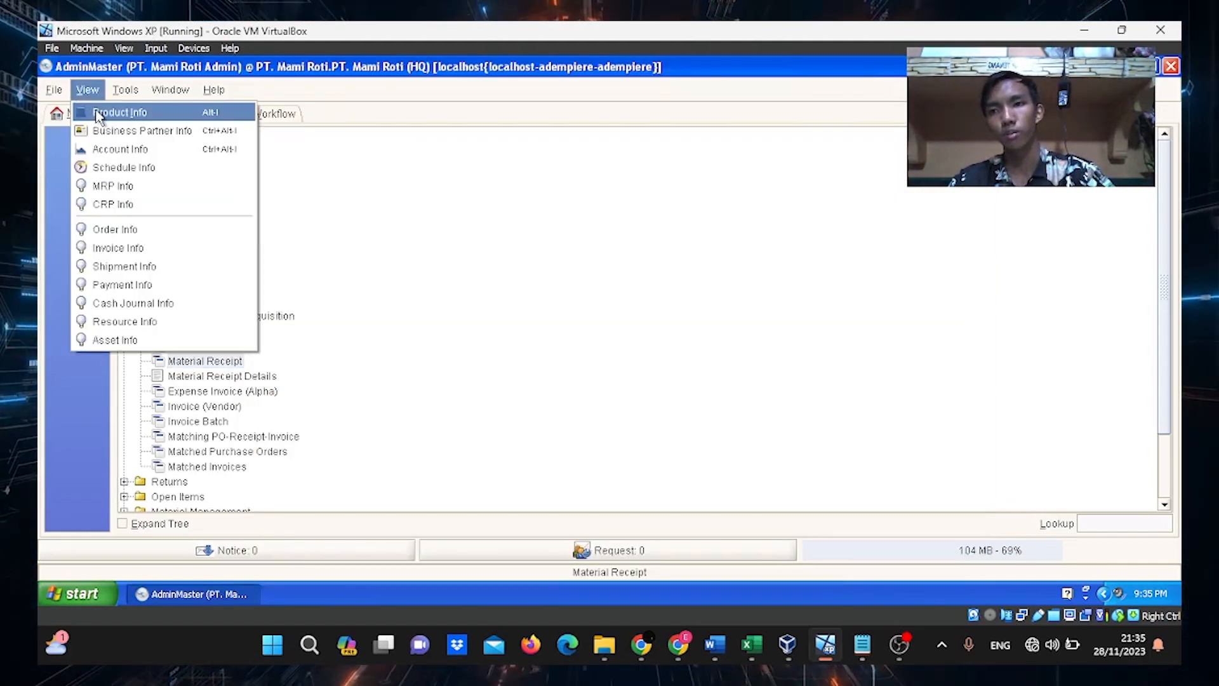
pyautogui.click(98, 114)
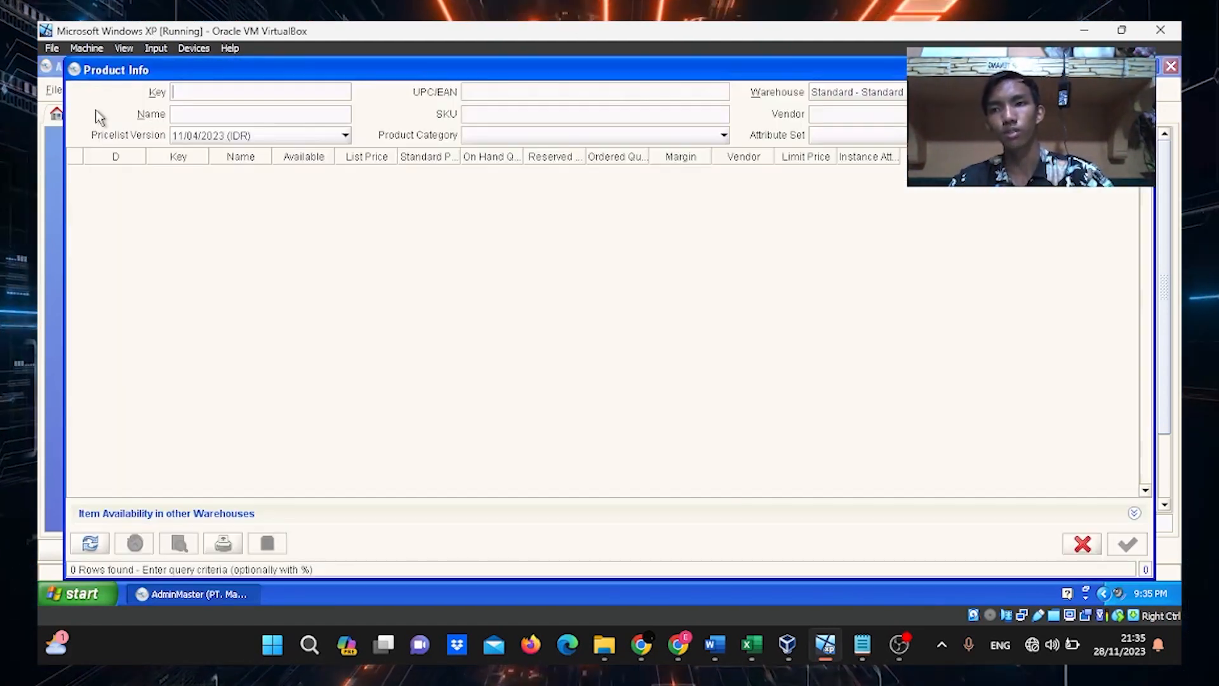
pyautogui.click(345, 136)
pyautogui.click(284, 184)
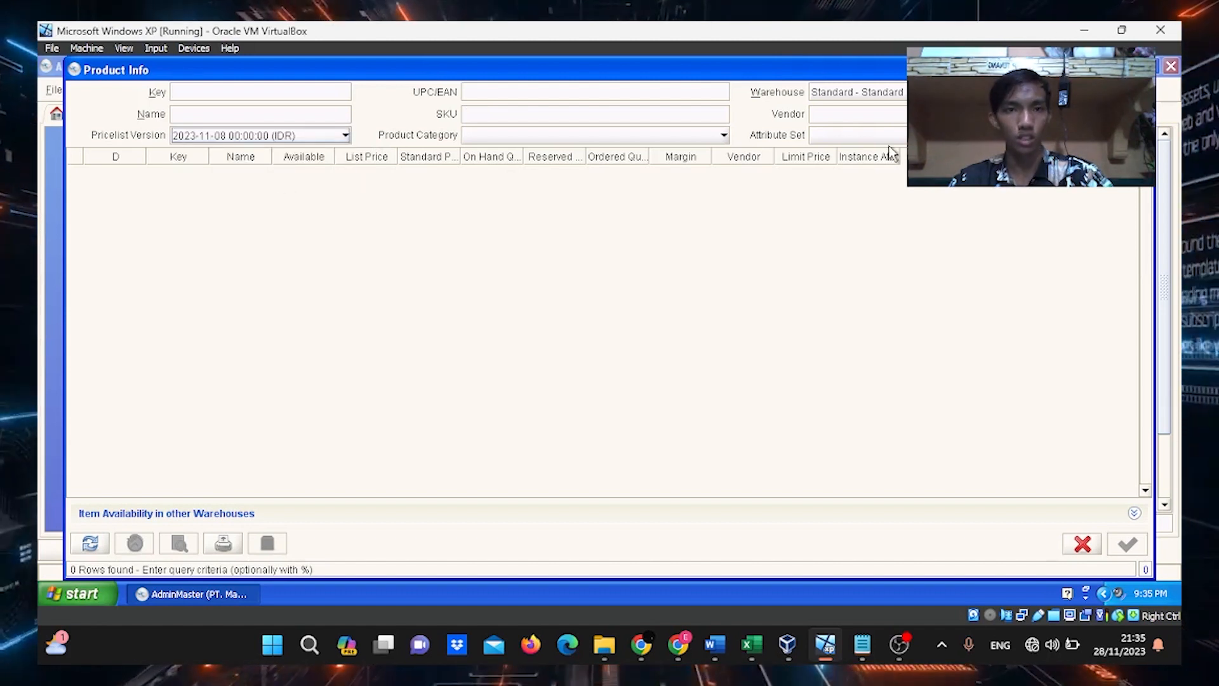
pyautogui.click(878, 91)
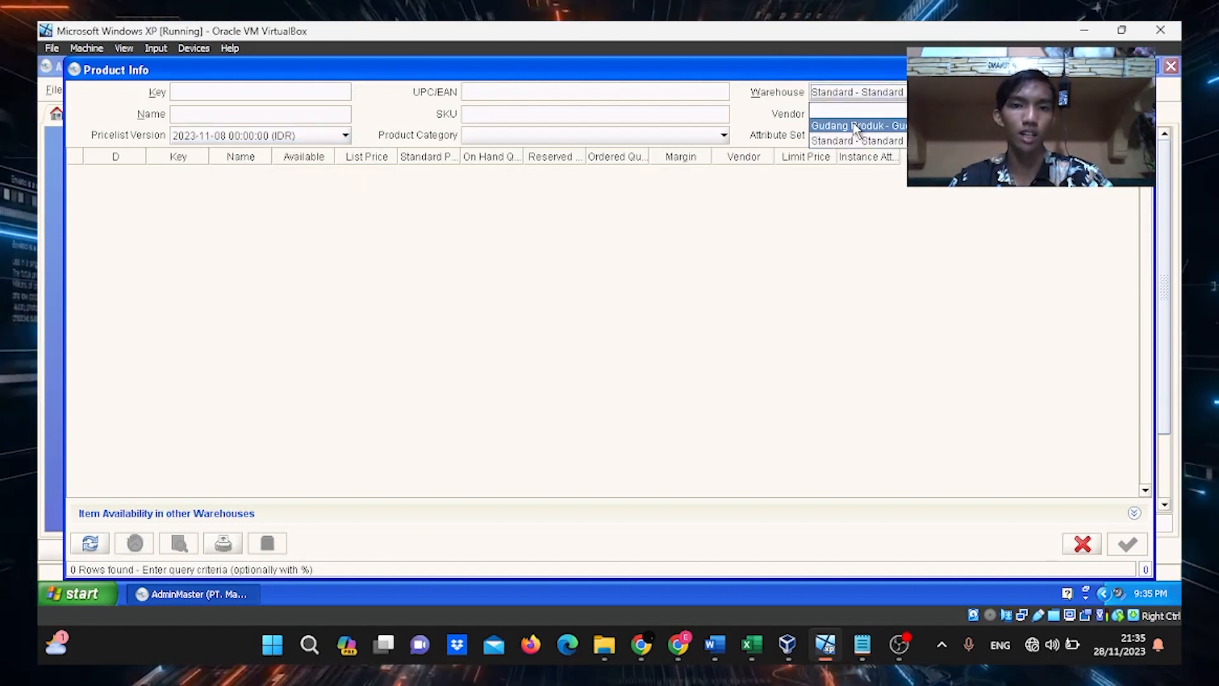
pyautogui.click(854, 126)
pyautogui.click(91, 543)
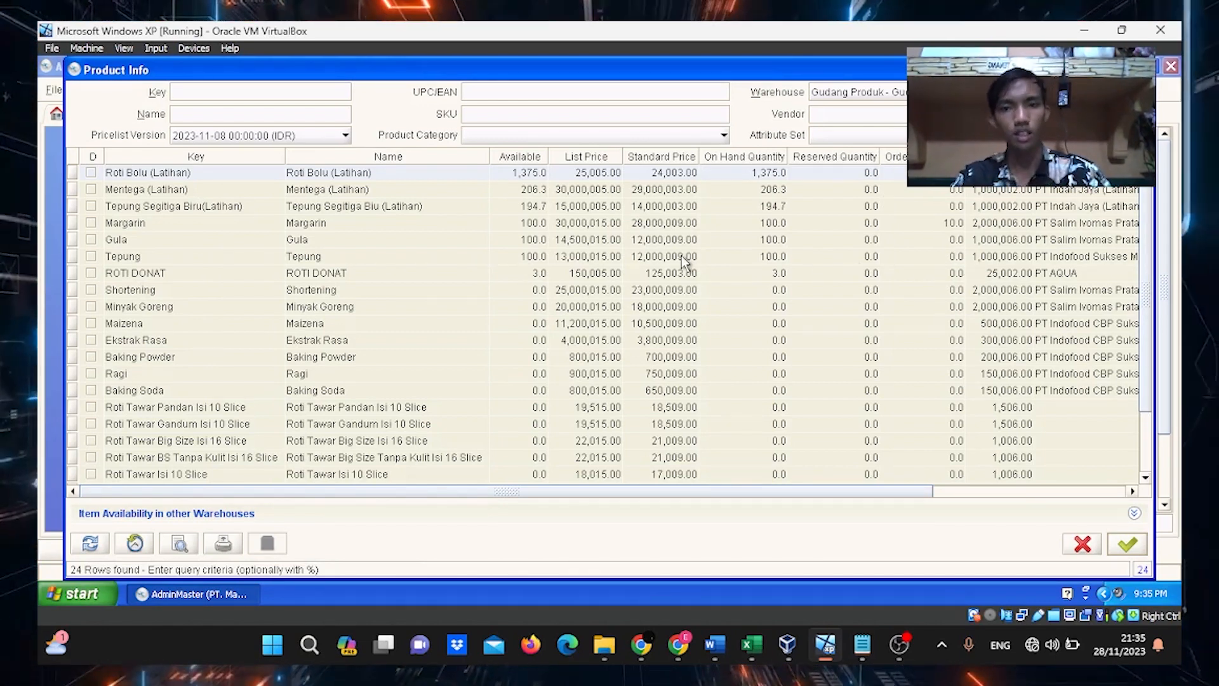
pyautogui.click(1126, 544)
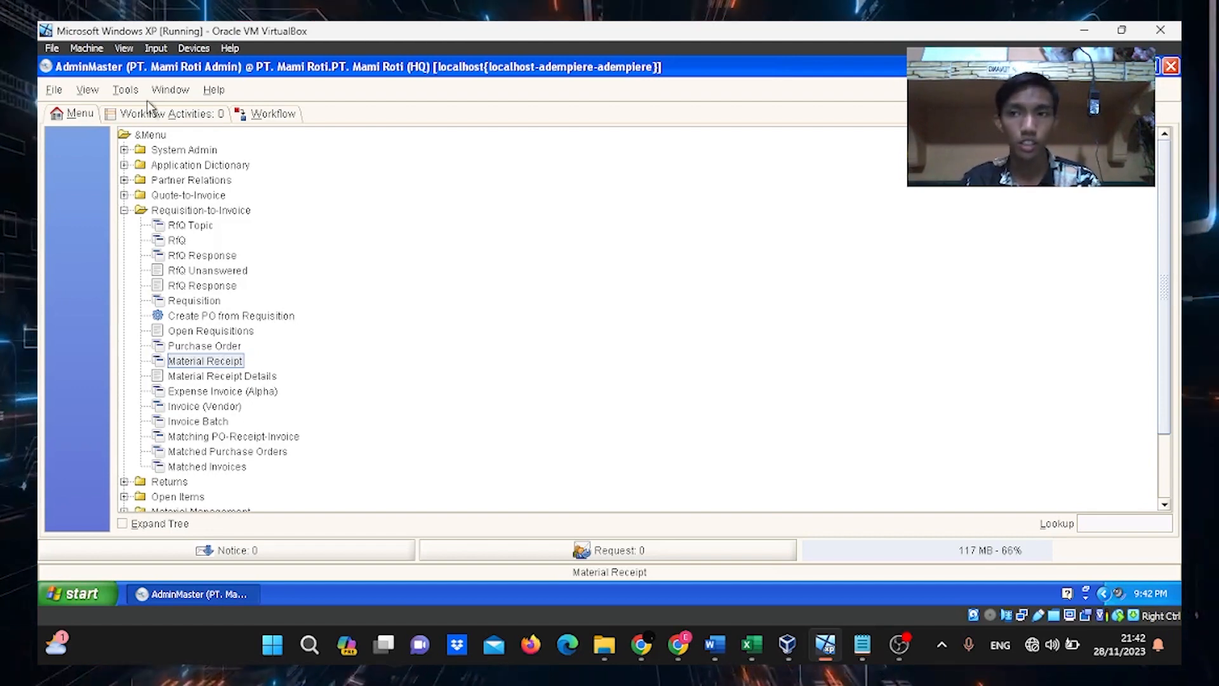
pyautogui.click(97, 92)
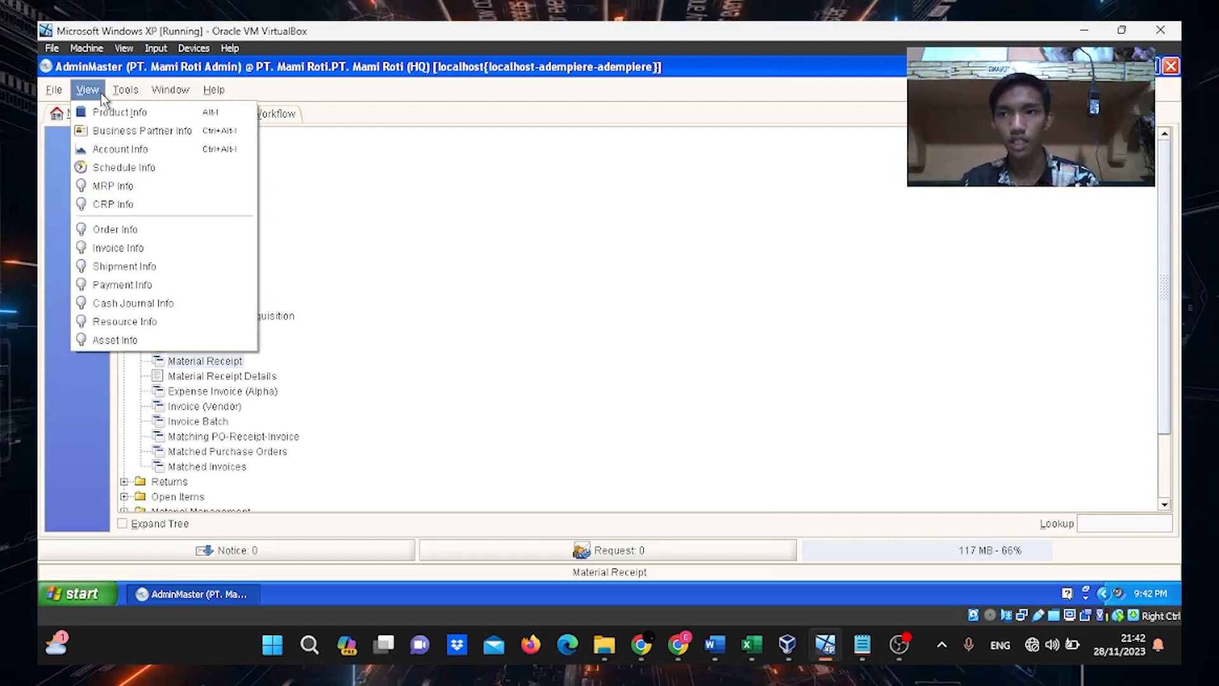
pyautogui.click(120, 113)
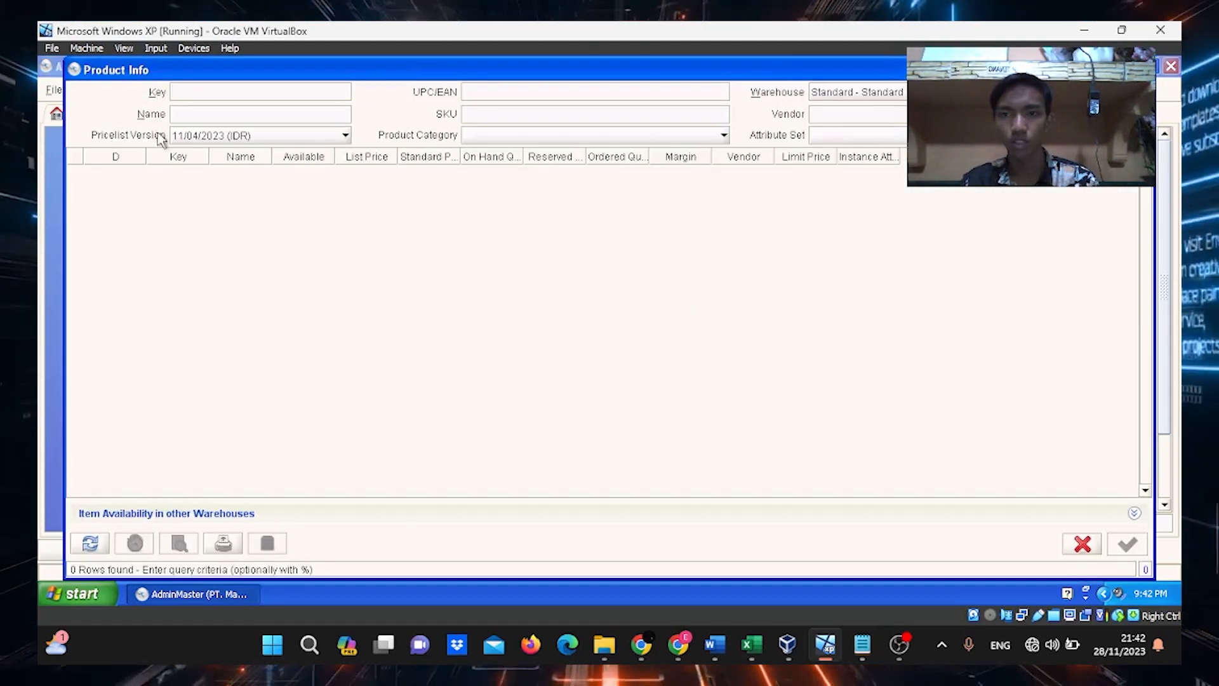
pyautogui.click(317, 140)
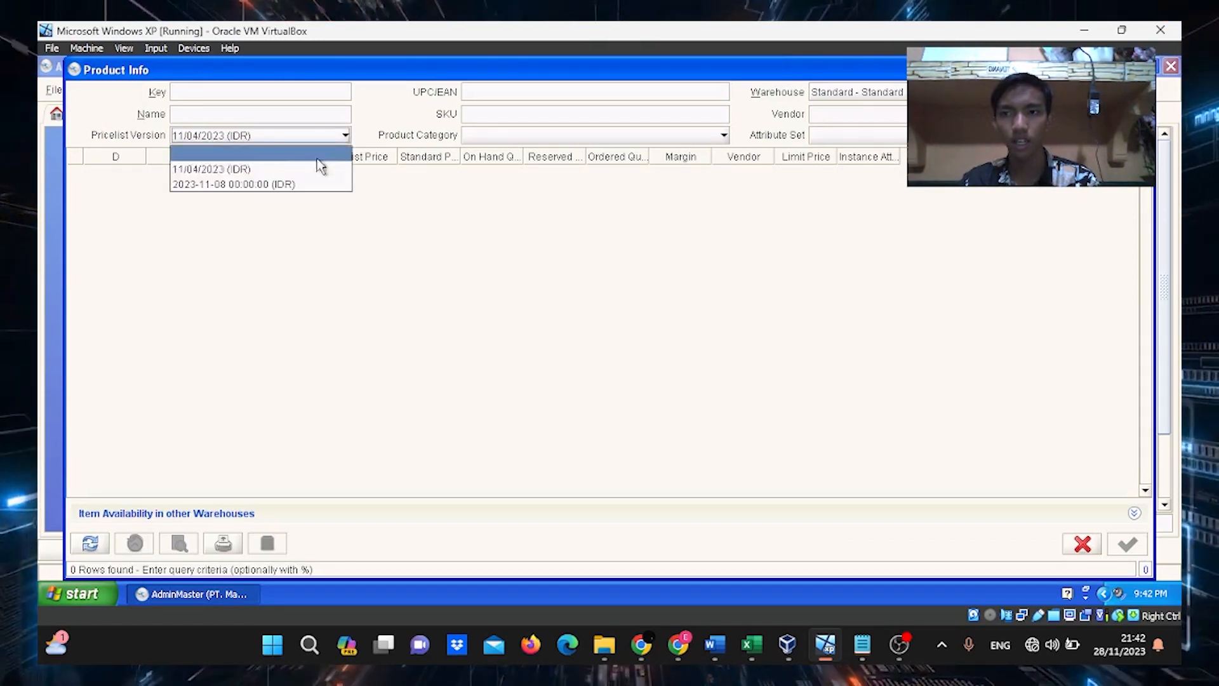
pyautogui.click(320, 186)
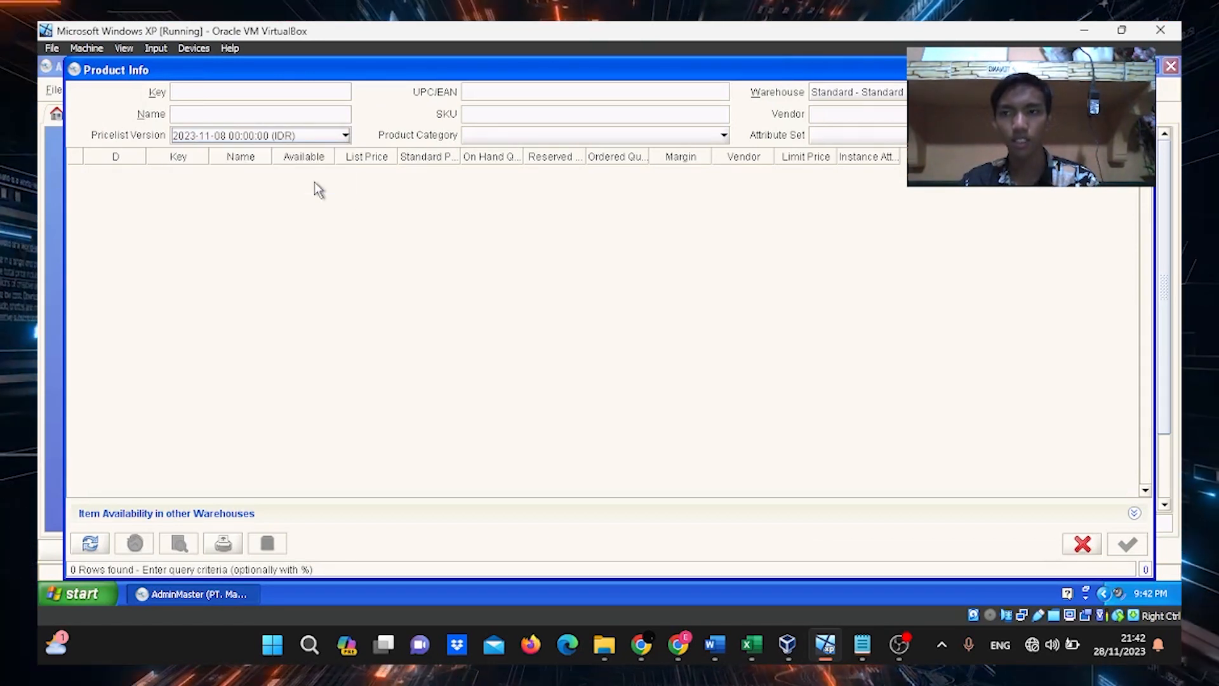
pyautogui.click(851, 93)
pyautogui.click(852, 126)
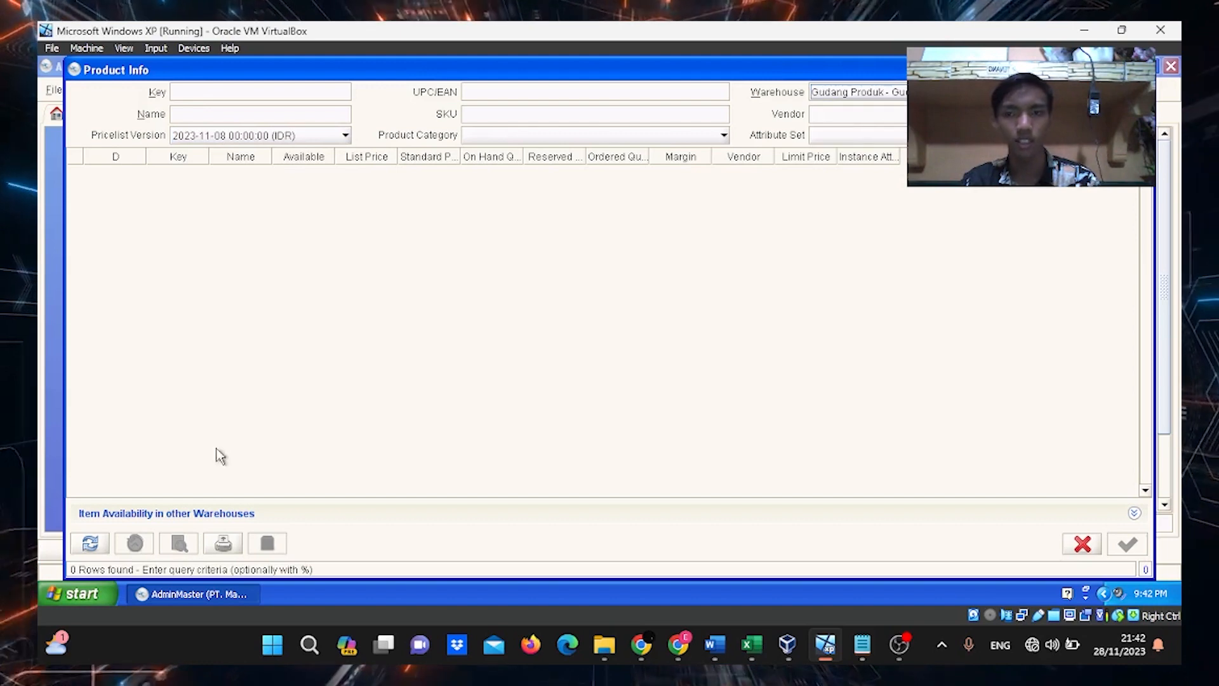
pyautogui.click(90, 546)
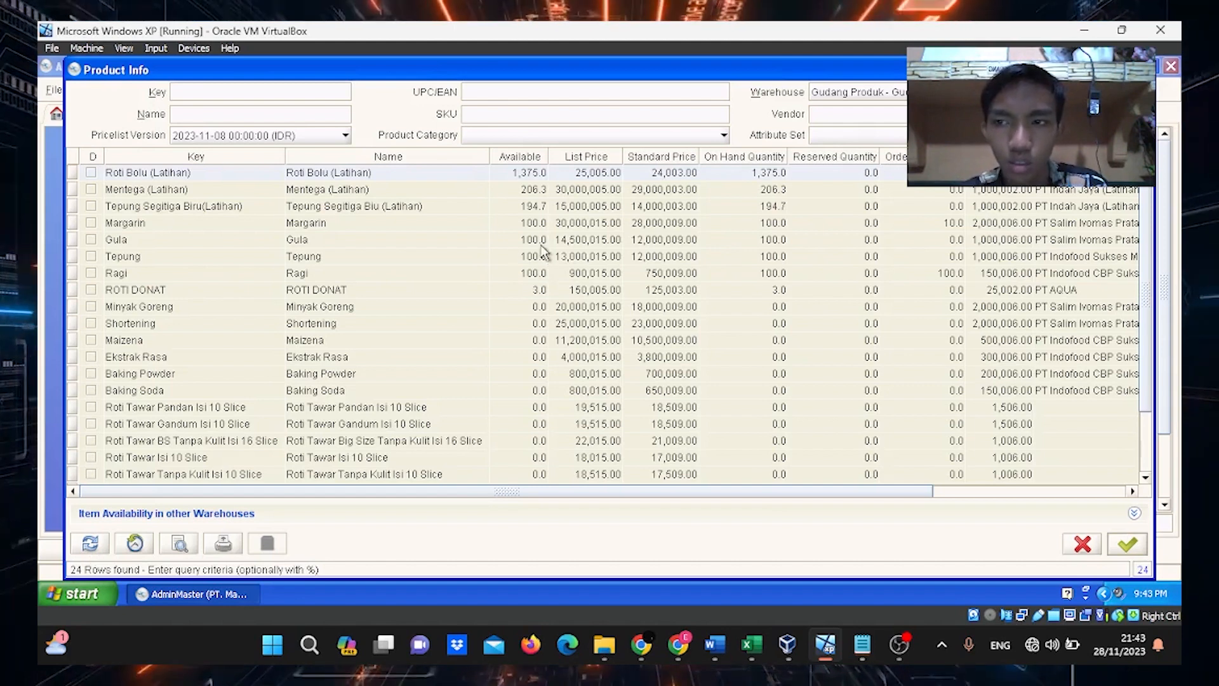
pyautogui.press('Escape')
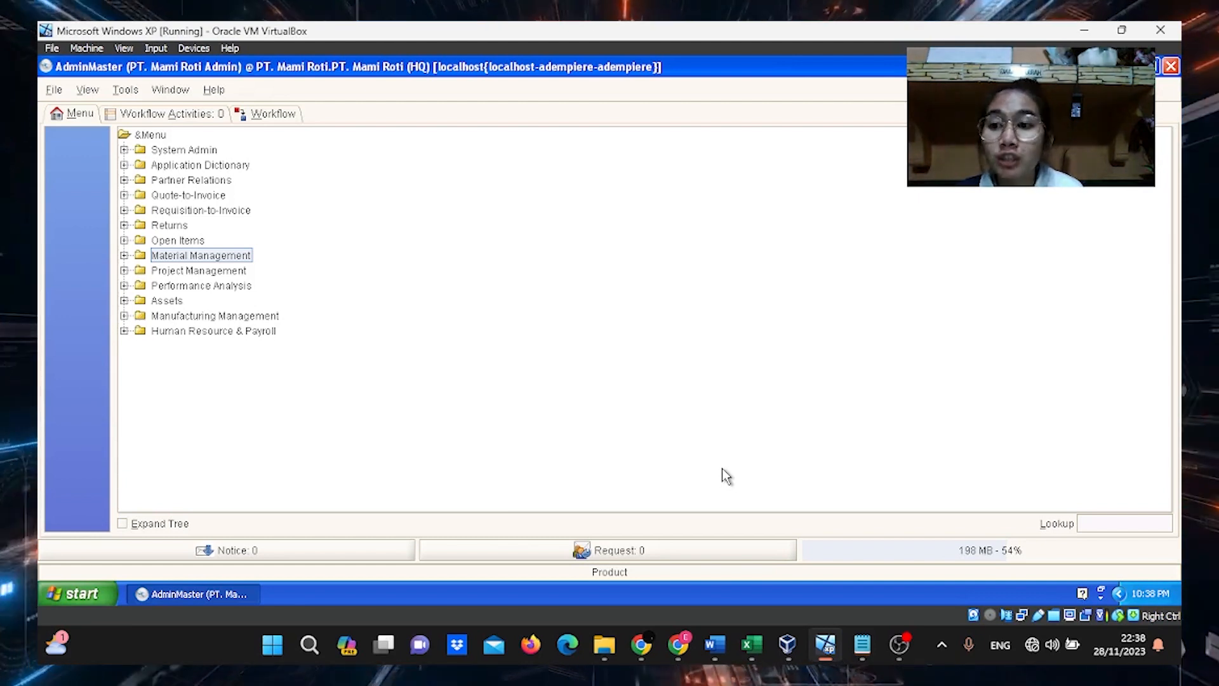
# Open the Product window from Material Management Rules
pyautogui.click(124, 255)
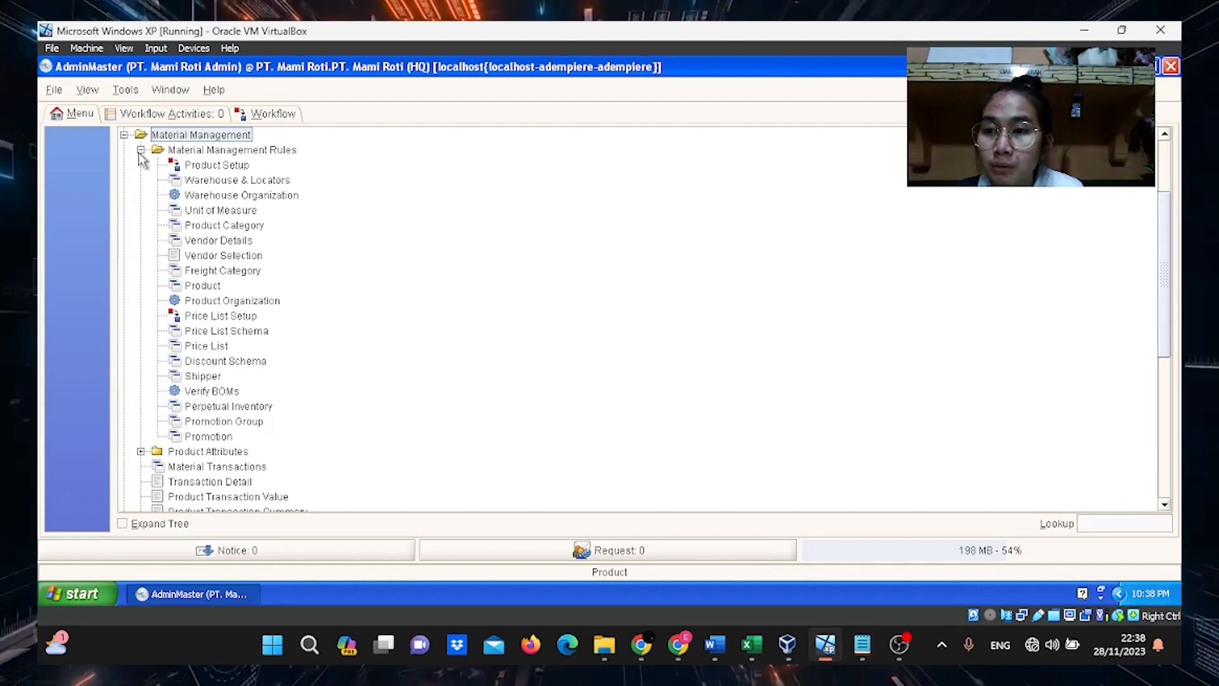
pyautogui.scroll(1, 143, 151)
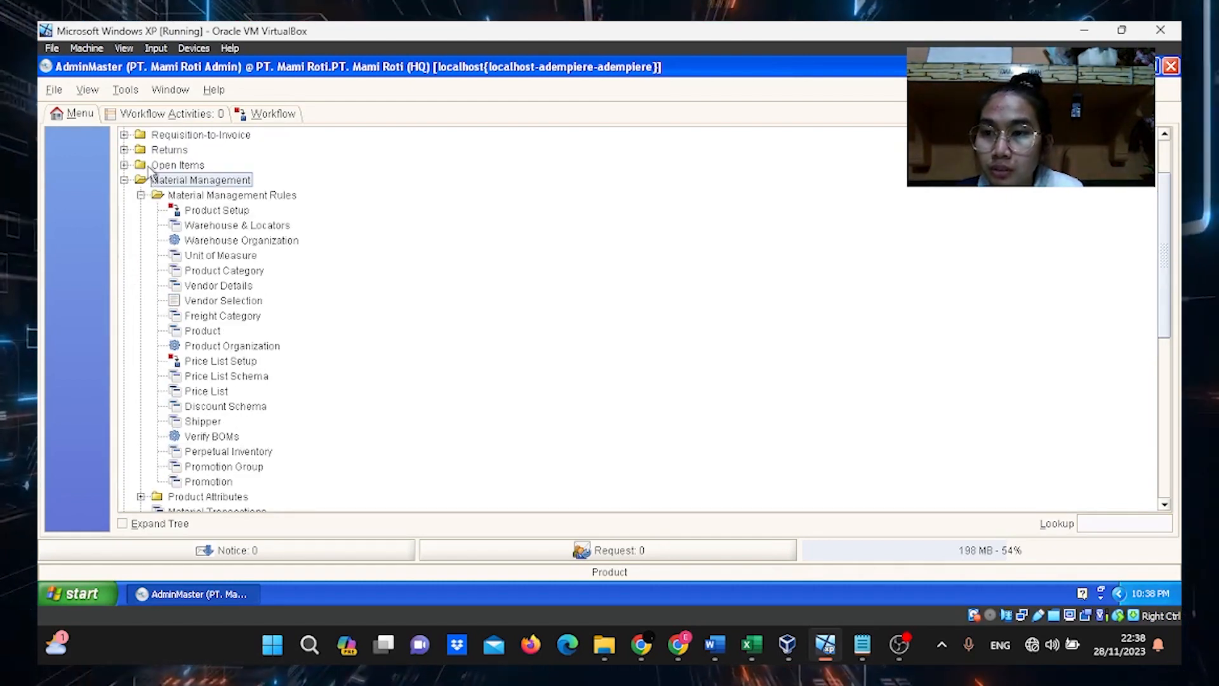
pyautogui.click(141, 196)
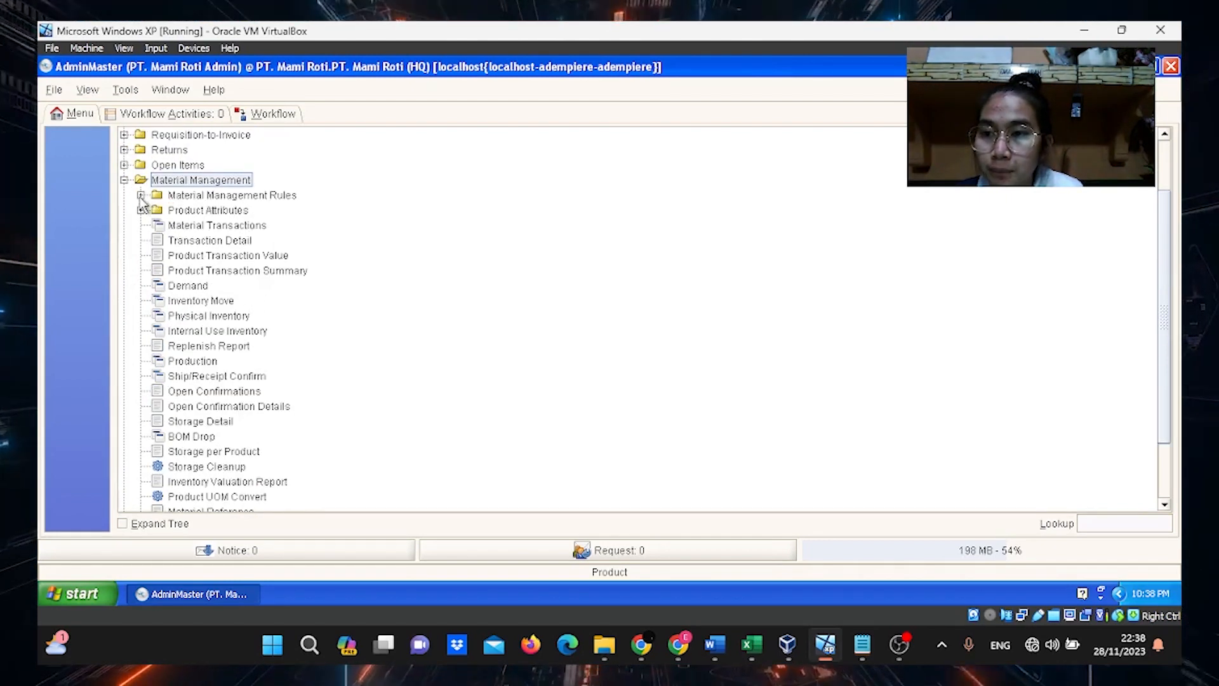
pyautogui.click(141, 195)
pyautogui.click(203, 331)
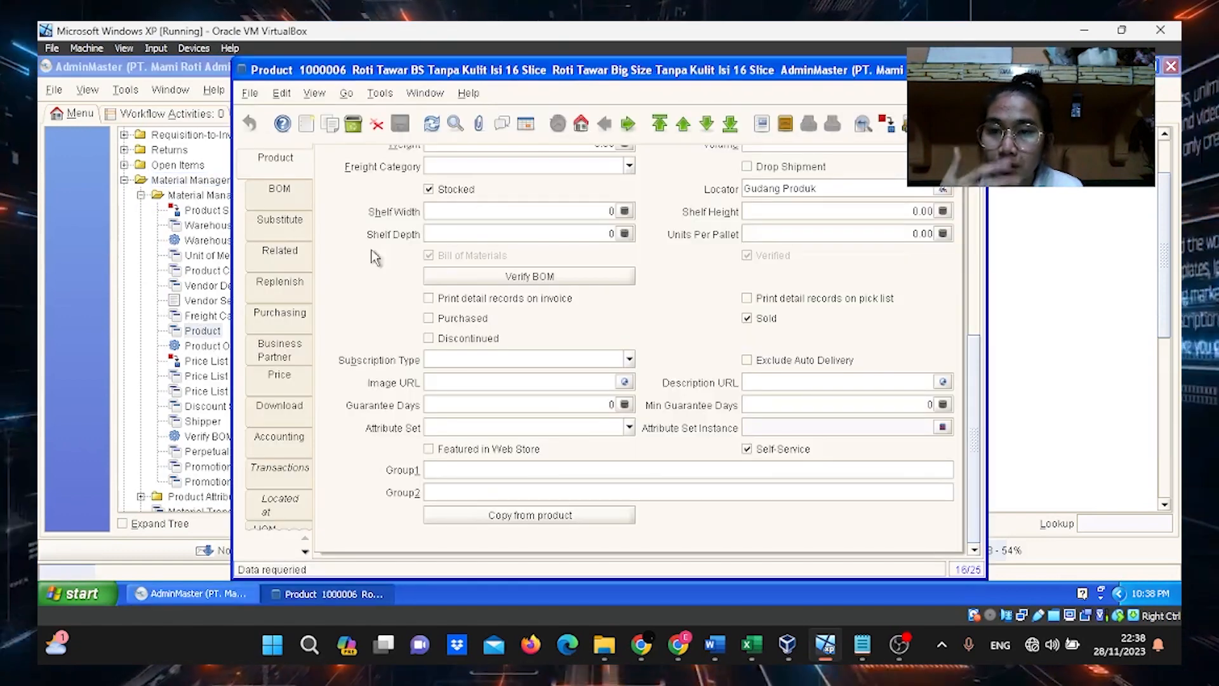
pyautogui.scroll(2, 448, 293)
pyautogui.moveTo(977, 382); pyautogui.dragTo(974, 220)
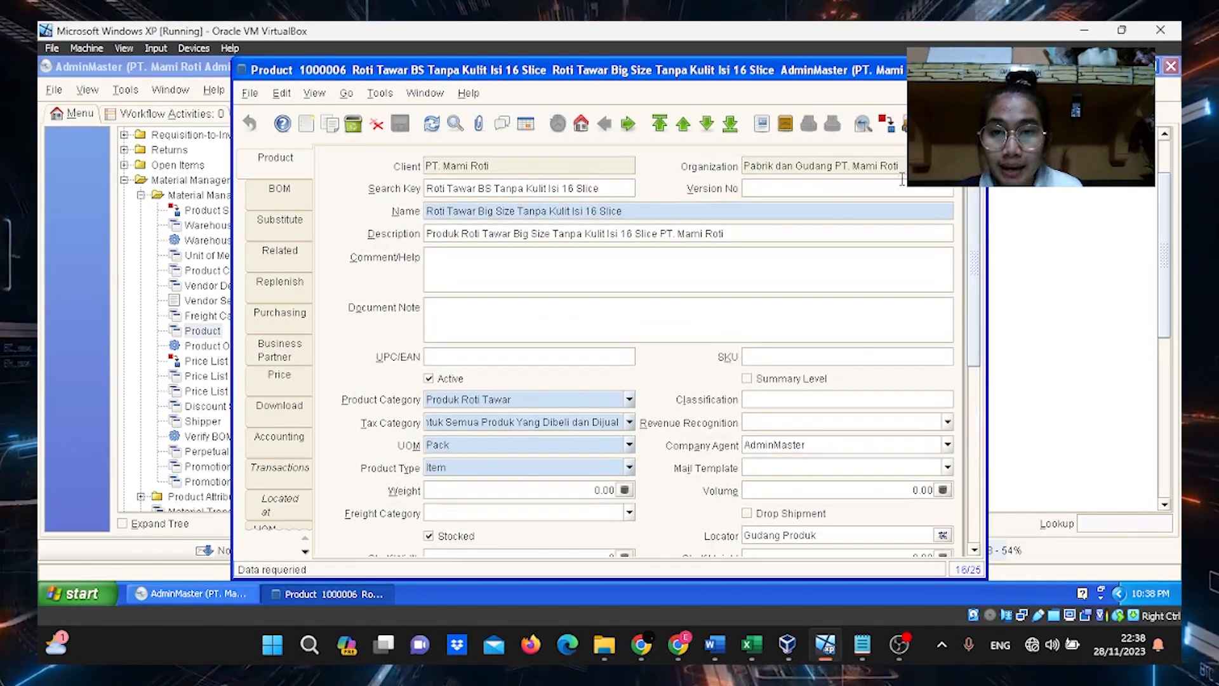
# Create a new product record with Roti Isi Srikaya as both search key and name
pyautogui.click(306, 123)
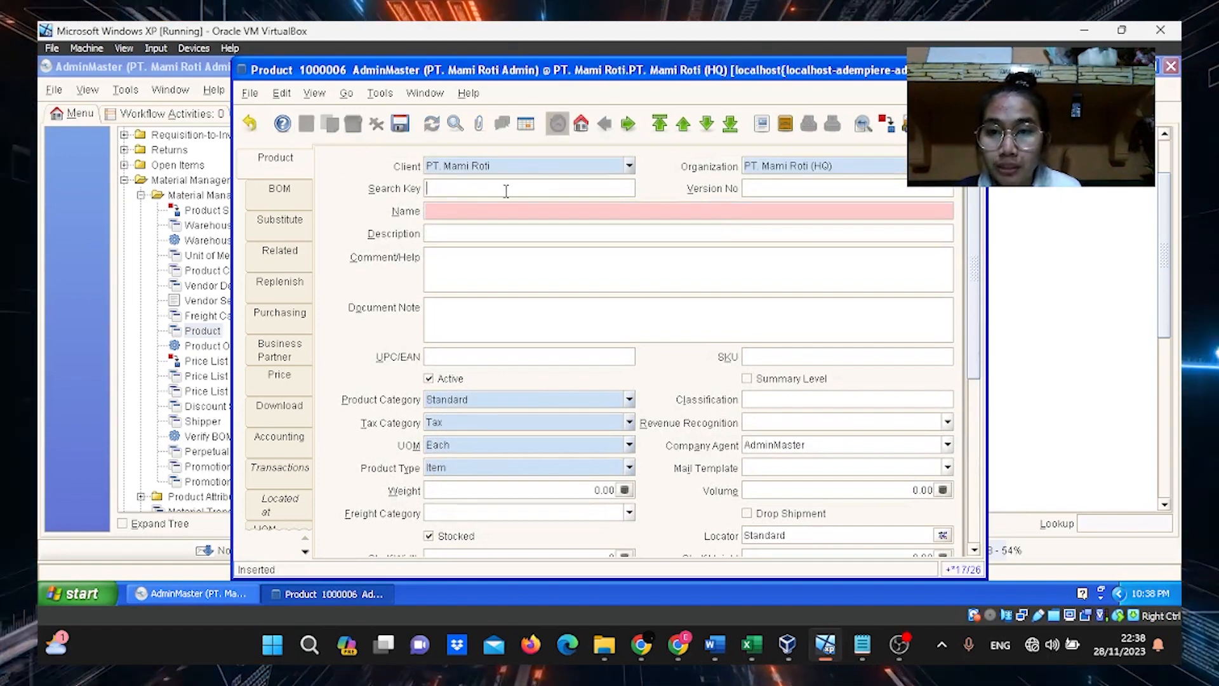
pyautogui.press('capslock')
pyautogui.write('R')
pyautogui.press('capslock')
pyautogui.write('ot')
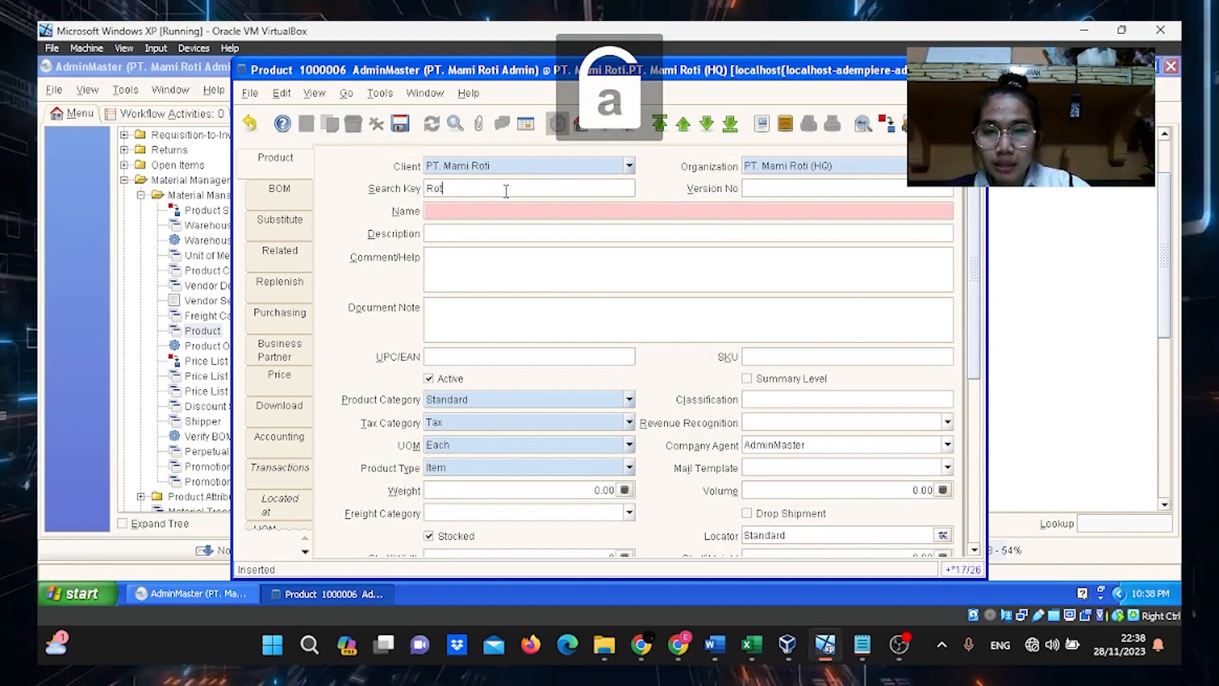
pyautogui.write('i')
pyautogui.press('capslock')
pyautogui.write('I')
pyautogui.press('capslock')
pyautogui.write('si')
pyautogui.press('capslock')
pyautogui.write('S')
pyautogui.press('capslock')
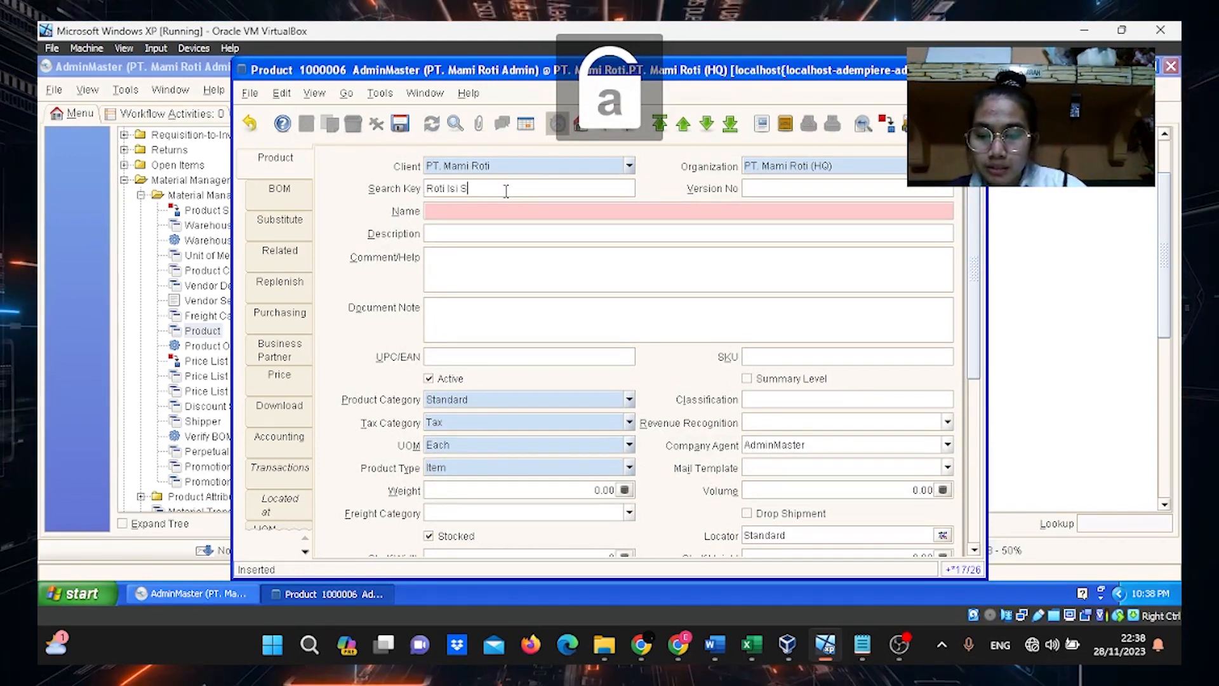
pyautogui.write('rika')
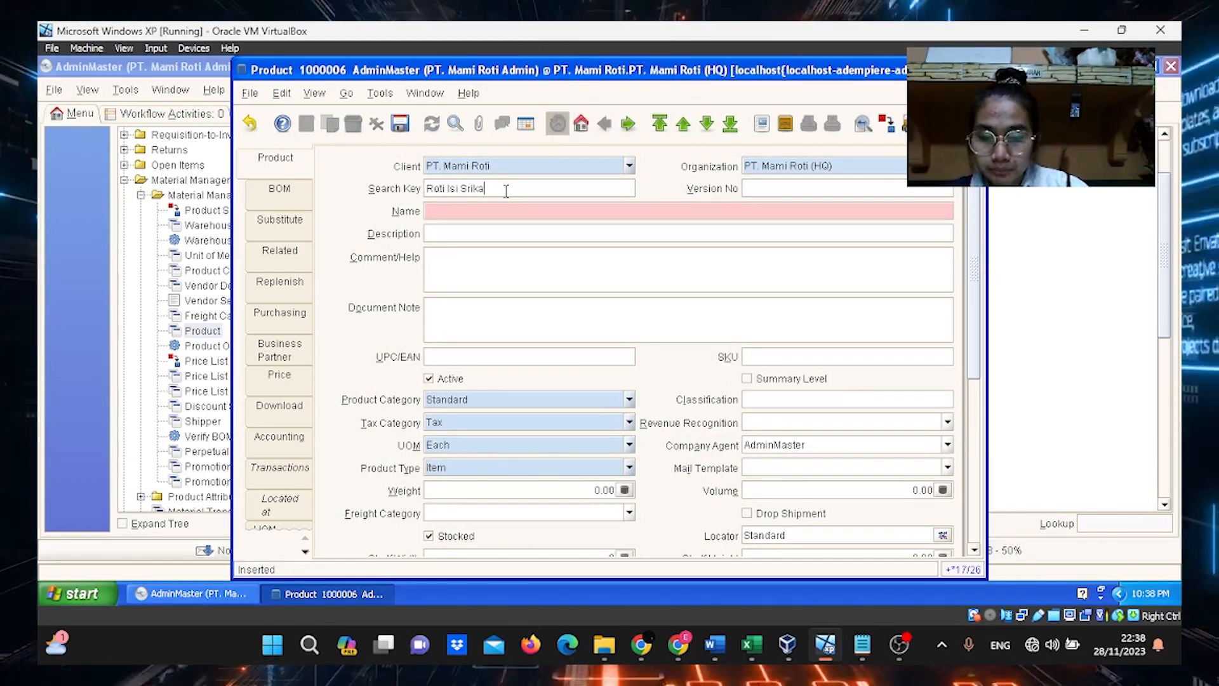
pyautogui.write('ya')
pyautogui.moveTo(506, 191); pyautogui.dragTo(419, 193)
pyautogui.hotkey('ctrl', 'c')
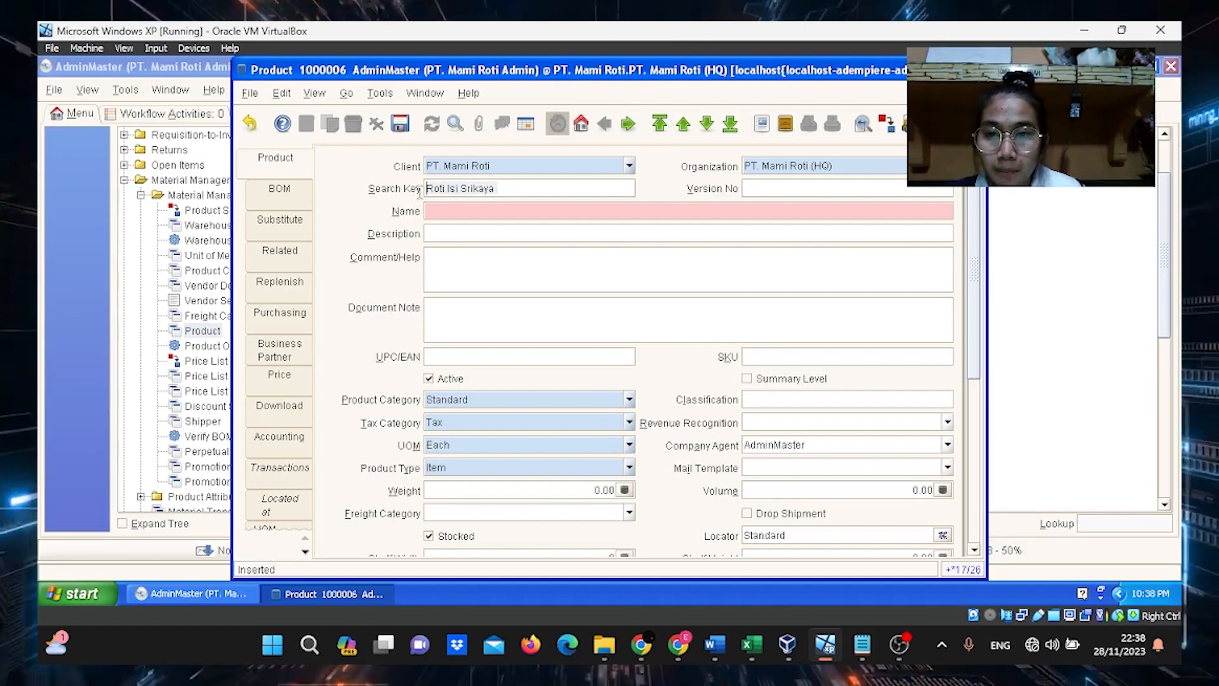
pyautogui.click(519, 209)
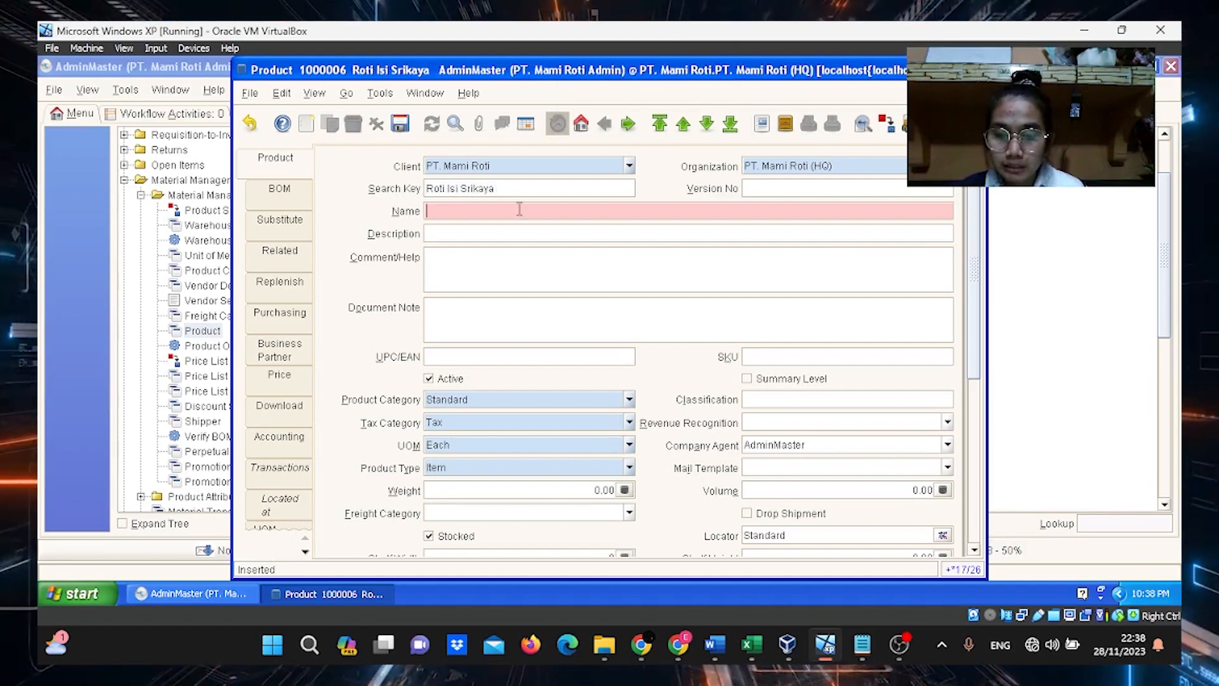
pyautogui.hotkey('ctrl', 'v')
# Enter the product description Produk Roti Isi Srikaya and set the organization to Pabrik dan Gudang PT. Mami Roti
pyautogui.click(514, 231)
pyautogui.press('capslock')
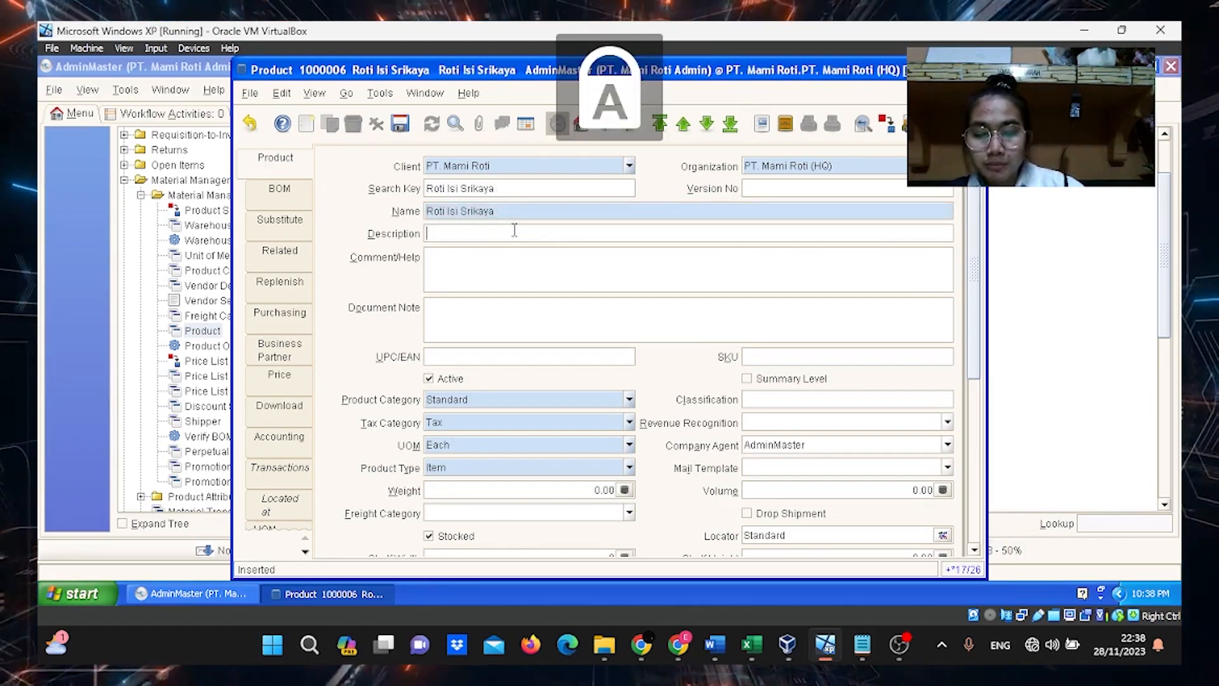
pyautogui.press('capslock')
pyautogui.write('p')
pyautogui.press('capslock')
pyautogui.write('Produk')
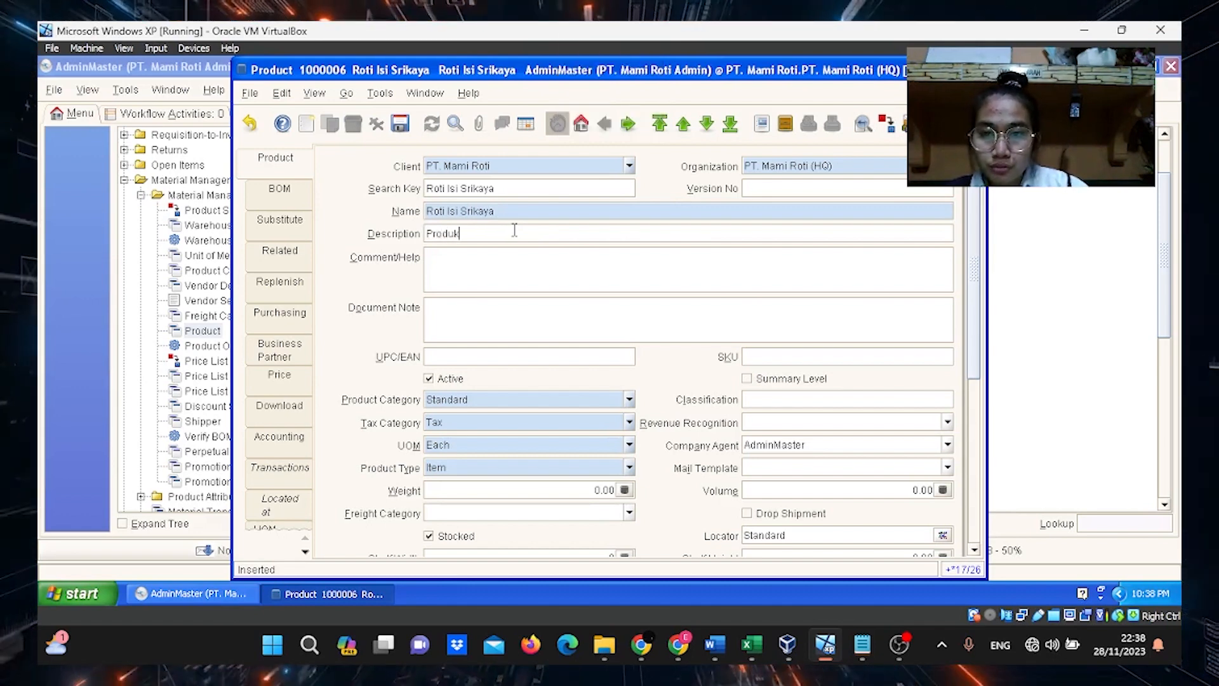
pyautogui.press('capslock')
pyautogui.write('R')
pyautogui.press('capslock')
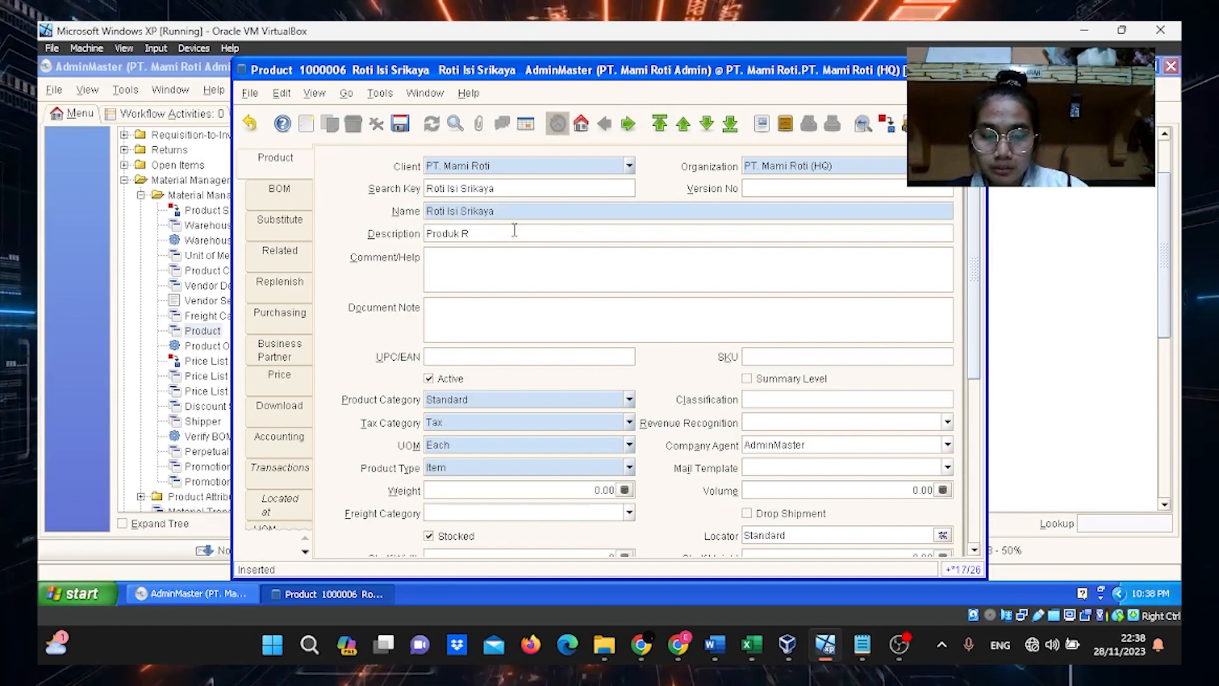
pyautogui.write('oti')
pyautogui.press('capslock')
pyautogui.write('I')
pyautogui.press('capslock')
pyautogui.write('si')
pyautogui.press('capslock')
pyautogui.write('S')
pyautogui.press('capslock')
pyautogui.write('rikaya')
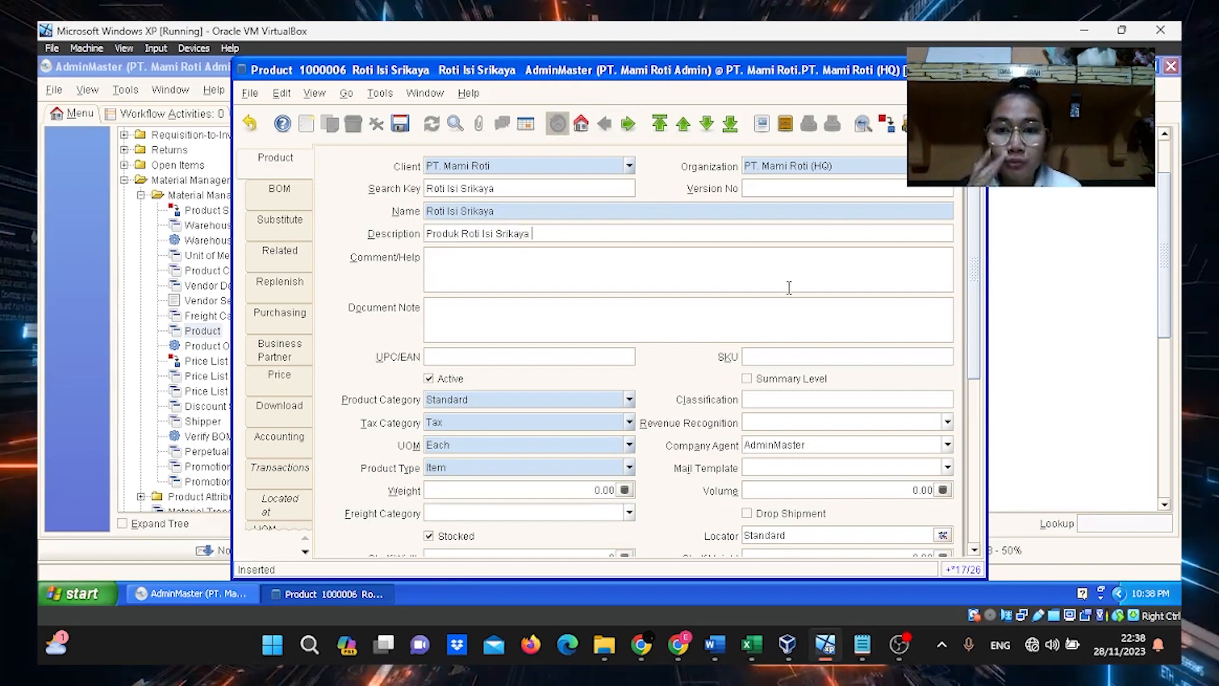
pyautogui.click(946, 166)
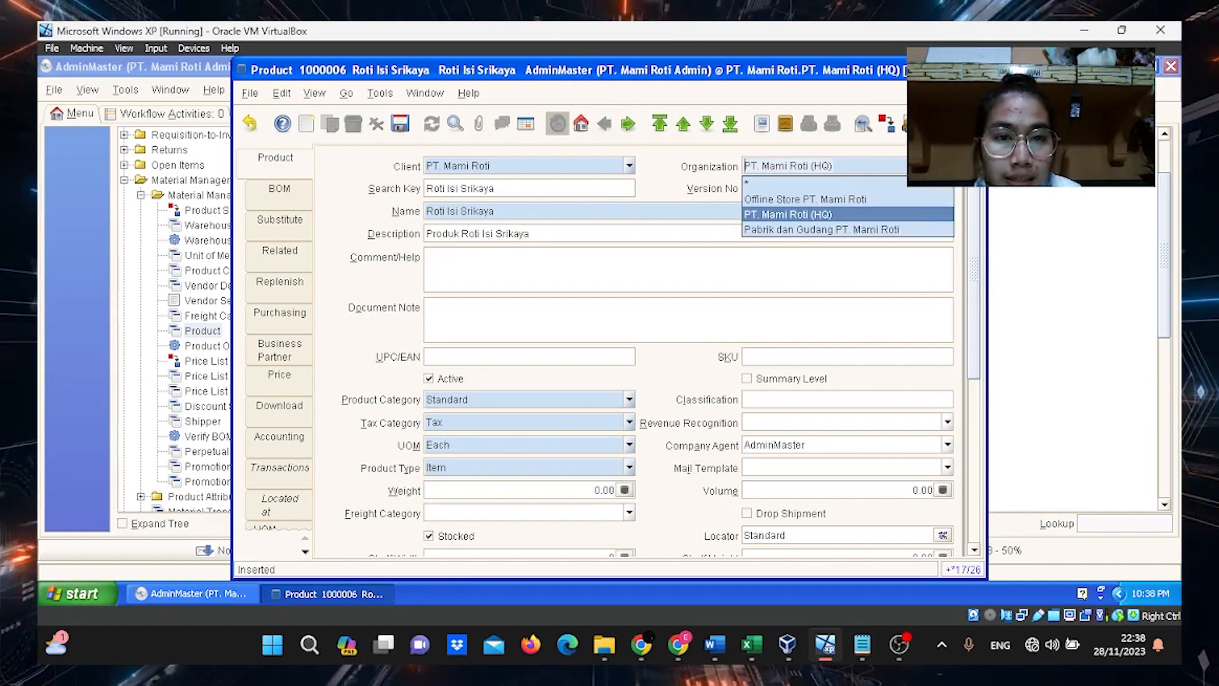
pyautogui.click(925, 231)
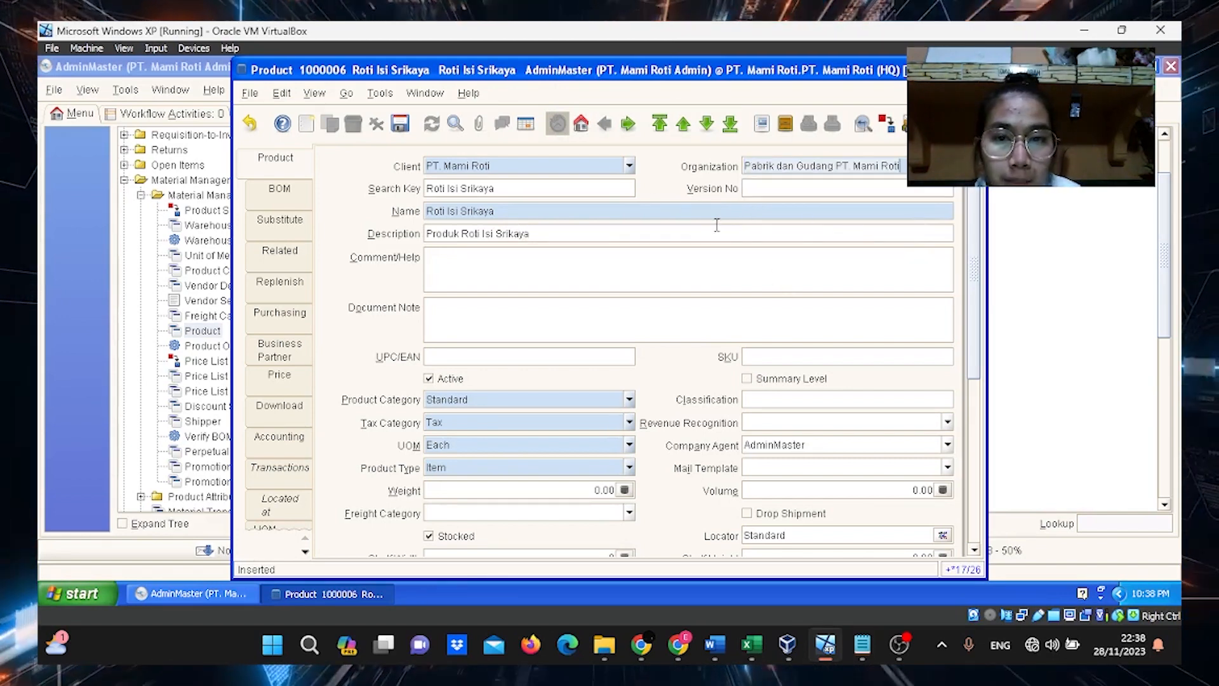
# Set product category to Produk Roti Isi, tax category to Pajak 5% Untuk Semua Produk Yang Dibeli dan Dijual, and UOM to Pcs
pyautogui.scroll(-3, 975, 318)
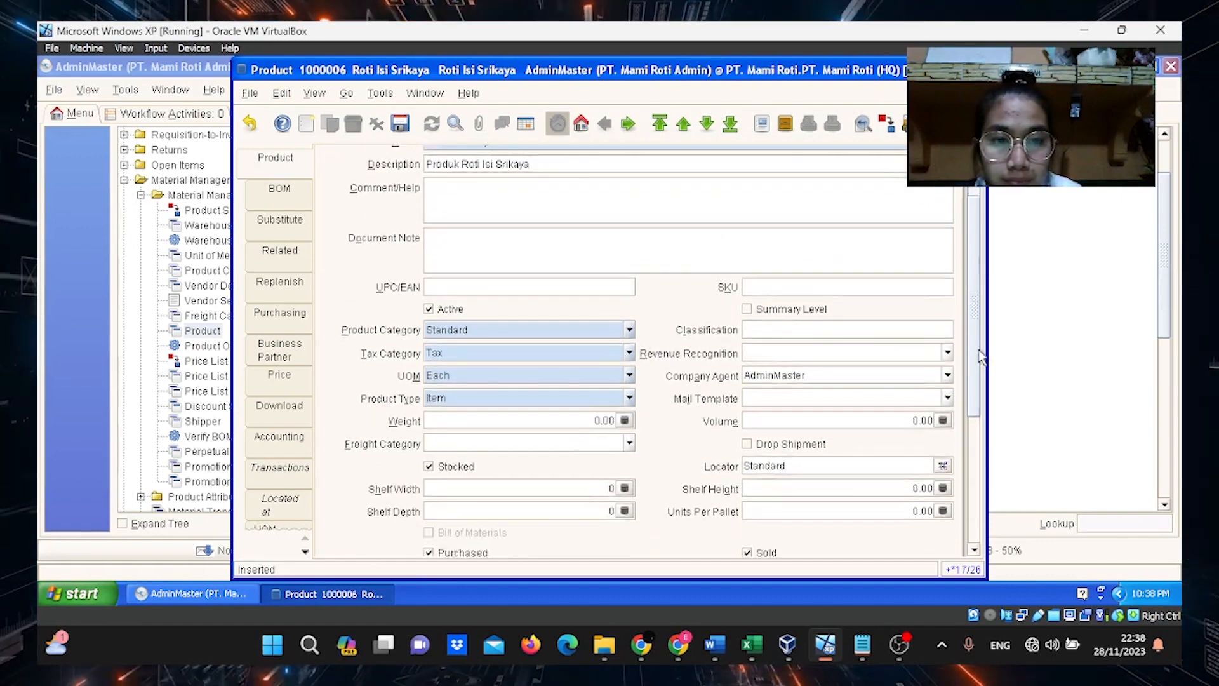
pyautogui.click(628, 305)
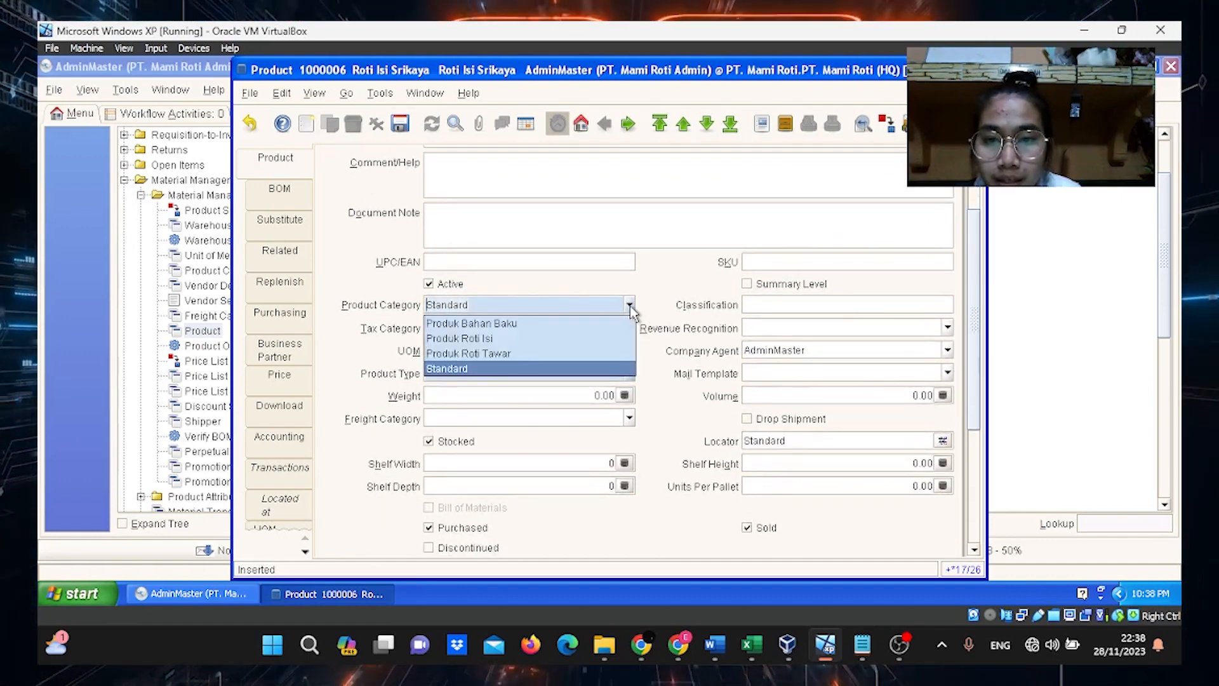
pyautogui.click(621, 338)
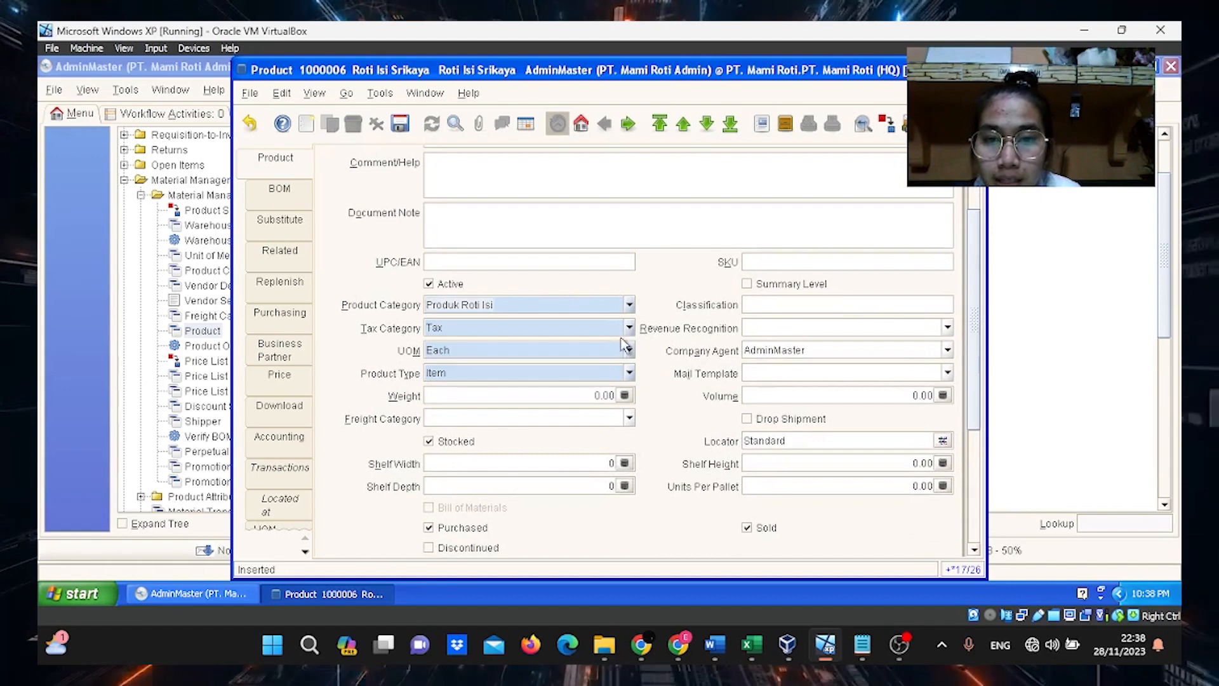
pyautogui.click(628, 328)
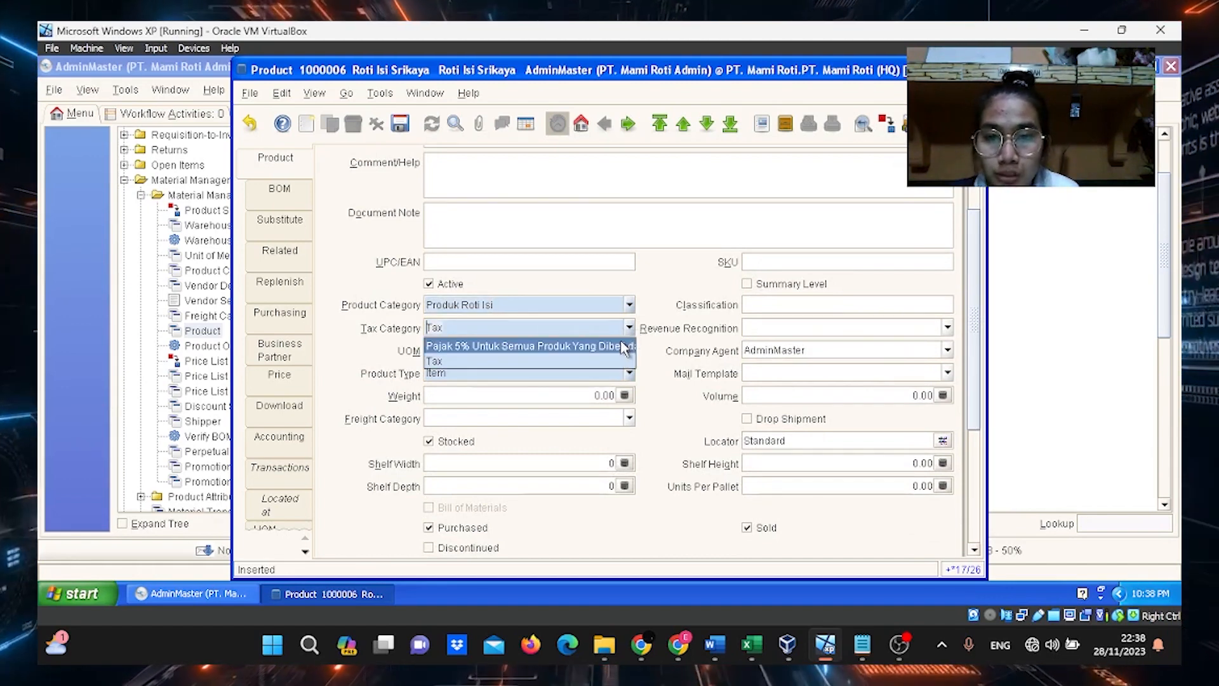
pyautogui.click(624, 347)
pyautogui.click(628, 350)
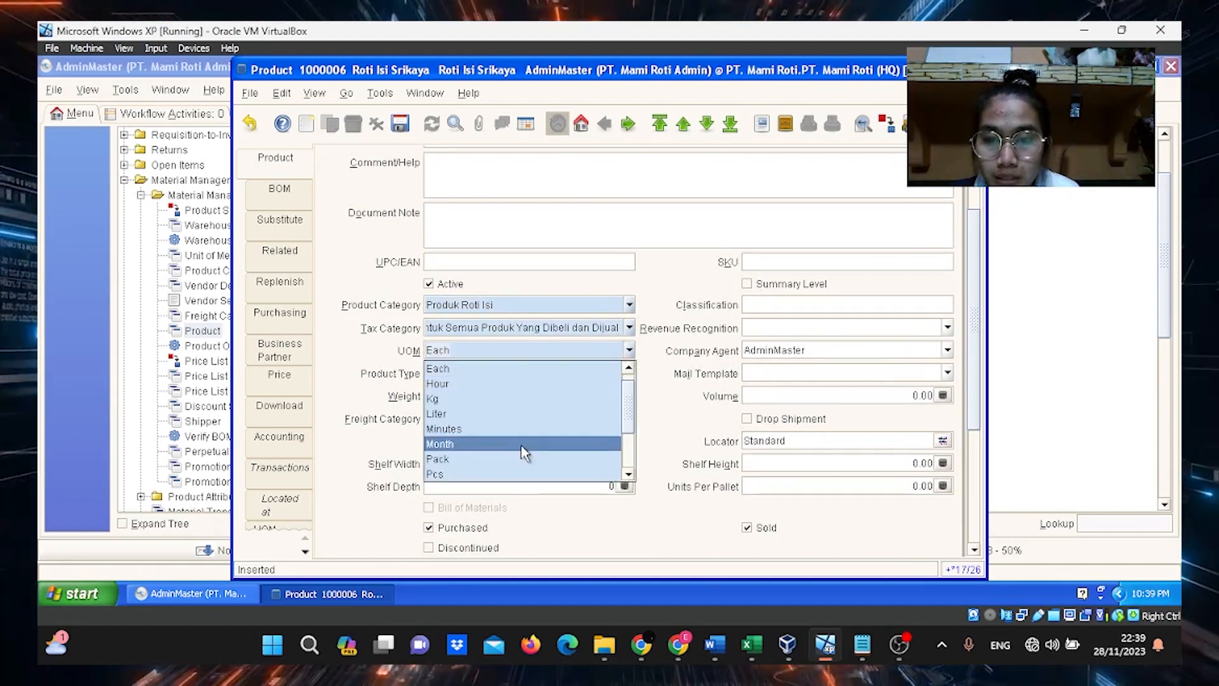
pyautogui.click(524, 474)
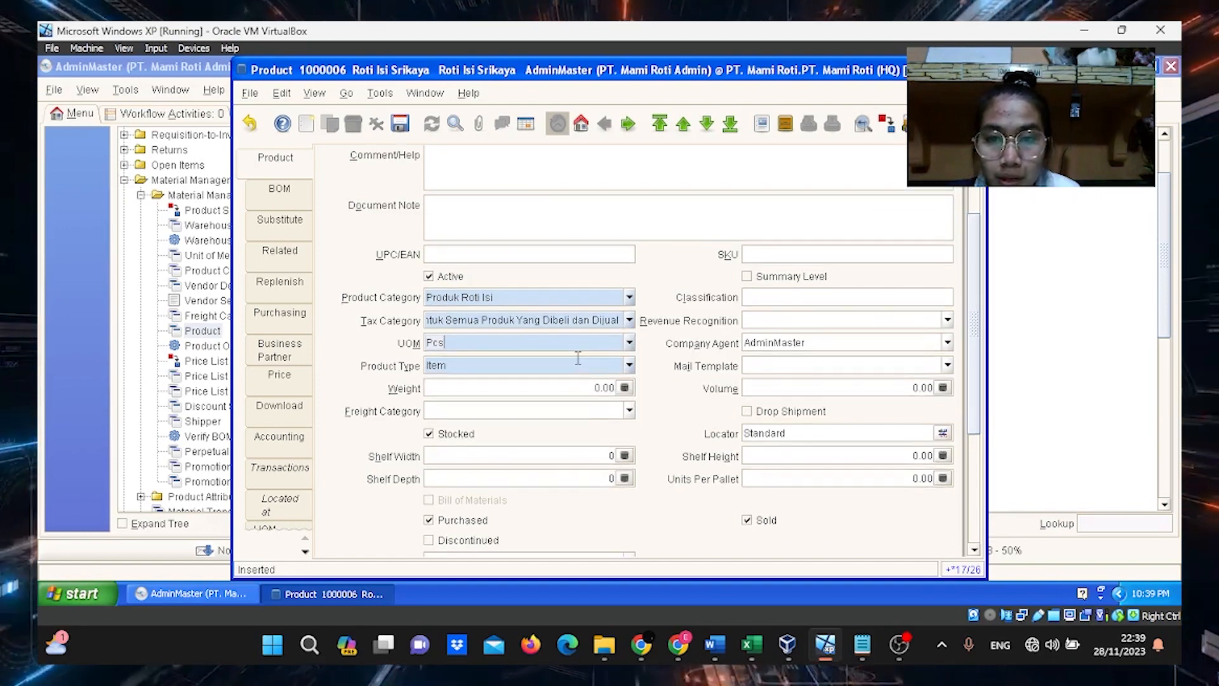
# Clear the product's Purchased option and save the record
pyautogui.scroll(-3, 966, 359)
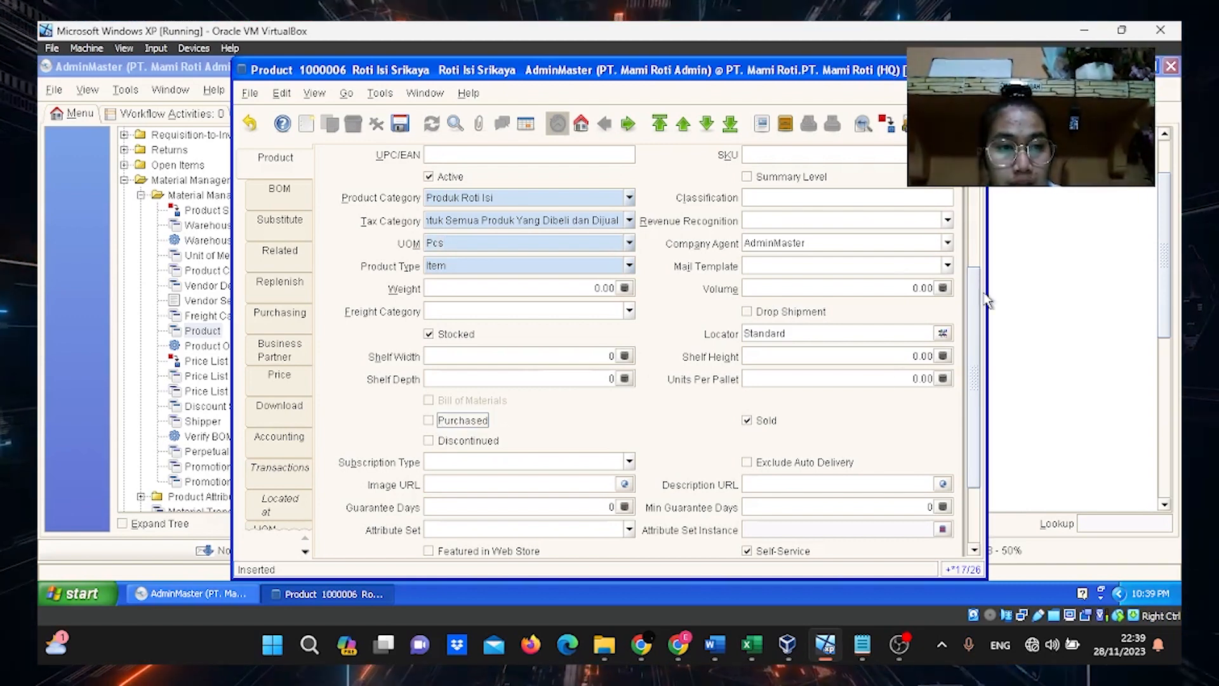
pyautogui.scroll(7, 982, 287)
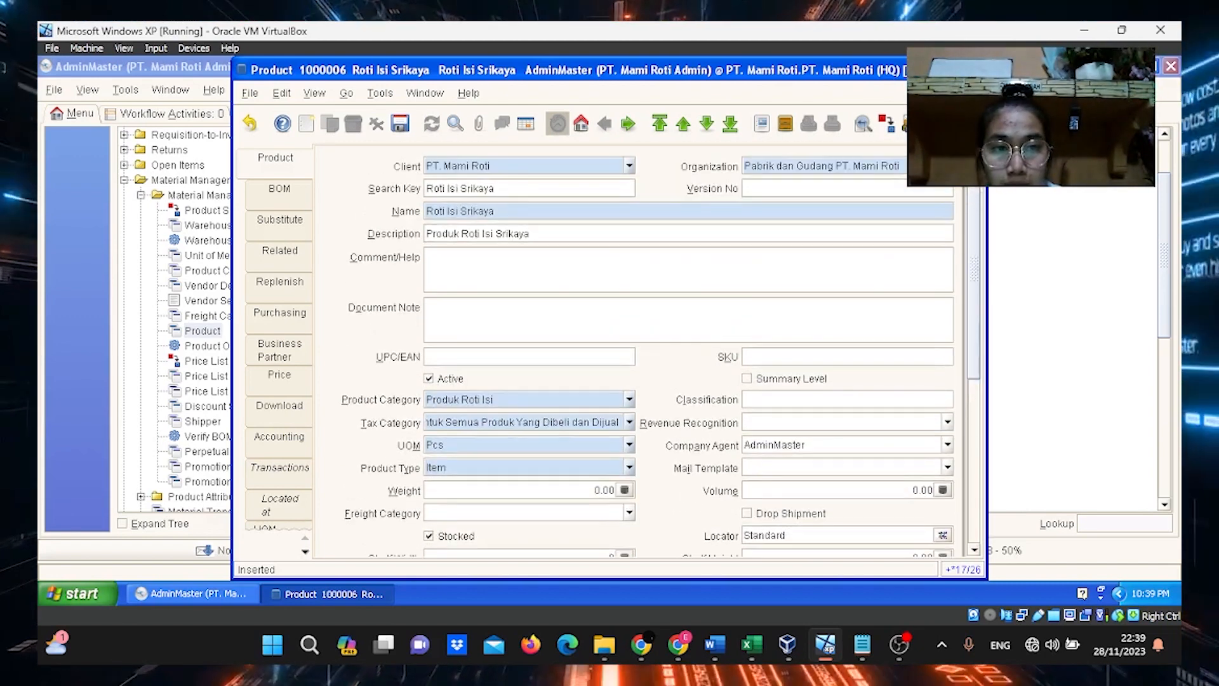
pyautogui.click(400, 125)
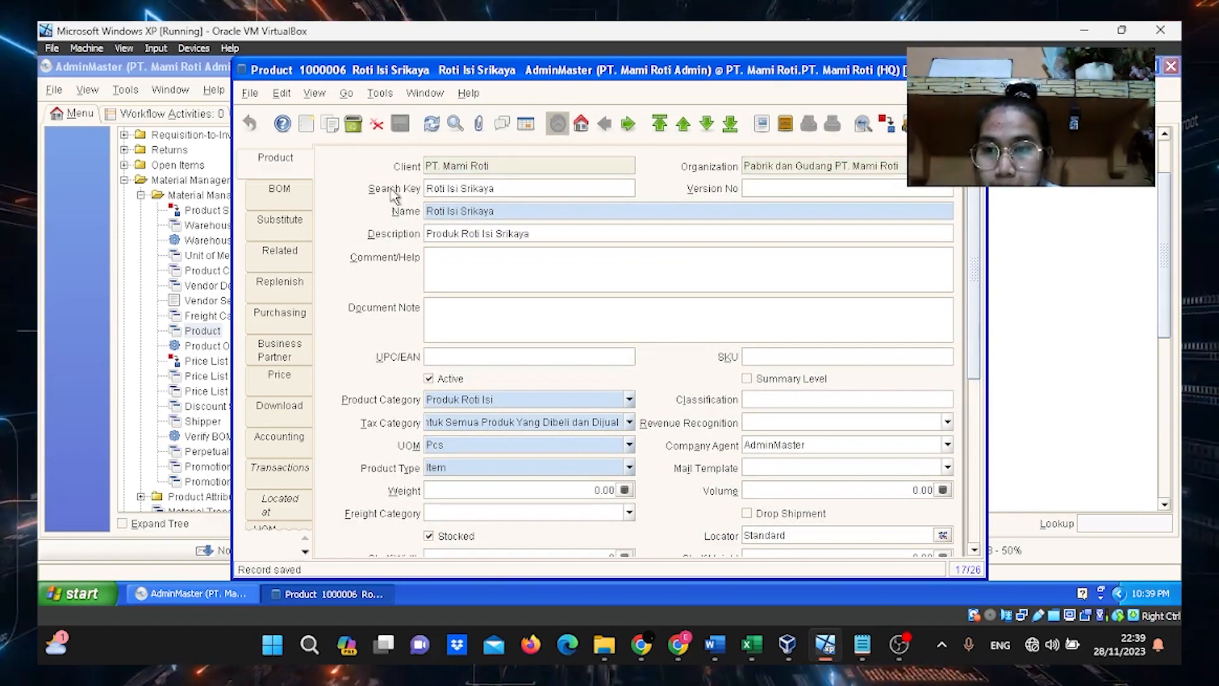
pyautogui.click(287, 391)
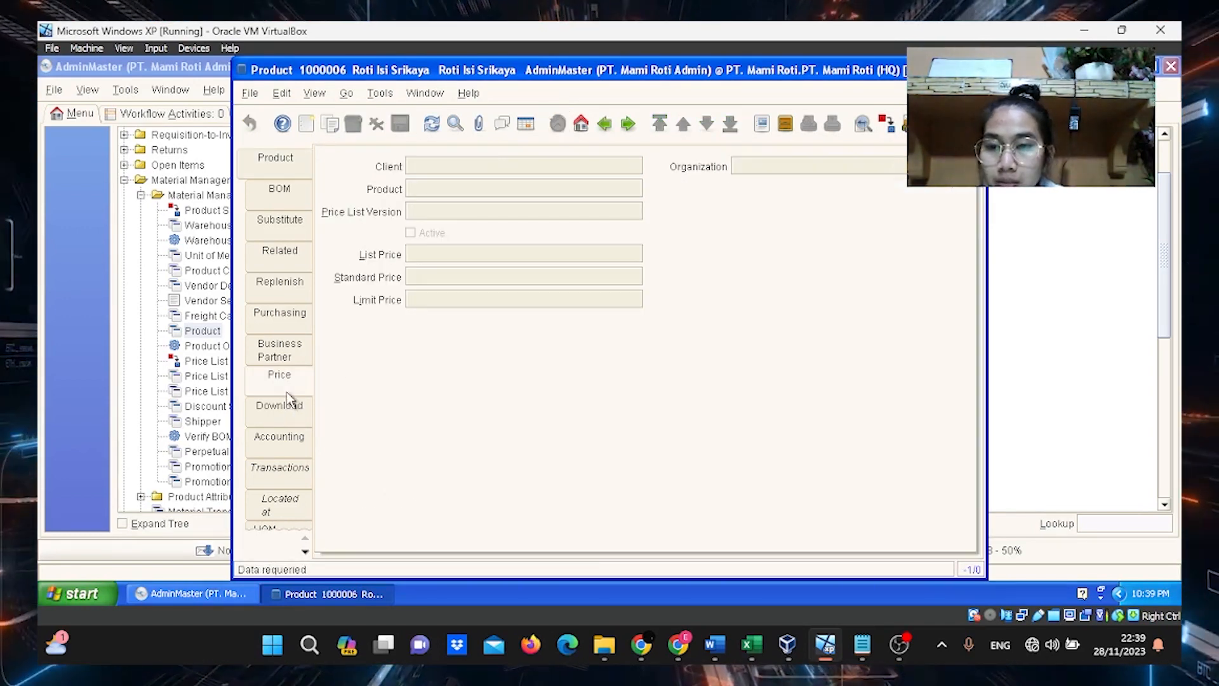
pyautogui.click(306, 125)
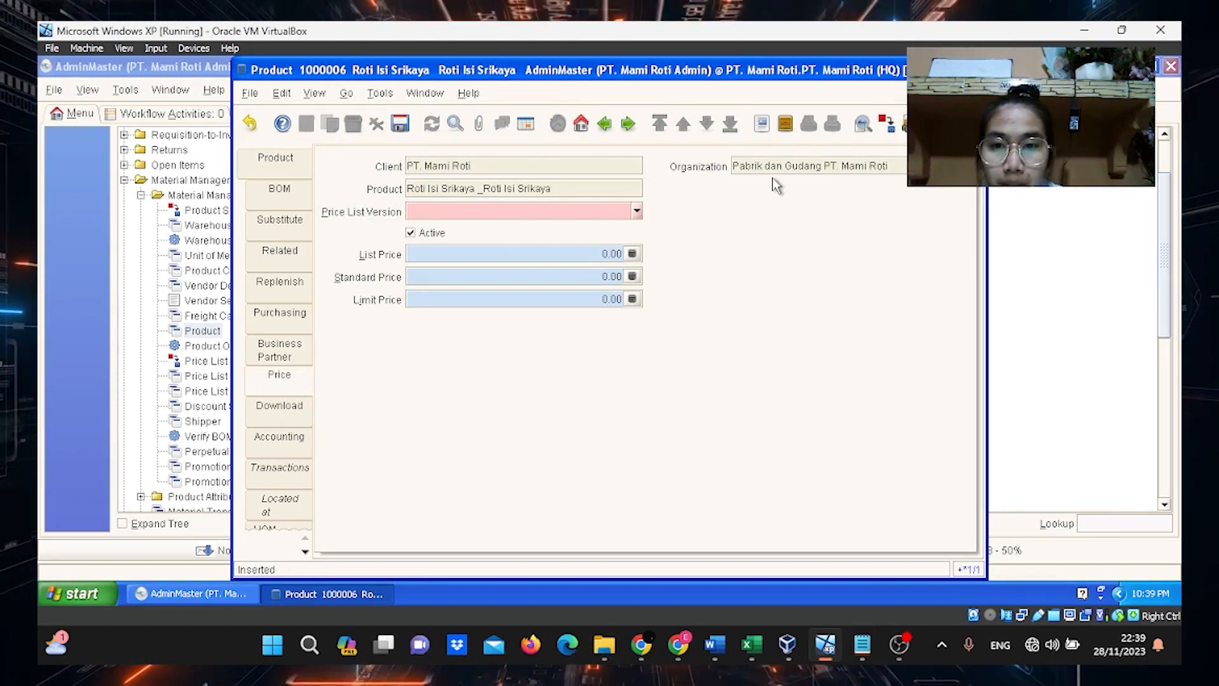
pyautogui.click(636, 211)
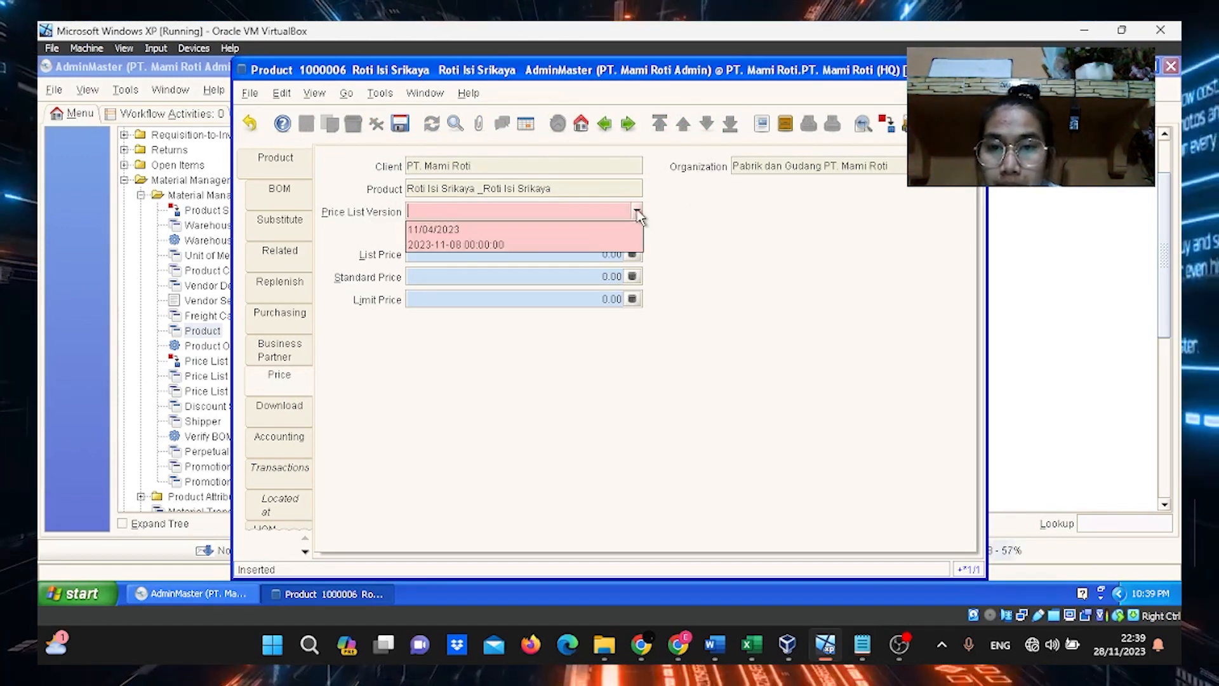
pyautogui.click(628, 245)
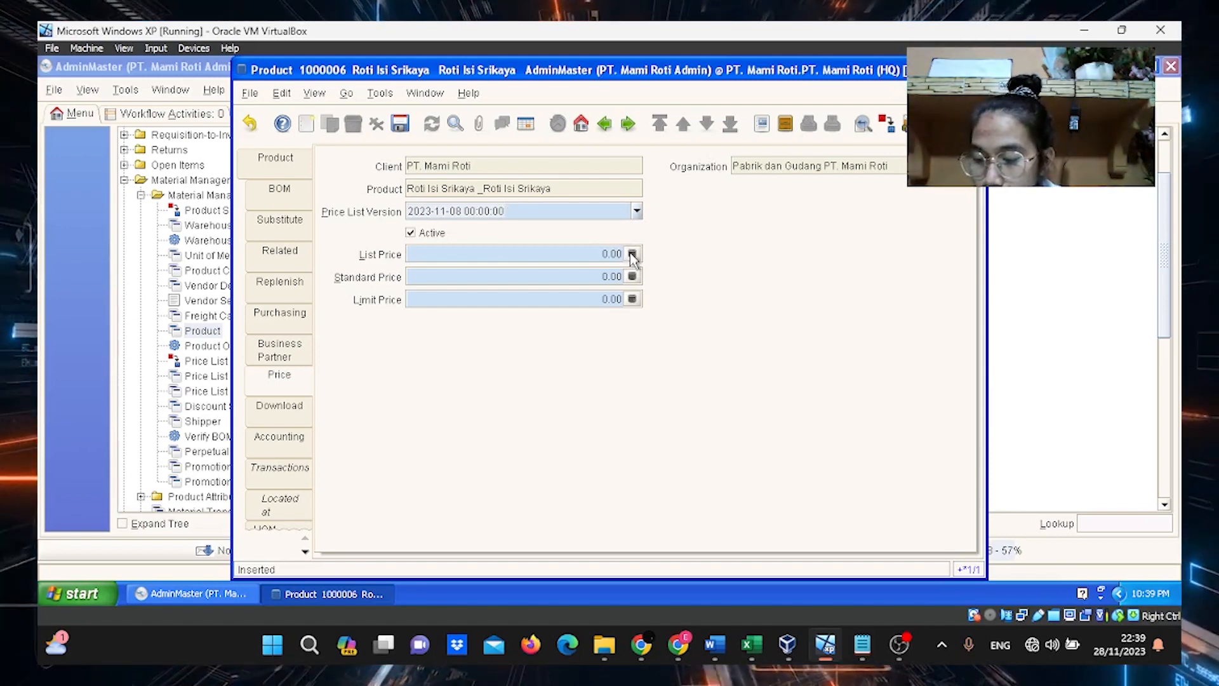
pyautogui.click(632, 255)
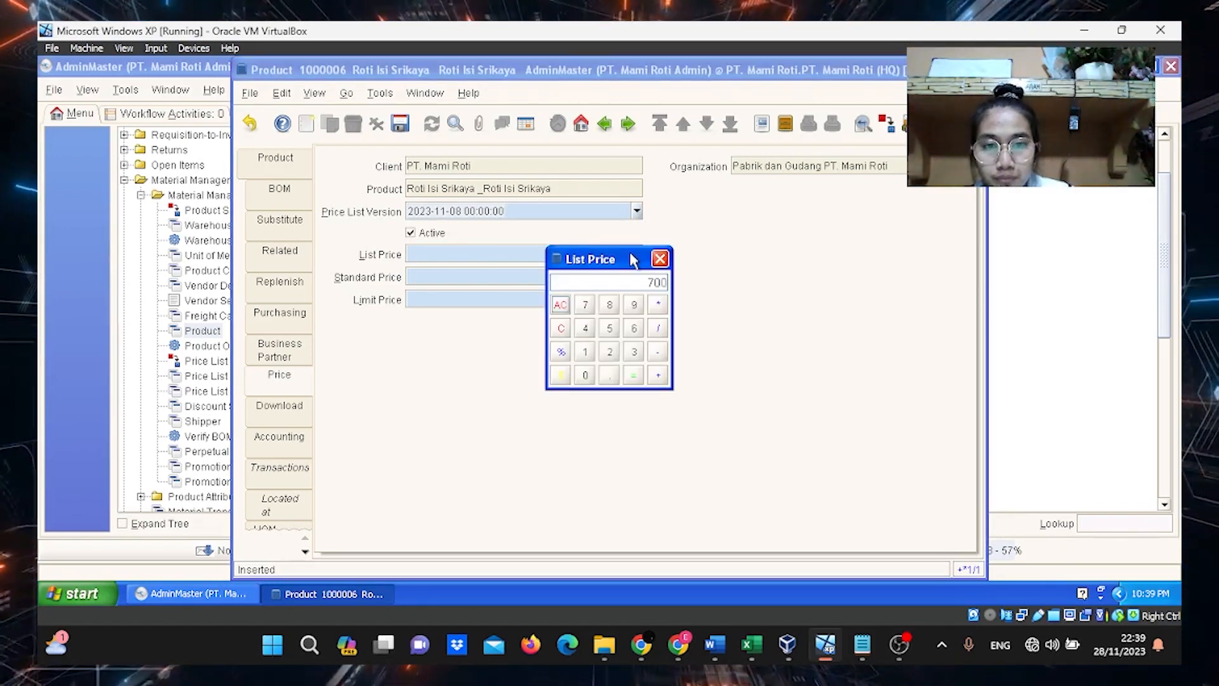
pyautogui.write('7000')
pyautogui.press('Return')
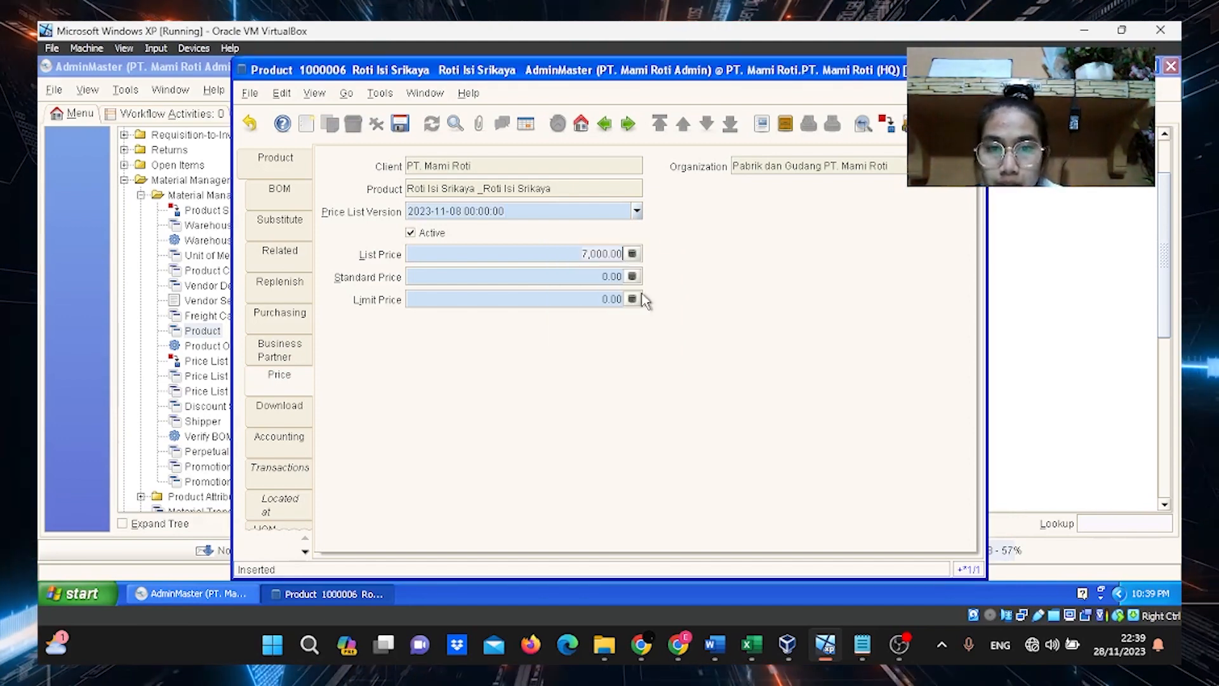
# Set the standard price to 6,500 and the limit price to 6,000 for Roti Isi Srikaya, and save the price record
pyautogui.click(631, 277)
pyautogui.write('6,50')
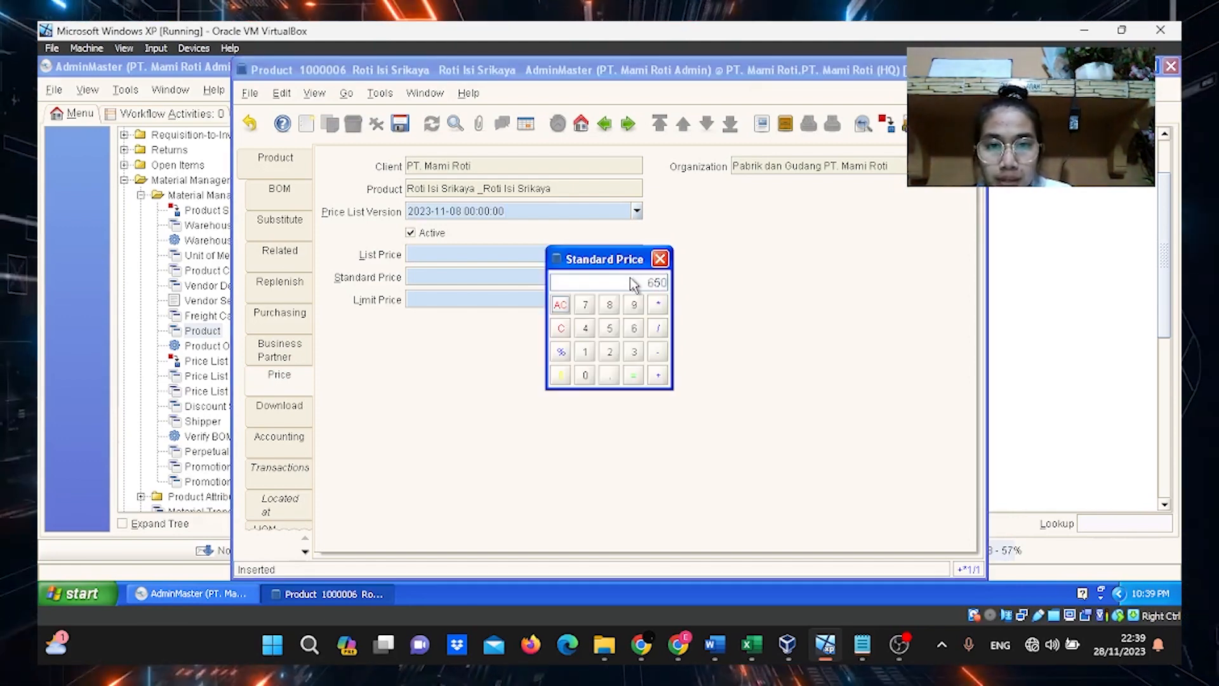
pyautogui.write('0')
pyautogui.press('Return')
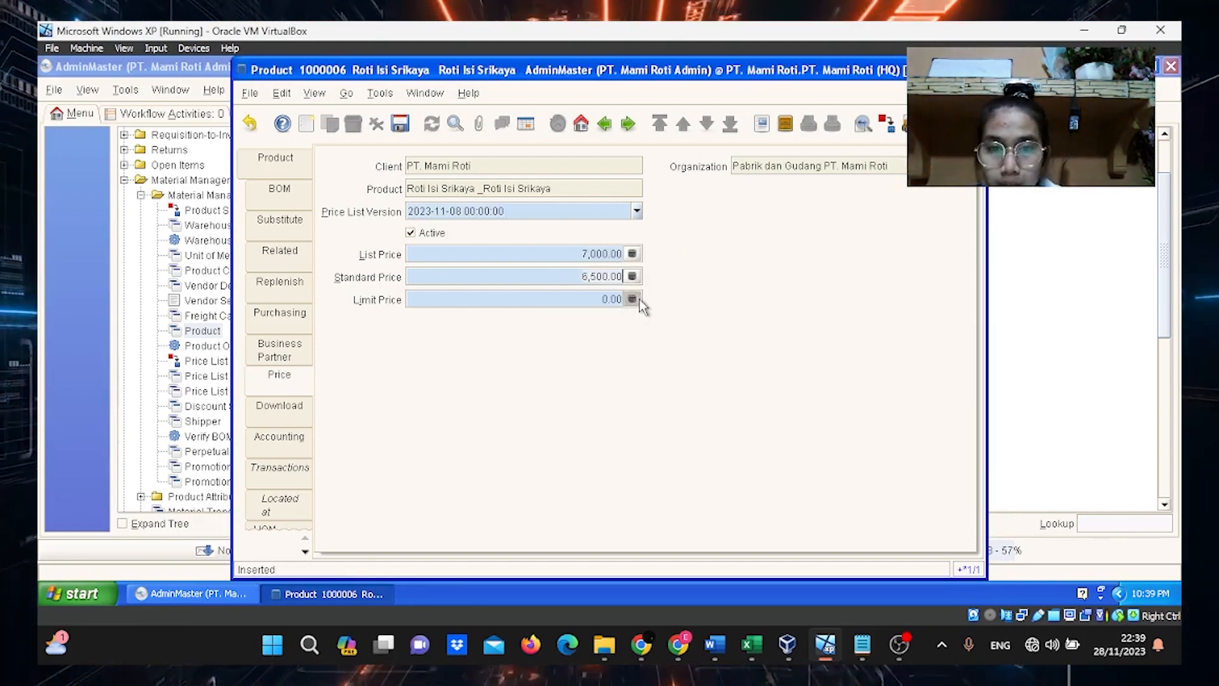
pyautogui.click(637, 299)
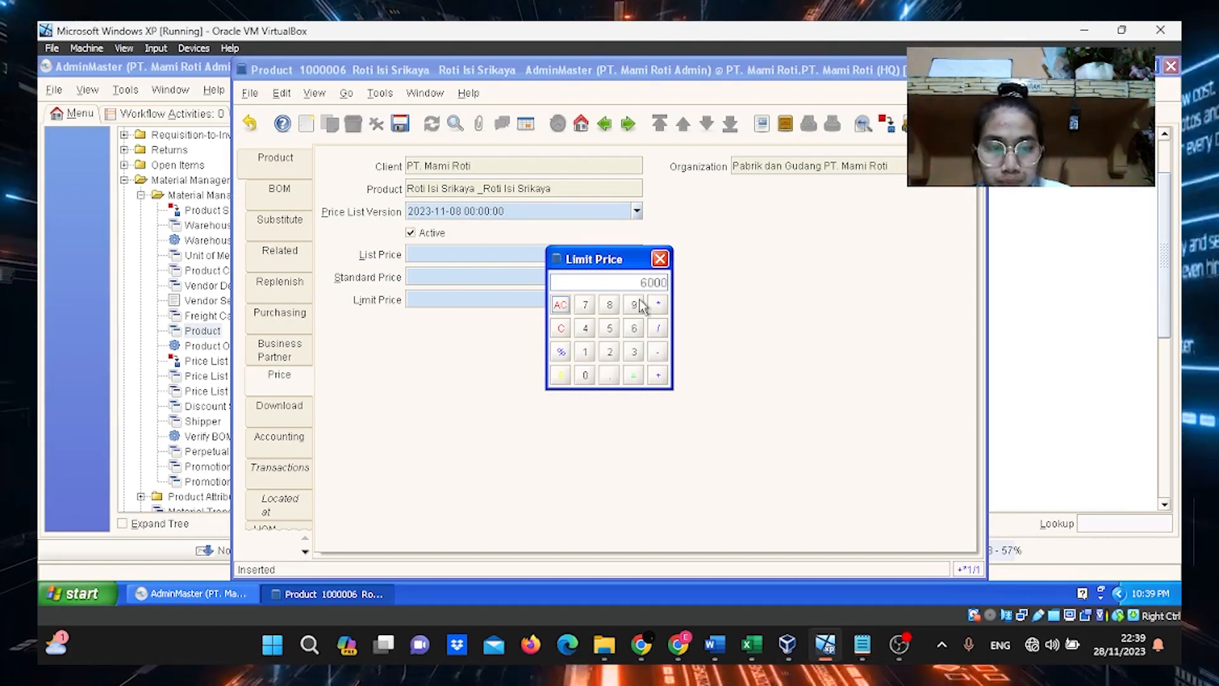
pyautogui.press('Return')
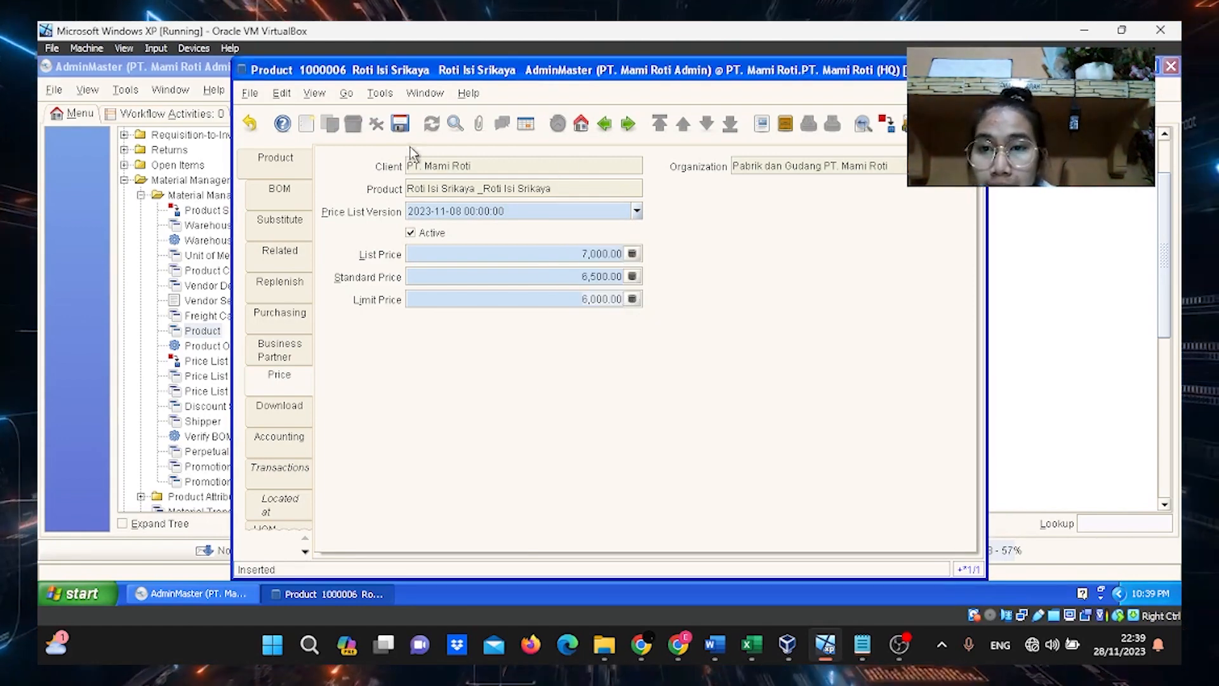
pyautogui.click(400, 123)
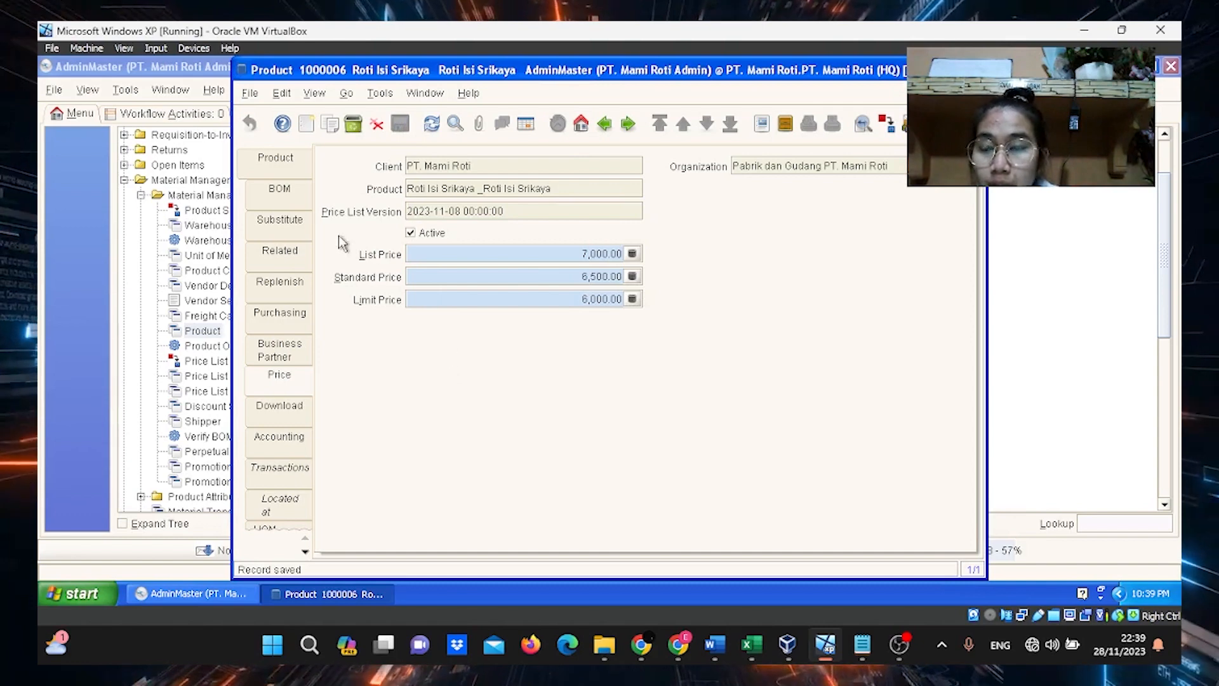
pyautogui.click(280, 188)
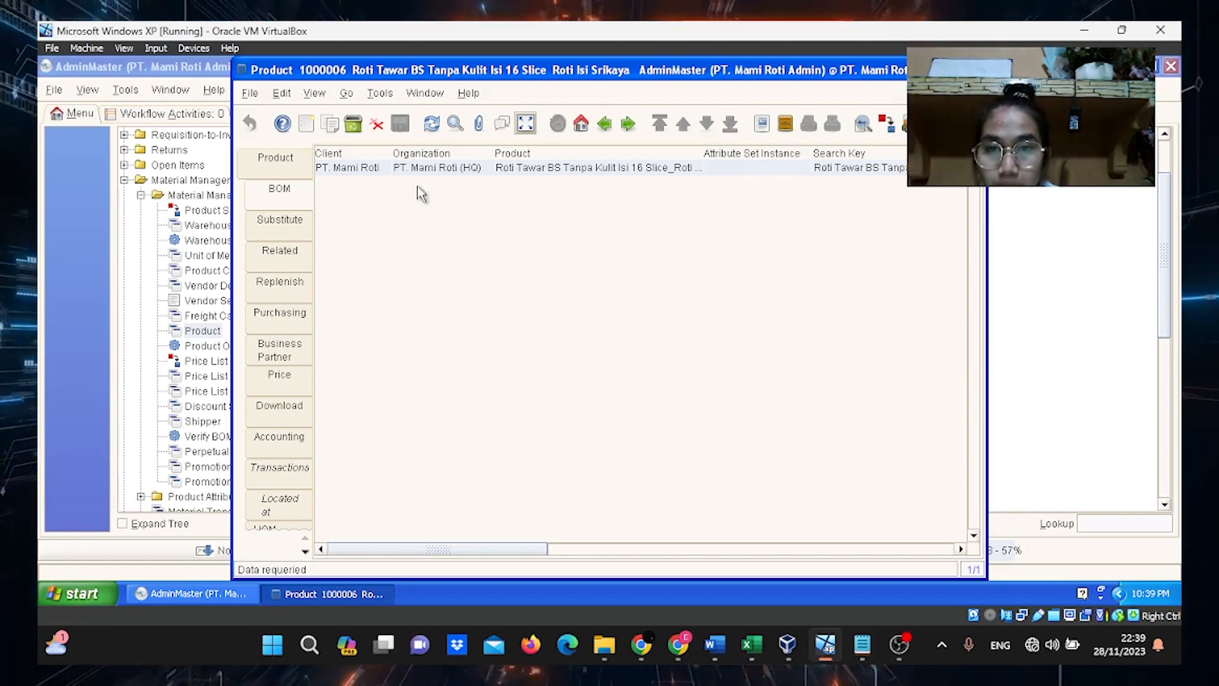
pyautogui.click(527, 125)
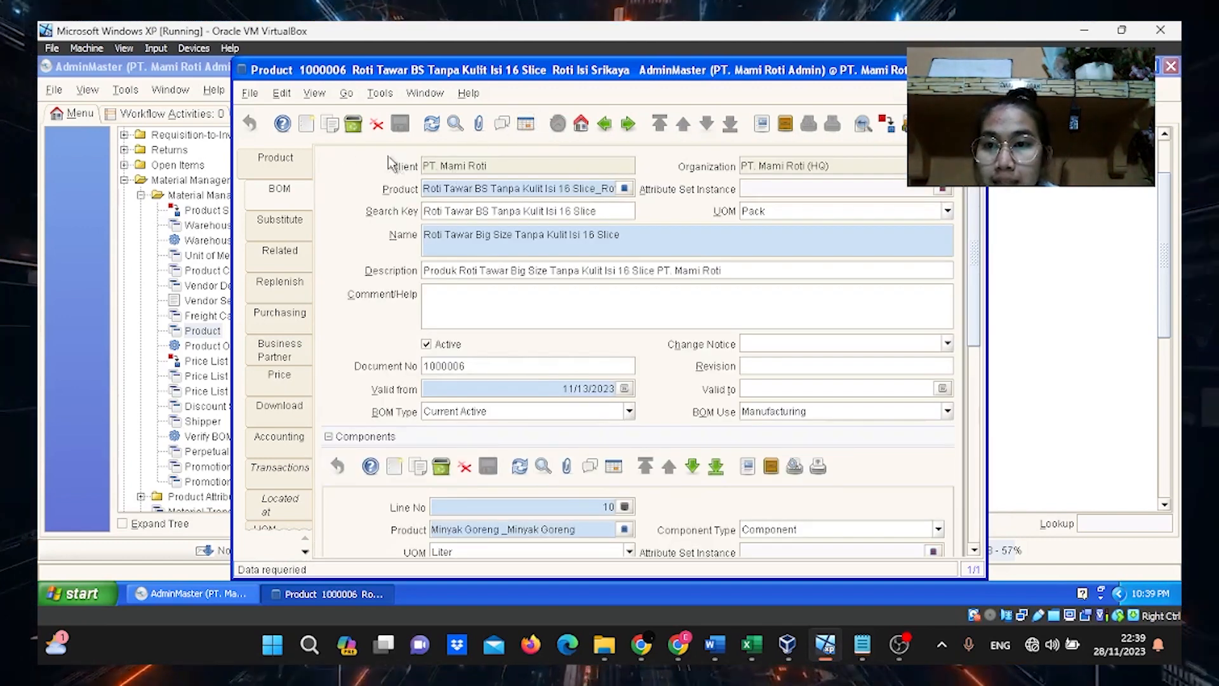
pyautogui.click(308, 125)
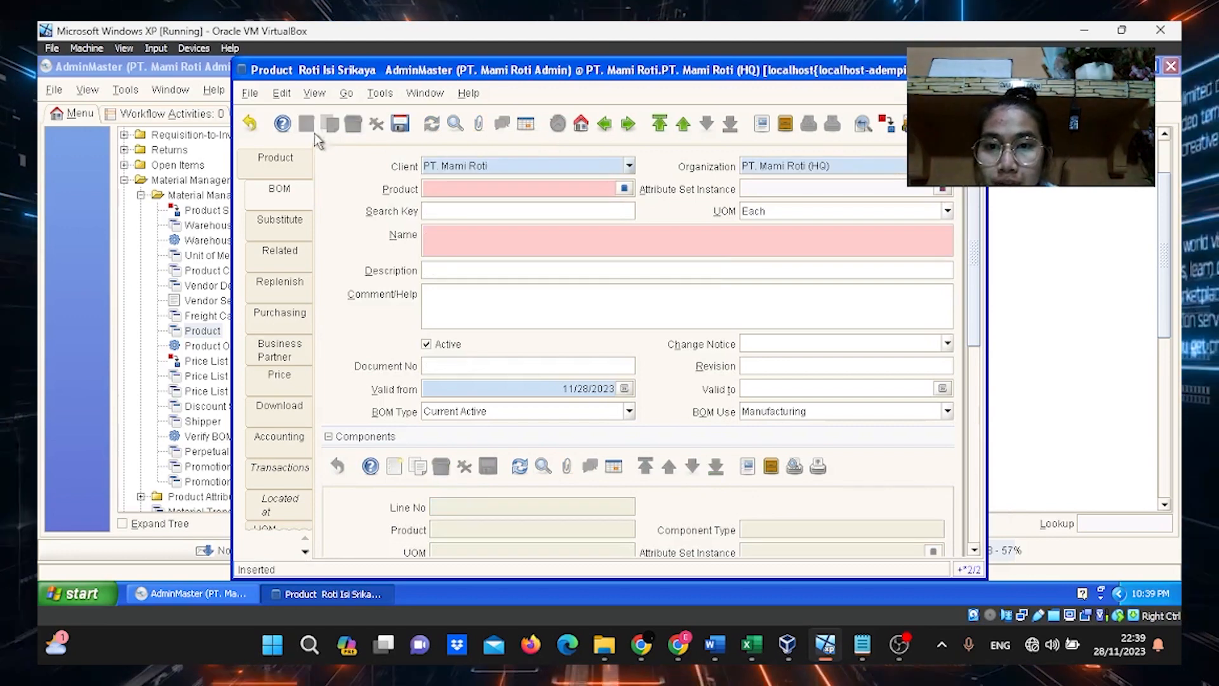
pyautogui.click(291, 170)
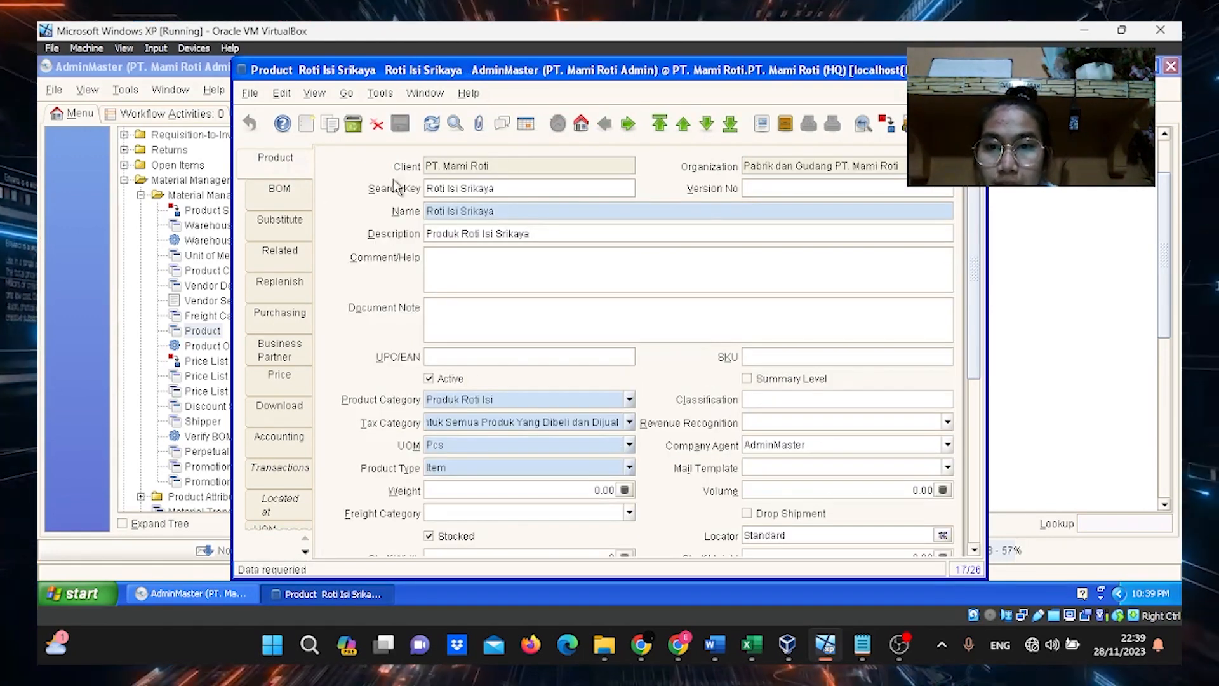
# Create a new BOM record for Roti Isi Srikaya, found through price list version 2023-11-08 and the Gudang Produk warehouse
pyautogui.click(296, 192)
pyautogui.click(305, 127)
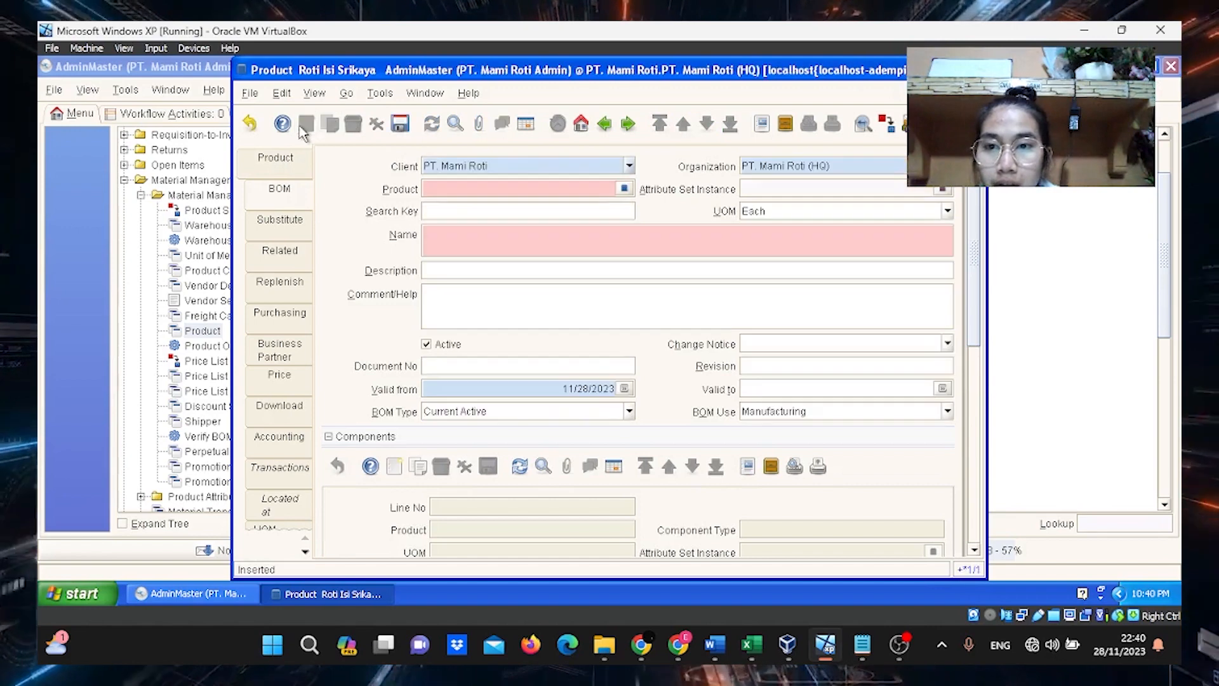
pyautogui.click(625, 189)
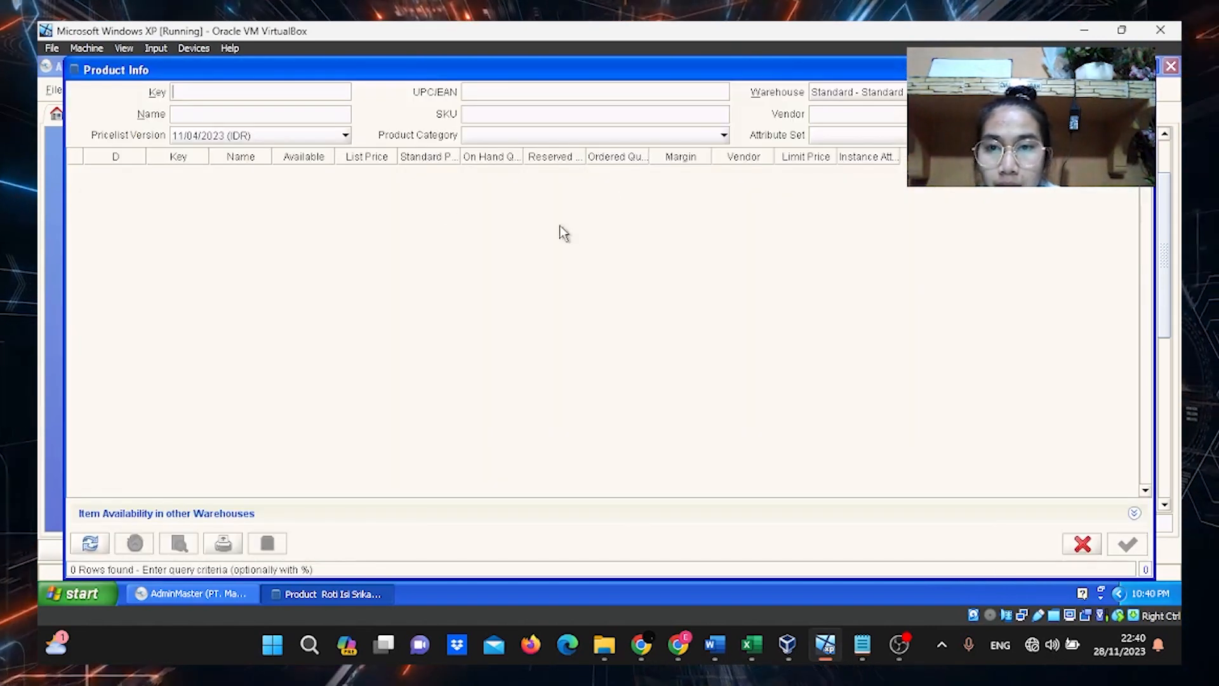
pyautogui.click(266, 135)
pyautogui.click(303, 186)
pyautogui.click(844, 100)
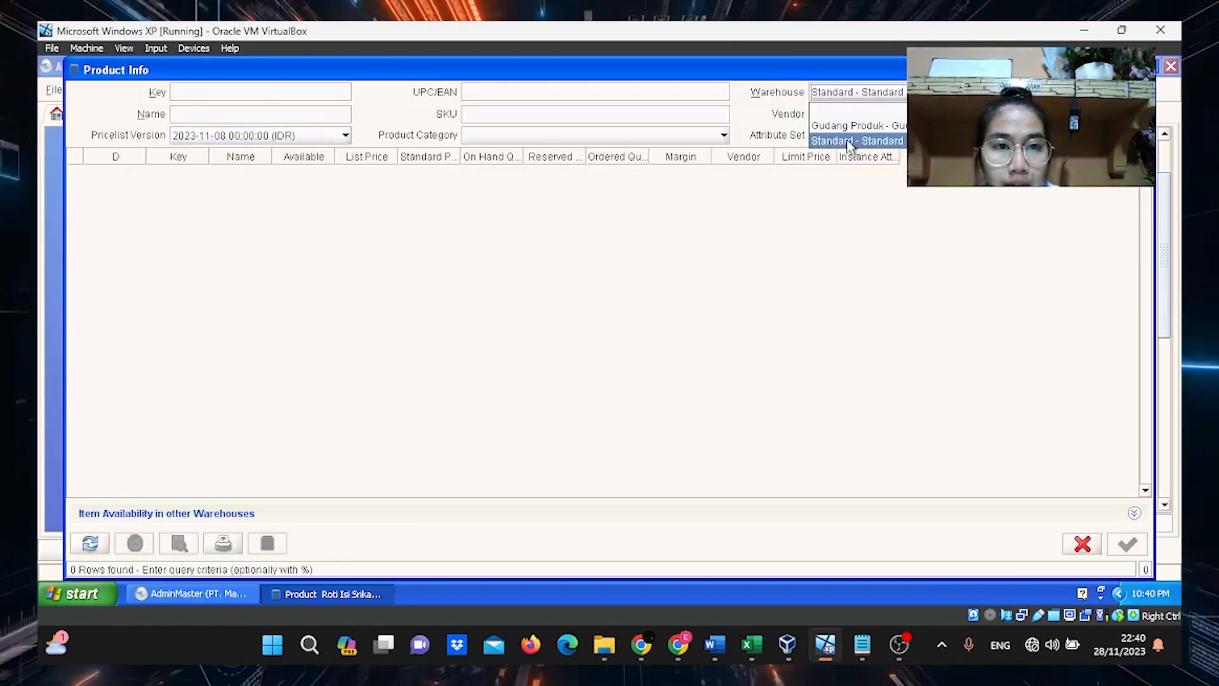
pyautogui.click(851, 145)
pyautogui.click(95, 544)
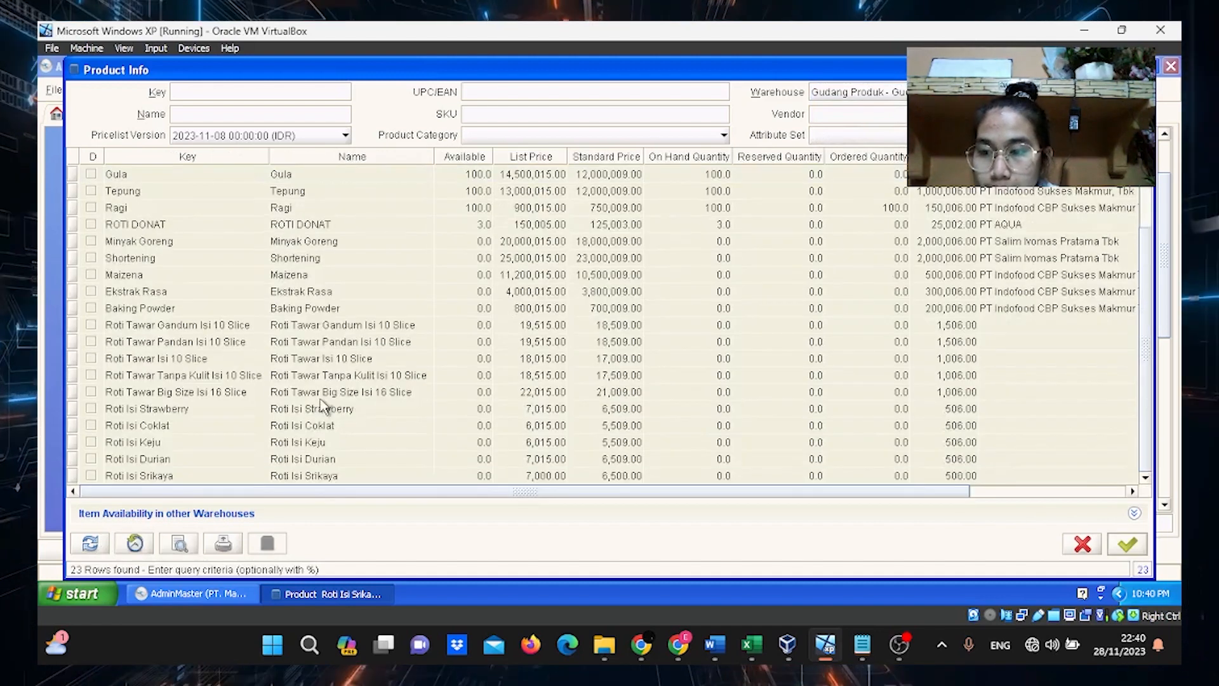
pyautogui.click(312, 476)
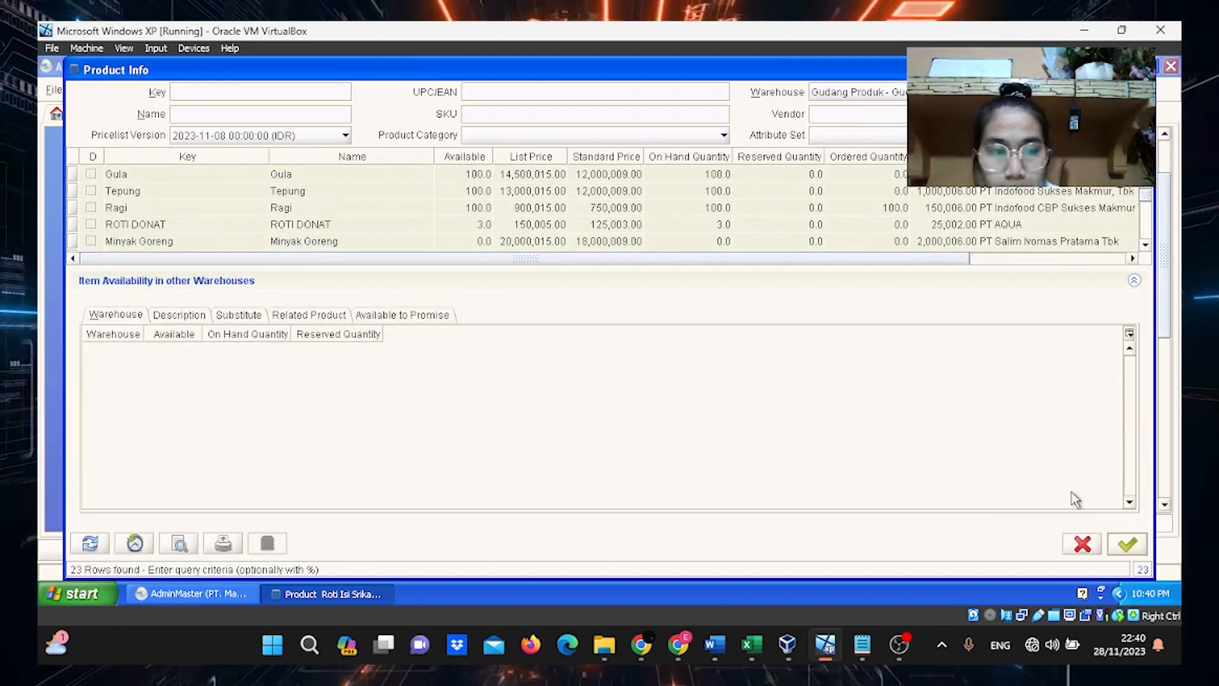
pyautogui.click(1128, 544)
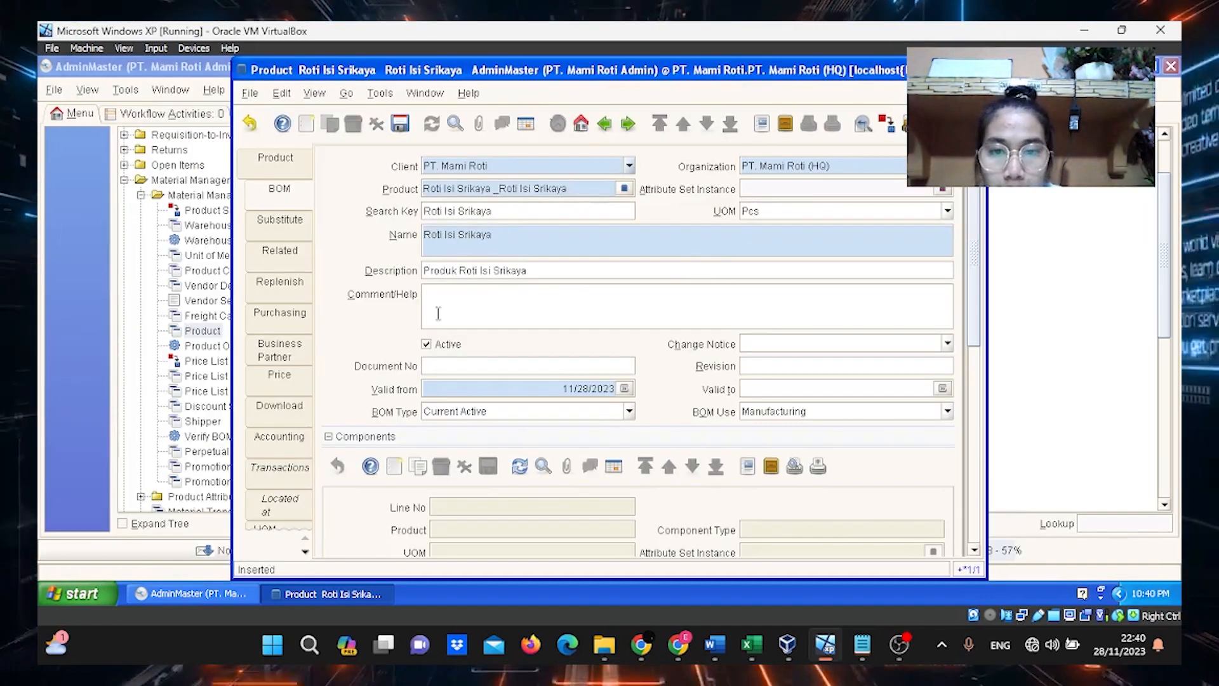
# Set the BOM's organization to Pabrik dan Gudang PT. Mami Roti and save the record
pyautogui.click(946, 166)
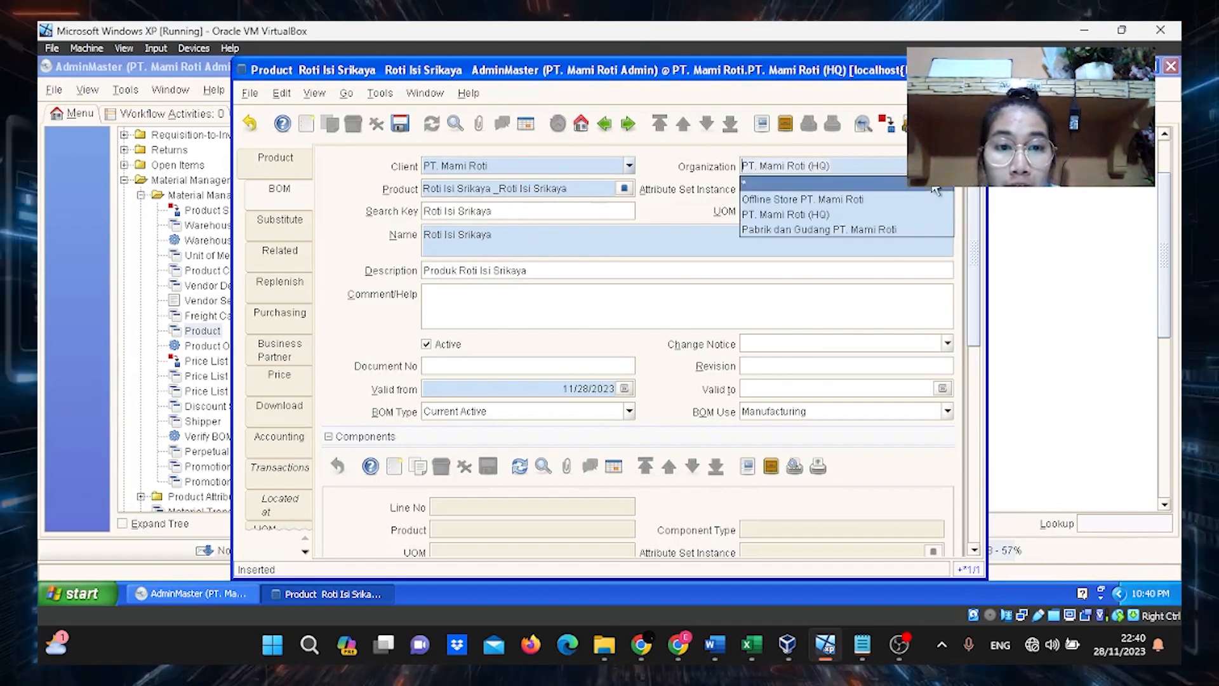
pyautogui.click(914, 228)
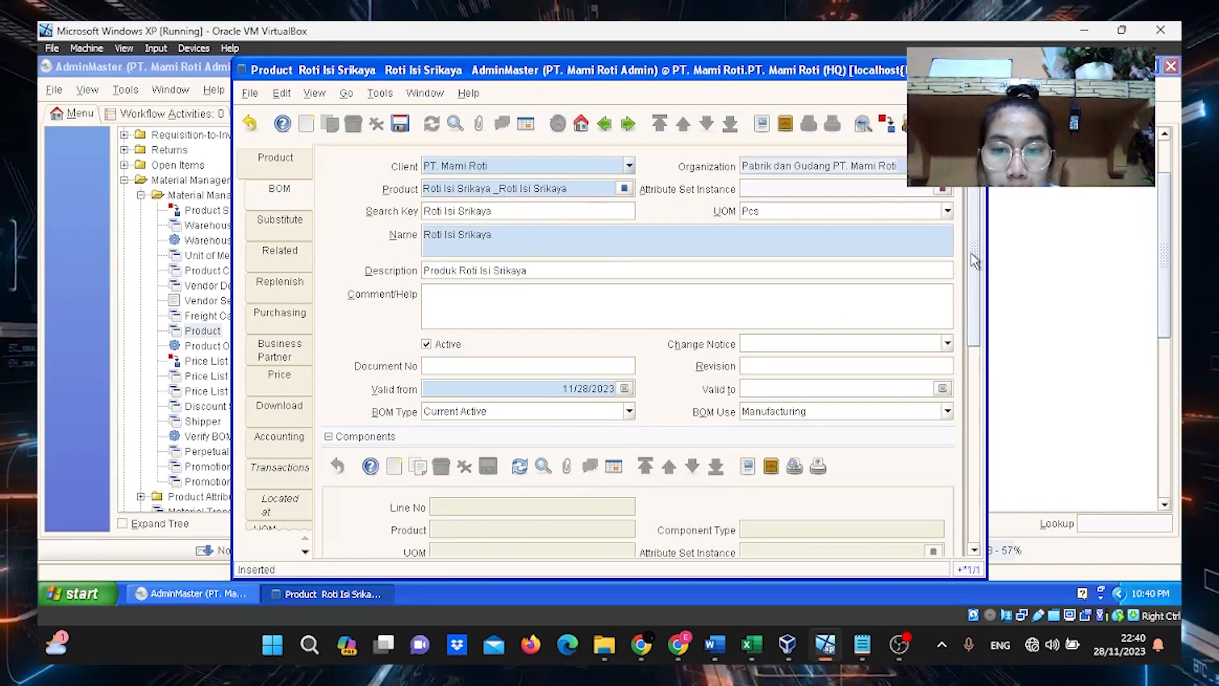
pyautogui.click(400, 124)
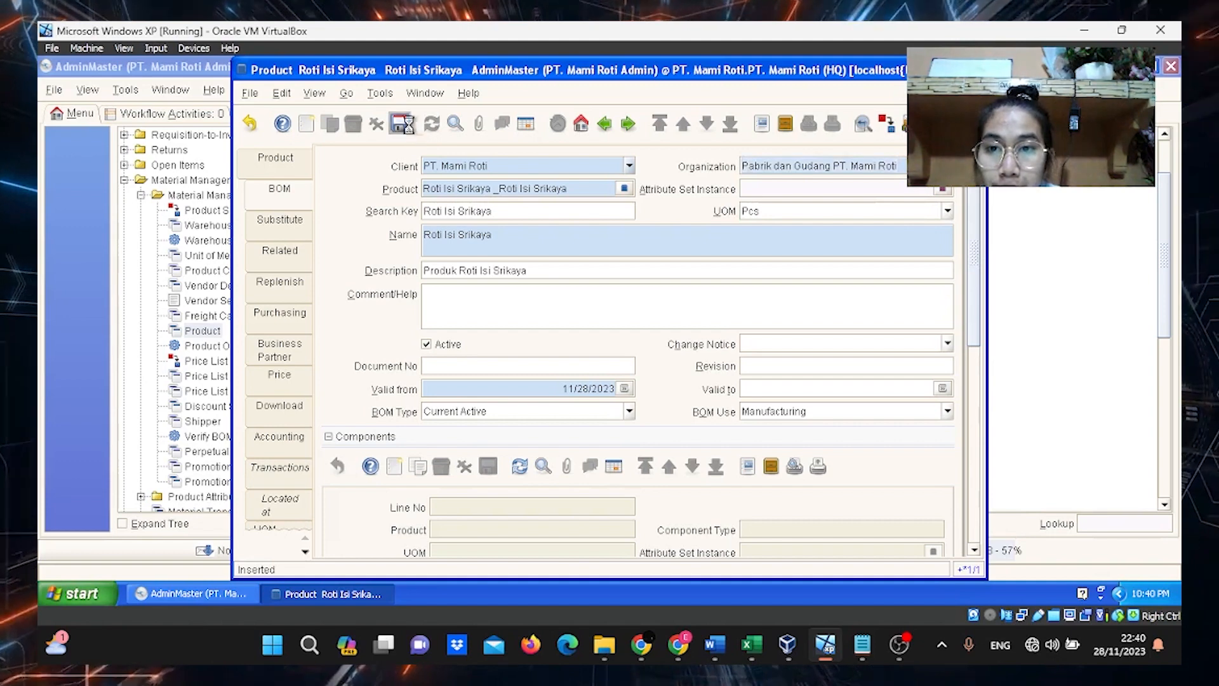
# Add a BOM component line for Tepung, found through price list version 2023-11-08 and the Gudang Produk warehouse
pyautogui.moveTo(976, 317); pyautogui.dragTo(981, 412)
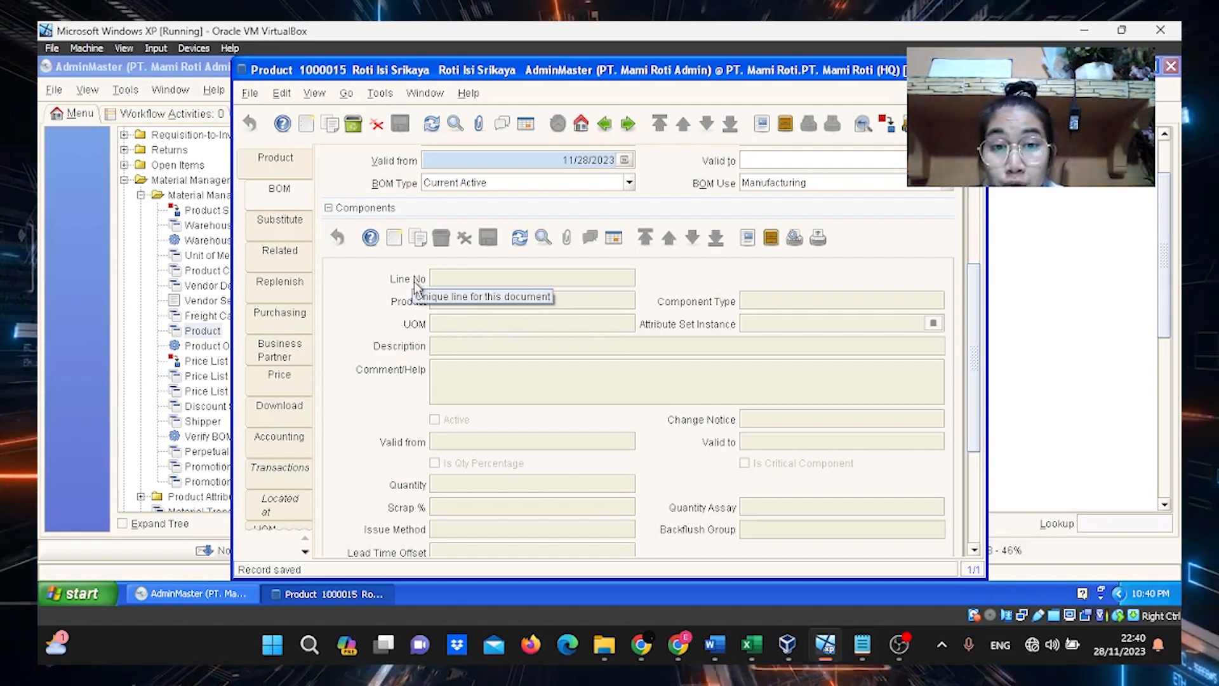
pyautogui.click(391, 241)
pyautogui.click(626, 302)
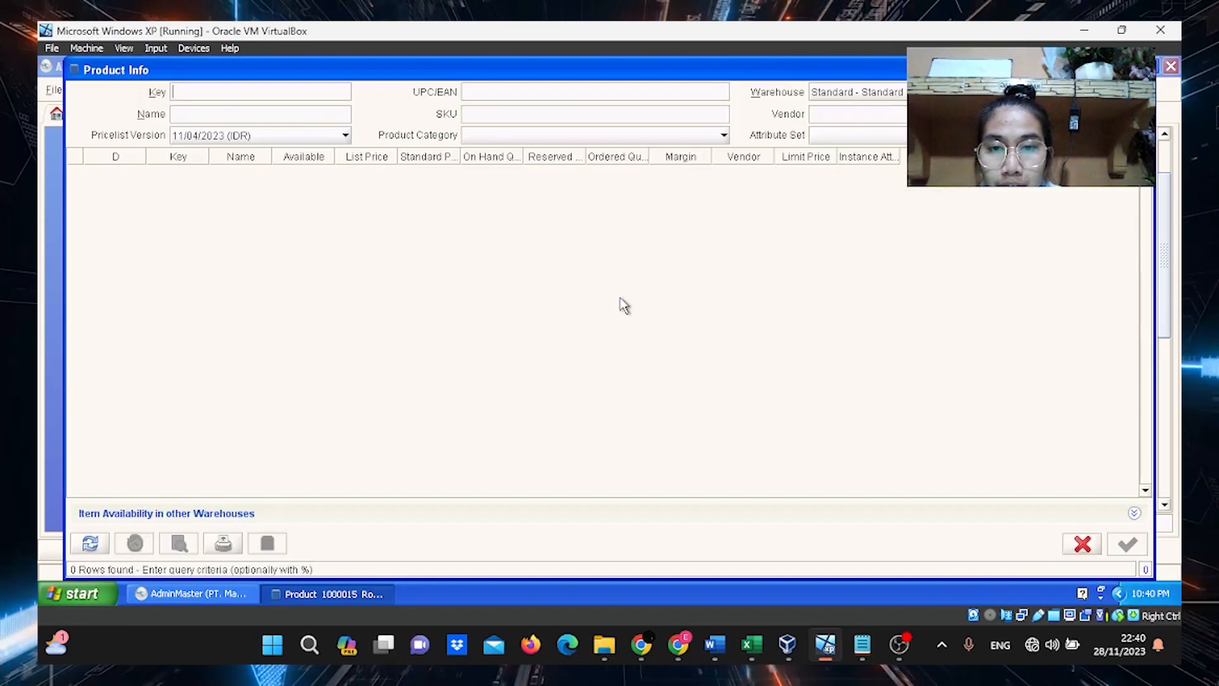
pyautogui.click(311, 136)
pyautogui.click(318, 182)
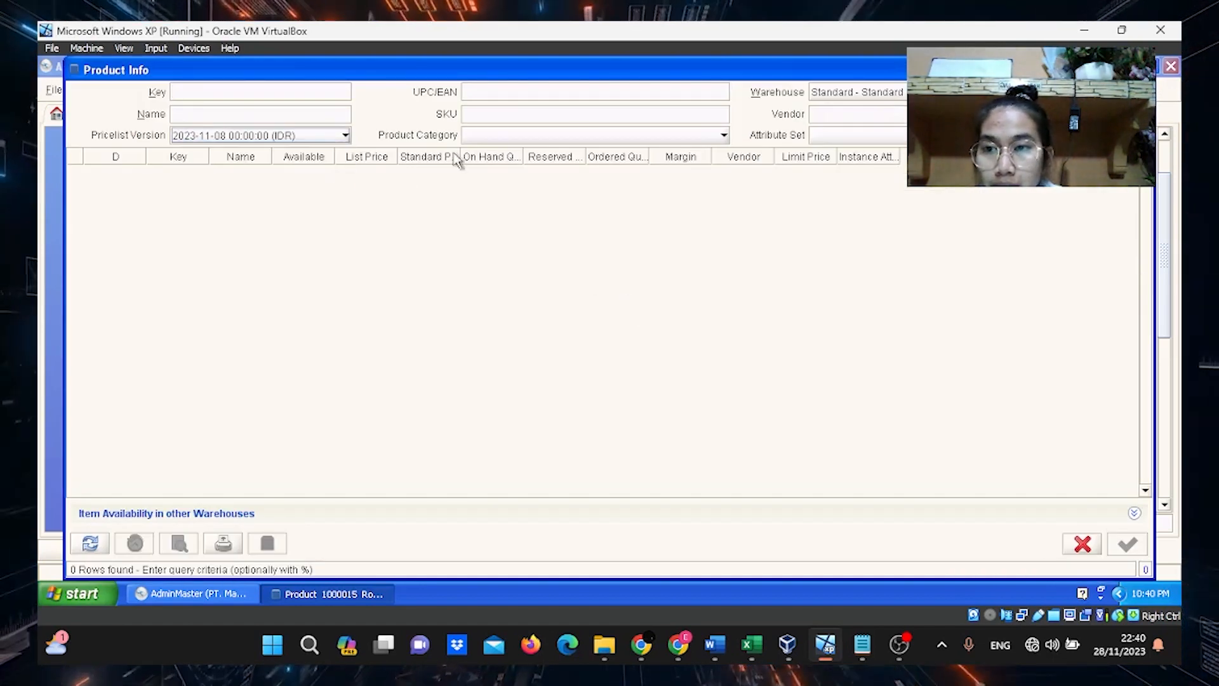
pyautogui.click(851, 99)
pyautogui.click(851, 121)
pyautogui.click(90, 543)
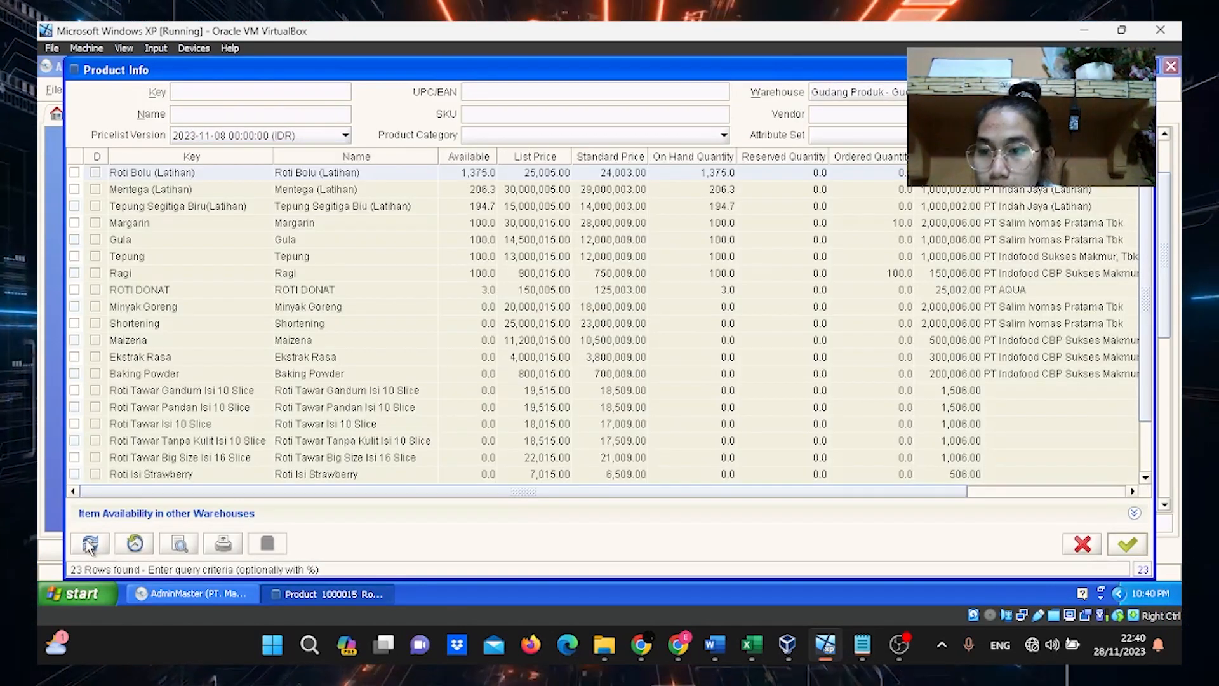
pyautogui.click(190, 256)
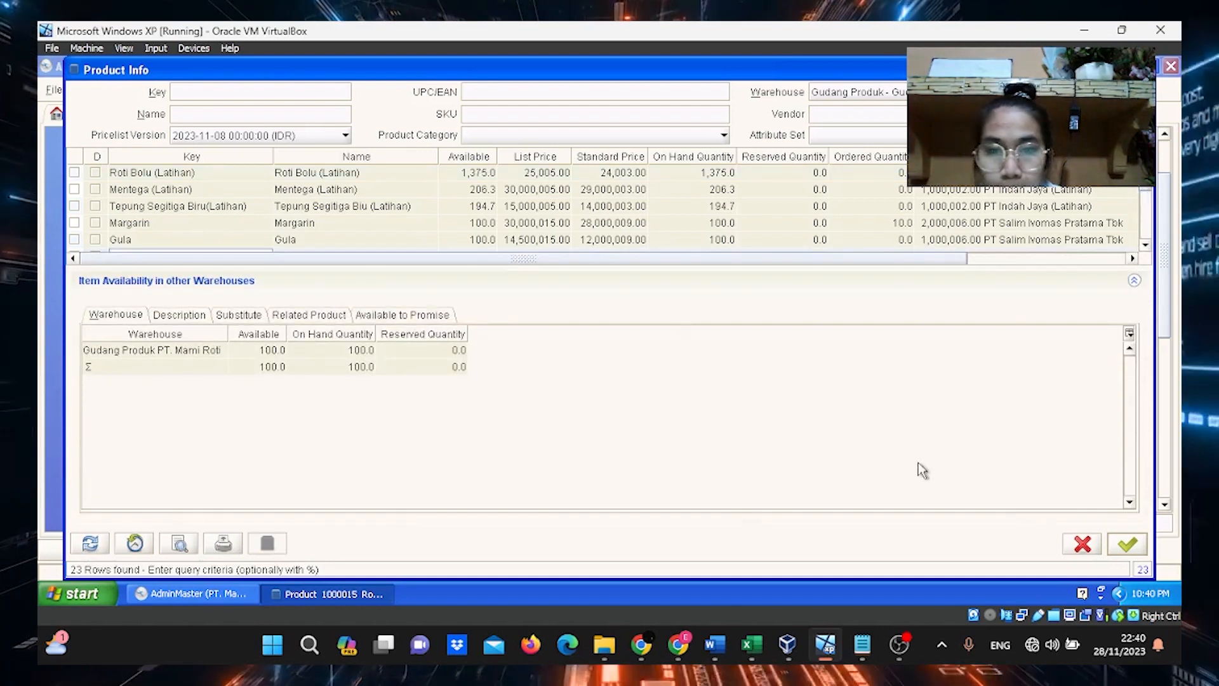
pyautogui.click(1119, 541)
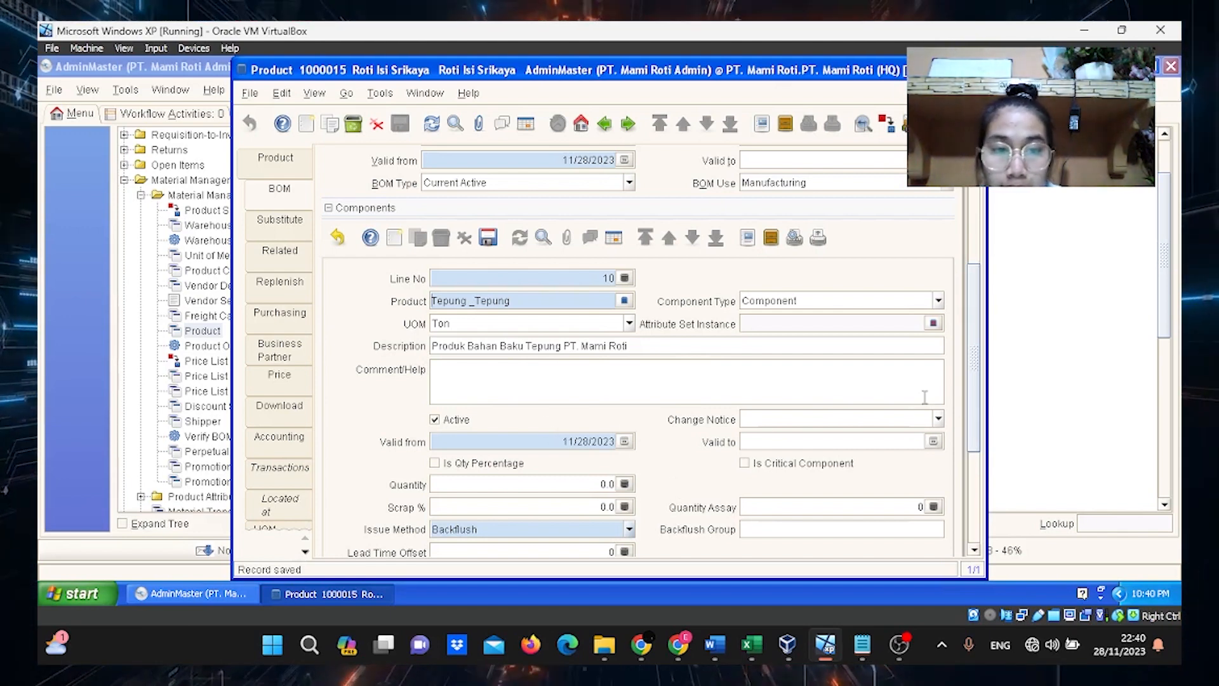
# Set the Tepung component's quantity to 0.01 and save the line
pyautogui.scroll(-3, 970, 395)
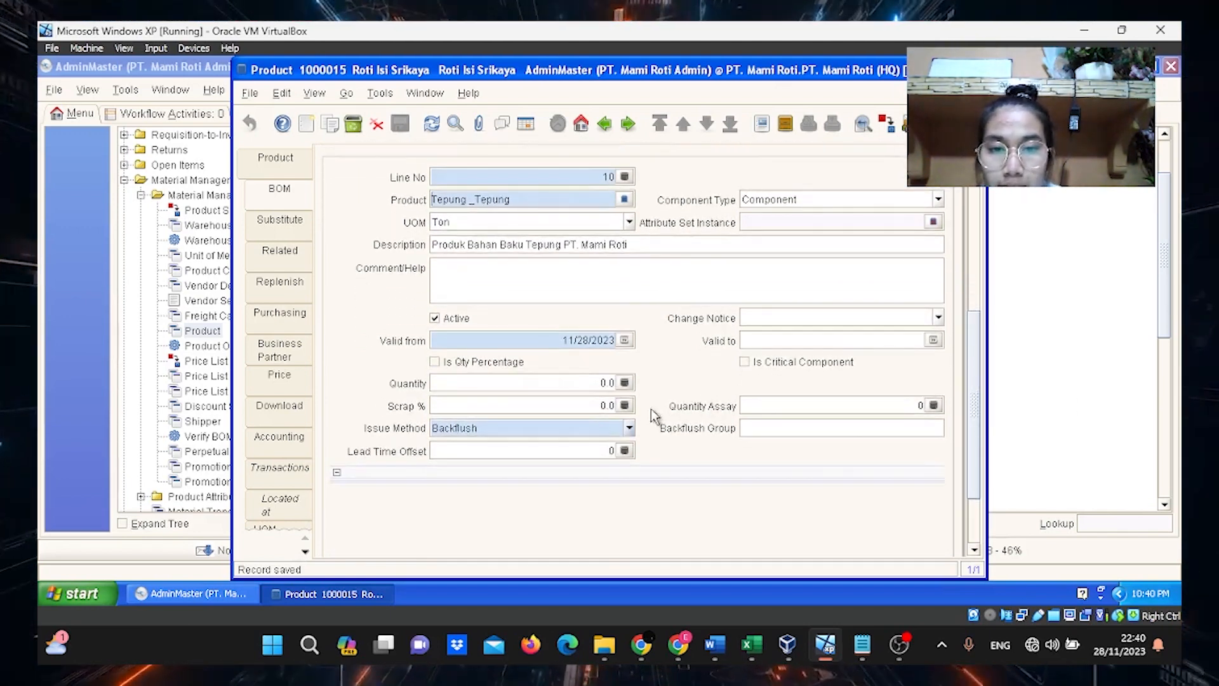
pyautogui.click(624, 383)
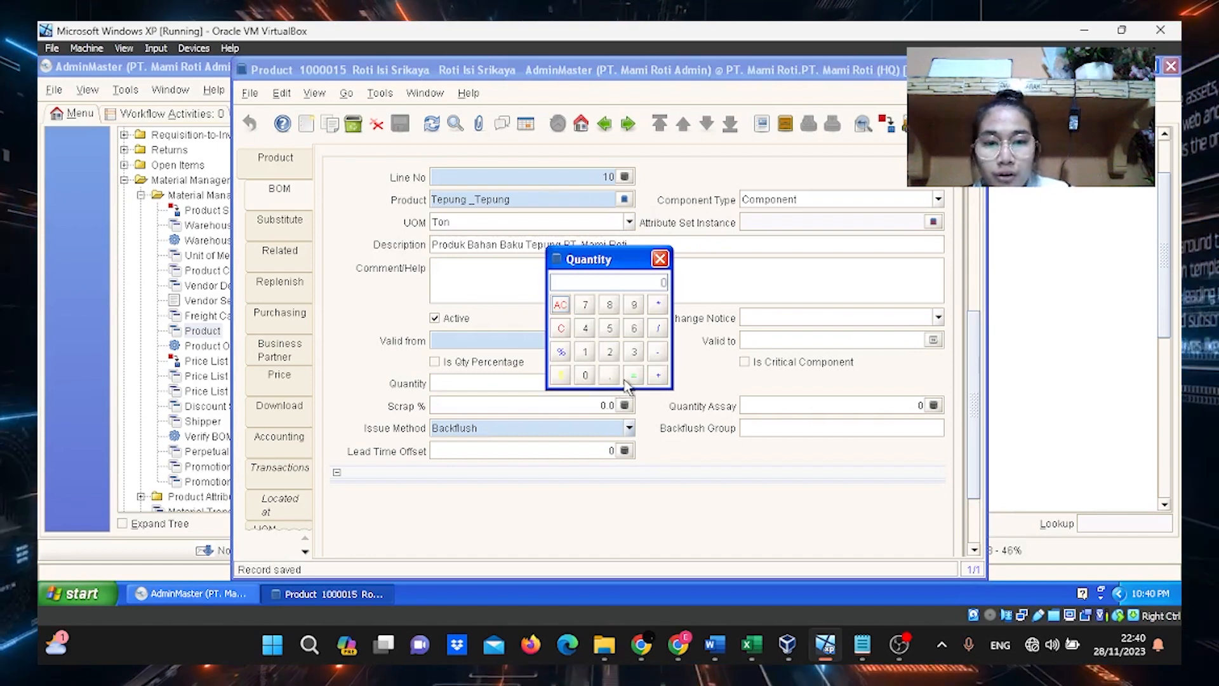
pyautogui.click(626, 381)
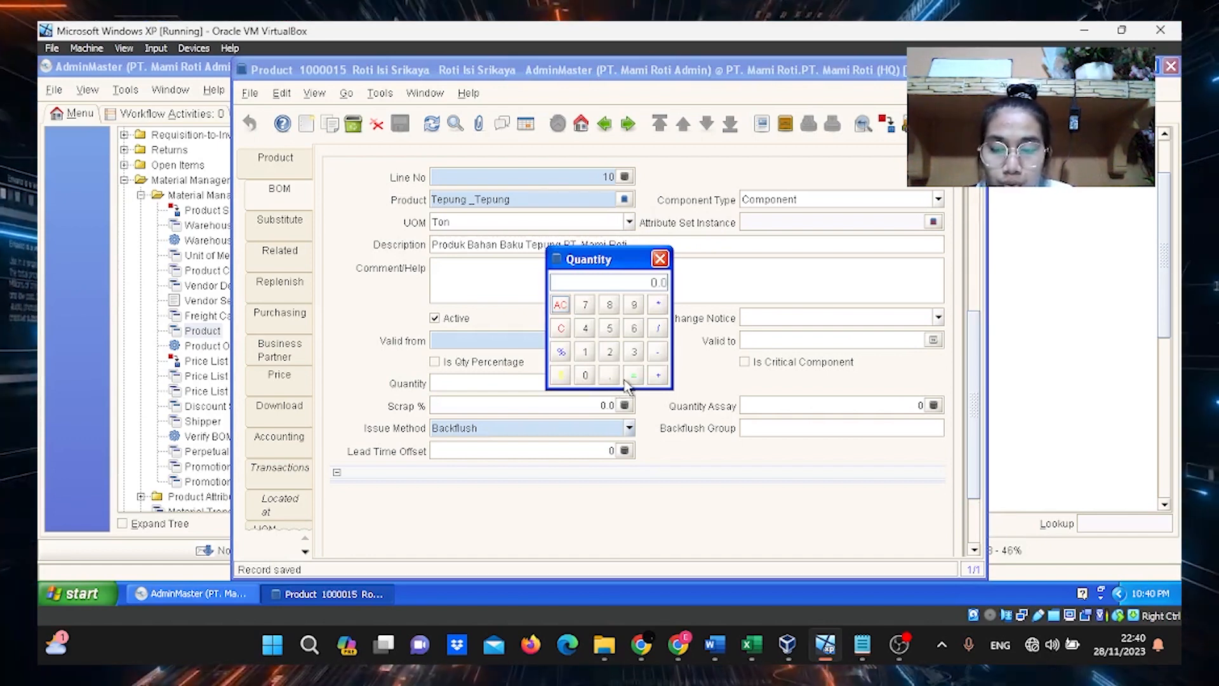
pyautogui.click(626, 378)
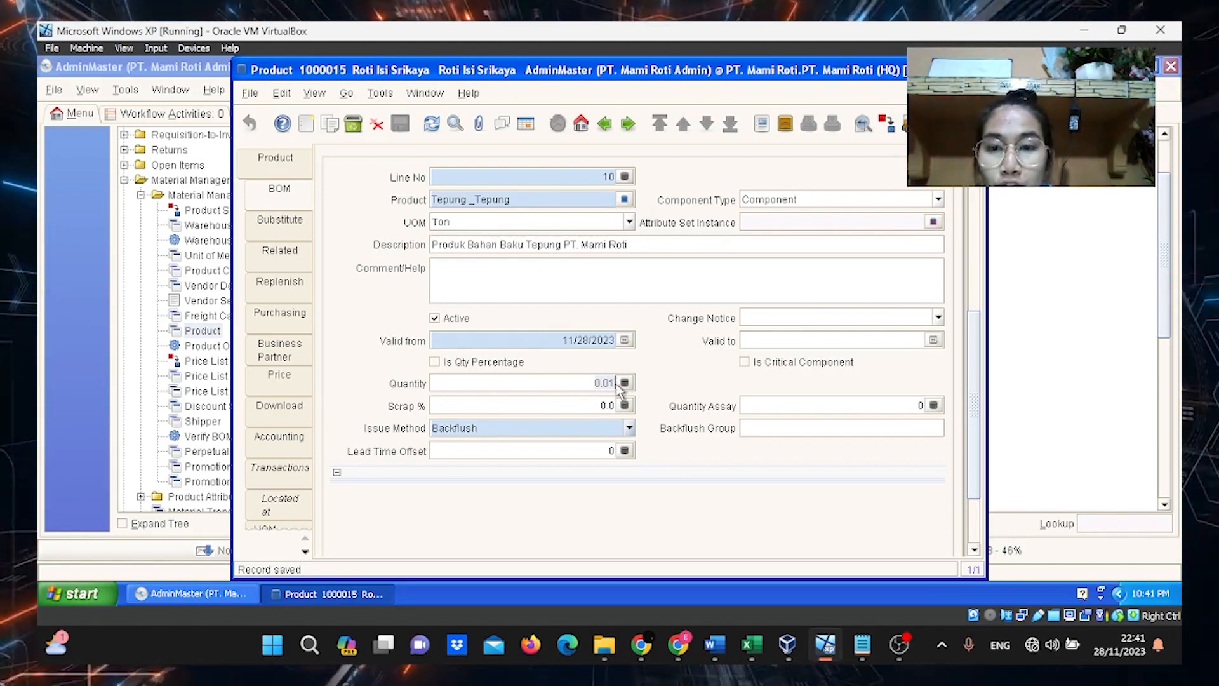
pyautogui.scroll(1, 976, 358)
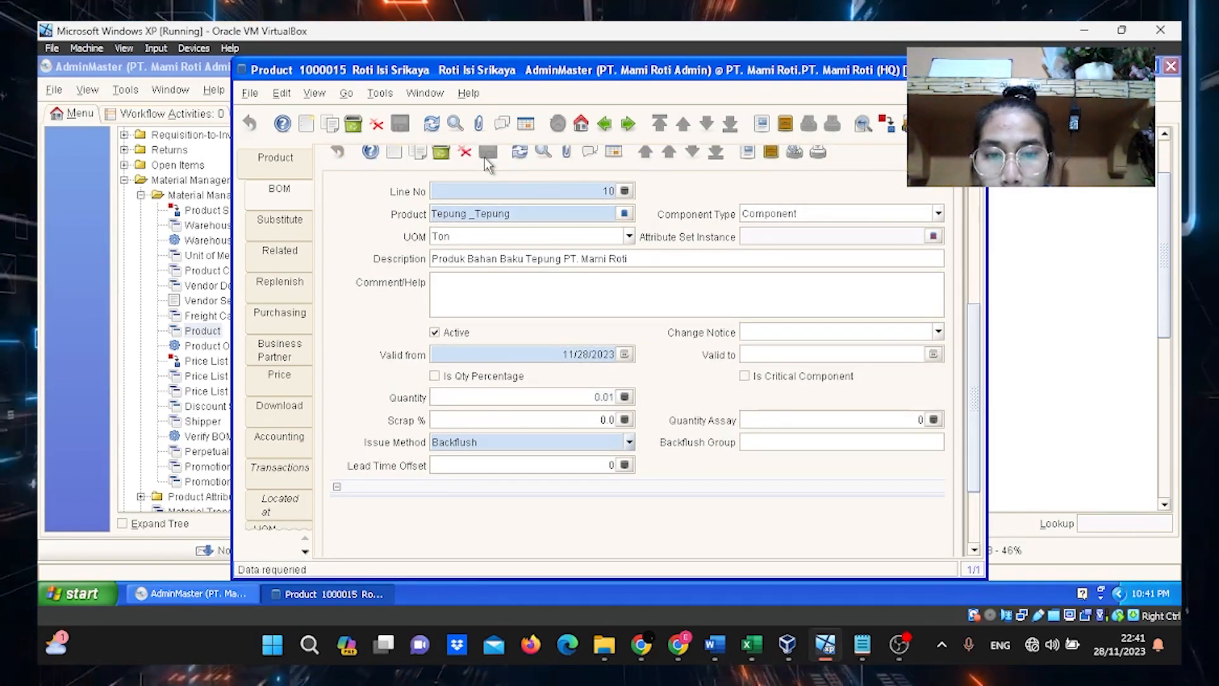
pyautogui.scroll(5, 977, 352)
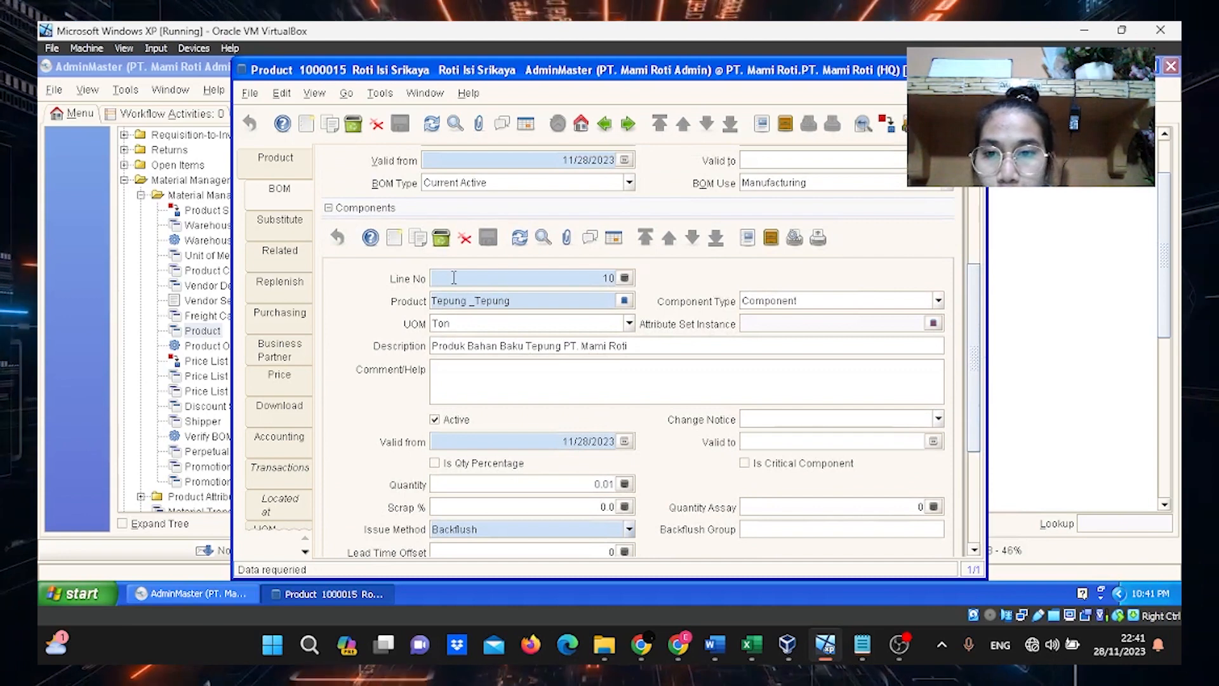
# Add a second BOM component line for Gula, found through price list version 2023-11-08 and the Gudang Produk warehouse
pyautogui.click(395, 238)
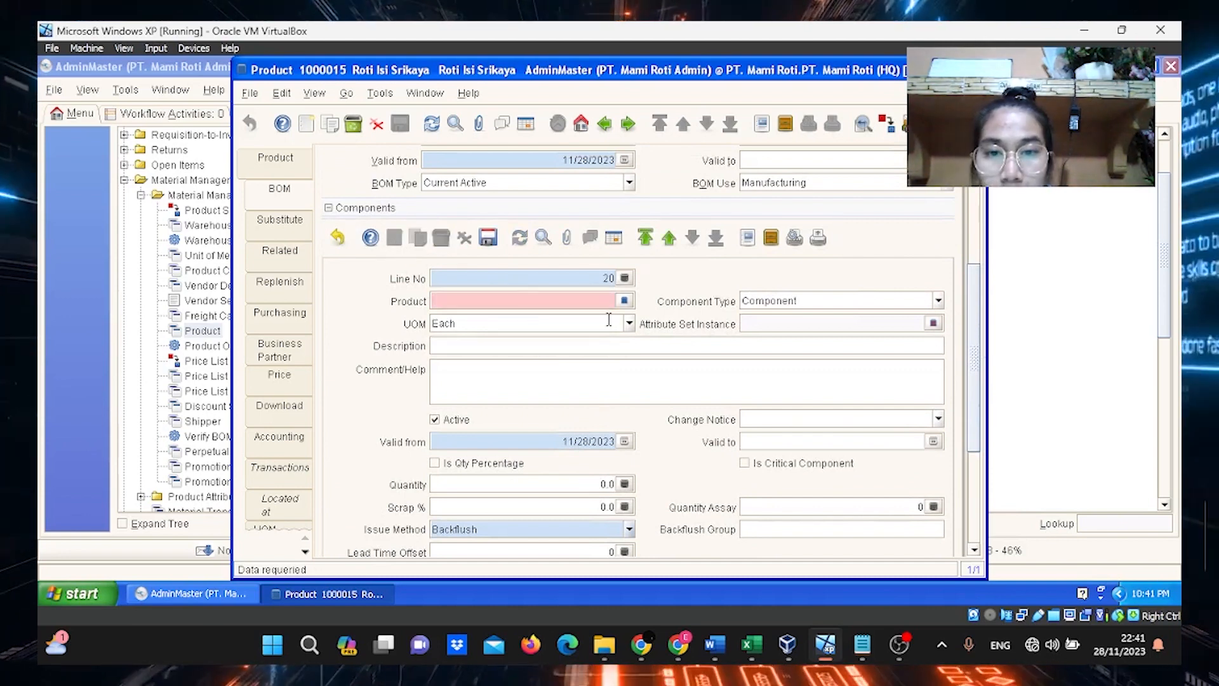
pyautogui.click(624, 300)
pyautogui.click(344, 135)
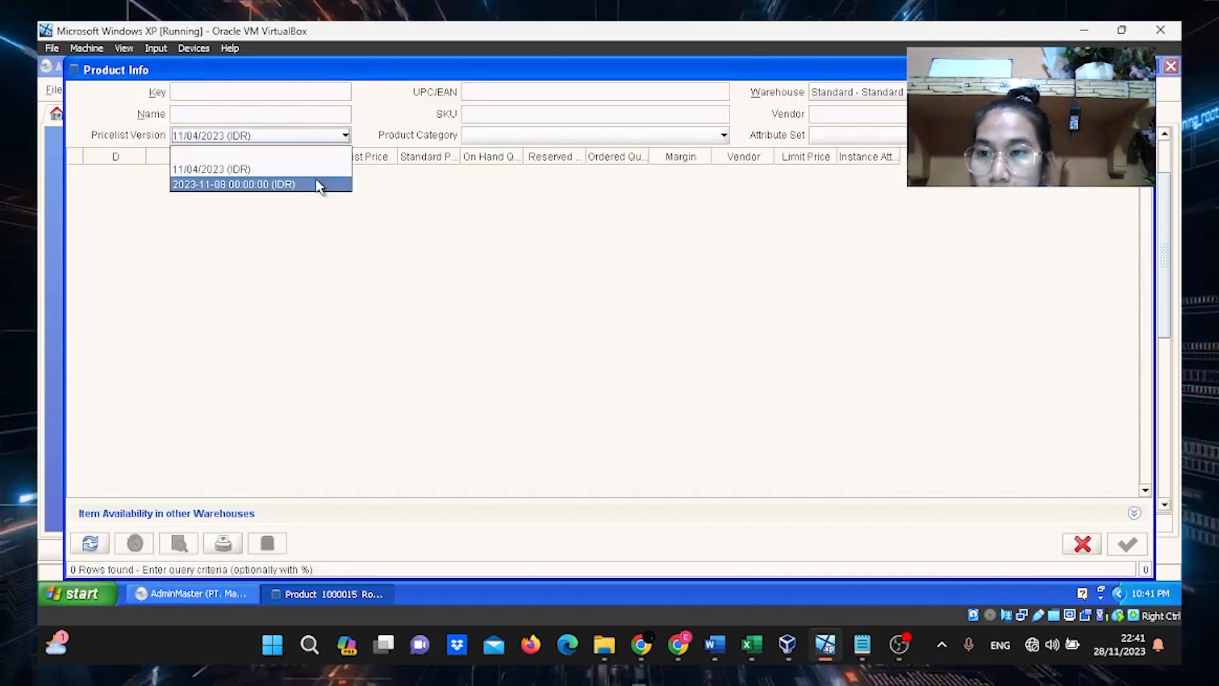
pyautogui.click(245, 163)
pyautogui.click(871, 95)
pyautogui.click(872, 113)
pyautogui.click(871, 95)
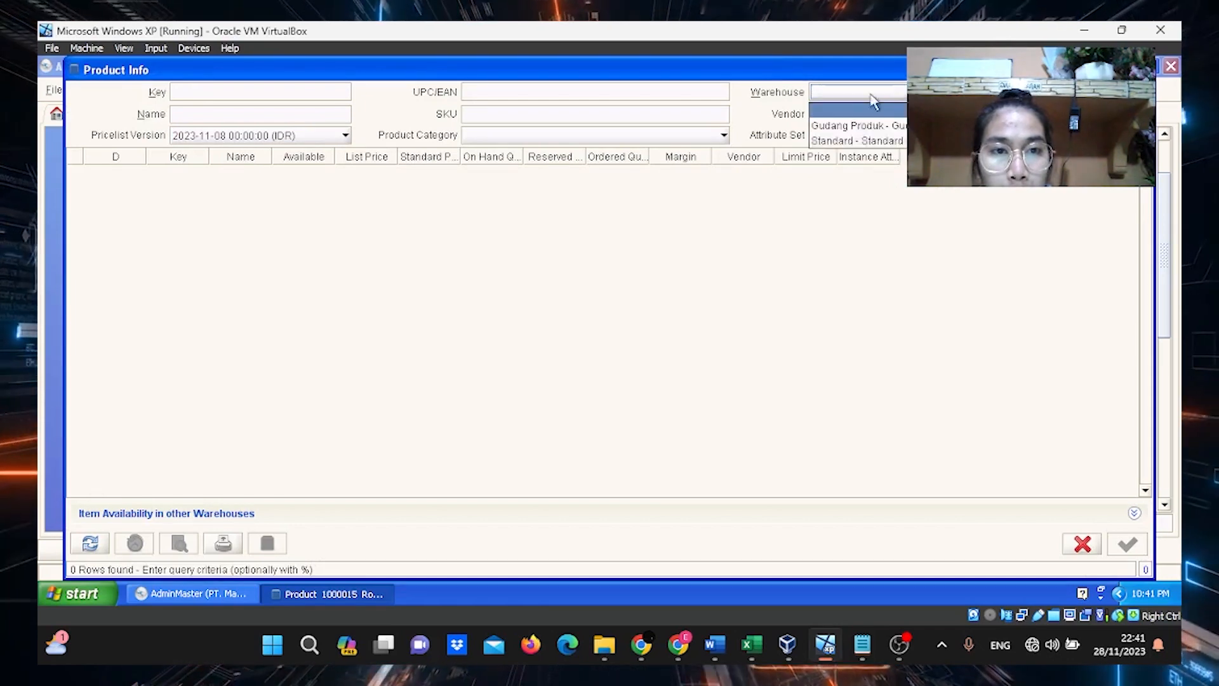
pyautogui.click(861, 126)
pyautogui.click(90, 543)
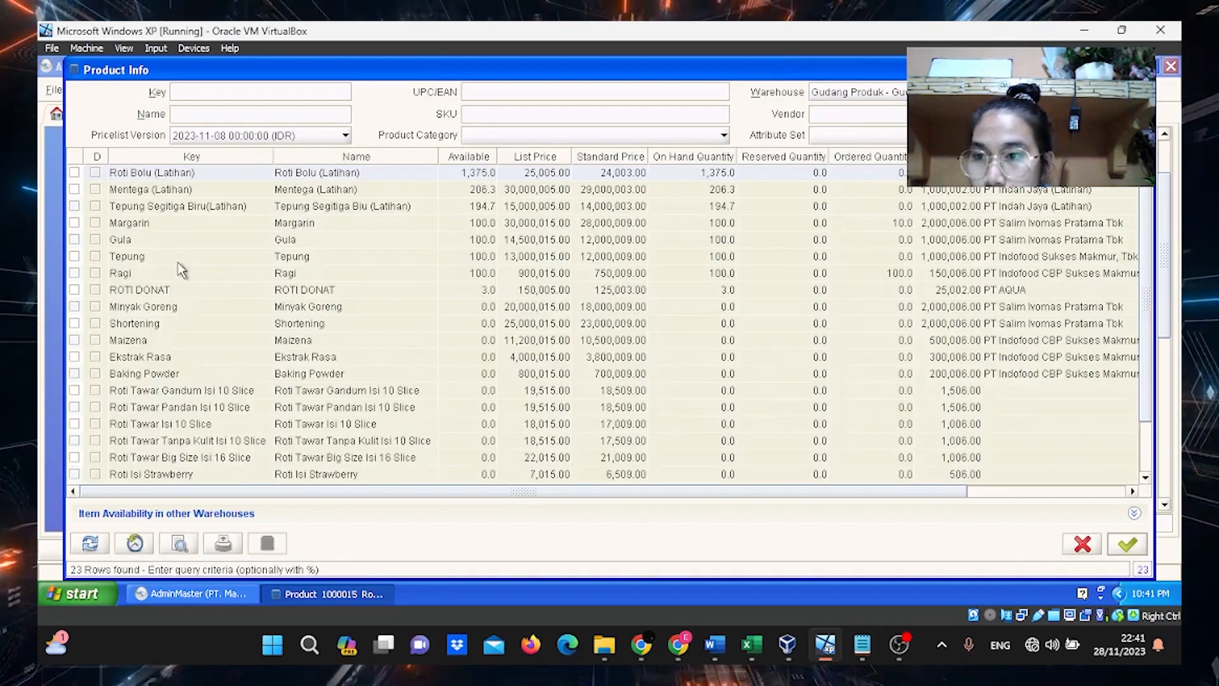
pyautogui.click(186, 248)
pyautogui.click(1126, 544)
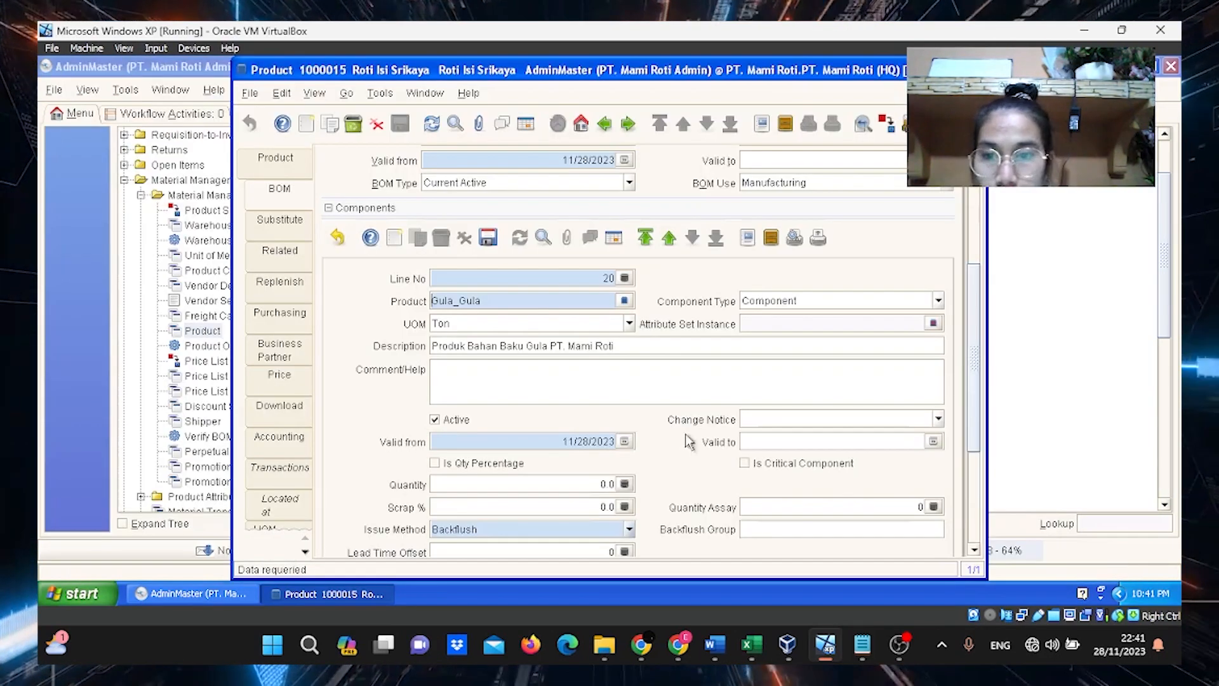
# Set the Gula component's quantity to 0.01 and save the line
pyautogui.scroll(-3, 973, 375)
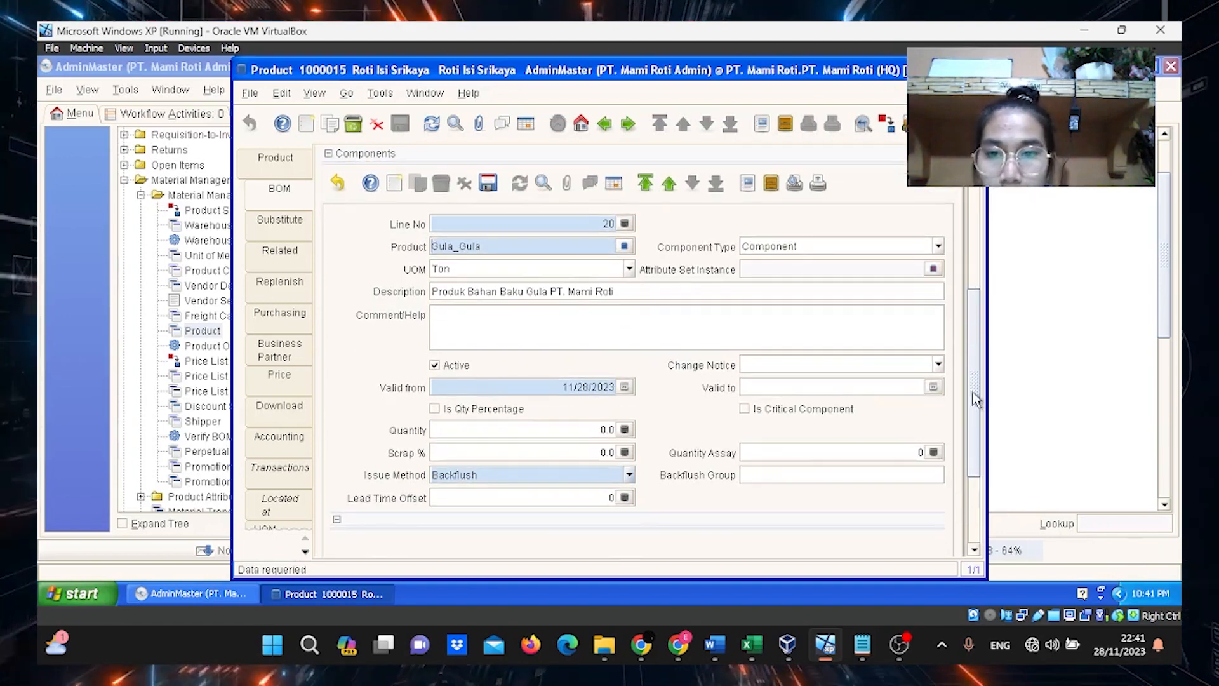
pyautogui.click(625, 430)
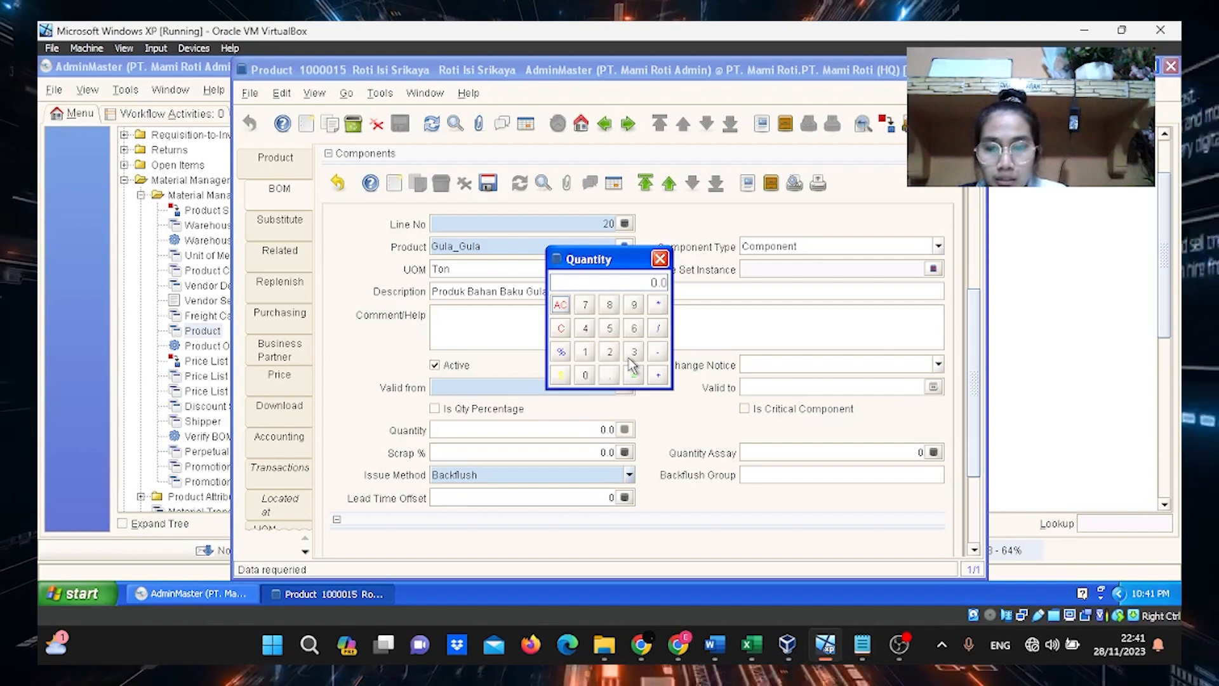
pyautogui.write('0.01')
pyautogui.press('Return')
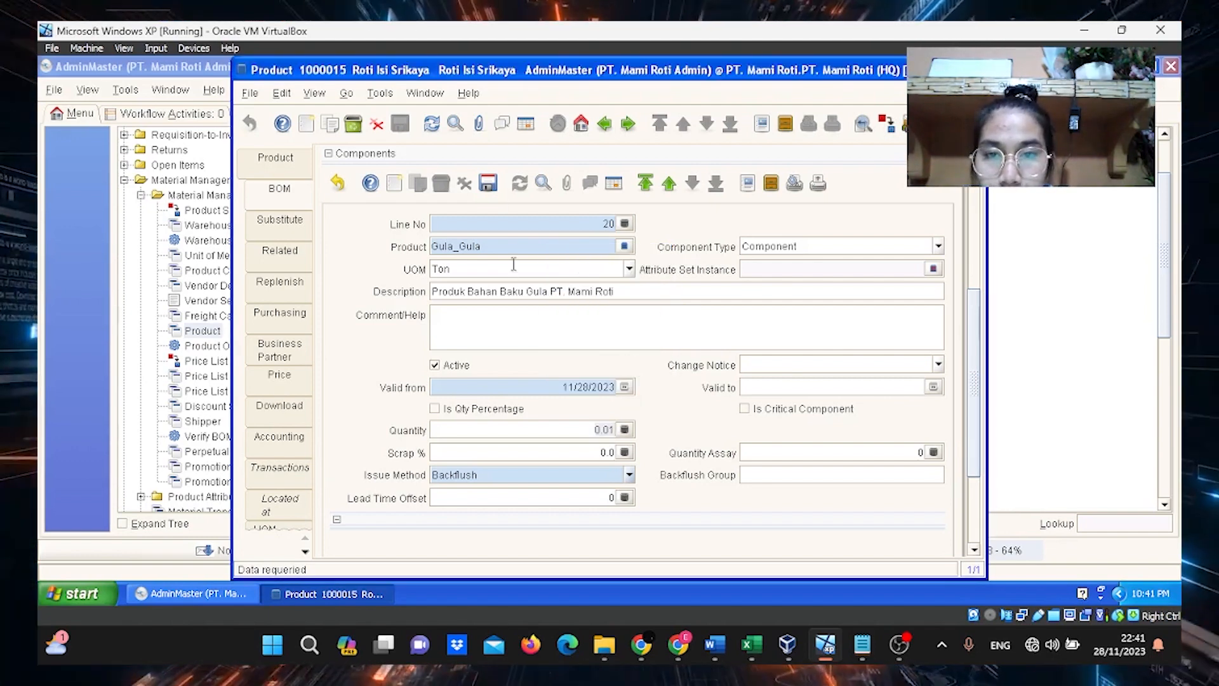
pyautogui.click(489, 184)
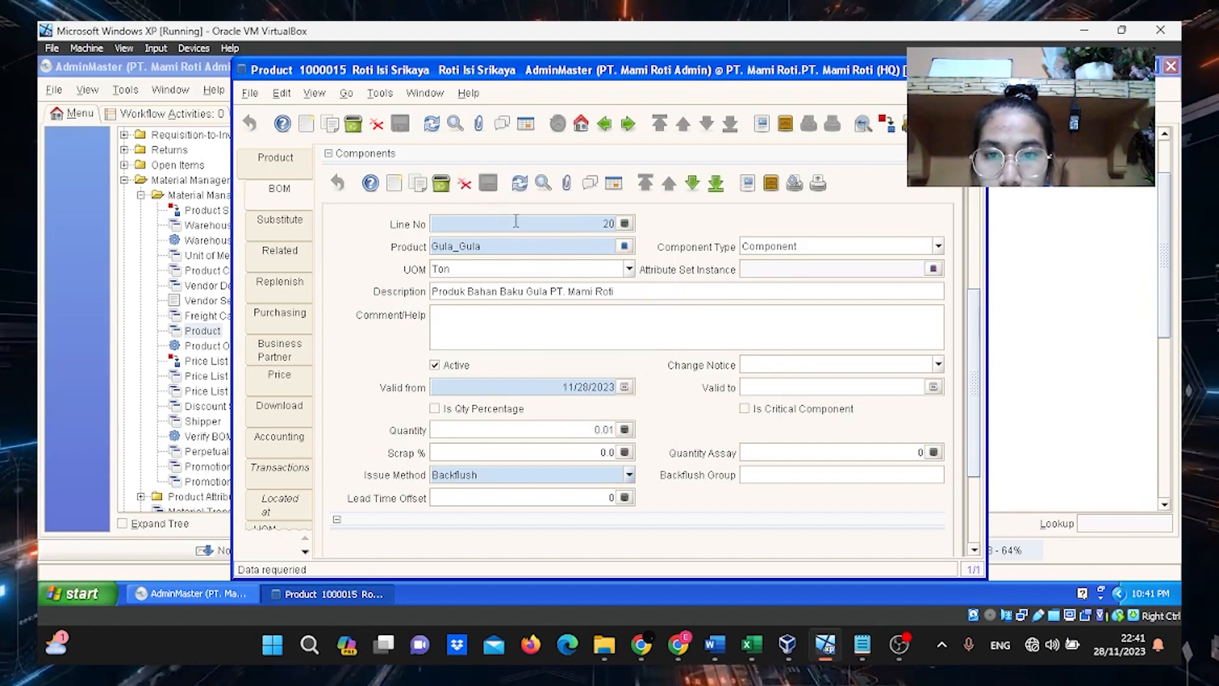
# Add a third BOM component line for Ragi, found through price list version 2023-11-08 and the Gudang Produk warehouse
pyautogui.click(396, 182)
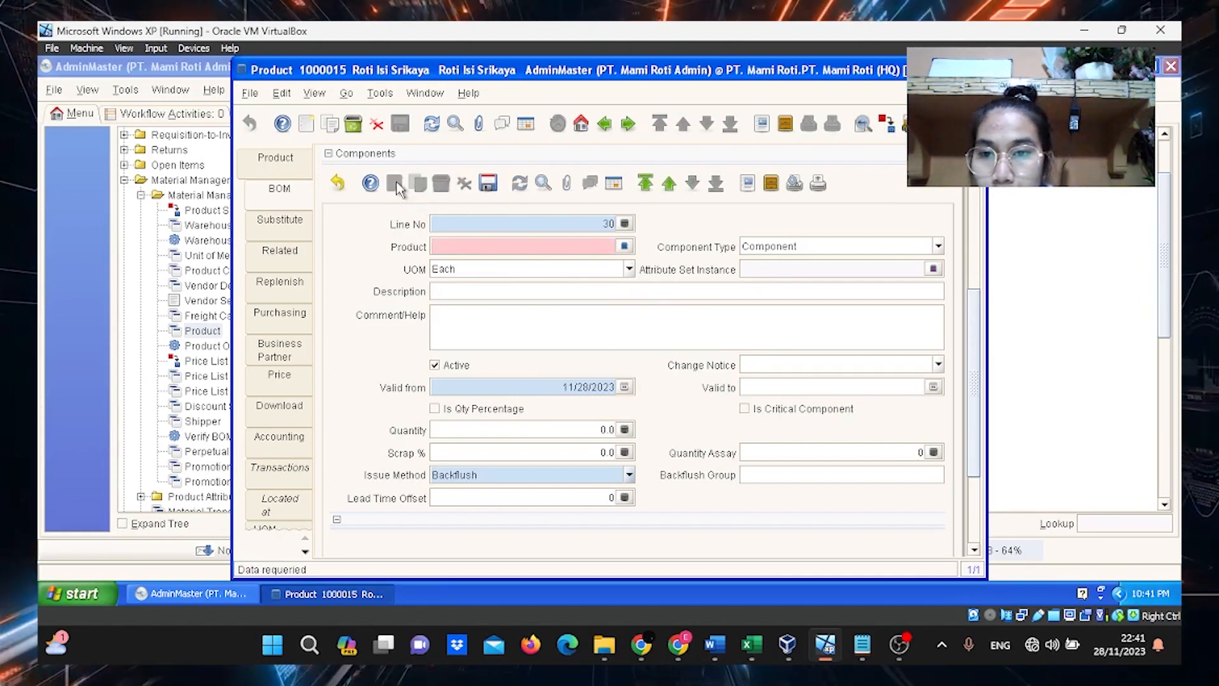
pyautogui.click(624, 247)
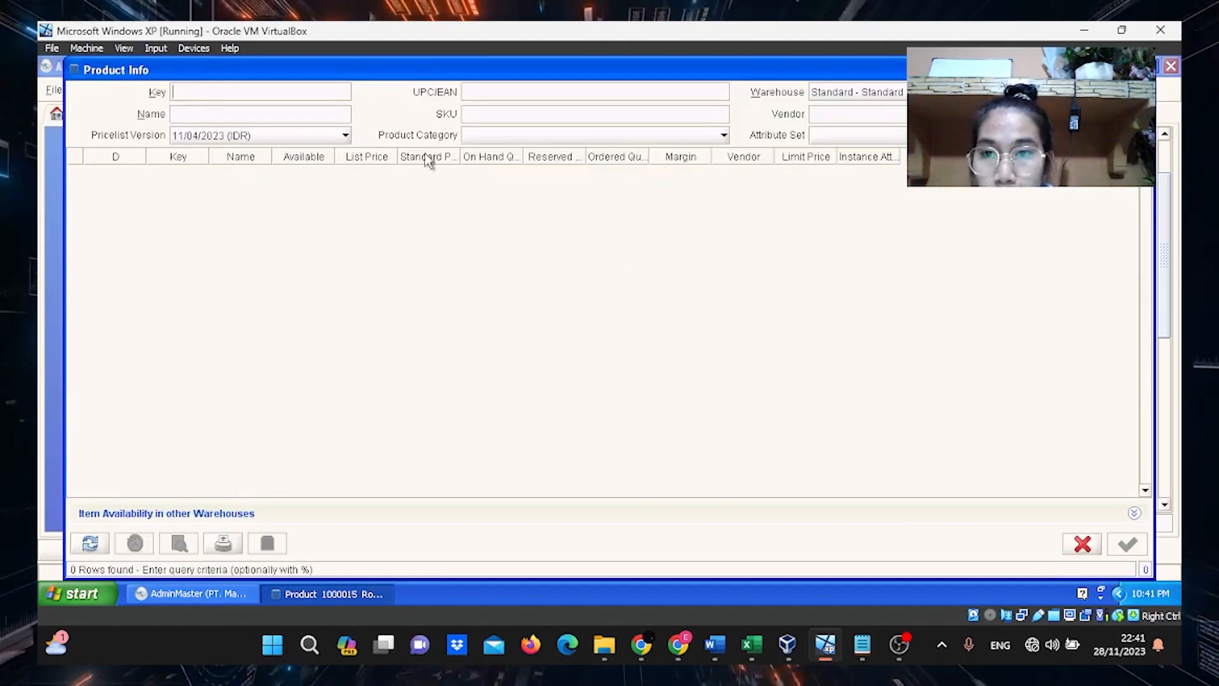
pyautogui.click(340, 135)
pyautogui.click(335, 188)
pyautogui.click(881, 92)
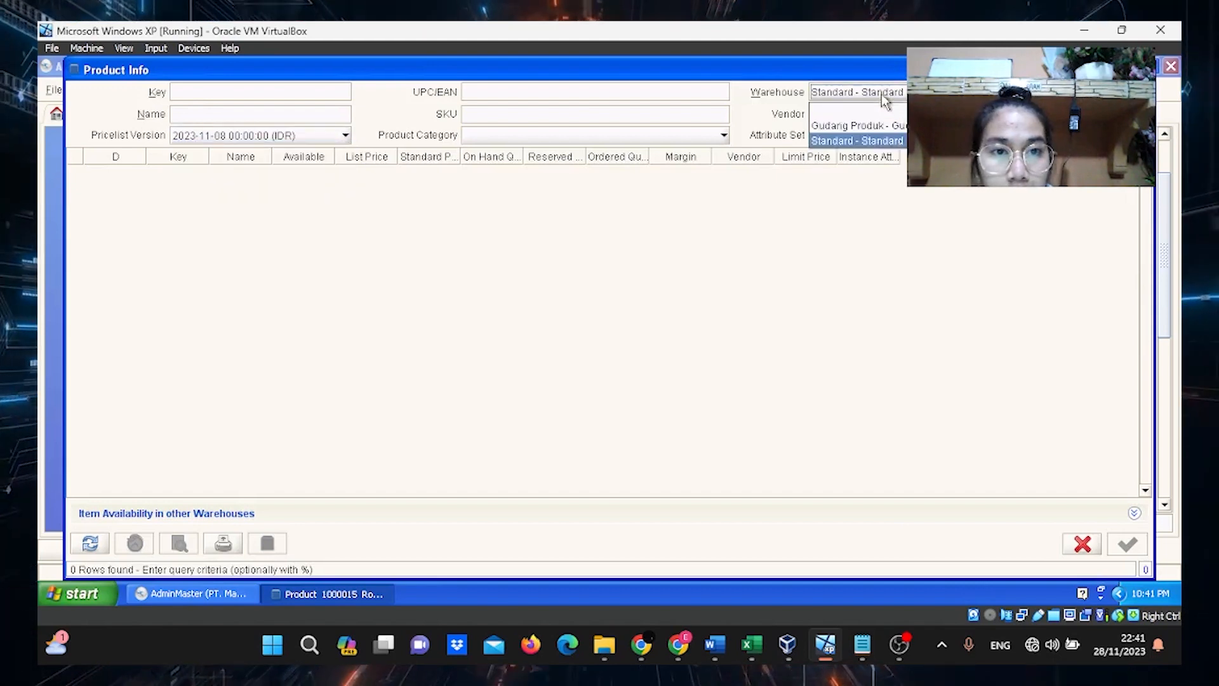
pyautogui.click(851, 123)
pyautogui.click(90, 543)
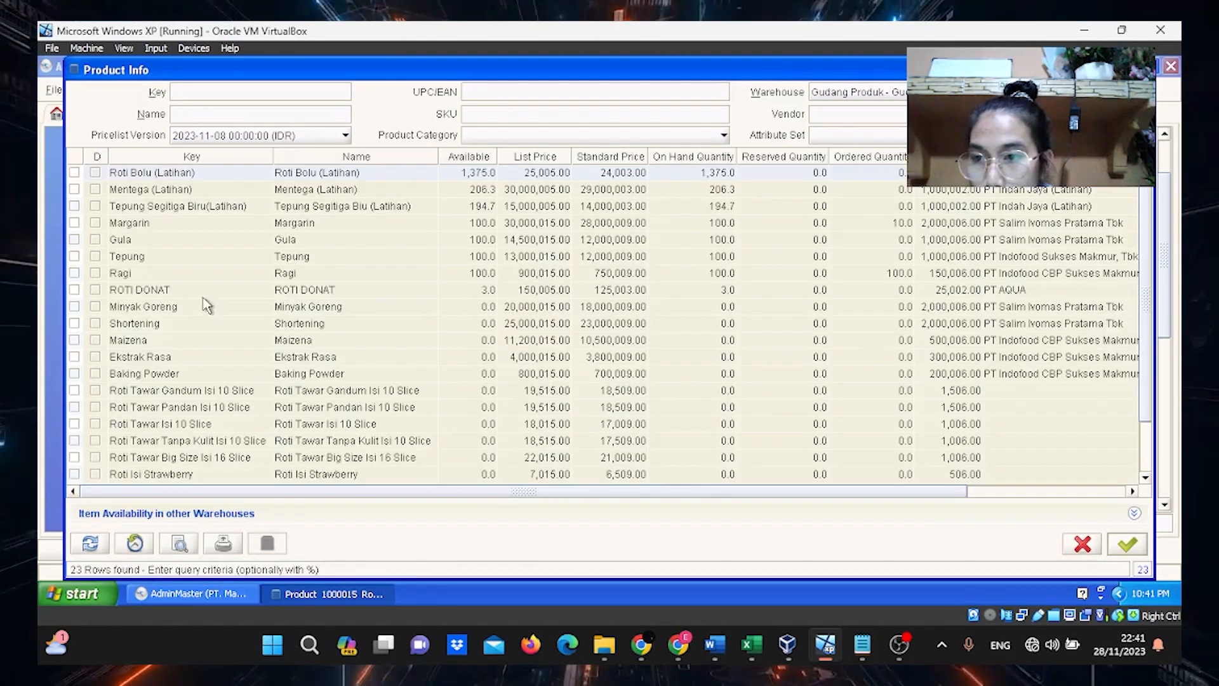
pyautogui.click(1133, 547)
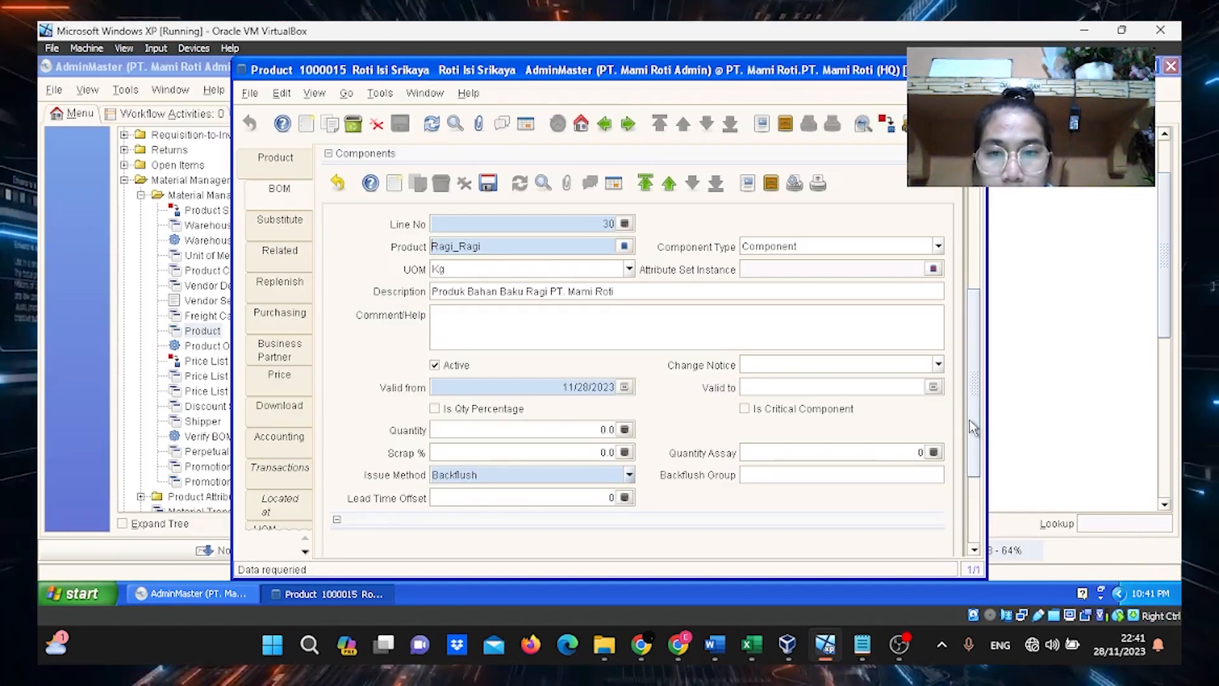
# Set the Ragi component's quantity to 1 and save the line
pyautogui.moveTo(970, 421)
pyautogui.mouseDown()
pyautogui.moveTo(970, 405)
pyautogui.moveTo(970, 423)
pyautogui.mouseUp()
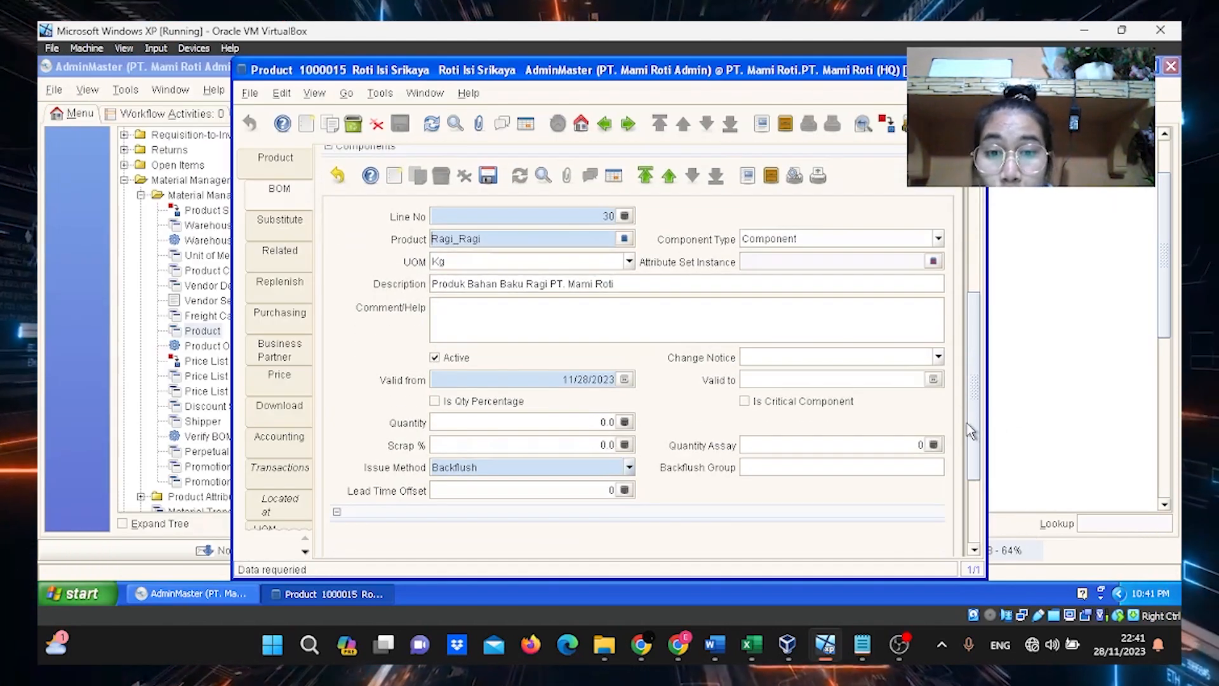
pyautogui.click(626, 422)
pyautogui.press('Return')
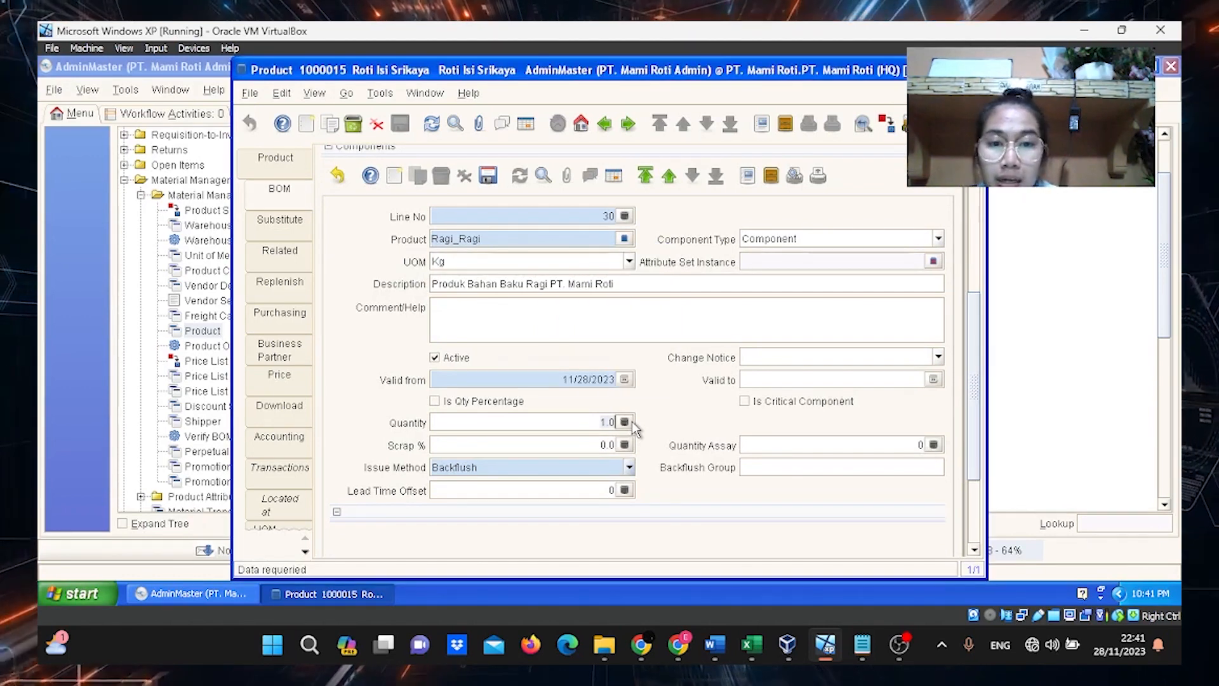
pyautogui.click(494, 179)
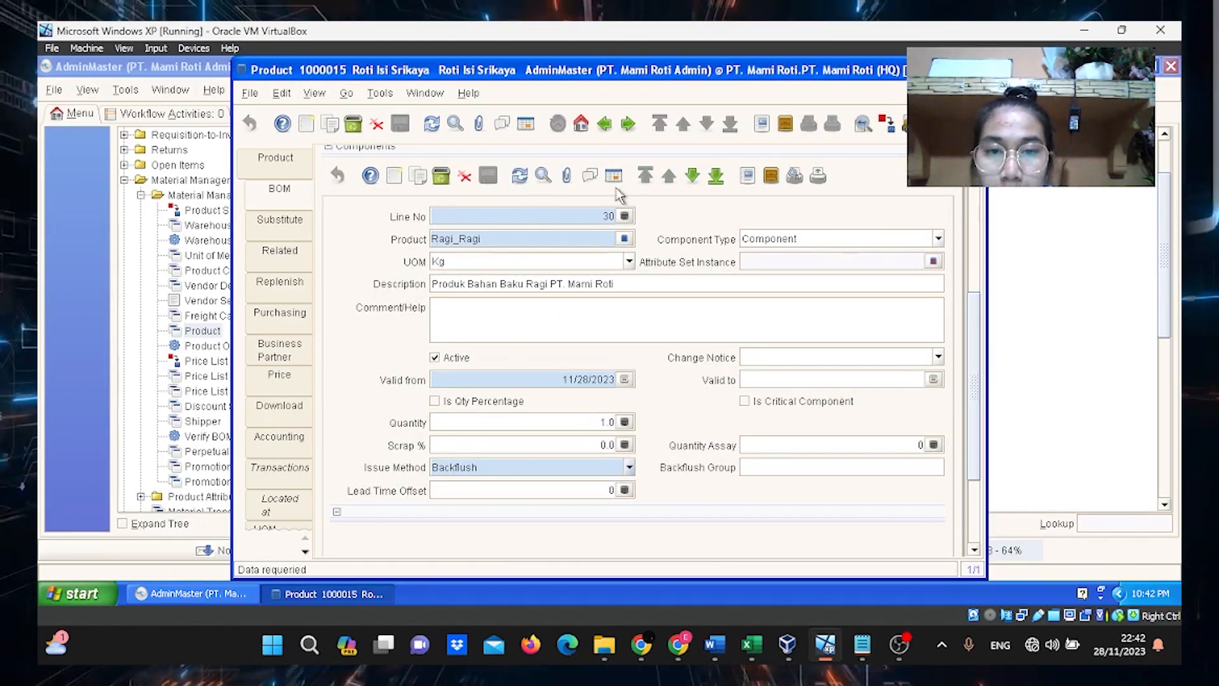
# Add a fourth BOM component line for Margarin, found through price list version 2023-11-08 and the Gudang Produk warehouse
pyautogui.click(395, 184)
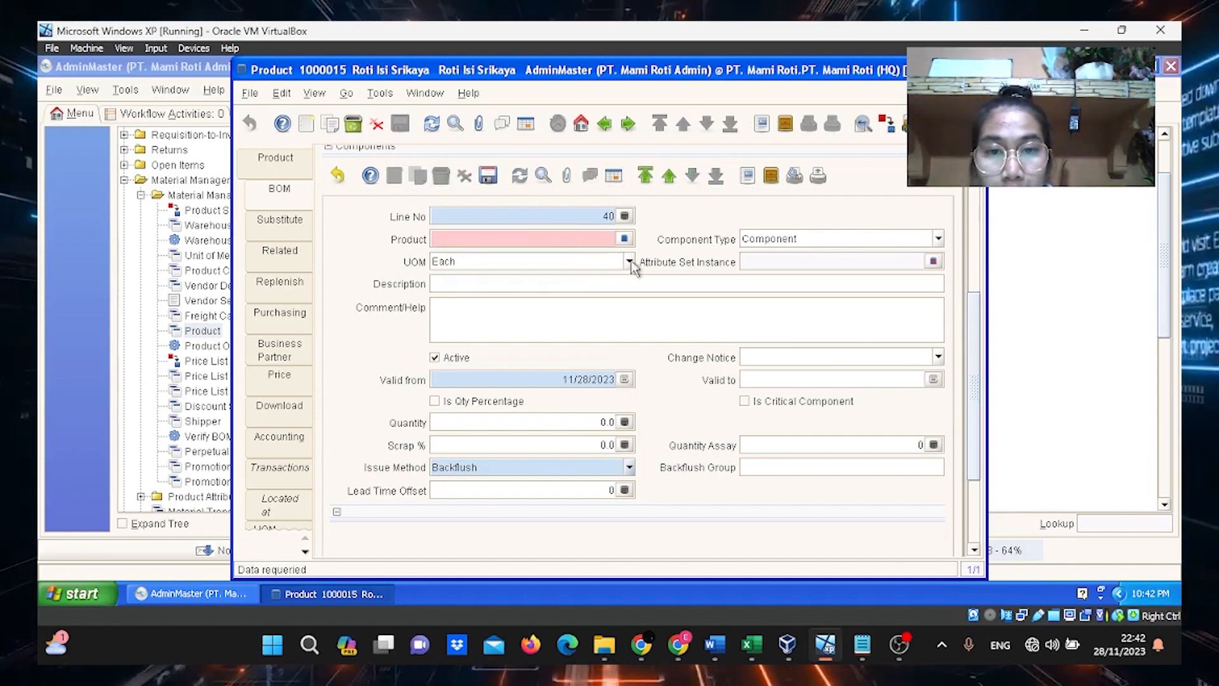
pyautogui.click(345, 135)
pyautogui.click(330, 182)
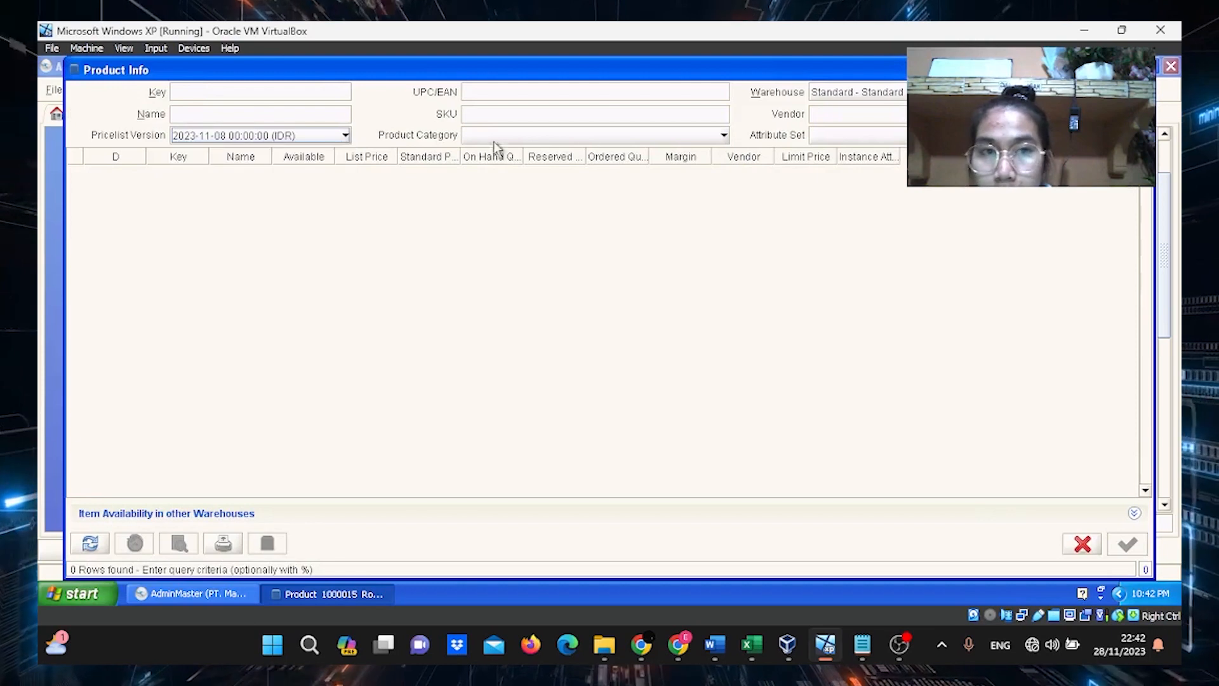
pyautogui.click(825, 96)
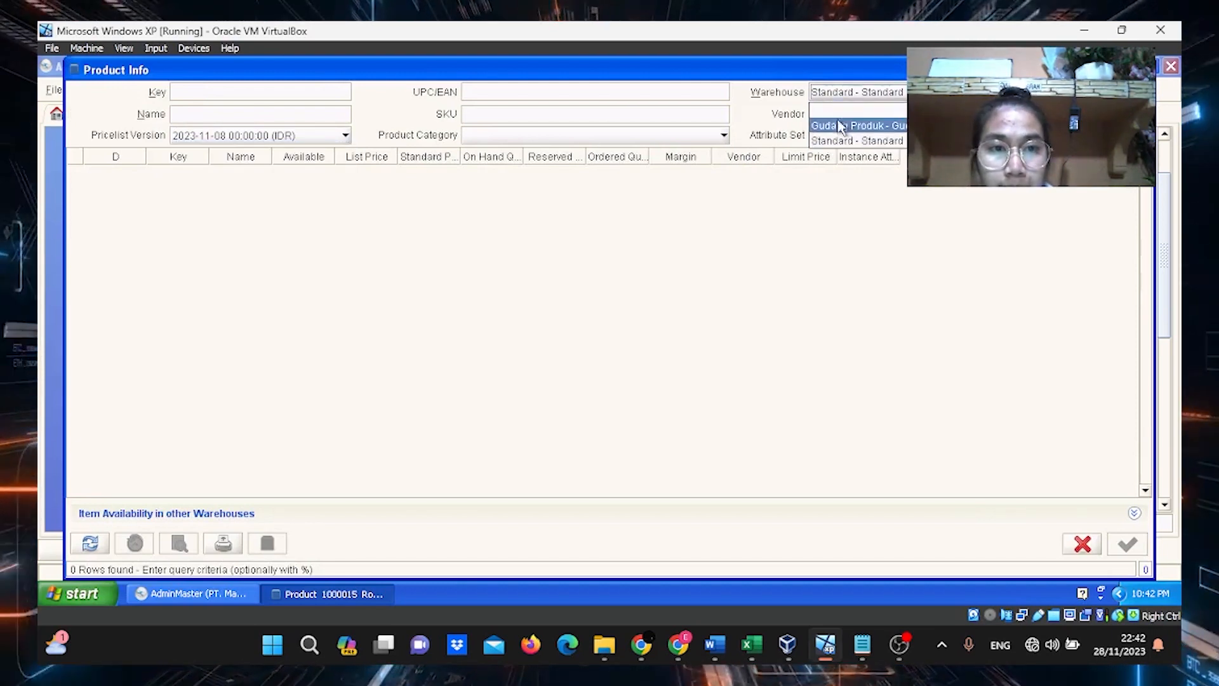
pyautogui.click(844, 125)
pyautogui.click(101, 542)
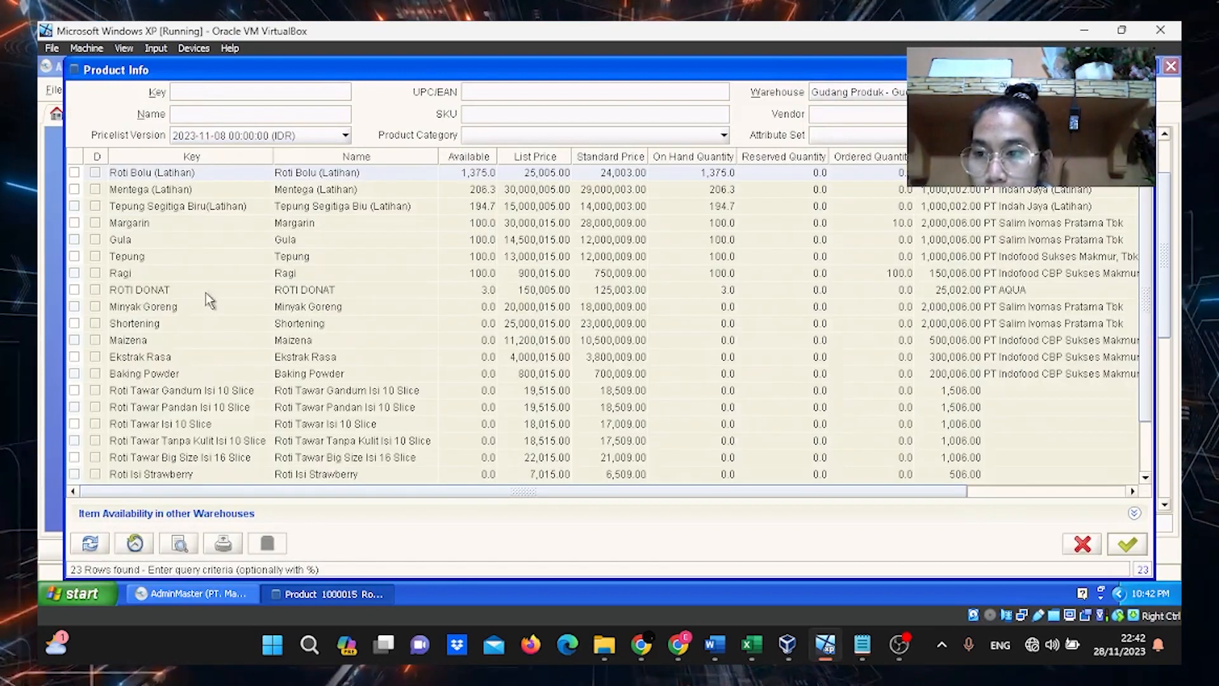
pyautogui.click(167, 219)
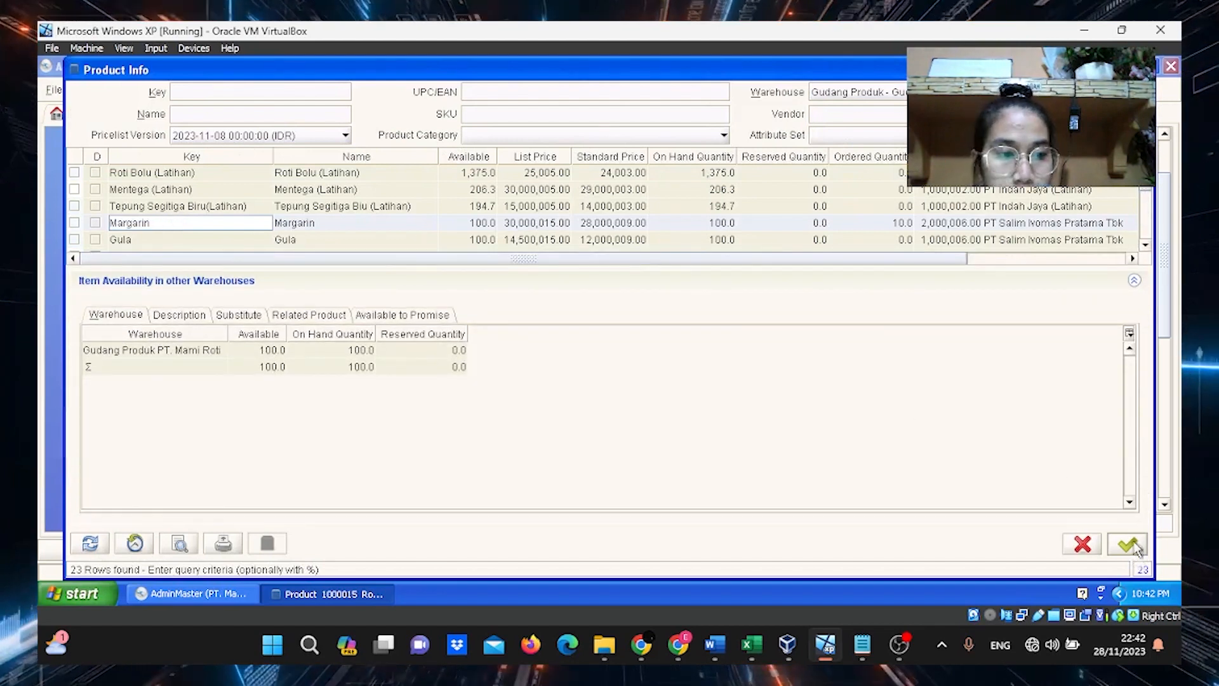
pyautogui.click(1128, 544)
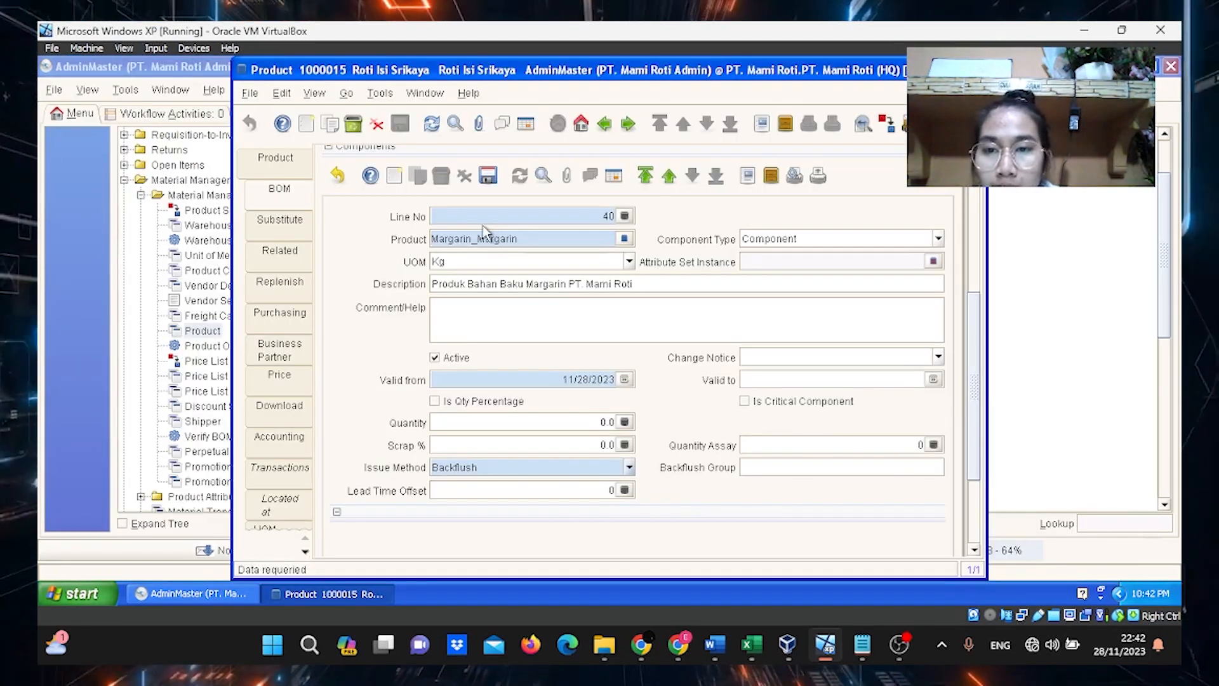
# Set the Margarin component's quantity to 1 and save the line
pyautogui.click(624, 421)
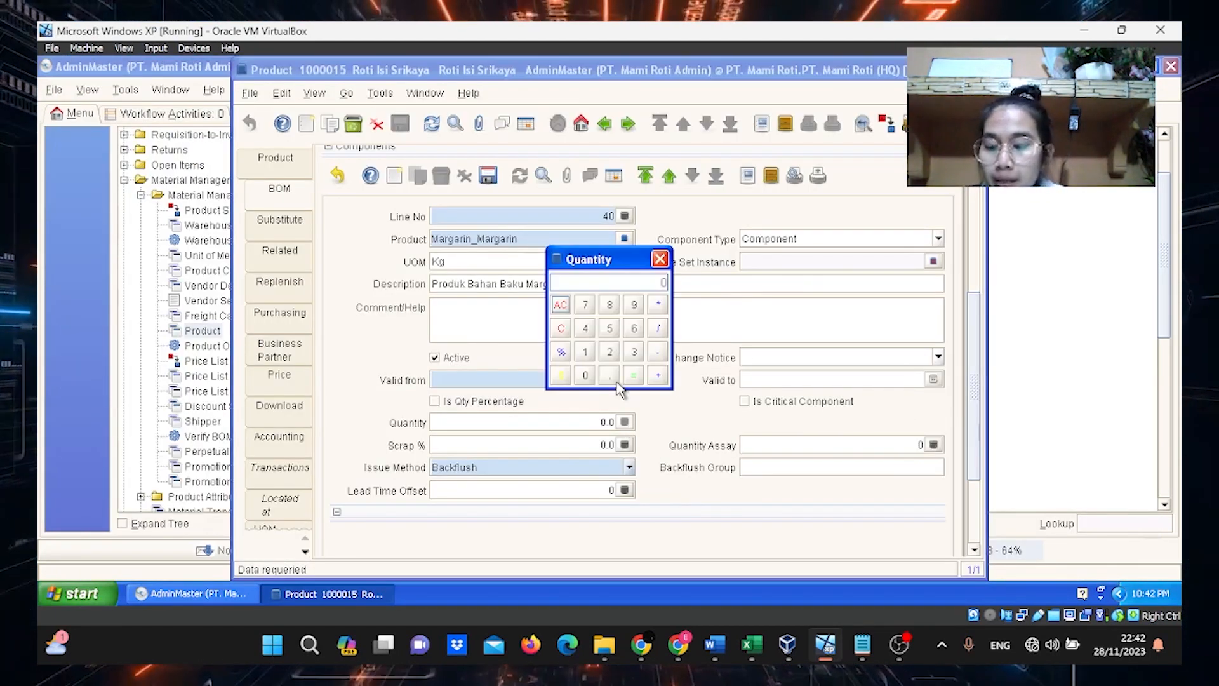
pyautogui.press('Return')
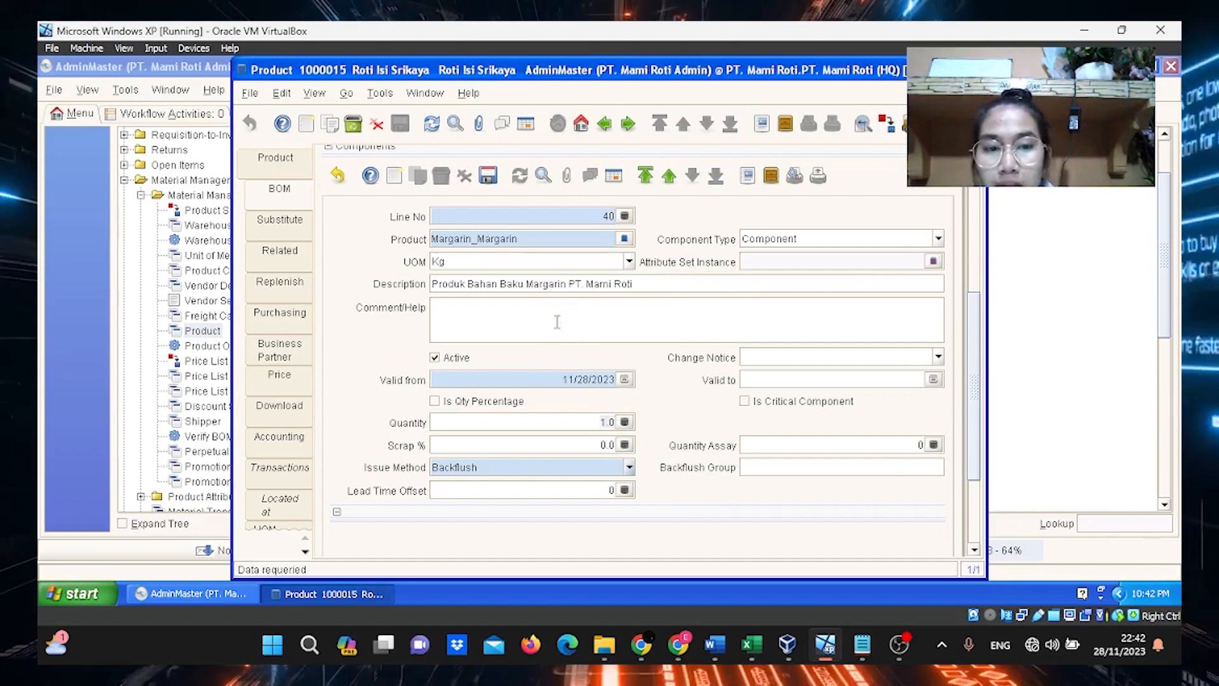
pyautogui.moveTo(974, 354); pyautogui.dragTo(972, 345)
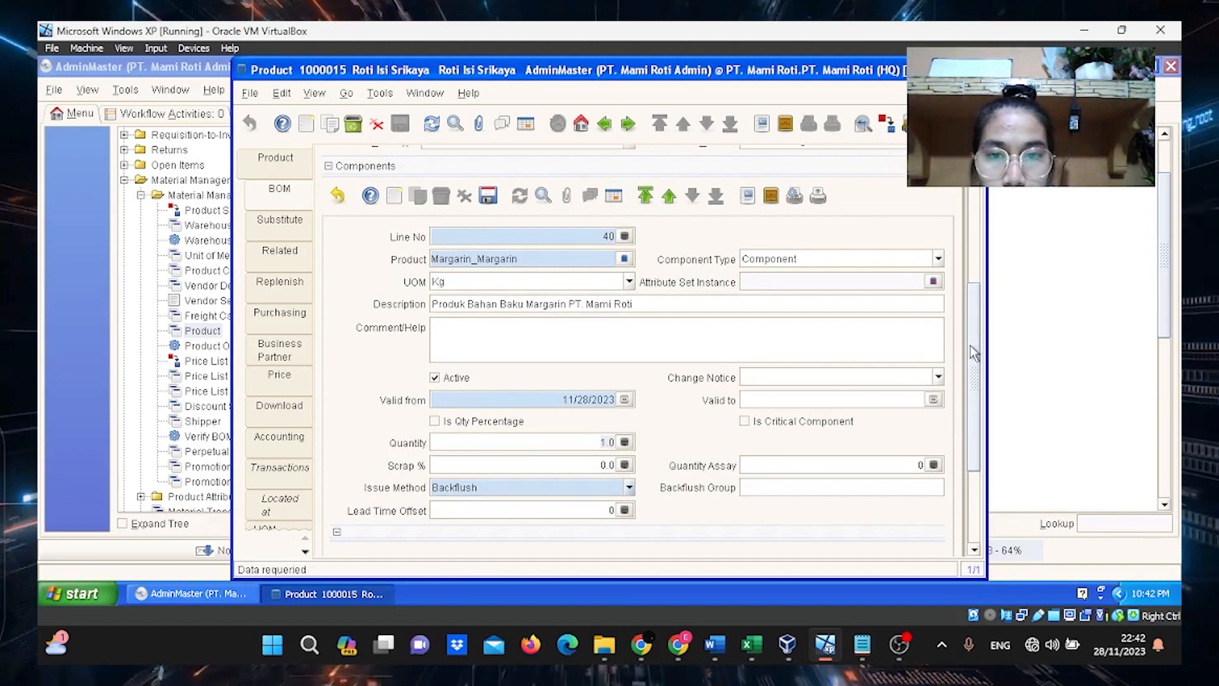
pyautogui.click(490, 197)
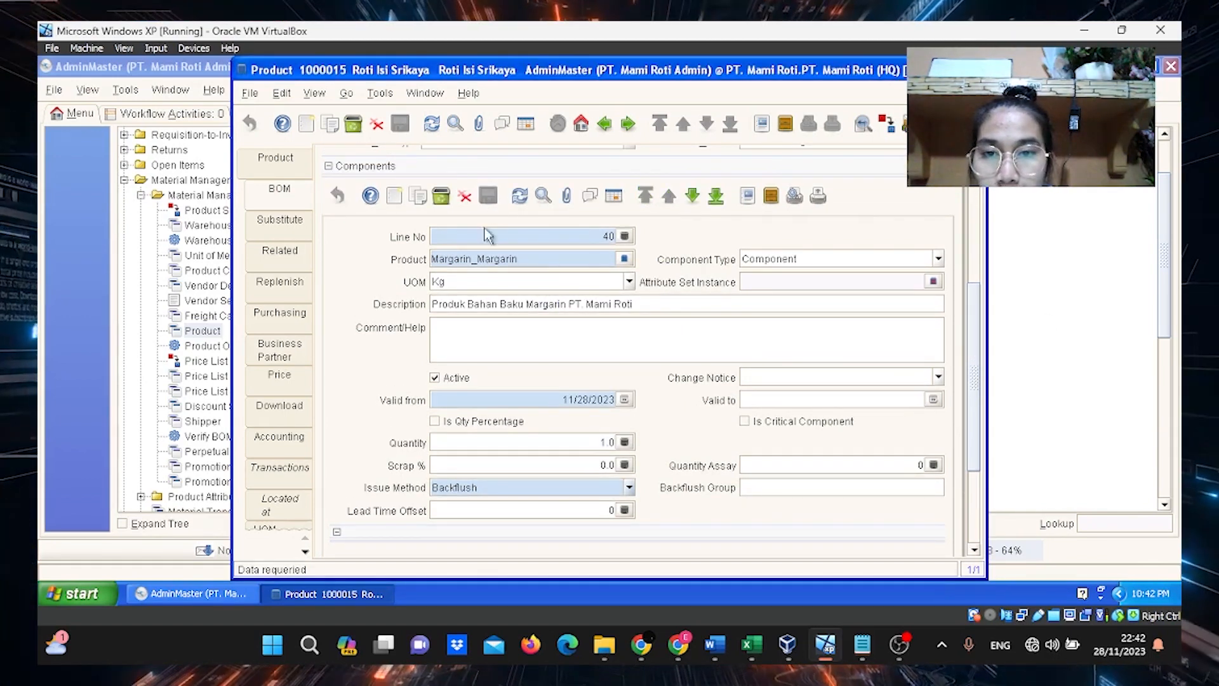
# Review the BOM's component lines in the grid view, then return to the single-record view and the BOM header
pyautogui.click(614, 195)
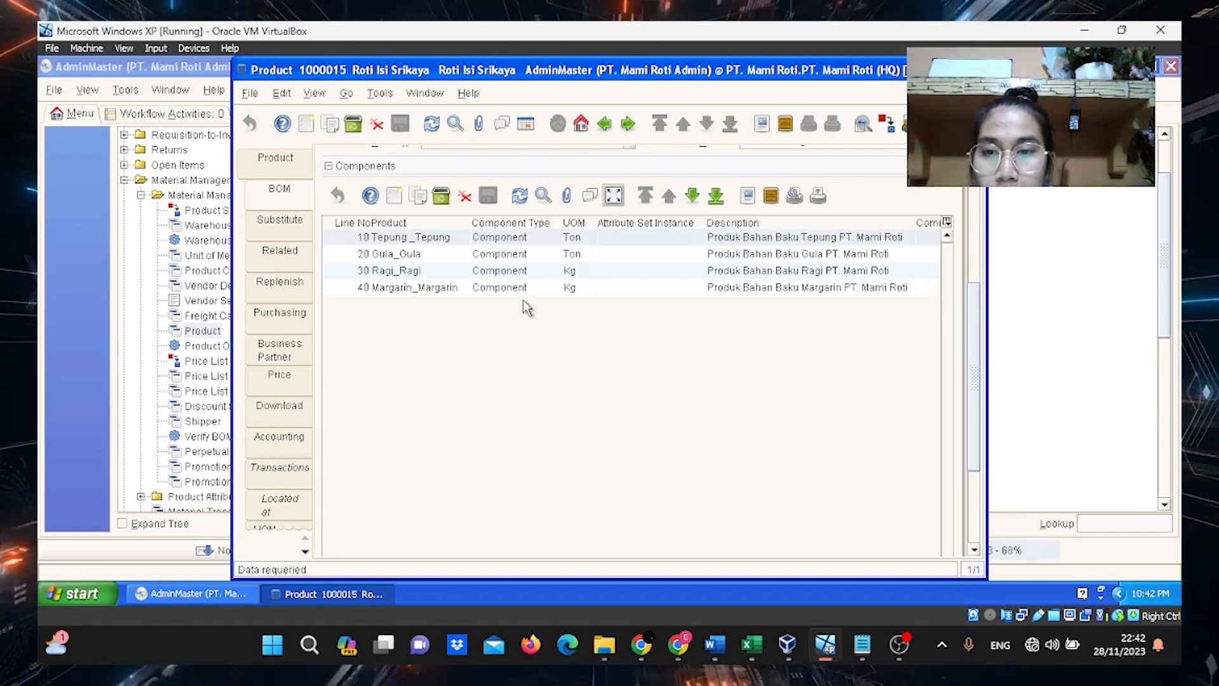
pyautogui.click(437, 255)
pyautogui.click(439, 270)
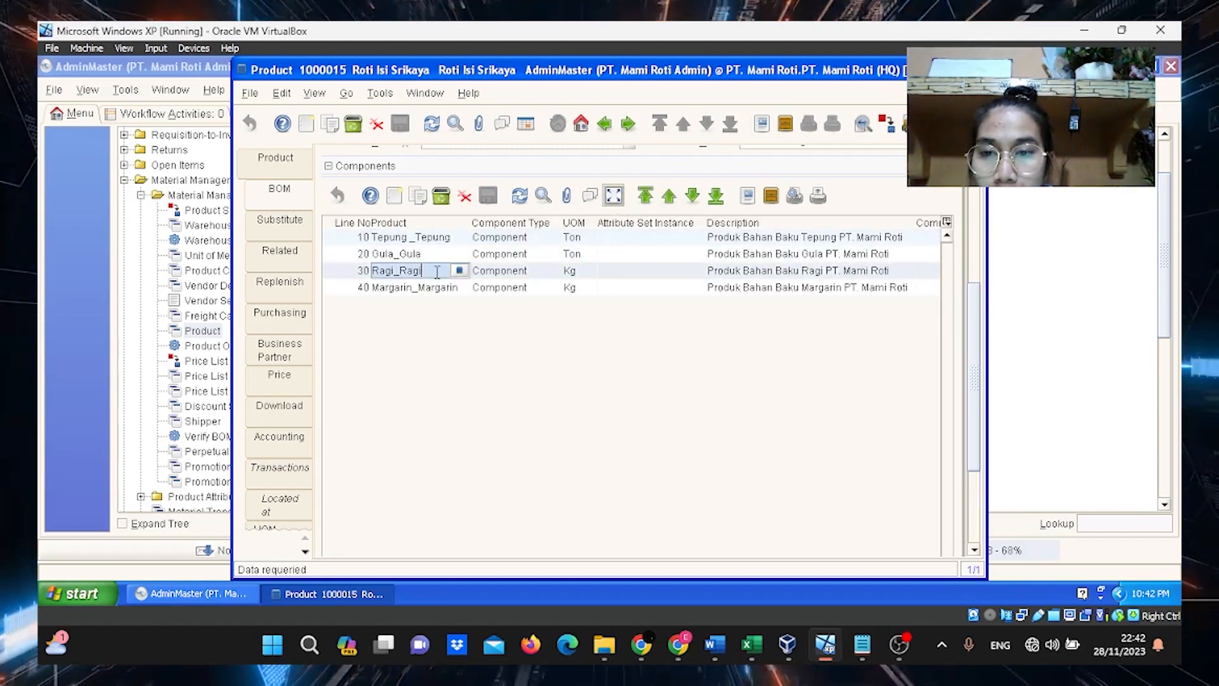
pyautogui.click(448, 288)
pyautogui.click(604, 199)
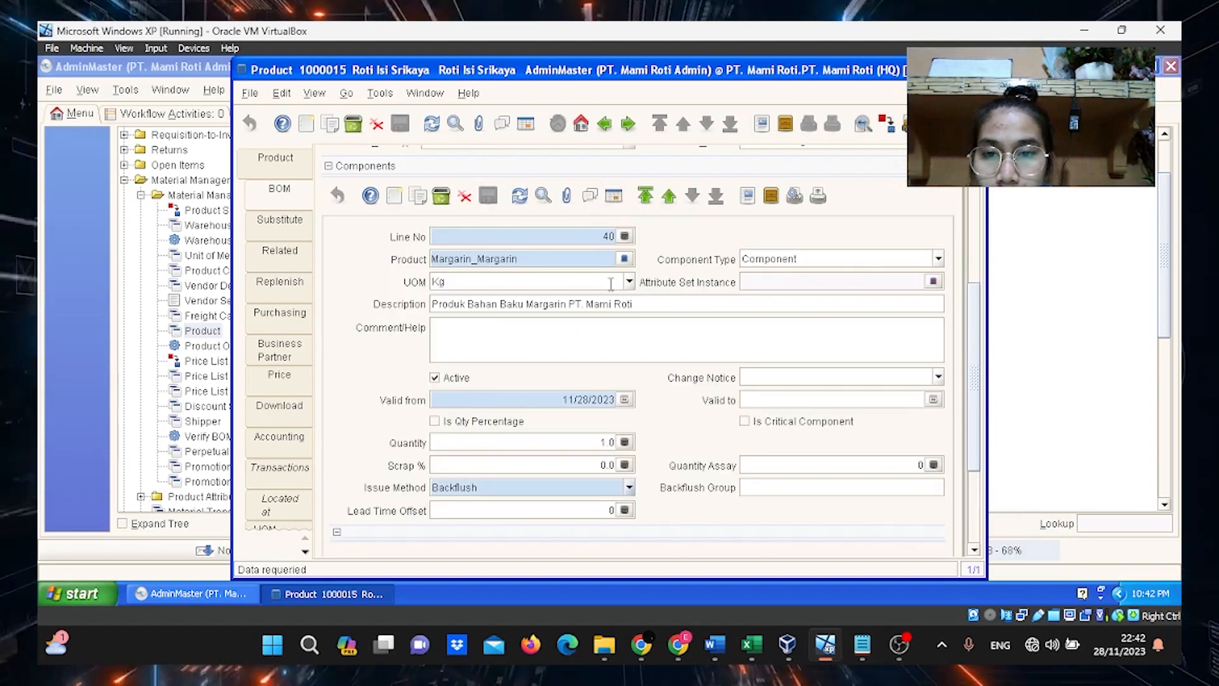
pyautogui.scroll(5, 978, 380)
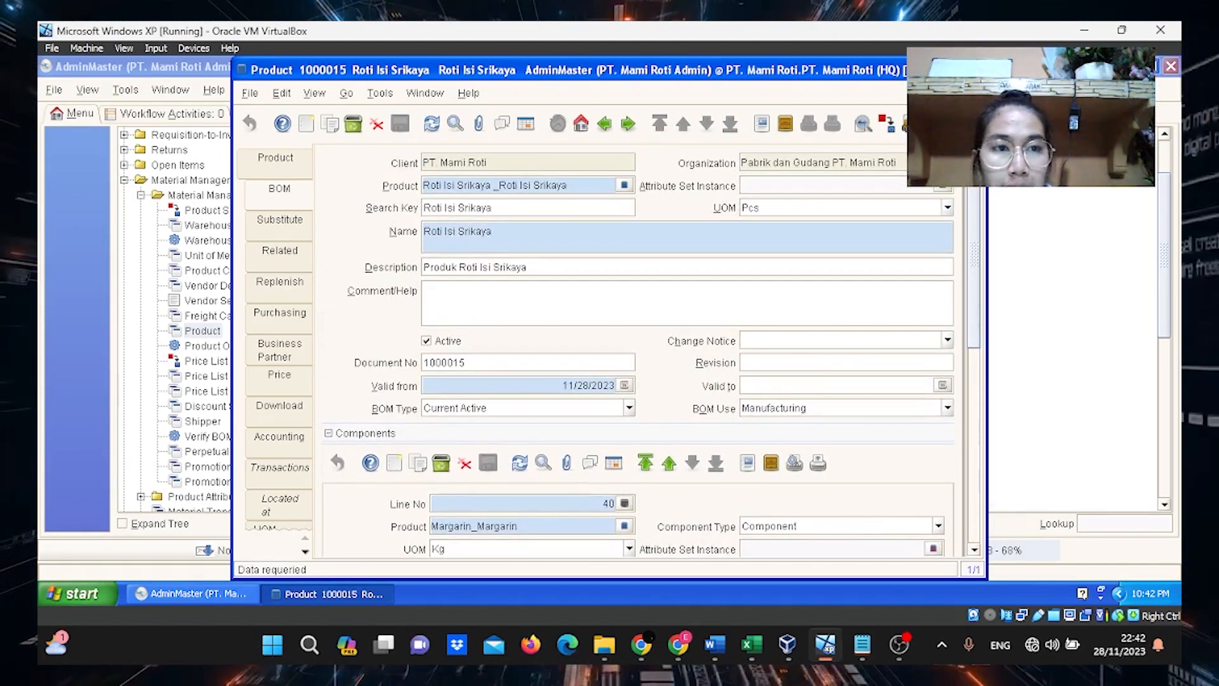
# Run Verify BOMs with re-validation for the product category Produk Roti Isi and close the results
pyautogui.click(942, 70)
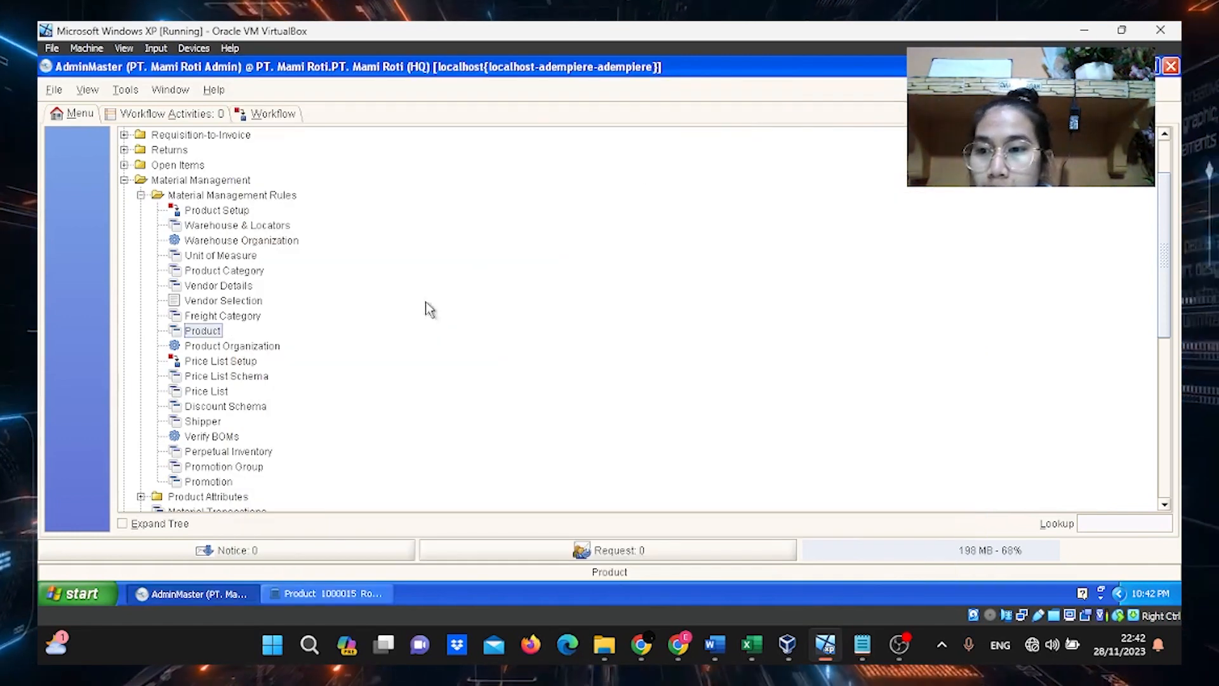
pyautogui.scroll(-2, 401, 357)
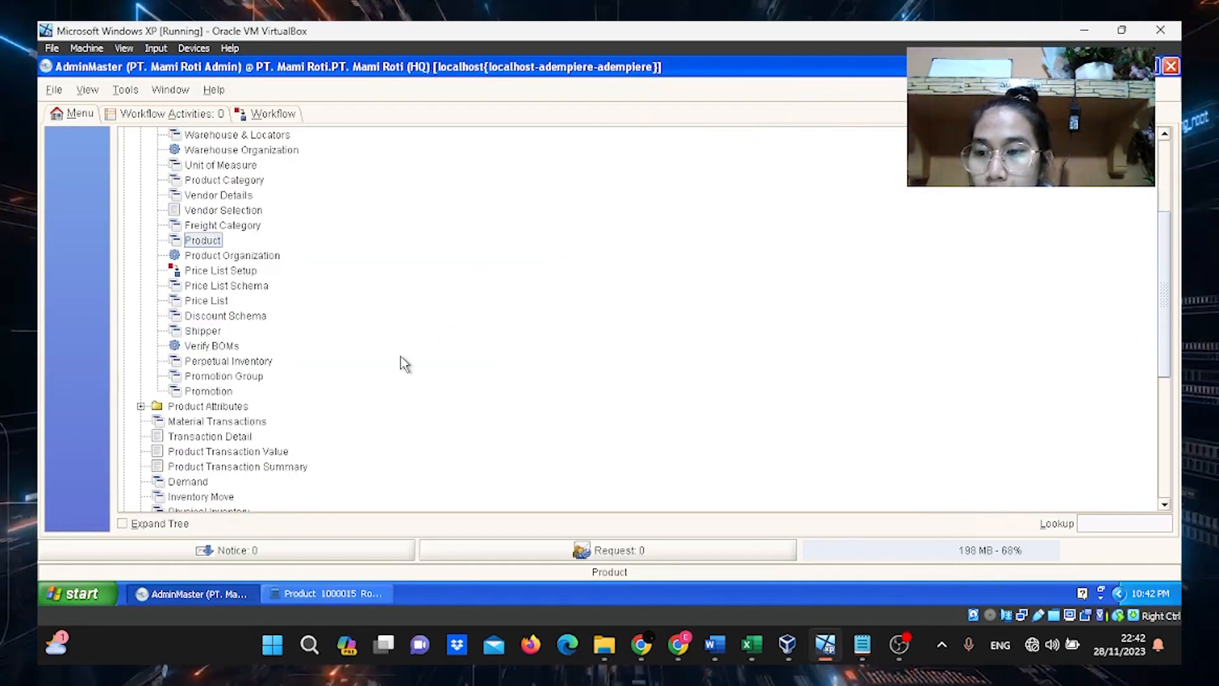
pyautogui.click(228, 347)
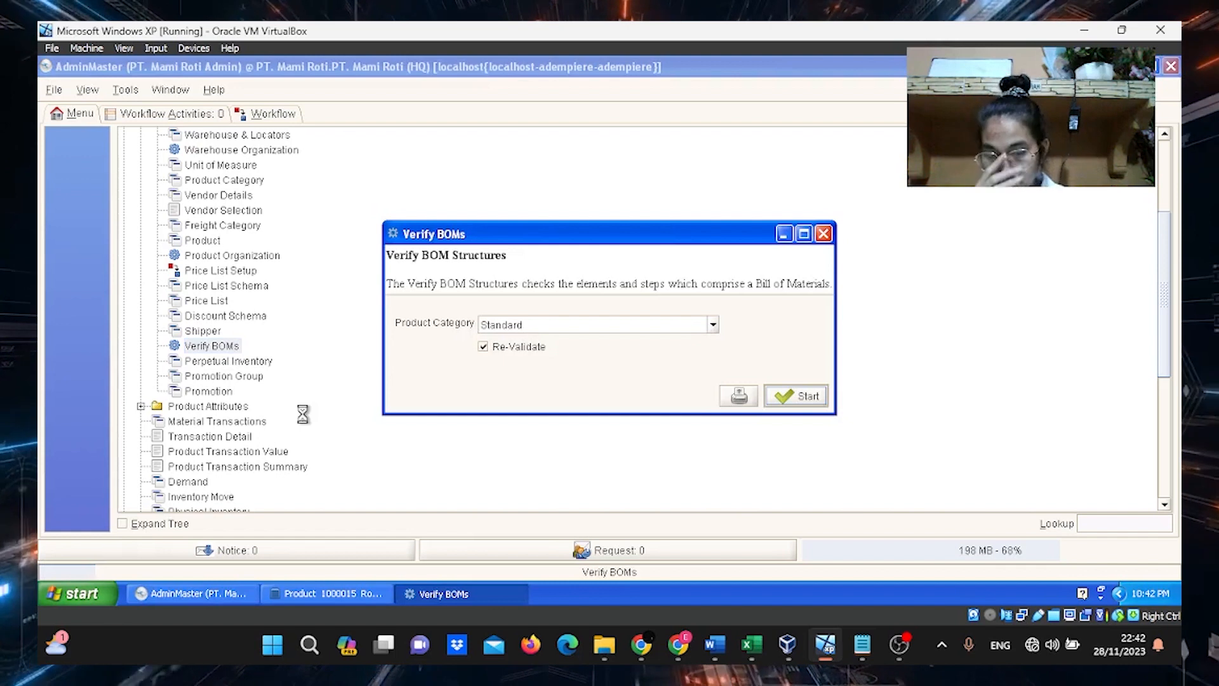
pyautogui.click(713, 325)
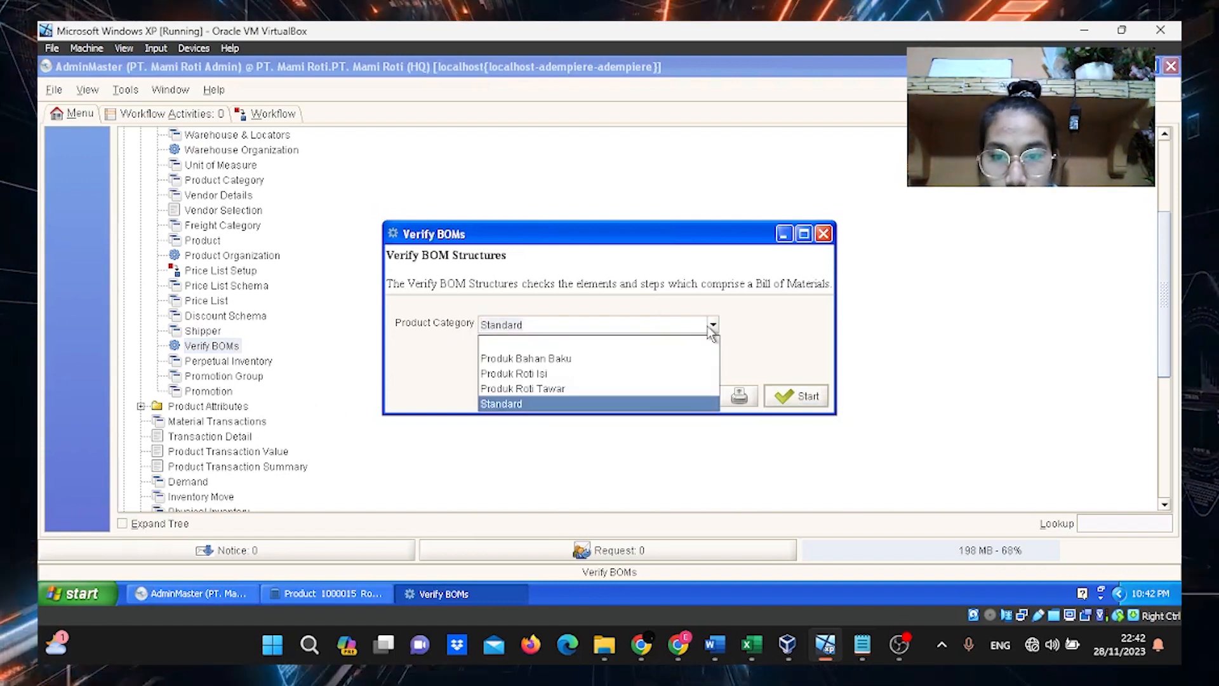
pyautogui.click(533, 376)
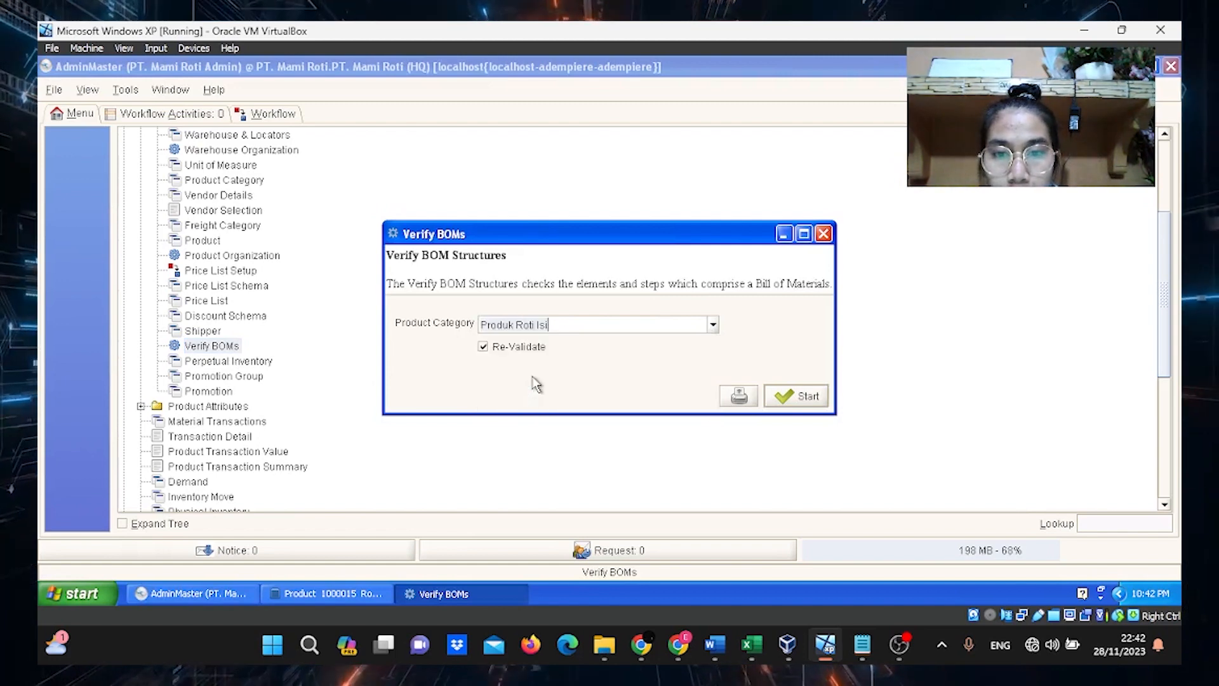
pyautogui.click(818, 397)
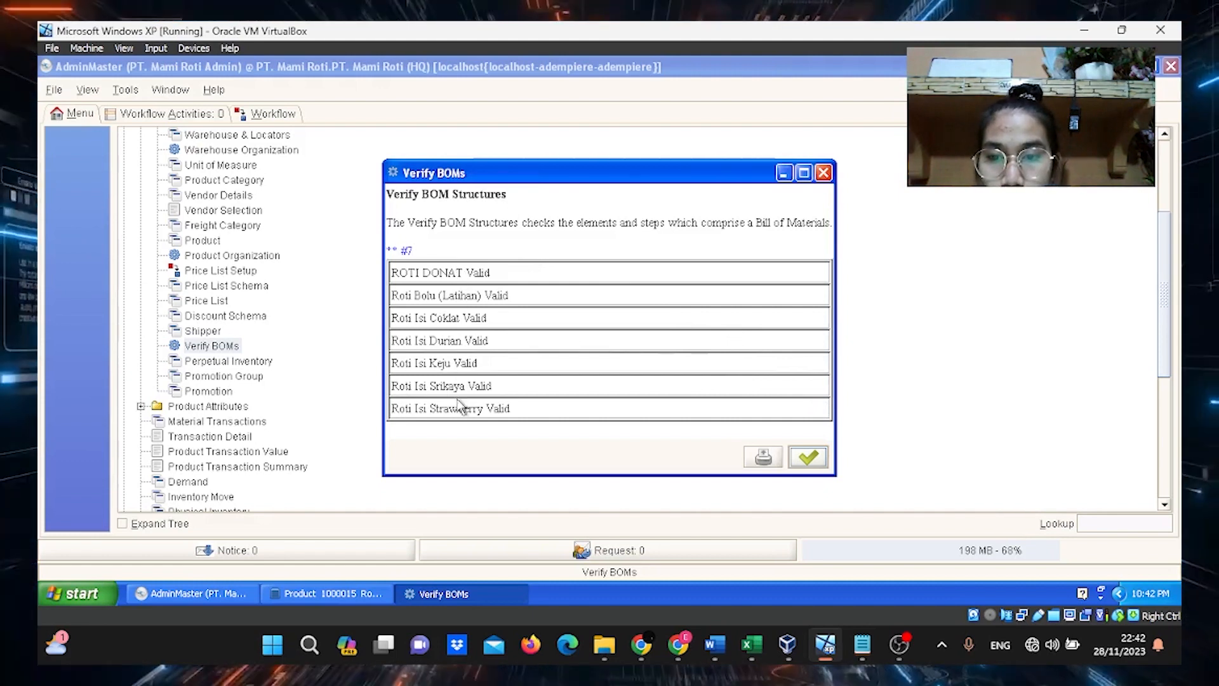
pyautogui.click(811, 456)
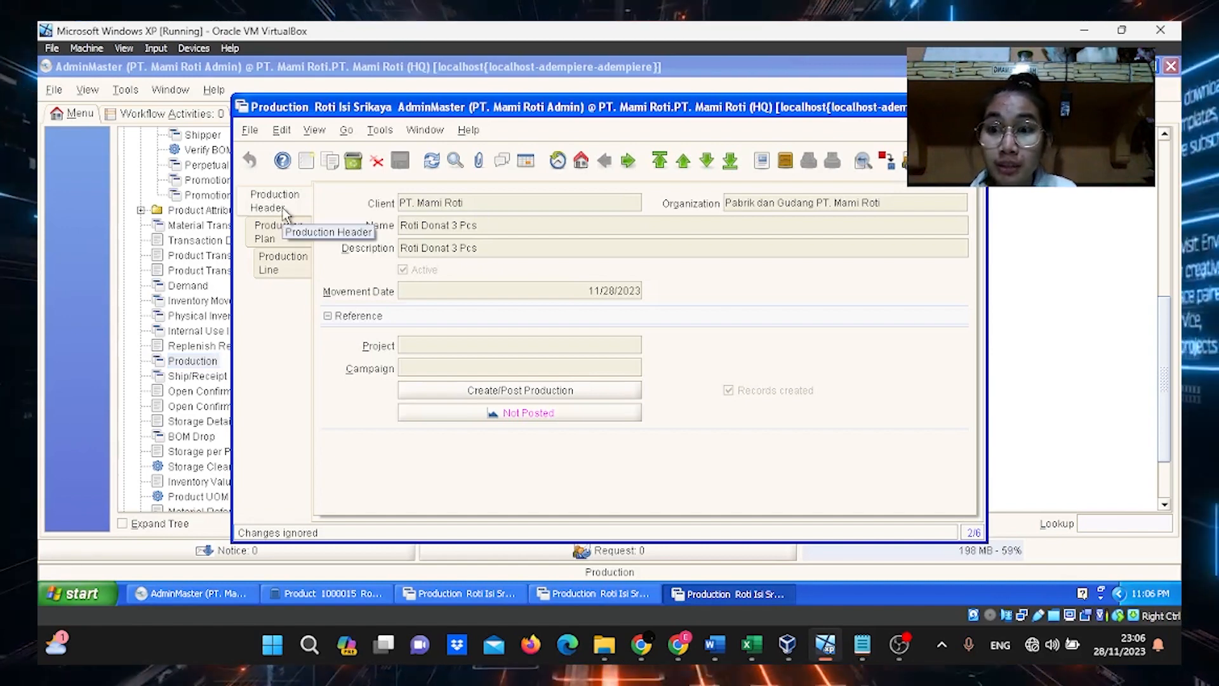
# Start a new production record and assign it to the organization Pabrik dan Gudang PT. Mami Roti
pyautogui.click(303, 159)
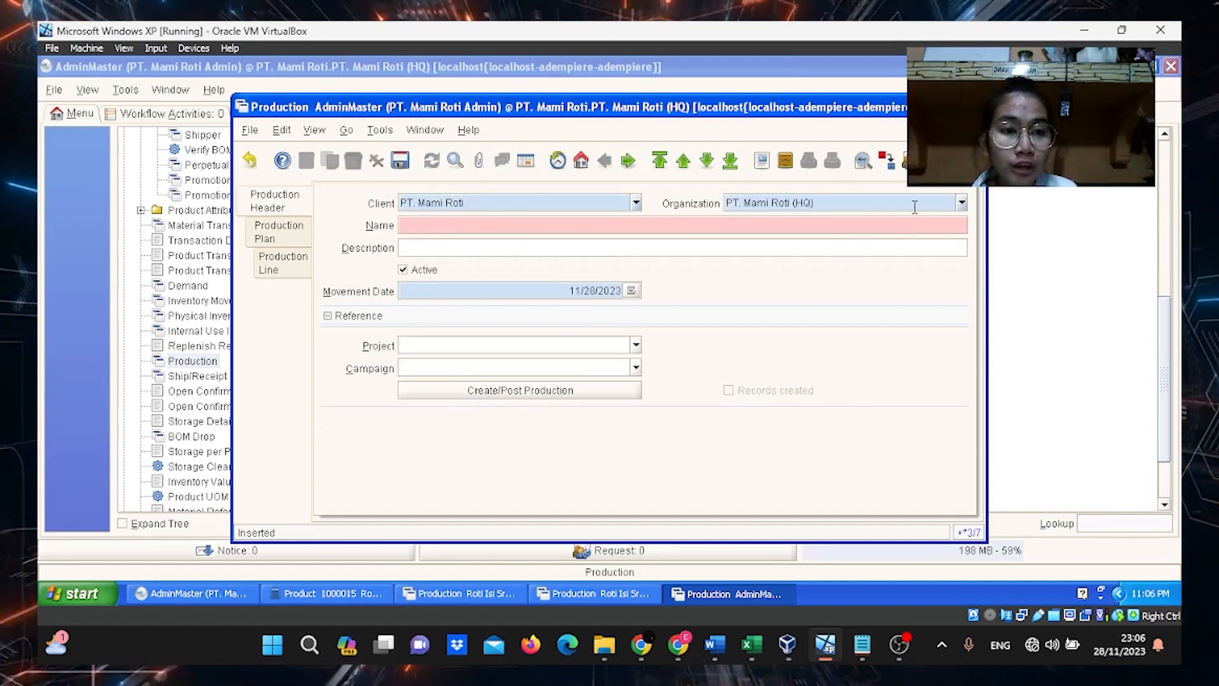
pyautogui.click(962, 203)
pyautogui.click(923, 254)
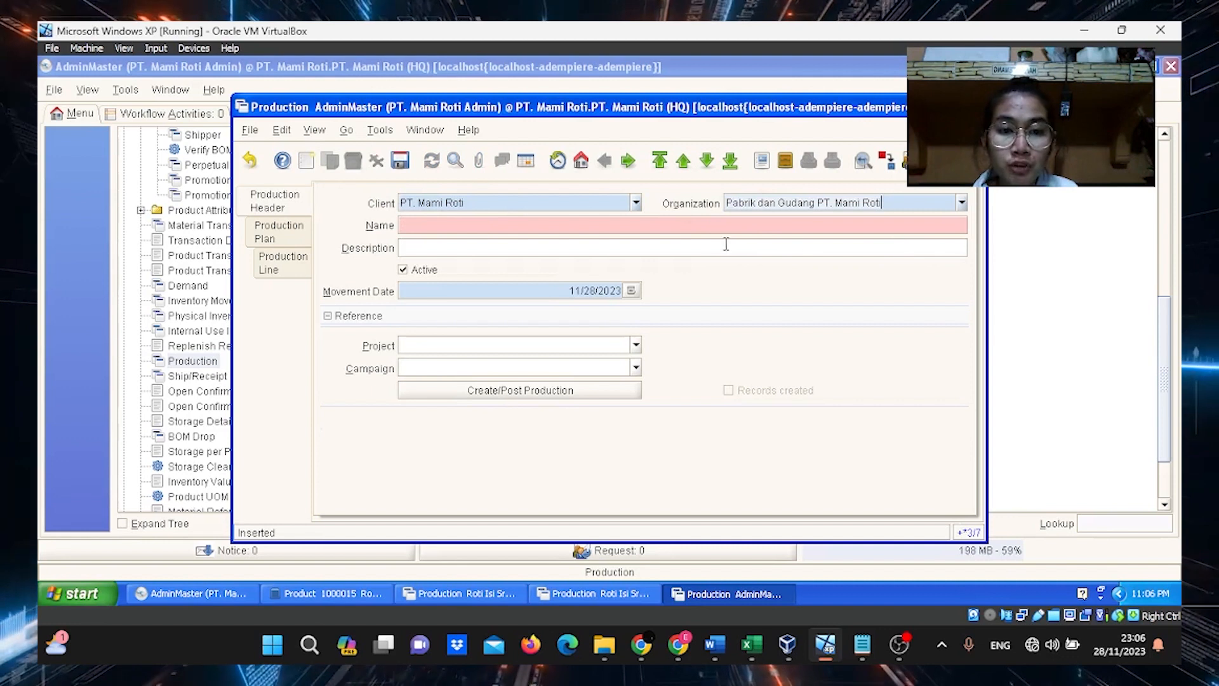
# Name the new production record "Roti Isi Srikaya 50 Pcs"
pyautogui.click(509, 219)
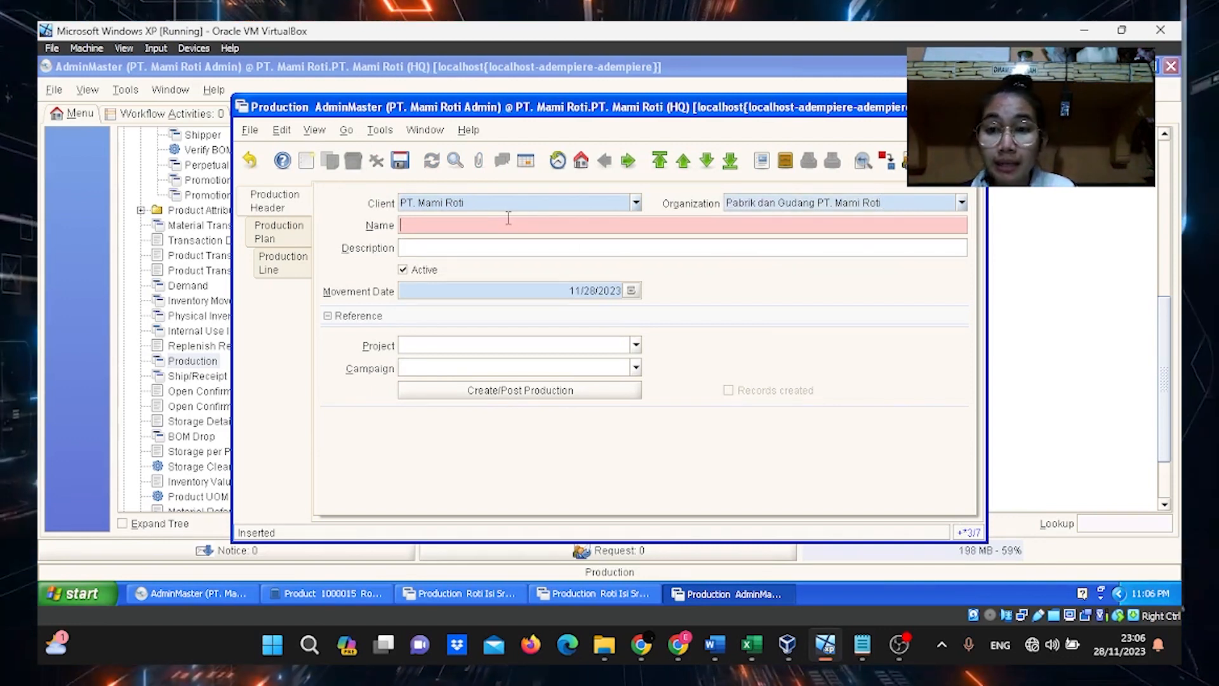
pyautogui.press('capslock')
pyautogui.write('R')
pyautogui.press('capslock')
pyautogui.write('oti')
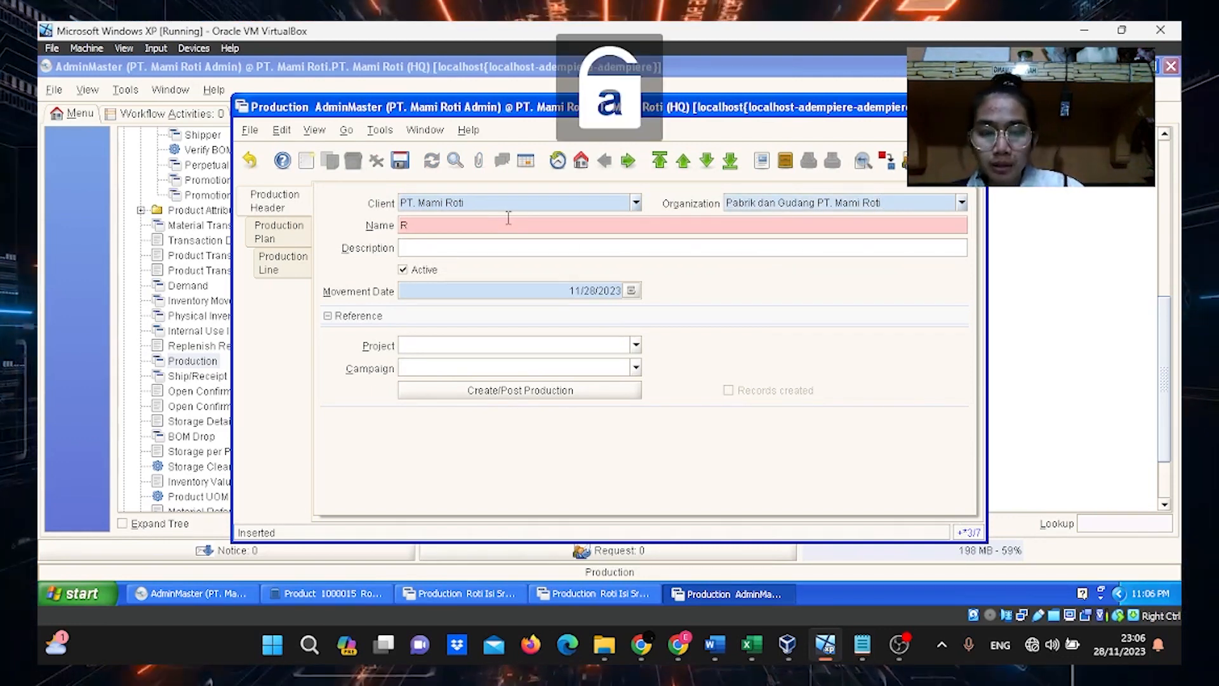
pyautogui.press('capslock')
pyautogui.write('Isi')
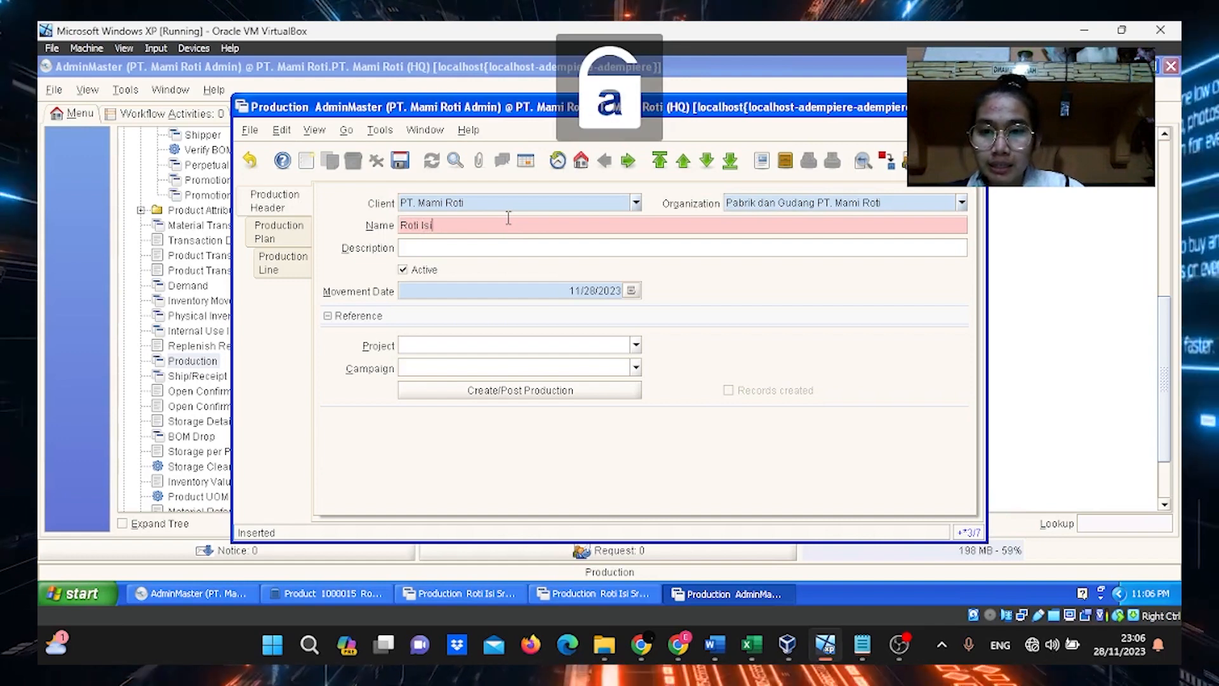
pyautogui.press('capslock')
pyautogui.write('S')
pyautogui.press('capslock')
pyautogui.write('rikaya')
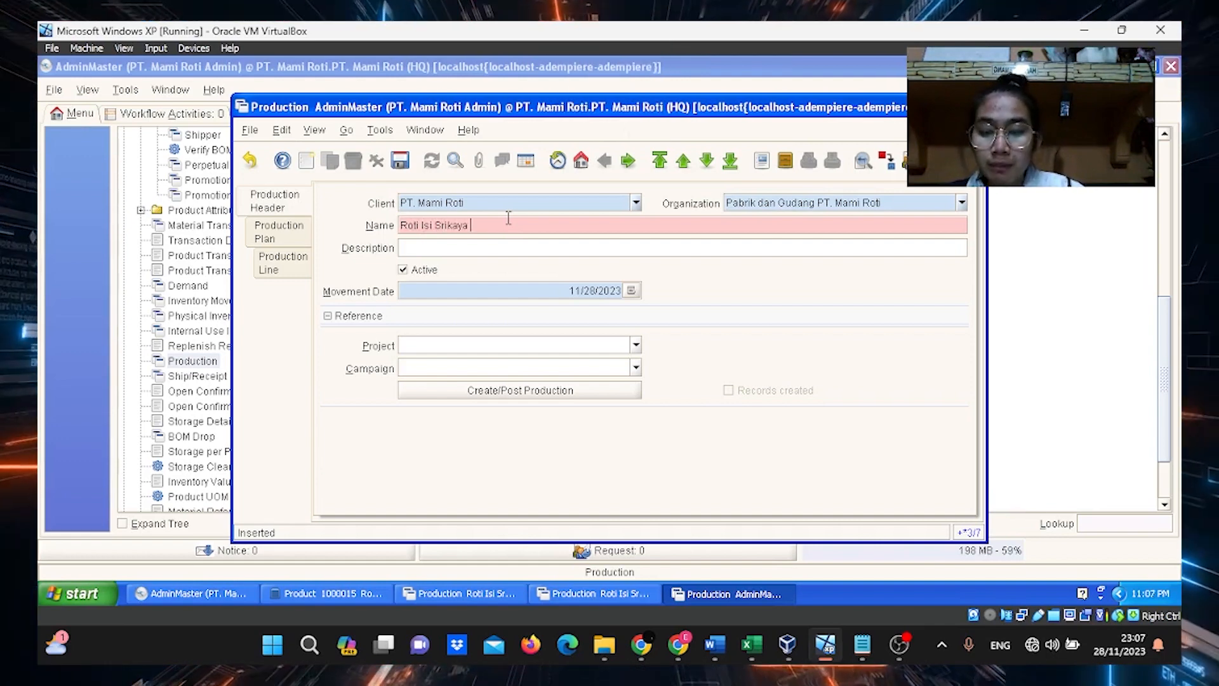
pyautogui.press('capslock')
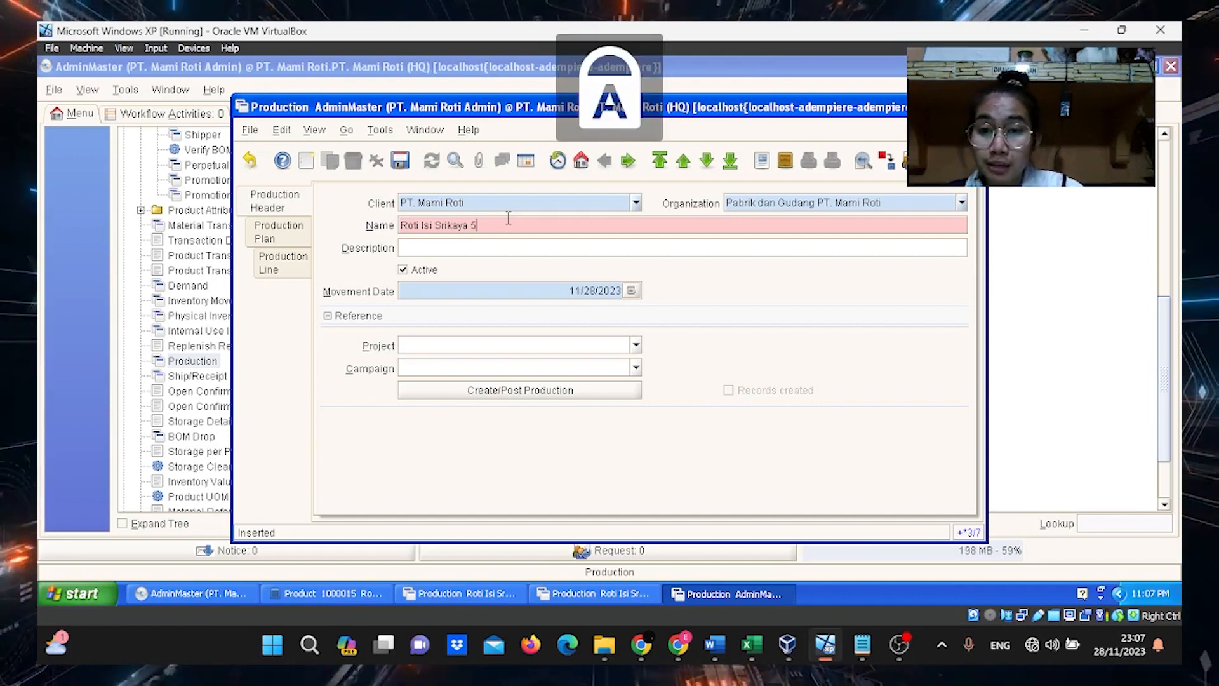
pyautogui.press('capslock')
pyautogui.write('50')
pyautogui.press('capslock')
pyautogui.write('P')
pyautogui.press('capslock')
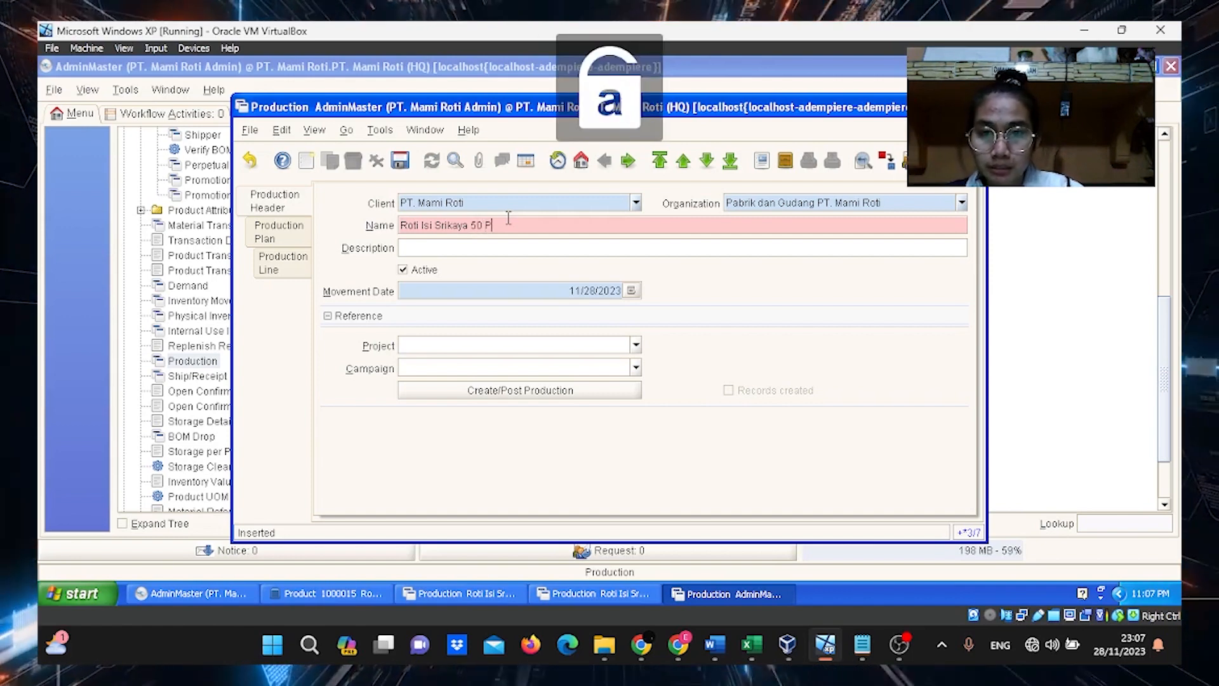
pyautogui.write('cs')
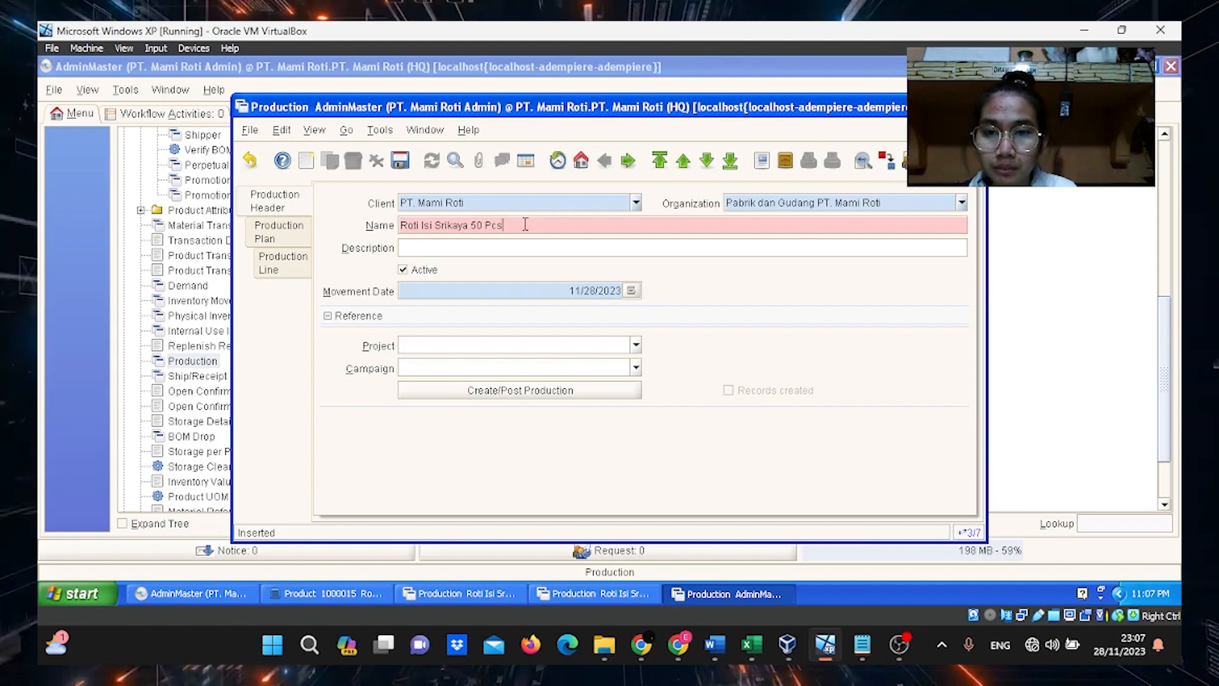
# Enter "Roti Isi Srikaya 50 Pcs" as the production's description and save the header record
pyautogui.click(452, 248)
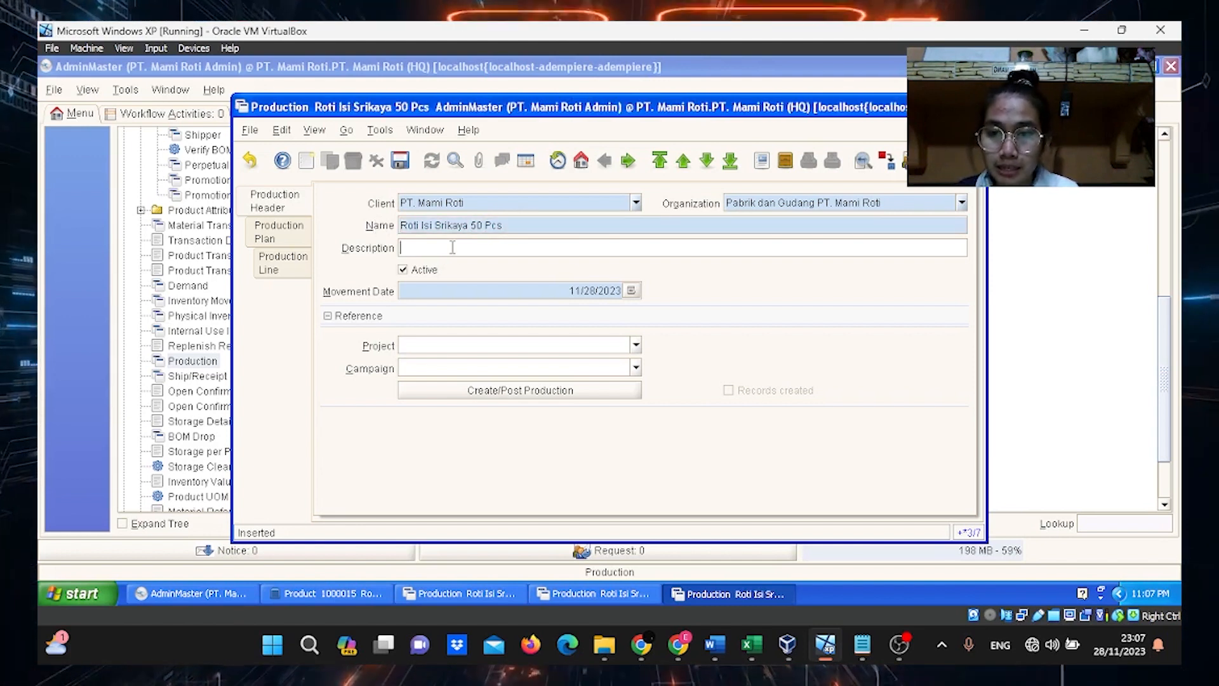
pyautogui.write('Roti Isi Srikaya 50 Pcs')
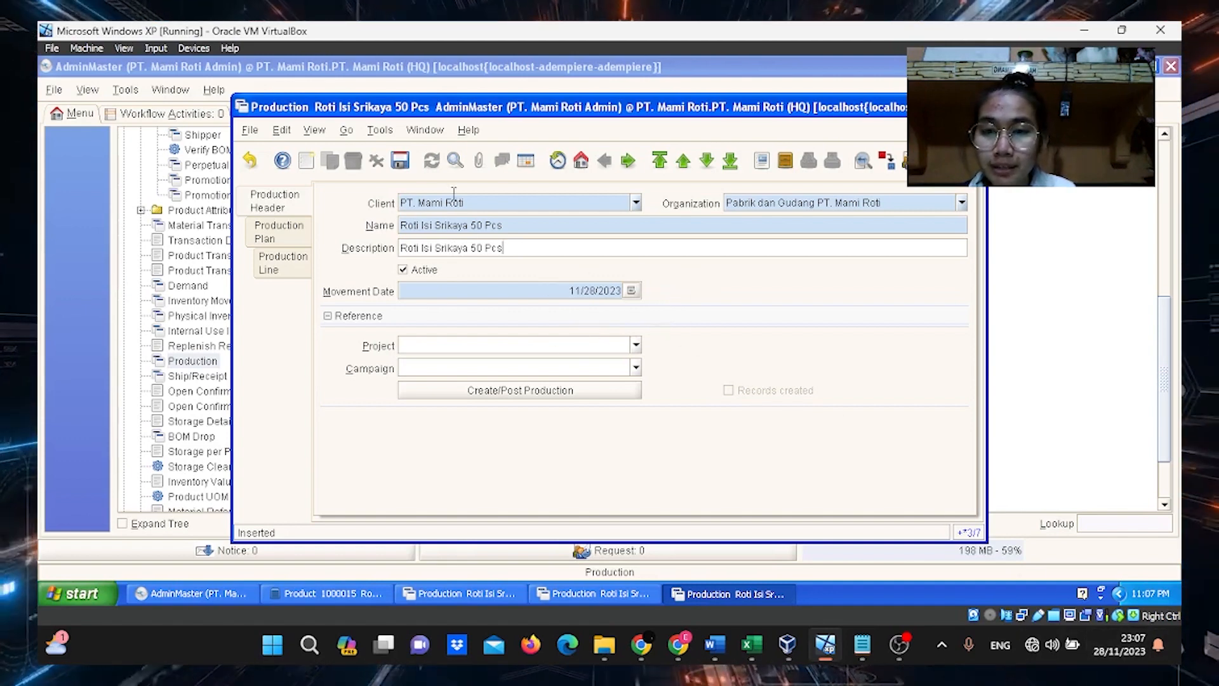
pyautogui.click(400, 161)
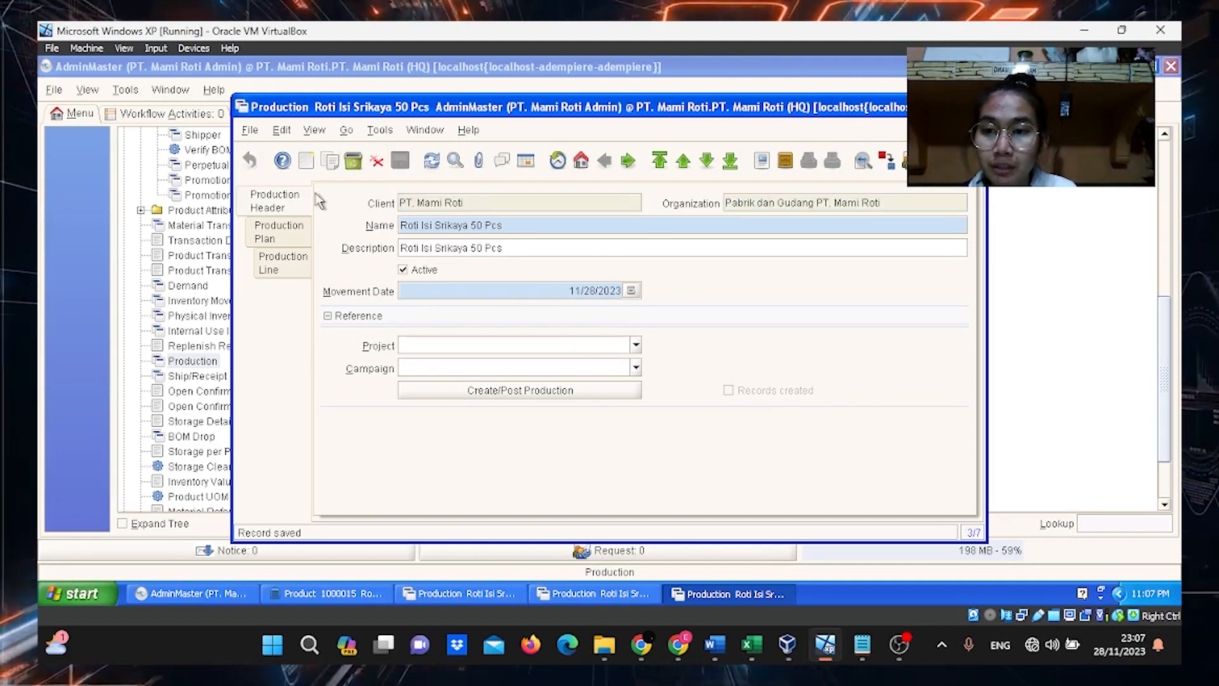
# In the production plan, choose the product Roti Isi Srikaya, found through price list version 2023-11-08 and the Gudang Produk warehouse
pyautogui.click(295, 235)
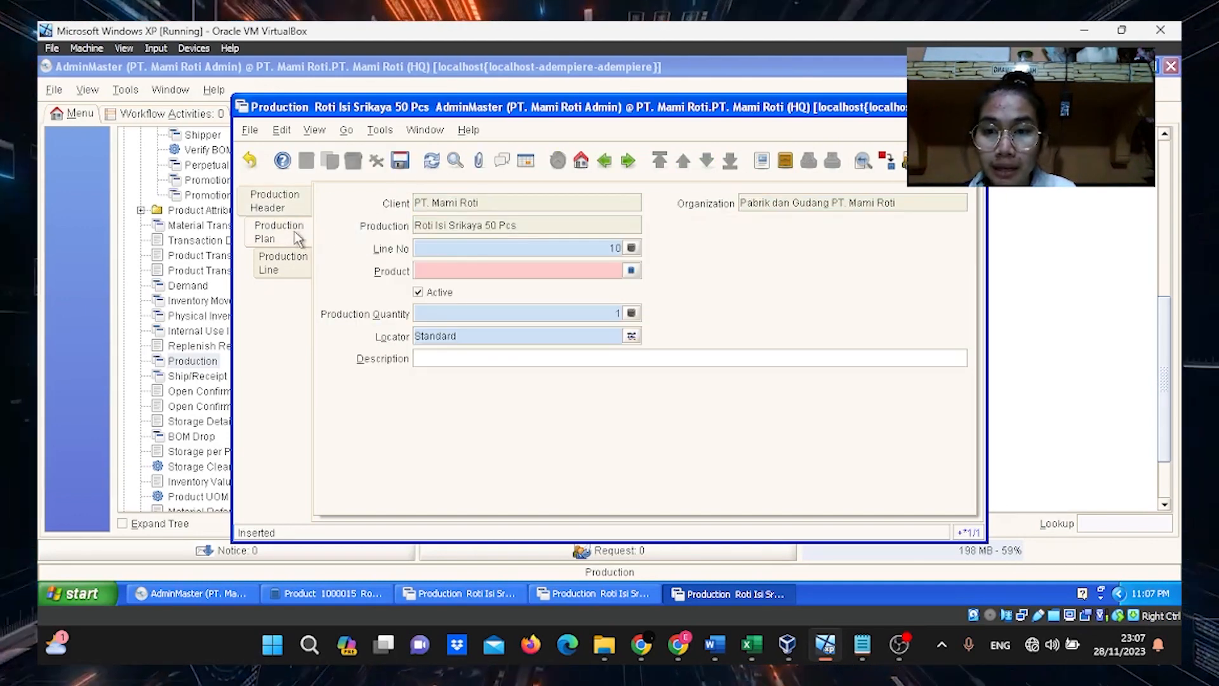
pyautogui.click(632, 270)
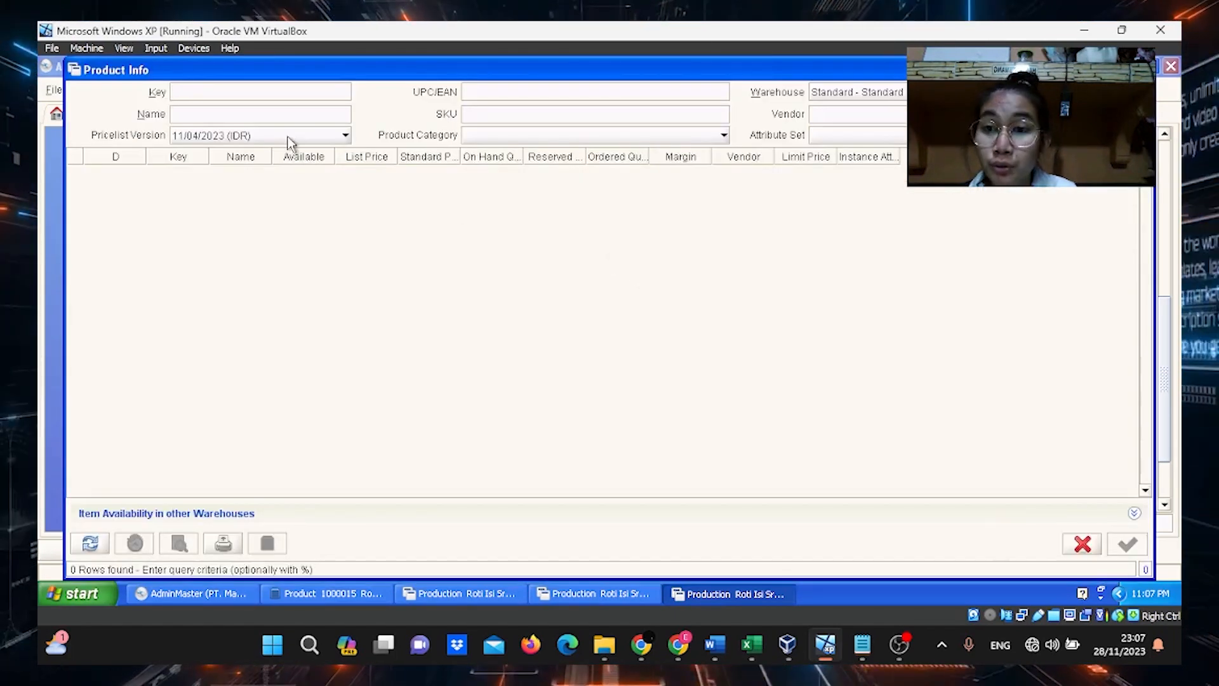
pyautogui.click(298, 136)
pyautogui.click(295, 182)
pyautogui.click(888, 92)
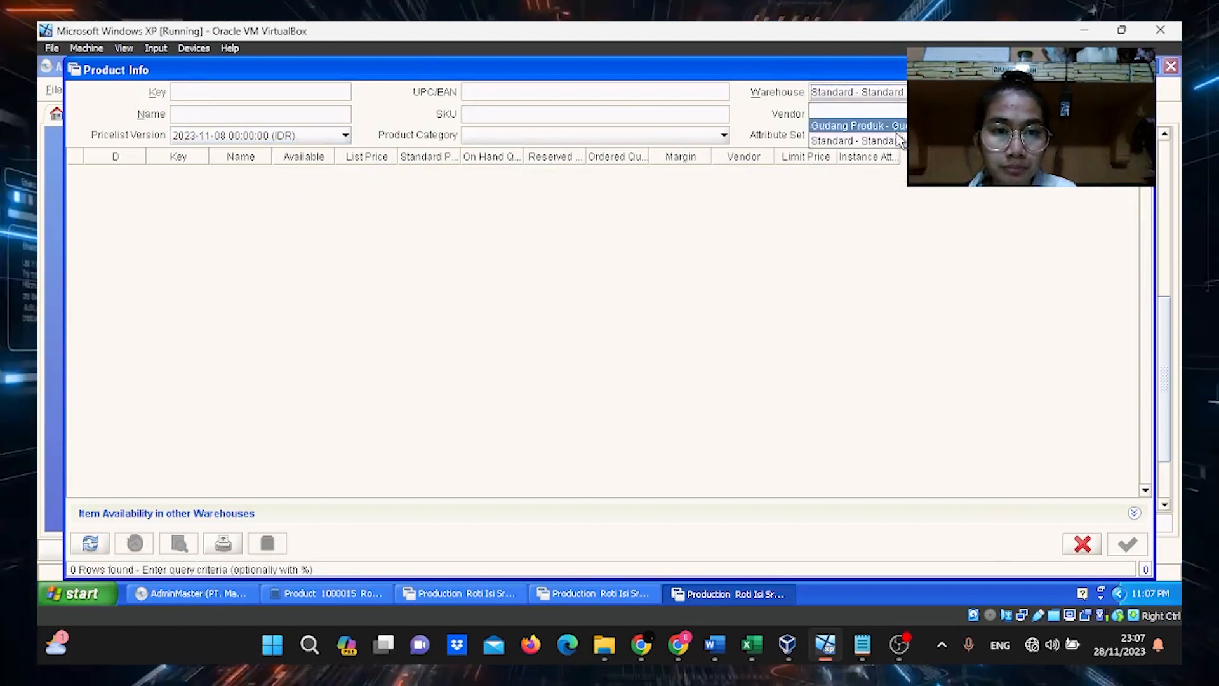
pyautogui.click(857, 126)
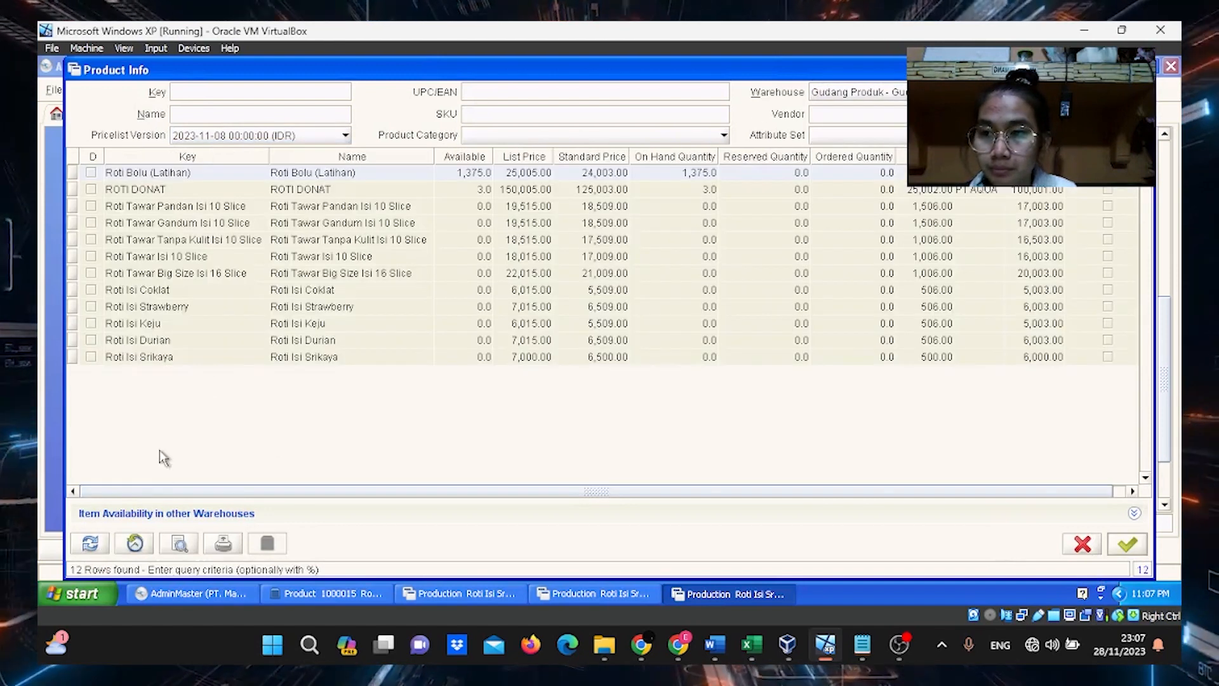
pyautogui.click(223, 357)
pyautogui.click(1127, 544)
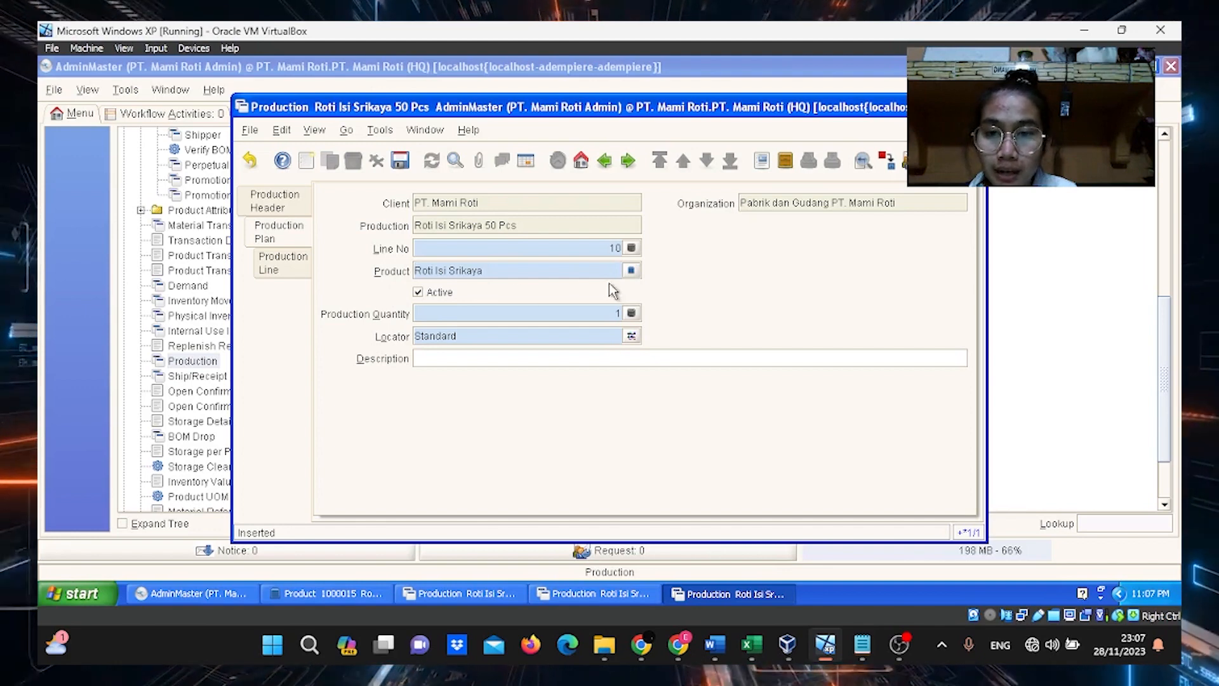
# Set the plan's production quantity to 50 and its locator to Gudang Produk, and save the plan
pyautogui.click(631, 313)
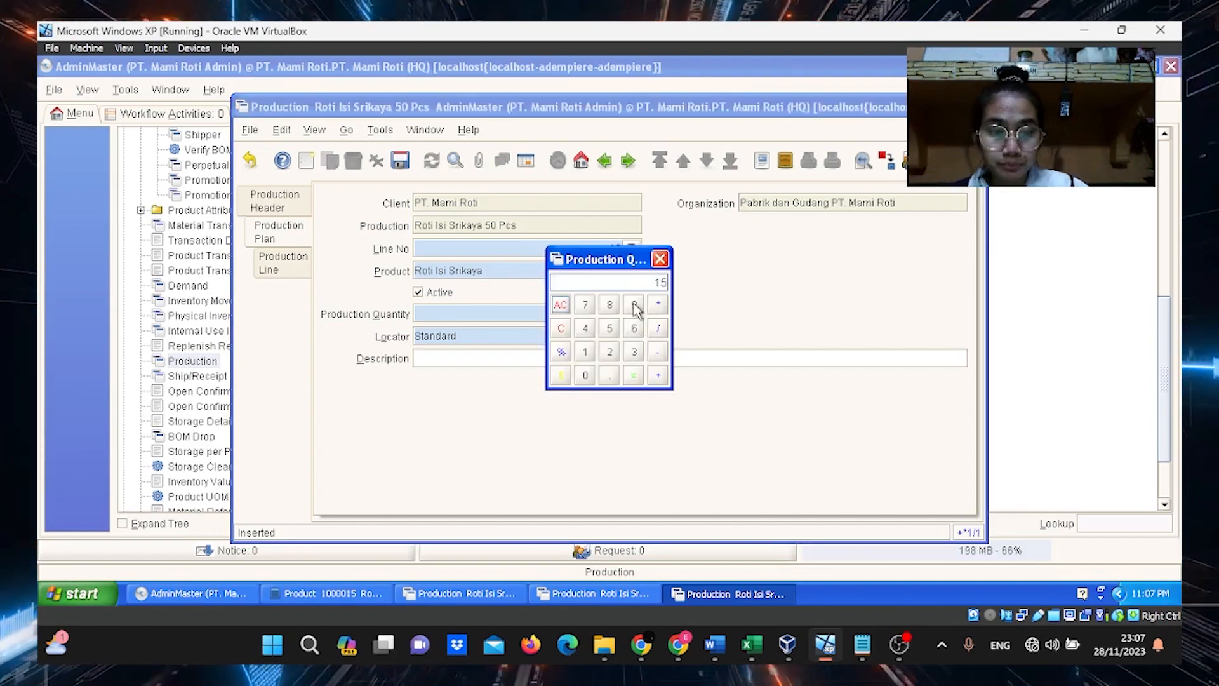
pyautogui.press('Return')
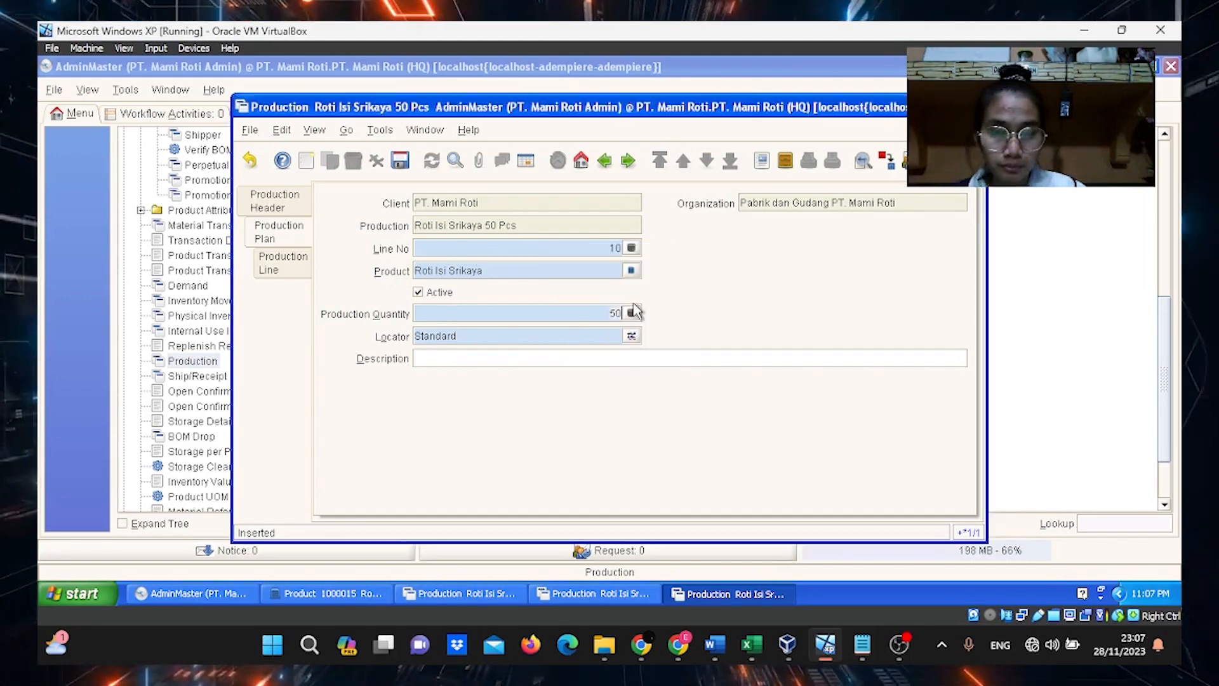
pyautogui.click(631, 337)
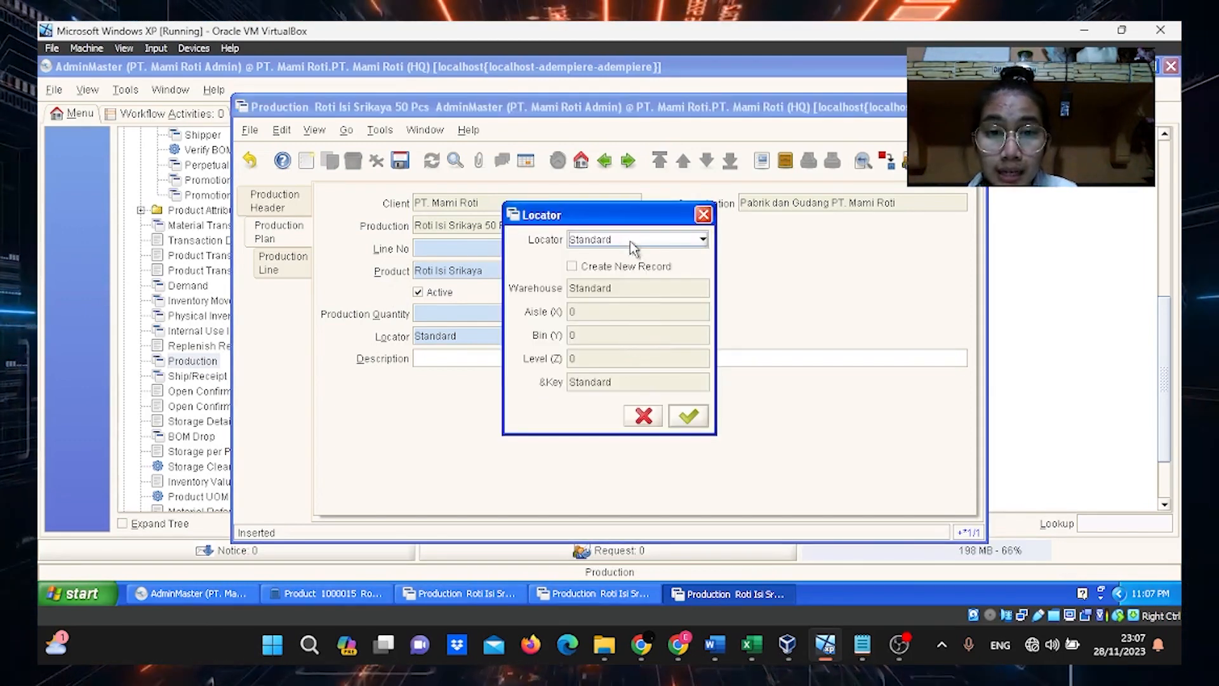
pyautogui.click(634, 241)
pyautogui.click(631, 259)
pyautogui.click(677, 420)
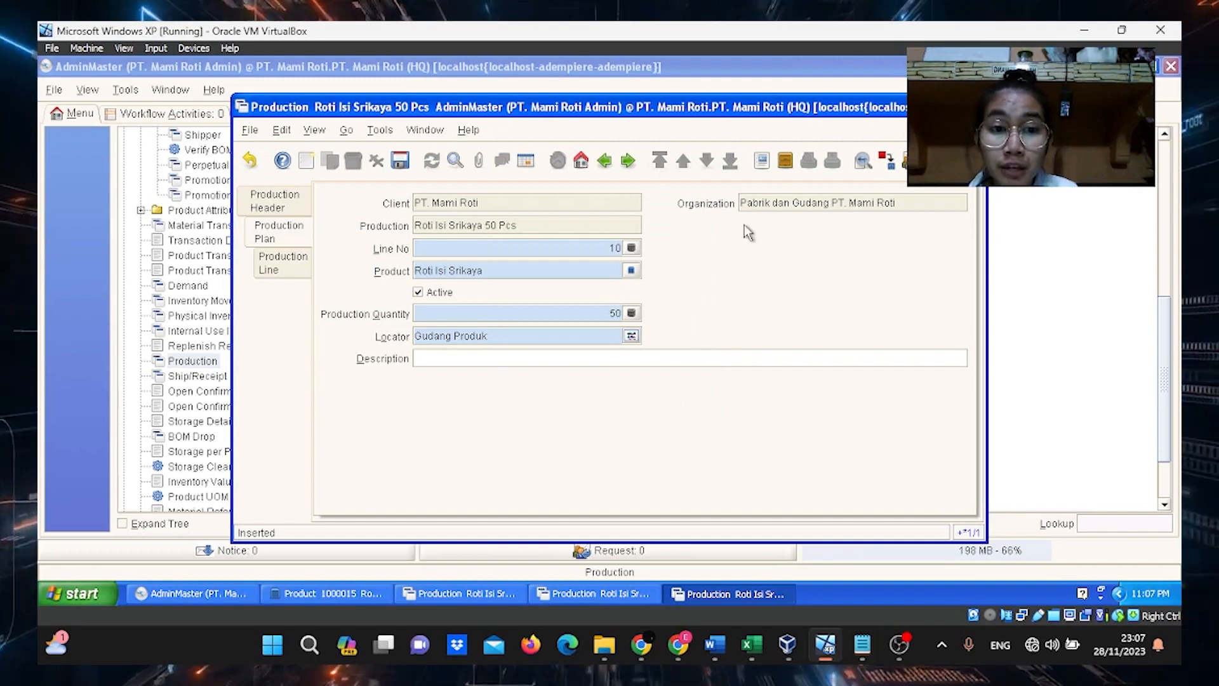
pyautogui.click(400, 161)
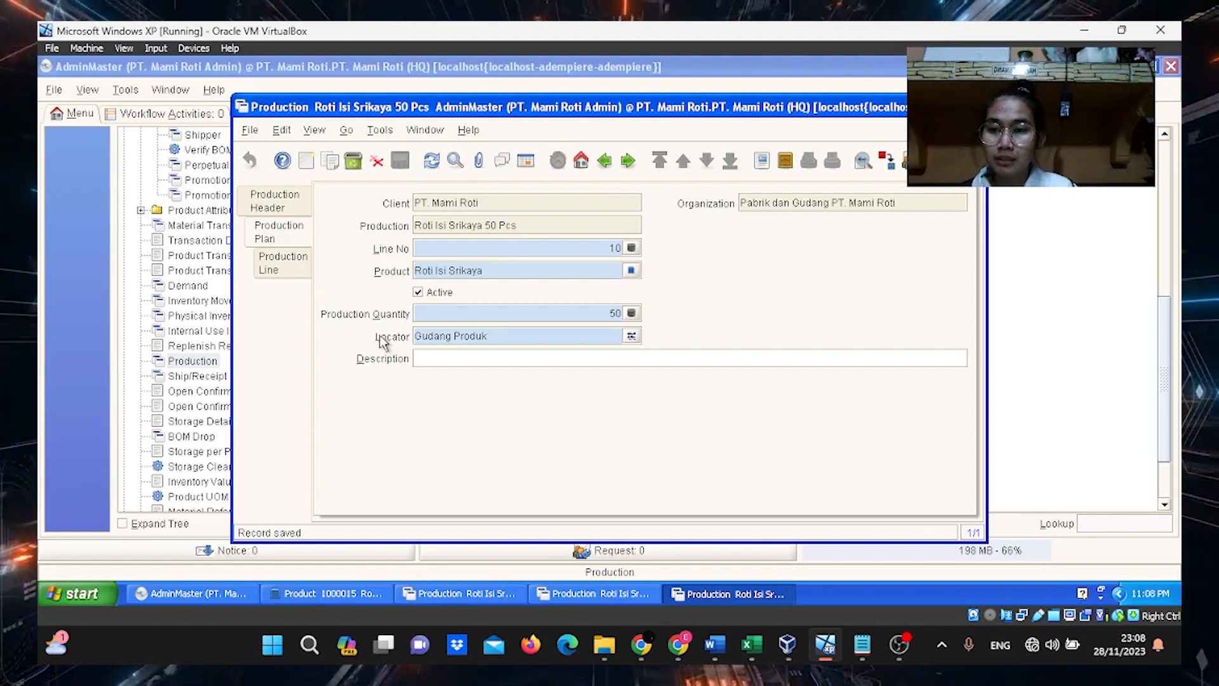
# Add a production line for Roti Isi Srikaya, found through price list version 2023-11-08 and the Gudang Produk warehouse, and save it
pyautogui.click(283, 263)
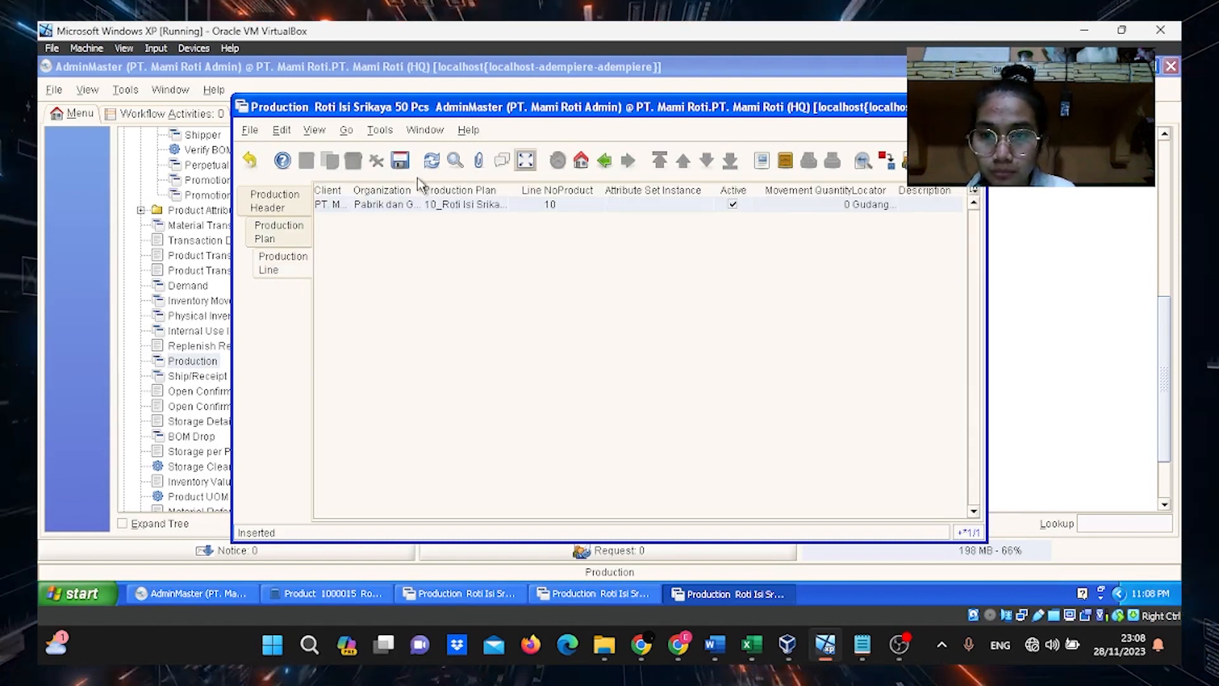
pyautogui.click(525, 162)
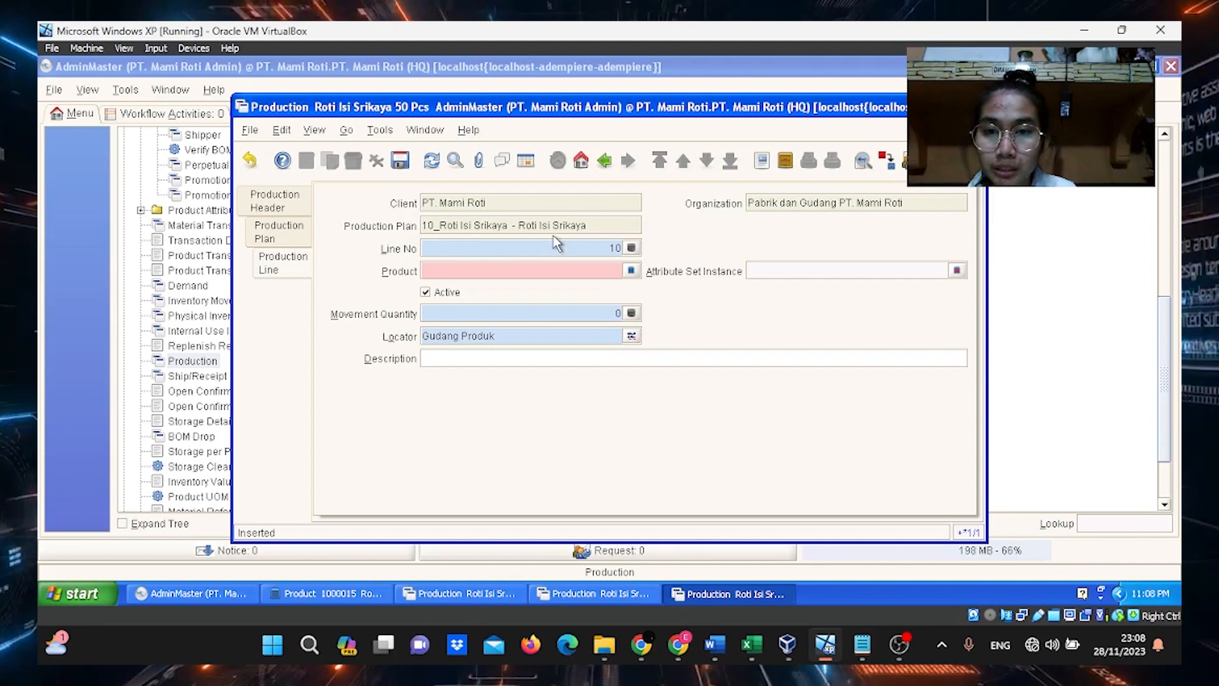
pyautogui.click(629, 272)
pyautogui.click(345, 135)
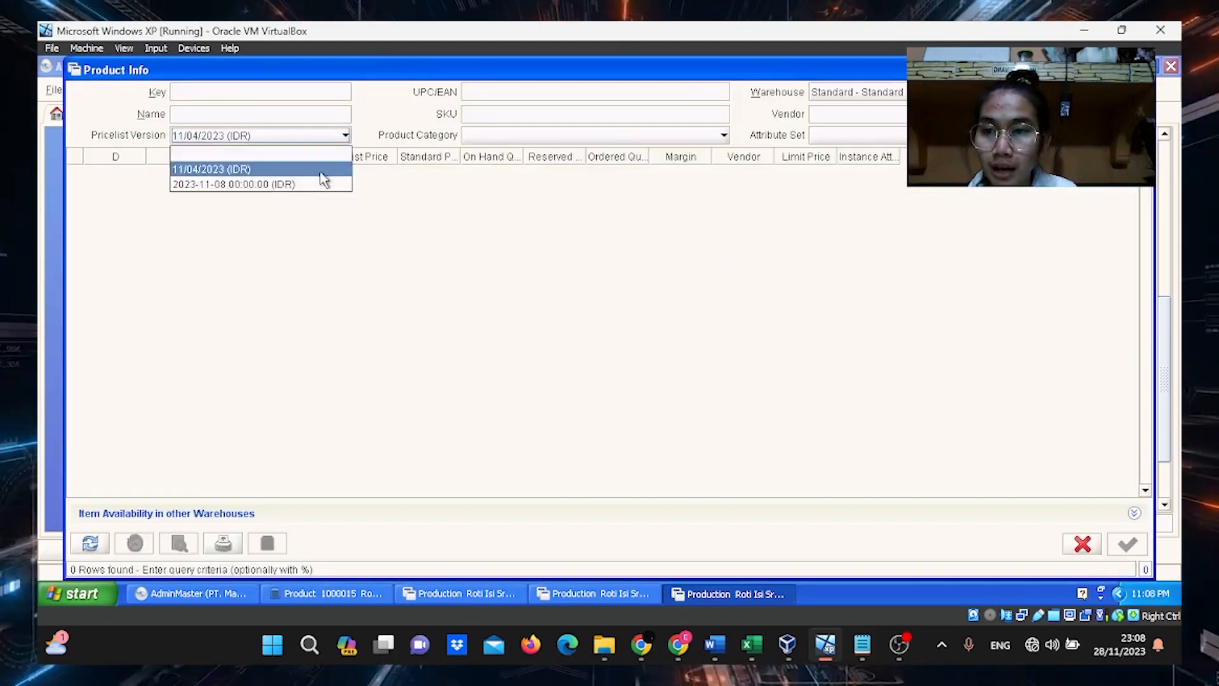
pyautogui.click(229, 184)
pyautogui.click(838, 92)
pyautogui.click(834, 126)
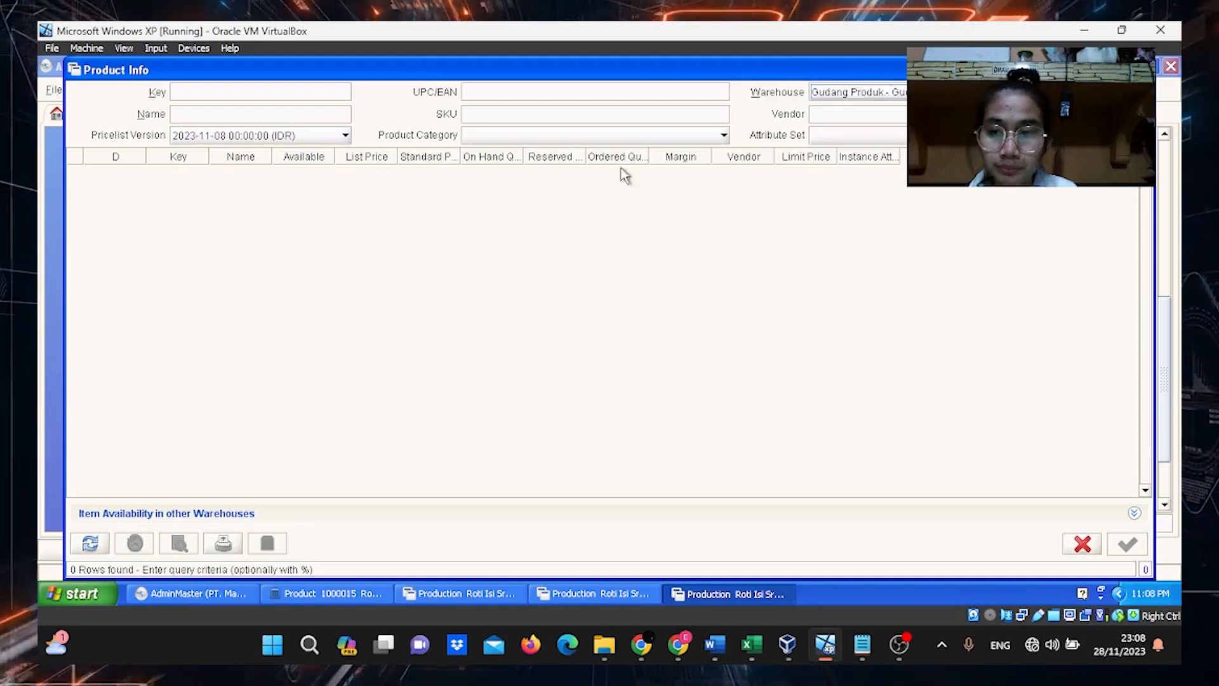
pyautogui.click(91, 542)
pyautogui.scroll(-2, 230, 395)
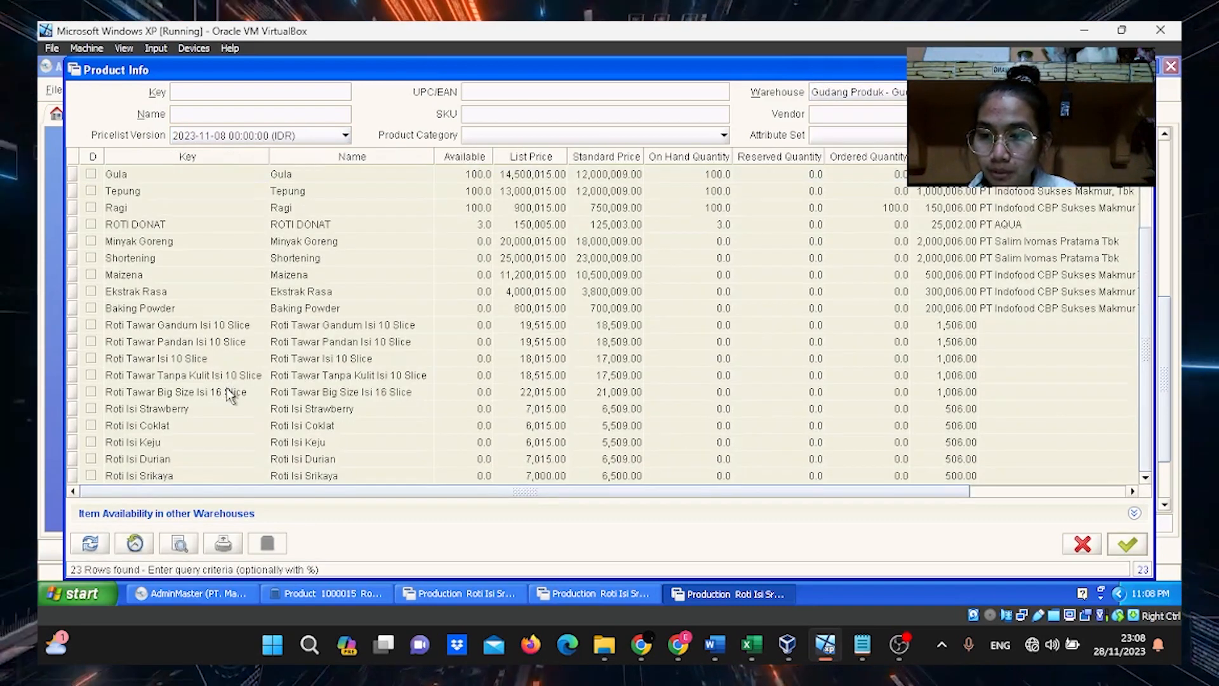
pyautogui.click(242, 513)
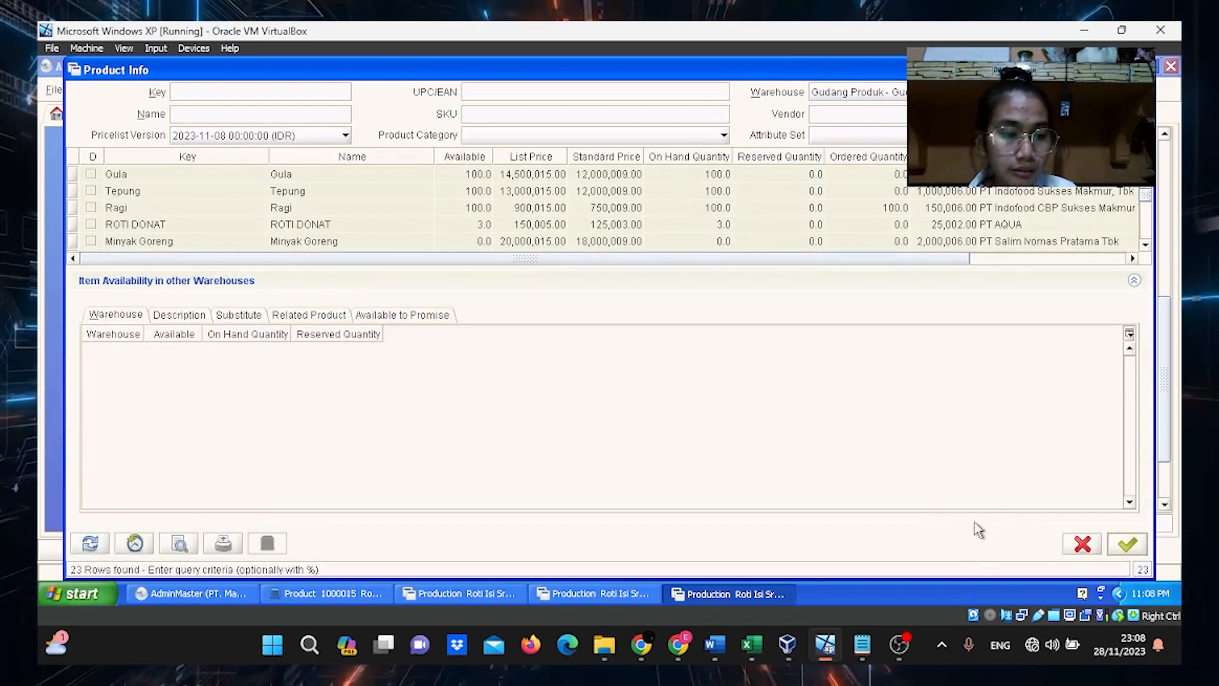
pyautogui.click(1123, 547)
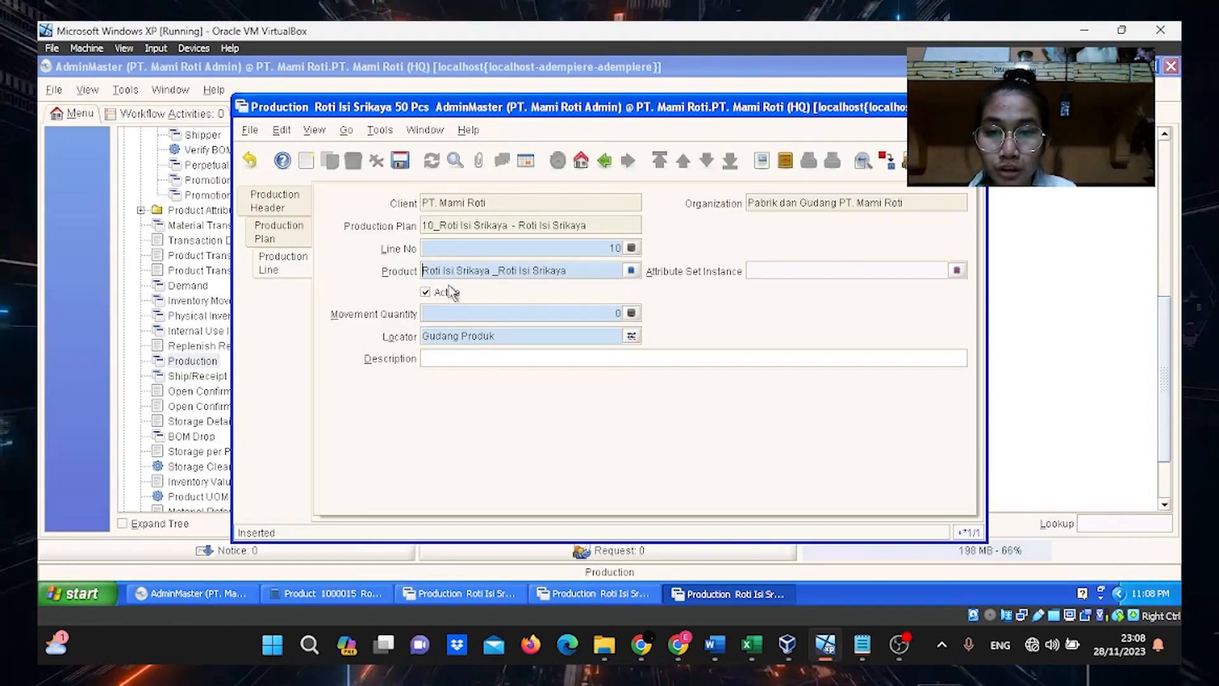
pyautogui.click(405, 162)
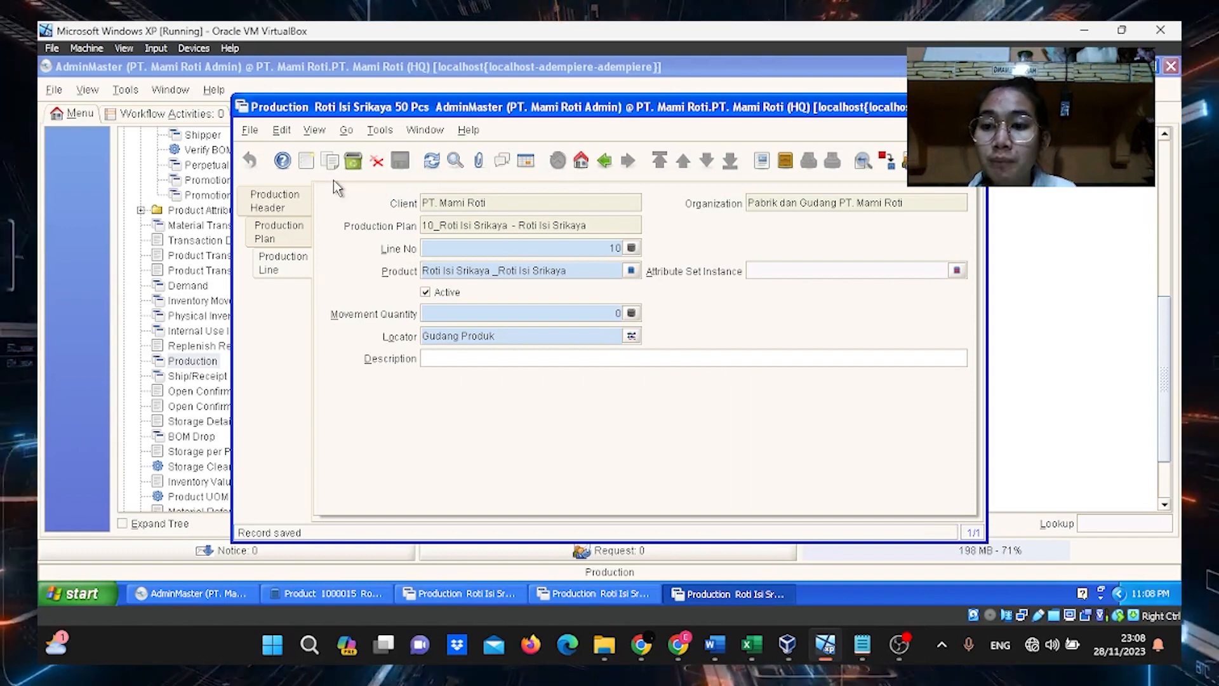
# Return to the production header and run Create/Post Production to generate the production lines
pyautogui.click(268, 207)
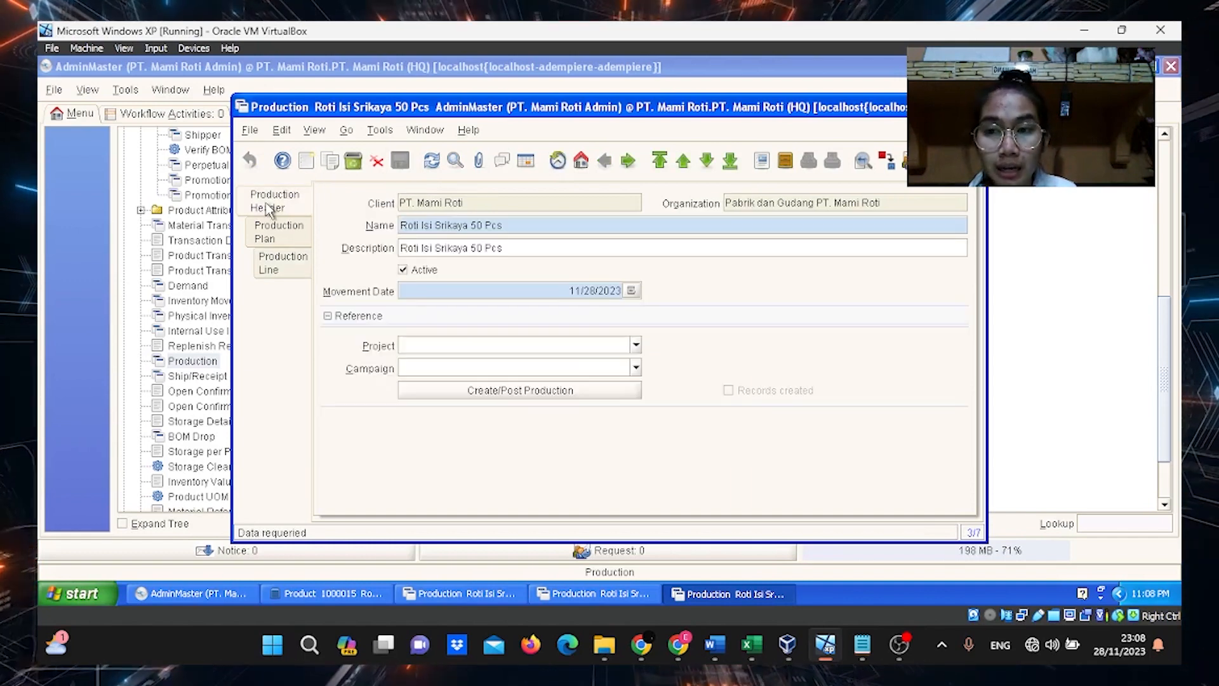
pyautogui.click(608, 395)
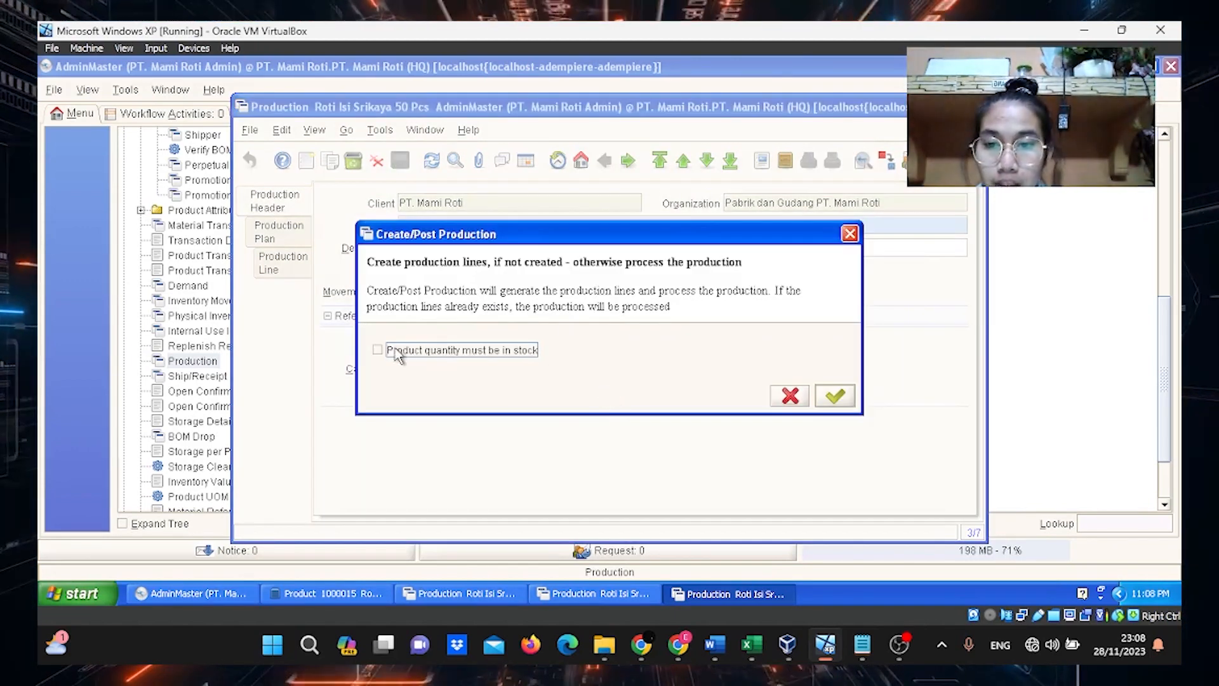
pyautogui.click(842, 399)
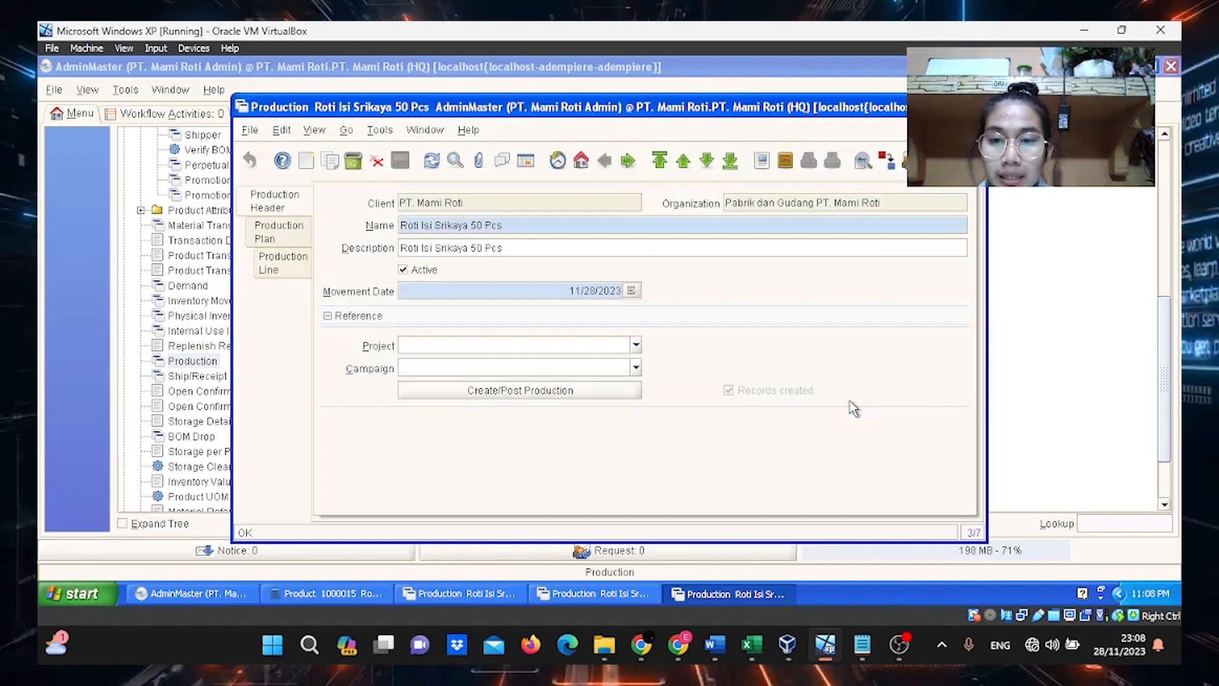
# Run Create/Post Production again with "Product quantity must be in stock" enabled to process the production
pyautogui.click(620, 391)
pyautogui.click(409, 352)
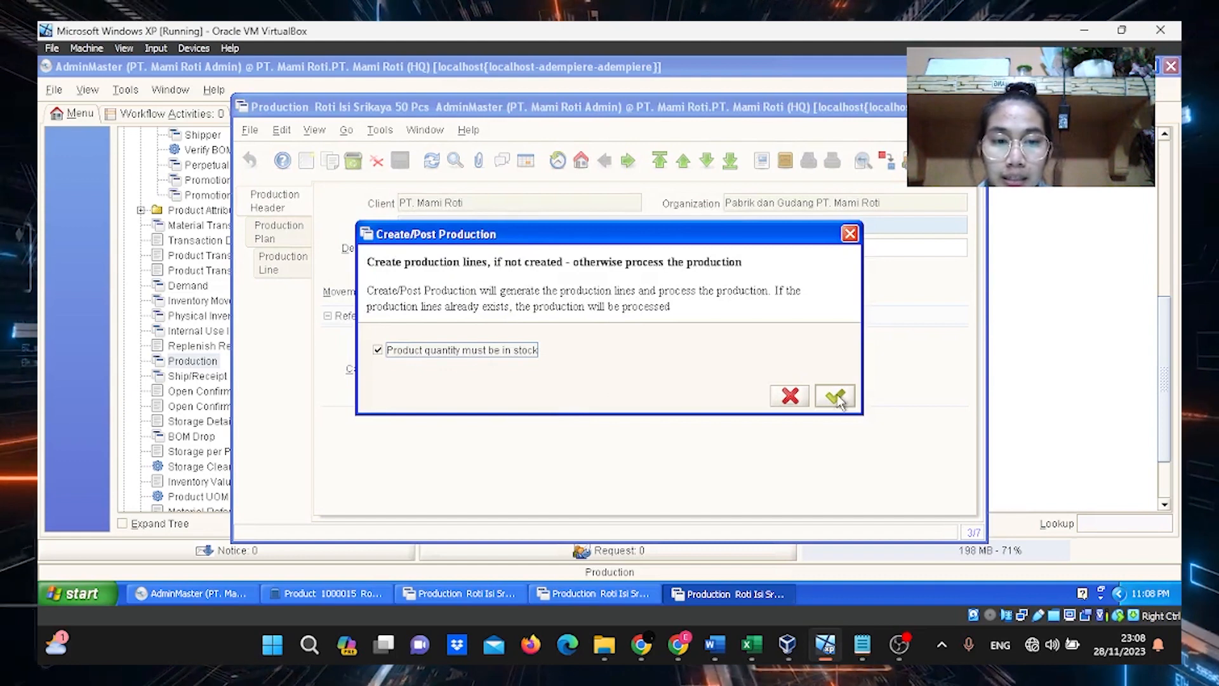
pyautogui.click(848, 398)
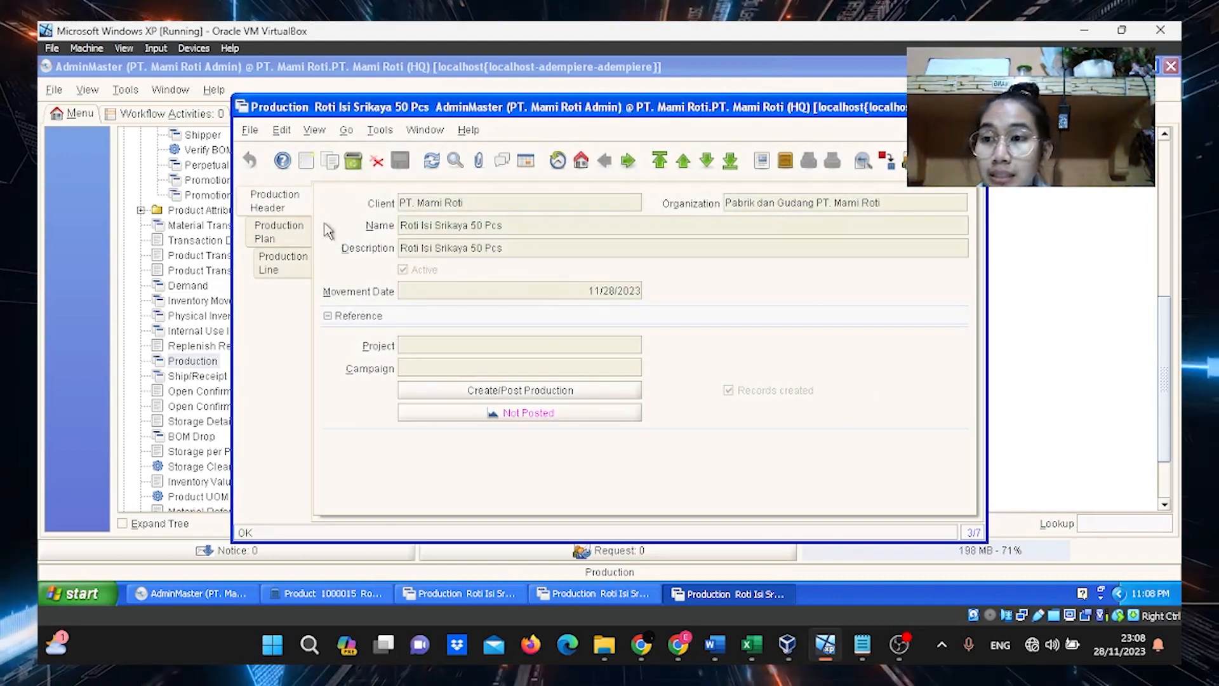
# Look up products in Product Info using price list version 2023-11-08 and the Gudang Produk warehouse
pyautogui.click(88, 94)
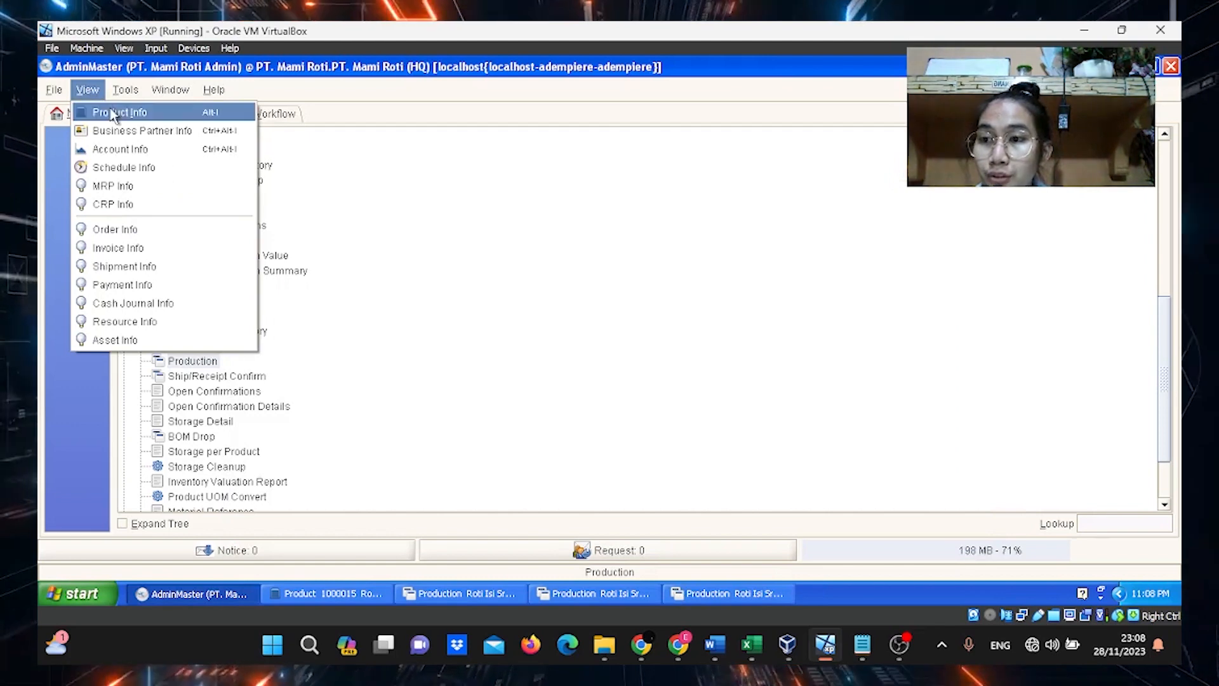
pyautogui.click(113, 113)
pyautogui.click(260, 135)
pyautogui.click(273, 183)
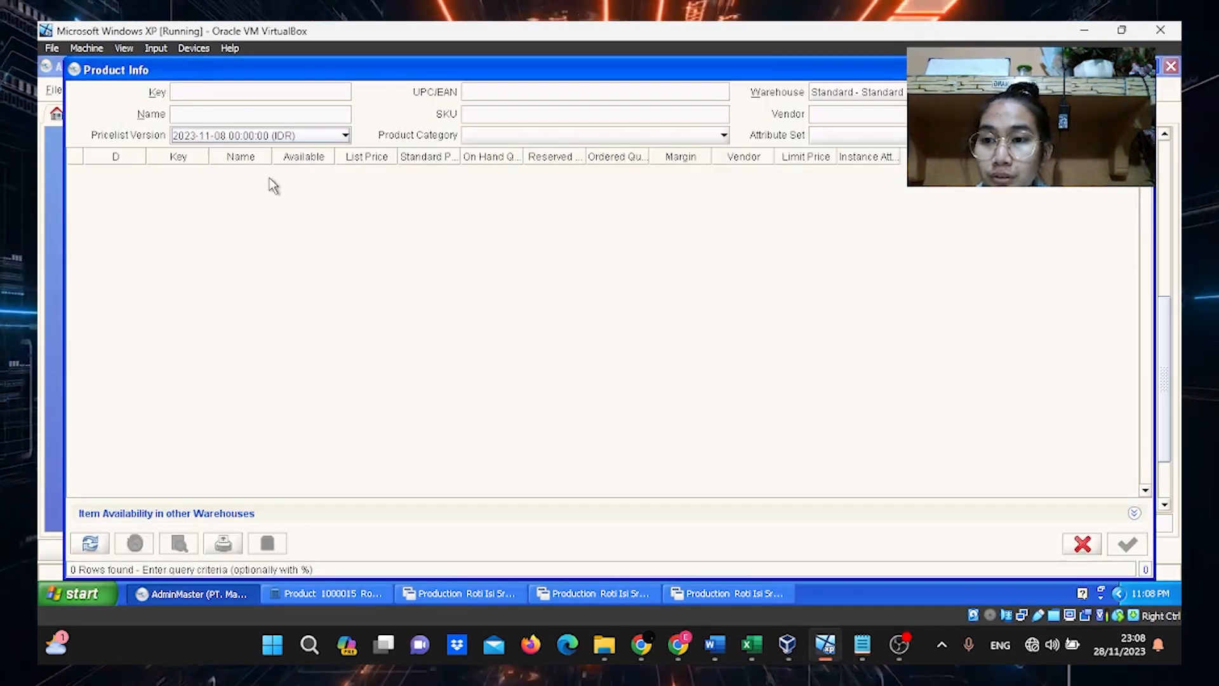
pyautogui.click(857, 92)
pyautogui.click(857, 117)
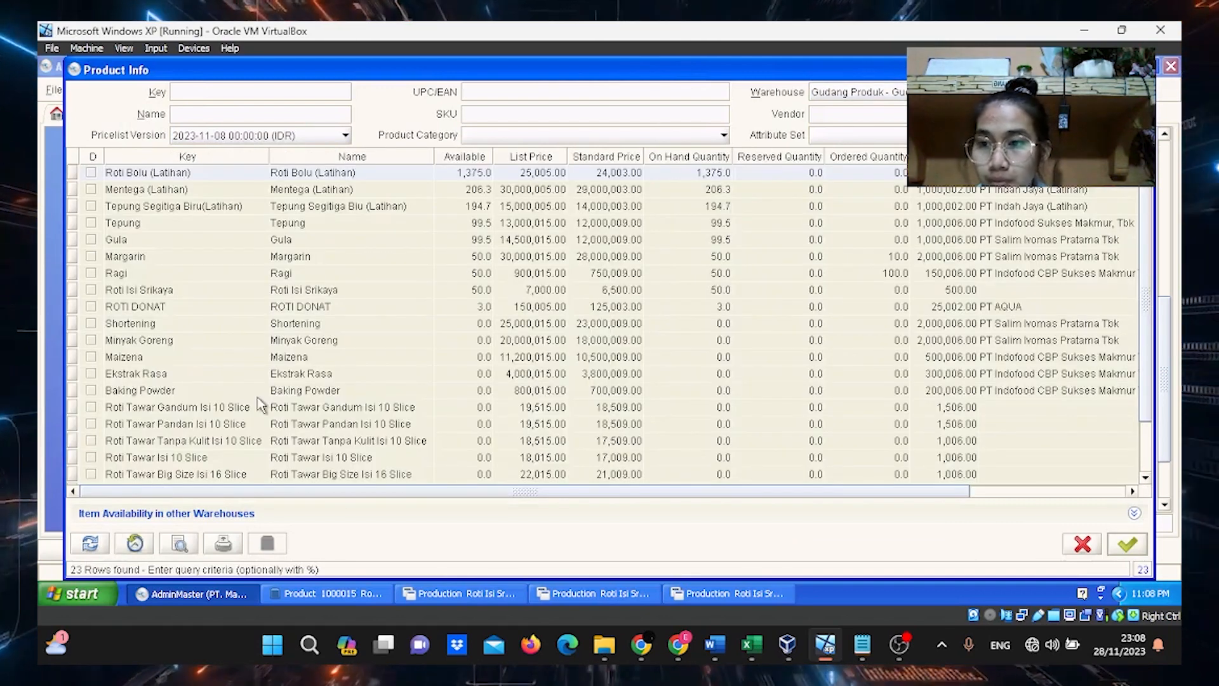
# Examine the availability of Roti Isi Srikaya across the warehouses and close Product Info
pyautogui.scroll(-2, 215, 325)
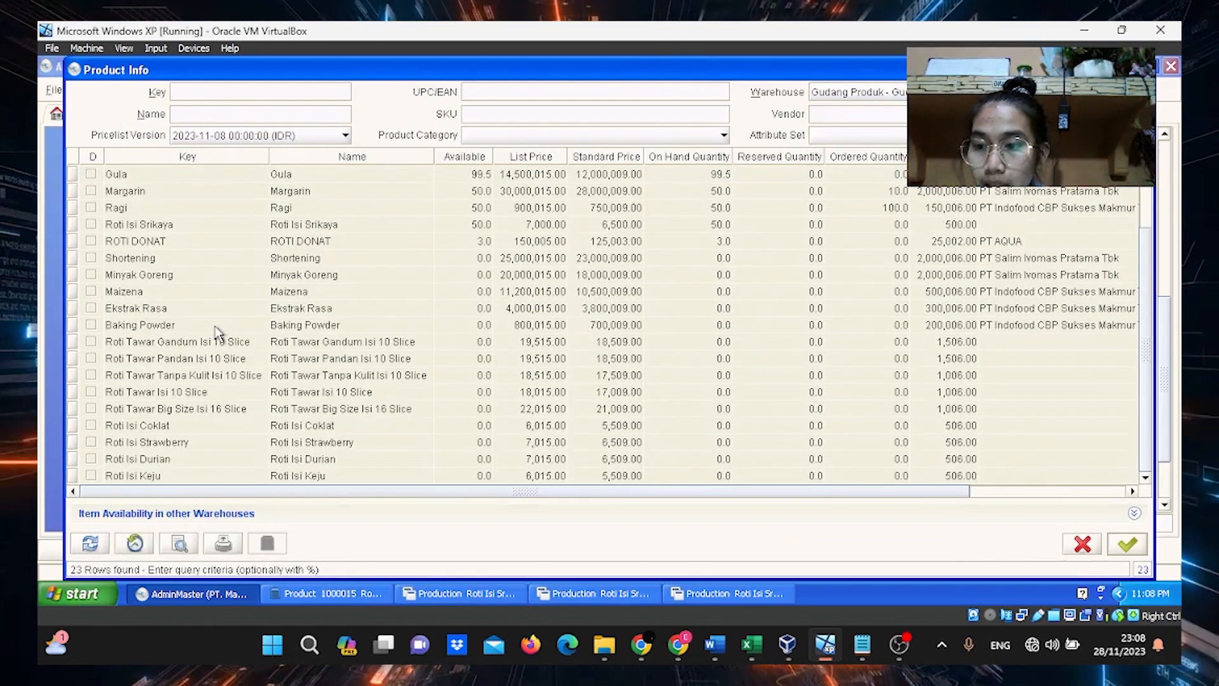
pyautogui.scroll(1, 216, 369)
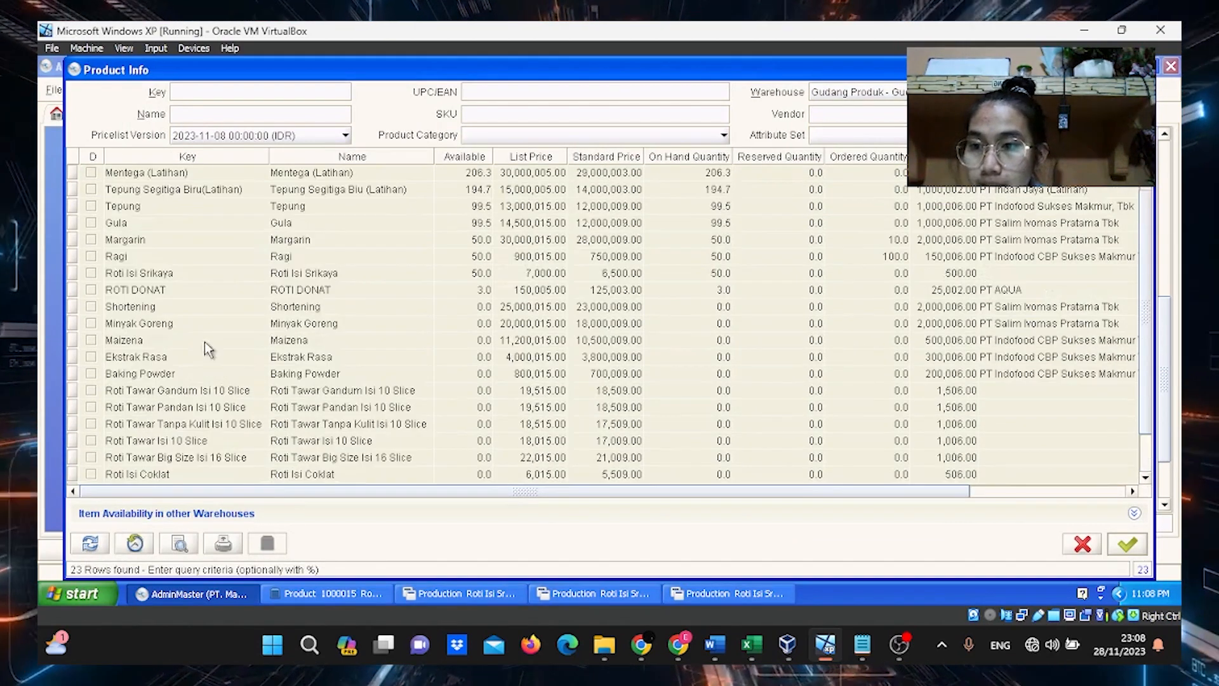
pyautogui.click(147, 275)
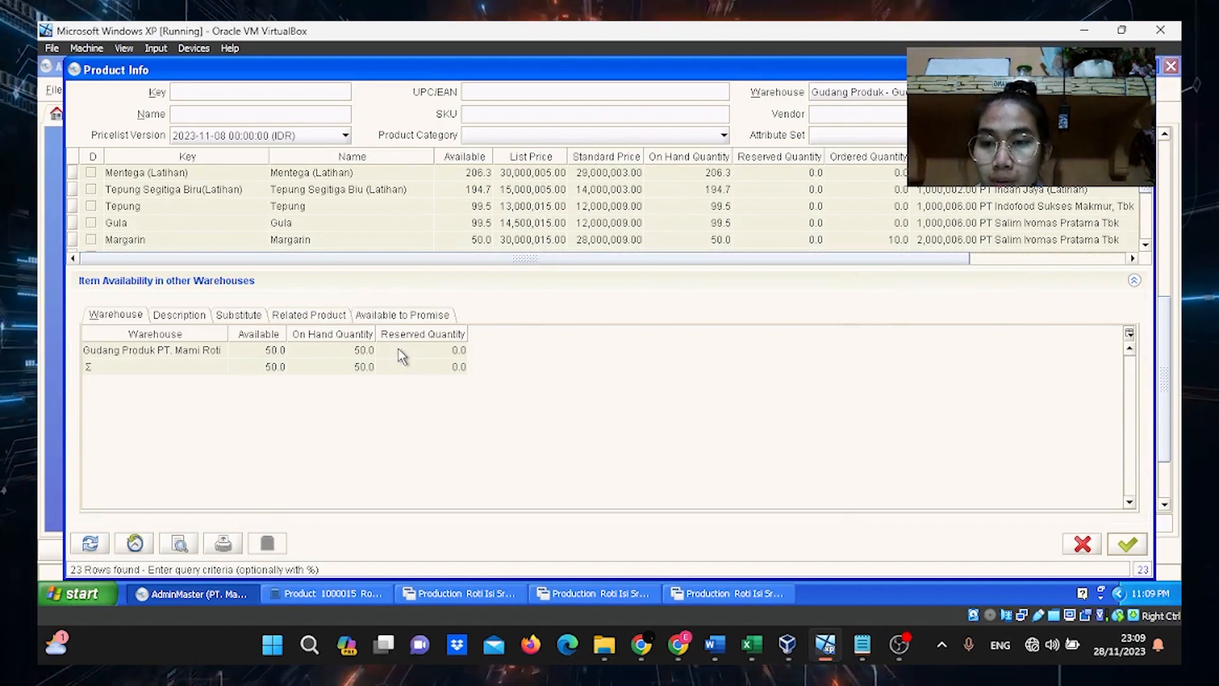
pyautogui.click(1128, 545)
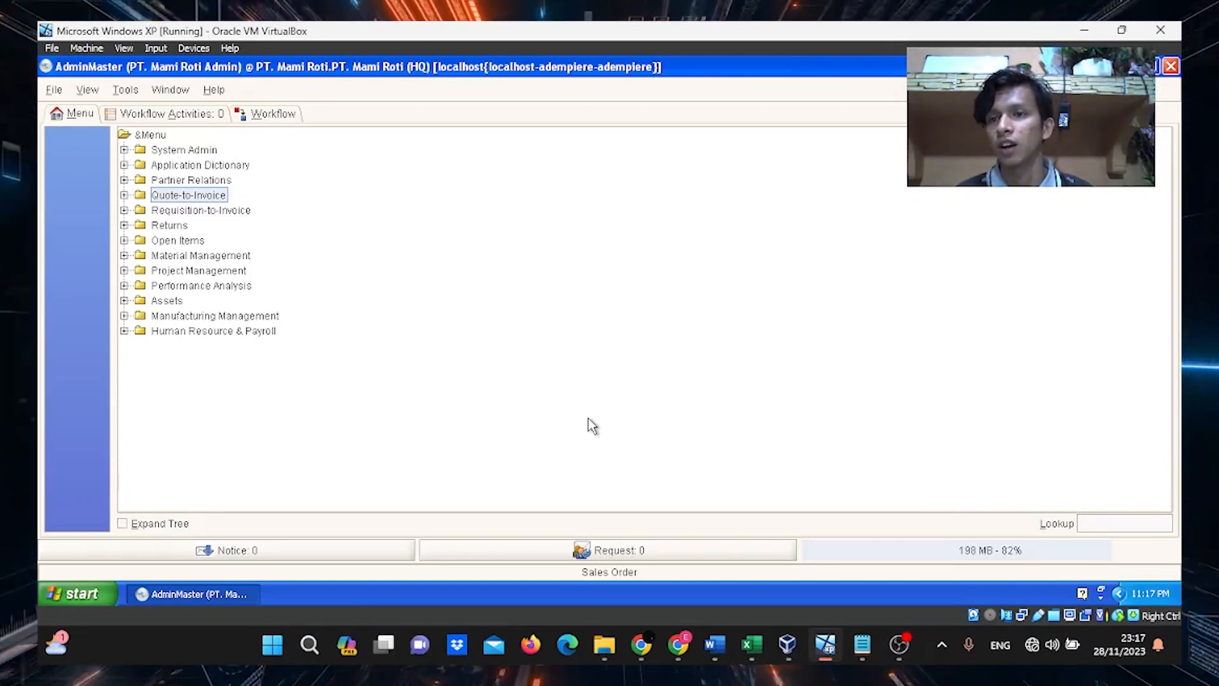
# Create a new sales order for organization Pabrik dan Gudang PT. Mami Roti with target document type Standard Order
pyautogui.click(124, 195)
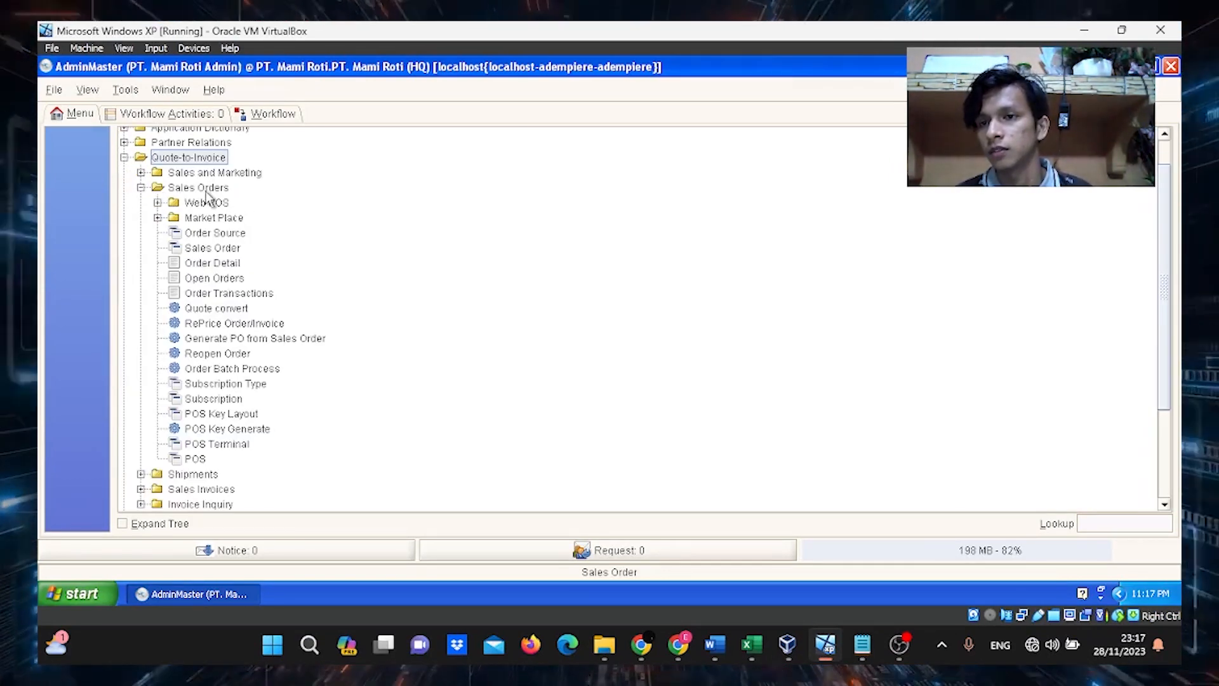
pyautogui.click(225, 251)
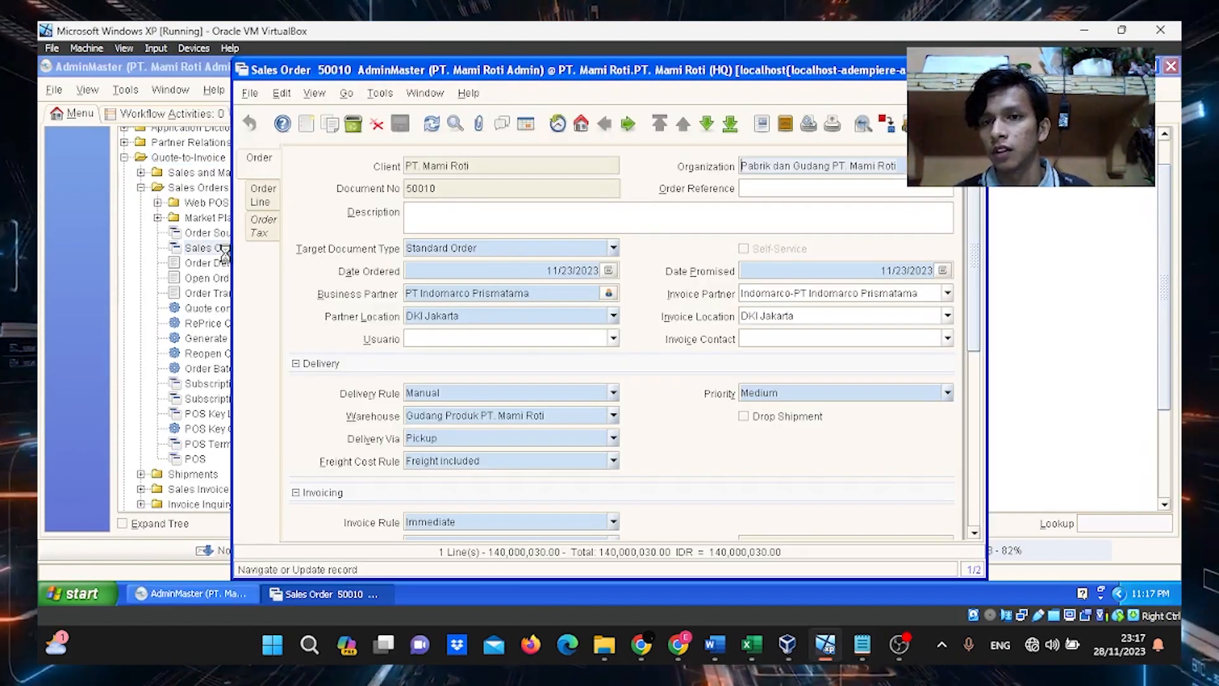
pyautogui.click(306, 123)
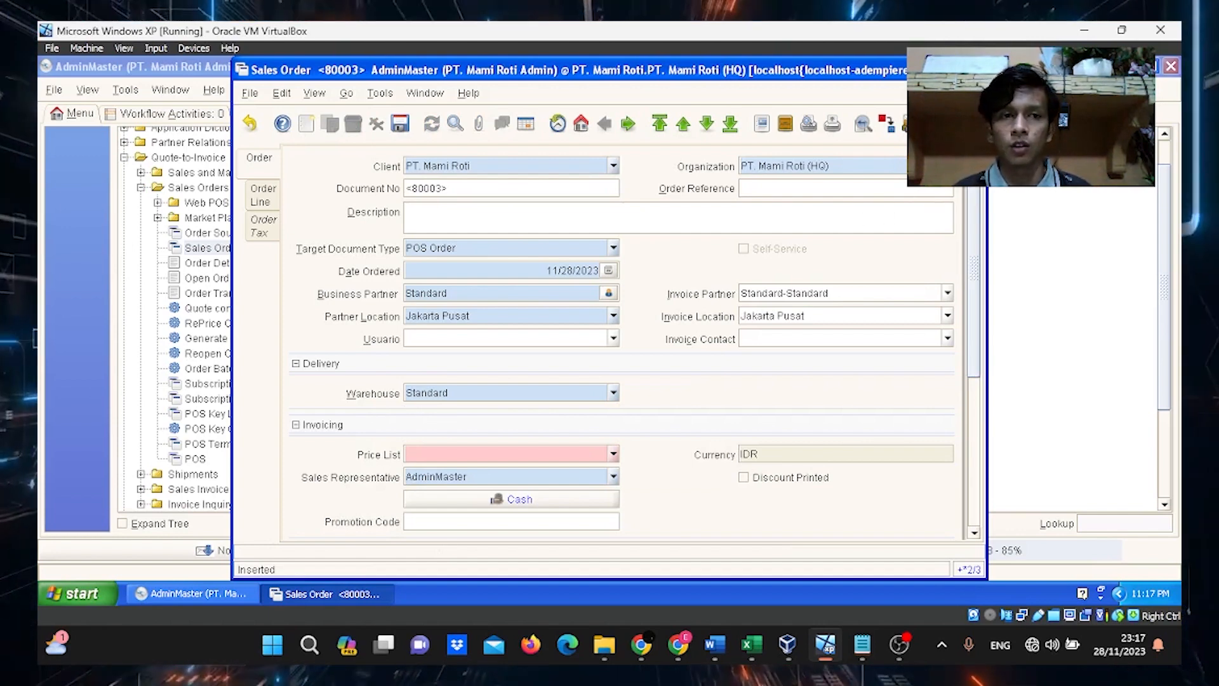
pyautogui.click(946, 166)
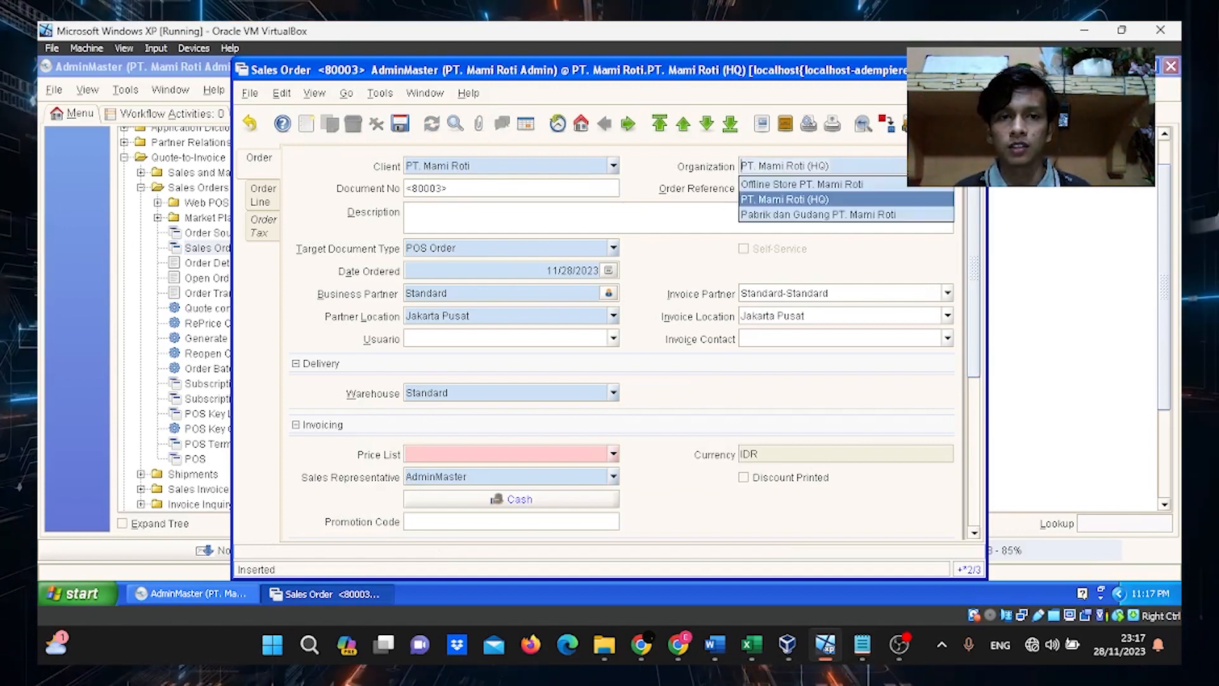
pyautogui.click(902, 216)
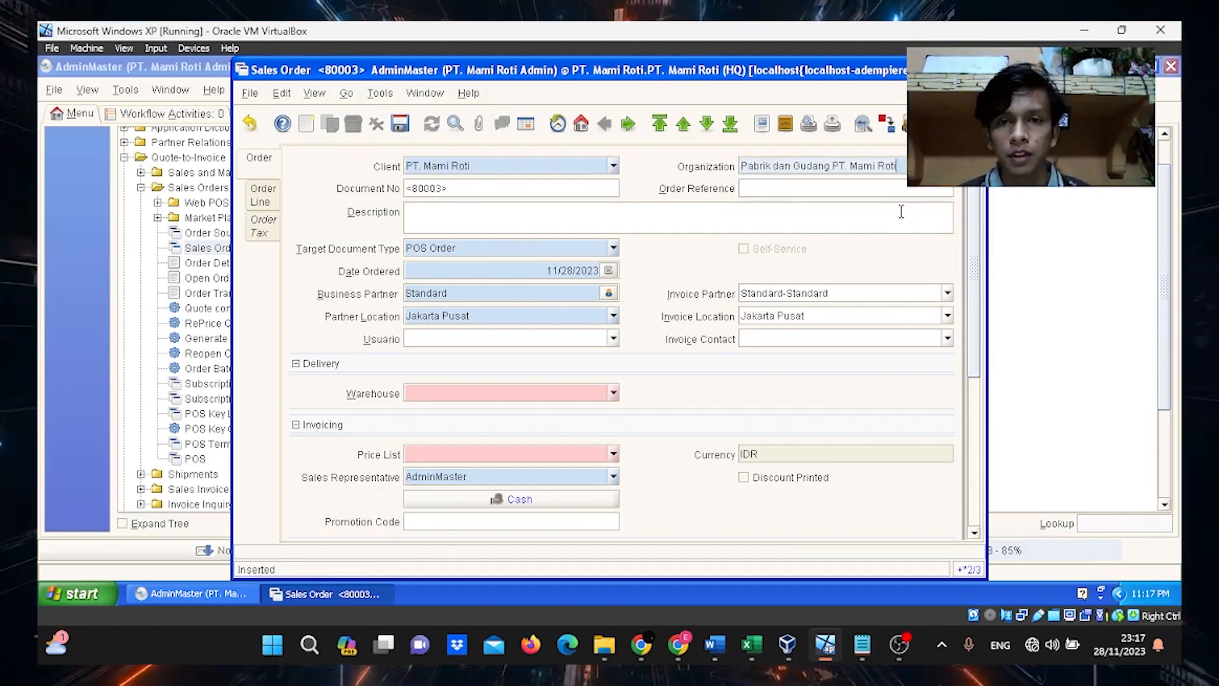
pyautogui.click(612, 247)
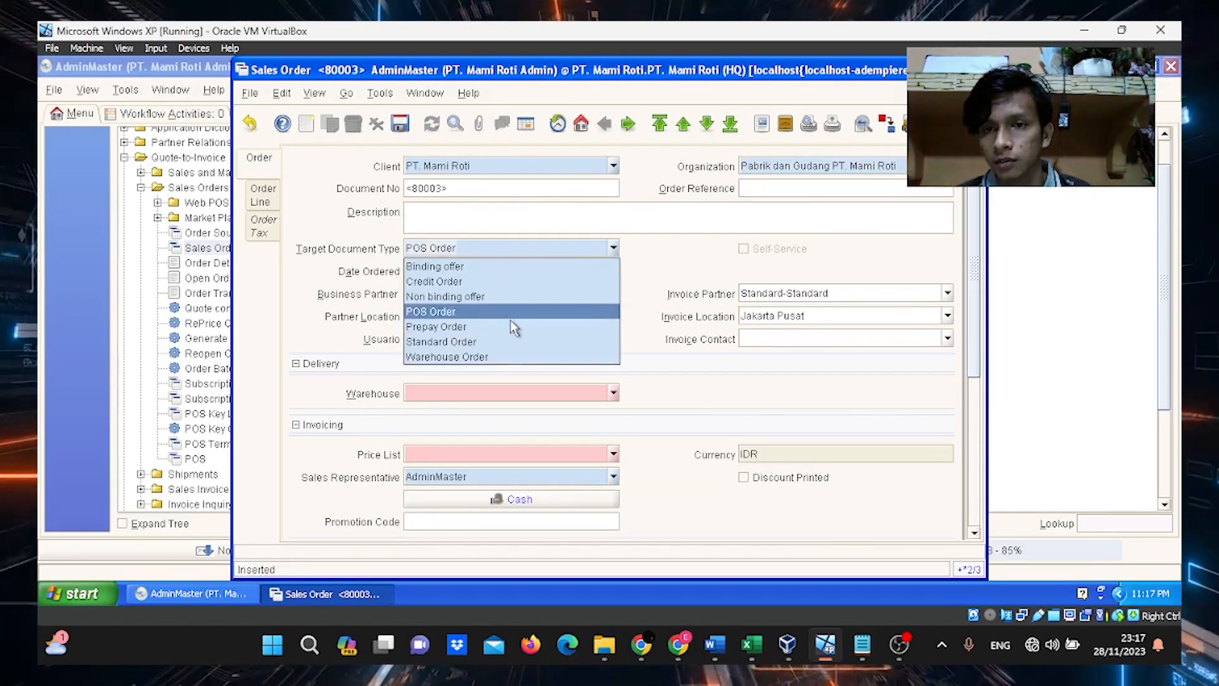
pyautogui.click(497, 341)
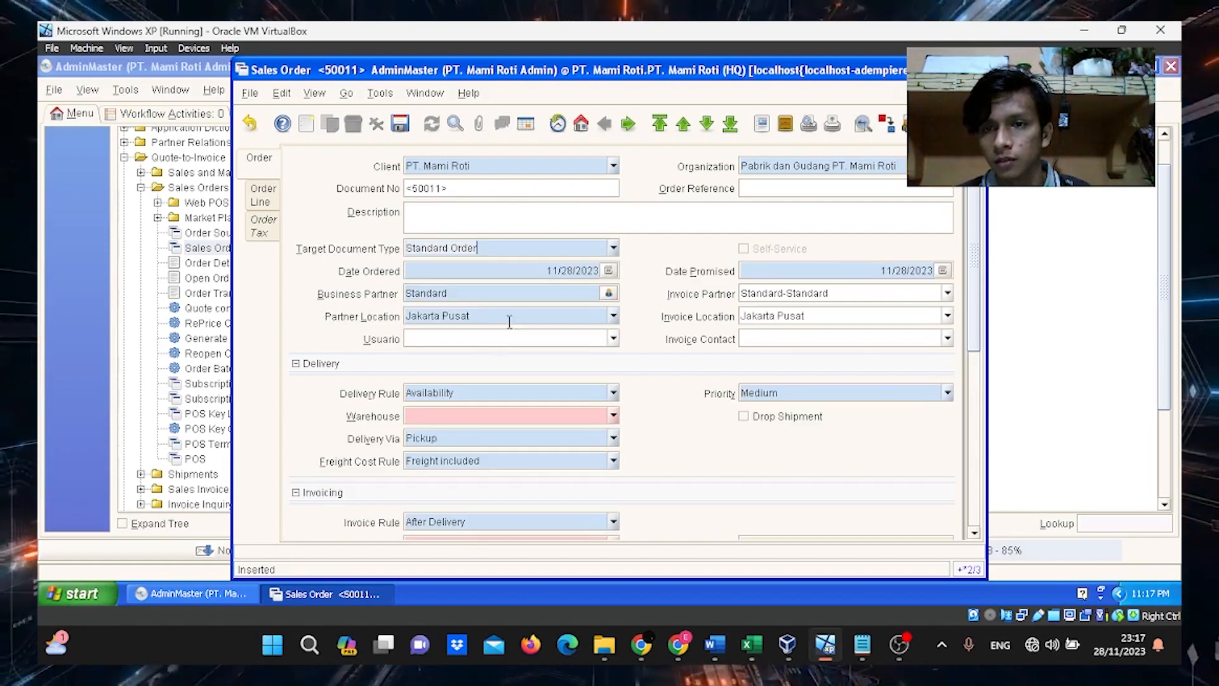
# Set the order's business partner to PT Indomarco Prismatama, found by searching all partners without a name filter
pyautogui.click(608, 291)
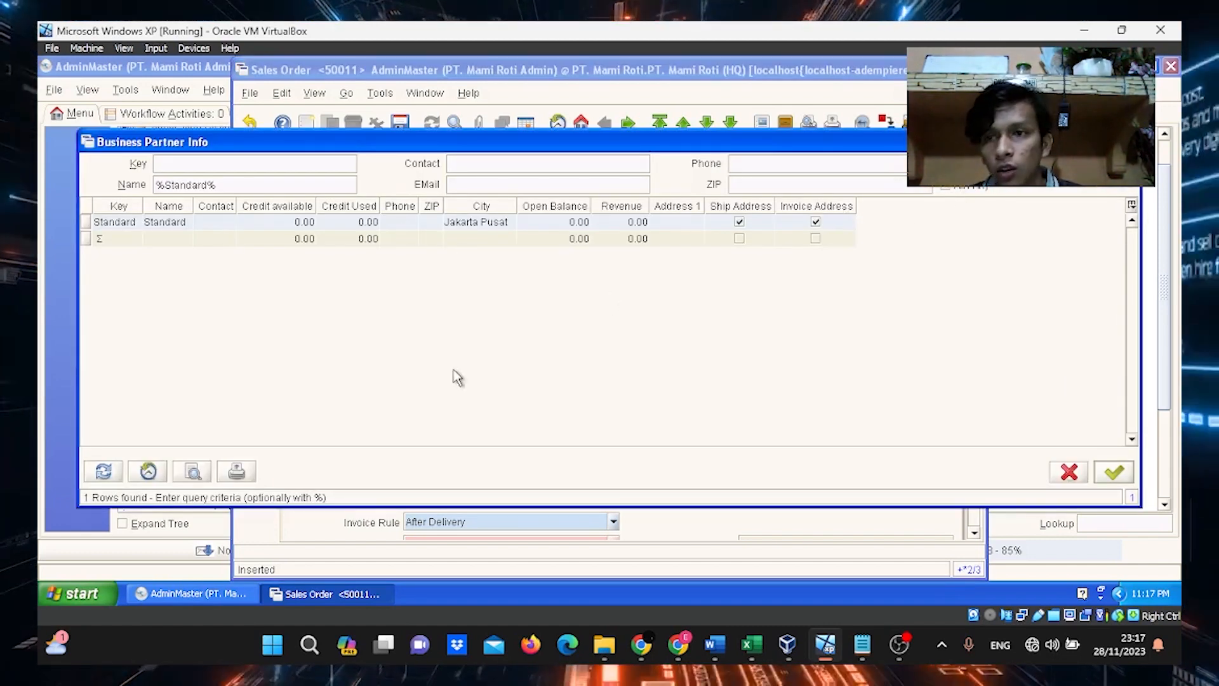
pyautogui.click(235, 184)
pyautogui.press('BackSpace')
pyautogui.press('BackSpace')
pyautogui.press('BackSpace')
pyautogui.press('BackSpace')
pyautogui.press('BackSpace')
pyautogui.press('BackSpace')
pyautogui.press('BackSpace')
pyautogui.press('BackSpace')
pyautogui.press('BackSpace')
pyautogui.press('BackSpace')
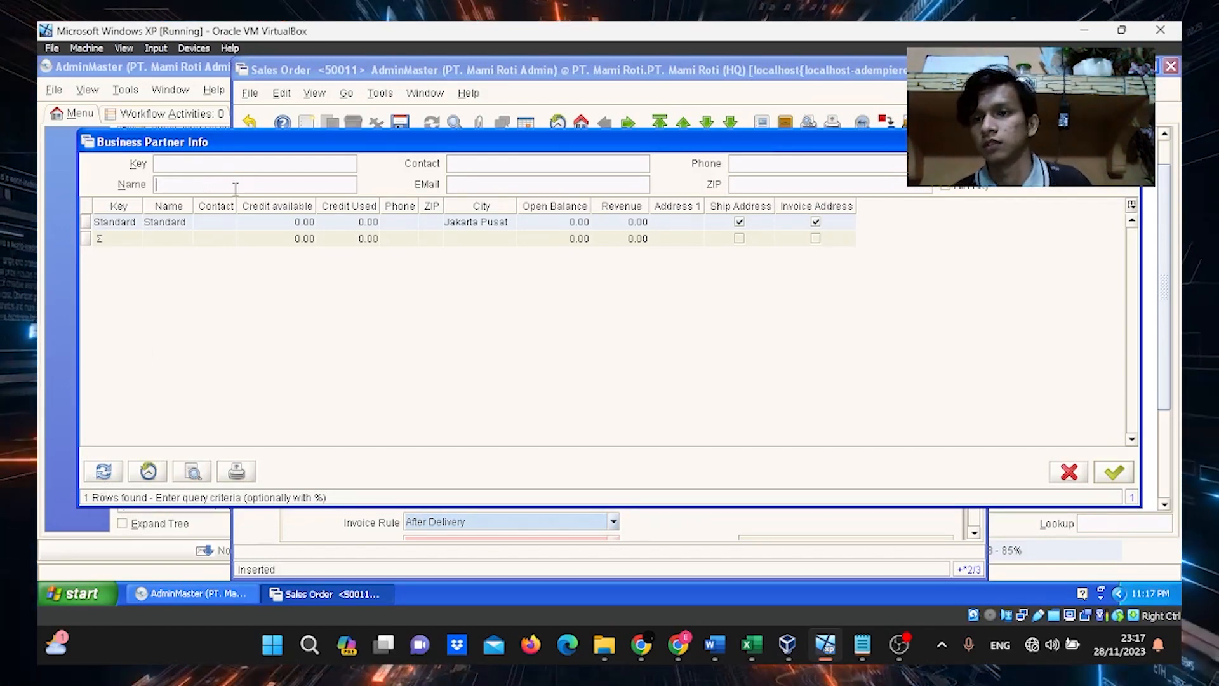
pyautogui.click(106, 472)
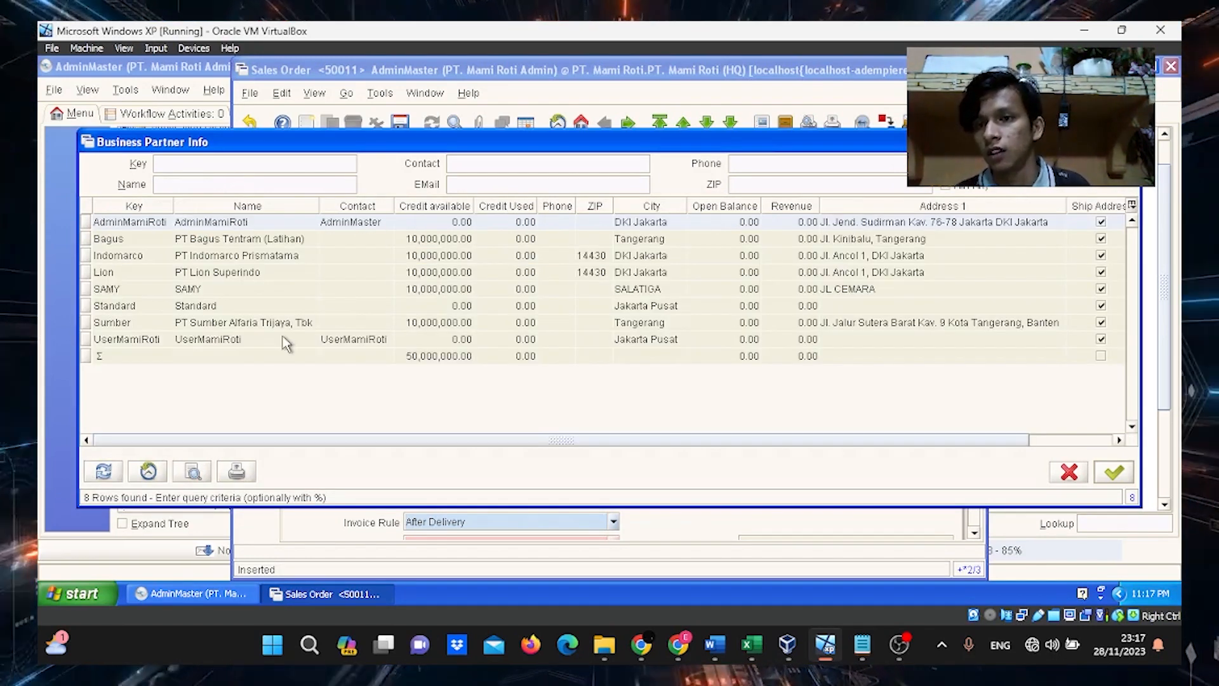
pyautogui.click(198, 260)
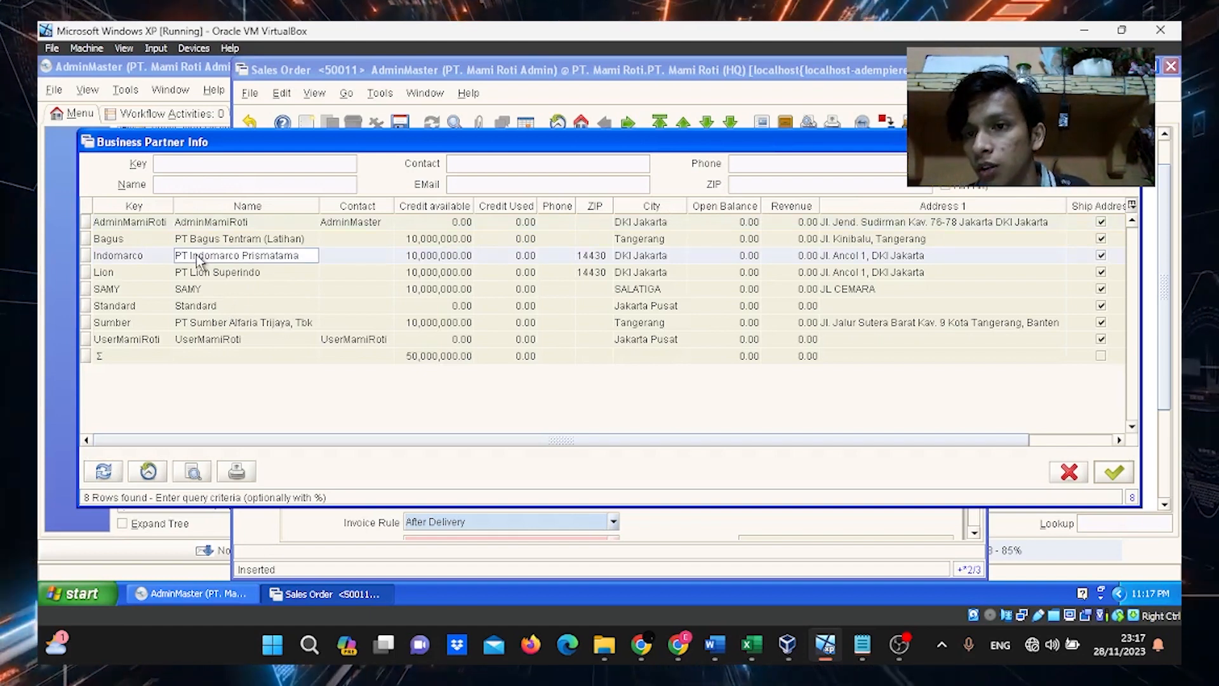
pyautogui.click(1108, 473)
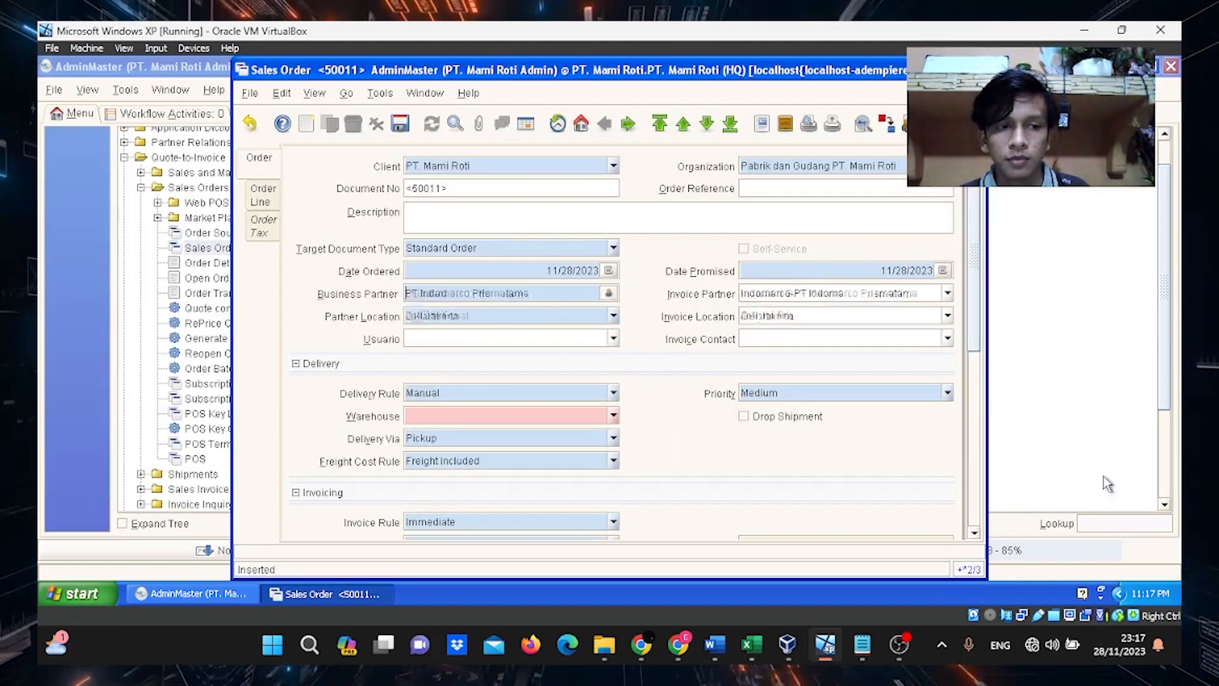
# Set the order's warehouse to Gudang Produk PT. Mami Roti and its delivery rule to After Receipt
pyautogui.scroll(-3, 676, 362)
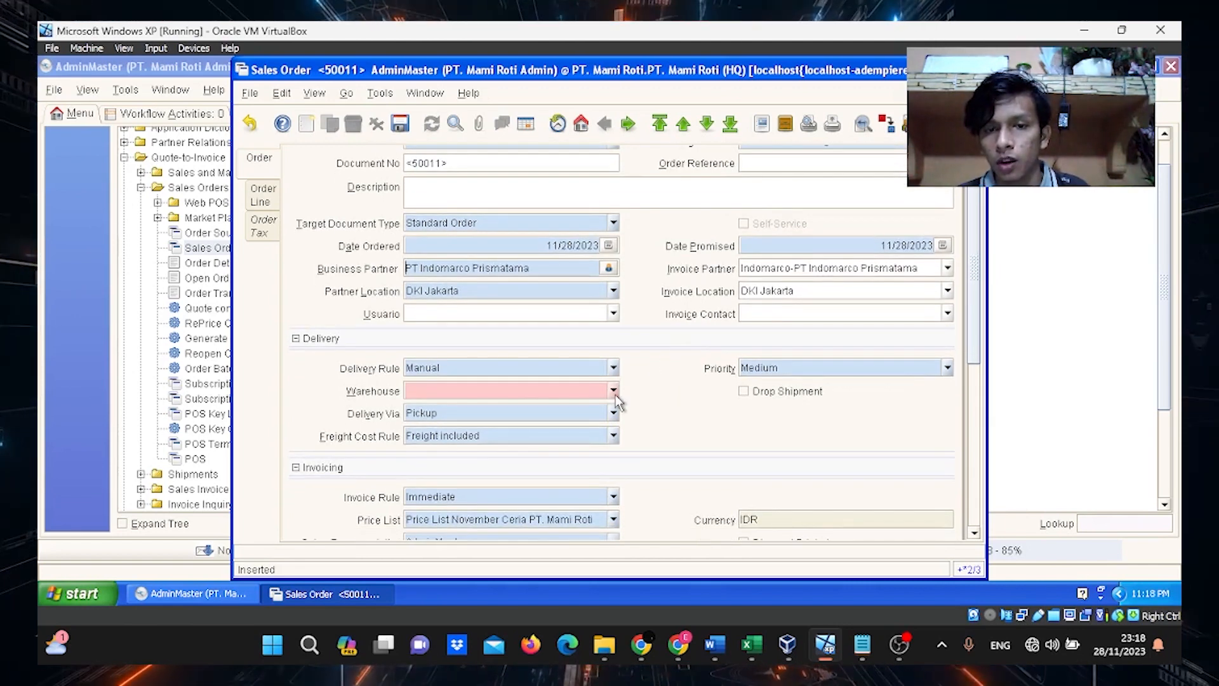
pyautogui.click(615, 391)
pyautogui.click(578, 406)
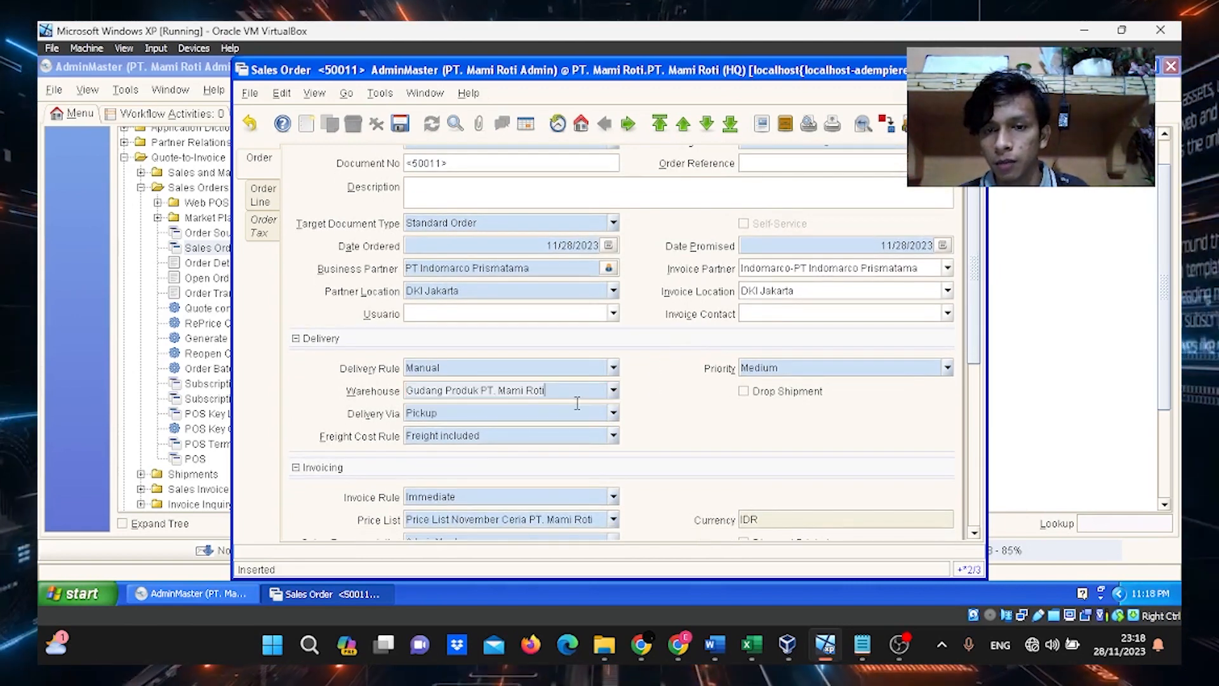
pyautogui.click(616, 368)
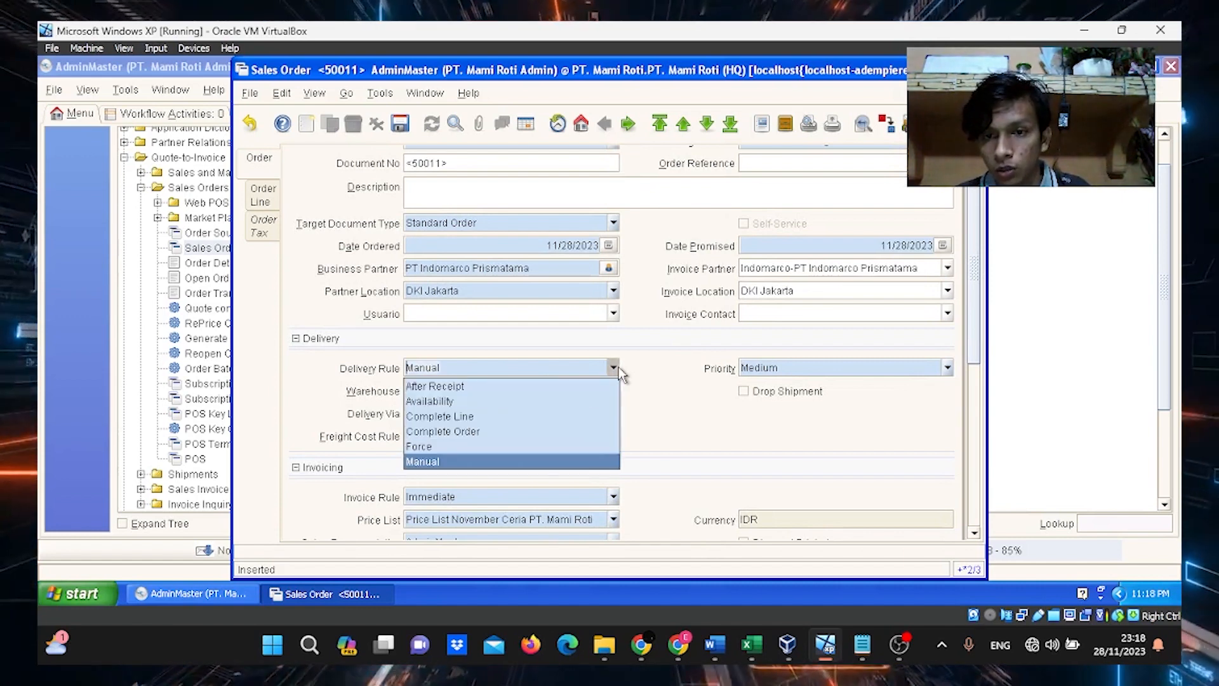
pyautogui.click(574, 384)
# Set the invoice rule to After Delivery, review the order header and save it
pyautogui.scroll(-2, 658, 400)
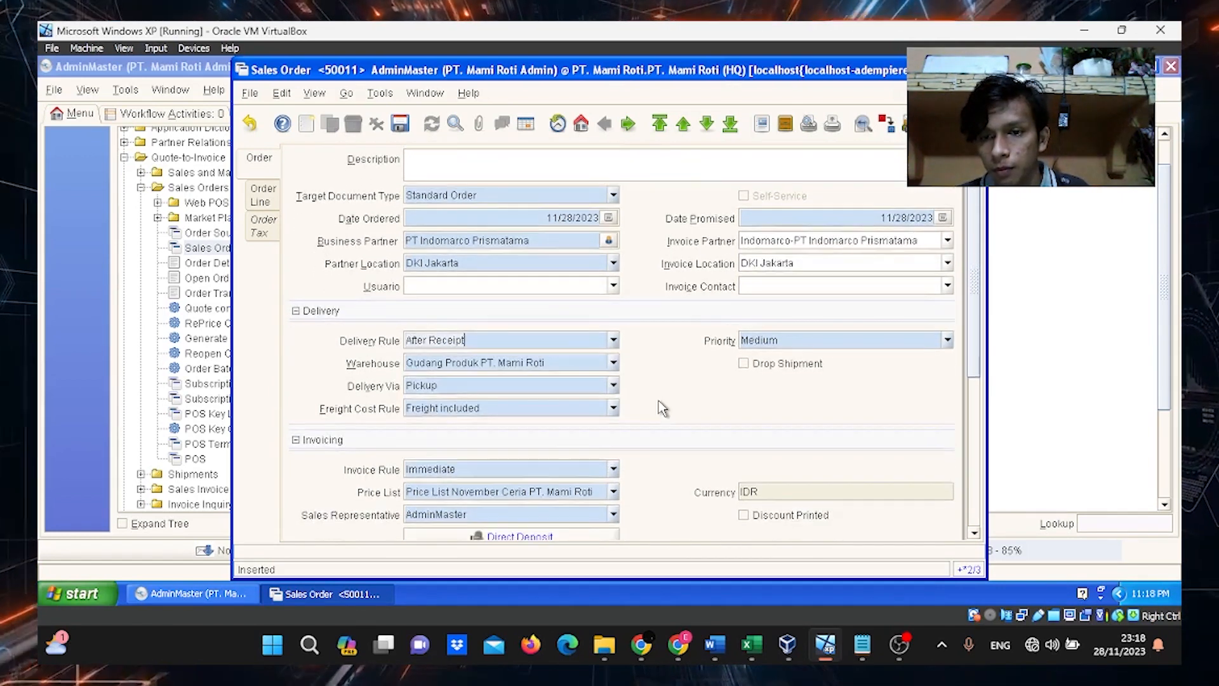
pyautogui.scroll(-1, 658, 400)
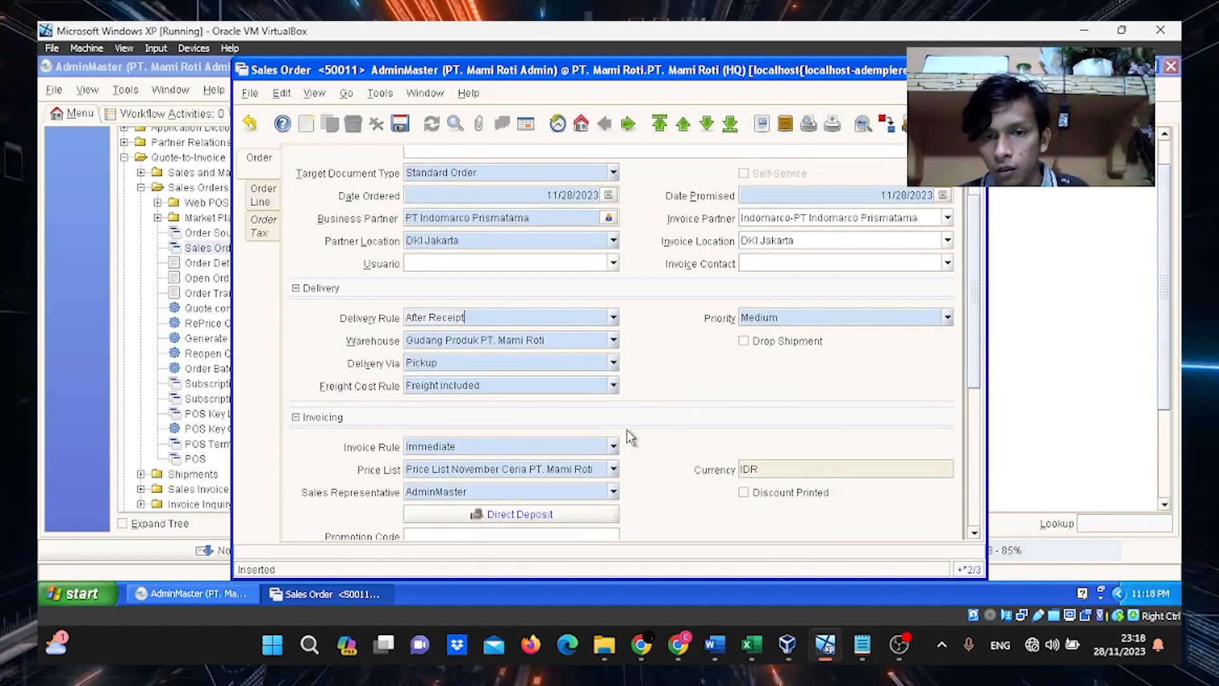
pyautogui.click(613, 447)
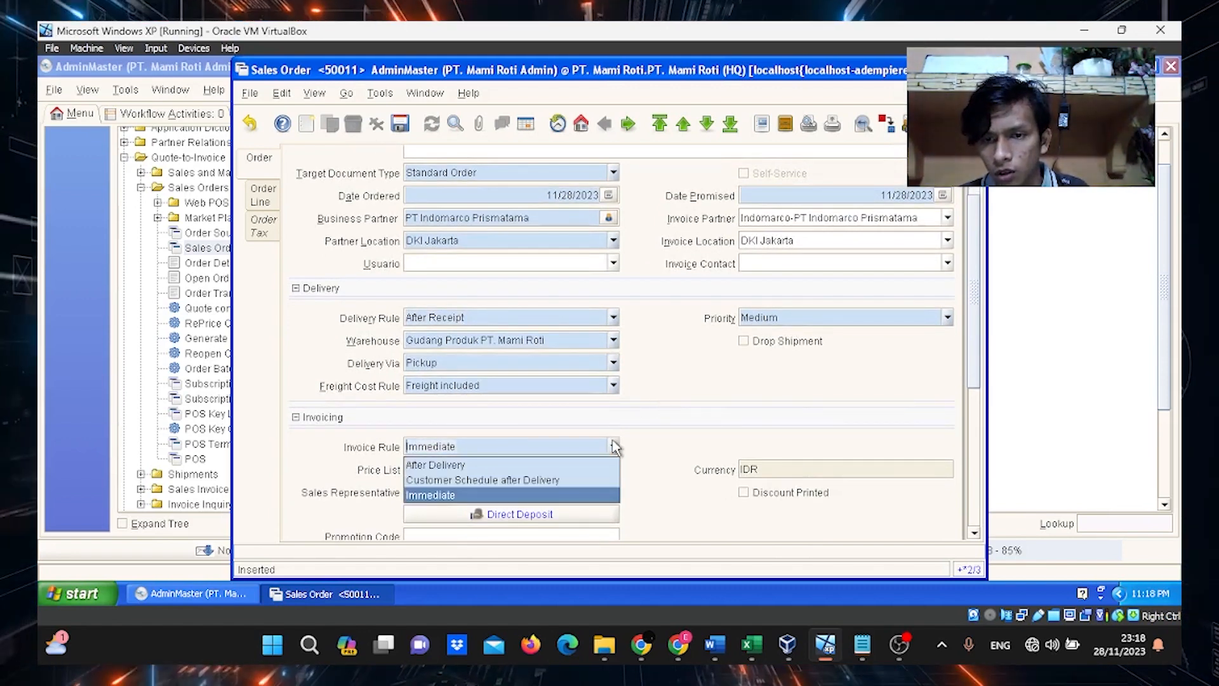
pyautogui.click(564, 465)
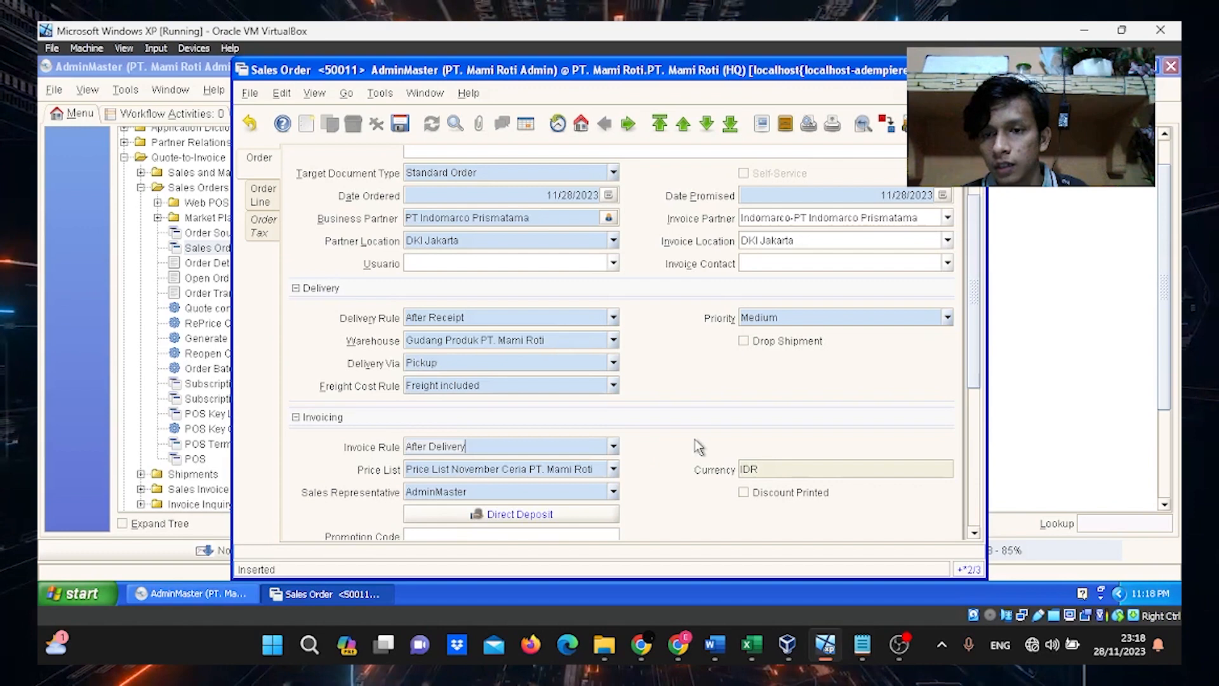
pyautogui.scroll(-2, 695, 440)
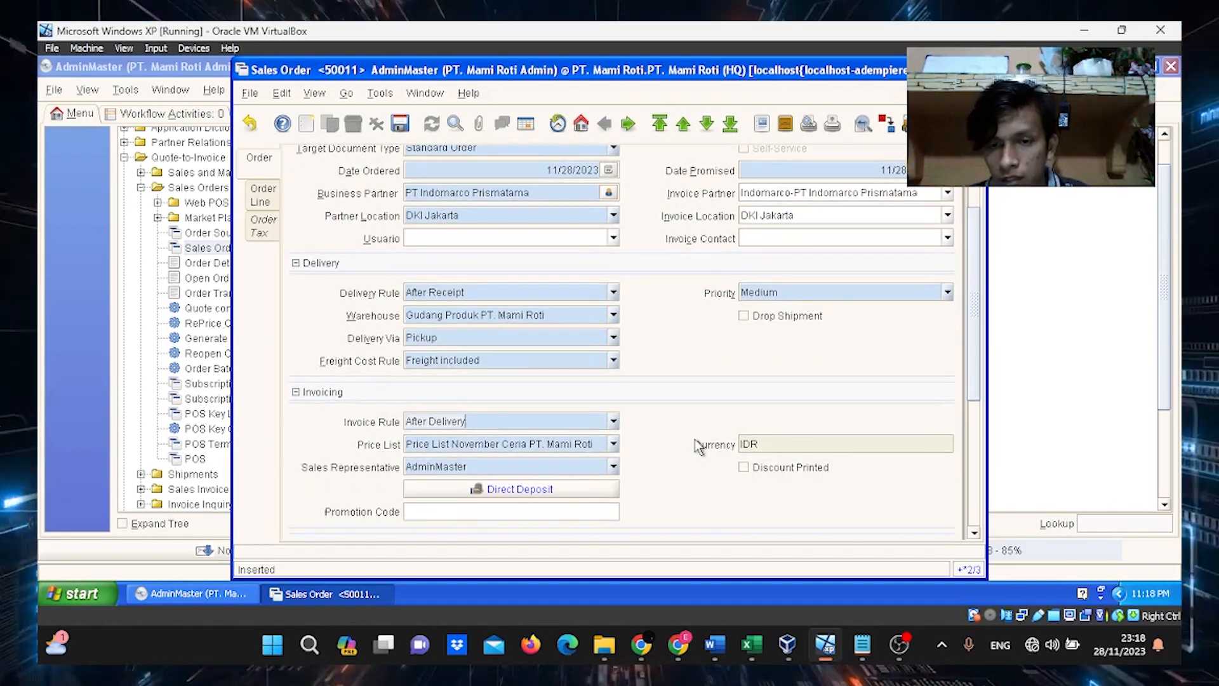
pyautogui.scroll(1, 697, 446)
pyautogui.scroll(5, 696, 444)
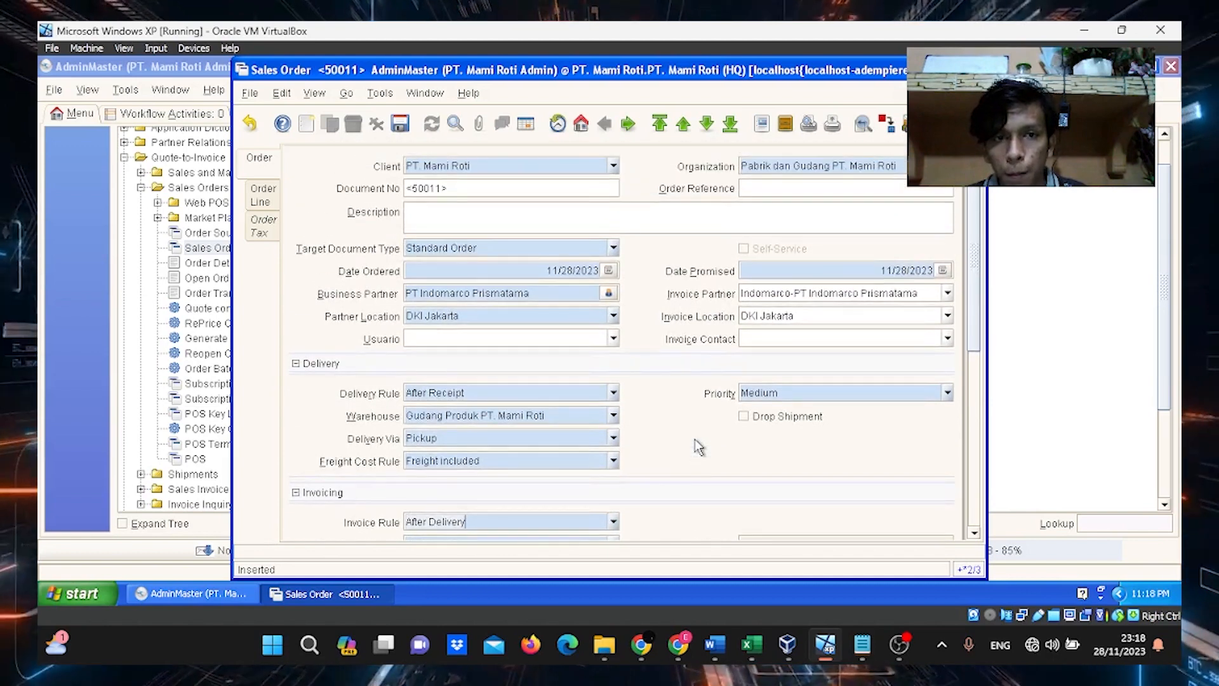
pyautogui.click(398, 126)
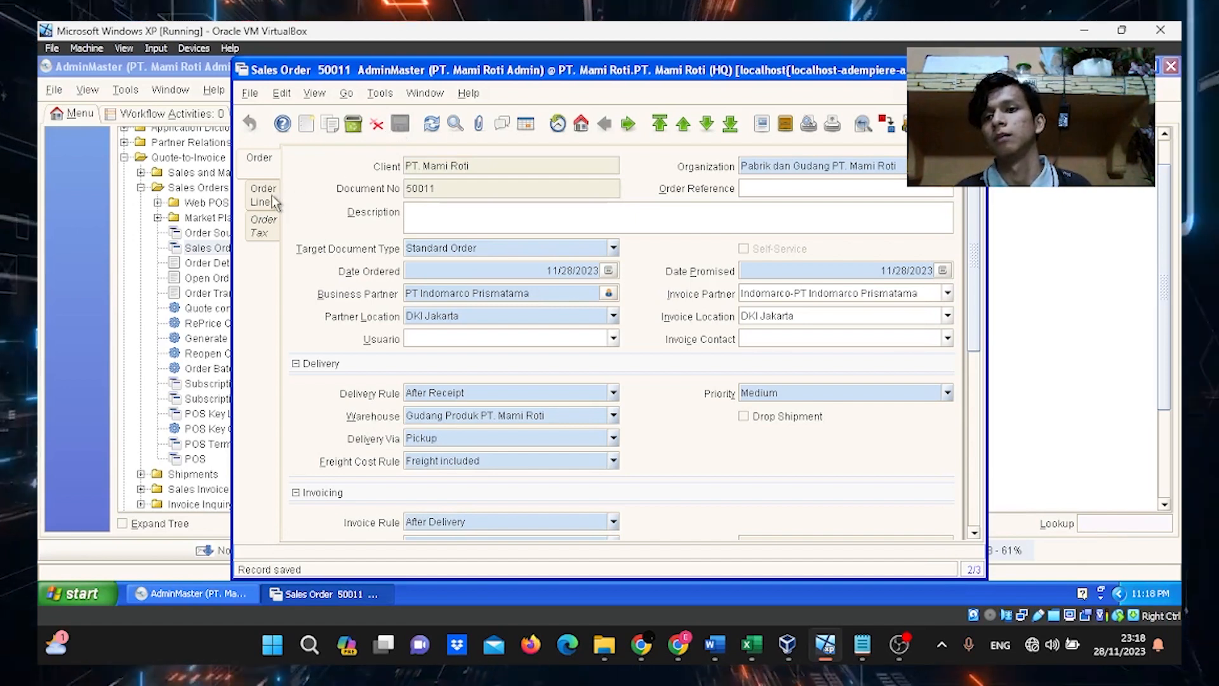
# Add an order line to the sales order for the product Roti Isi Srikaya, found by searching all products without a filter
pyautogui.click(257, 201)
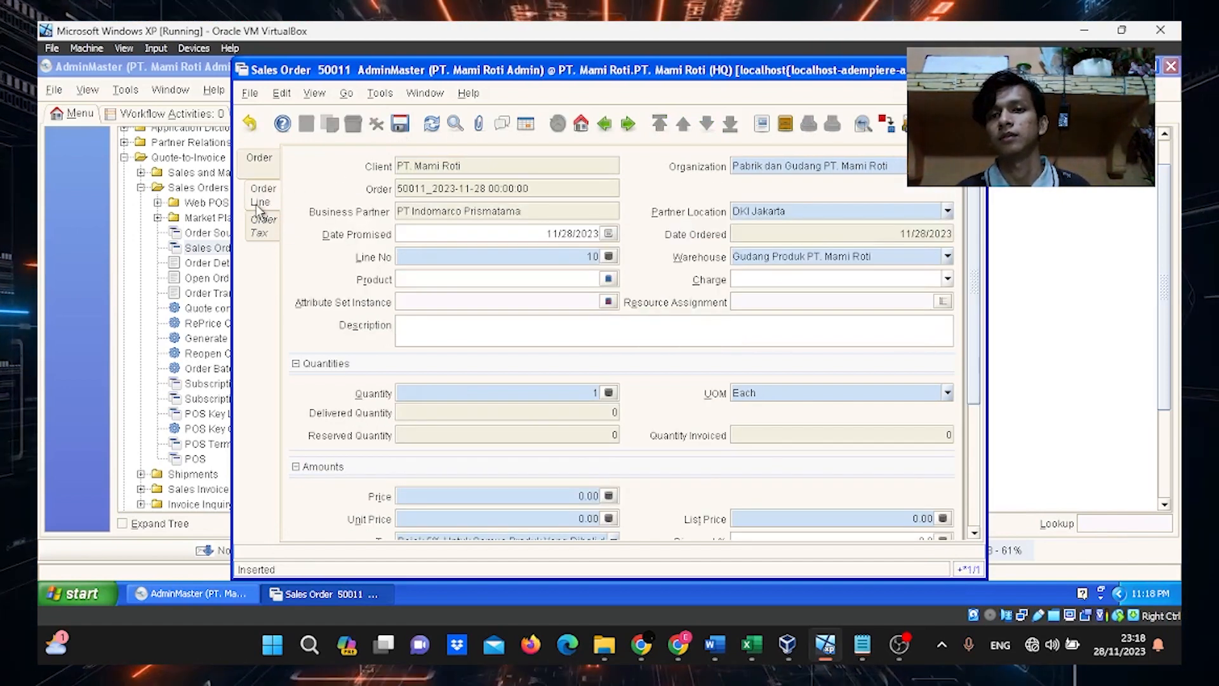
pyautogui.click(608, 280)
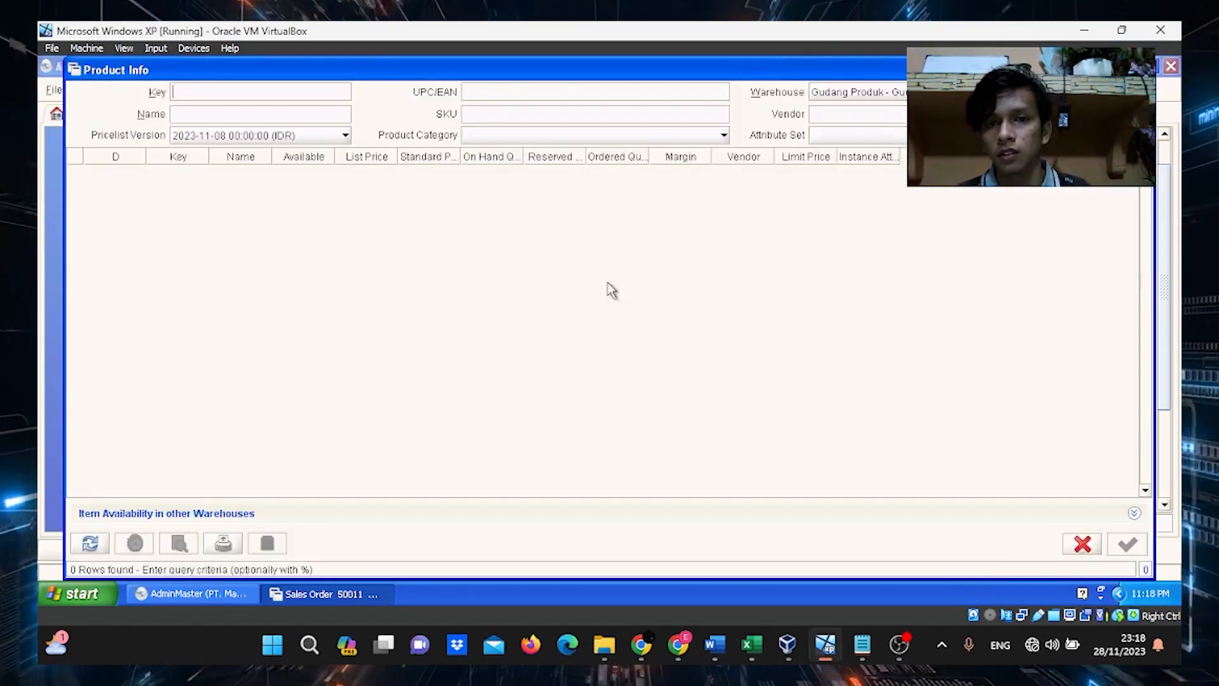
pyautogui.click(97, 547)
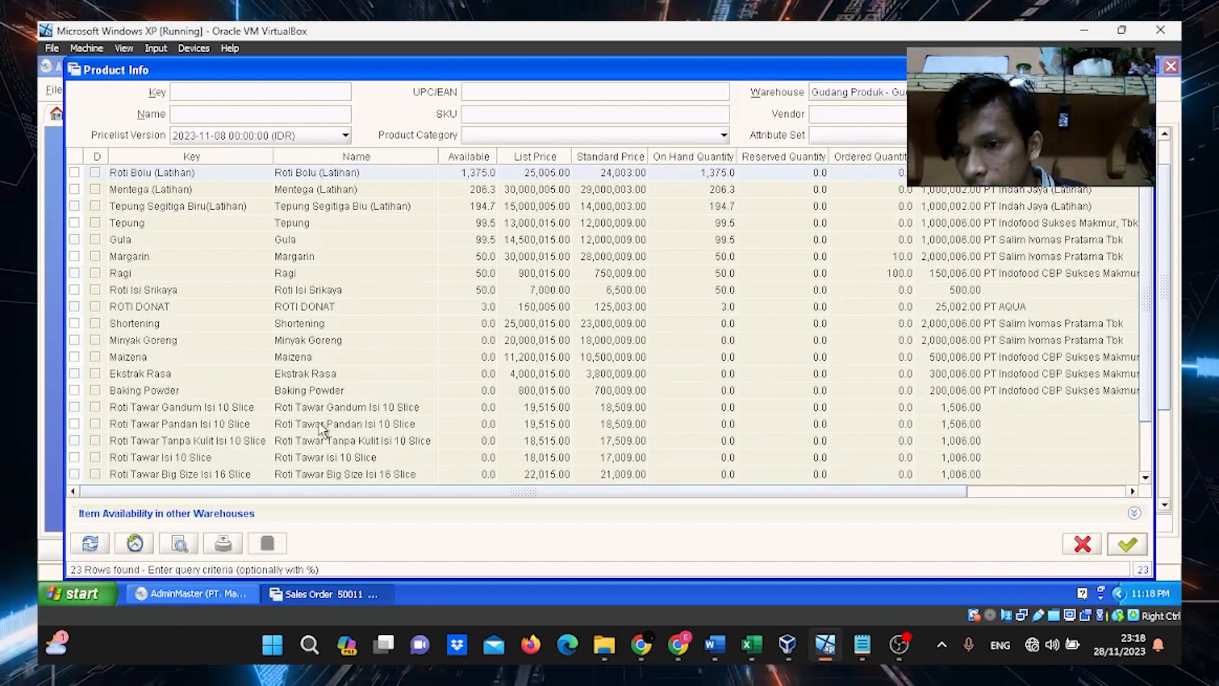
pyautogui.scroll(-2, 318, 422)
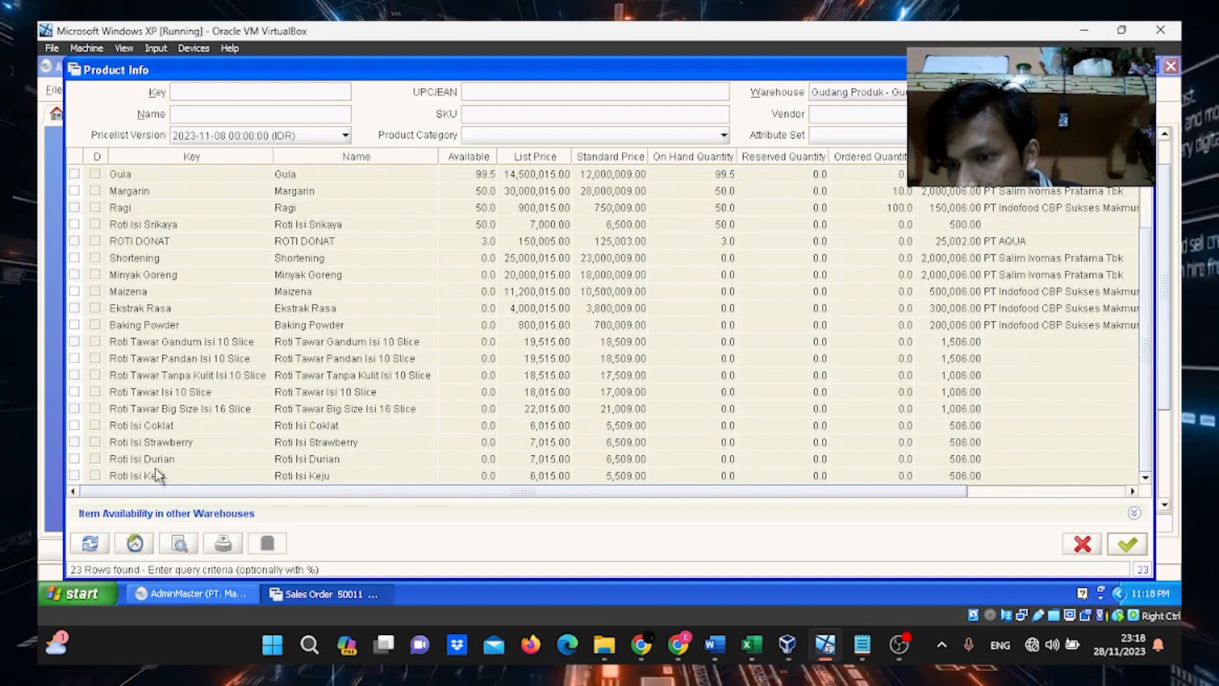
pyautogui.scroll(2, 314, 388)
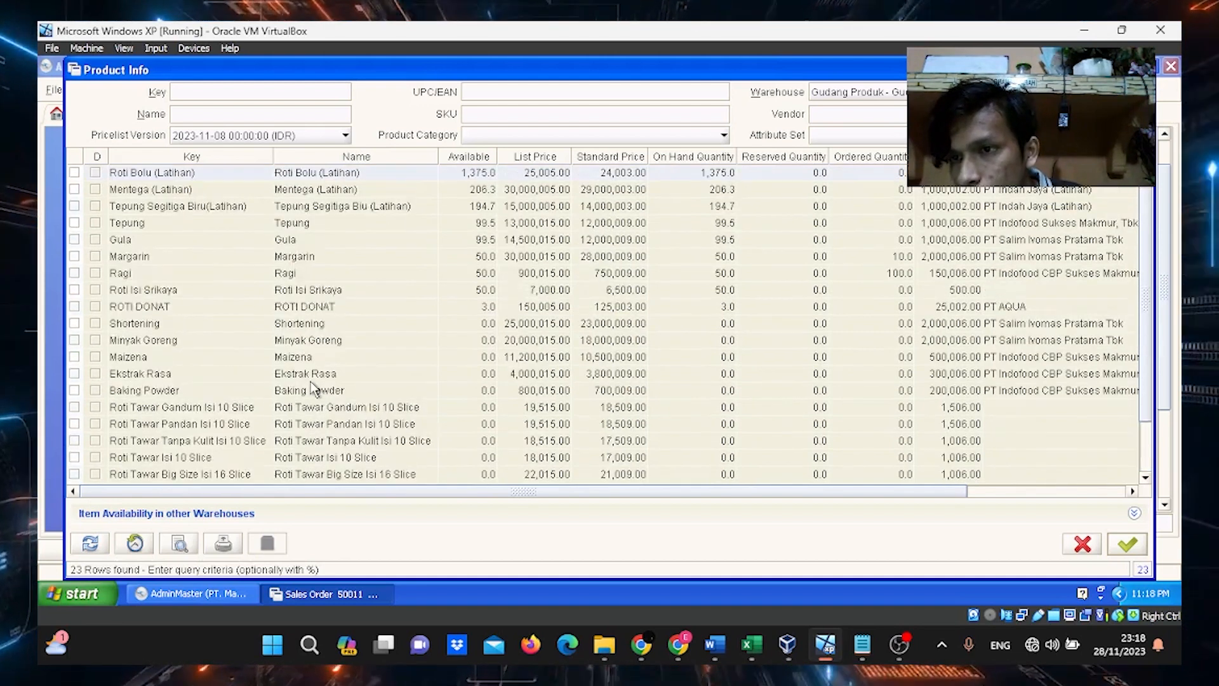
pyautogui.click(188, 291)
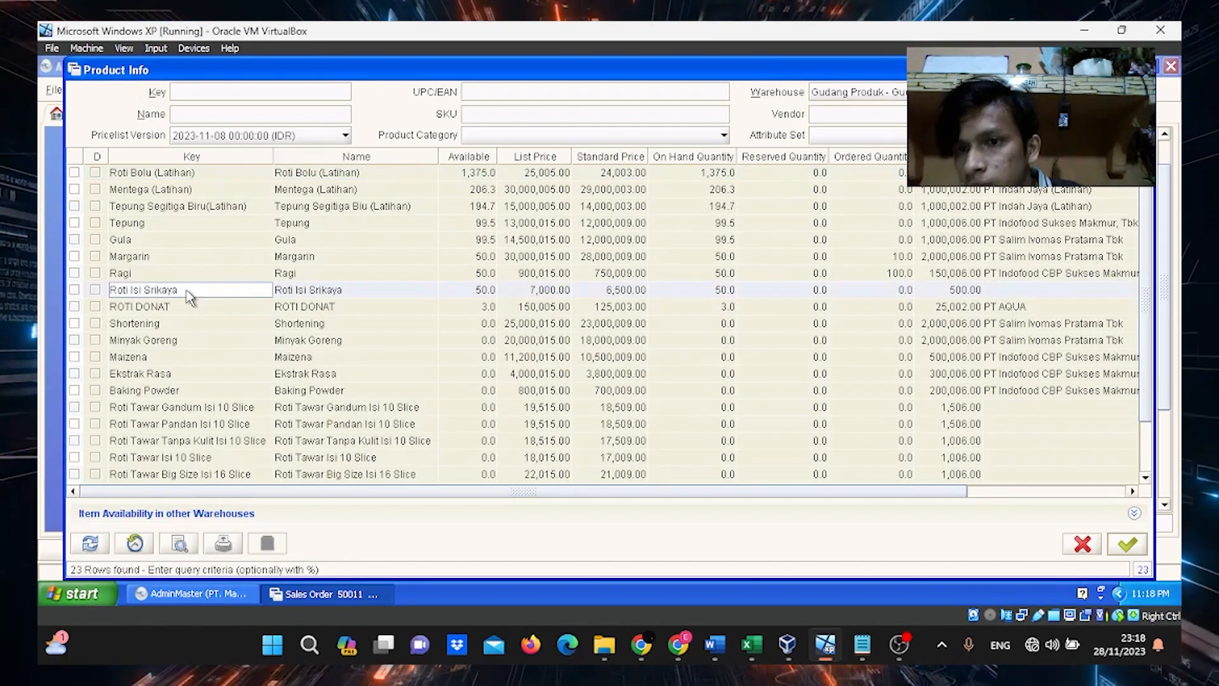
pyautogui.click(1124, 544)
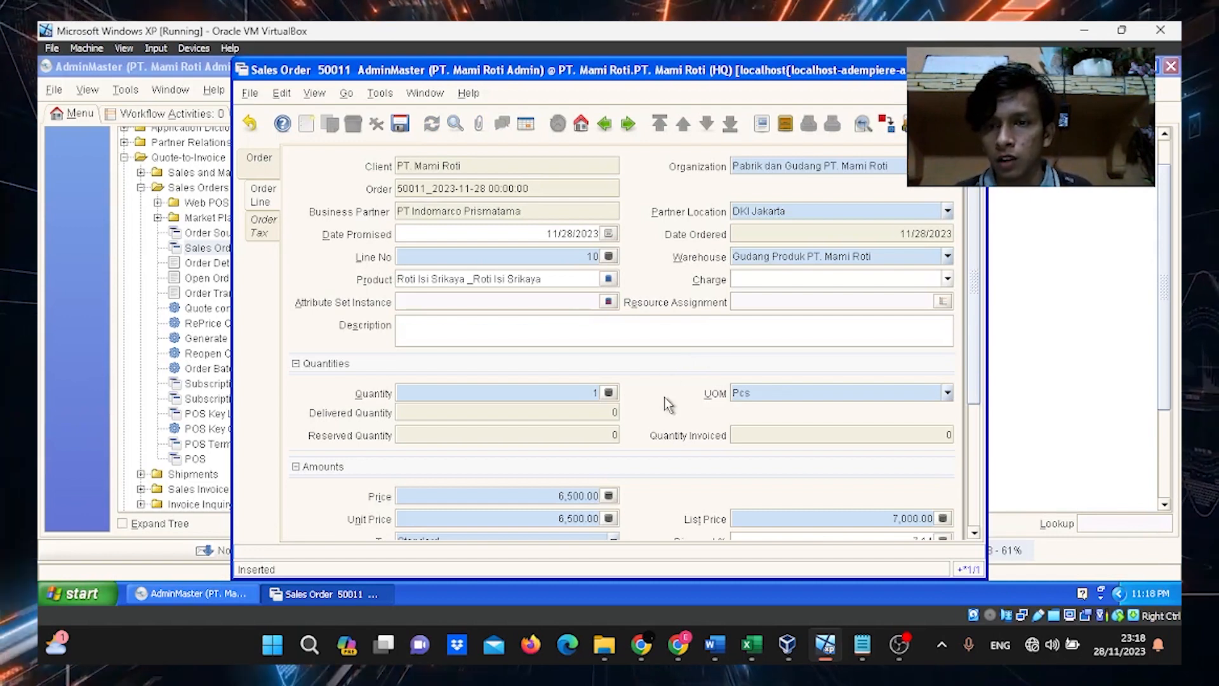
# Set the order line's quantity to 30 Pcs, review its amounts and save the line
pyautogui.click(610, 393)
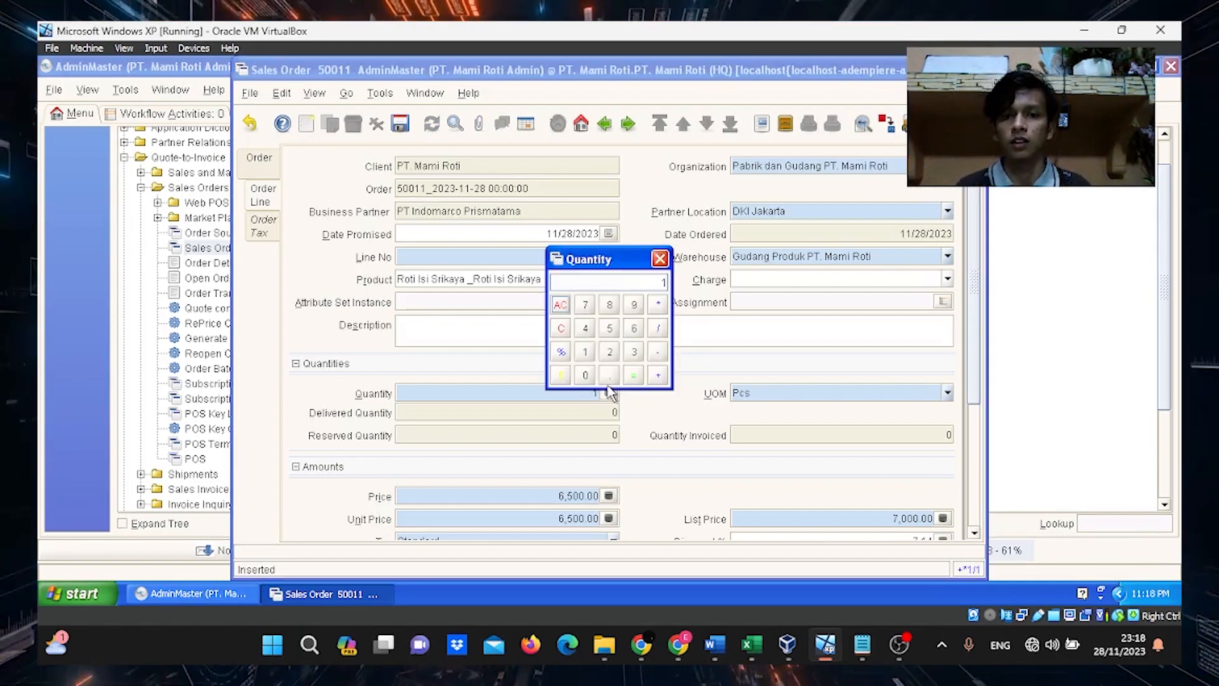
pyautogui.press('BackSpace')
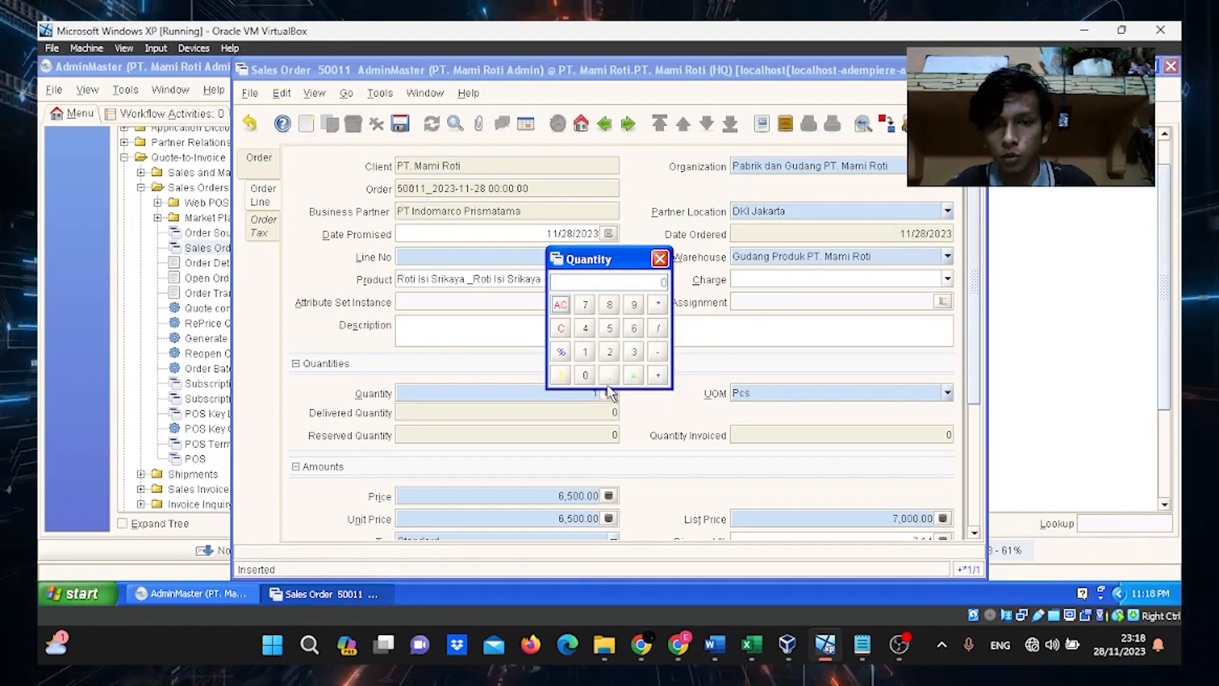
pyautogui.press('Return')
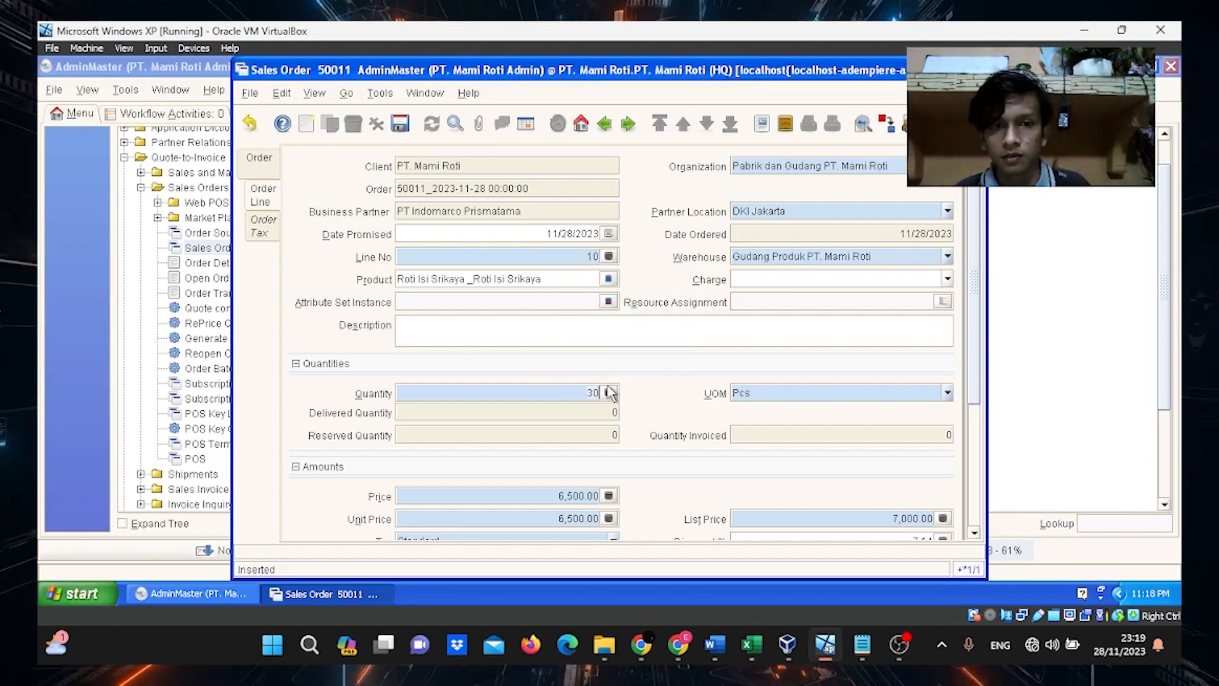
pyautogui.moveTo(975, 361); pyautogui.dragTo(973, 490)
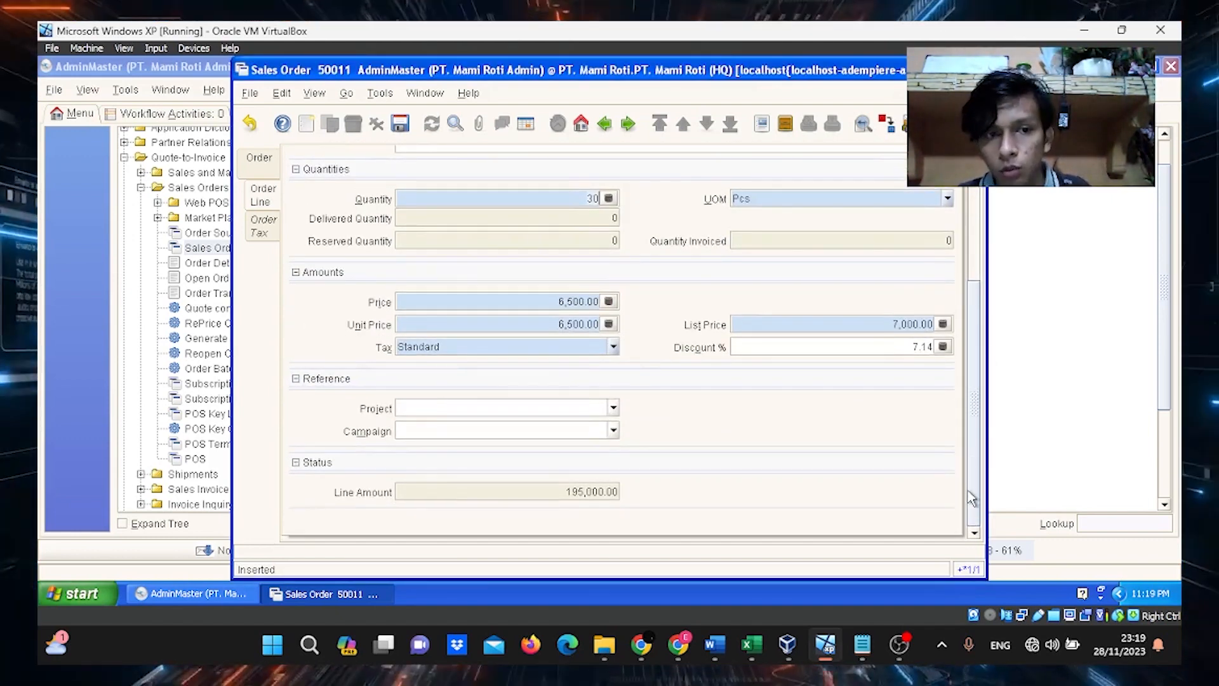
pyautogui.moveTo(971, 498); pyautogui.dragTo(984, 336)
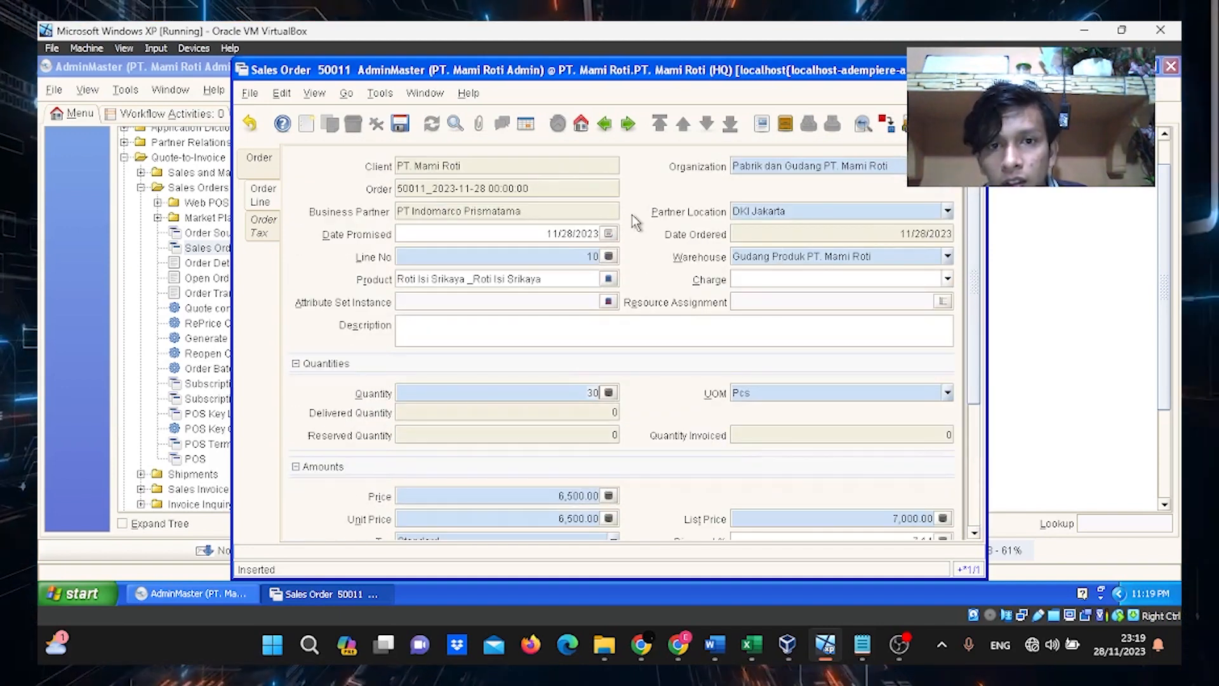
pyautogui.click(401, 125)
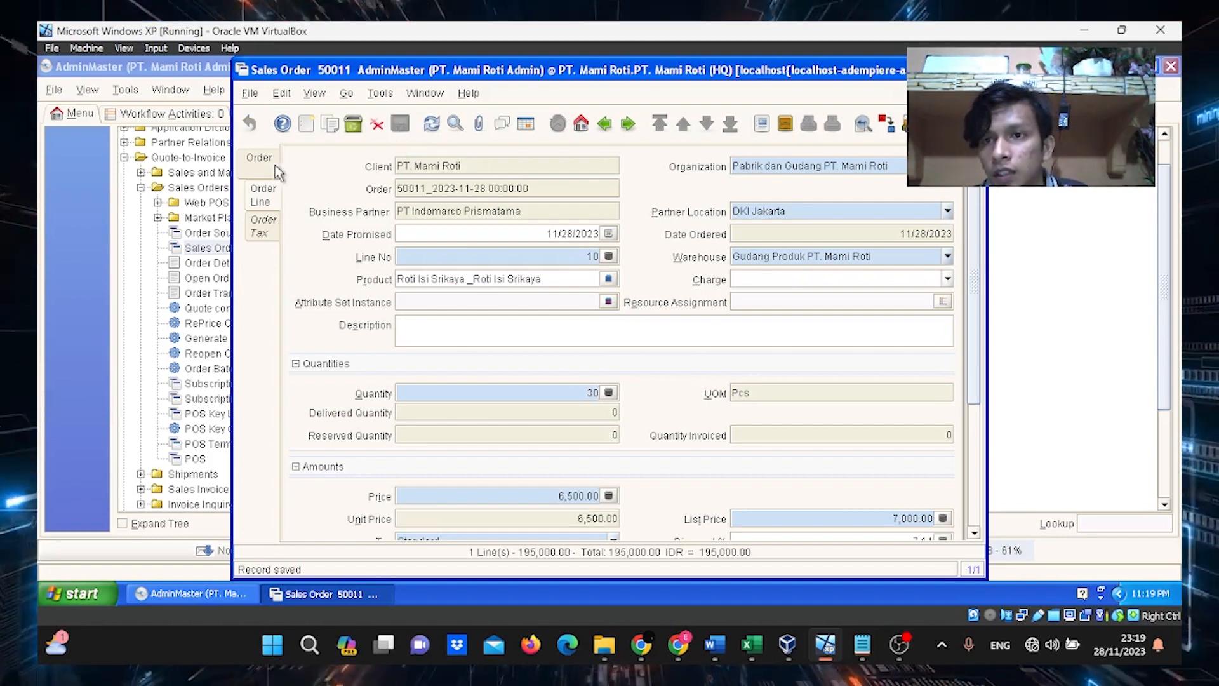
# Return to the sales order header and process the order with the document action Prepare
pyautogui.click(260, 158)
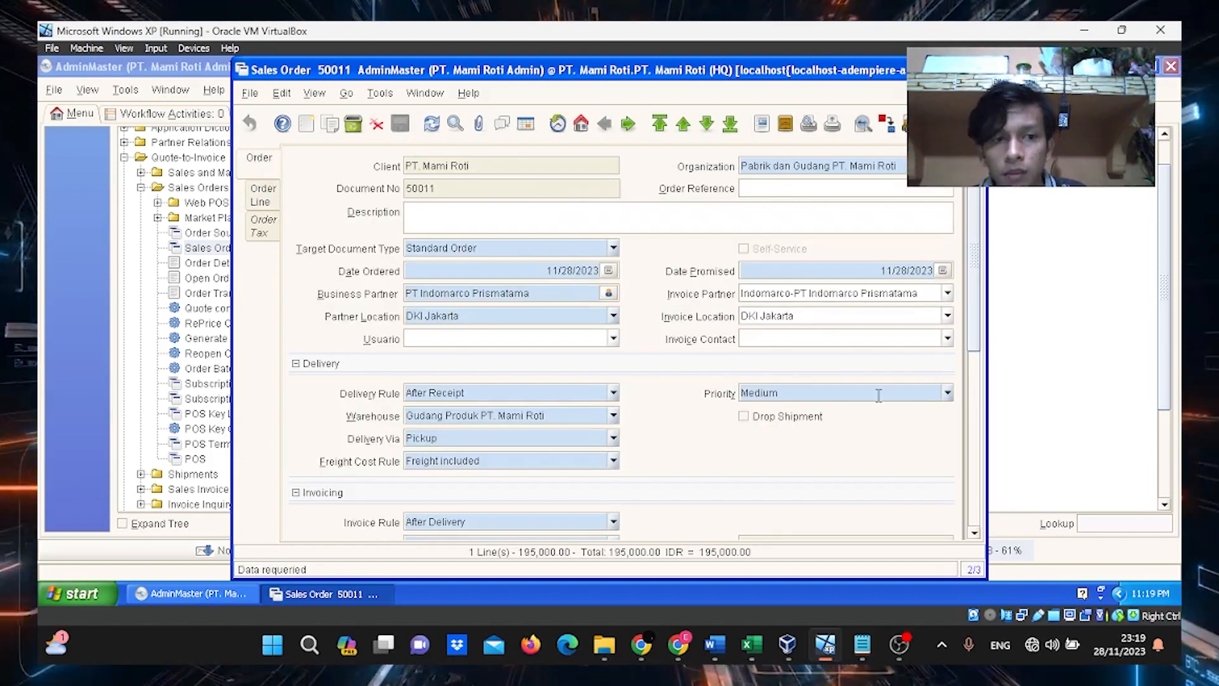
pyautogui.click(975, 447)
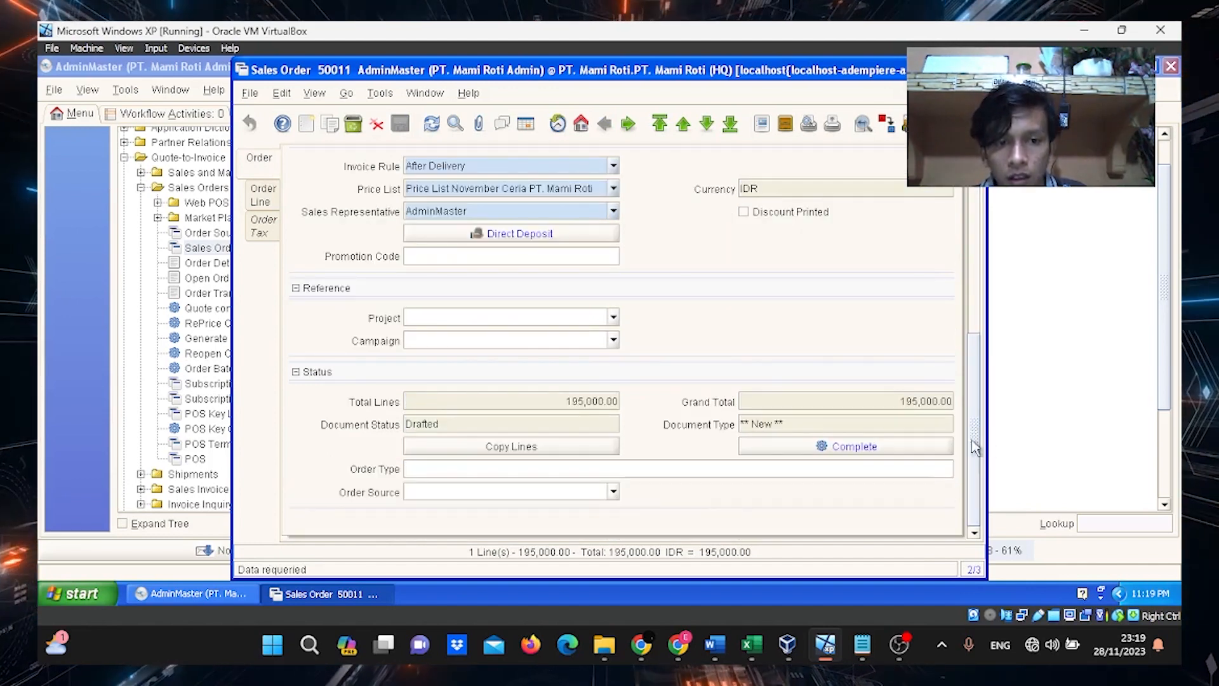
pyautogui.click(873, 444)
pyautogui.click(744, 296)
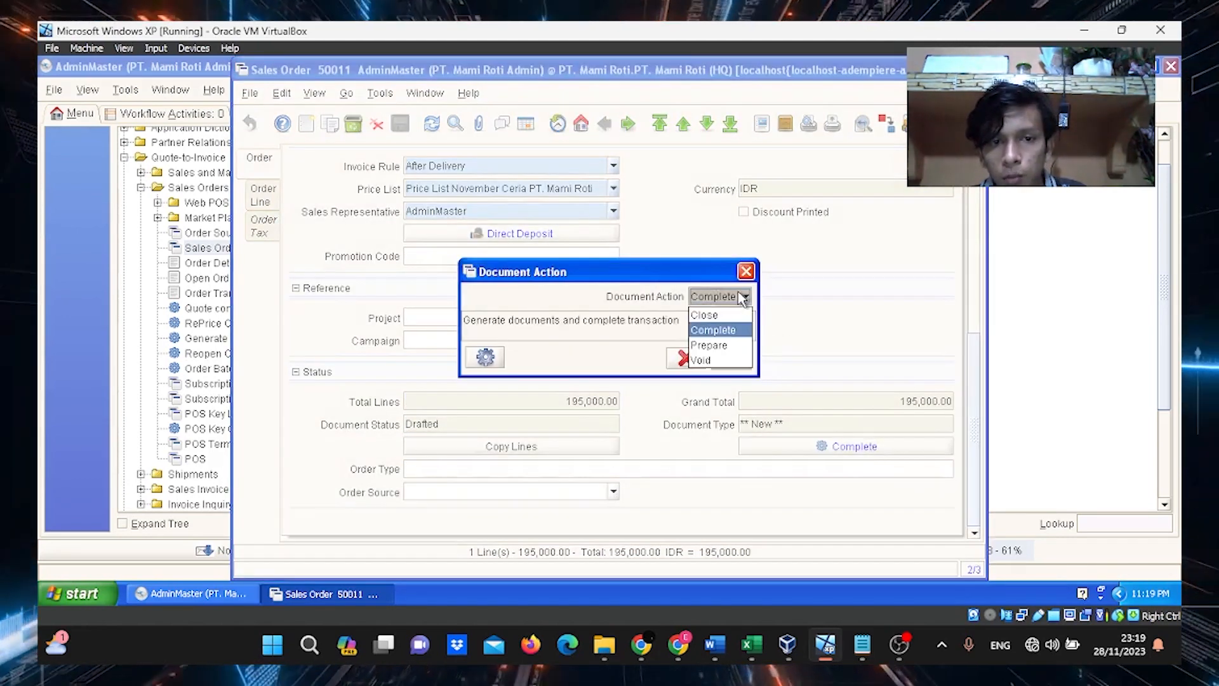
pyautogui.click(733, 346)
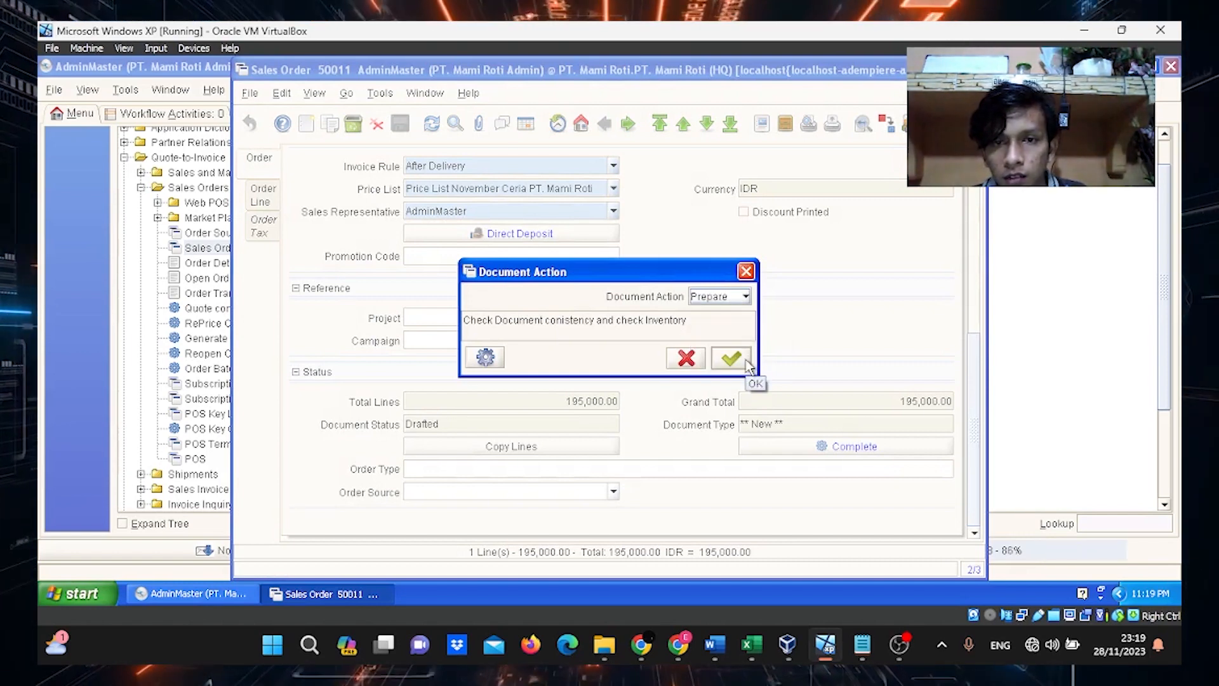
pyautogui.click(731, 359)
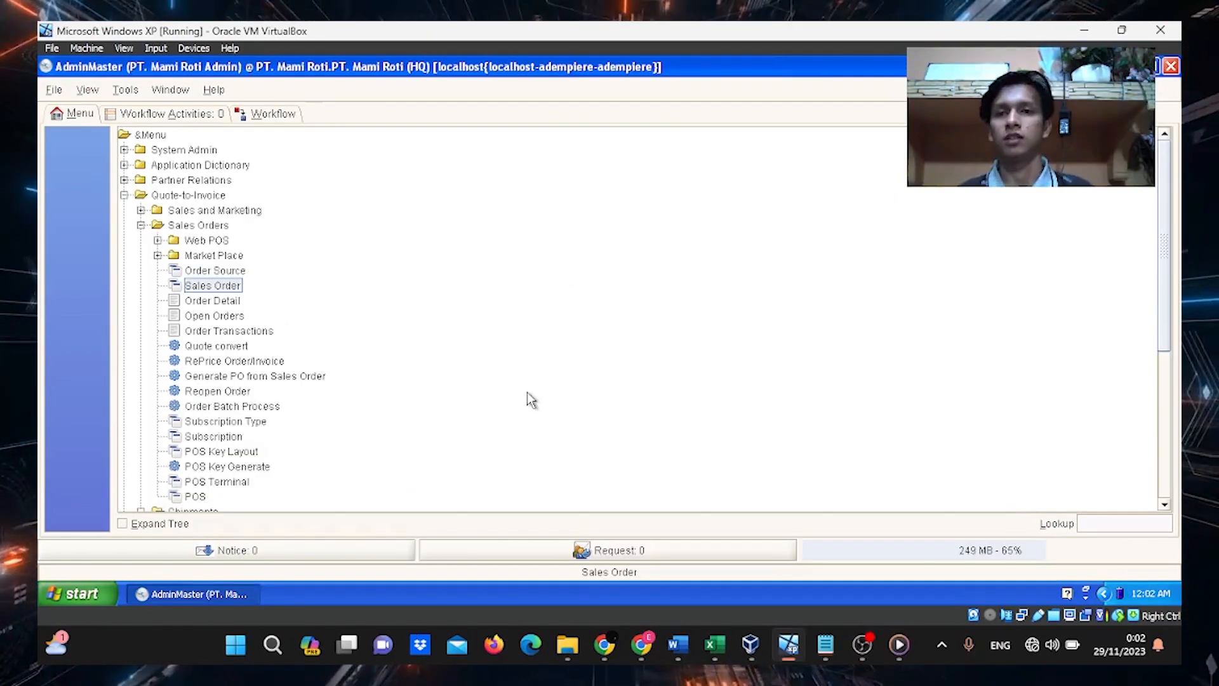
# Check product stock and reservations in Product Info for price list version 2023-11-08 and warehouse Gudang Produk, and close the product list
pyautogui.click(90, 99)
pyautogui.click(118, 113)
pyautogui.click(318, 135)
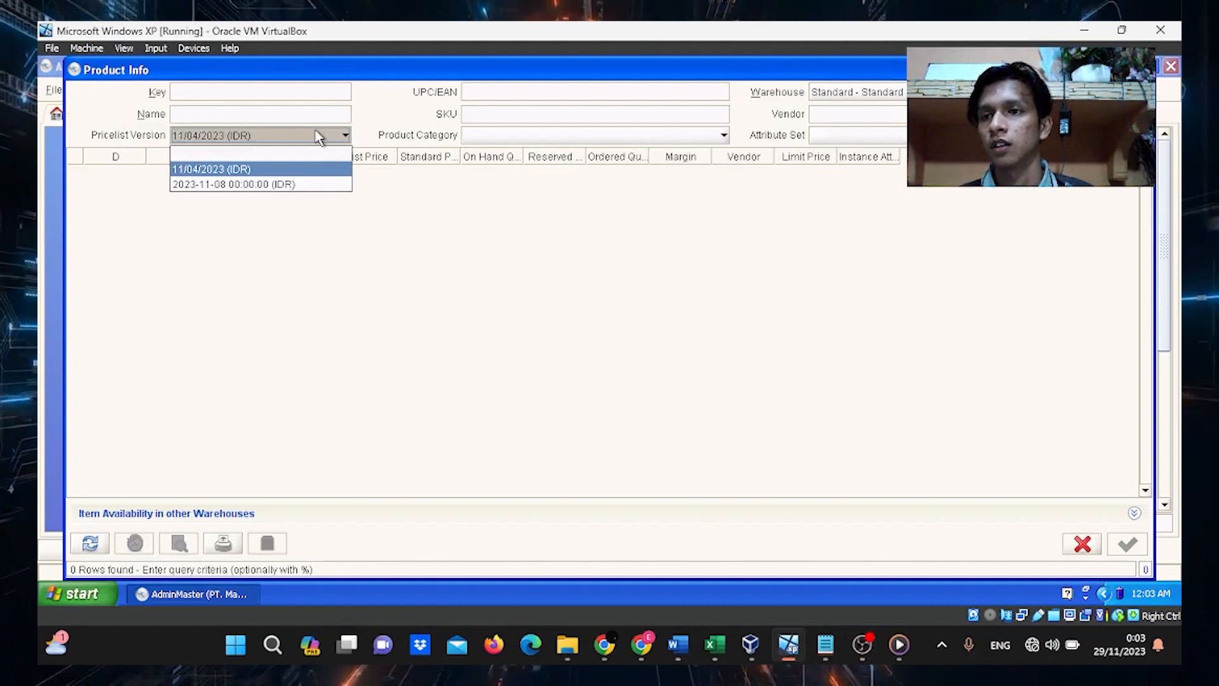
pyautogui.click(324, 186)
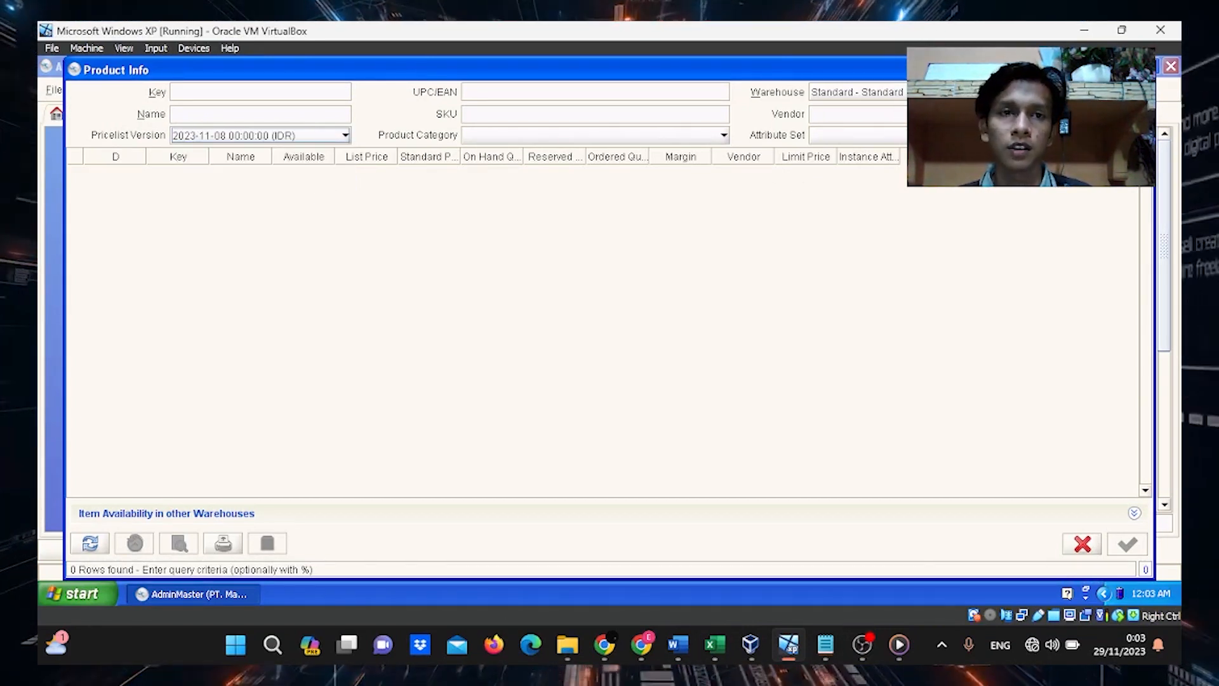
pyautogui.click(977, 92)
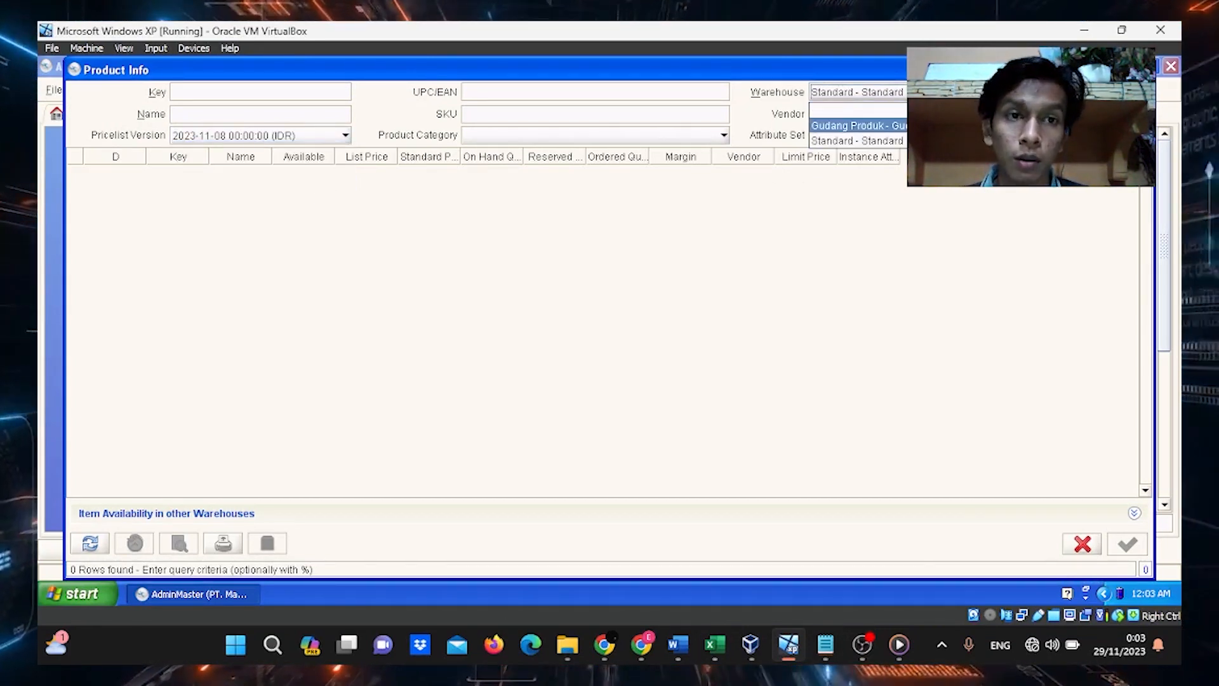
pyautogui.click(952, 125)
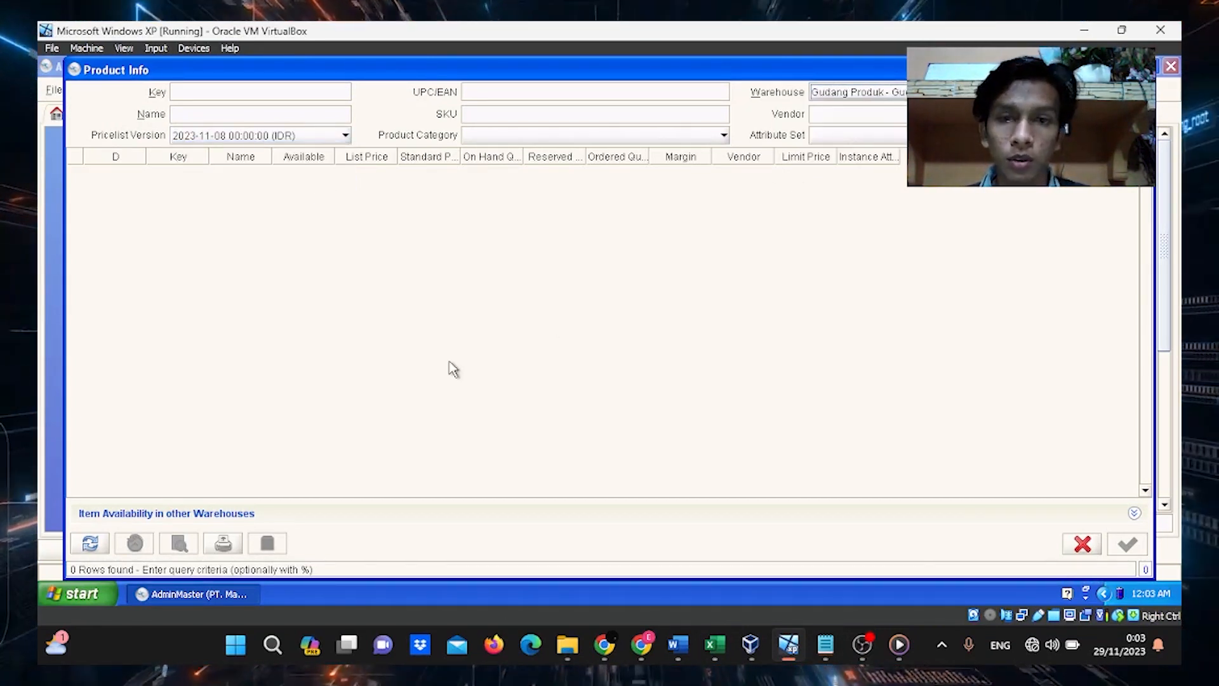
pyautogui.click(92, 544)
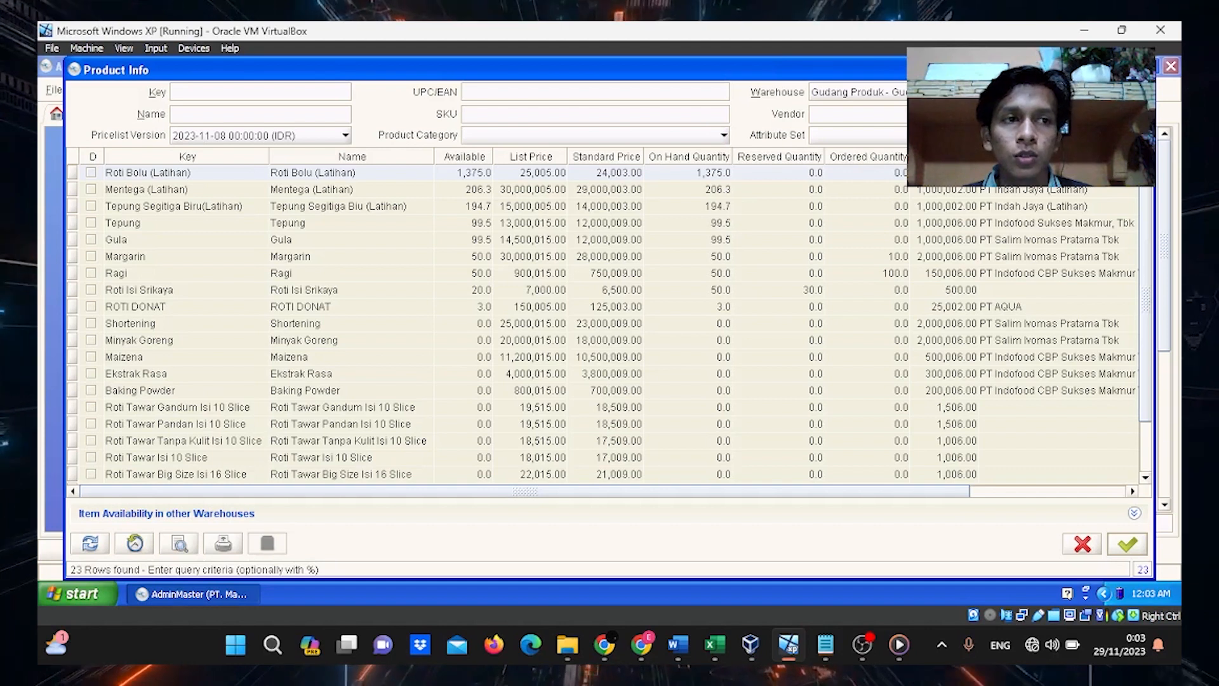
pyautogui.click(1143, 70)
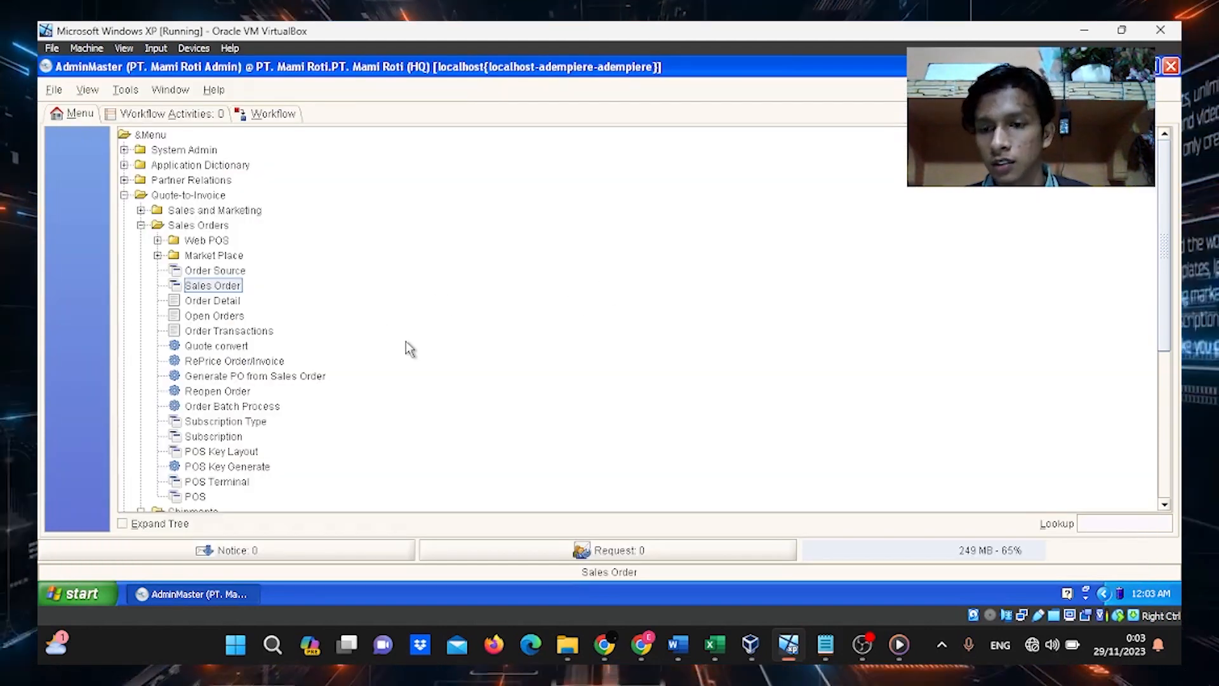
# Reopen the prepared sales order and process it with the document action Complete
pyautogui.click(212, 285)
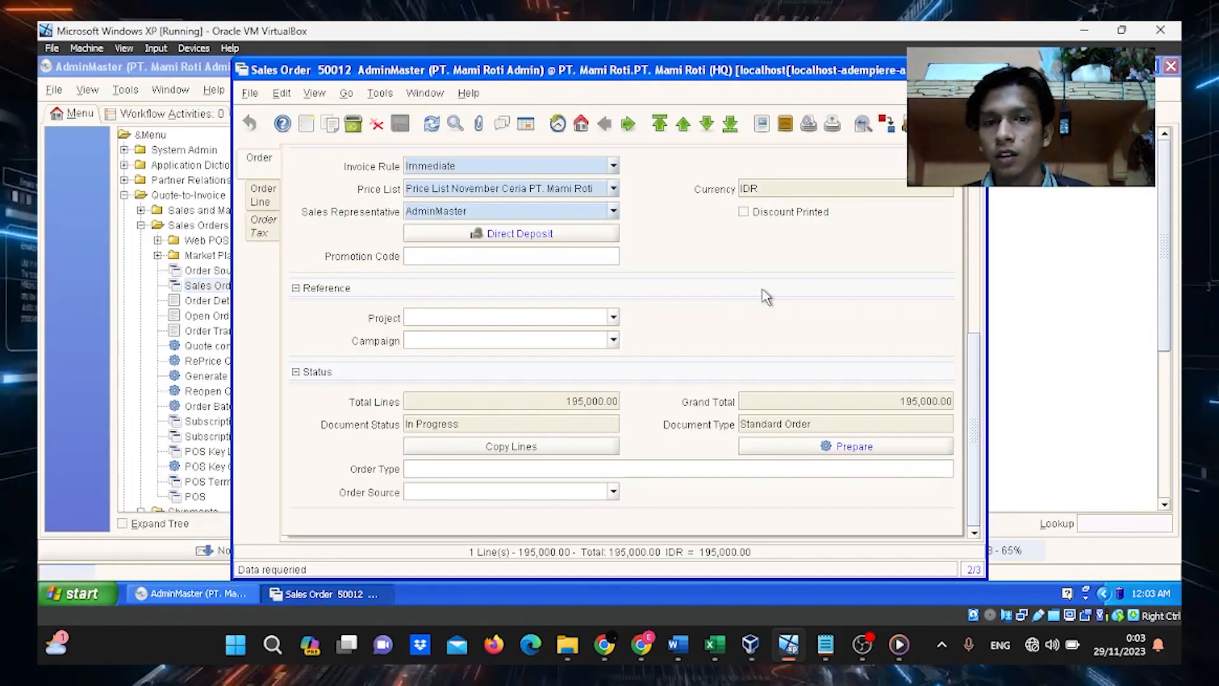
pyautogui.click(906, 442)
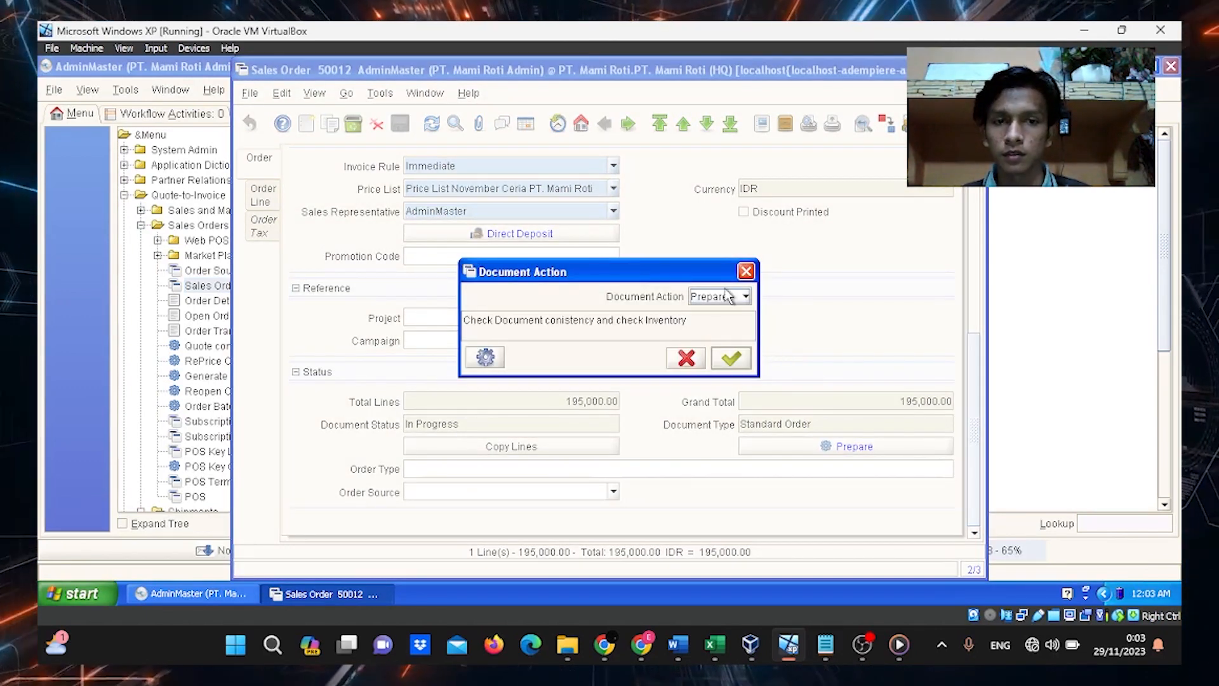
pyautogui.click(728, 296)
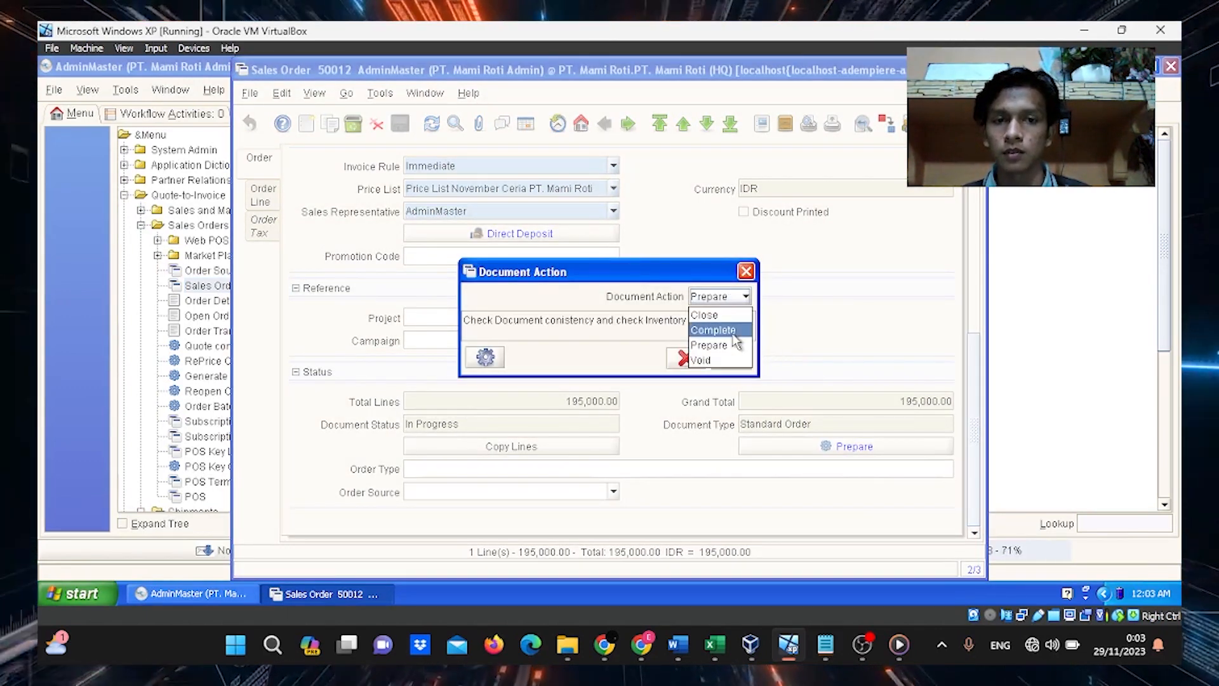
pyautogui.click(714, 329)
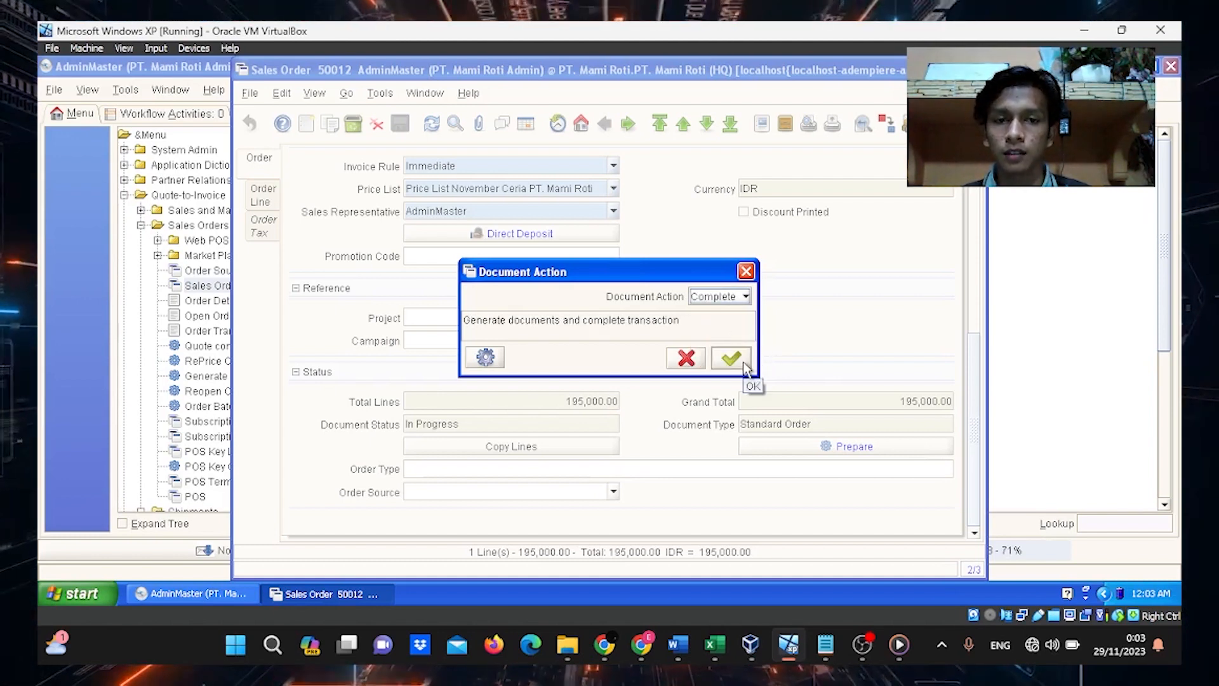
pyautogui.click(743, 361)
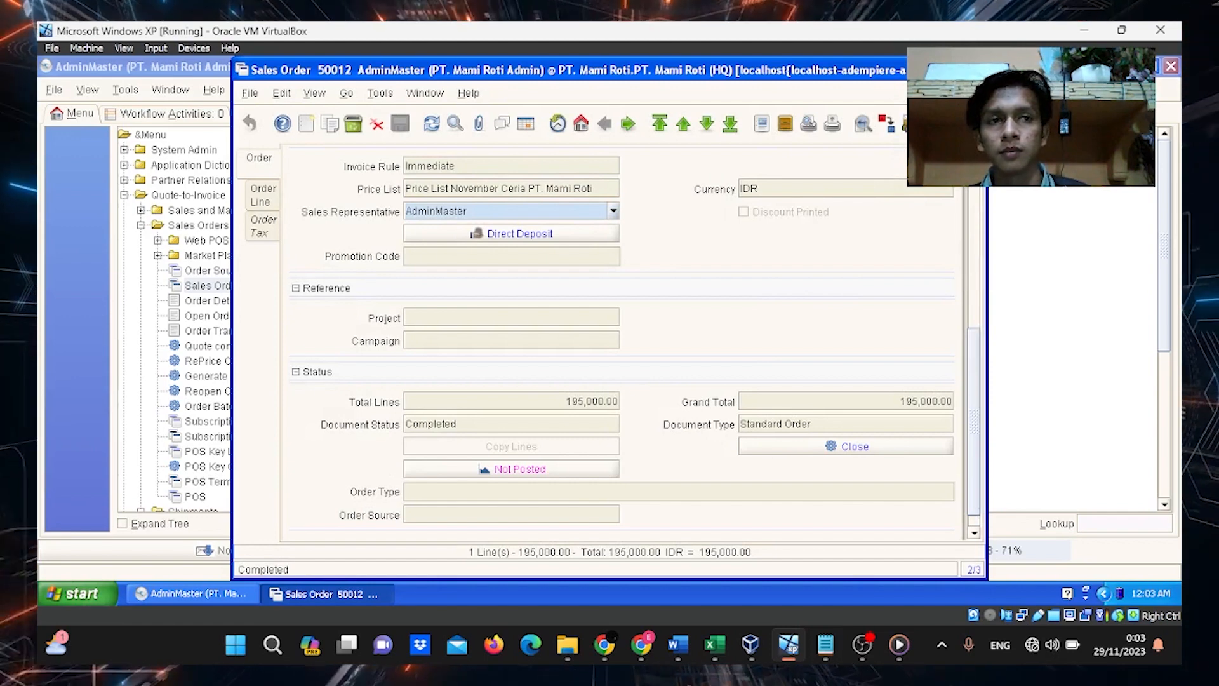
# Put the sales order window aside and create a new Shipment (Customer) record with document type MM Shipment
pyautogui.click(944, 70)
pyautogui.scroll(-6, 347, 368)
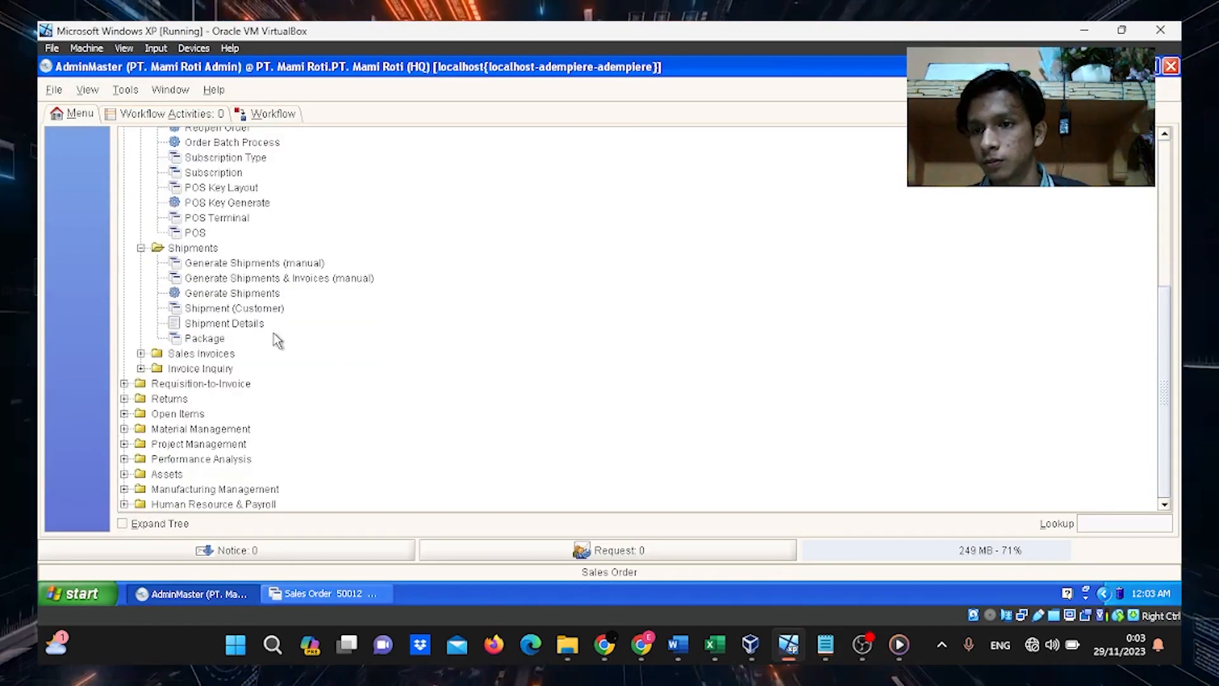
pyautogui.click(235, 308)
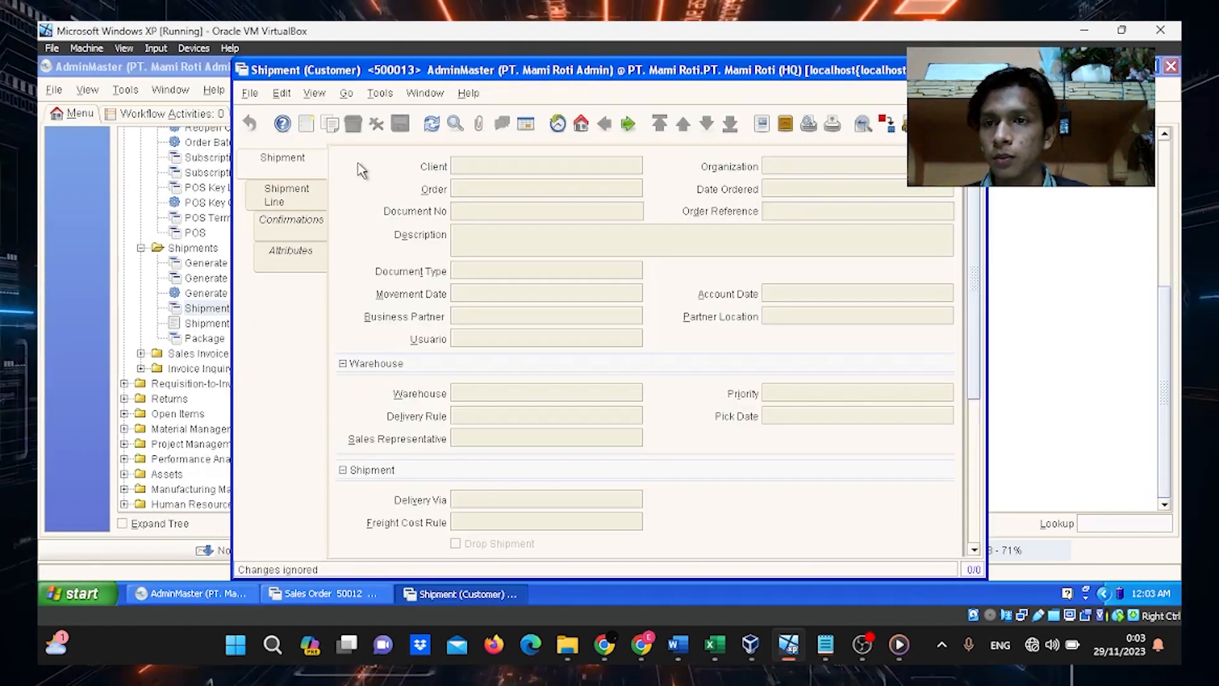
pyautogui.click(307, 124)
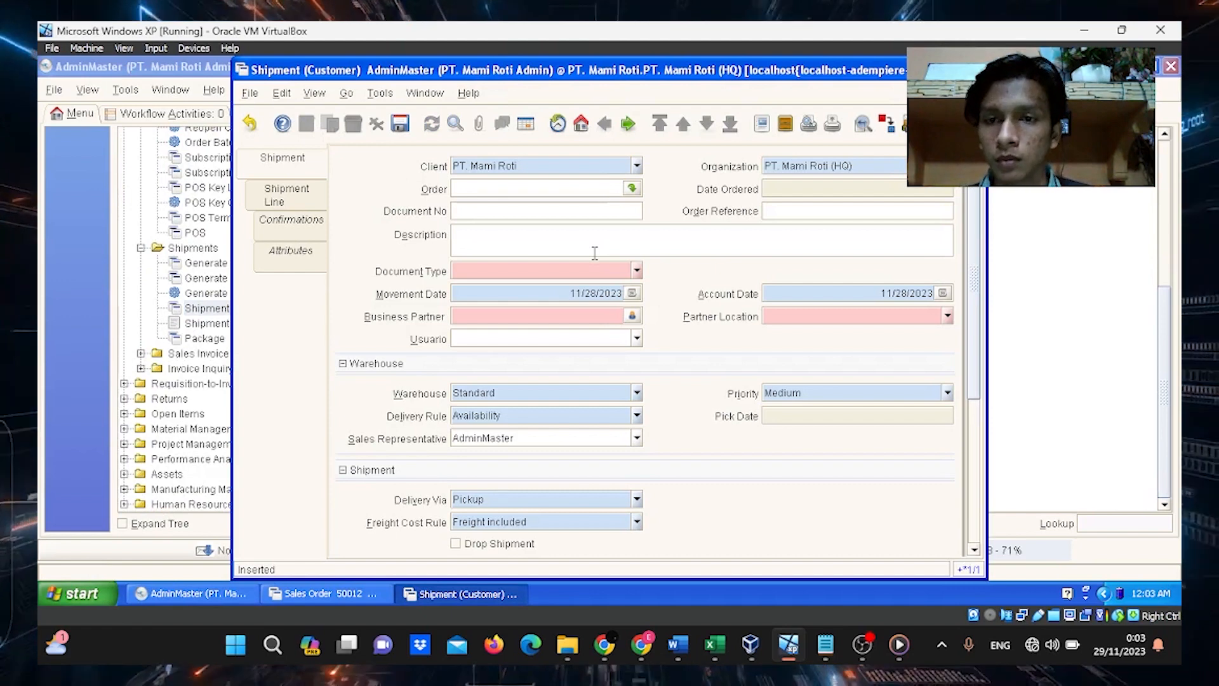
pyautogui.click(637, 271)
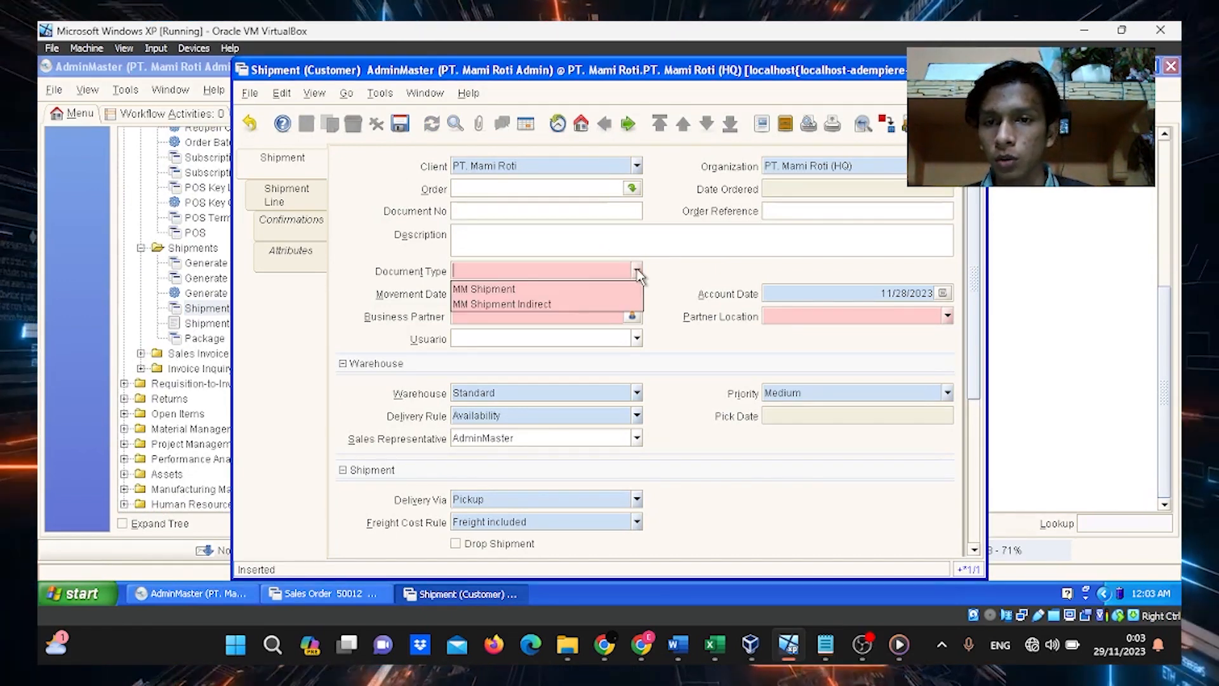
pyautogui.click(562, 288)
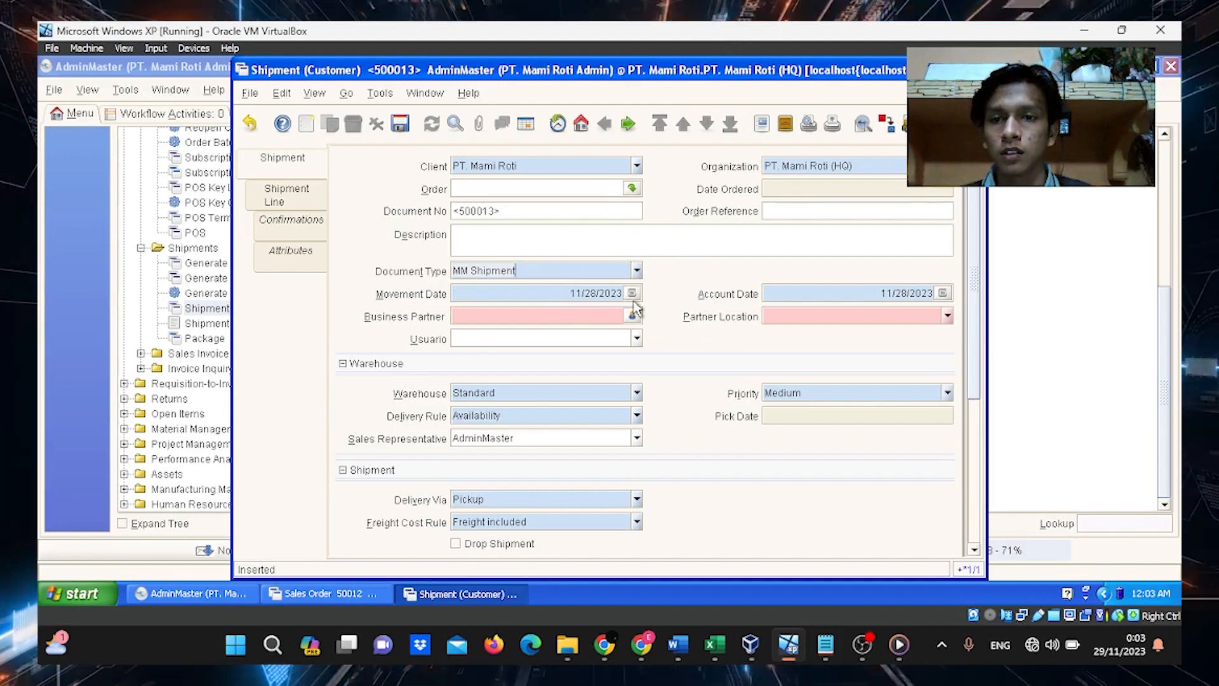
# Link the shipment to the PT Indomarco Prismatama sales order dated 11/28/2023
pyautogui.click(632, 189)
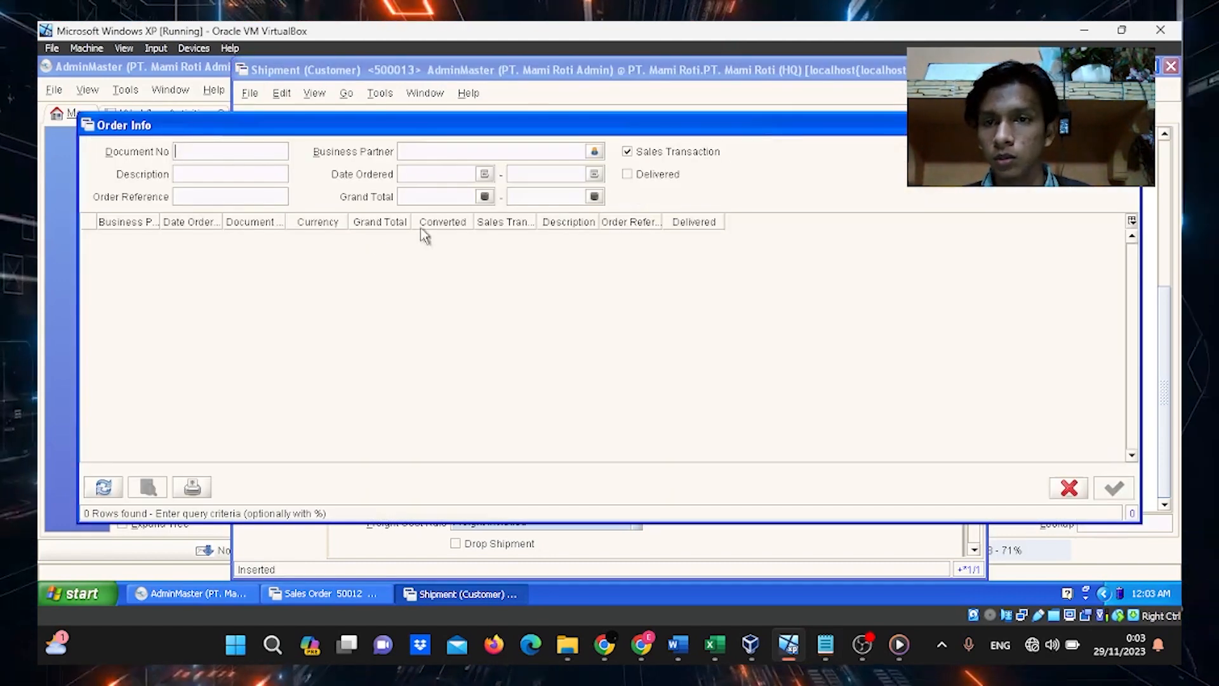
pyautogui.click(115, 493)
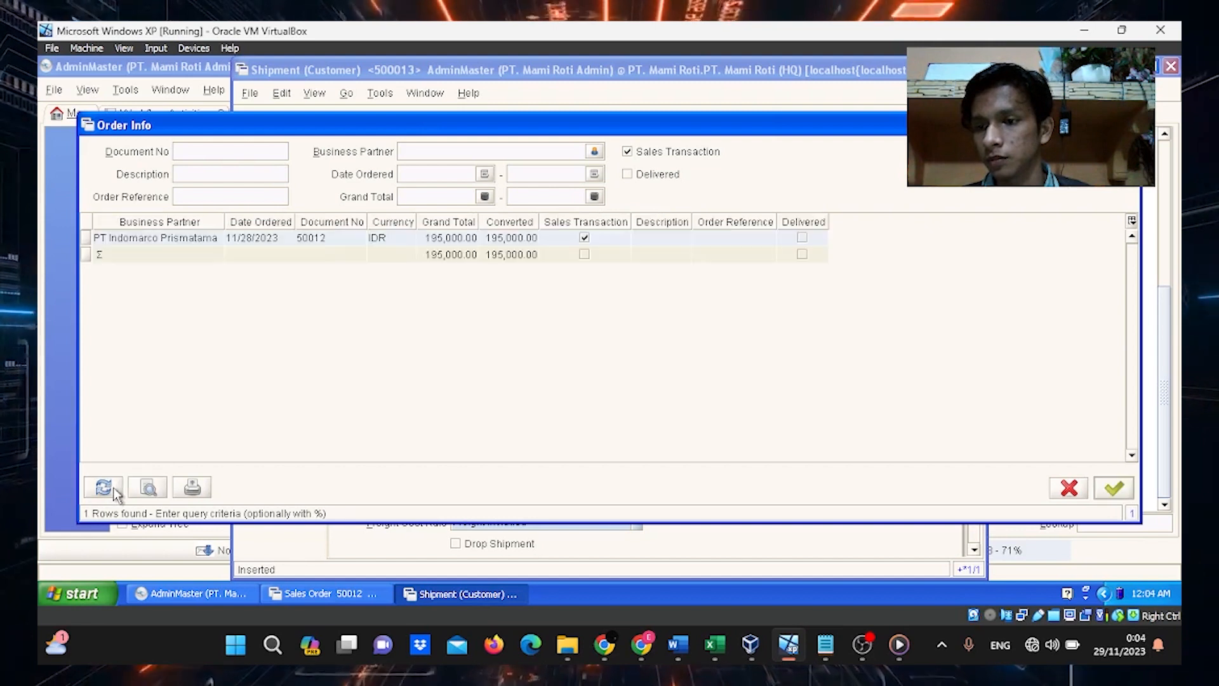
pyautogui.click(183, 240)
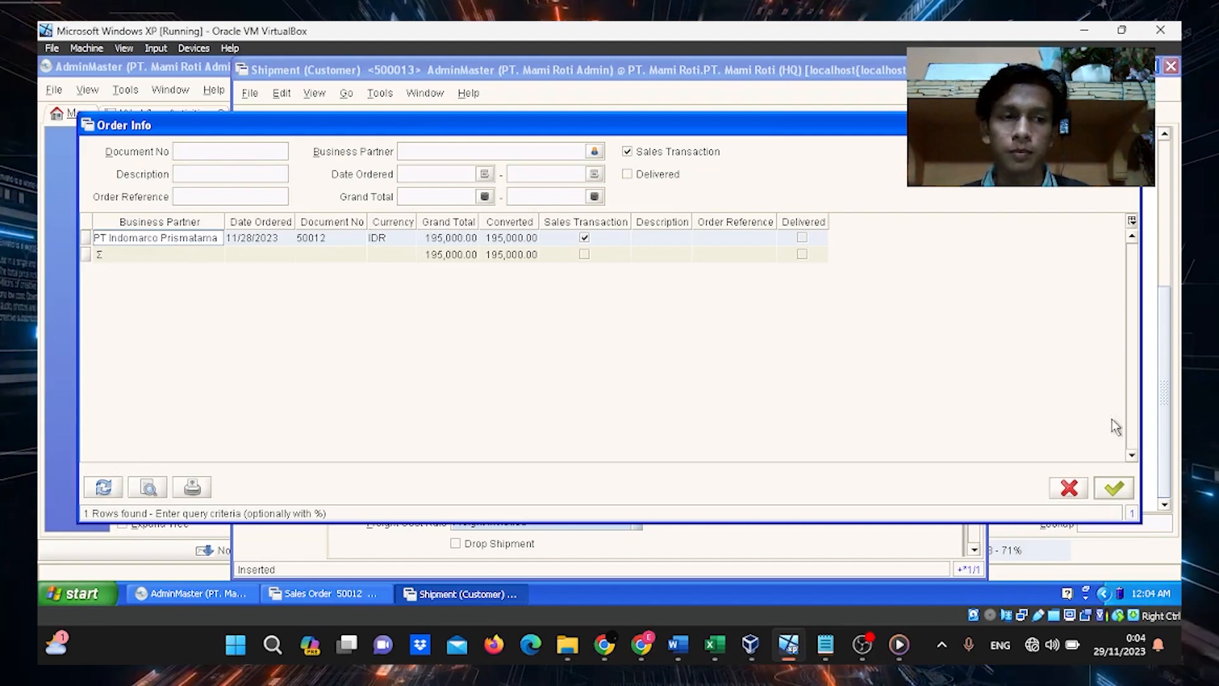
pyautogui.click(1132, 489)
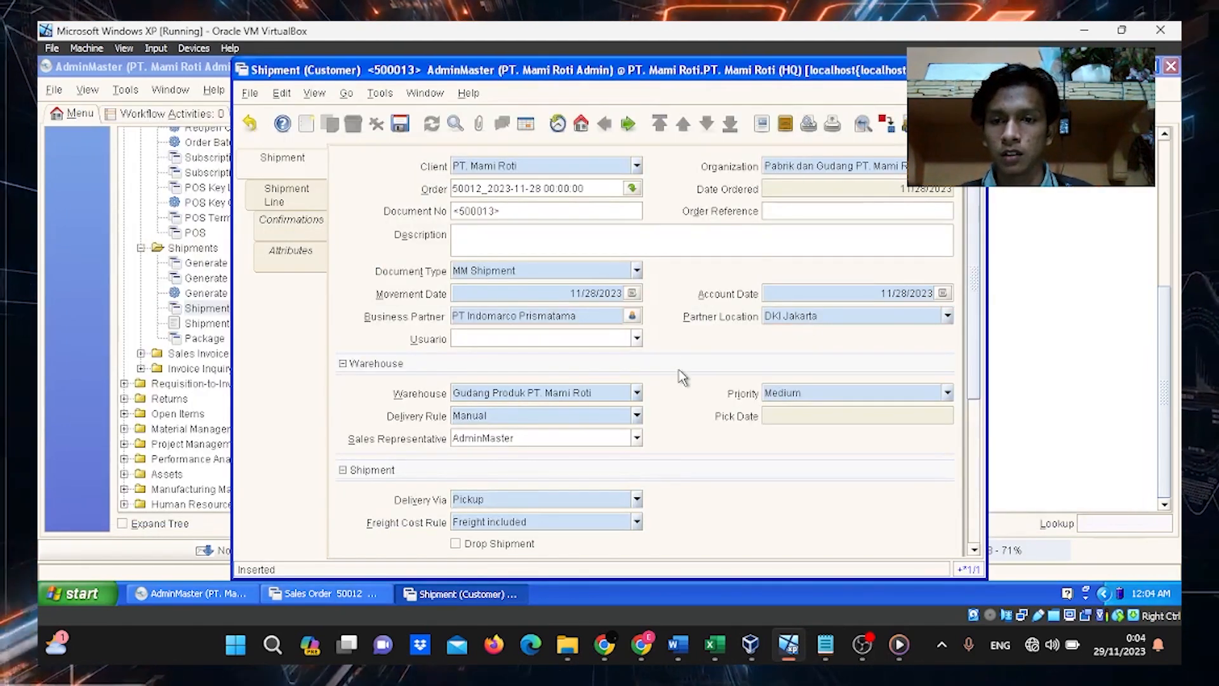
# Set the shipment's delivery rule to After Receipt and save the shipment header
pyautogui.scroll(-2, 682, 377)
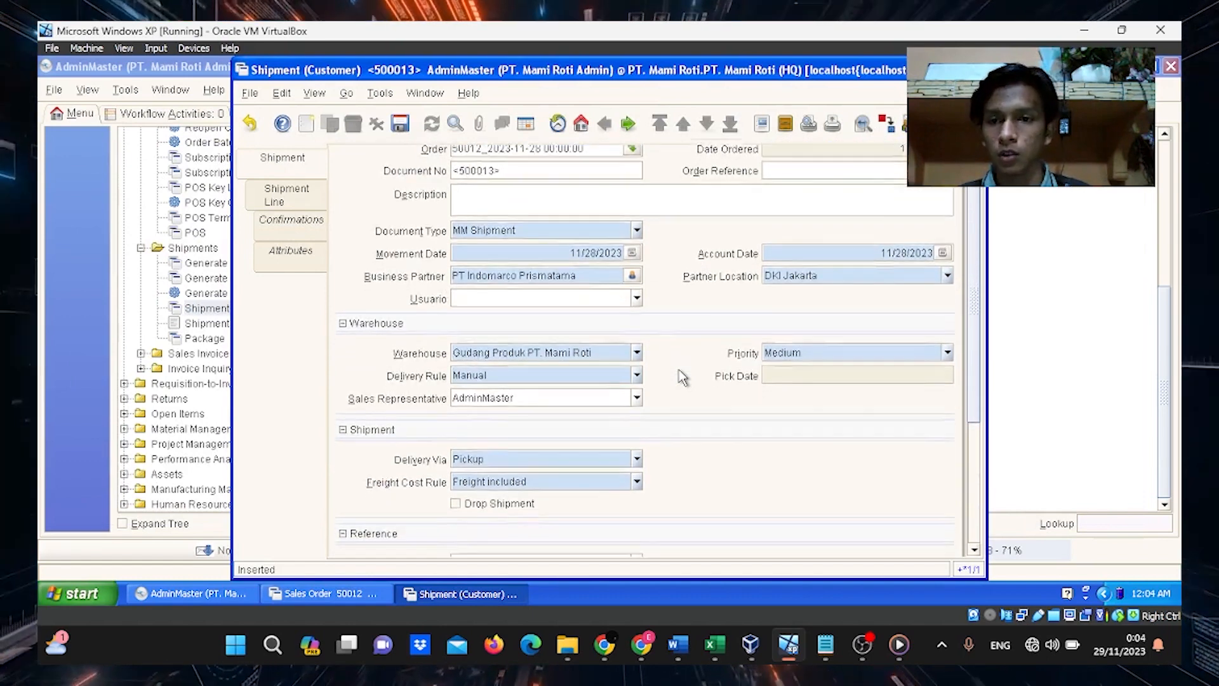
pyautogui.scroll(-2, 682, 377)
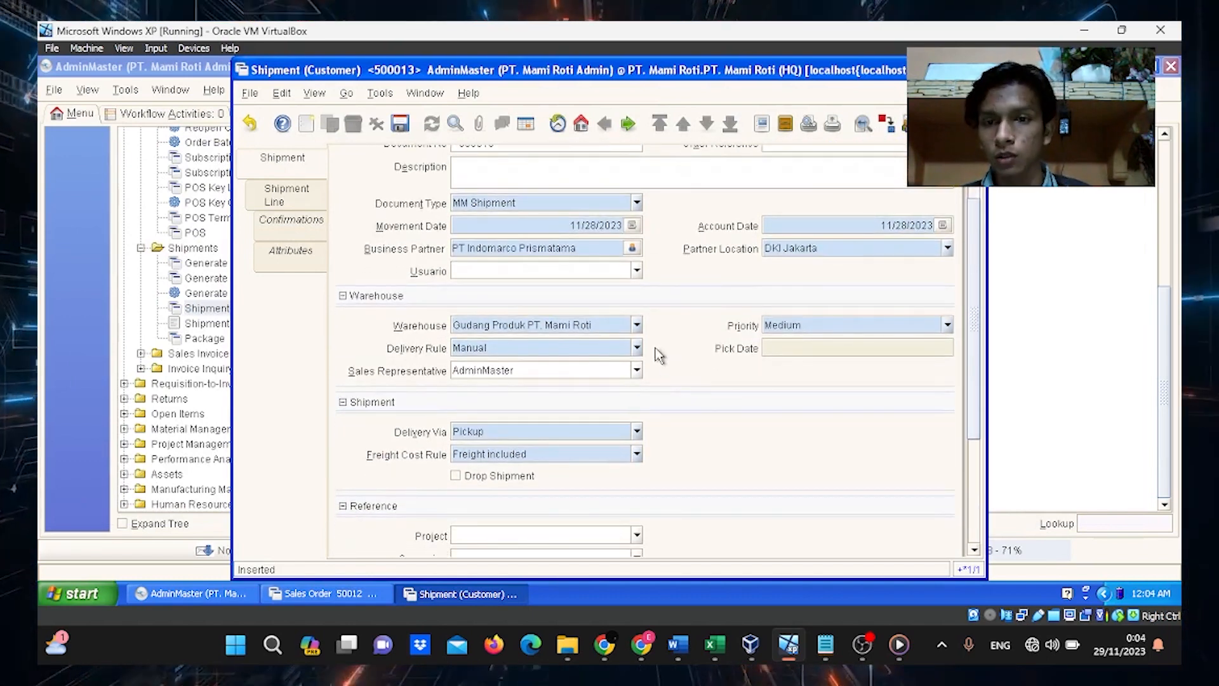
pyautogui.click(637, 346)
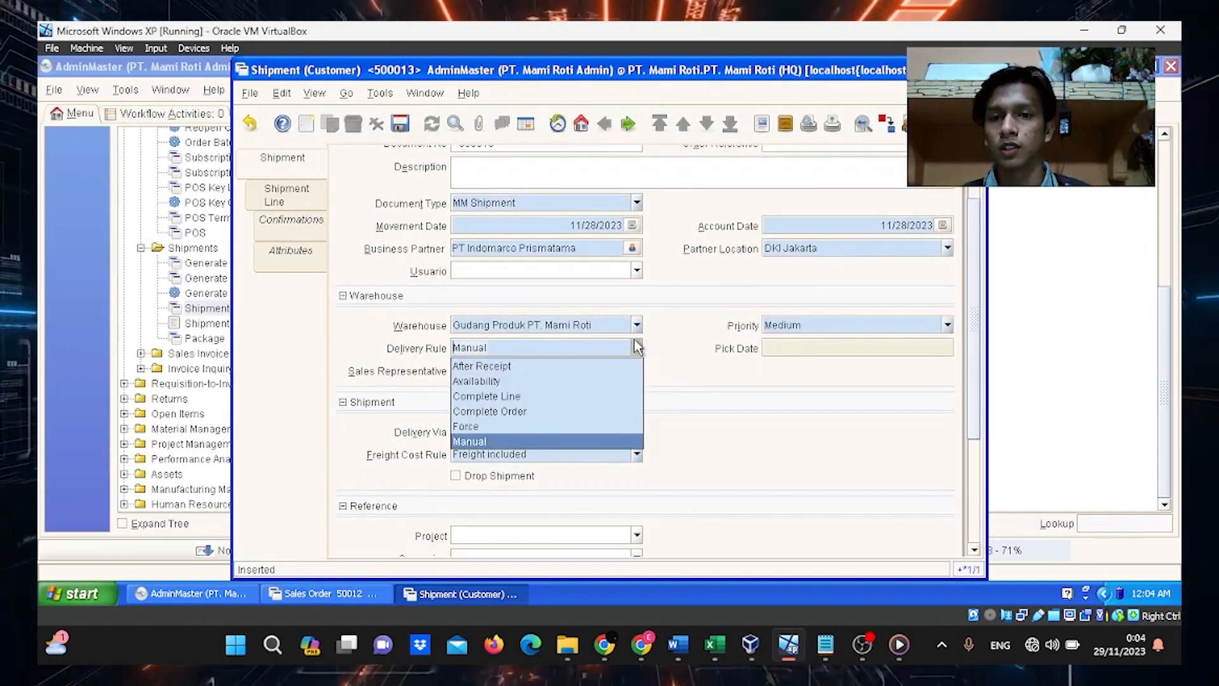
pyautogui.click(602, 366)
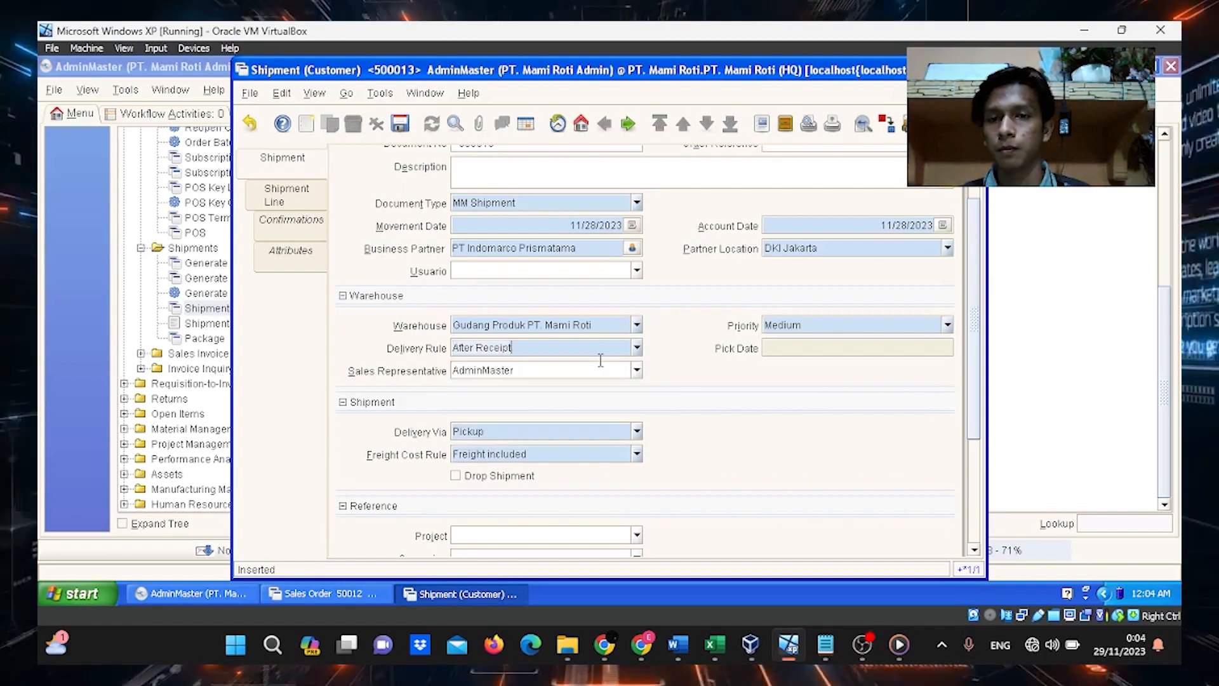
pyautogui.scroll(-5, 706, 377)
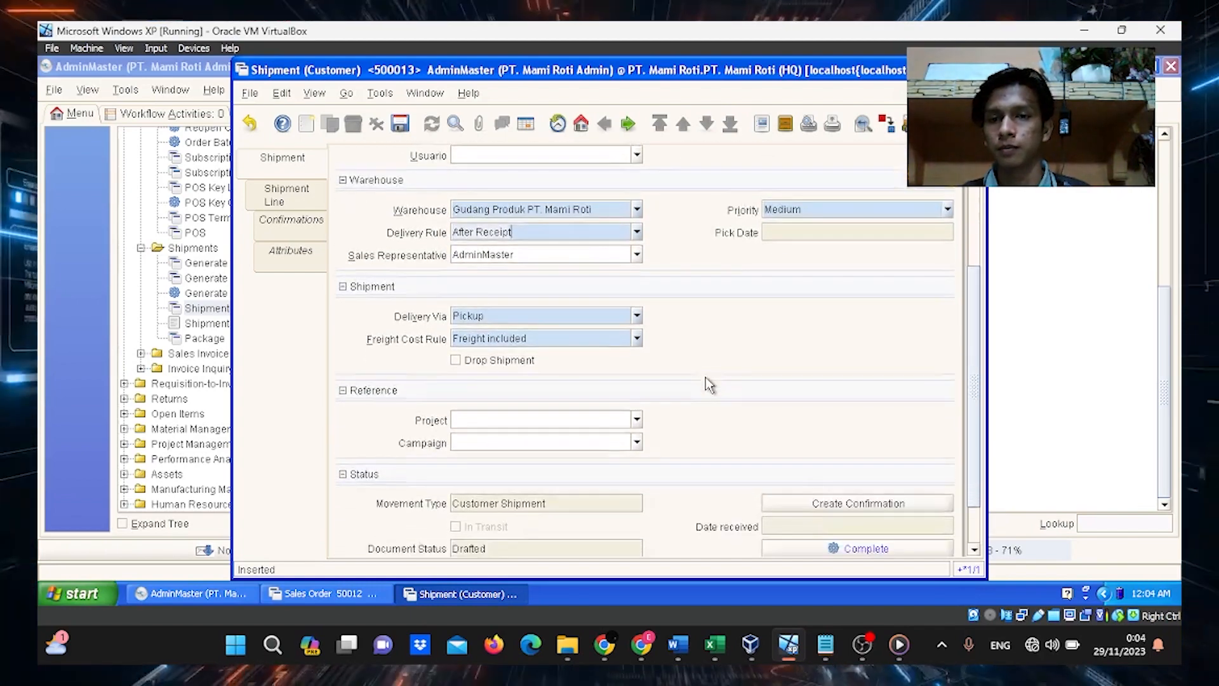
pyautogui.scroll(-3, 706, 377)
pyautogui.scroll(4, 706, 377)
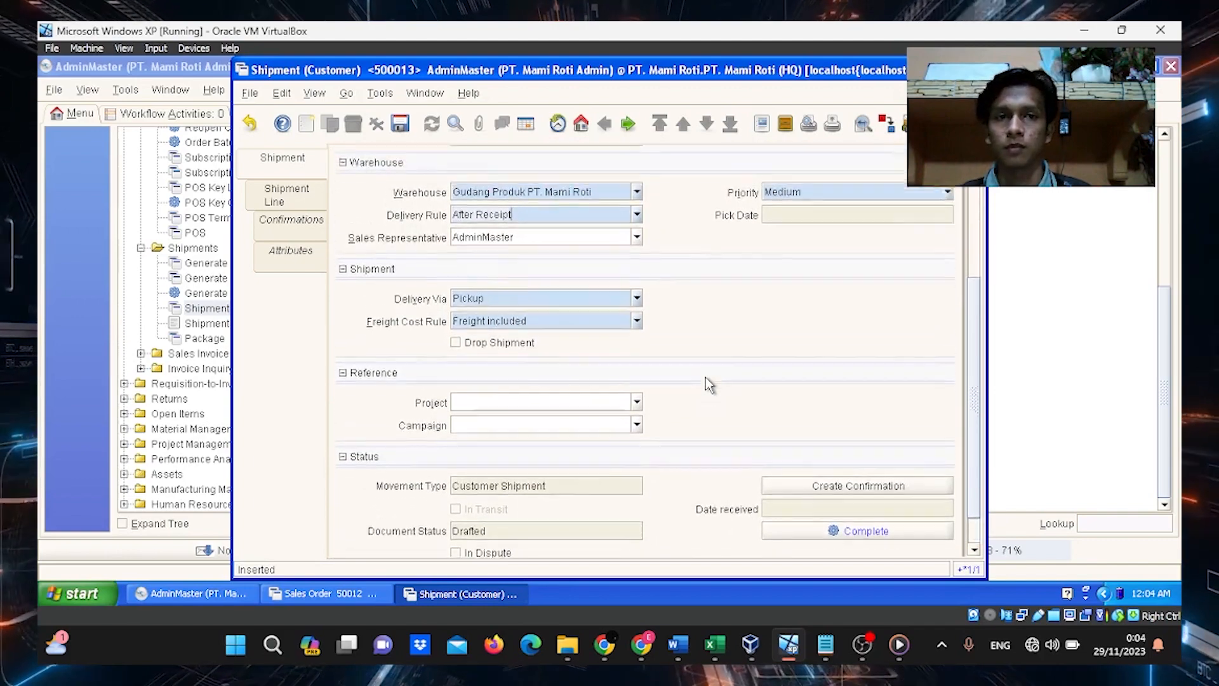
pyautogui.scroll(-1, 706, 377)
pyautogui.scroll(4, 706, 377)
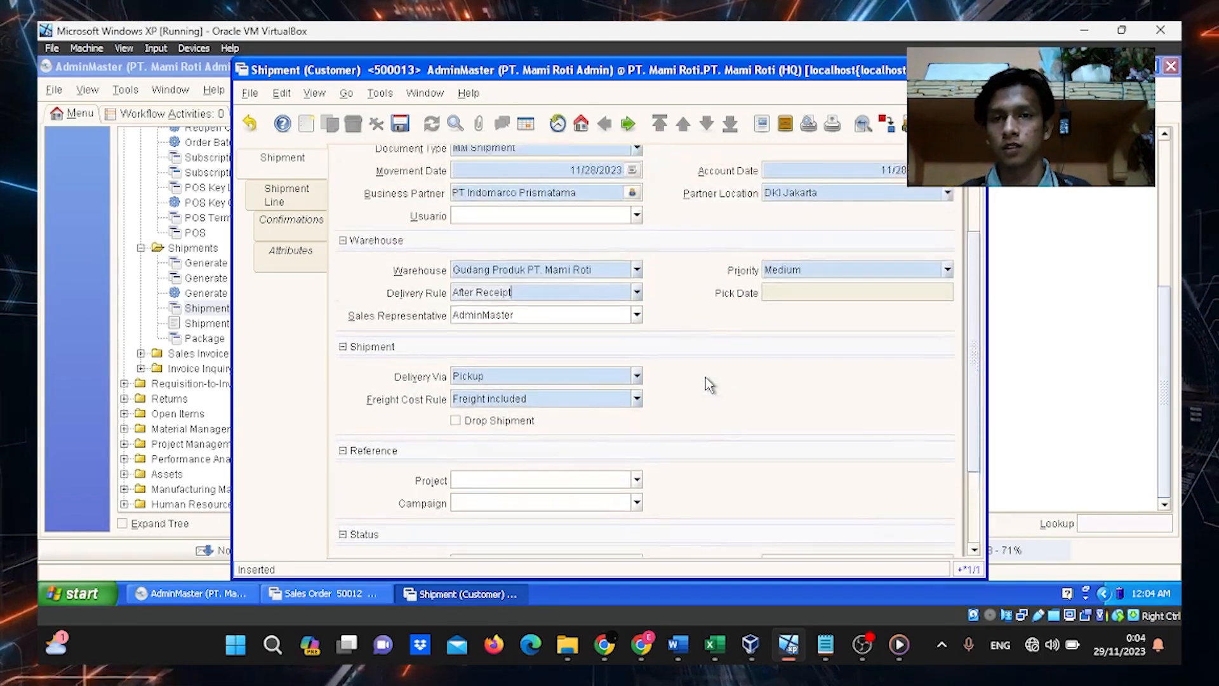
pyautogui.scroll(1, 706, 377)
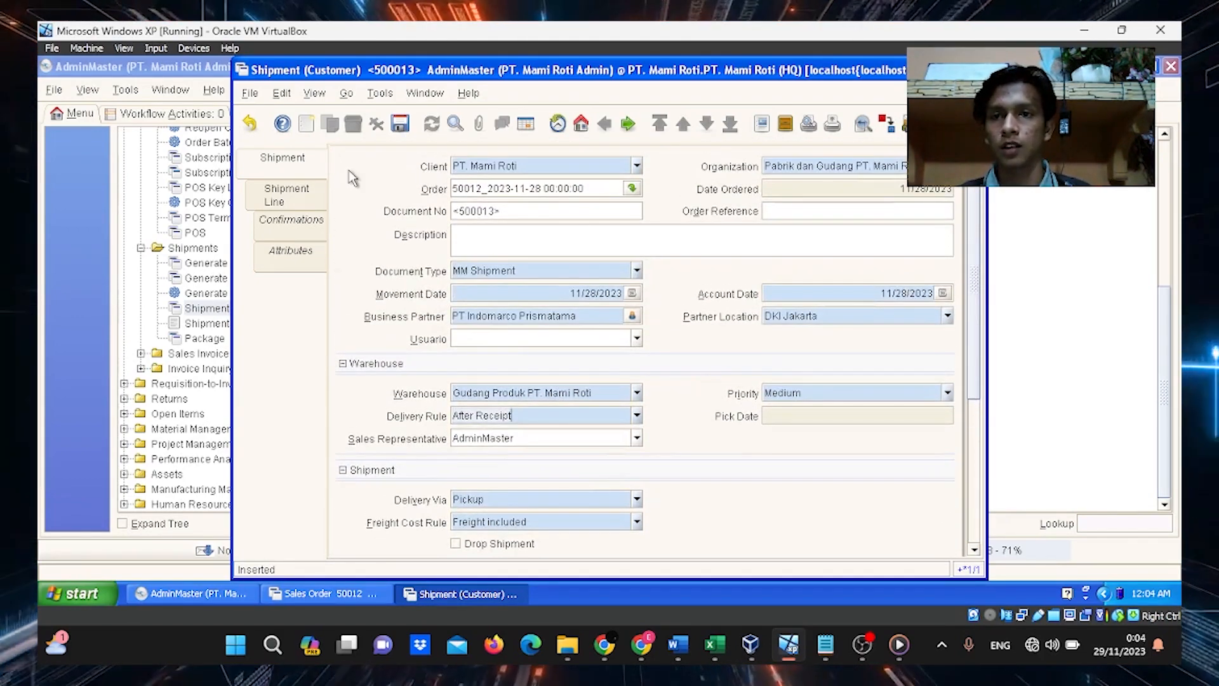
pyautogui.click(405, 129)
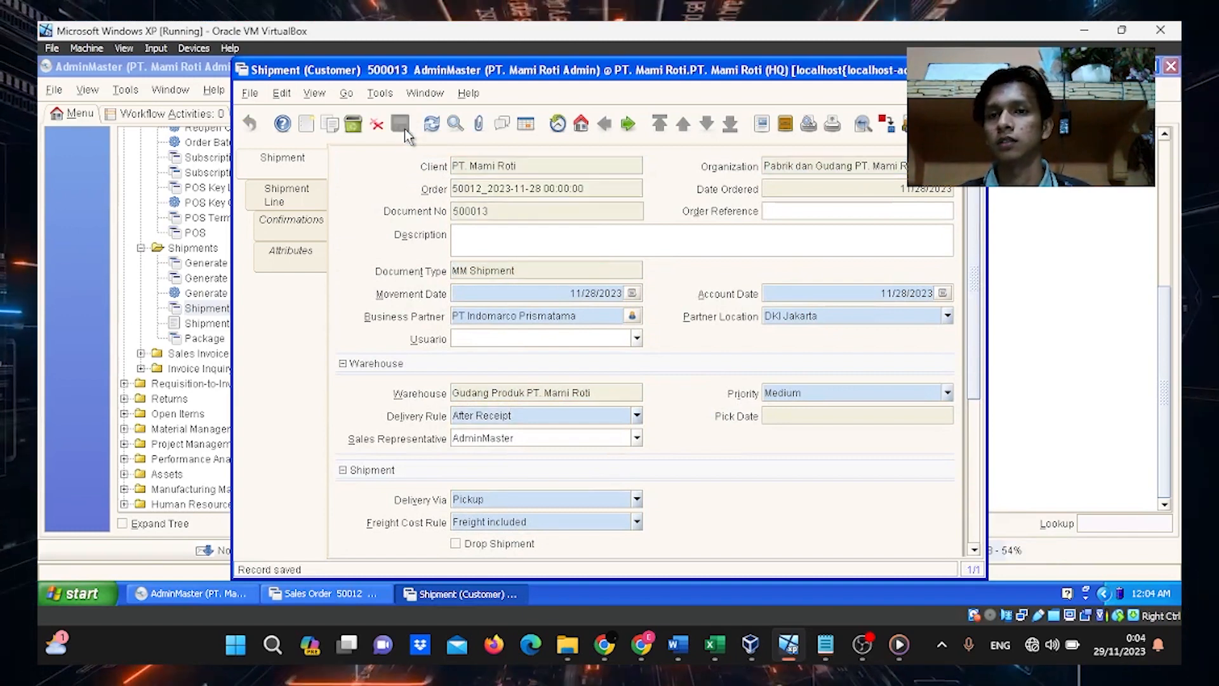
# Open the new shipment line in form view and assign product Roti Isi Srikaya, found under price list version 2023-11-08
pyautogui.click(310, 197)
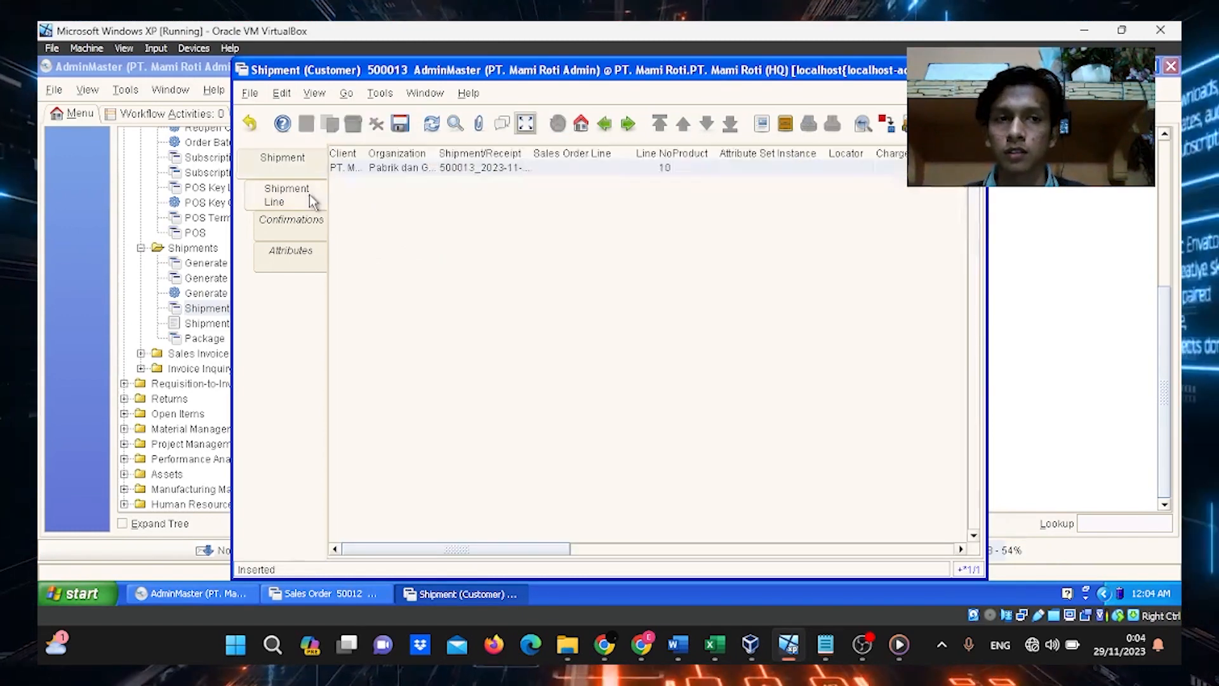
pyautogui.click(526, 125)
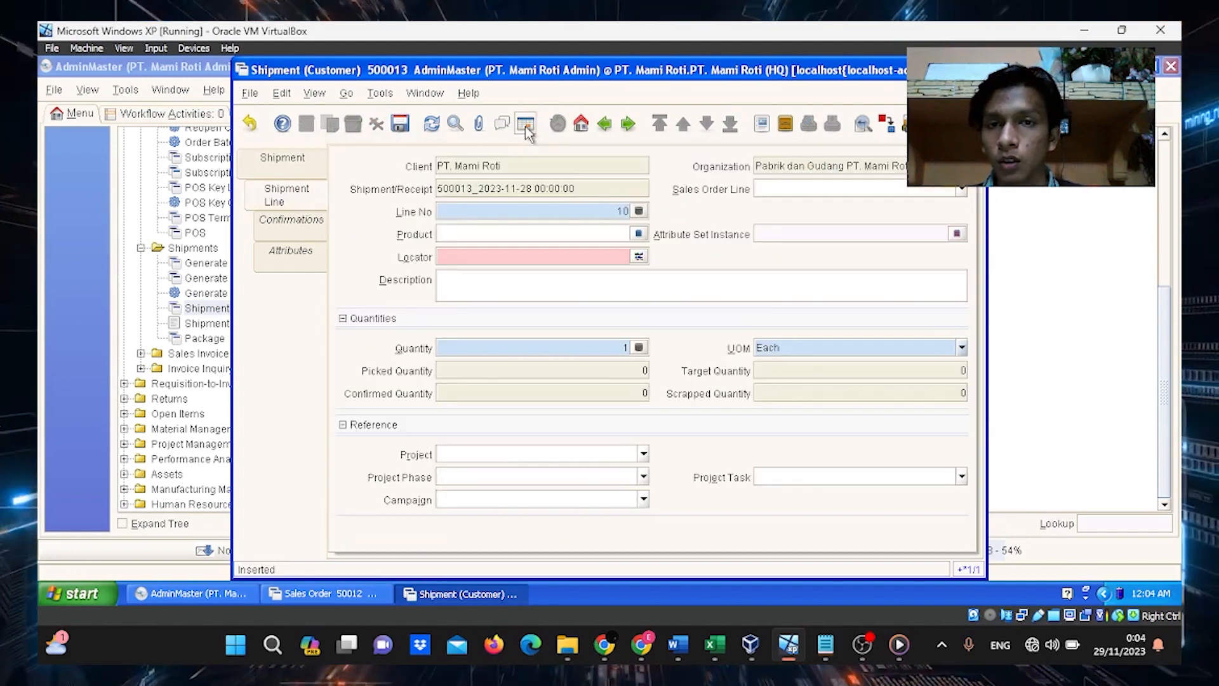
pyautogui.click(640, 234)
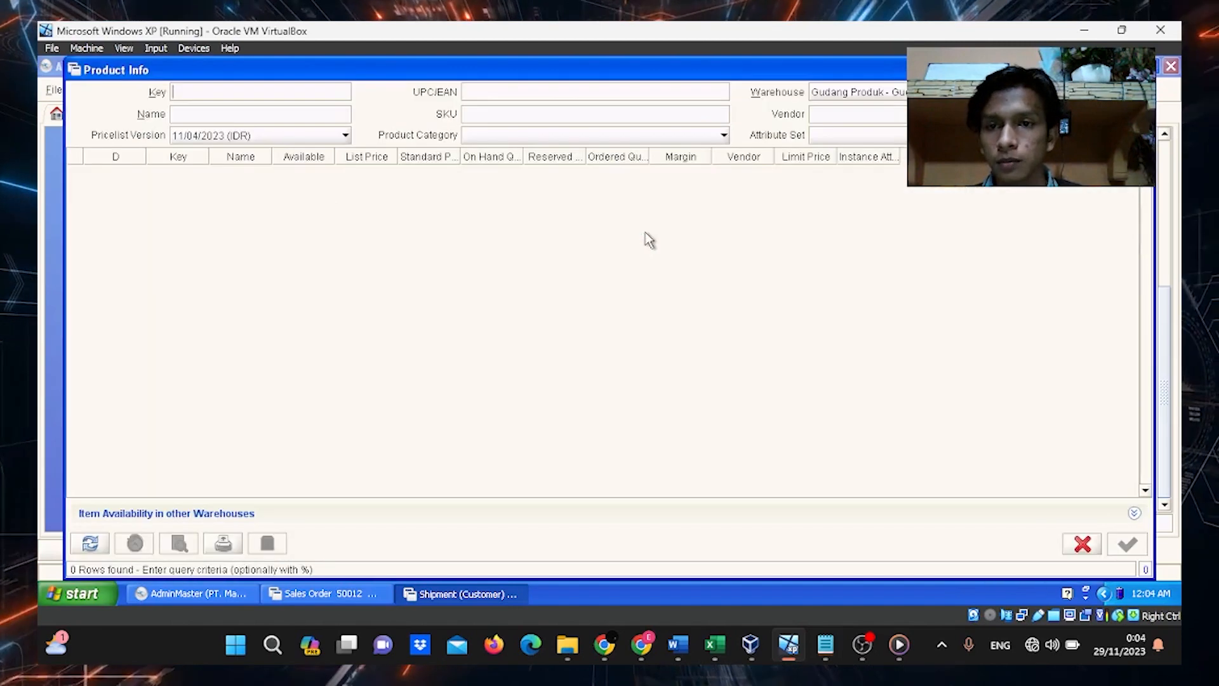
pyautogui.click(321, 137)
pyautogui.click(327, 185)
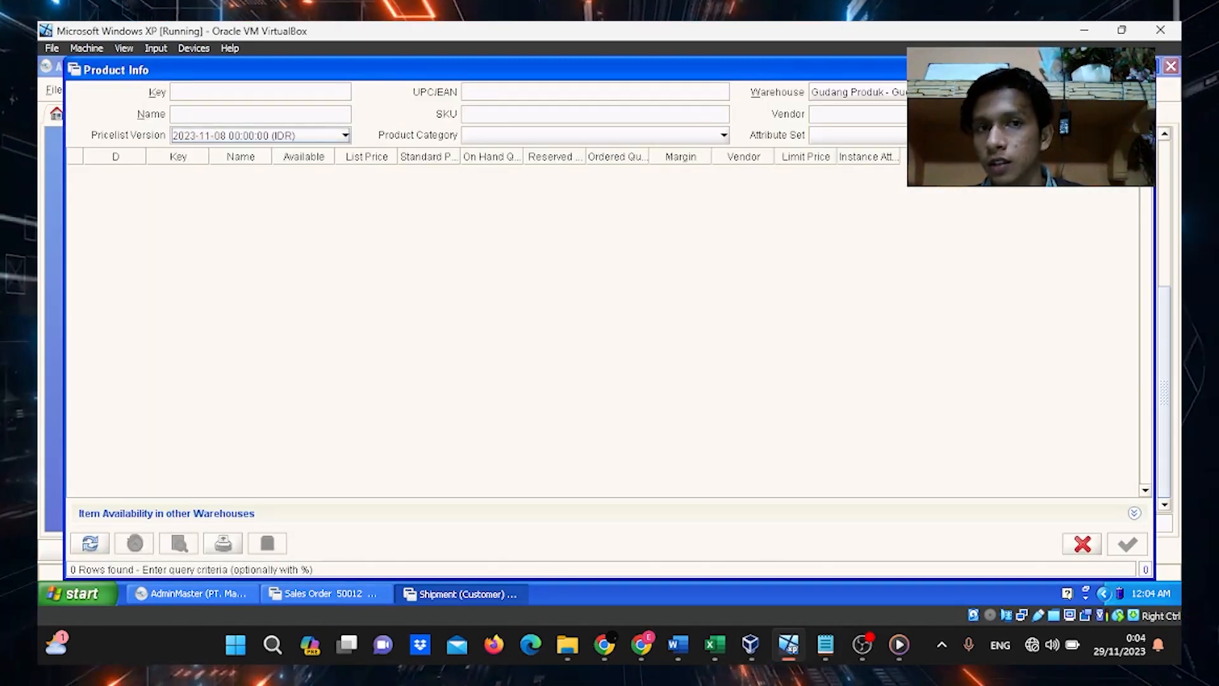
pyautogui.click(89, 543)
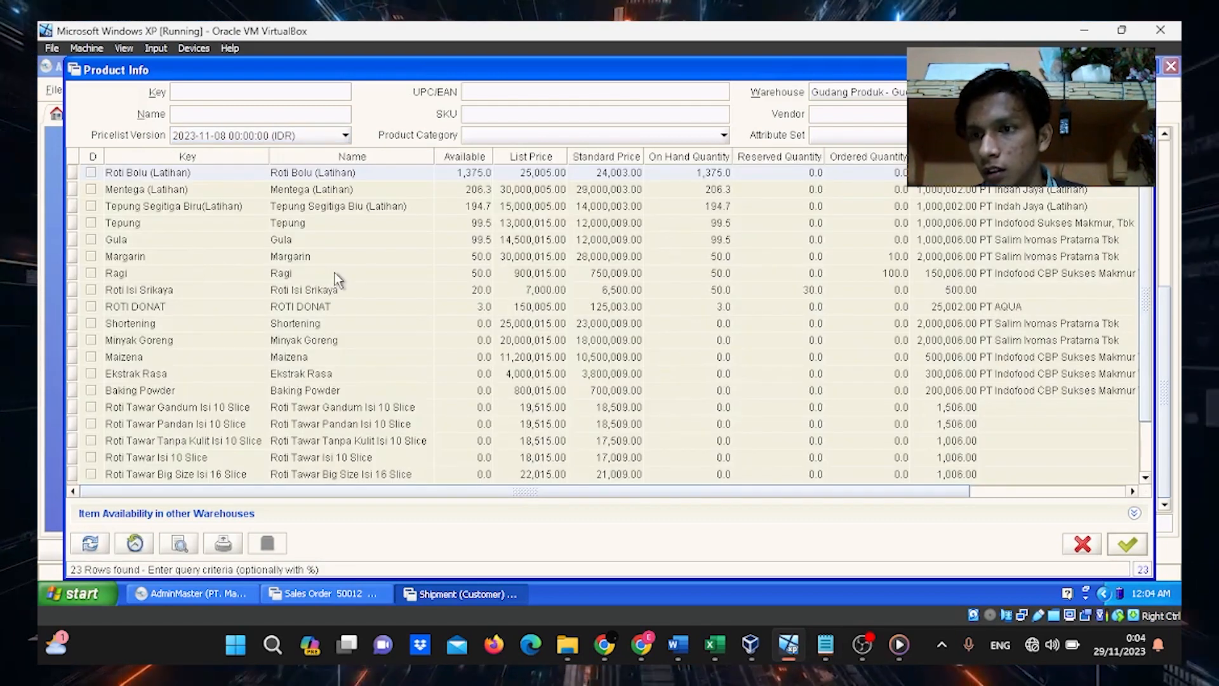
pyautogui.click(279, 290)
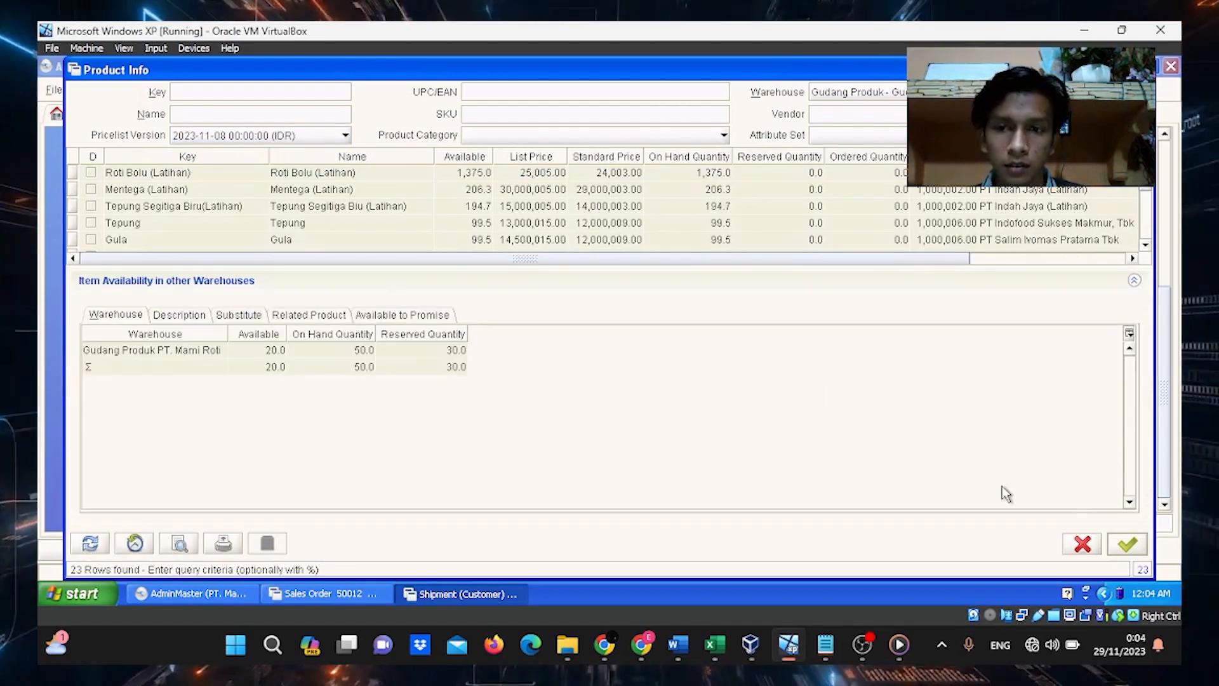
pyautogui.click(1140, 547)
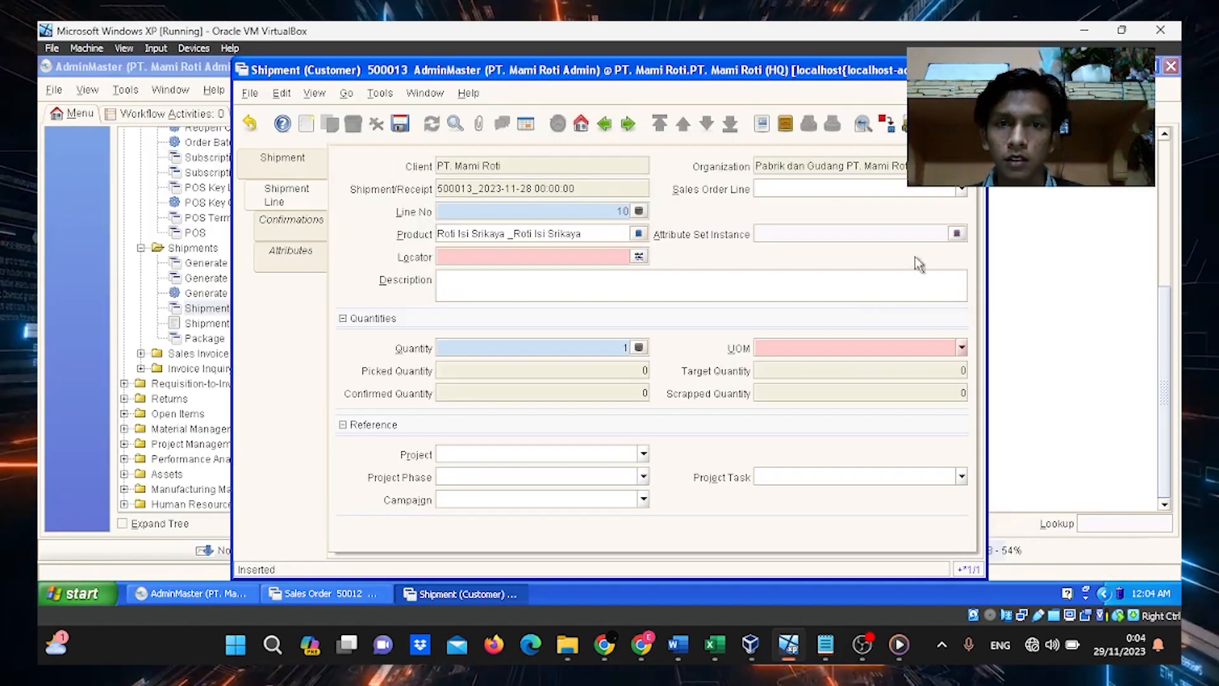
# Link the shipment line to the sales order line for 30 Pcs and save it with locator Gudang Produk
pyautogui.click(962, 192)
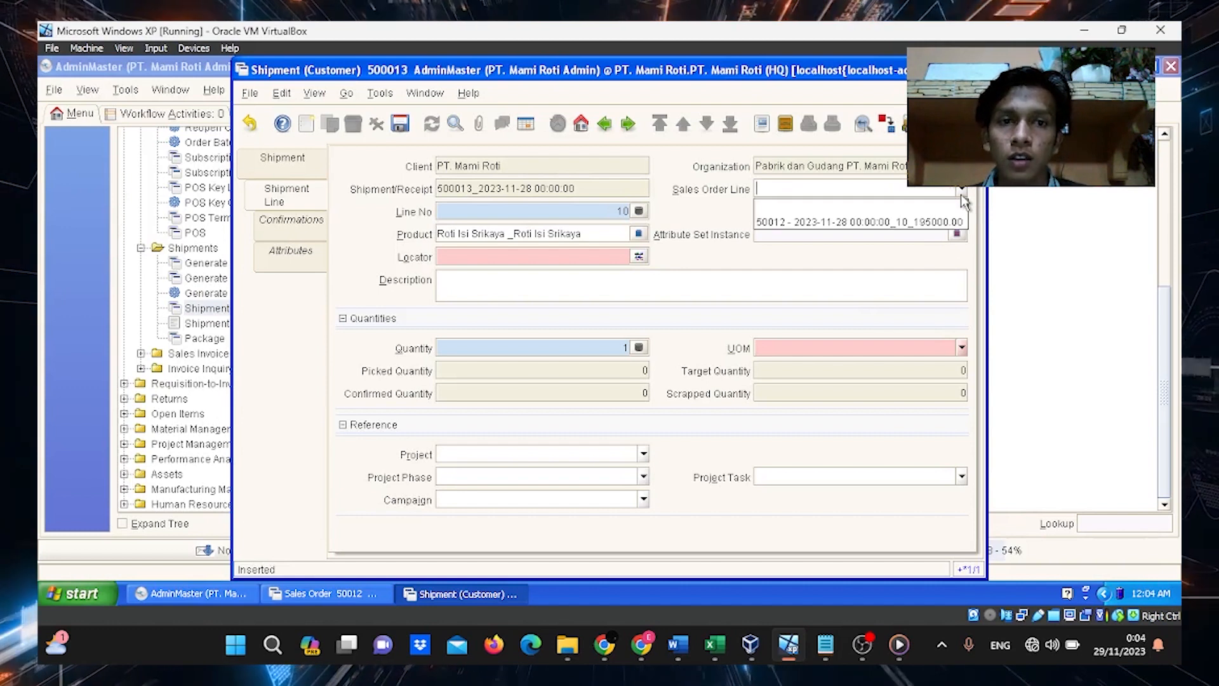
pyautogui.click(857, 223)
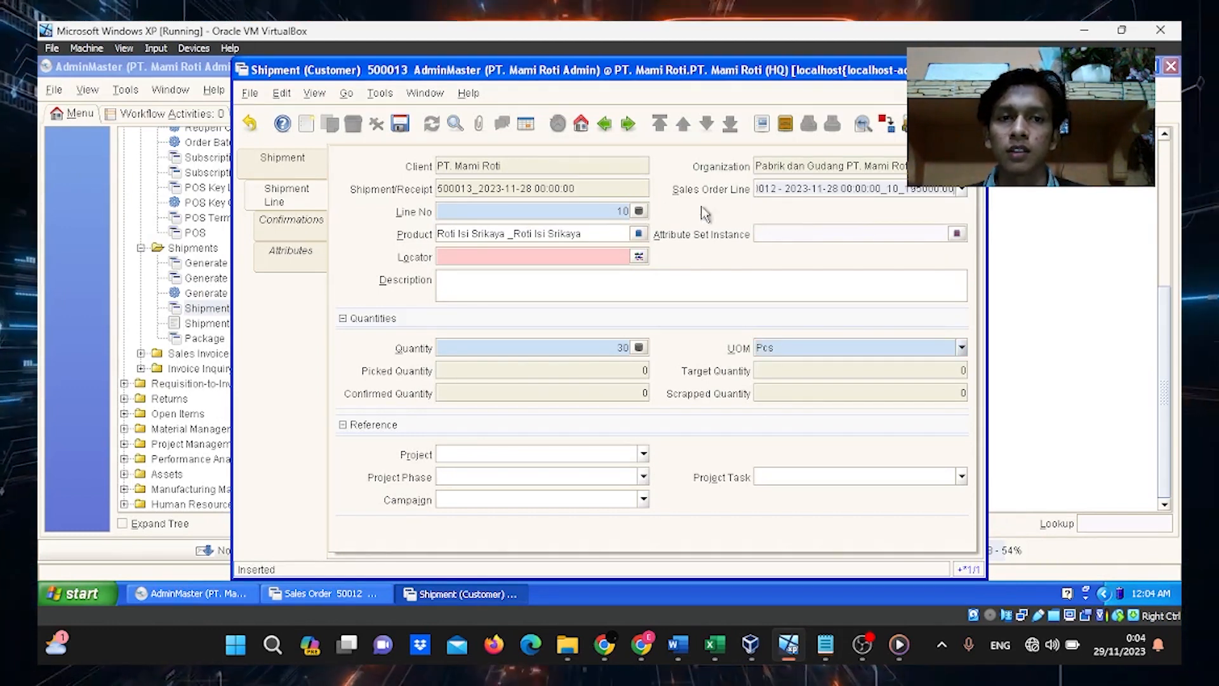
pyautogui.click(639, 257)
pyautogui.click(684, 241)
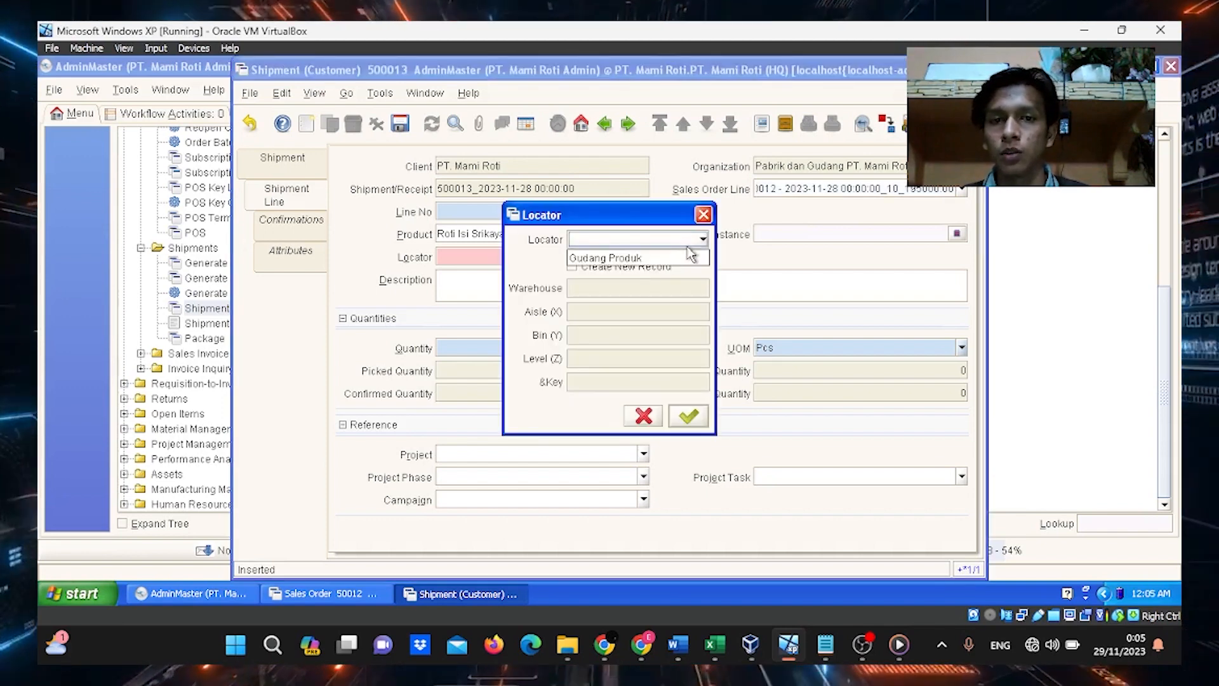
pyautogui.click(694, 256)
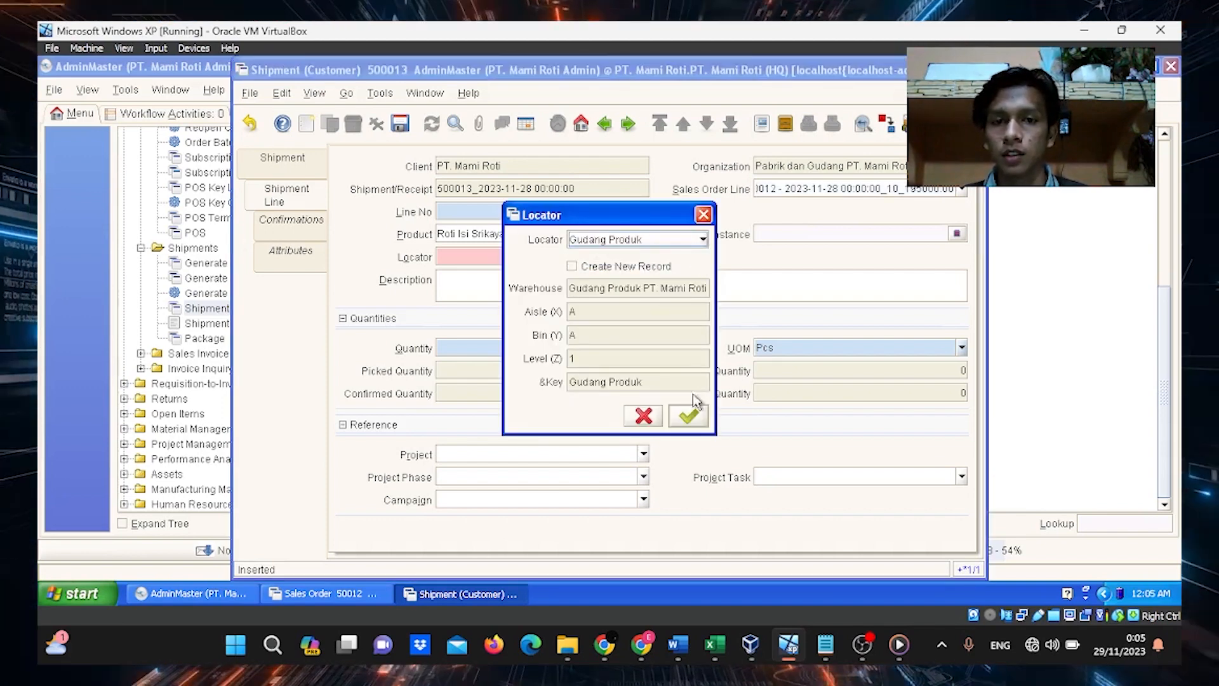
pyautogui.click(689, 416)
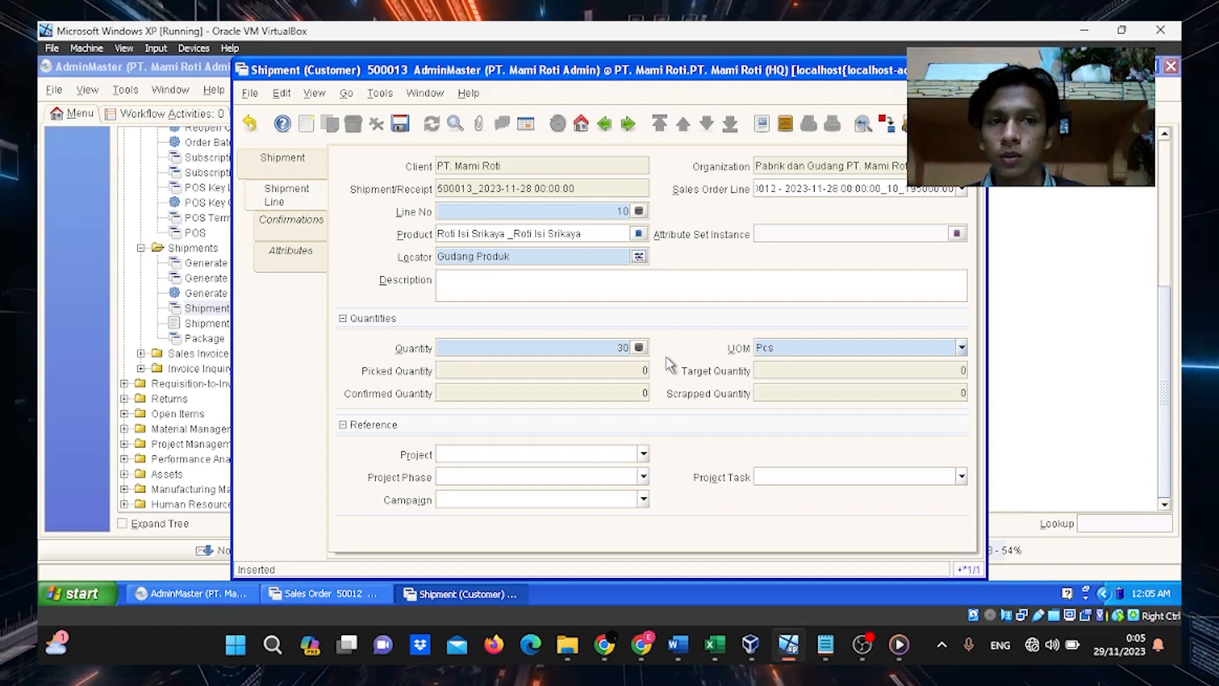
pyautogui.click(407, 125)
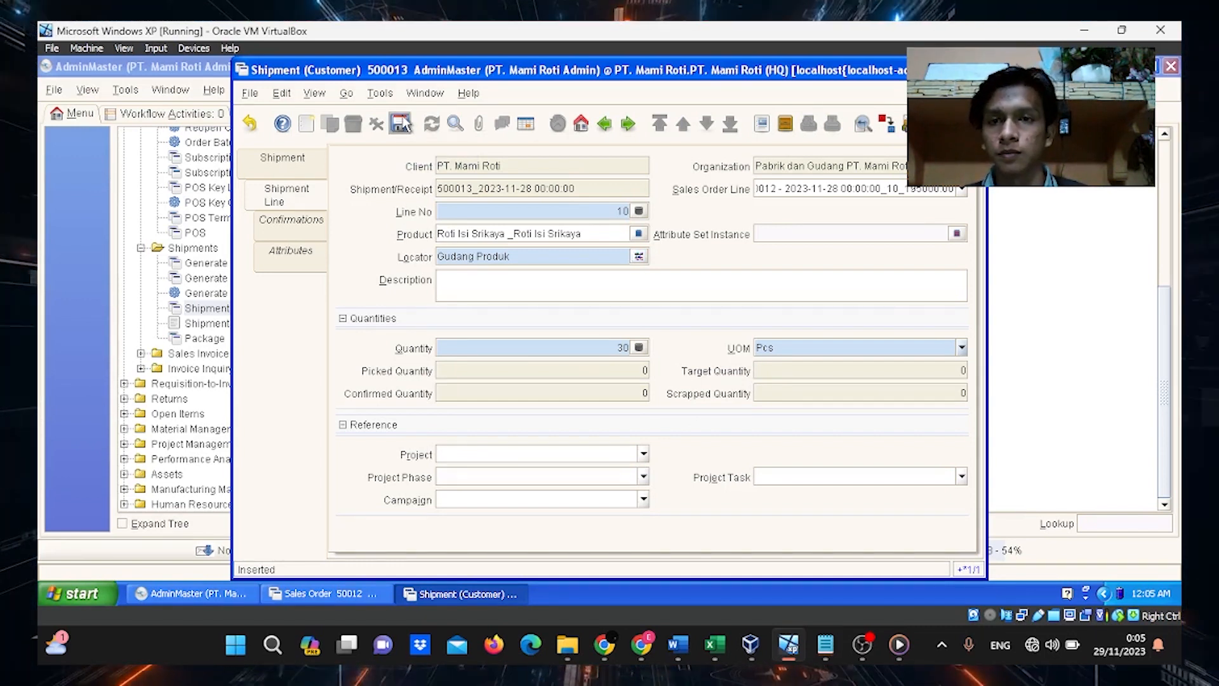
# Return to the shipment header, process it with the document action Complete, and close the shipment window
pyautogui.click(296, 171)
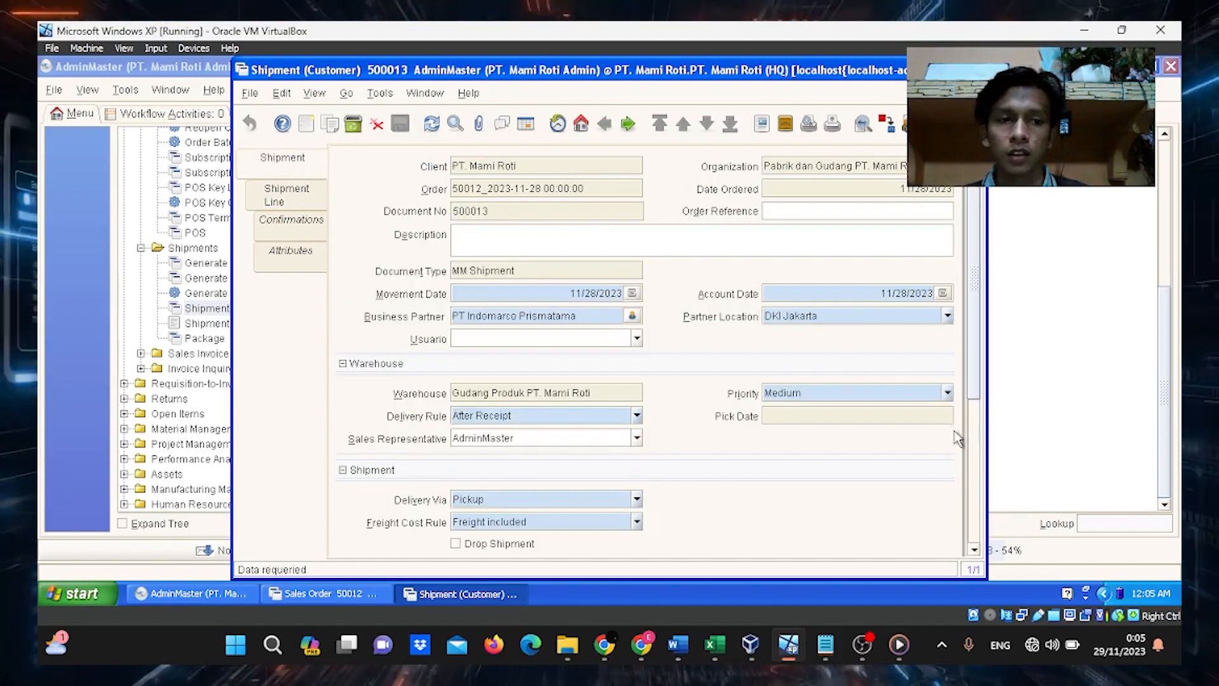
pyautogui.scroll(-3, 978, 447)
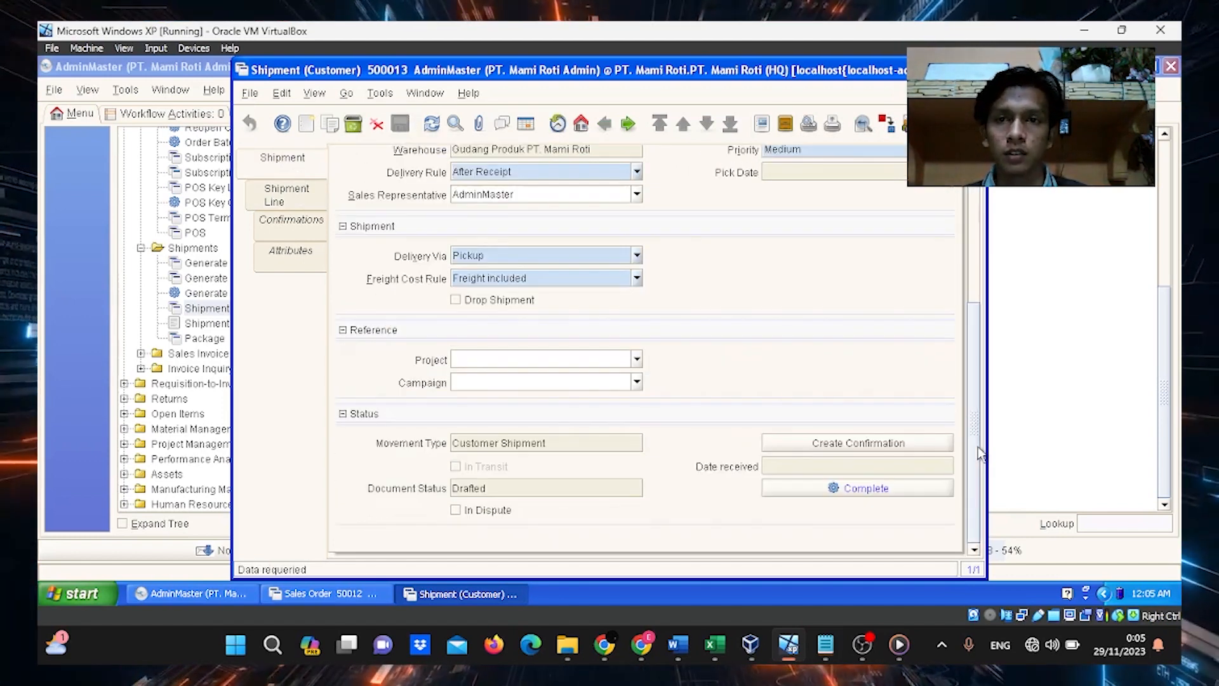
pyautogui.click(908, 485)
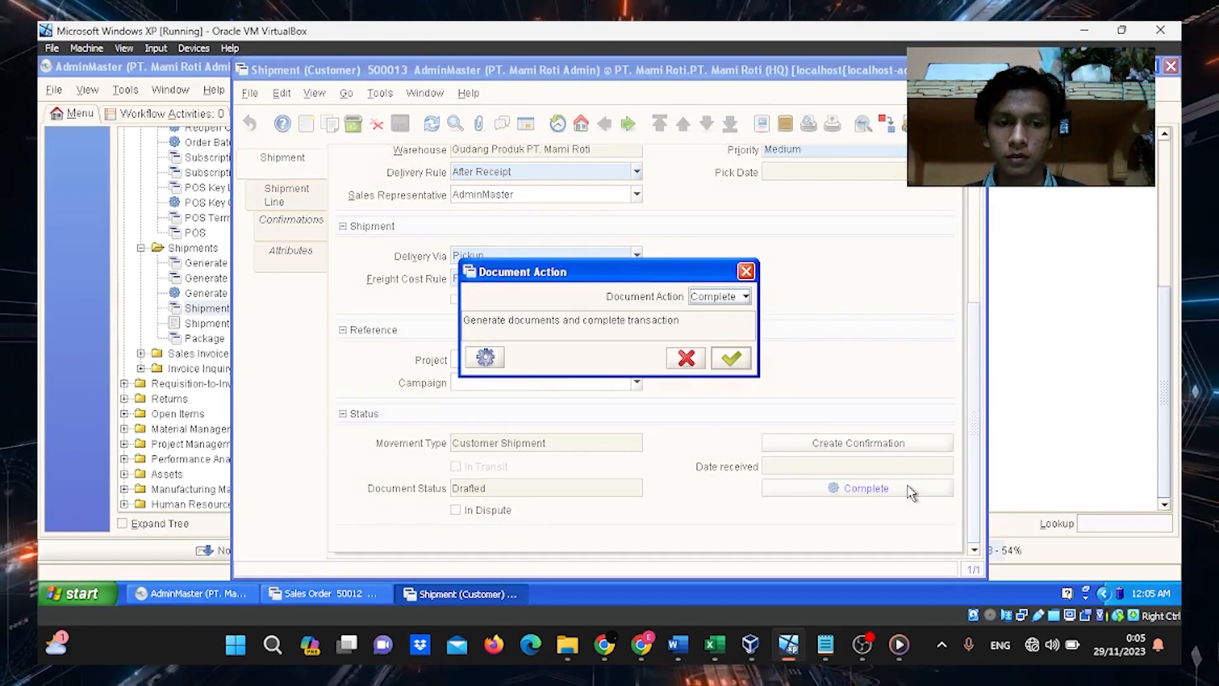
pyautogui.click(731, 360)
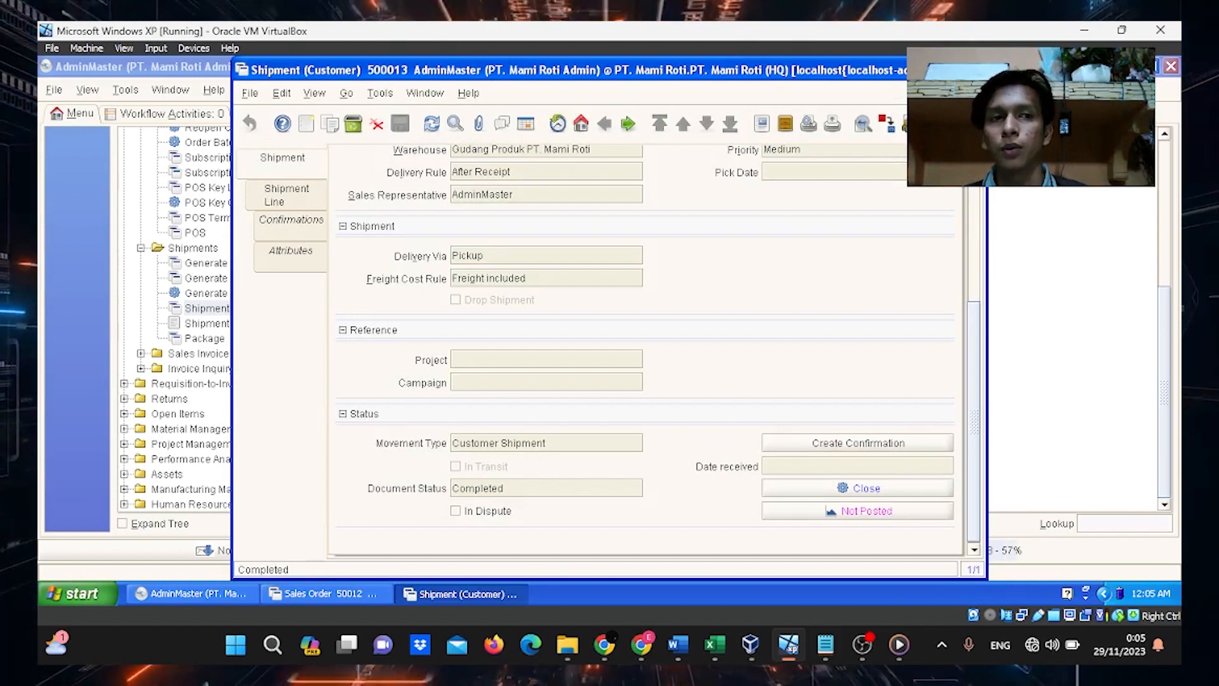
pyautogui.click(975, 70)
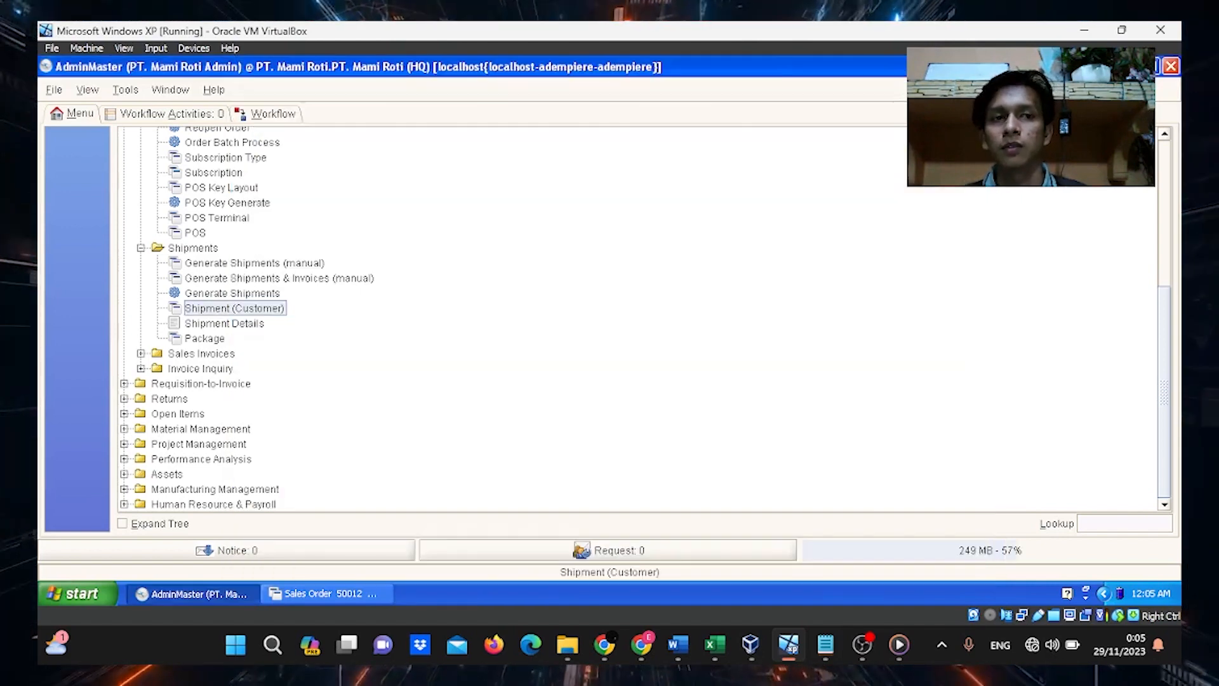
# Query the product stock information for warehouse Gudang Produk under price list version 2023-11-08
pyautogui.click(96, 95)
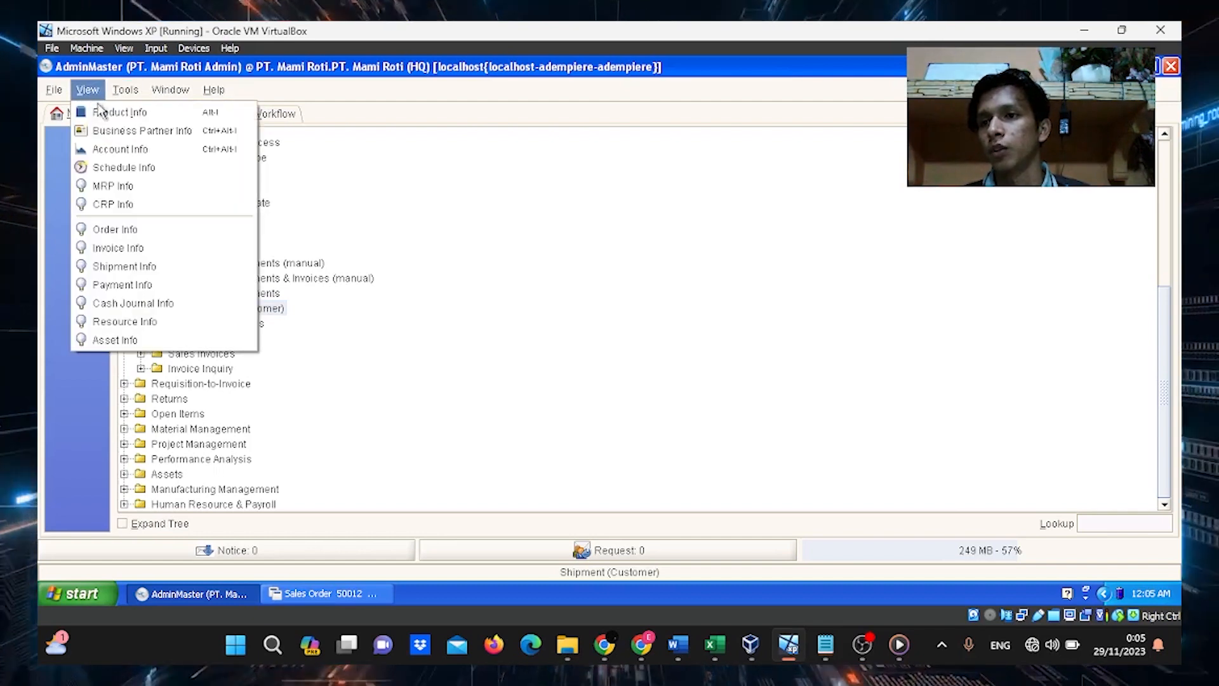
pyautogui.click(105, 114)
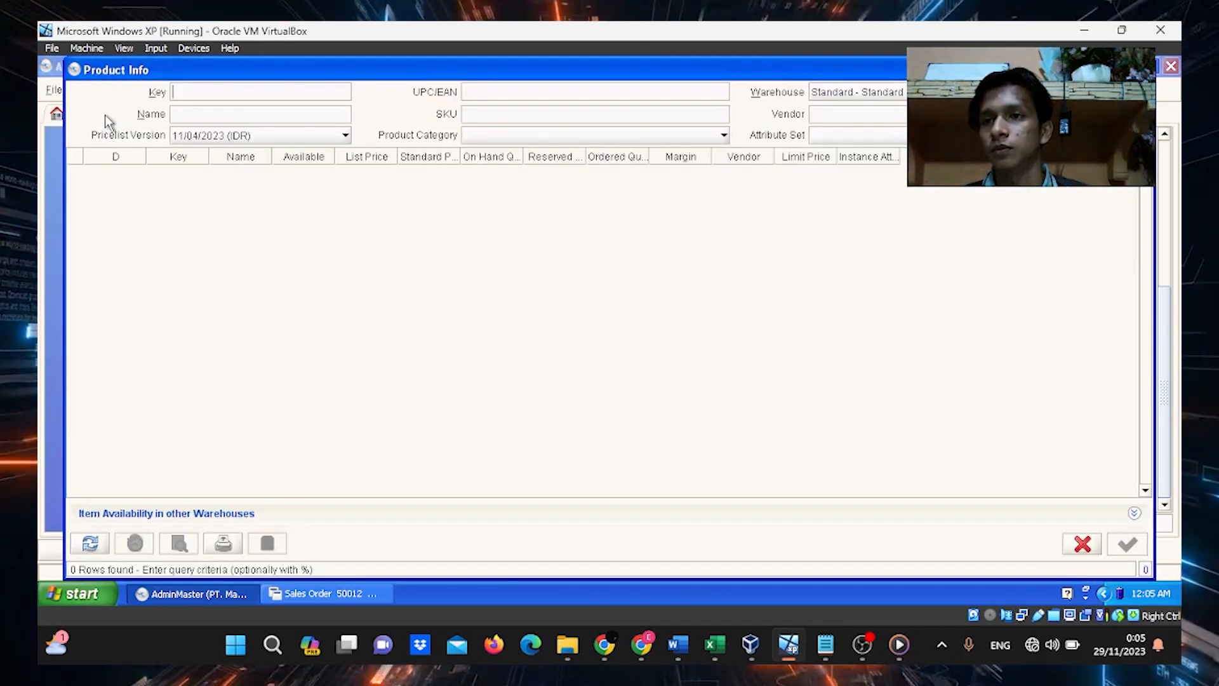
pyautogui.click(292, 137)
pyautogui.click(301, 184)
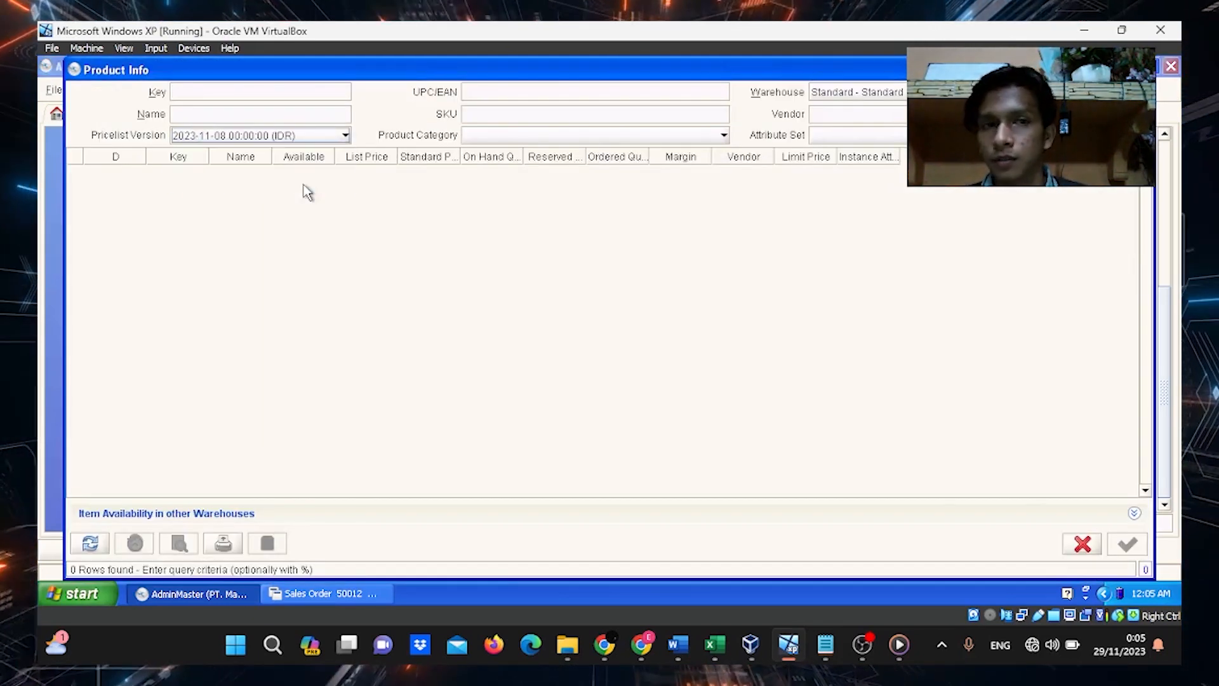
pyautogui.click(978, 92)
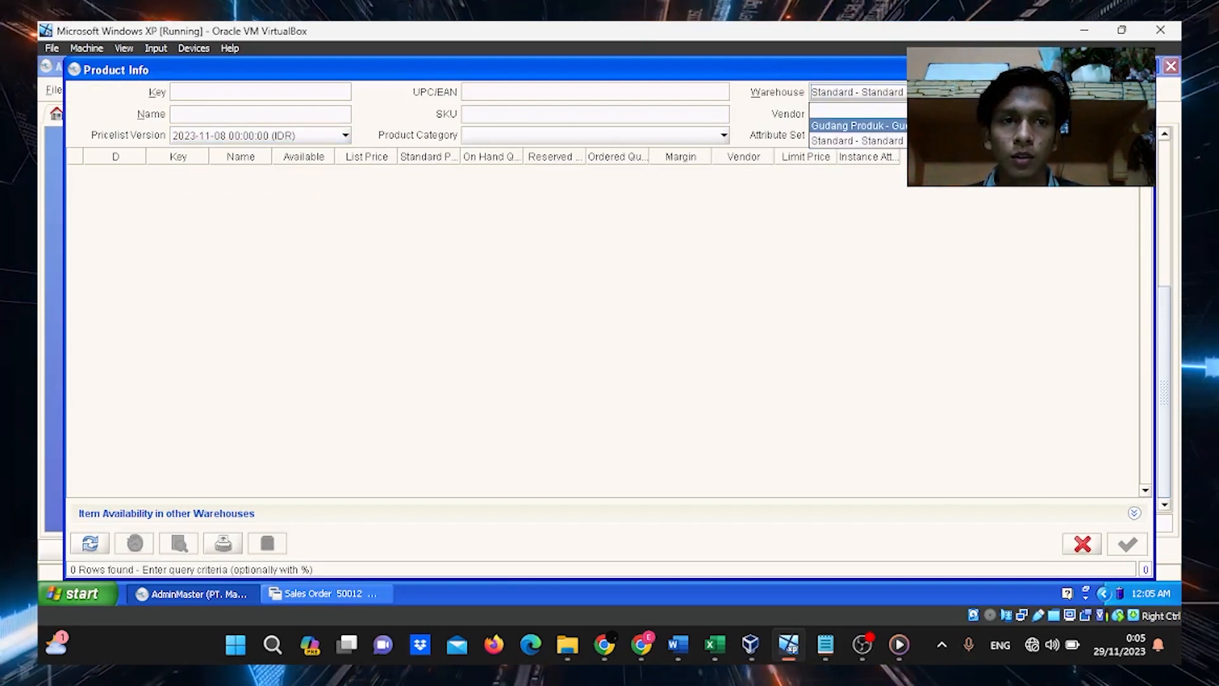
pyautogui.click(977, 126)
pyautogui.click(79, 546)
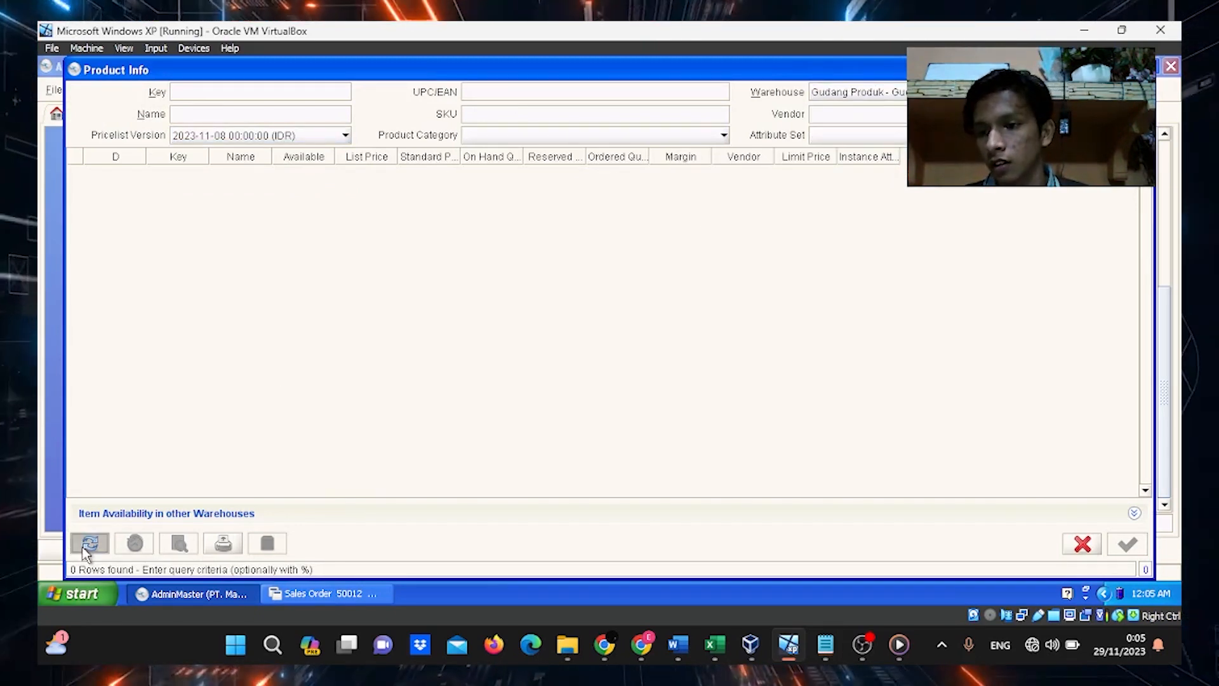
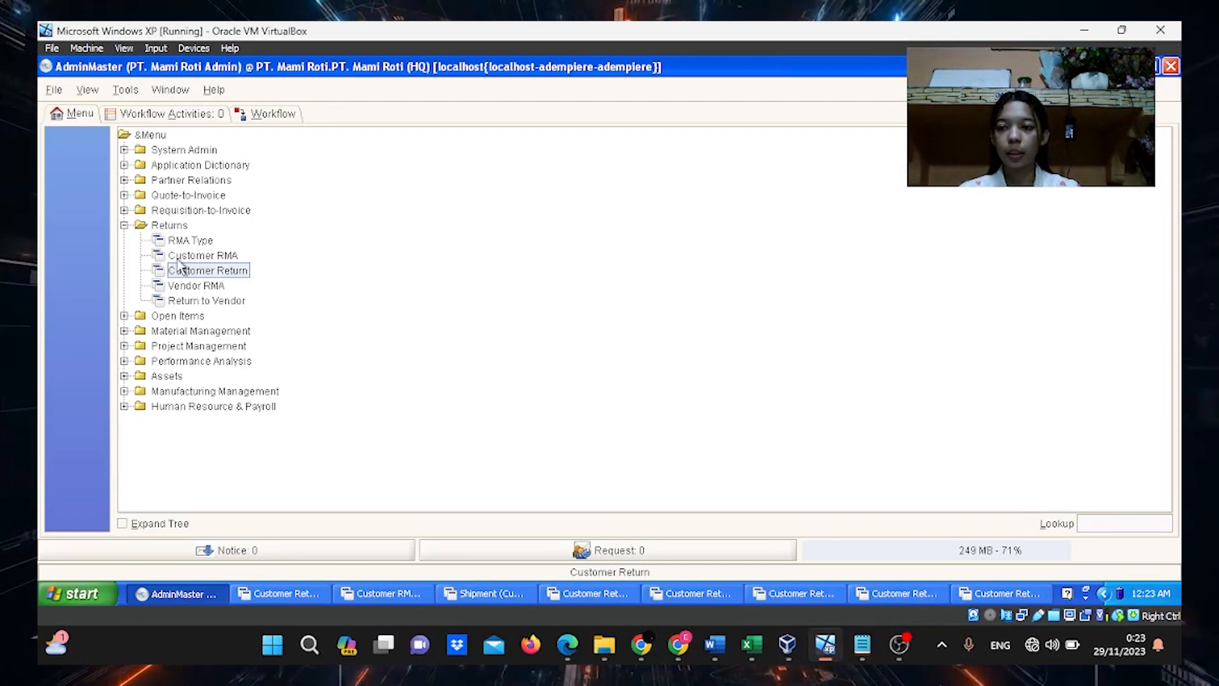
# Start a Customer RMA named Return Customer with the description "Pengembalian roti isi srikaya yang rusak sebanyak 5 pcs"
pyautogui.click(184, 256)
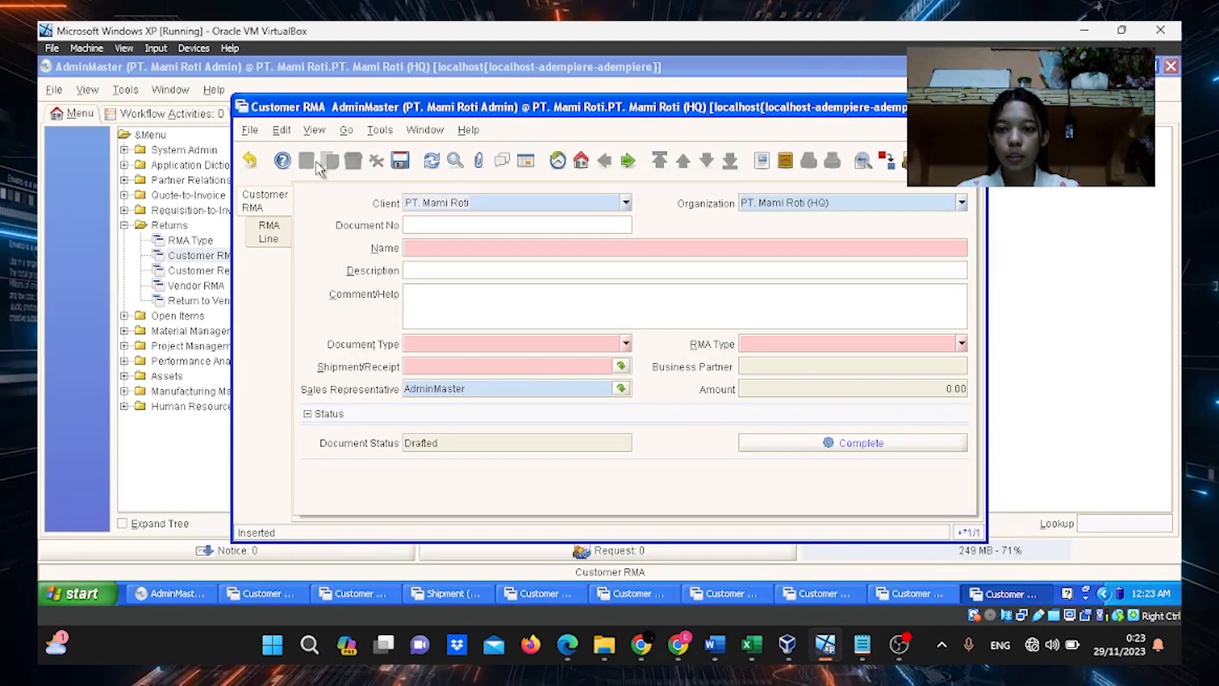
pyautogui.click(415, 249)
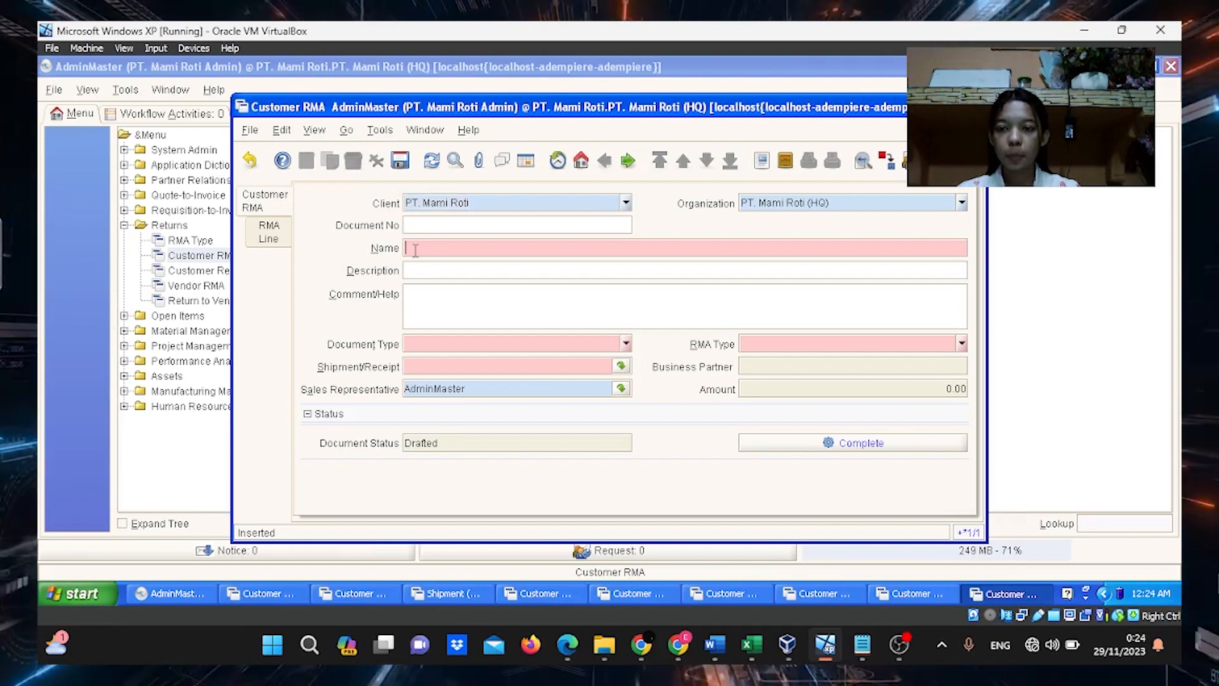
pyautogui.write('Re')
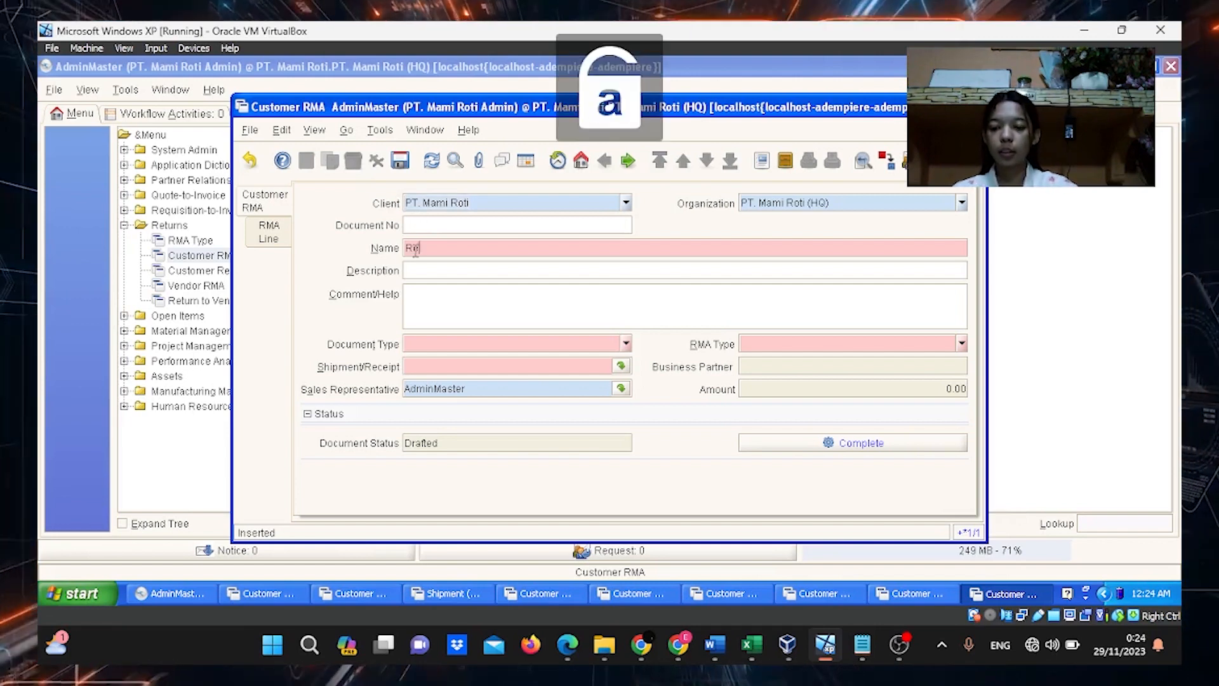
pyautogui.write('turn C')
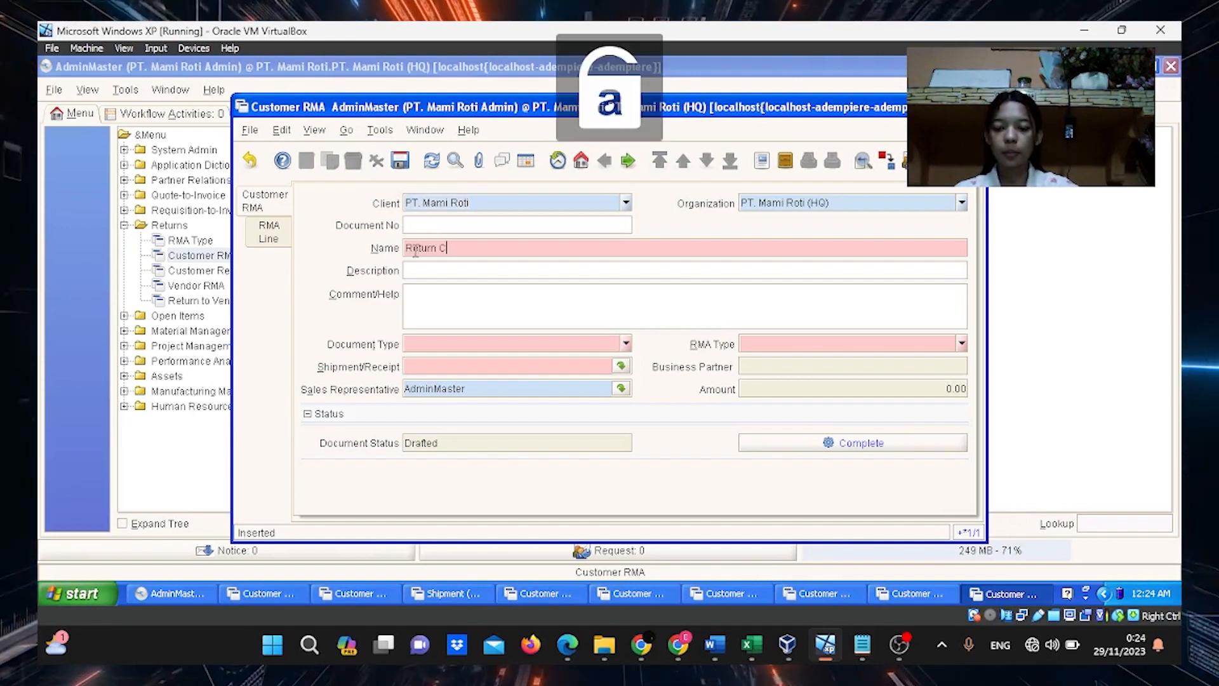
pyautogui.write('ustomer')
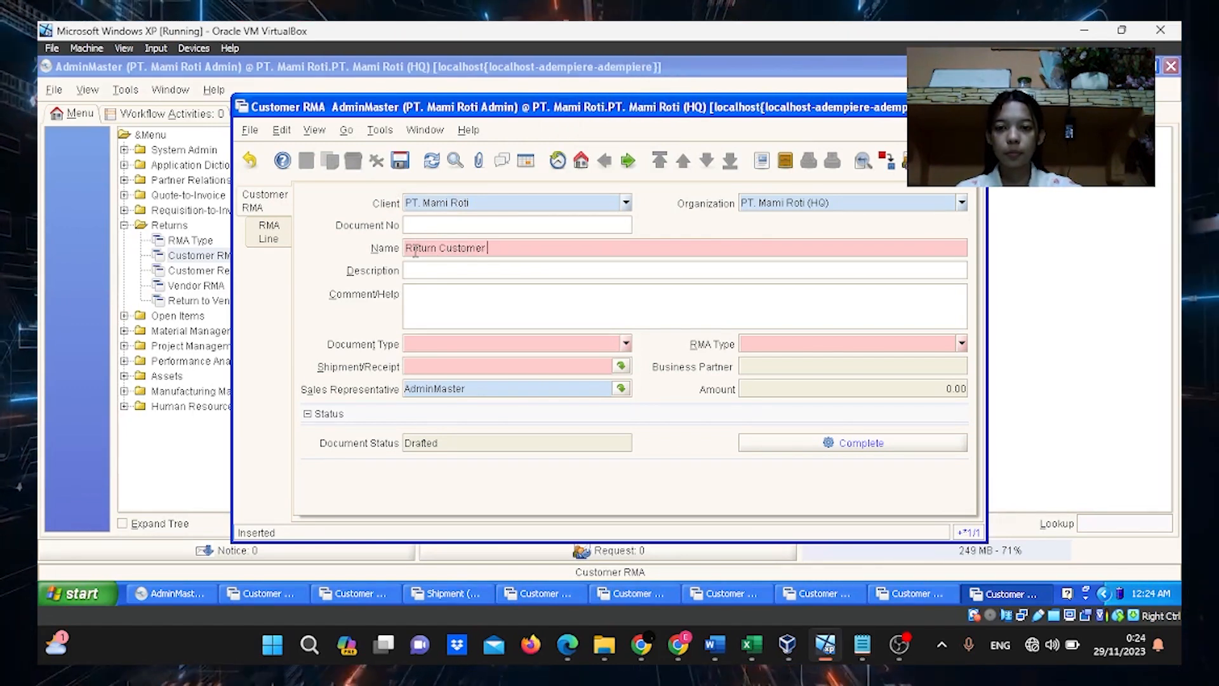
pyautogui.click(427, 270)
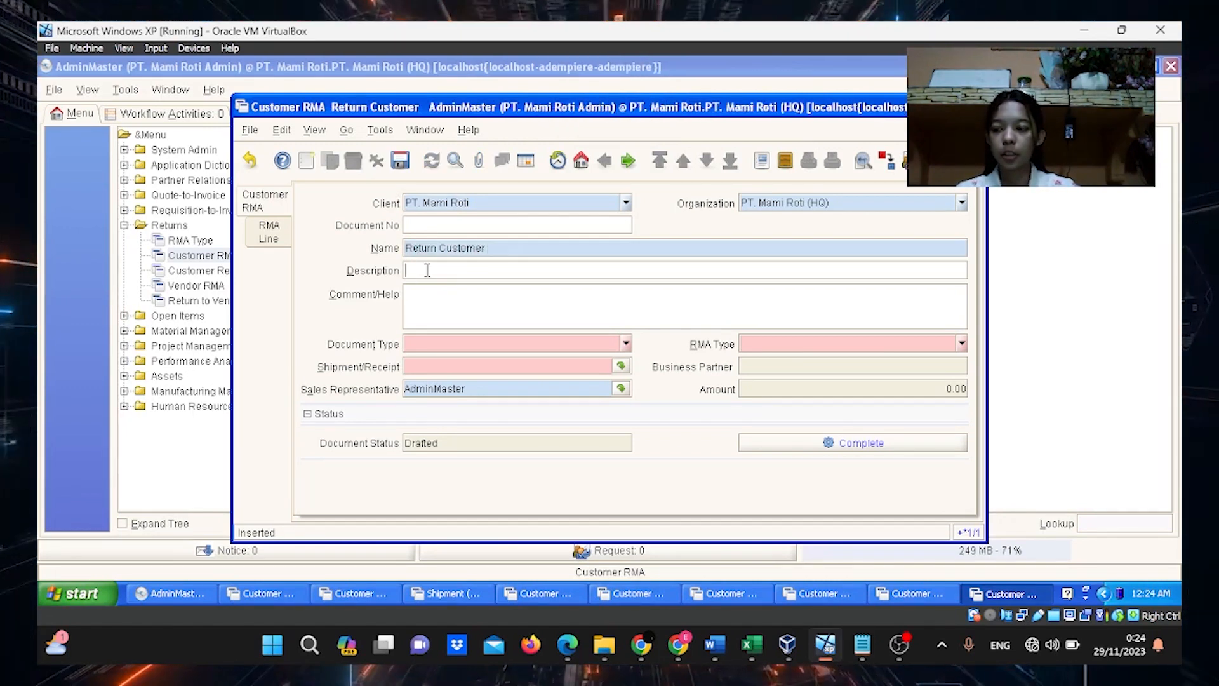
pyautogui.write('Pengemb')
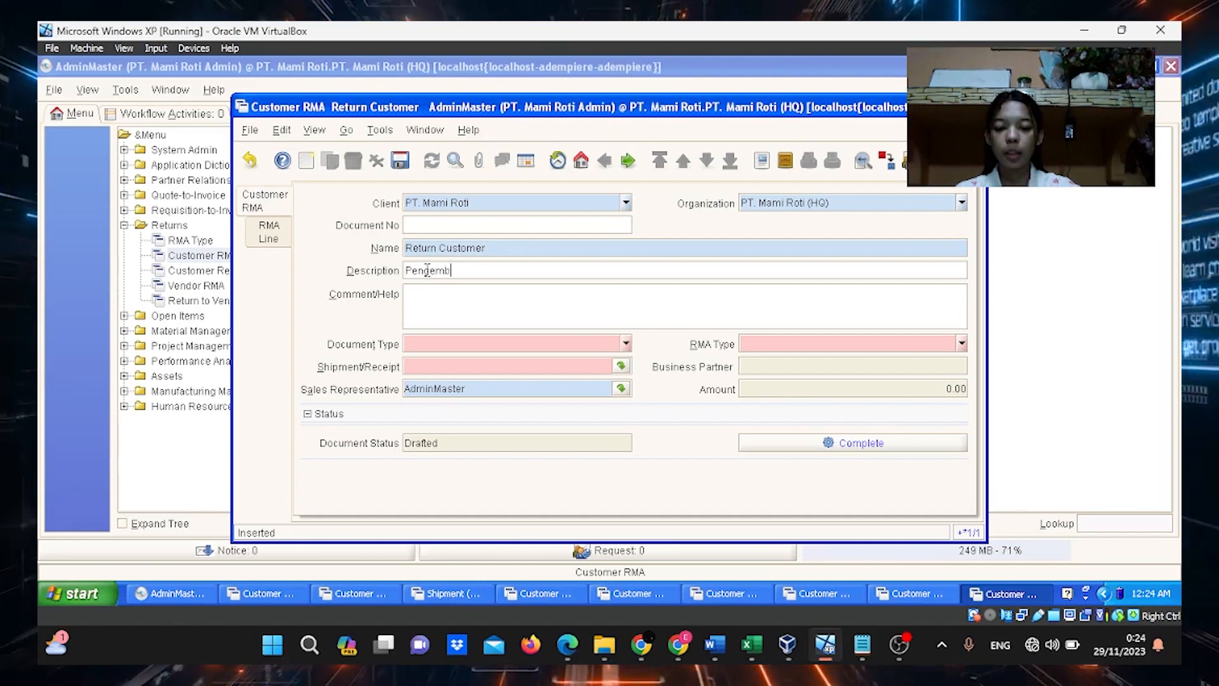
pyautogui.write('alian')
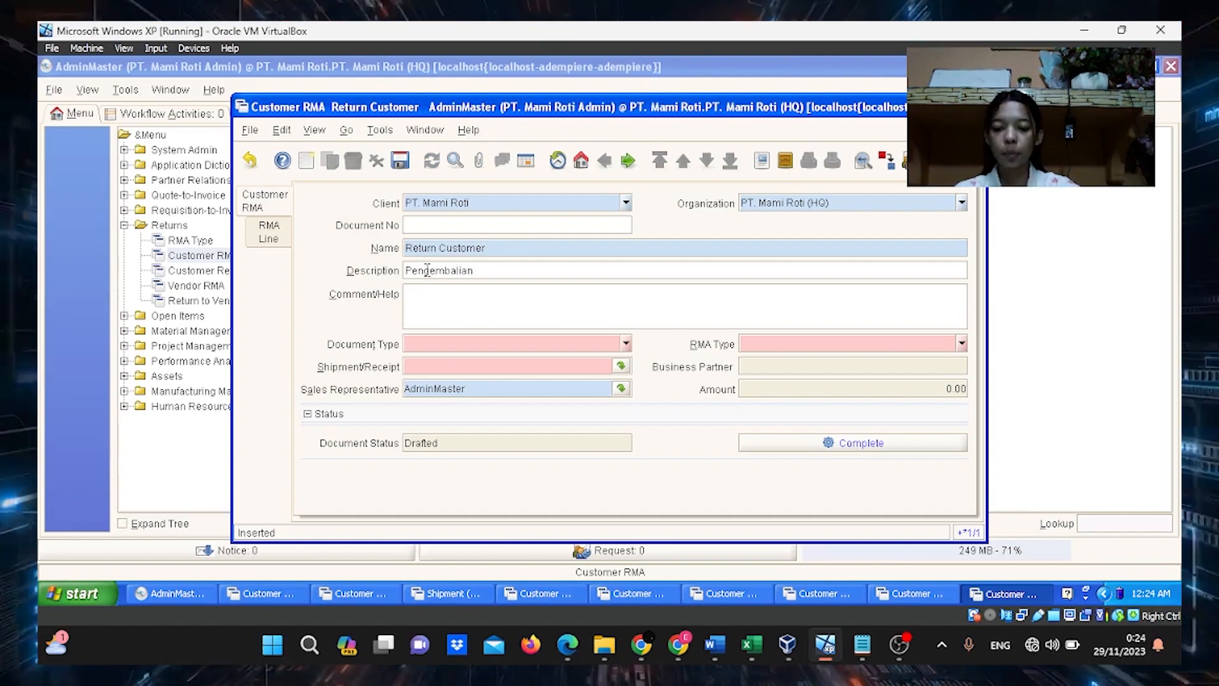
pyautogui.write(' roti isi')
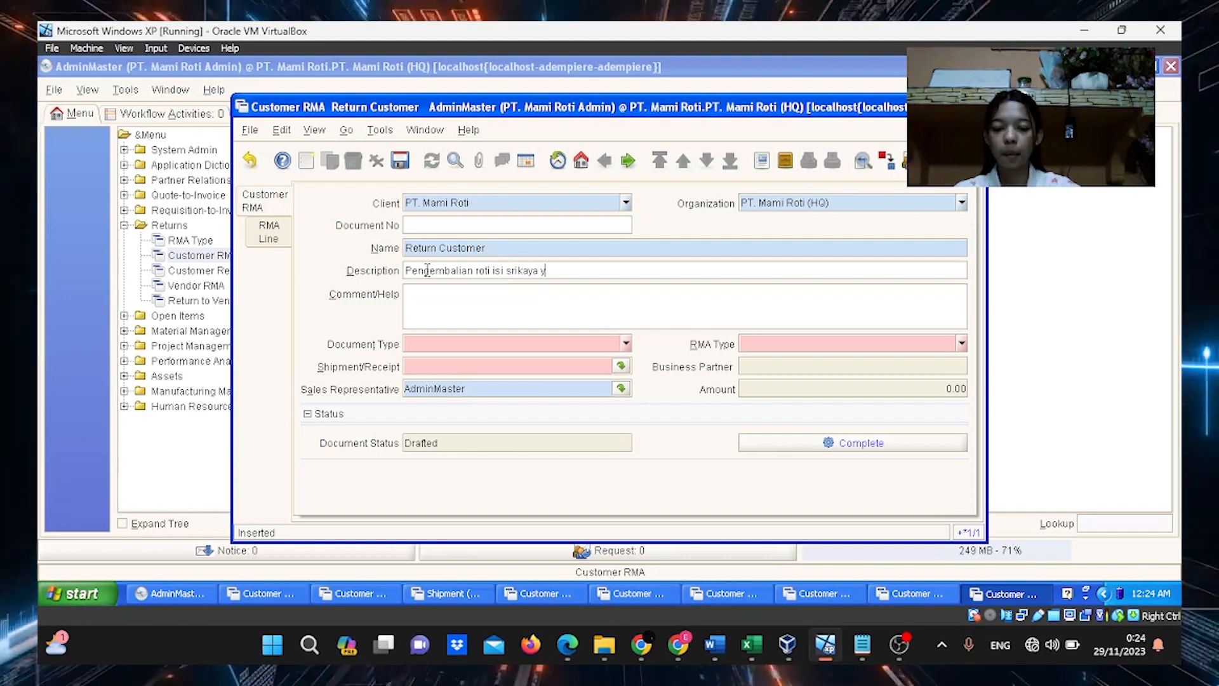
pyautogui.write('srikaya yang rusak sebanyak')
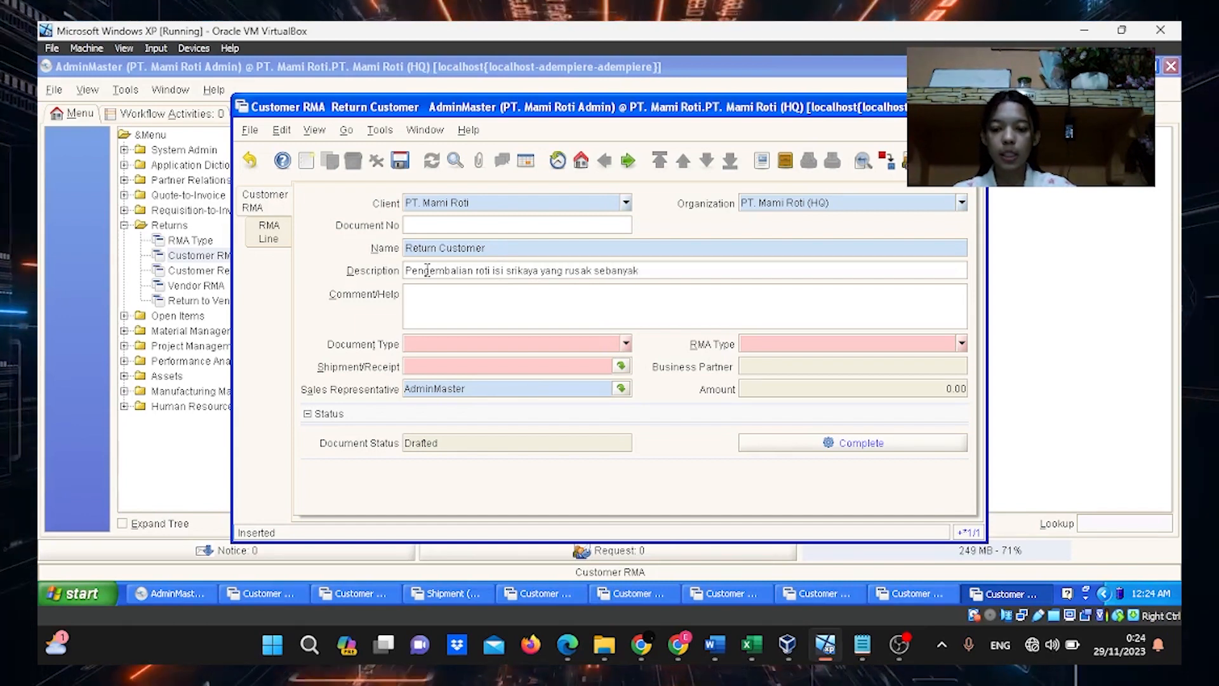
pyautogui.write(' 5 pcs')
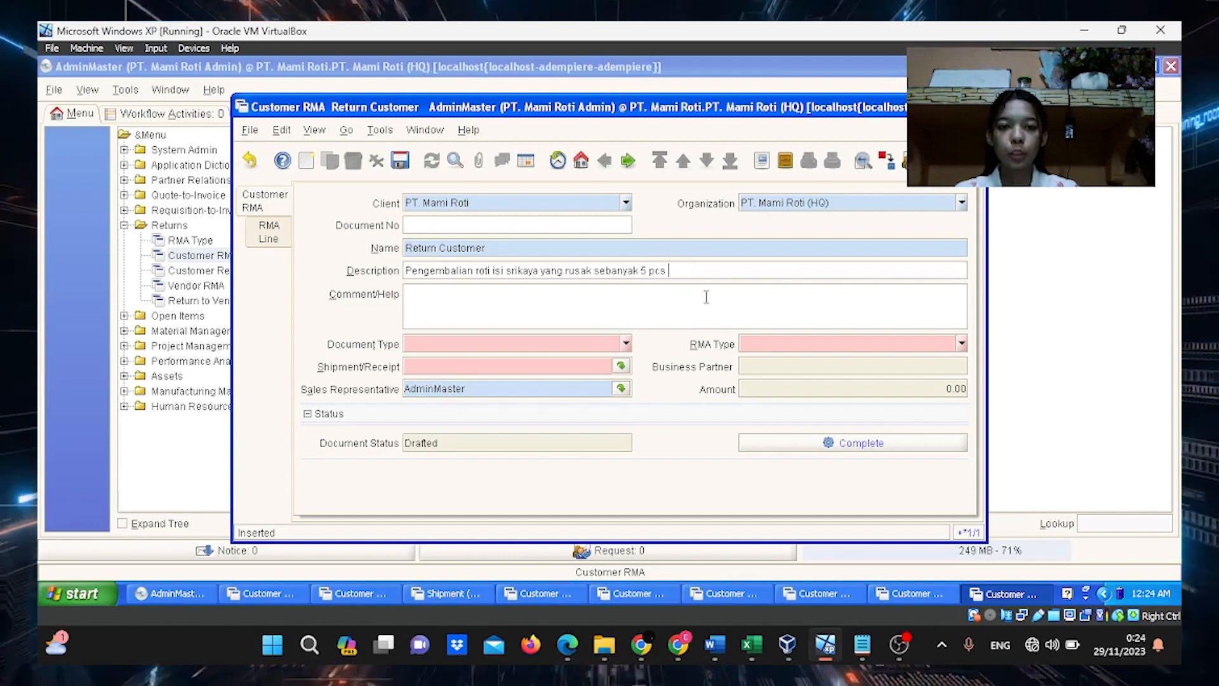
# Set the RMA's organization to Pabrik dan Gudang PT. Mami Roti, document type to Customer Return Material and RMA type to Customer Return
pyautogui.click(964, 204)
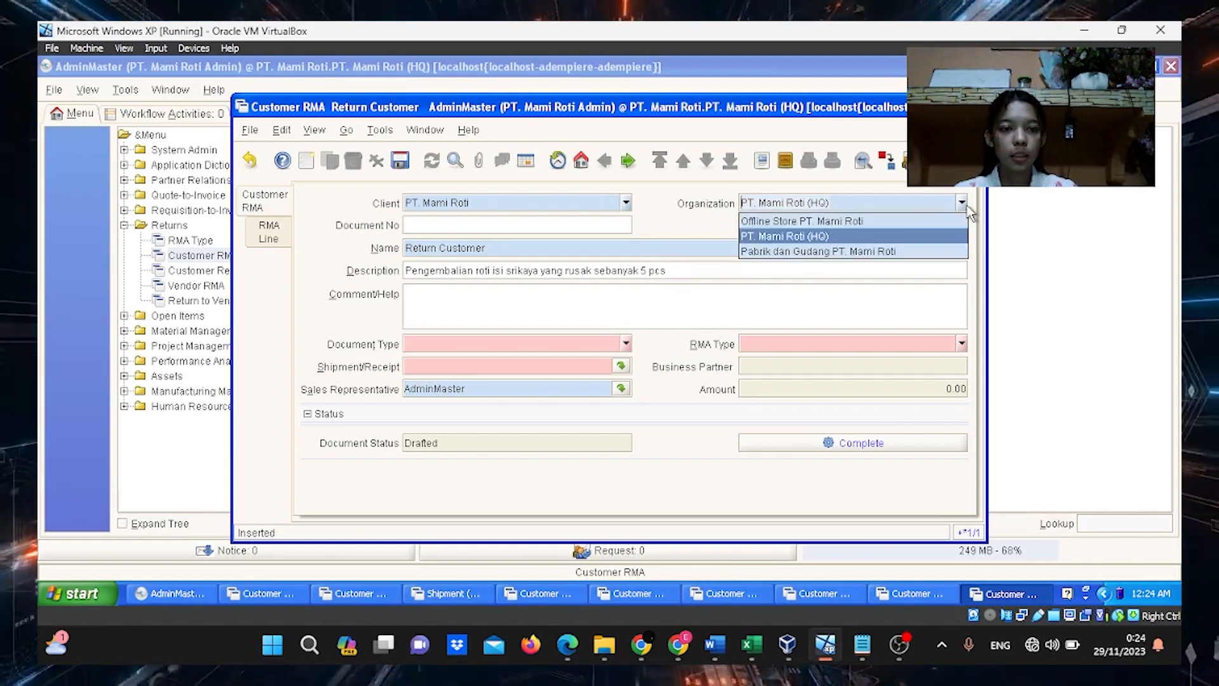
pyautogui.click(855, 254)
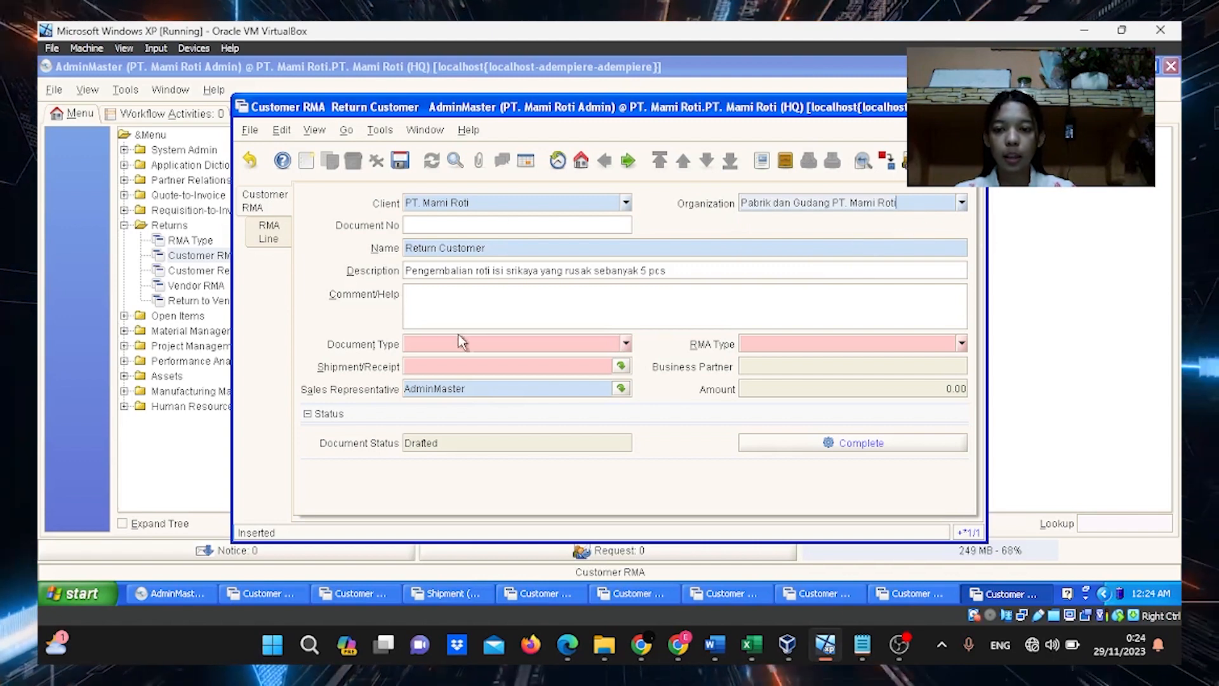
pyautogui.click(626, 344)
pyautogui.click(564, 364)
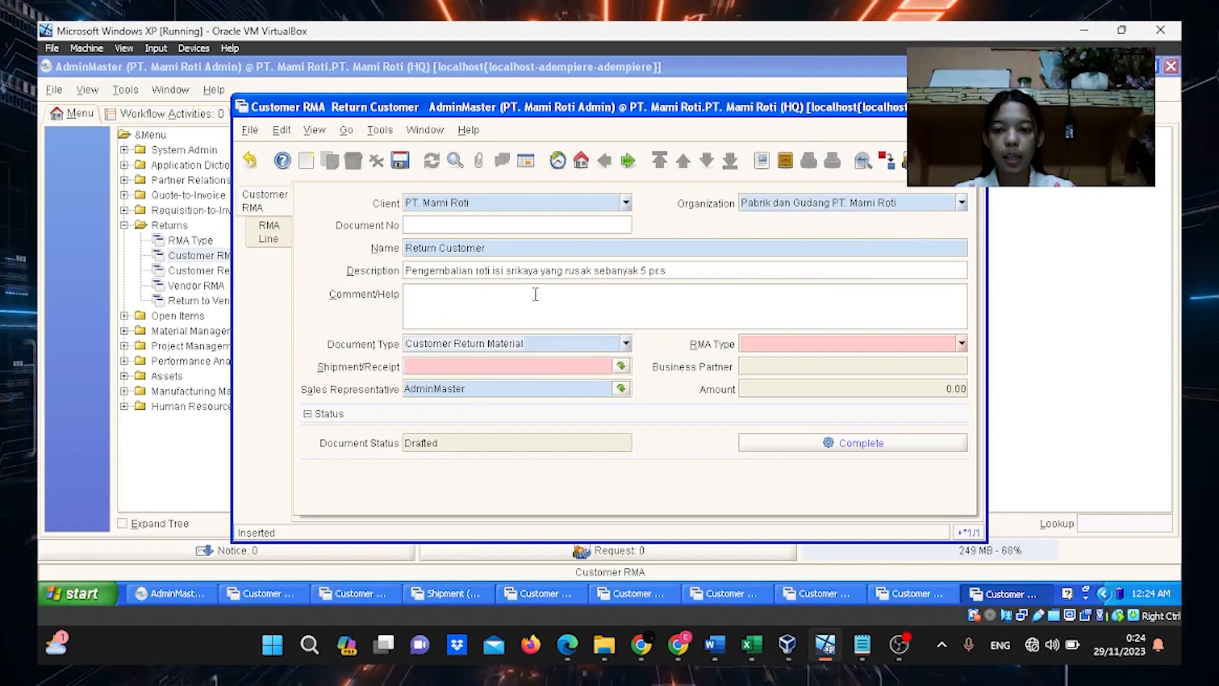
pyautogui.click(962, 344)
pyautogui.click(890, 362)
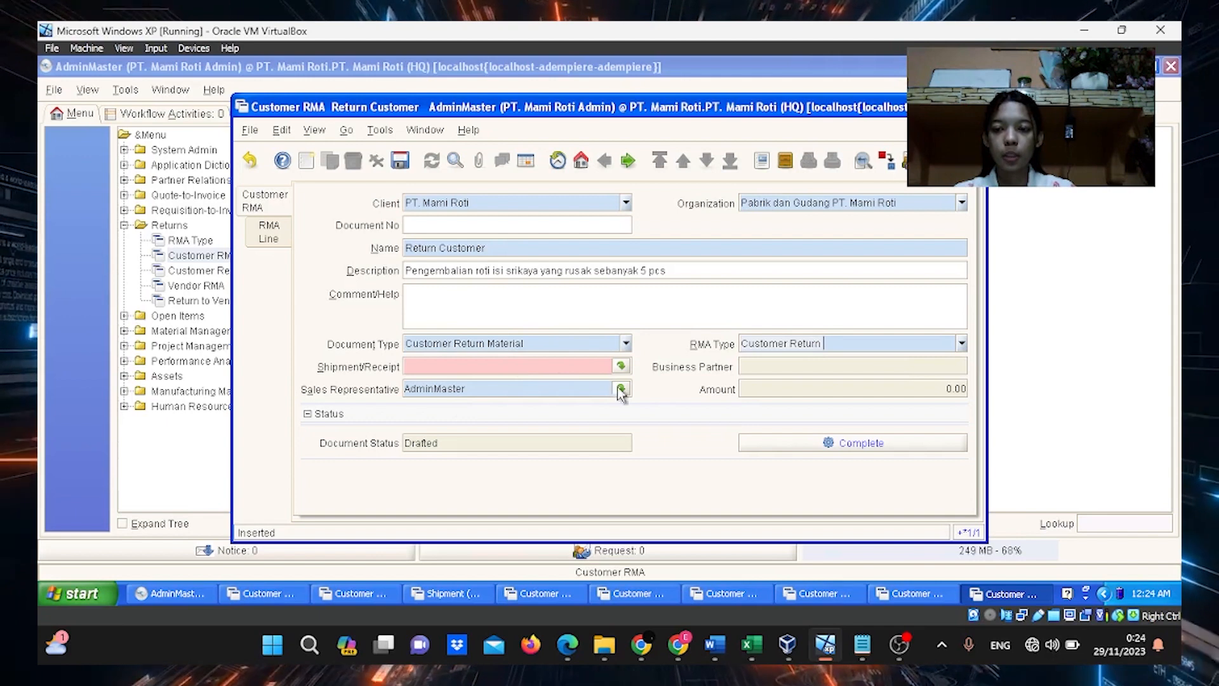
pyautogui.click(622, 366)
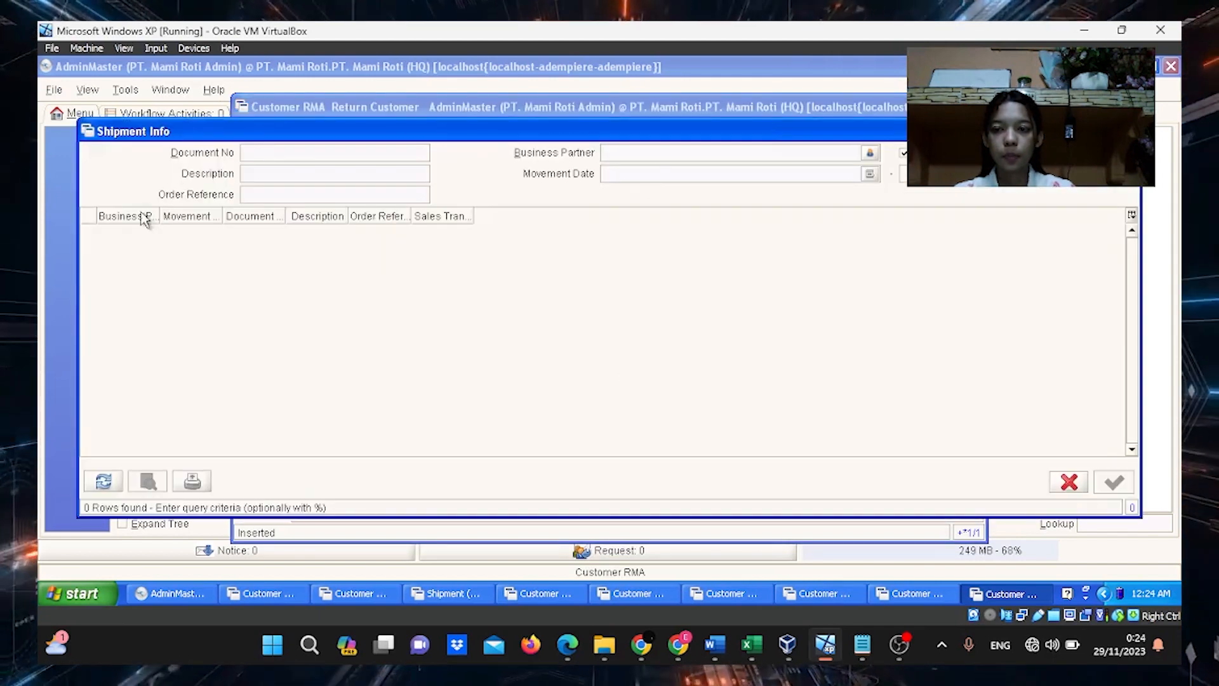
pyautogui.click(104, 482)
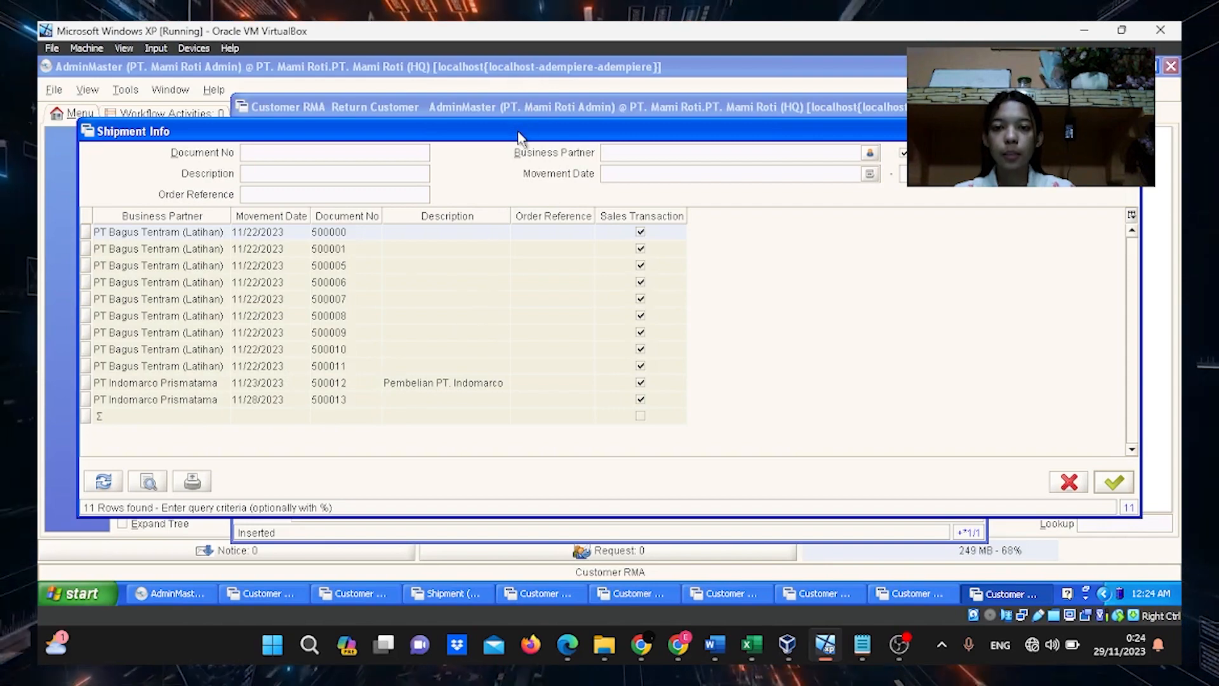
pyautogui.moveTo(519, 136); pyautogui.dragTo(645, 82)
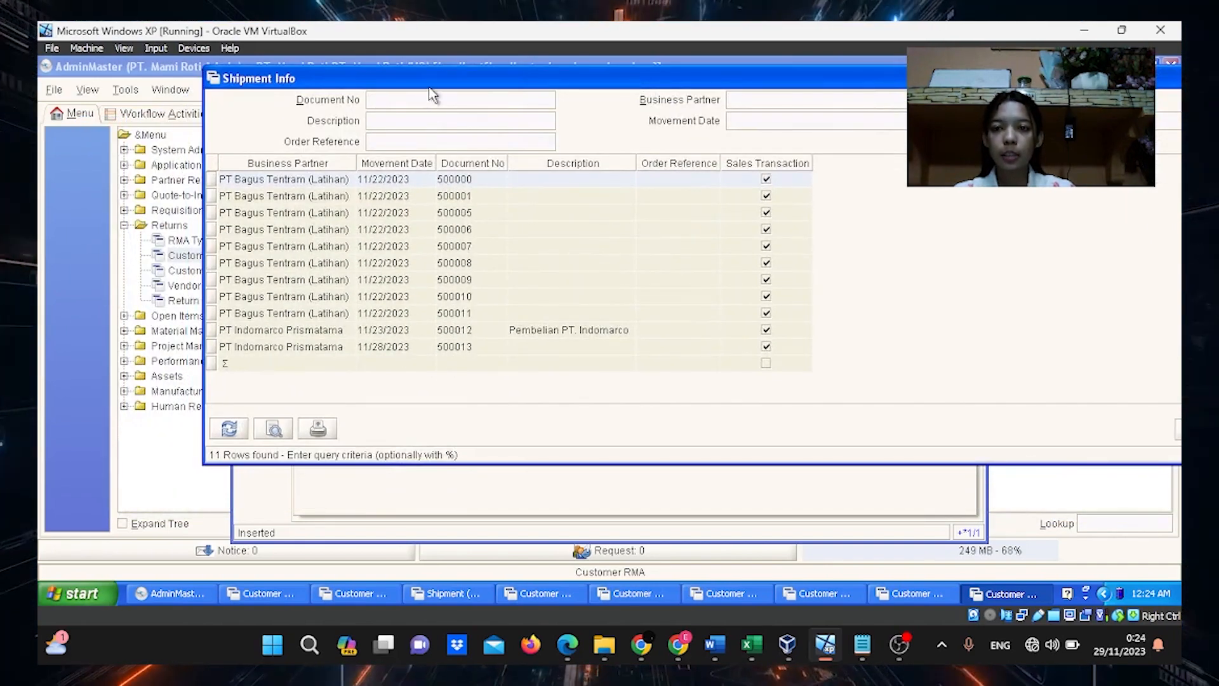
pyautogui.moveTo(430, 88); pyautogui.dragTo(475, 88)
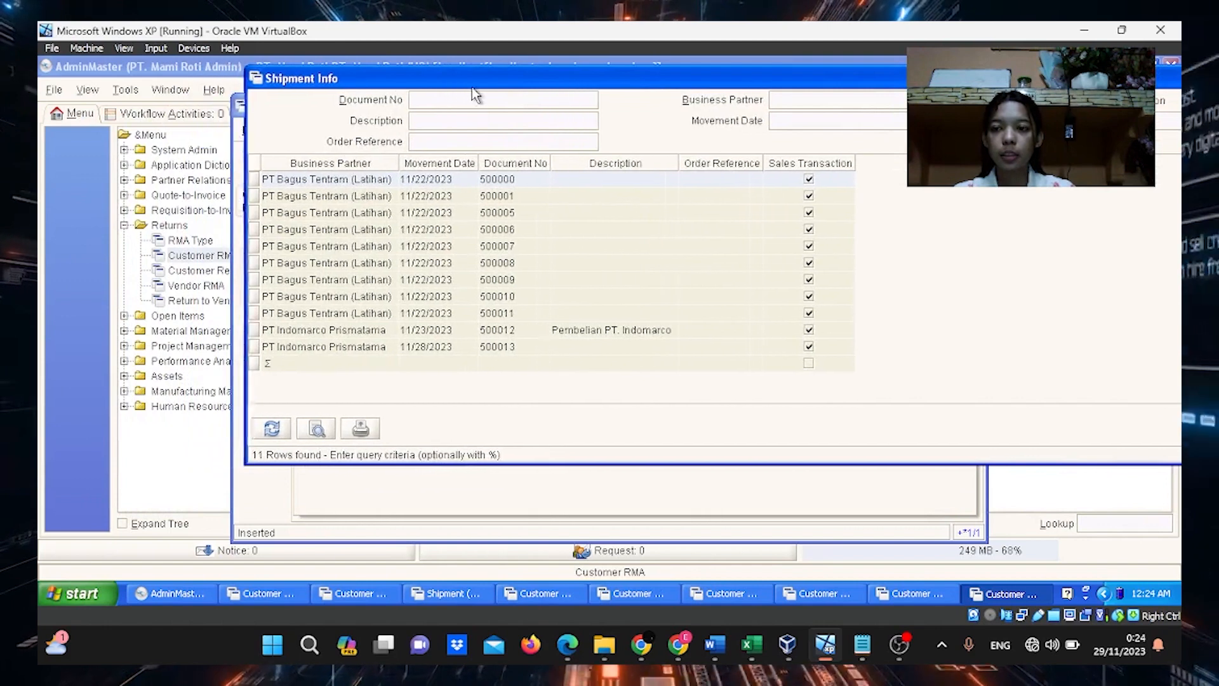
pyautogui.click(161, 207)
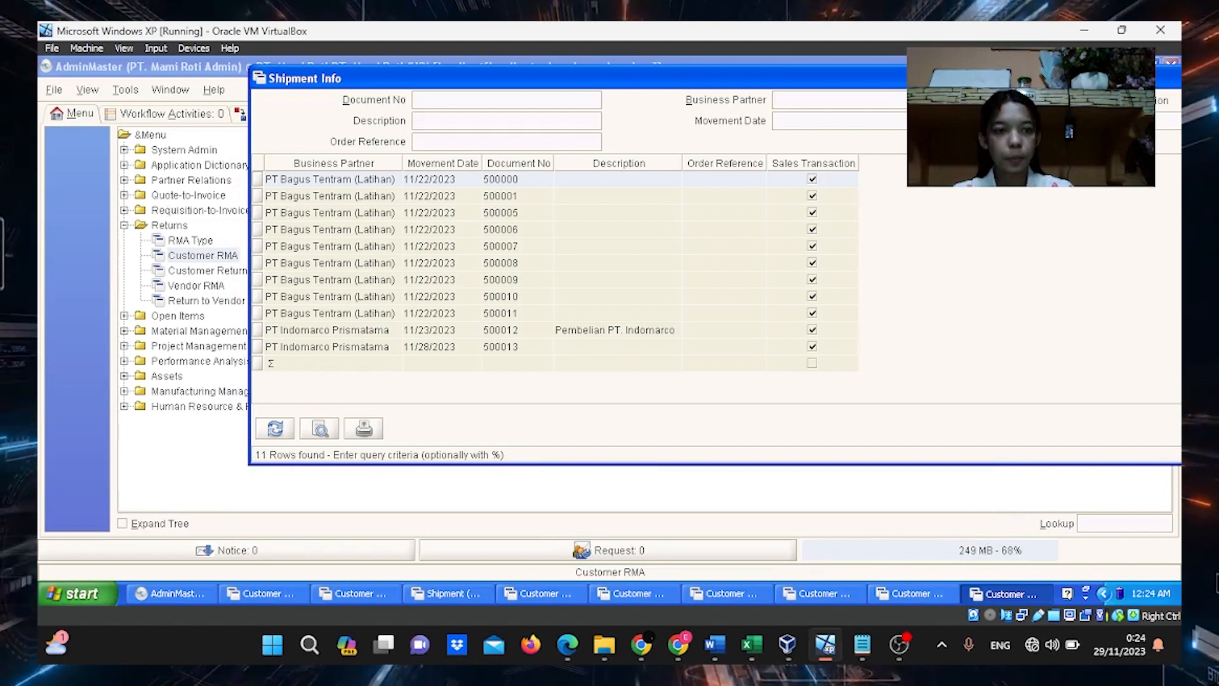
pyautogui.moveTo(1127, 81); pyautogui.dragTo(884, 80)
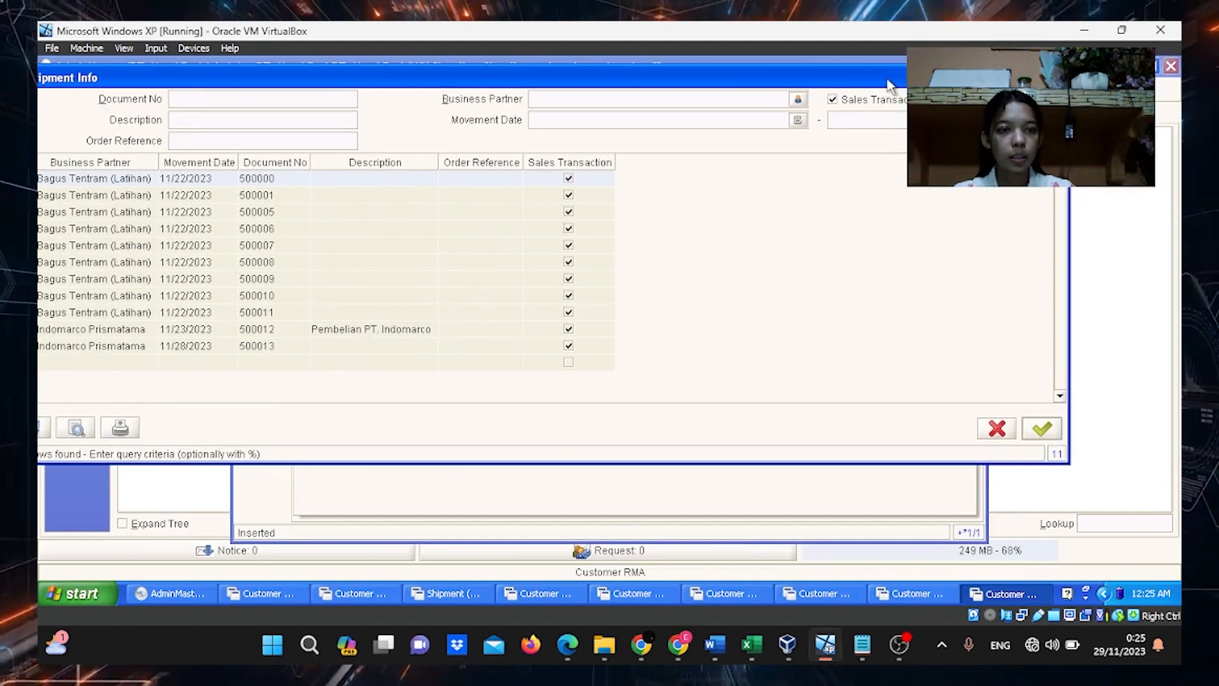
pyautogui.click(1058, 77)
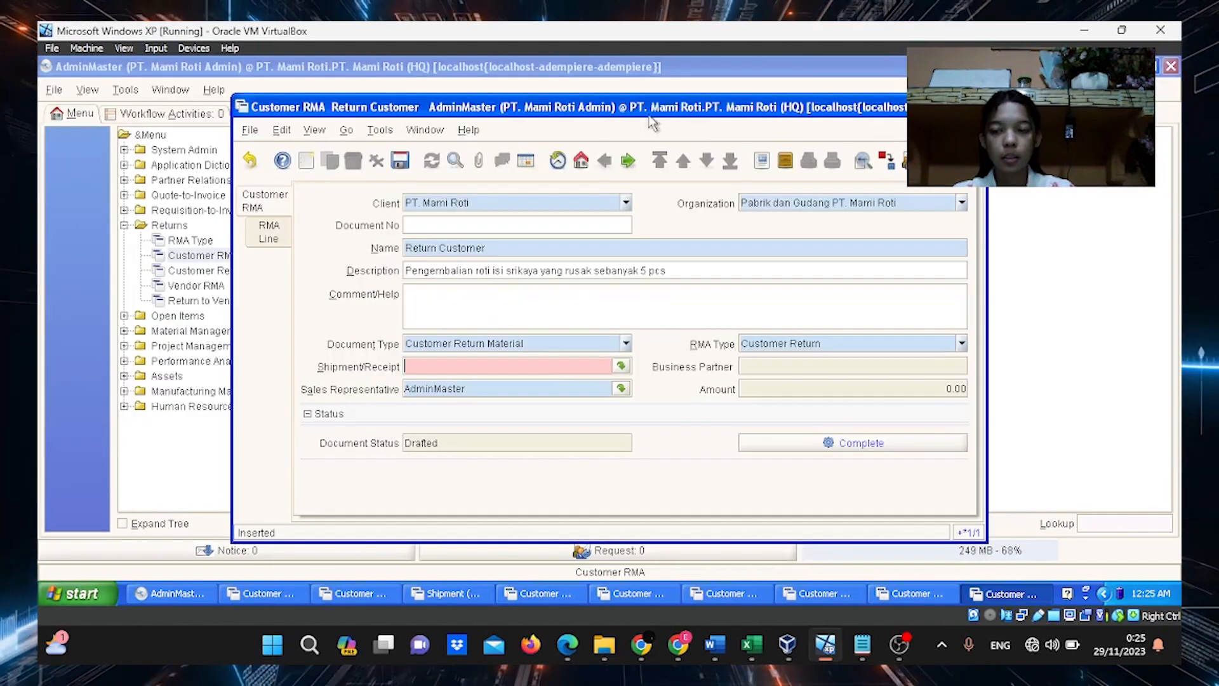
# Open customer shipment 500013 and examine its shipment line in form view
pyautogui.click(188, 196)
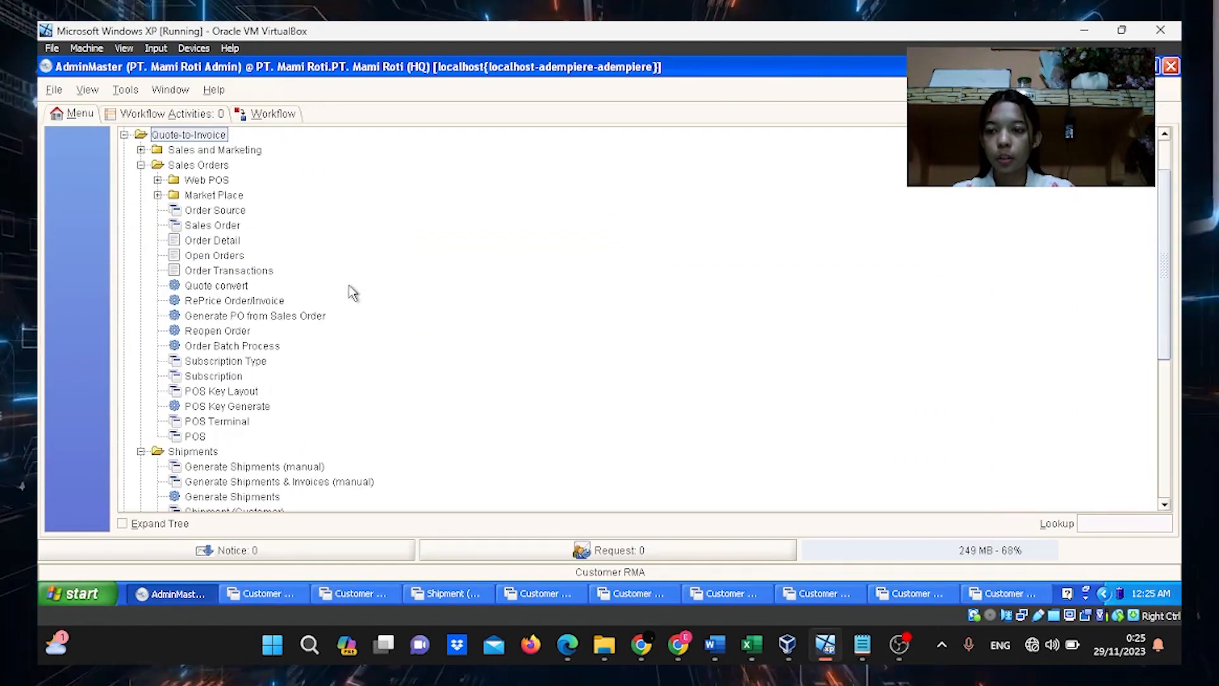
pyautogui.scroll(-5, 353, 293)
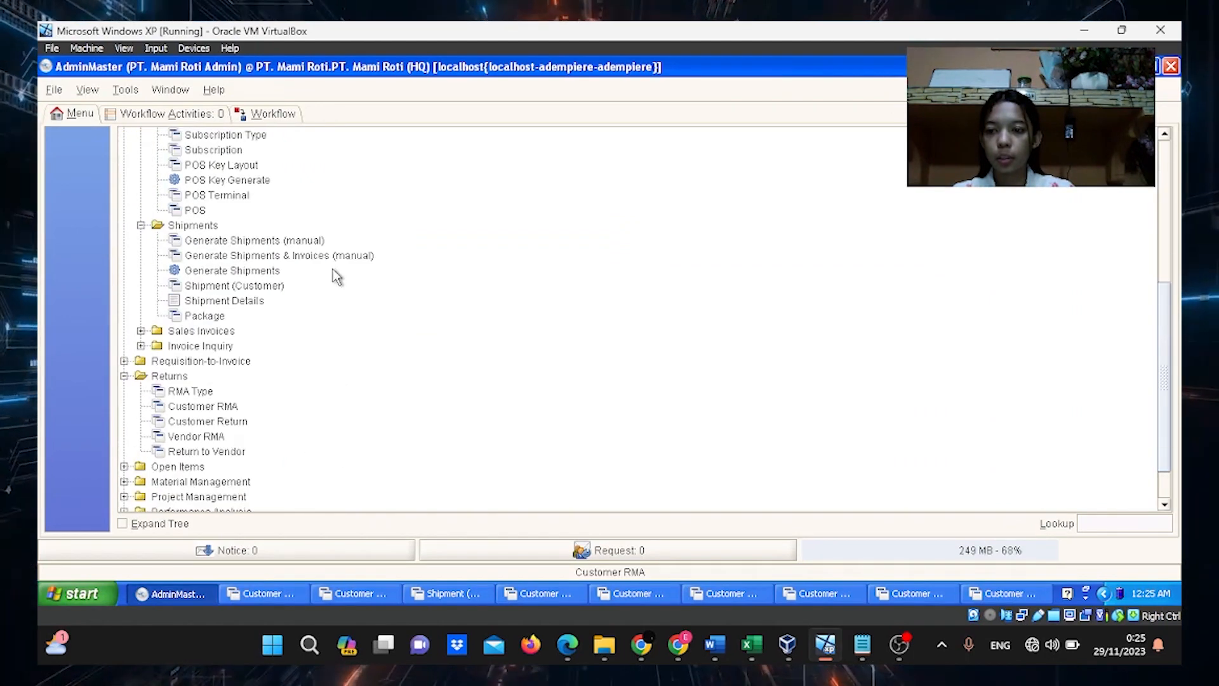
pyautogui.click(232, 286)
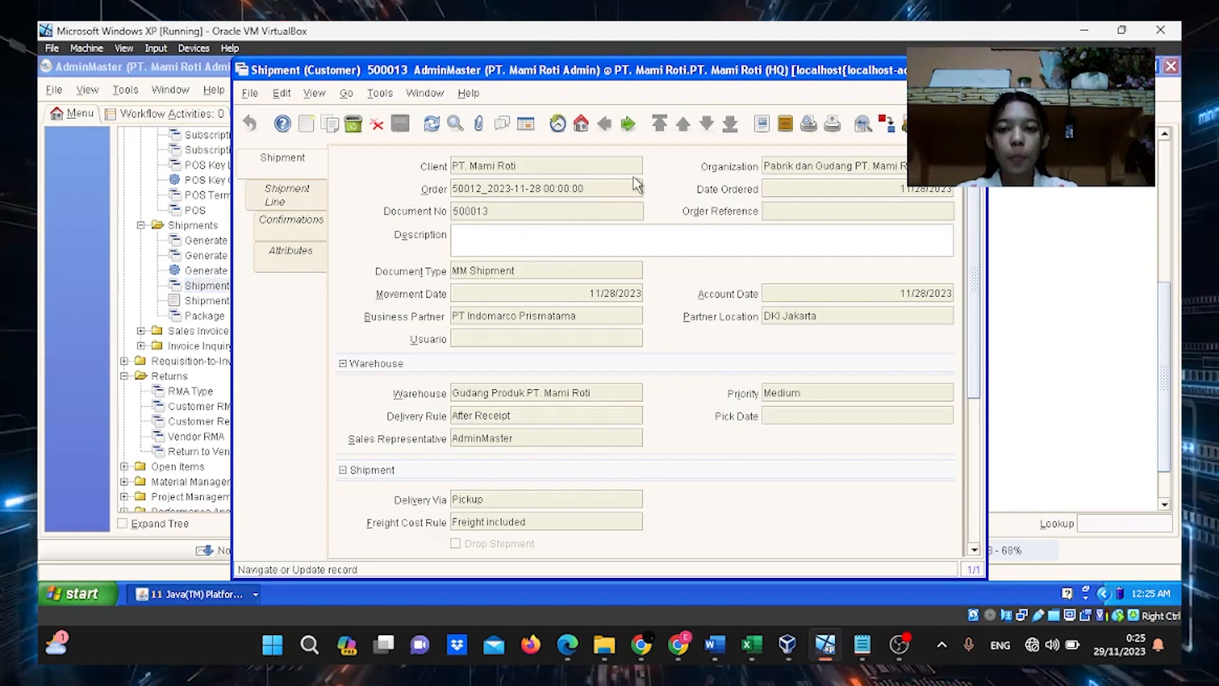
pyautogui.click(271, 193)
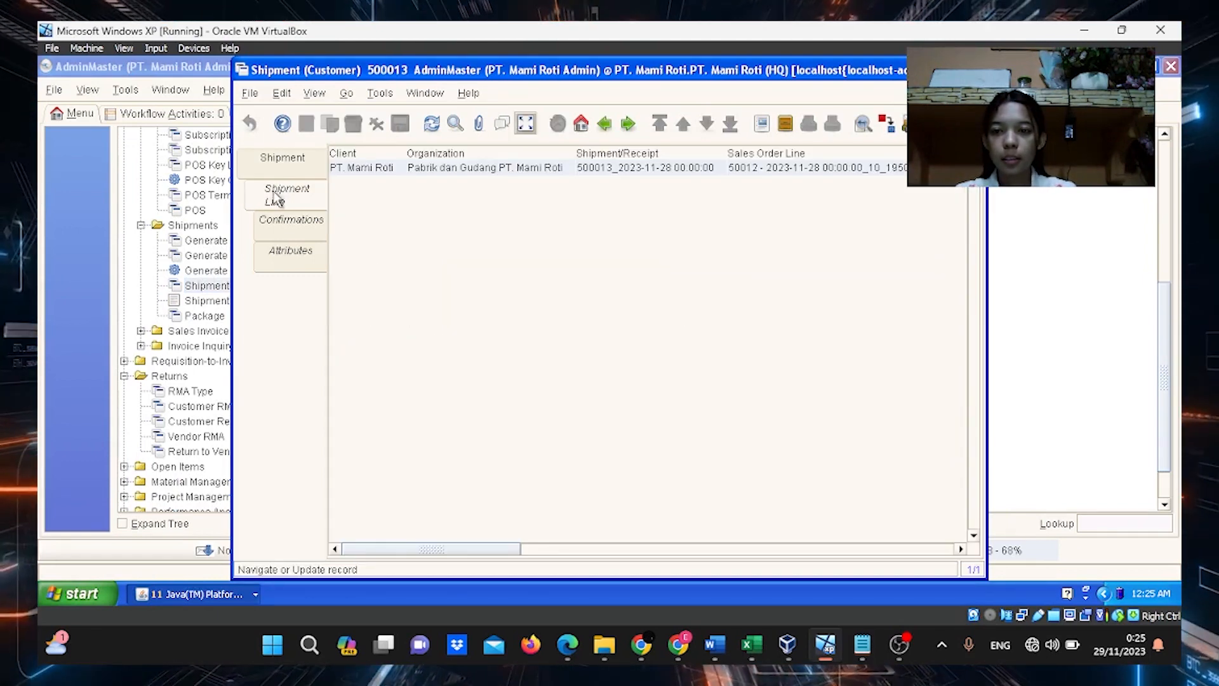
pyautogui.click(527, 125)
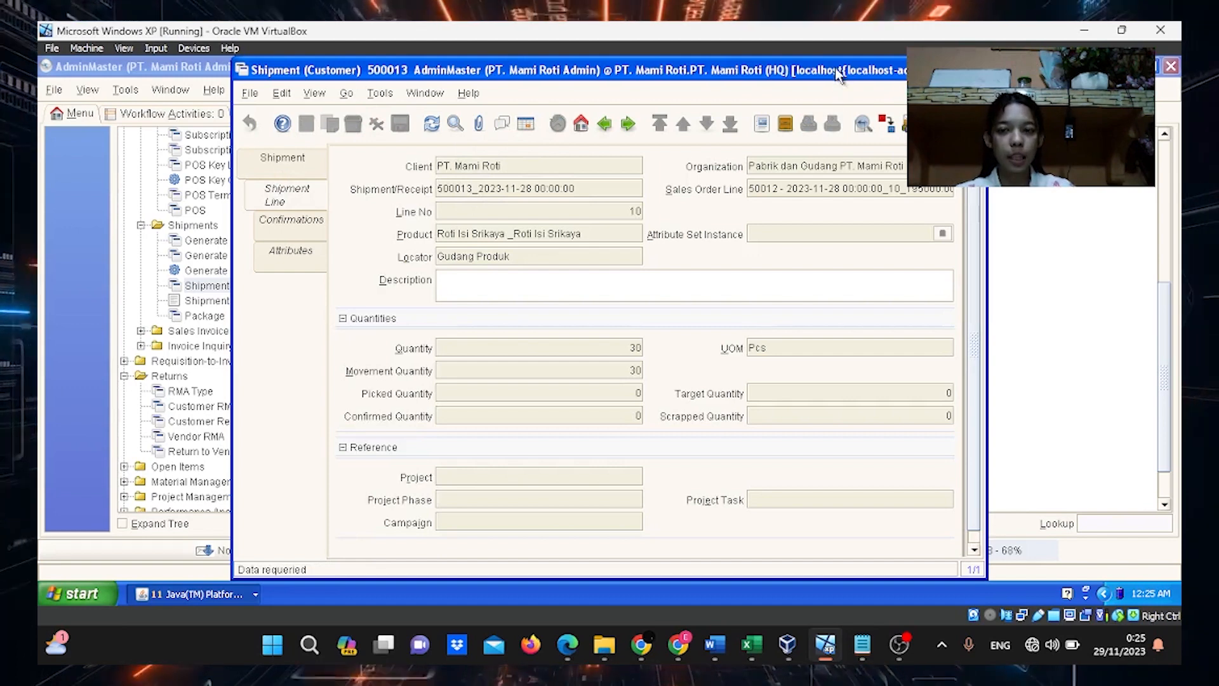
# Close the shipment record and start a new Customer RMA based on shipment 500013
pyautogui.moveTo(836, 74); pyautogui.dragTo(1002, 72)
pyautogui.click(213, 407)
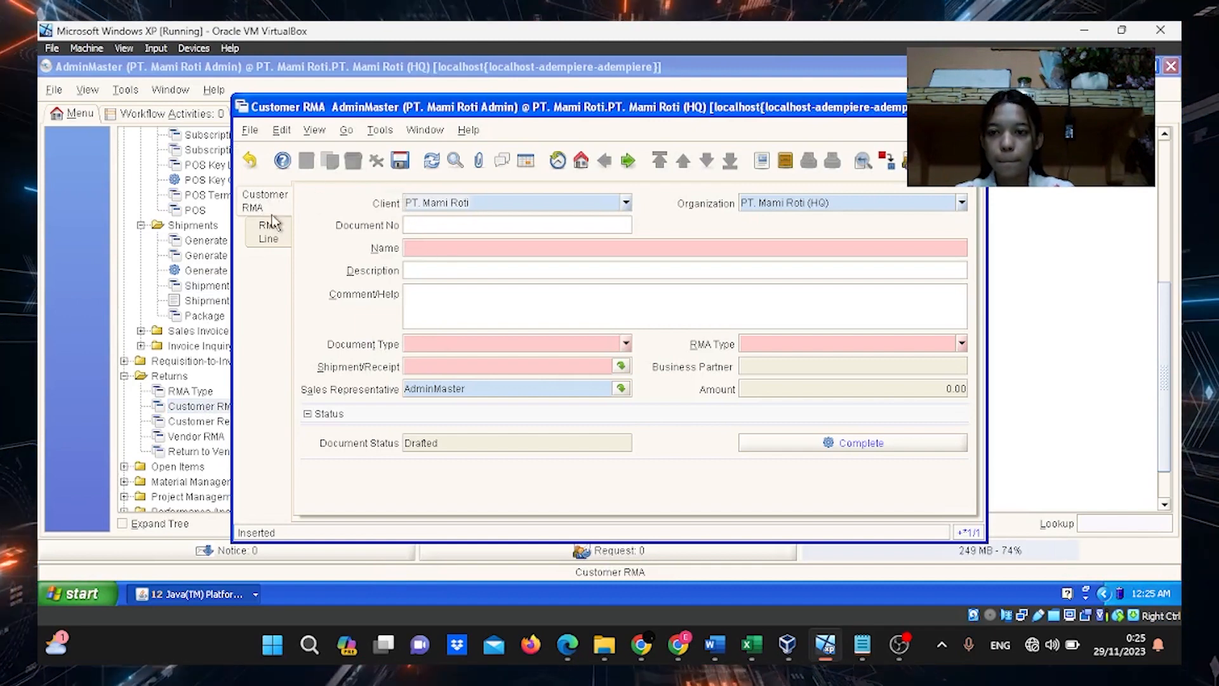
pyautogui.click(621, 367)
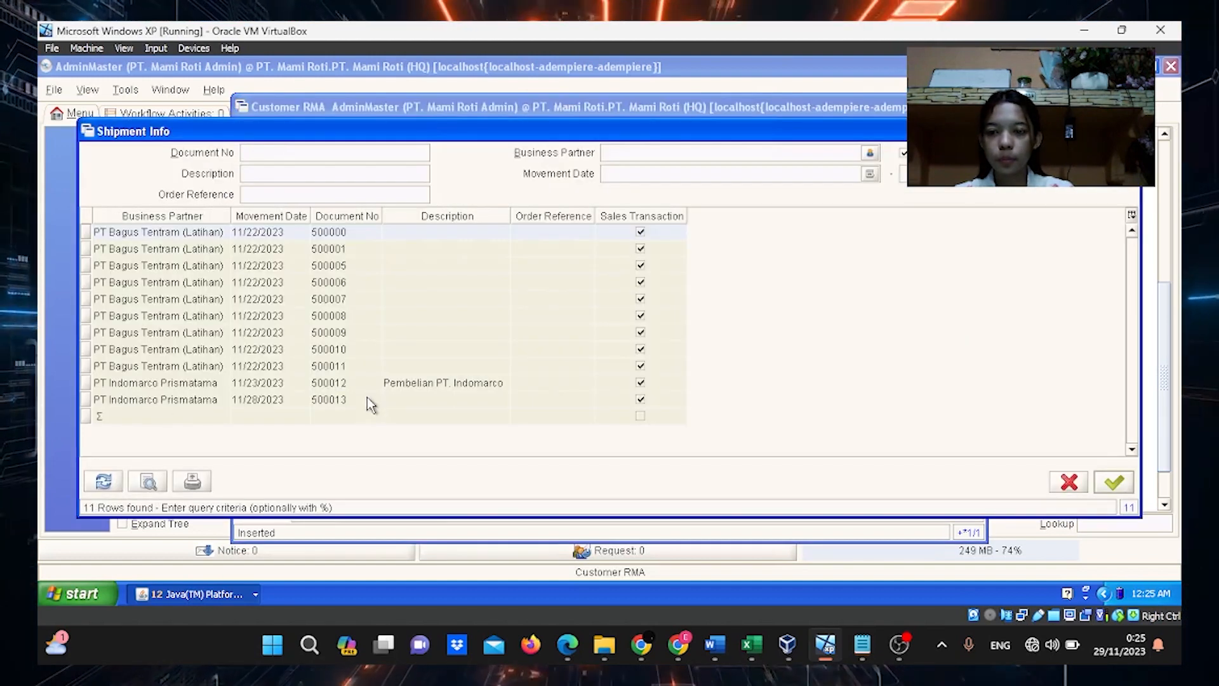
pyautogui.doubleClick(352, 399)
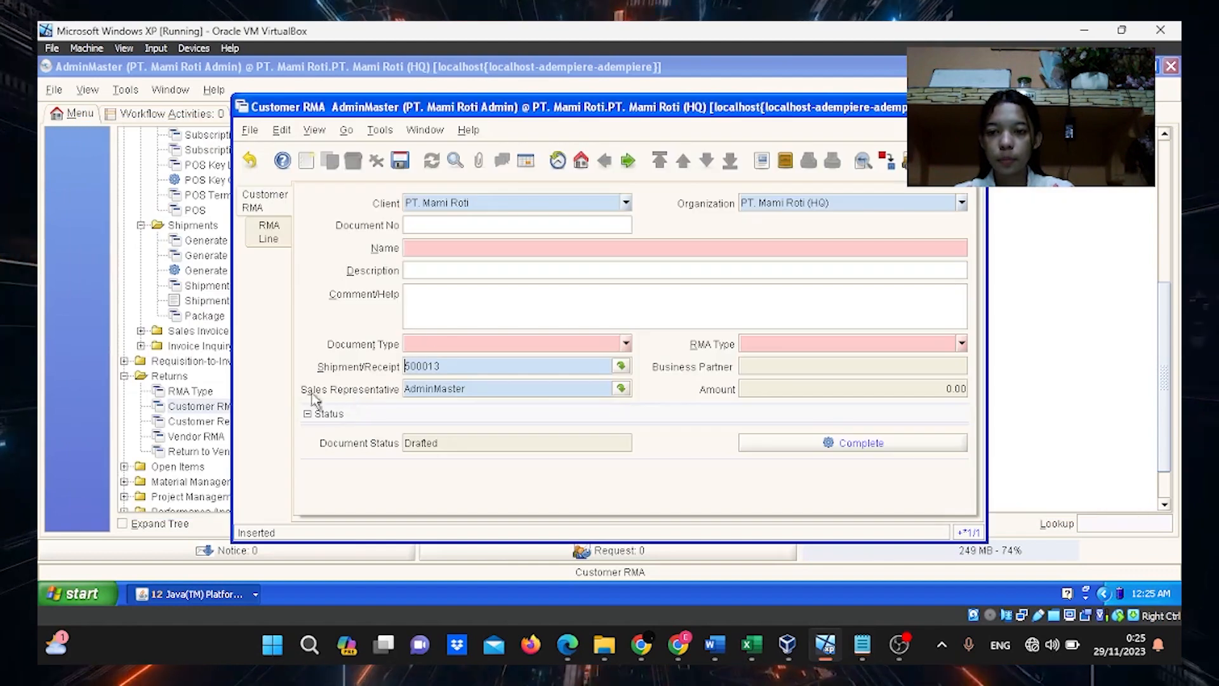
# Name the RMA Return Customer
pyautogui.click(441, 249)
pyautogui.write('Return ')
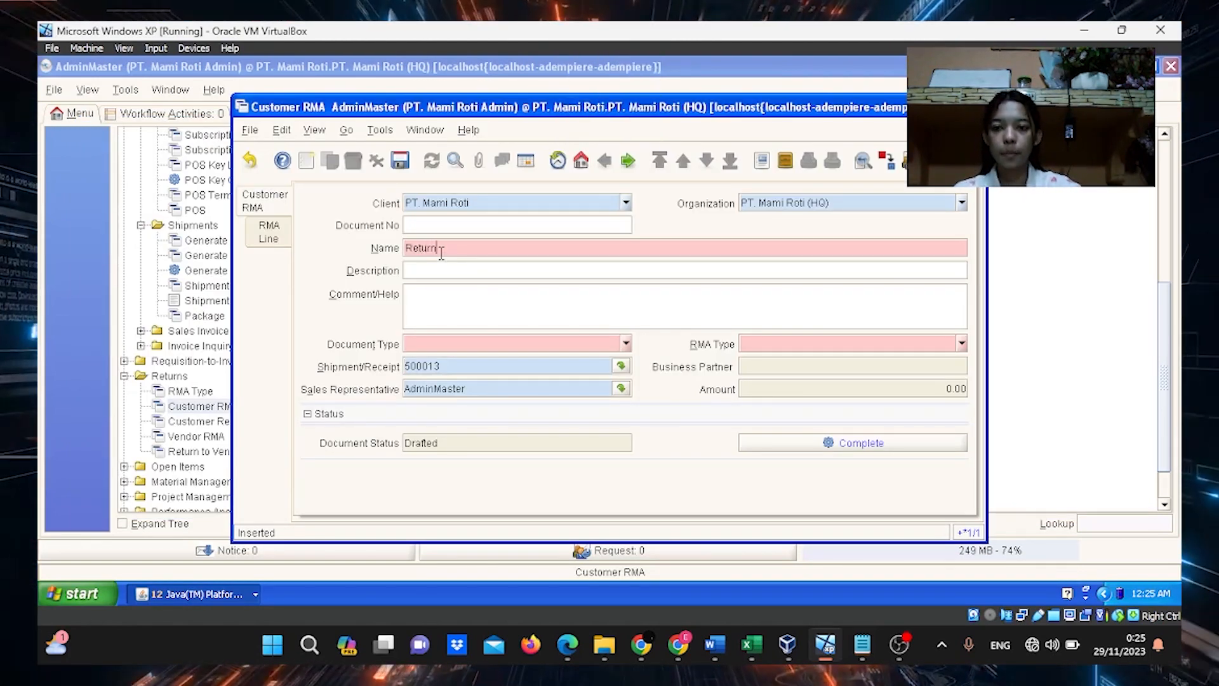
pyautogui.write('C')
pyautogui.press('capslock')
pyautogui.write('ust')
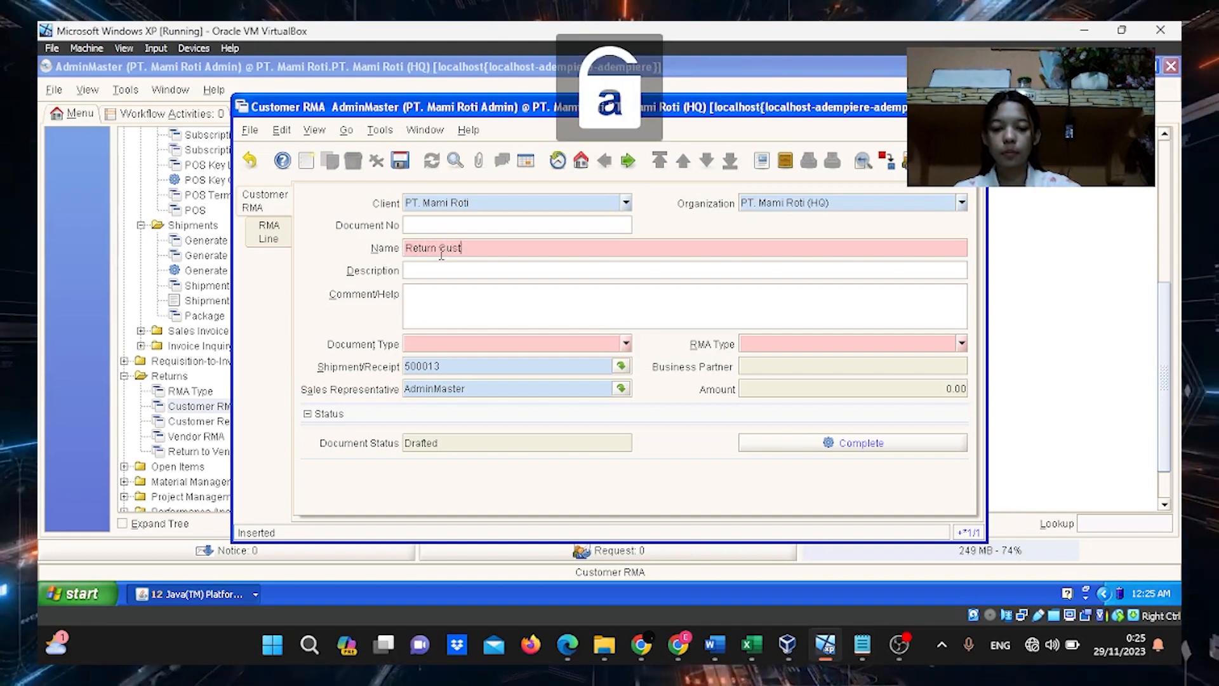
pyautogui.write('omer')
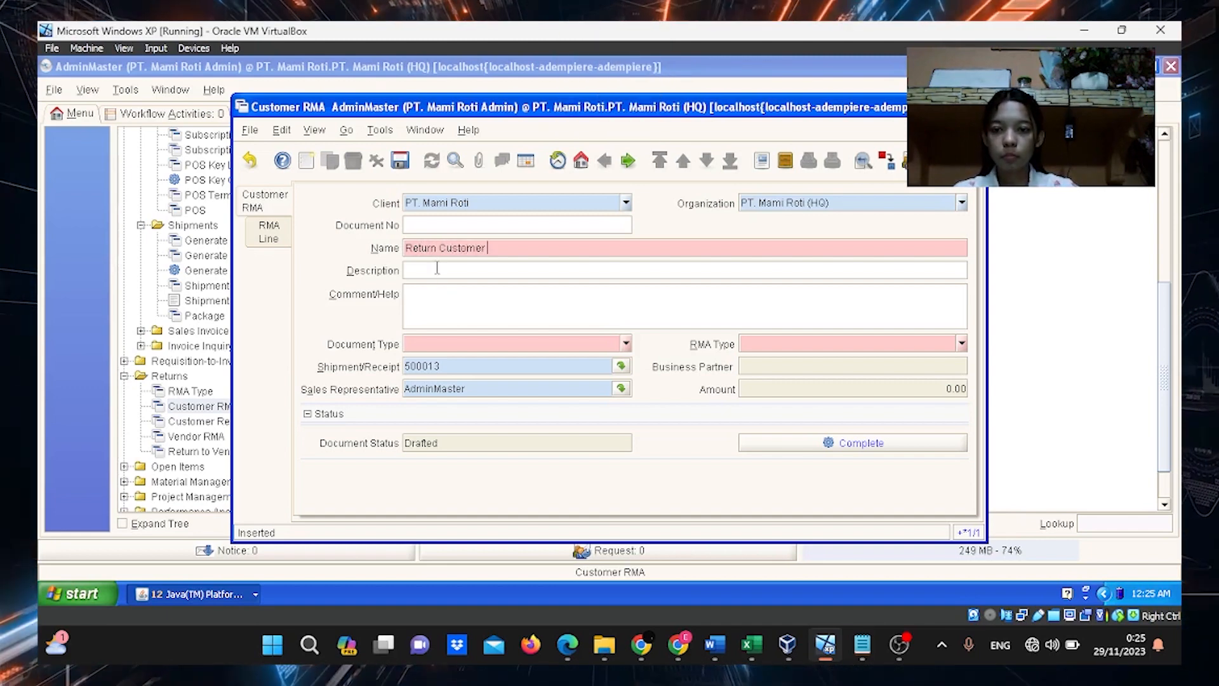
# Enter "Pengembalian roti isi srikaya yang rusak sebanyak 5 pcs" as the RMA's description
pyautogui.click(437, 268)
pyautogui.press('capslock')
pyautogui.write('P')
pyautogui.press('capslock')
pyautogui.write('engemb')
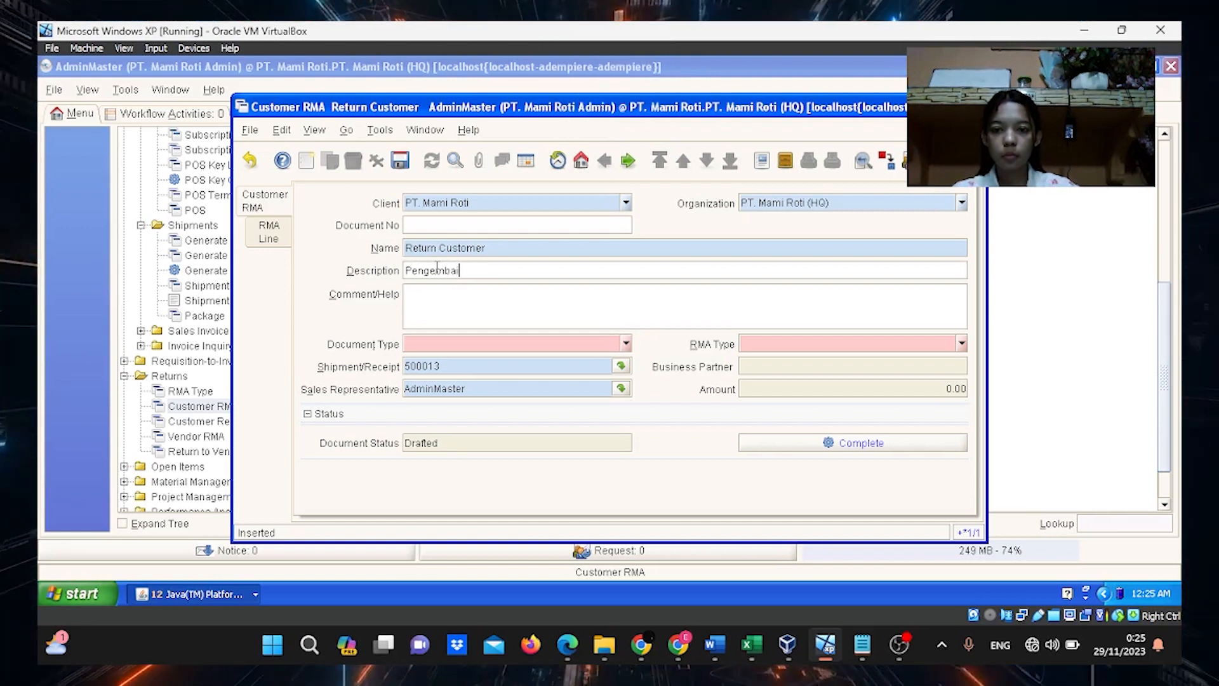
pyautogui.write('al')
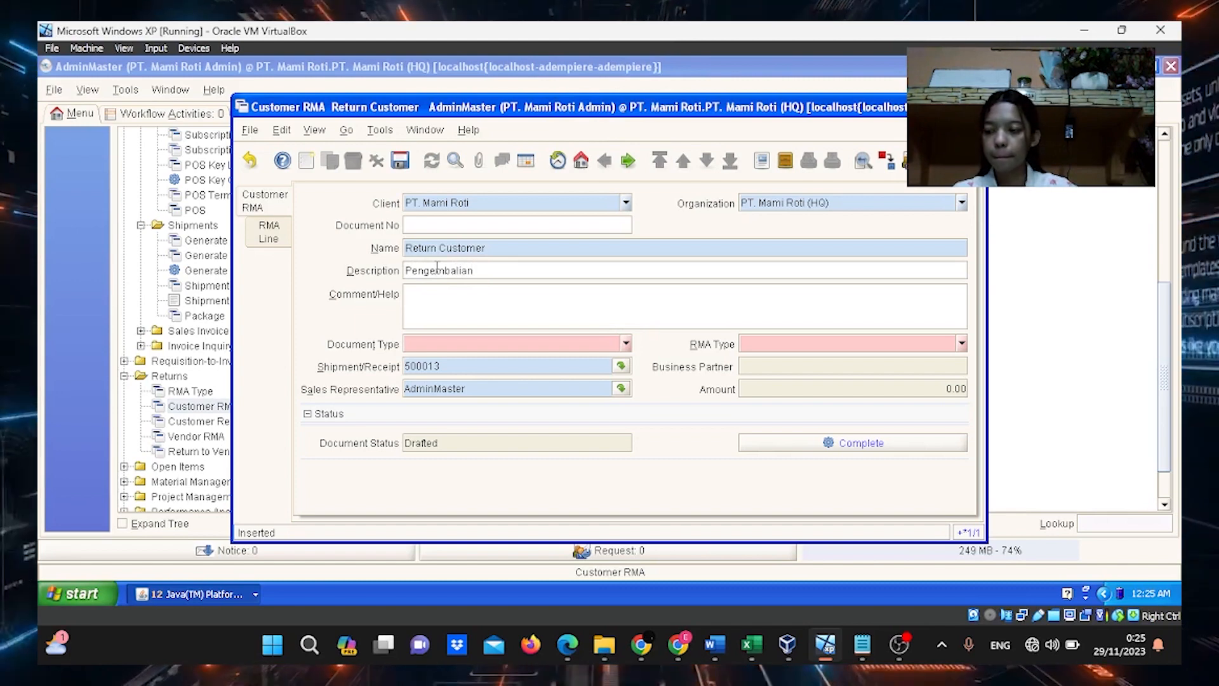
pyautogui.write('roti')
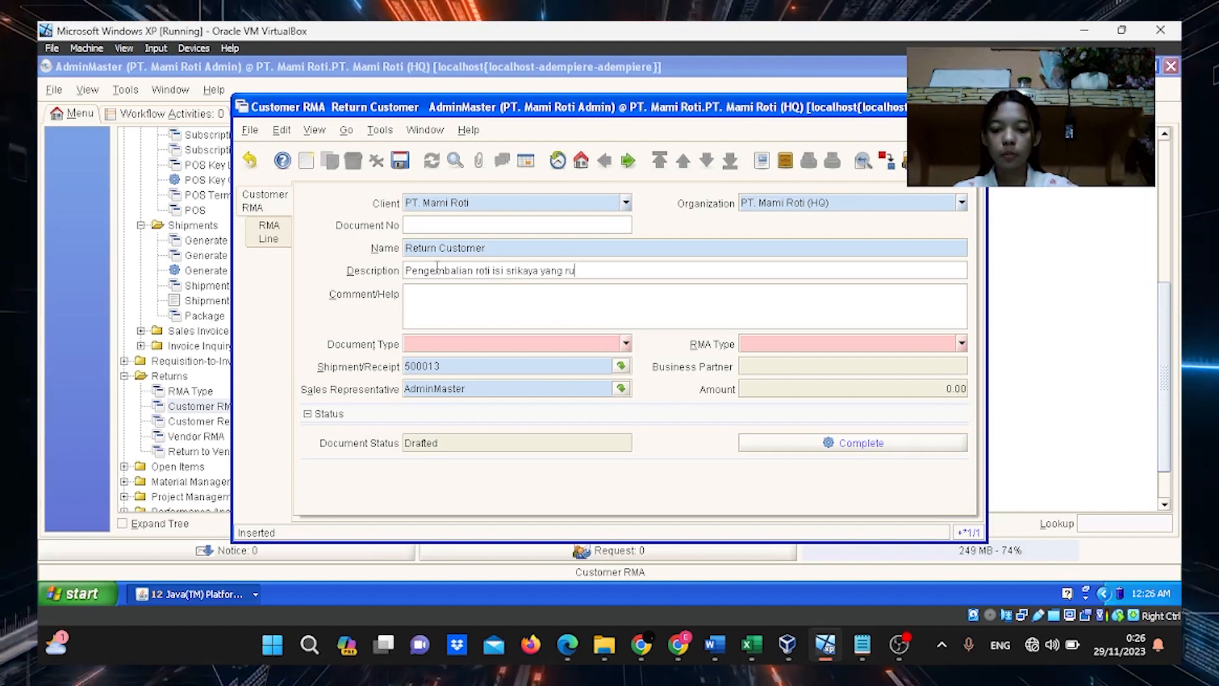
pyautogui.write('isi srikaya yang rusak sebanyak 5 pcs')
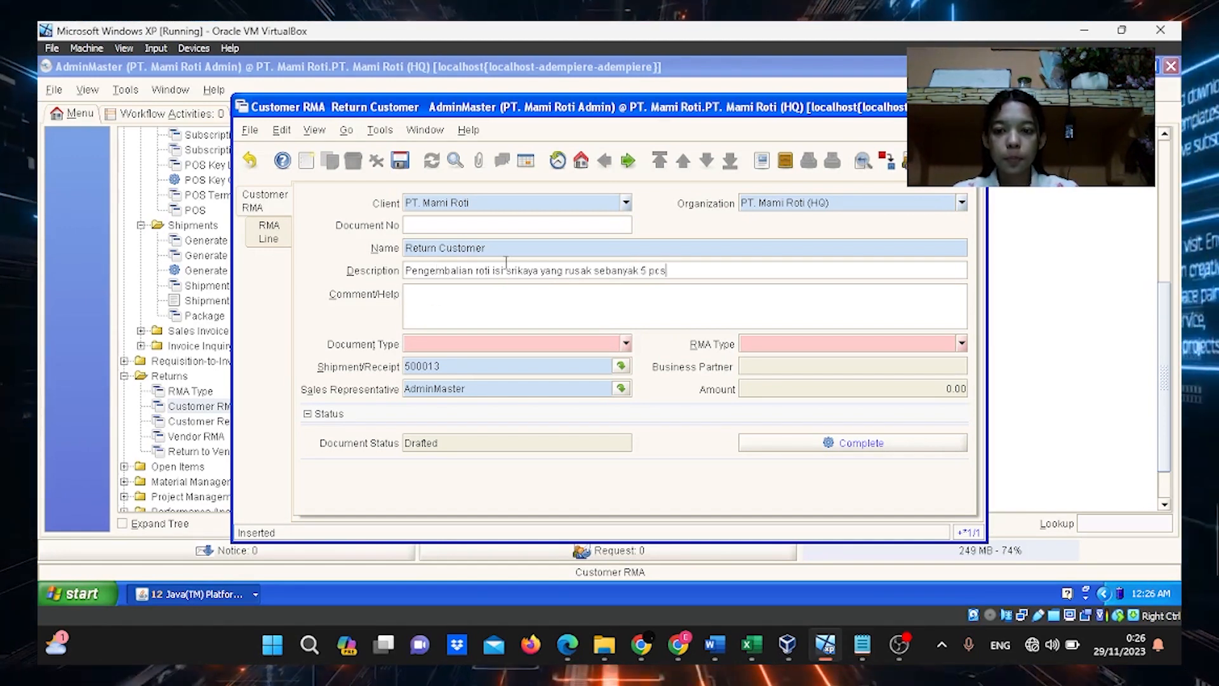
# Set document type Customer Return Material, RMA type Customer Return and organization Pabrik dan Gudang PT. Mami Roti, and save the RMA
pyautogui.click(600, 341)
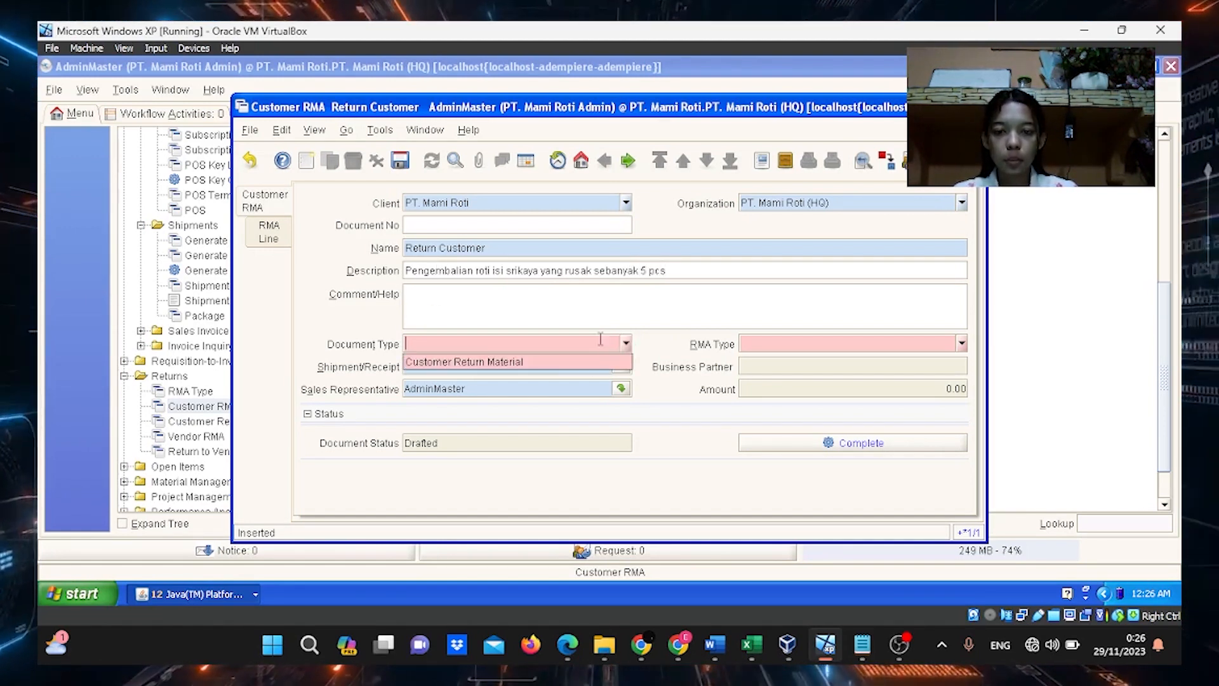
pyautogui.click(570, 363)
pyautogui.click(962, 346)
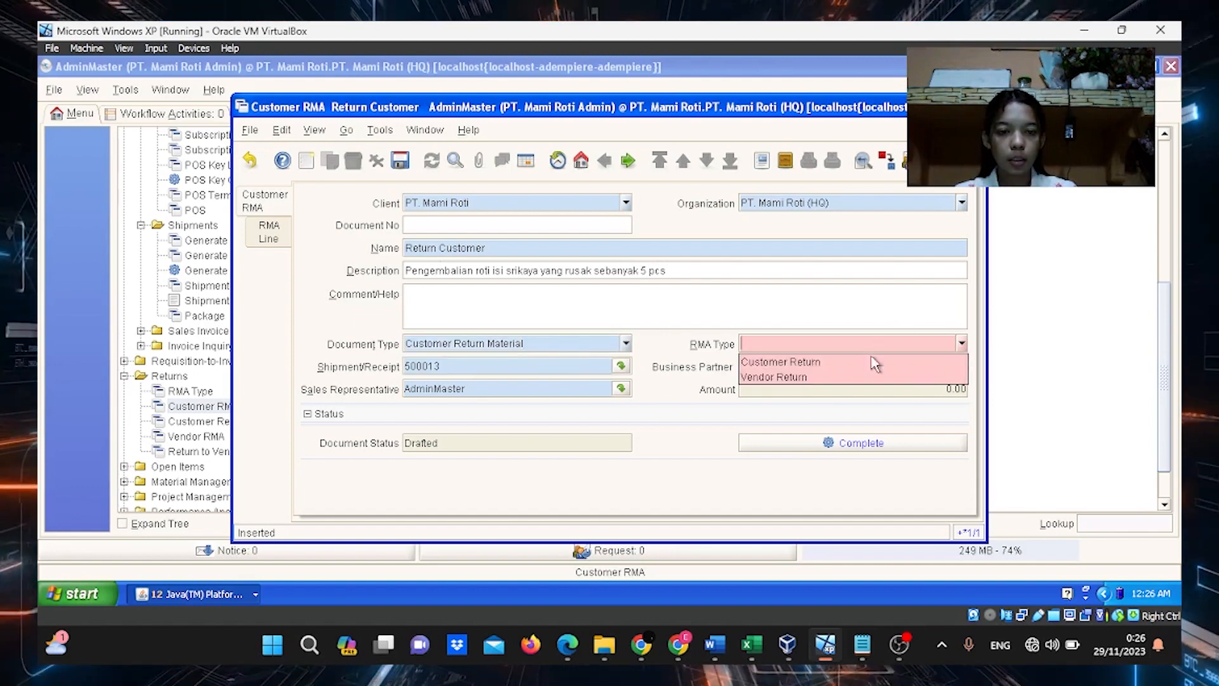
pyautogui.click(868, 360)
pyautogui.click(961, 204)
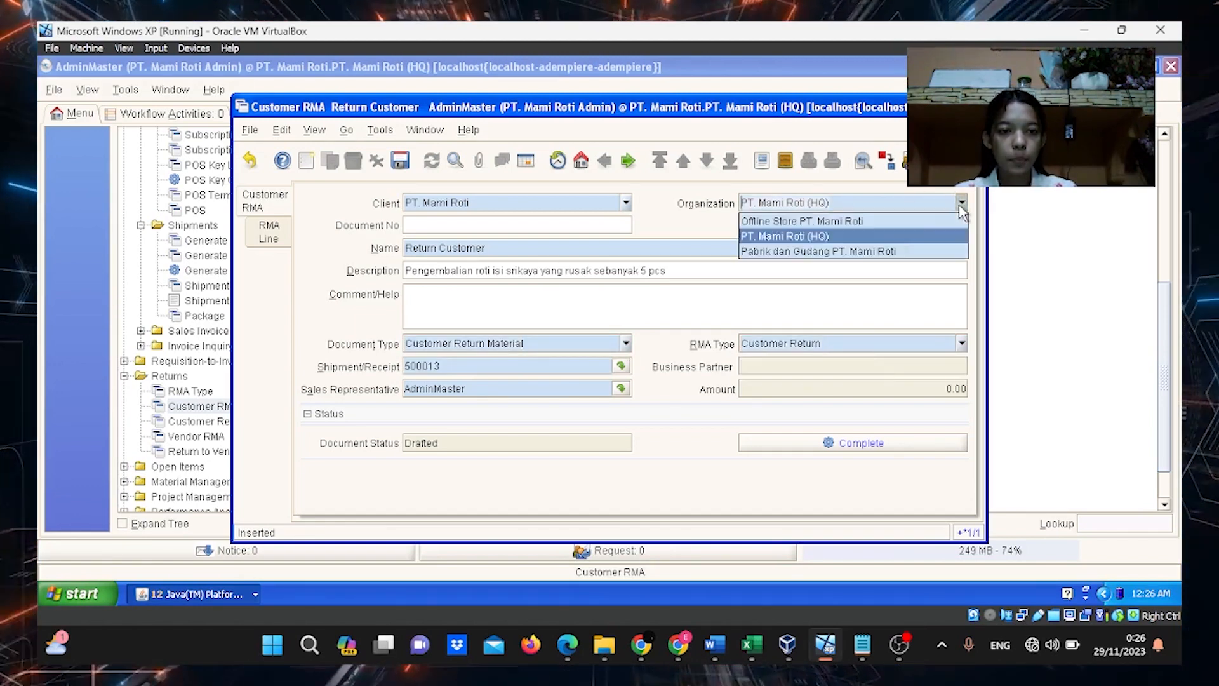
pyautogui.click(895, 250)
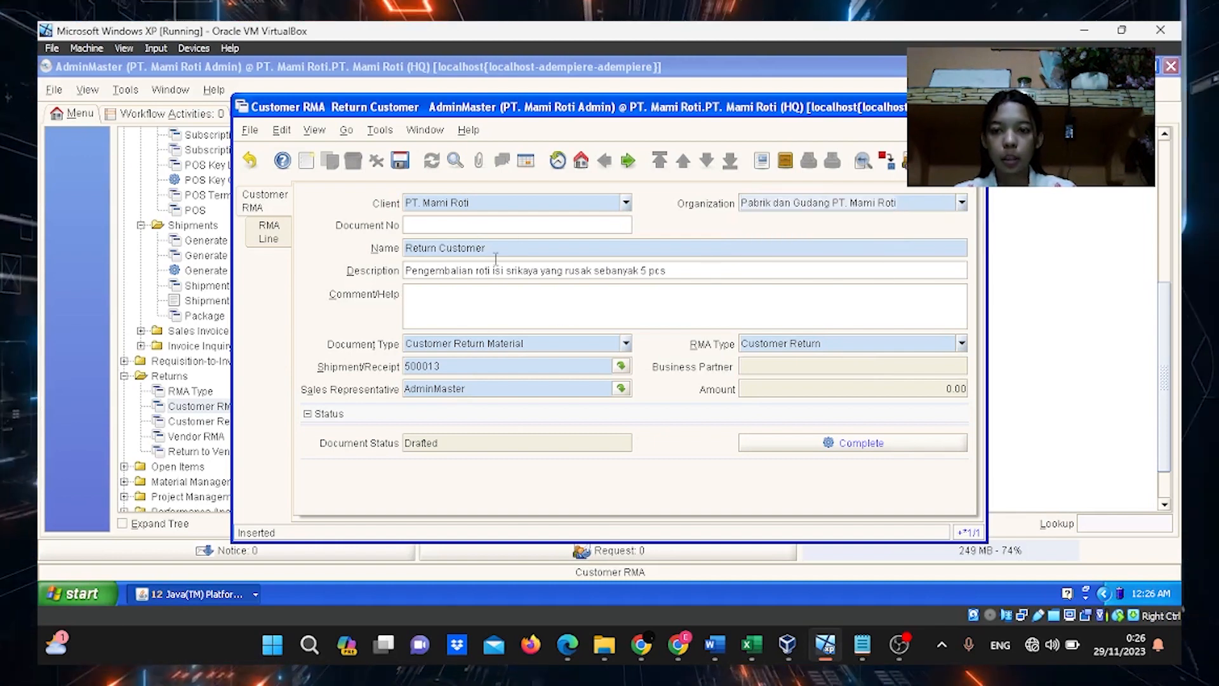
pyautogui.click(399, 161)
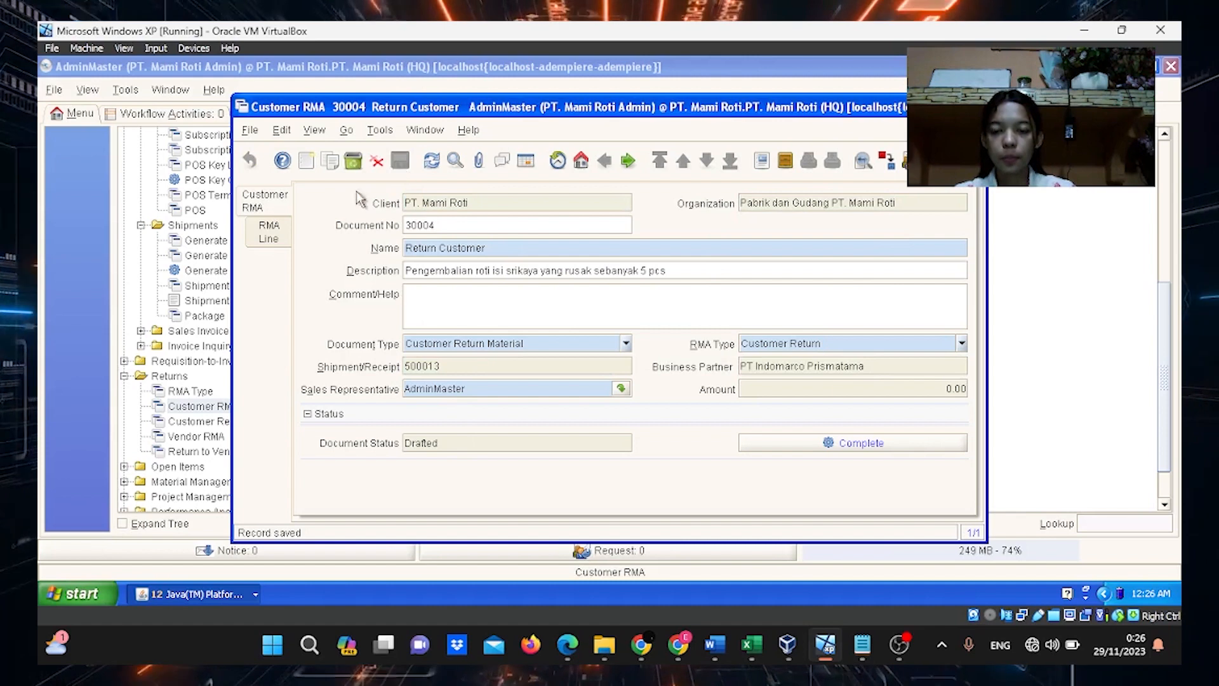
# Add and save an RMA line for the Roti Isi Srikaya shipment line, quantity 5, described "Pengembalian roti isi srikaya yang rusak sebanyak 5 pcs"
pyautogui.click(269, 232)
pyautogui.click(427, 268)
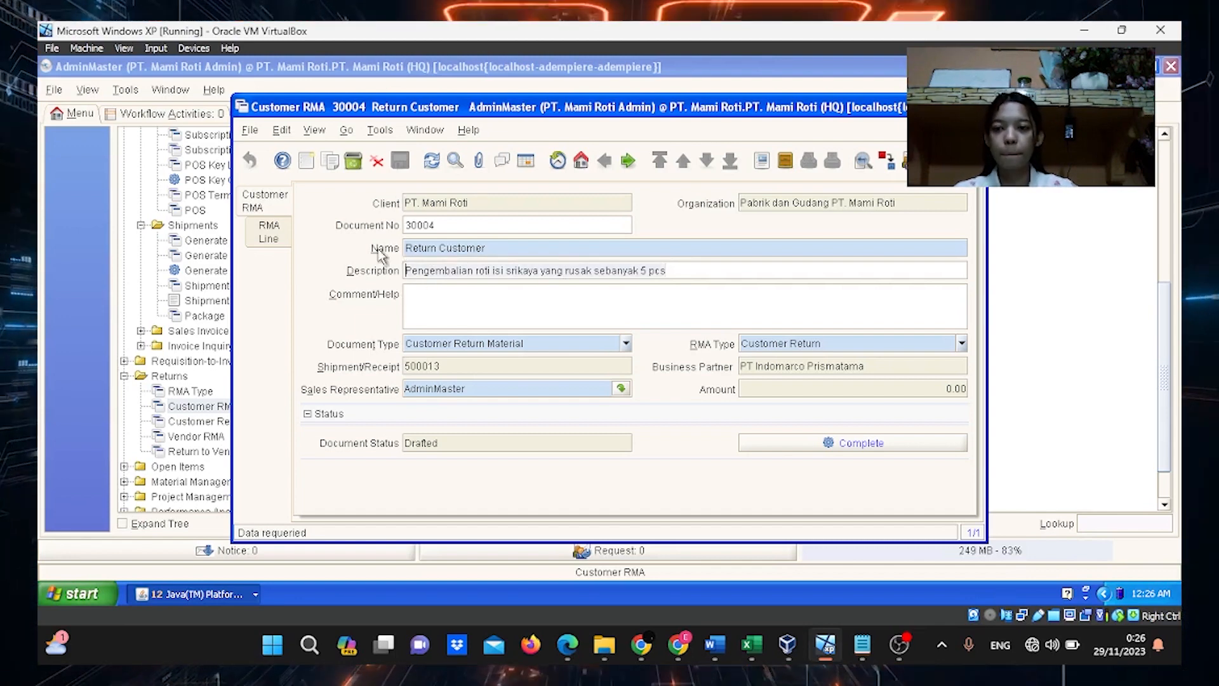
pyautogui.click(266, 231)
pyautogui.click(489, 272)
pyautogui.write('Pengembalian roti isi srikaya yang rusak sebanyak 5 pcs')
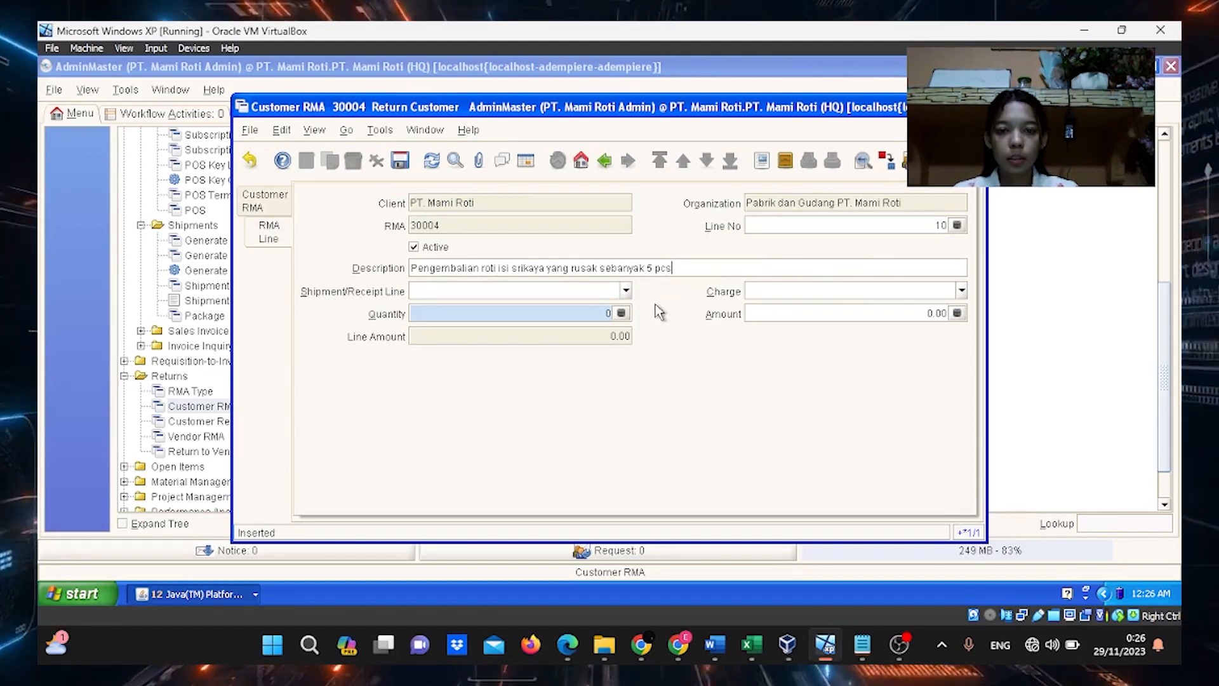
pyautogui.click(628, 291)
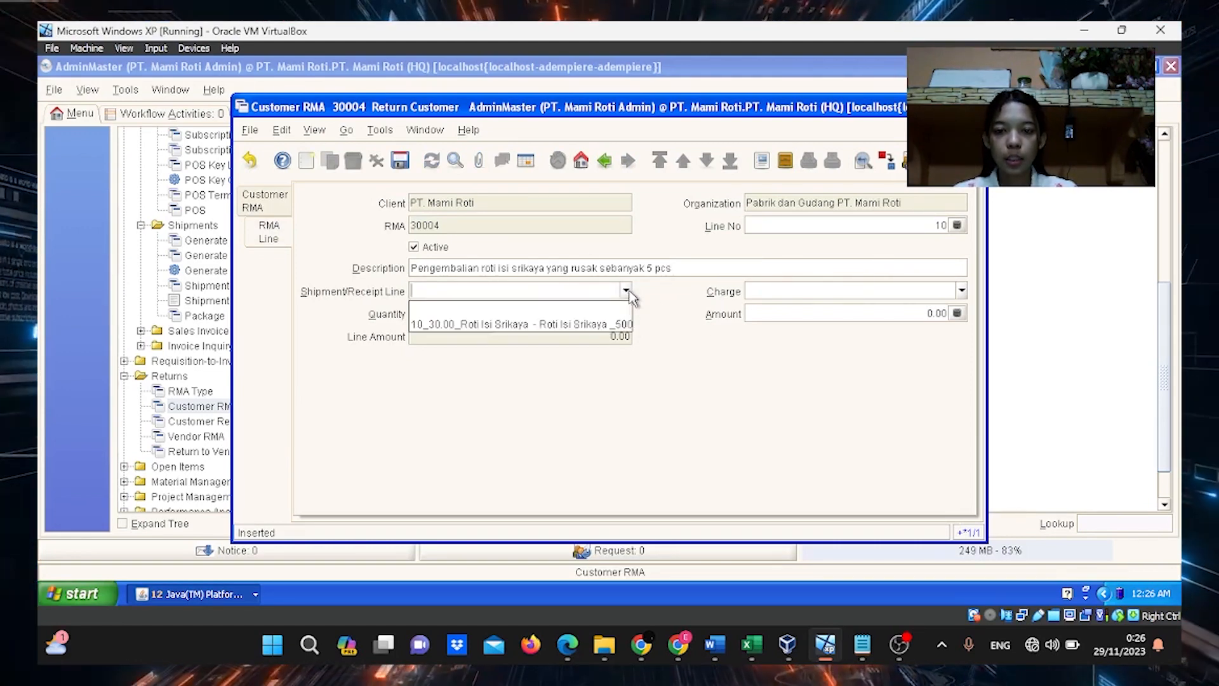
pyautogui.click(622, 323)
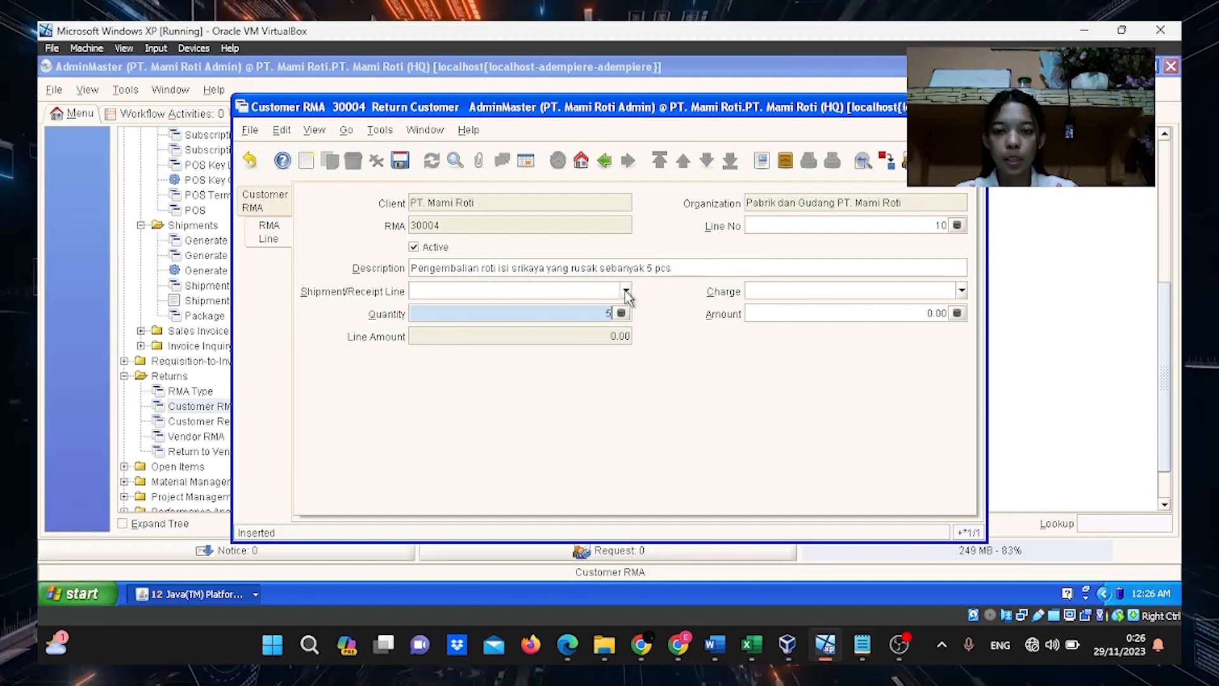
pyautogui.click(626, 291)
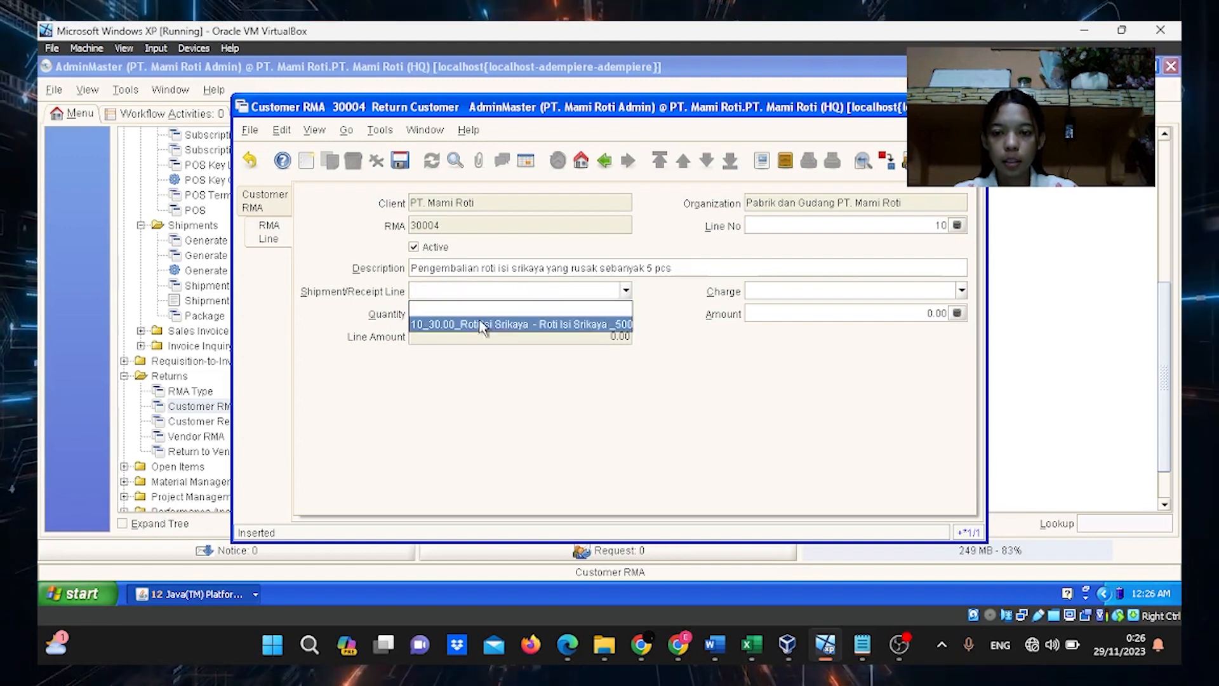
pyautogui.click(497, 325)
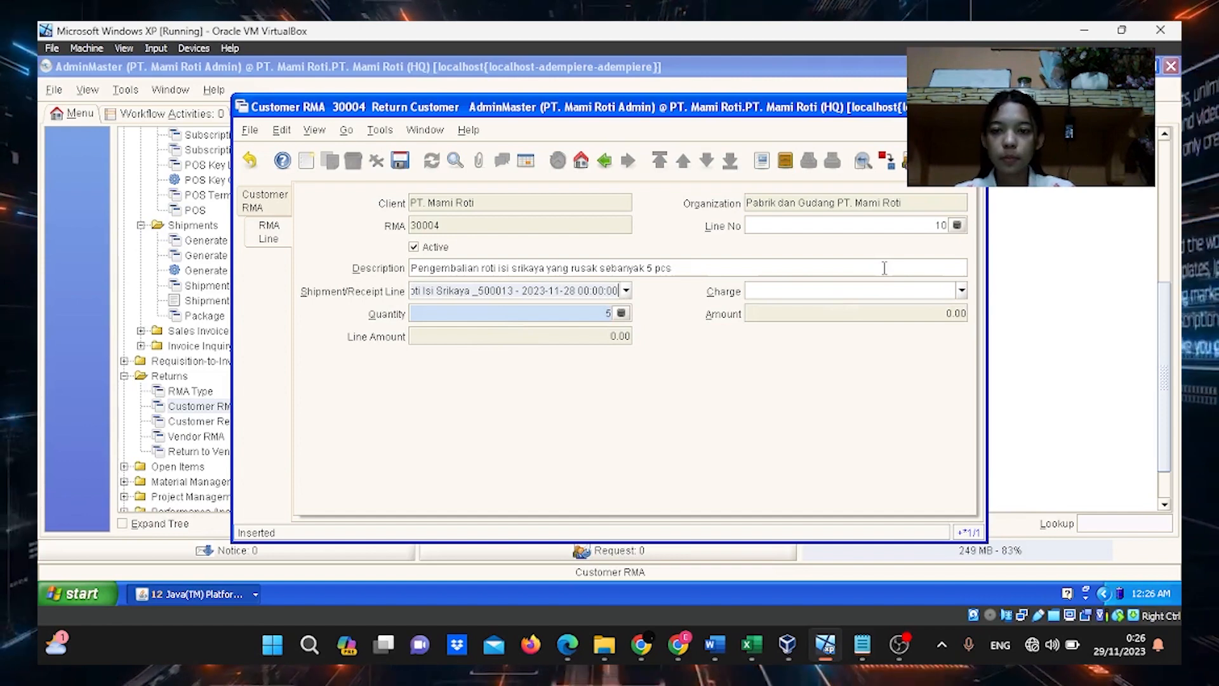
pyautogui.click(406, 162)
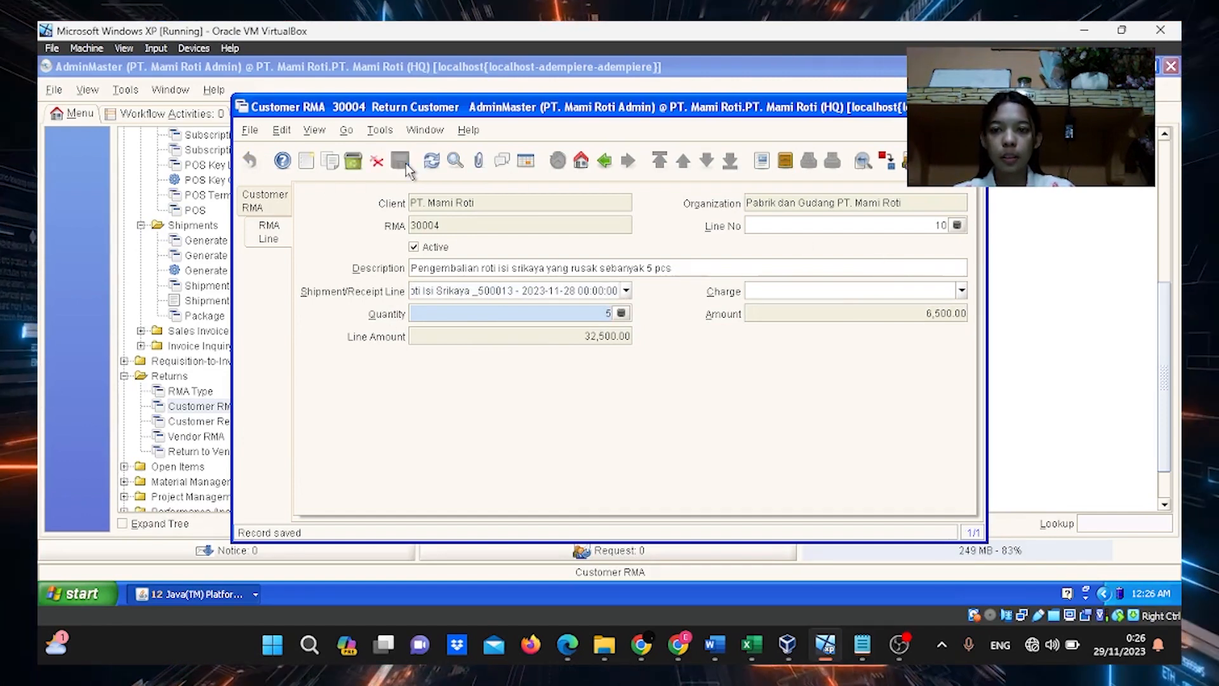
# Return to the RMA header and process the document with the Complete action
pyautogui.click(268, 200)
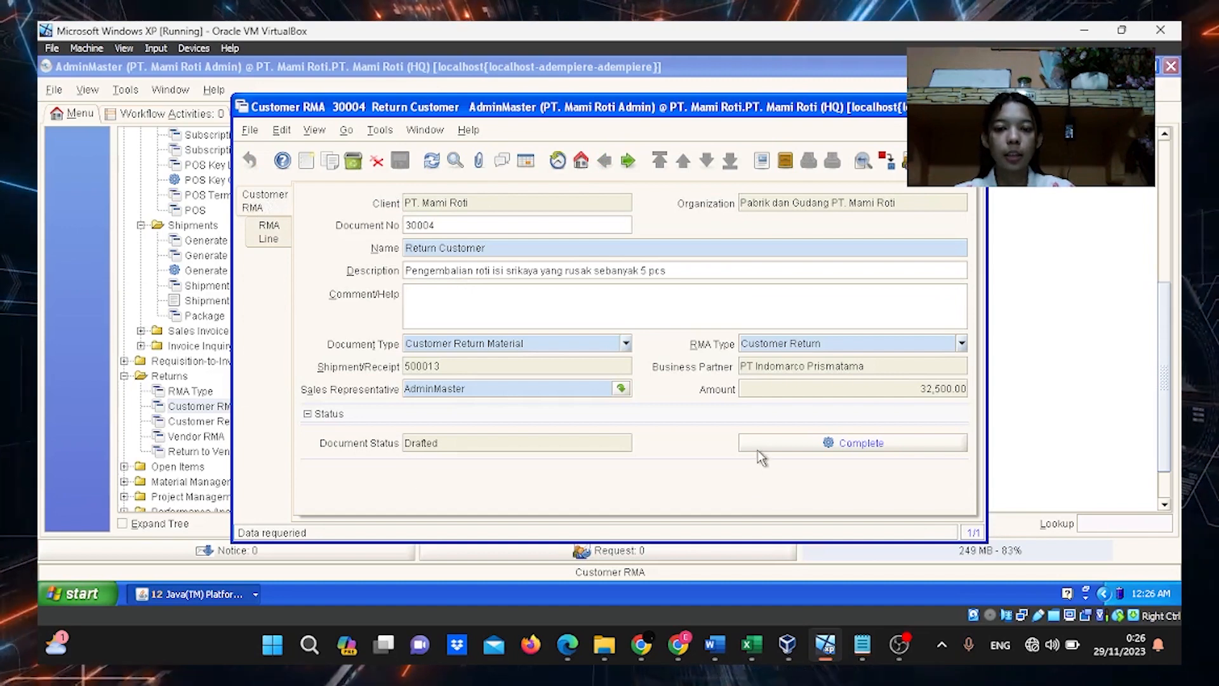
pyautogui.click(806, 444)
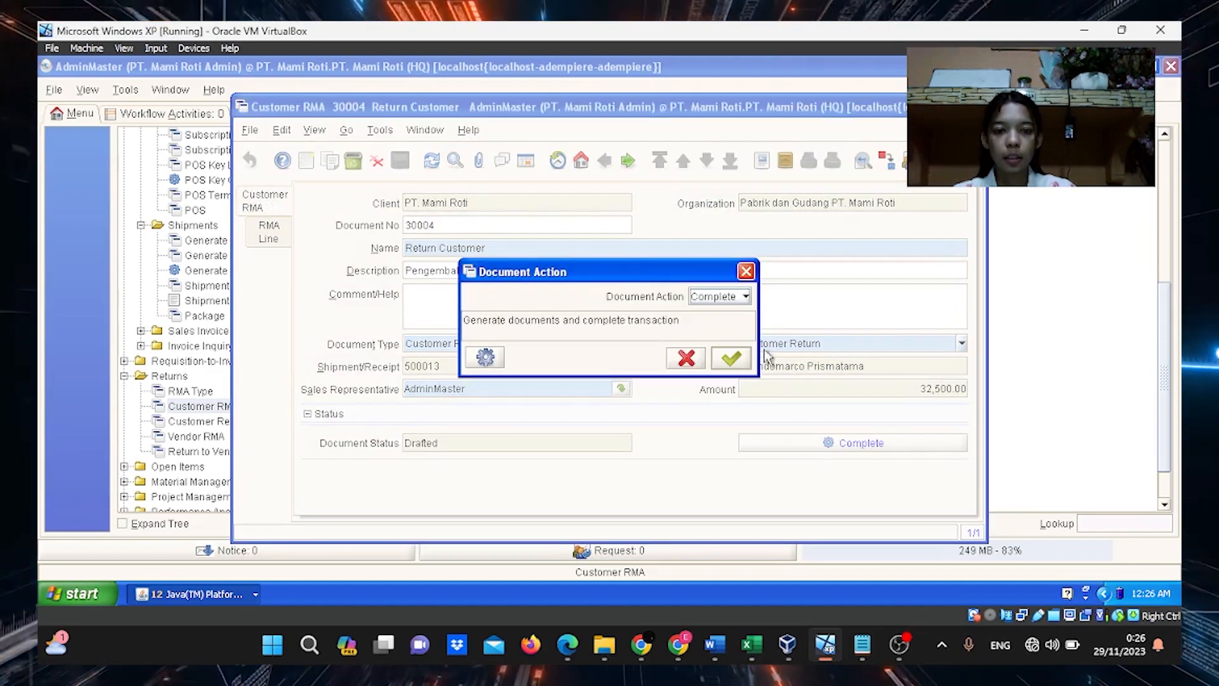
pyautogui.click(746, 296)
pyautogui.click(734, 315)
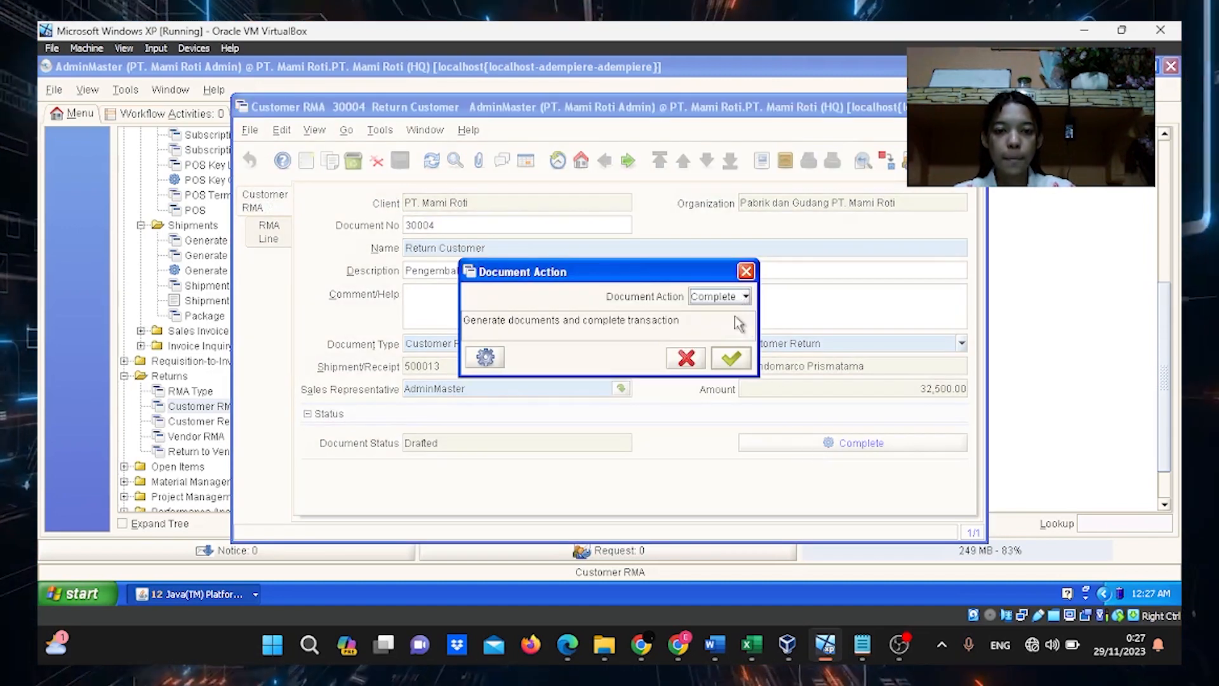
pyautogui.click(732, 359)
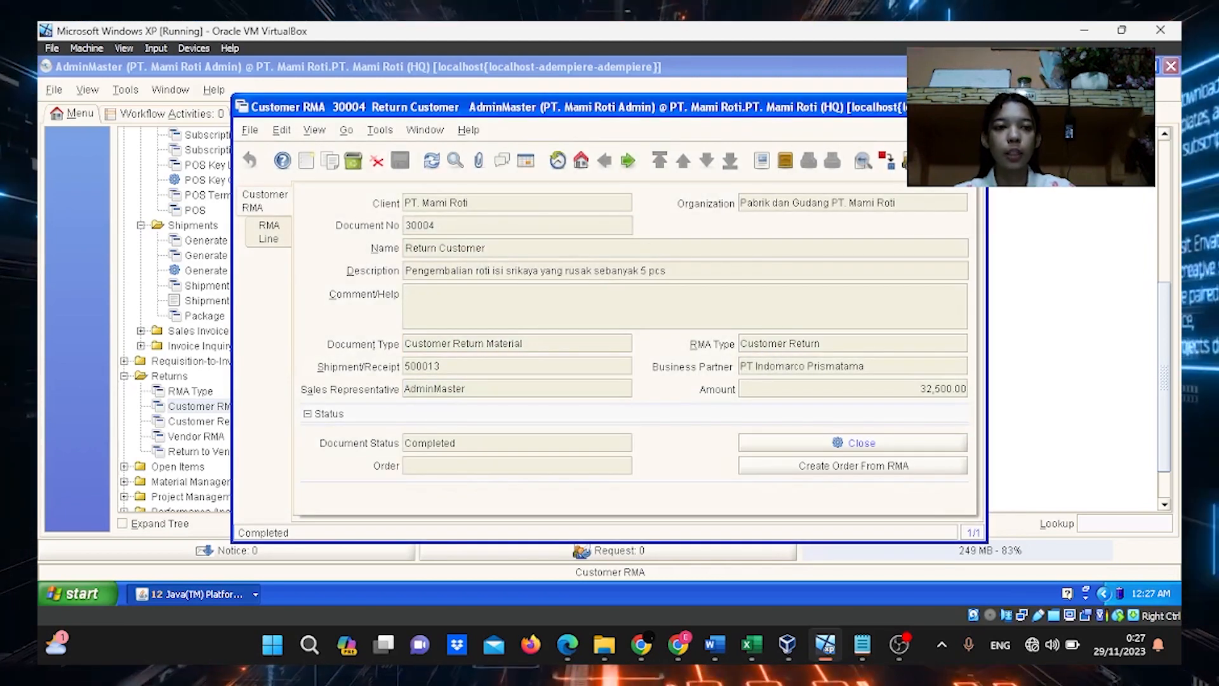
# Close the RMA and start a Customer Return described as "Pengembalian roti isi srikaya yang rusak sebanyak 5 pcs"
pyautogui.click(976, 107)
pyautogui.click(203, 407)
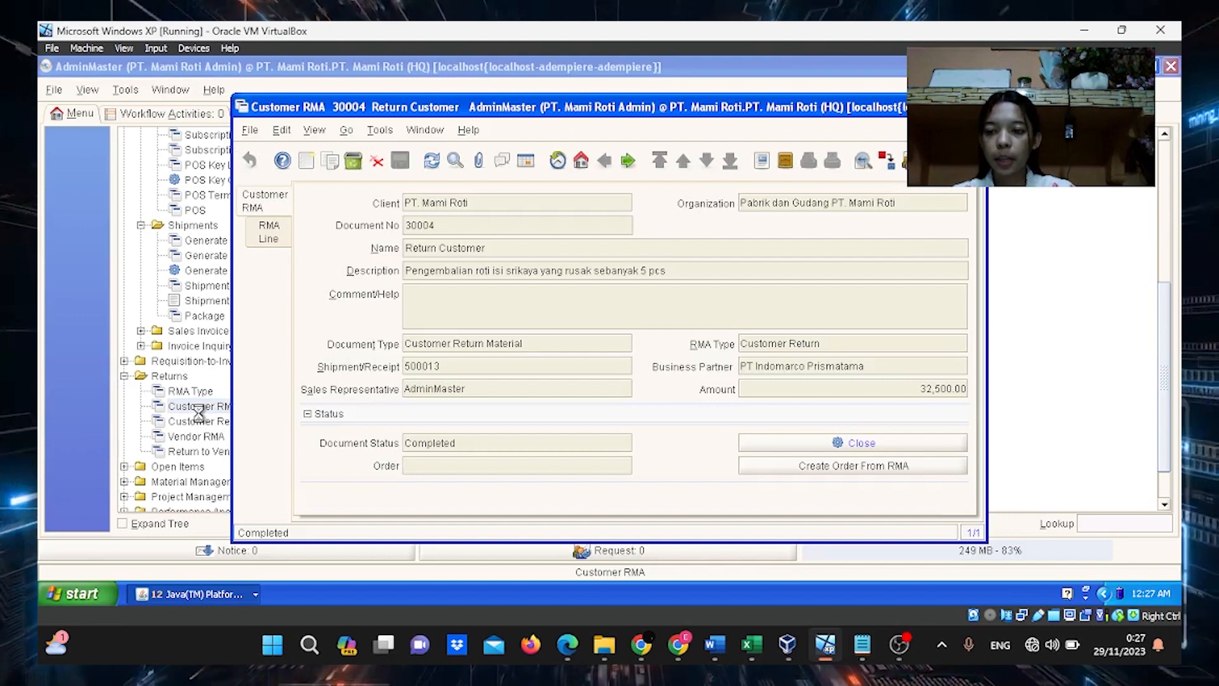
pyautogui.click(976, 106)
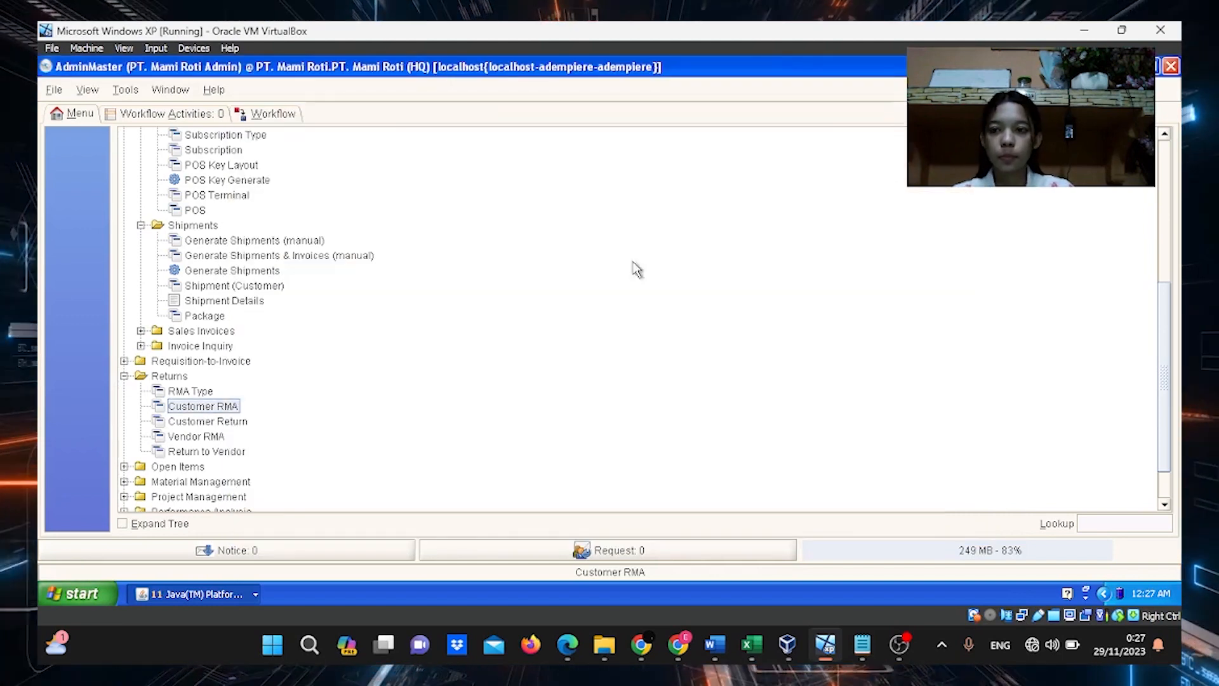
pyautogui.click(190, 422)
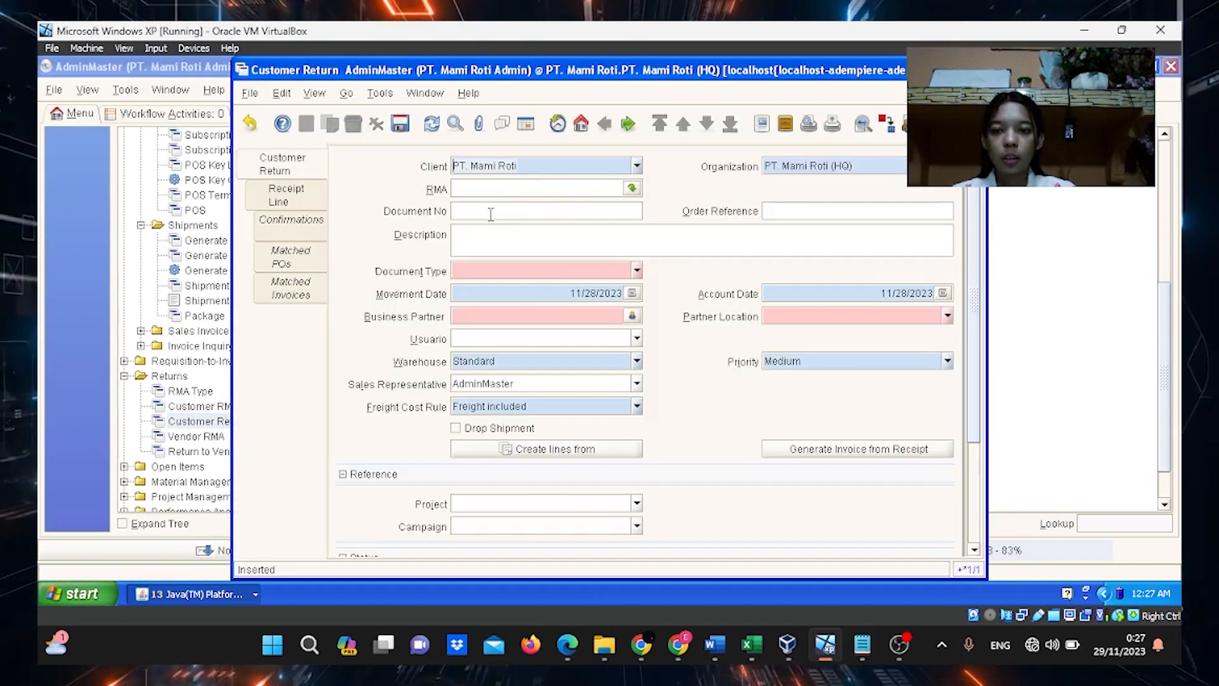
pyautogui.click(471, 234)
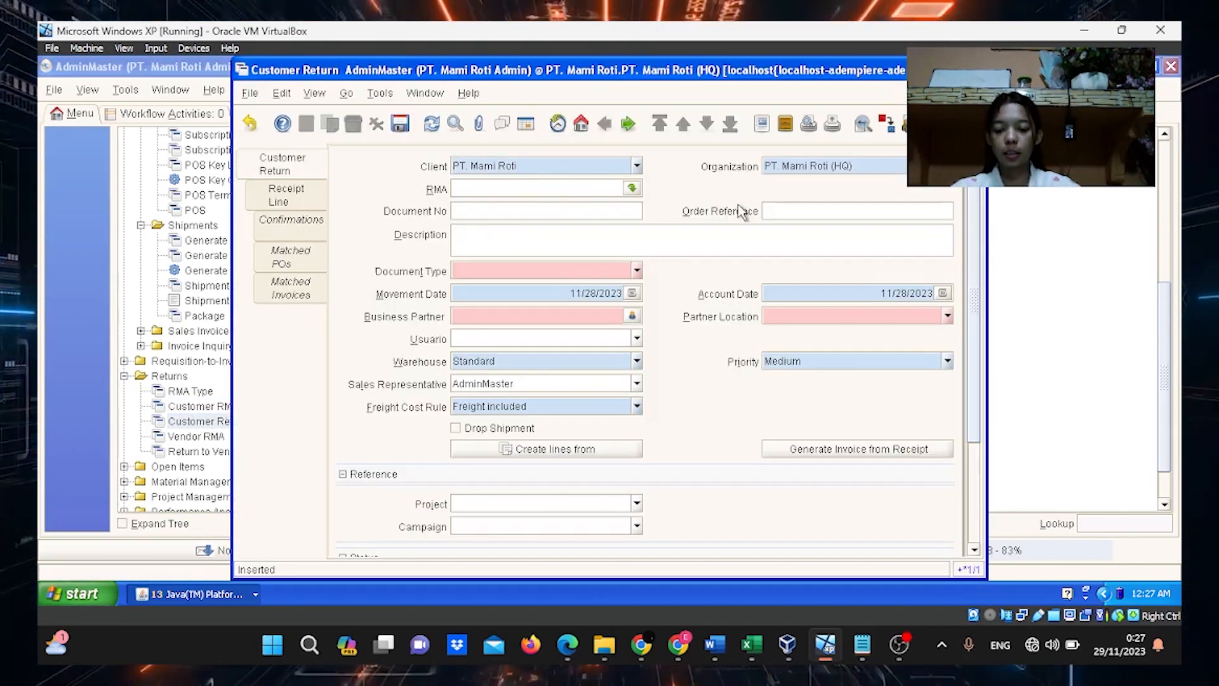
pyautogui.write('Pengembalian roti isi srikaya yang rusak sebanyak 5 pcs')
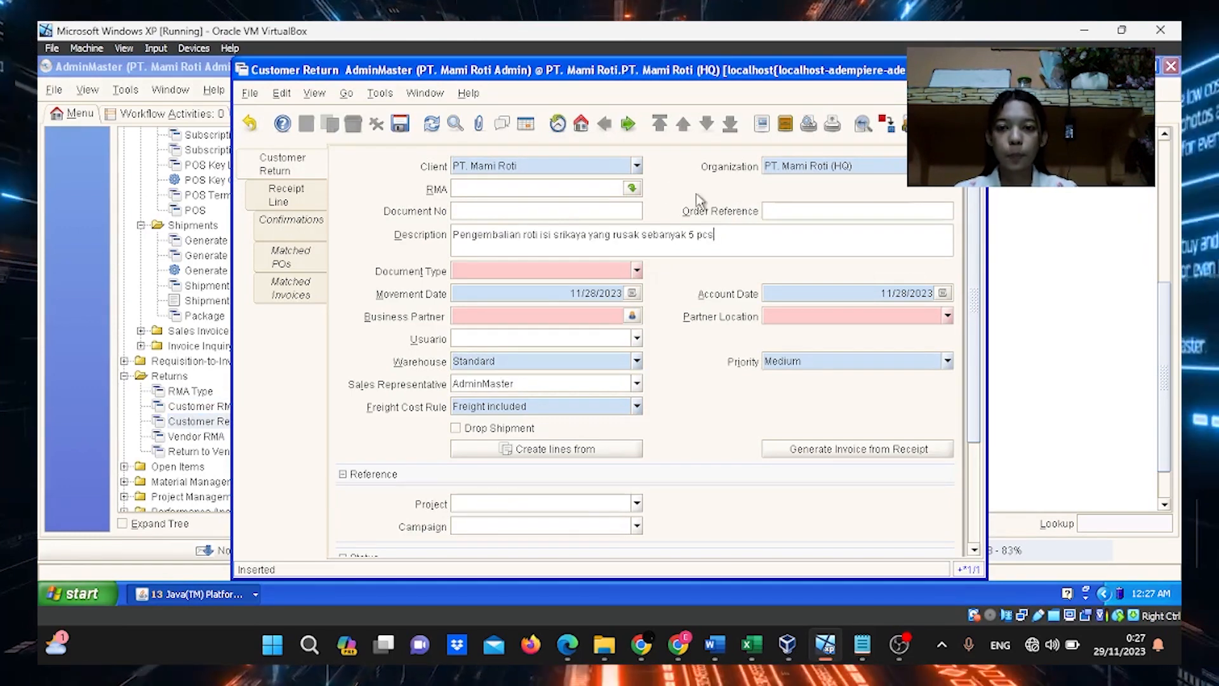
# Link the Customer Return to the completed "Return Customer" RMA, with document type MM Customer Return and organization Pabrik dan Gudang PT. Mami Roti
pyautogui.click(634, 189)
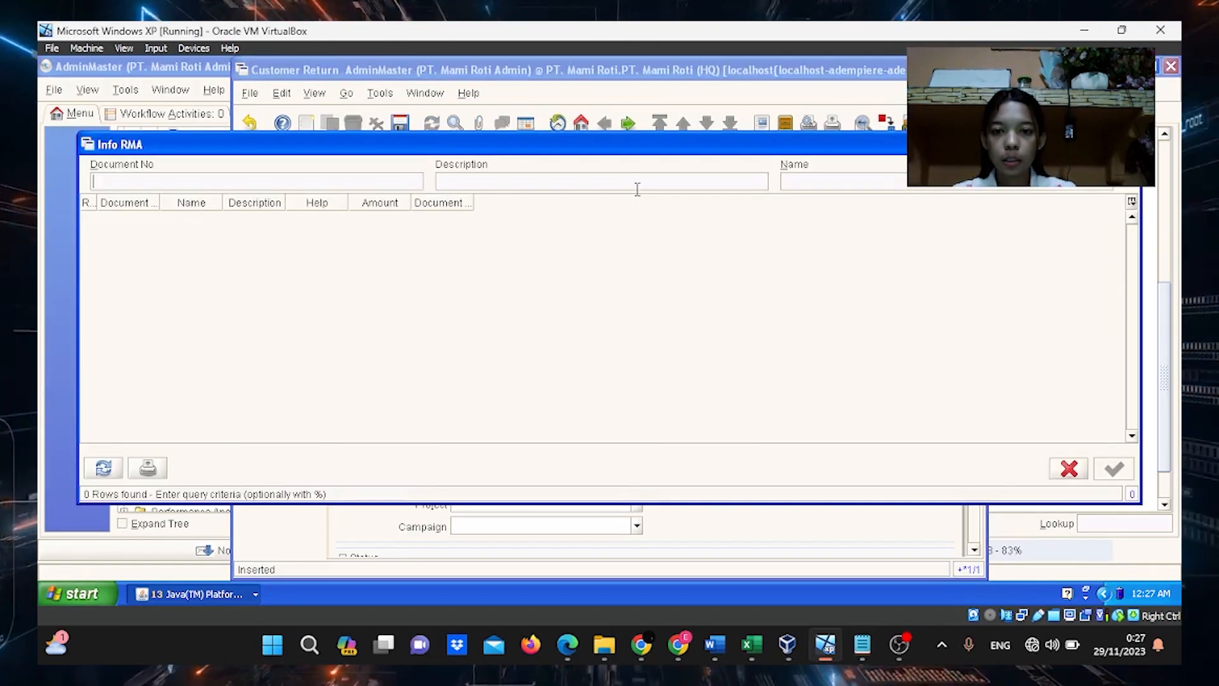
pyautogui.click(103, 469)
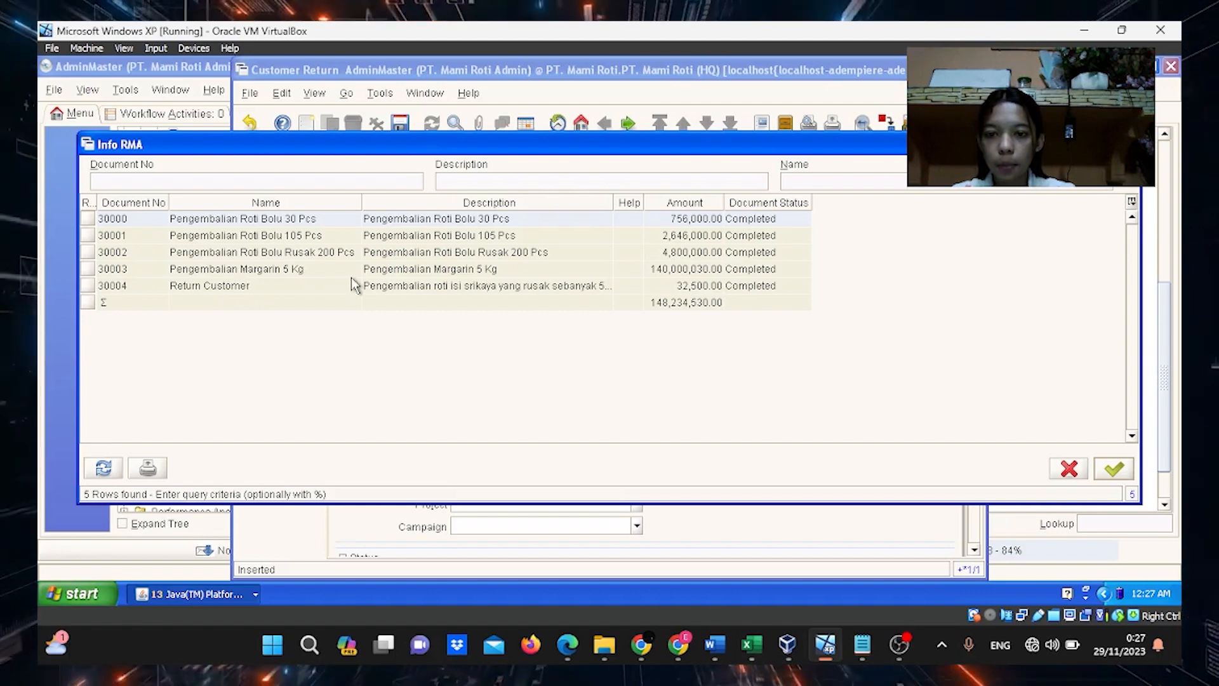
pyautogui.doubleClick(427, 287)
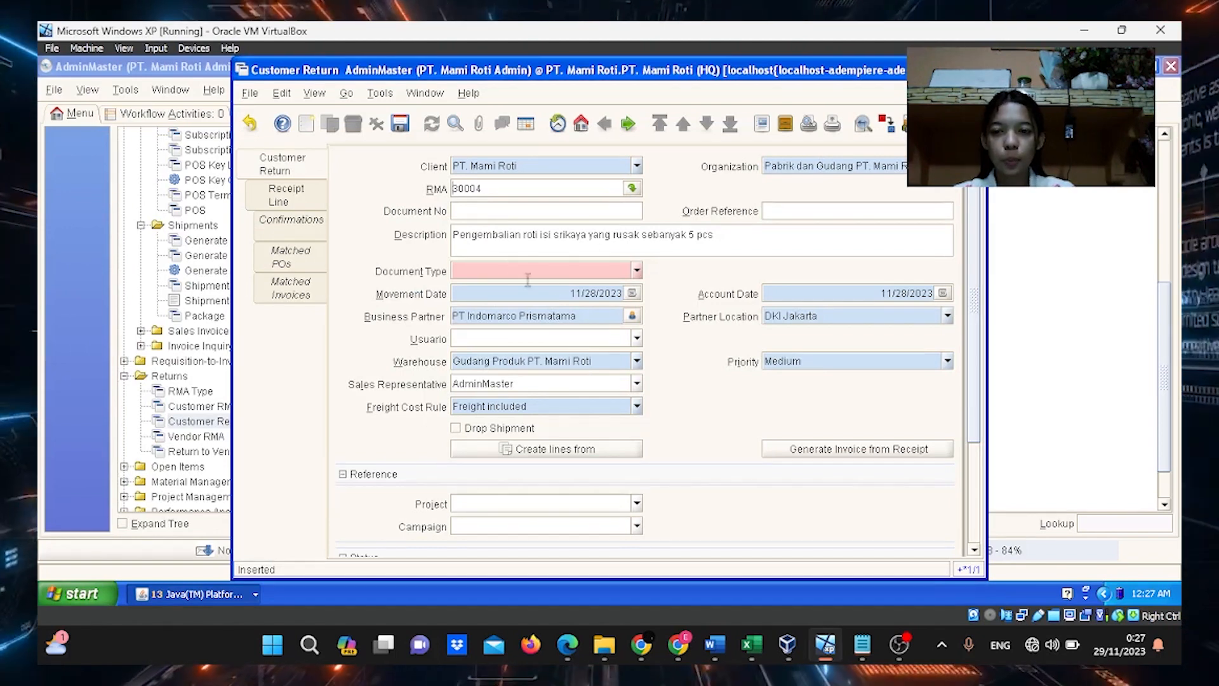
pyautogui.click(636, 271)
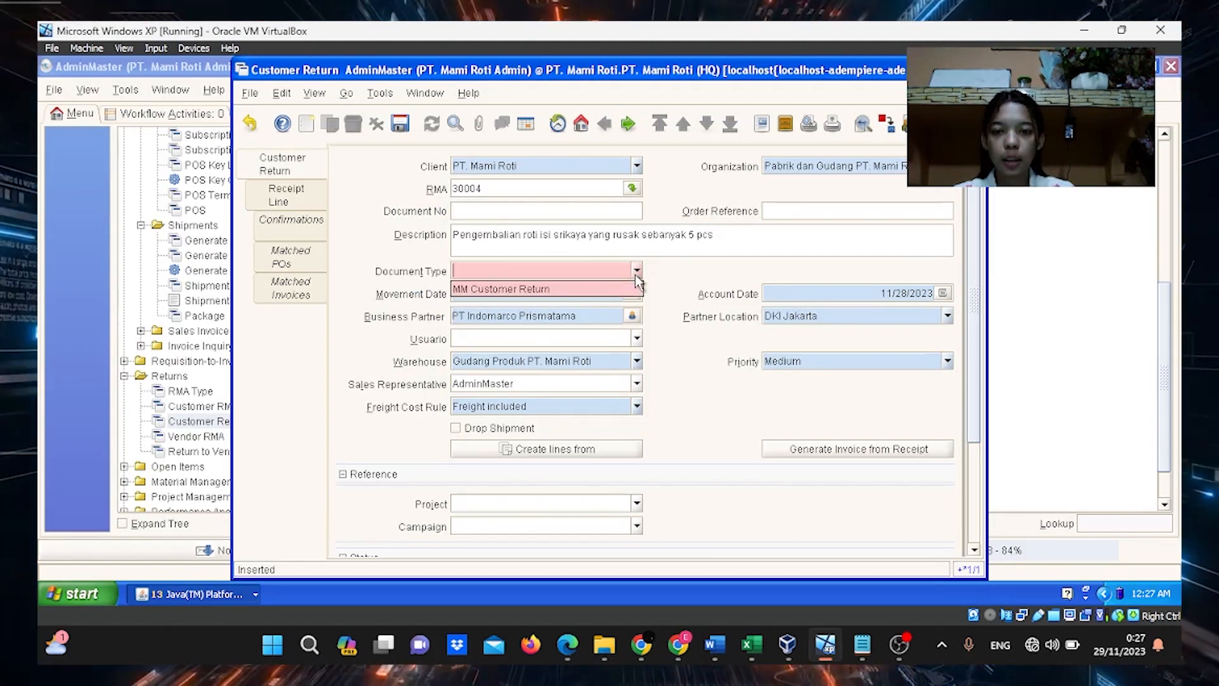
pyautogui.click(587, 290)
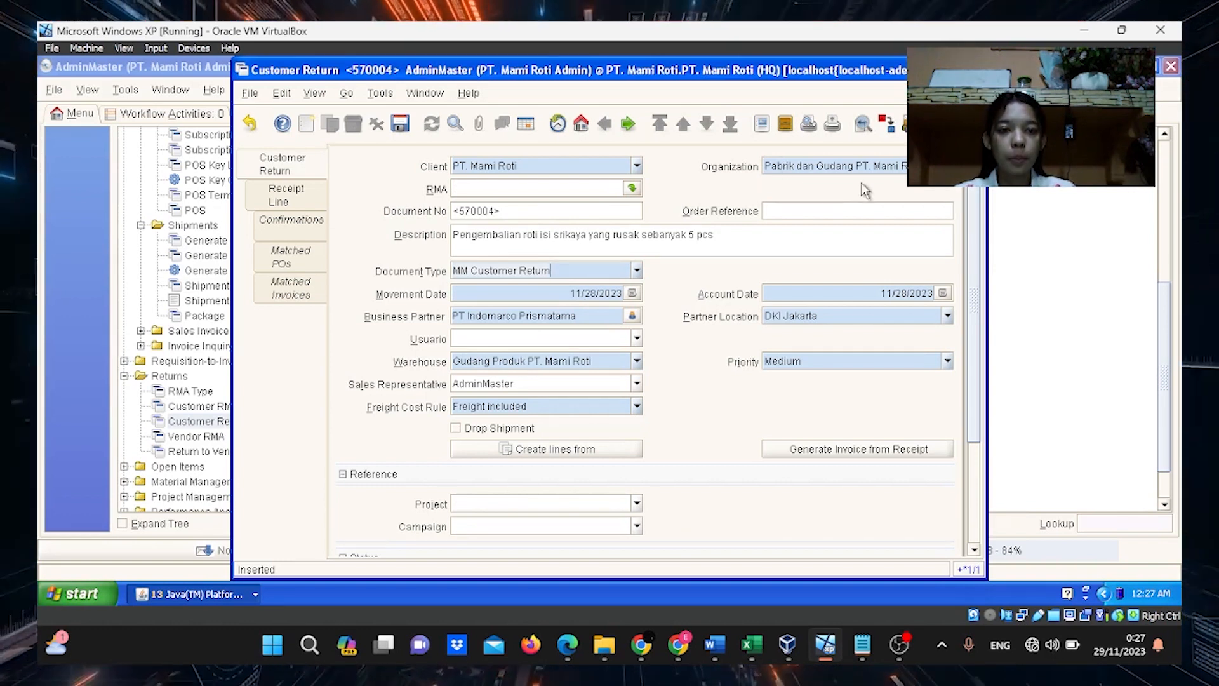
pyautogui.click(946, 166)
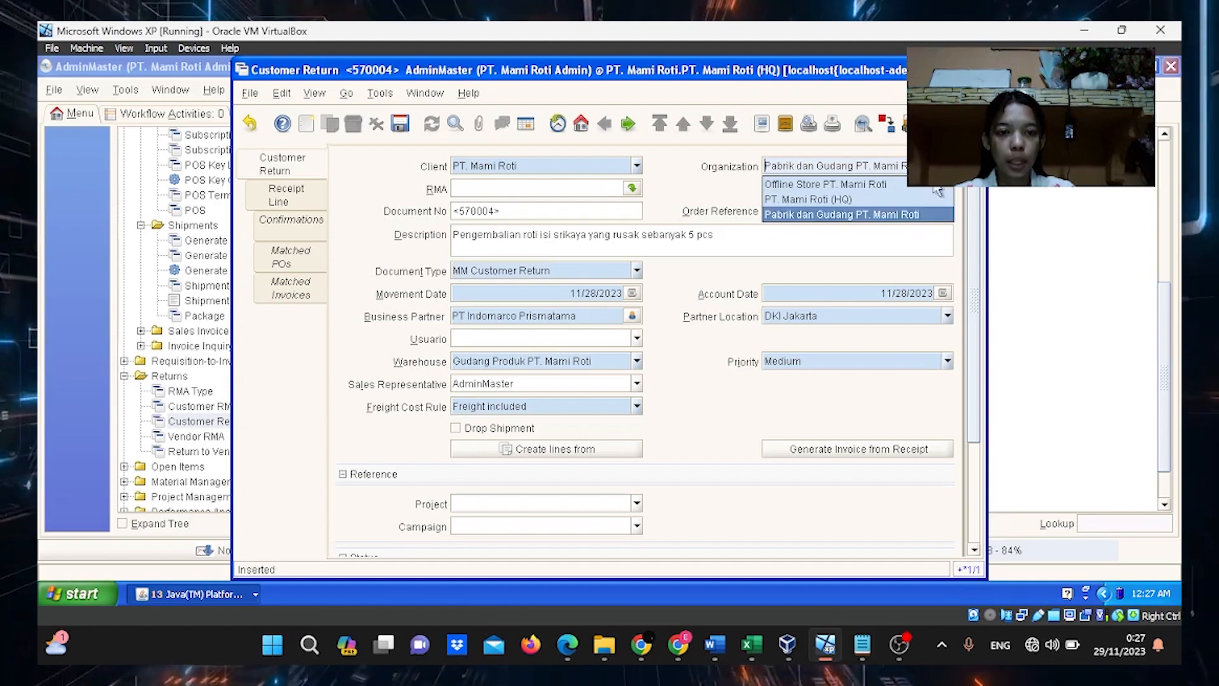
pyautogui.click(922, 216)
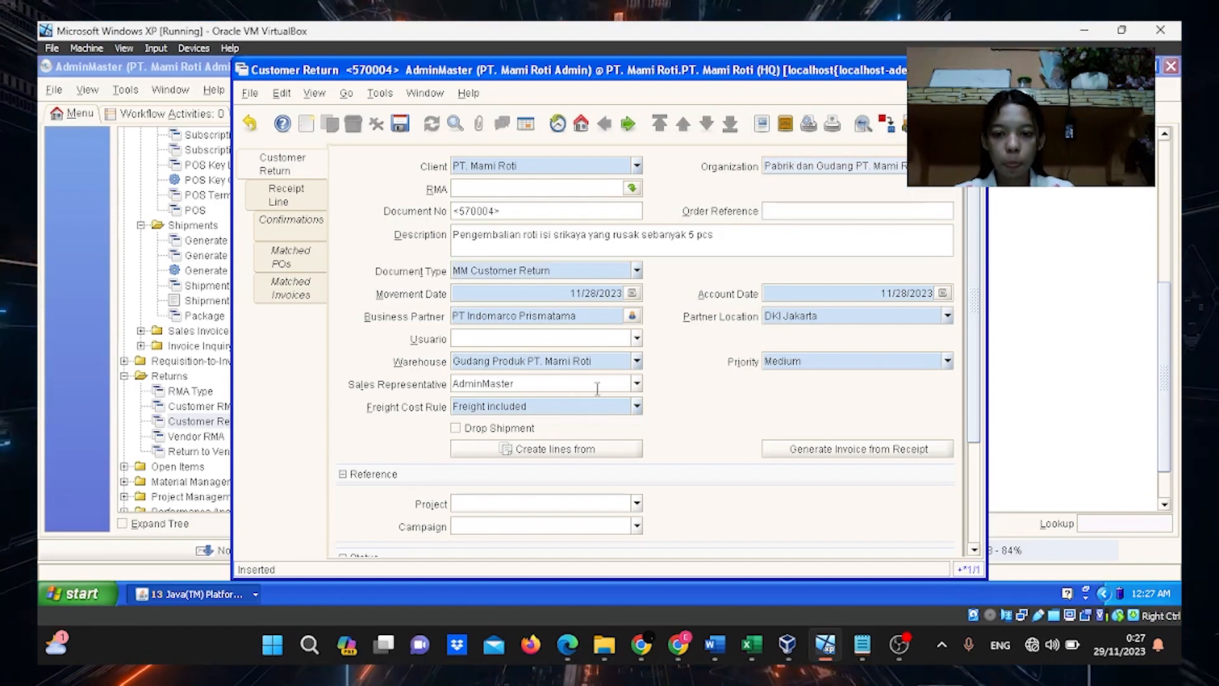
# Create the receipt line from PT Indomarco Prismatama's RMA, selecting the 5 Pcs Roti Isi Srikaya entry with locator Gudang Produk
pyautogui.scroll(-5, 596, 388)
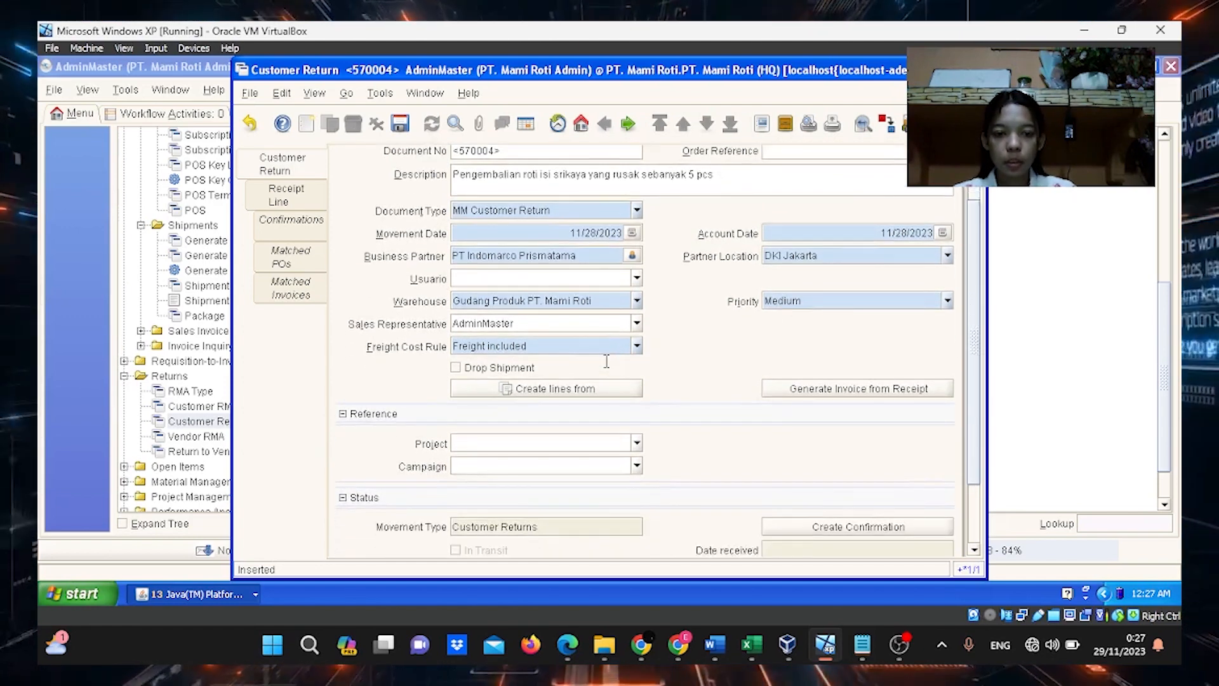
pyautogui.scroll(-3, 606, 360)
pyautogui.scroll(3, 607, 360)
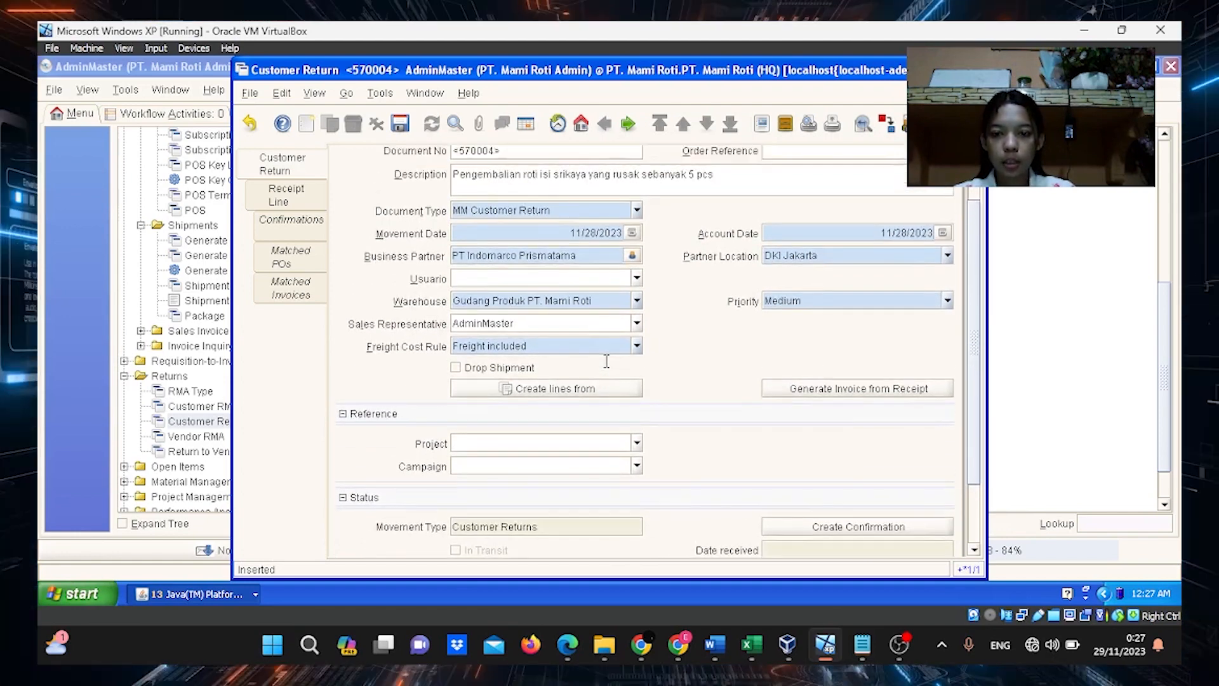
pyautogui.scroll(3, 606, 360)
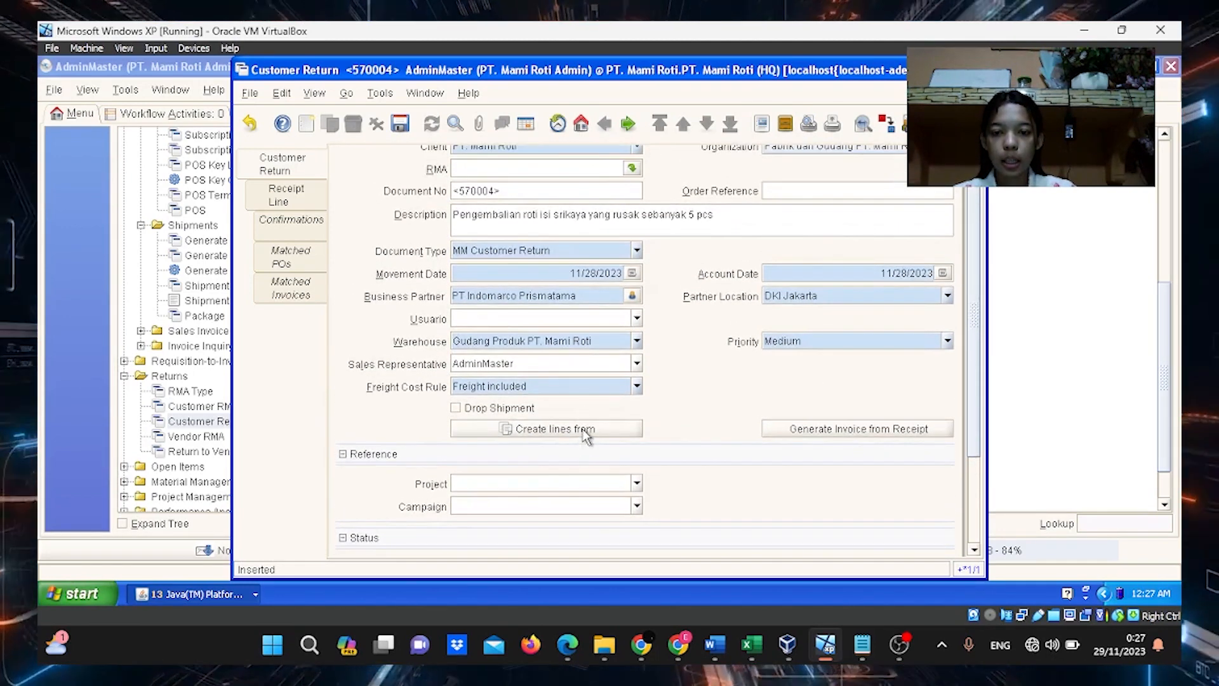
pyautogui.click(586, 433)
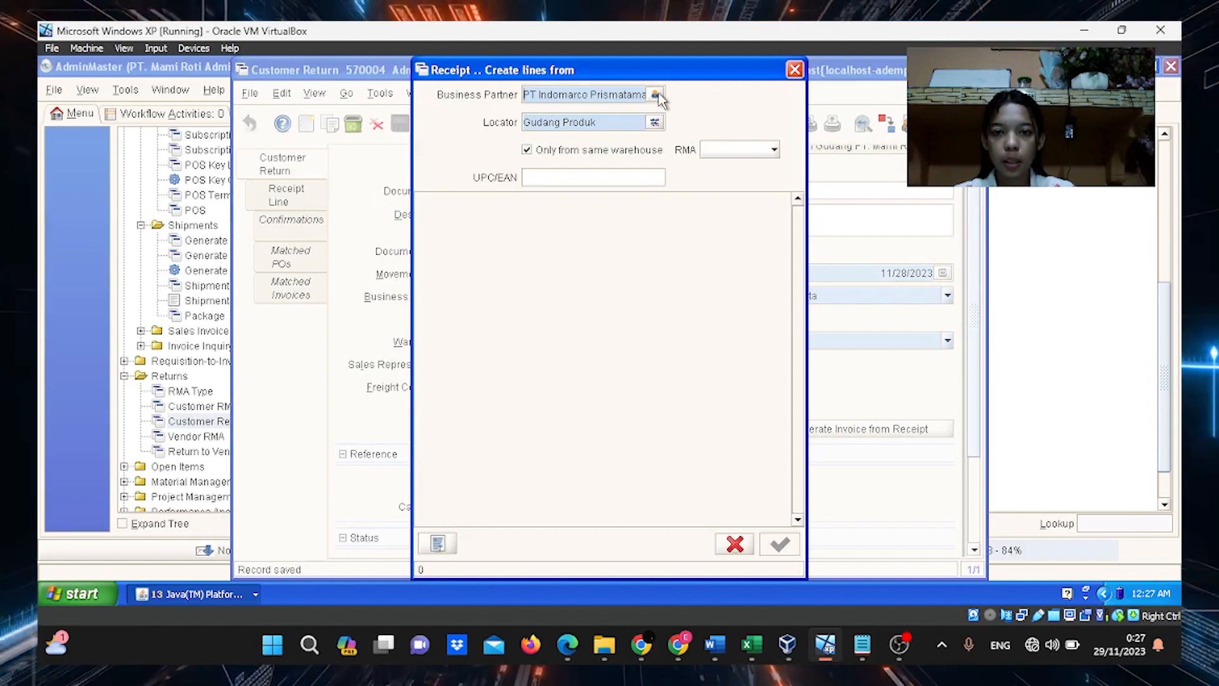
pyautogui.click(656, 95)
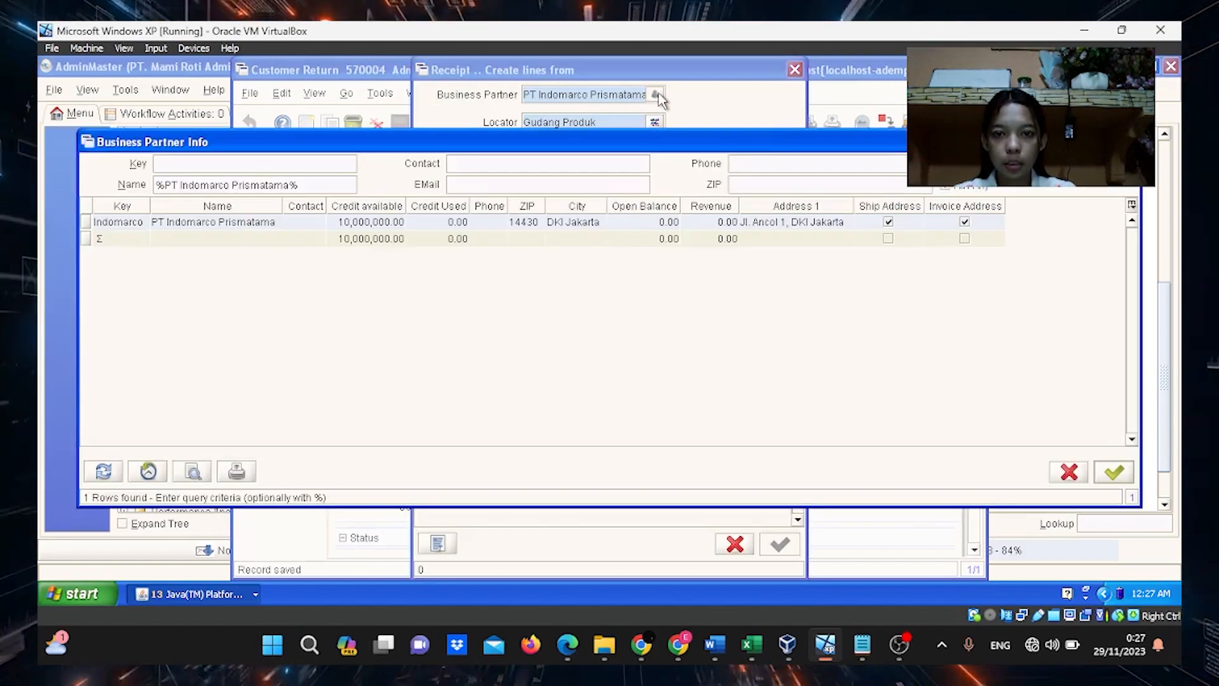
pyautogui.doubleClick(216, 223)
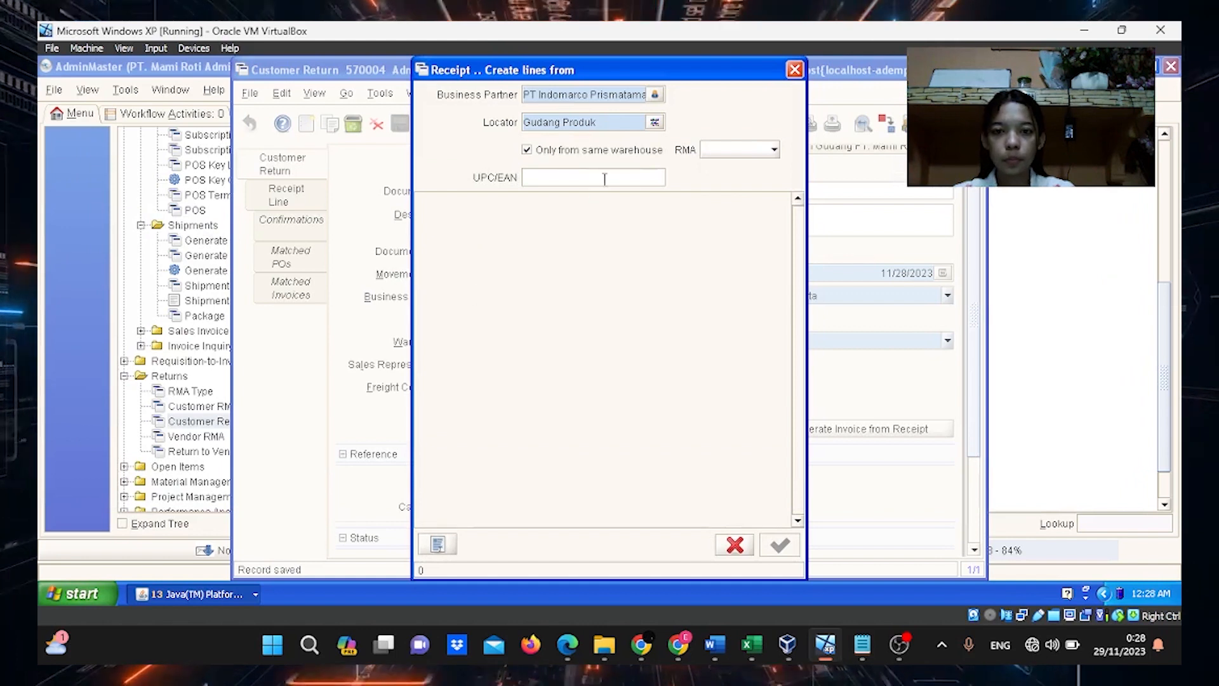
pyautogui.click(771, 151)
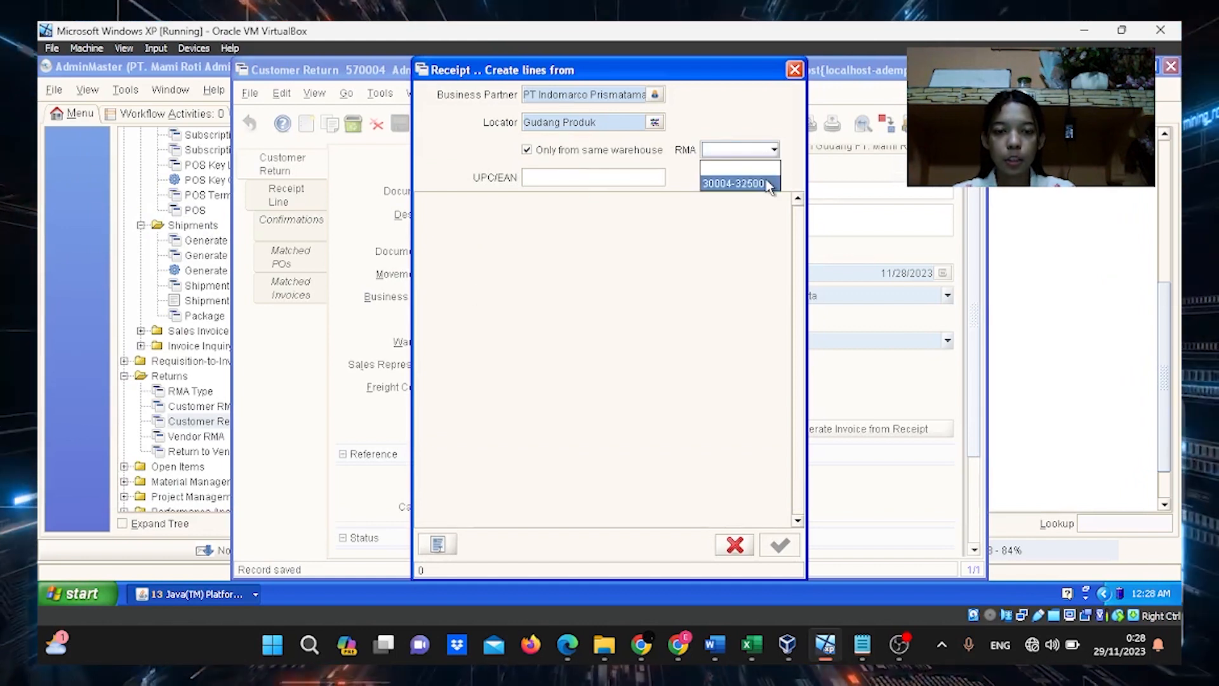
pyautogui.click(730, 183)
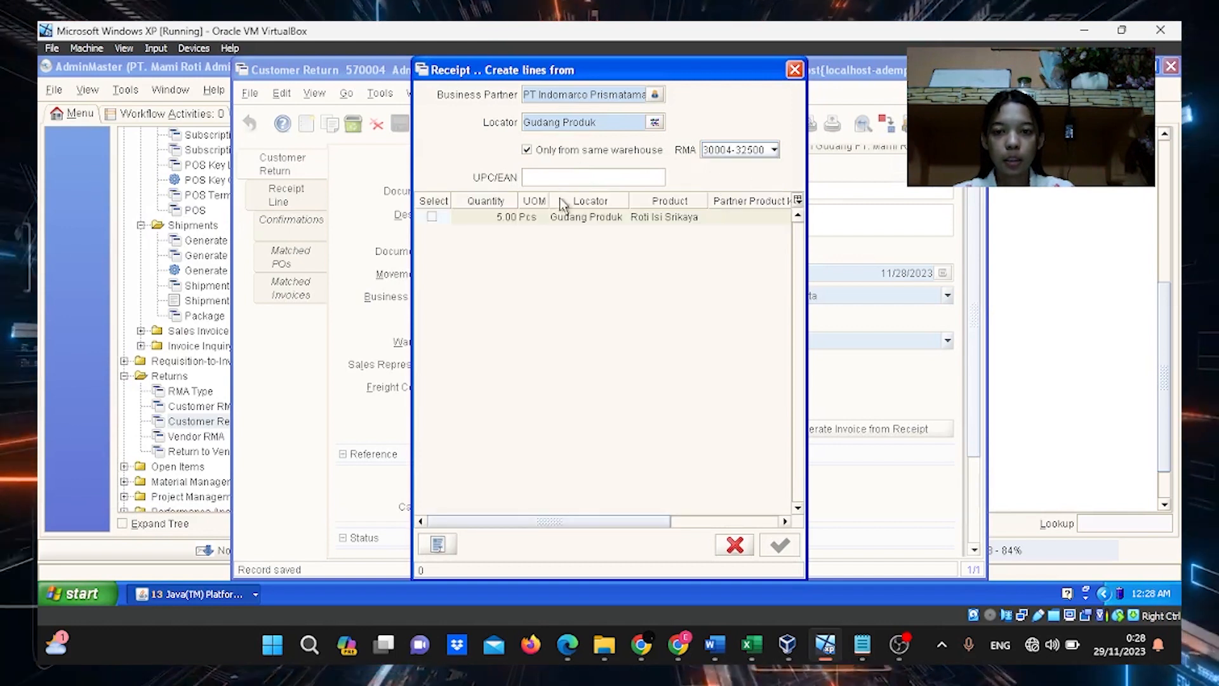
pyautogui.click(445, 216)
pyautogui.click(659, 216)
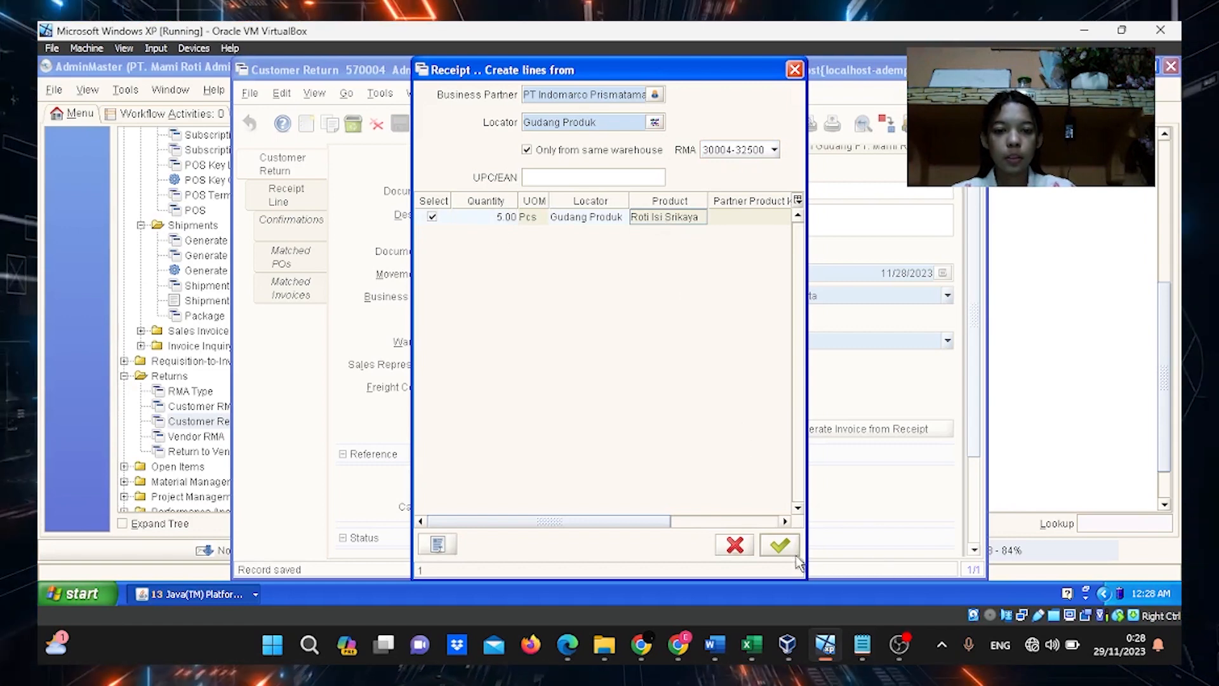
pyautogui.click(780, 545)
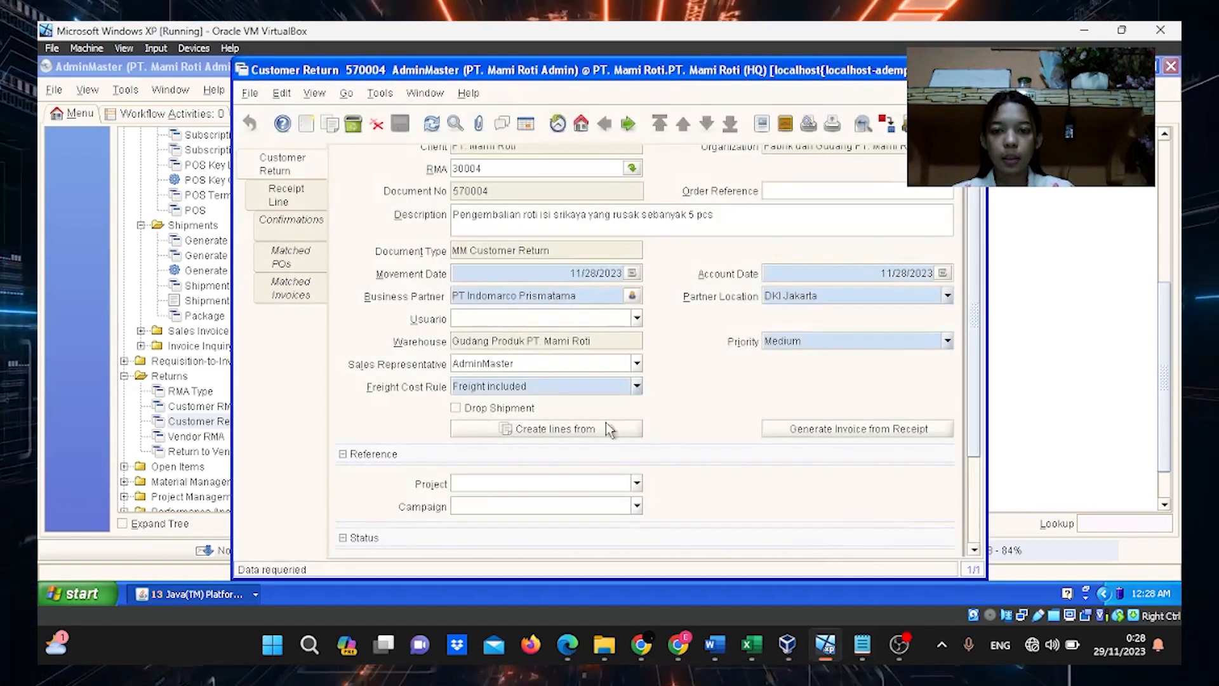
# Open the return's receipt line and select the Roti Isi Srikaya entry as its RMA line
pyautogui.scroll(-5, 577, 426)
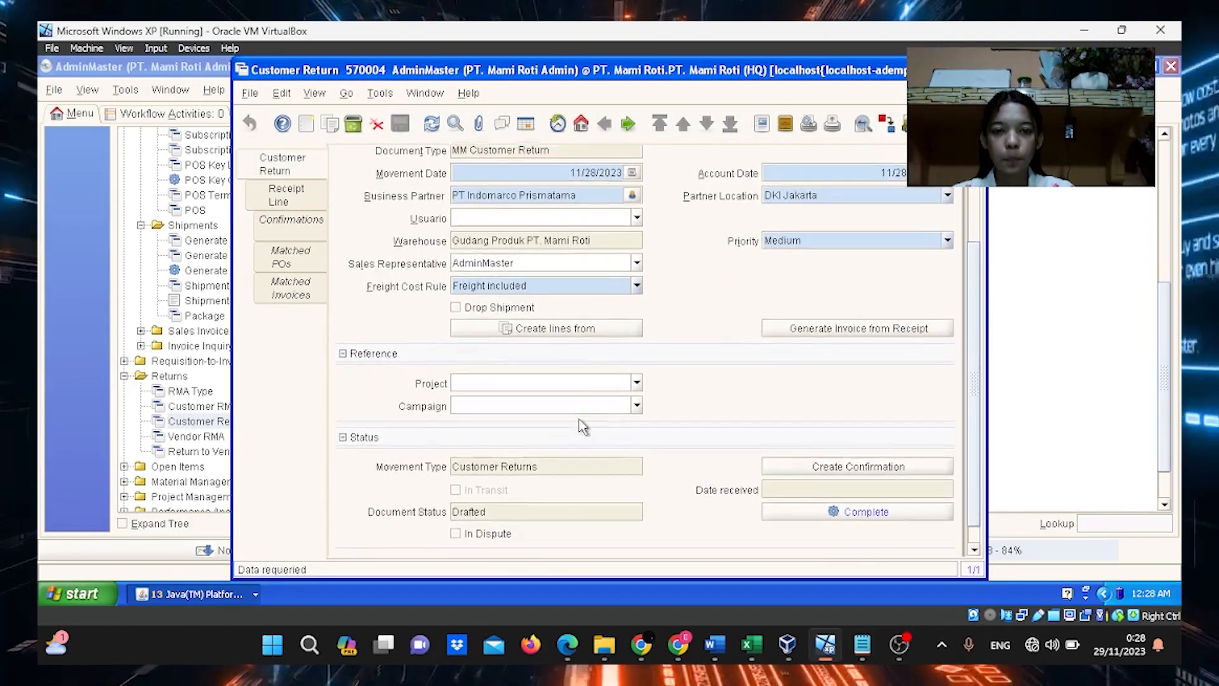
pyautogui.scroll(-2, 579, 422)
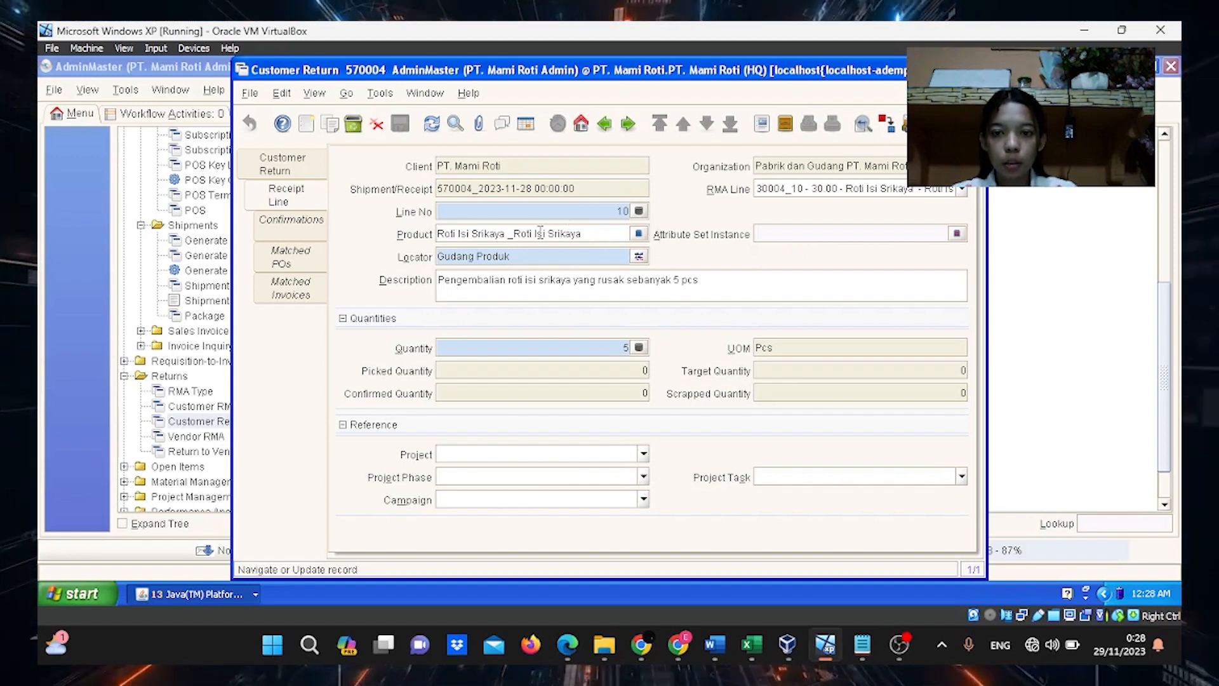
pyautogui.click(962, 189)
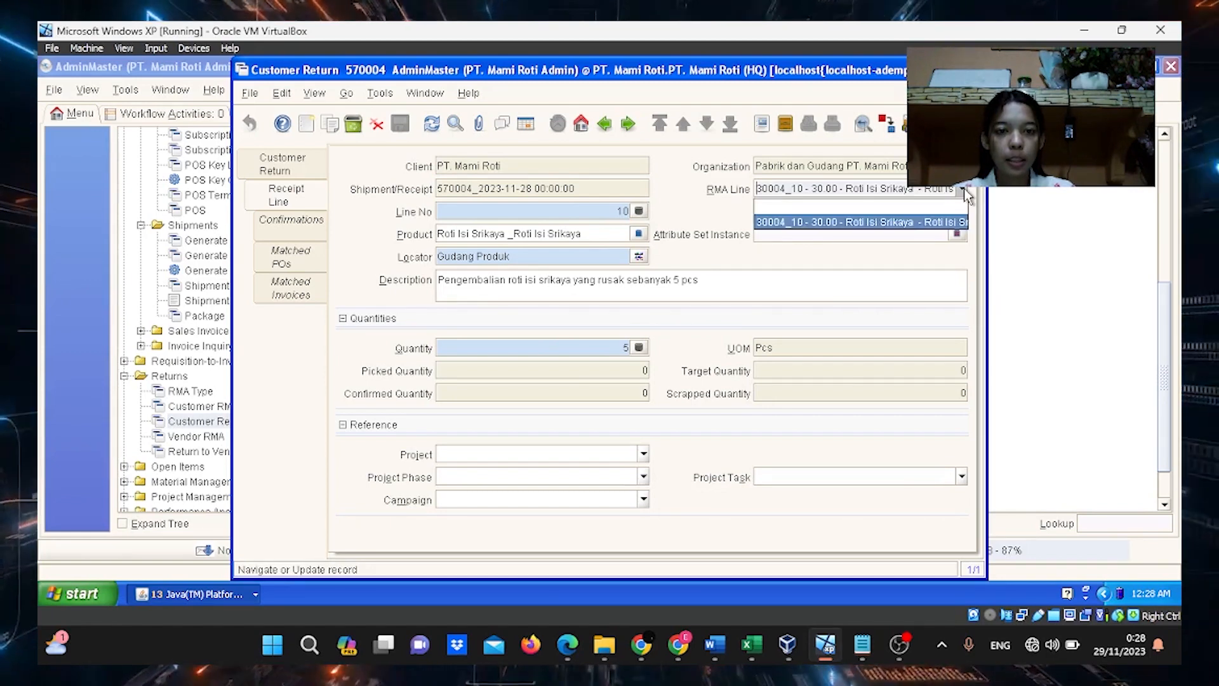
pyautogui.click(924, 223)
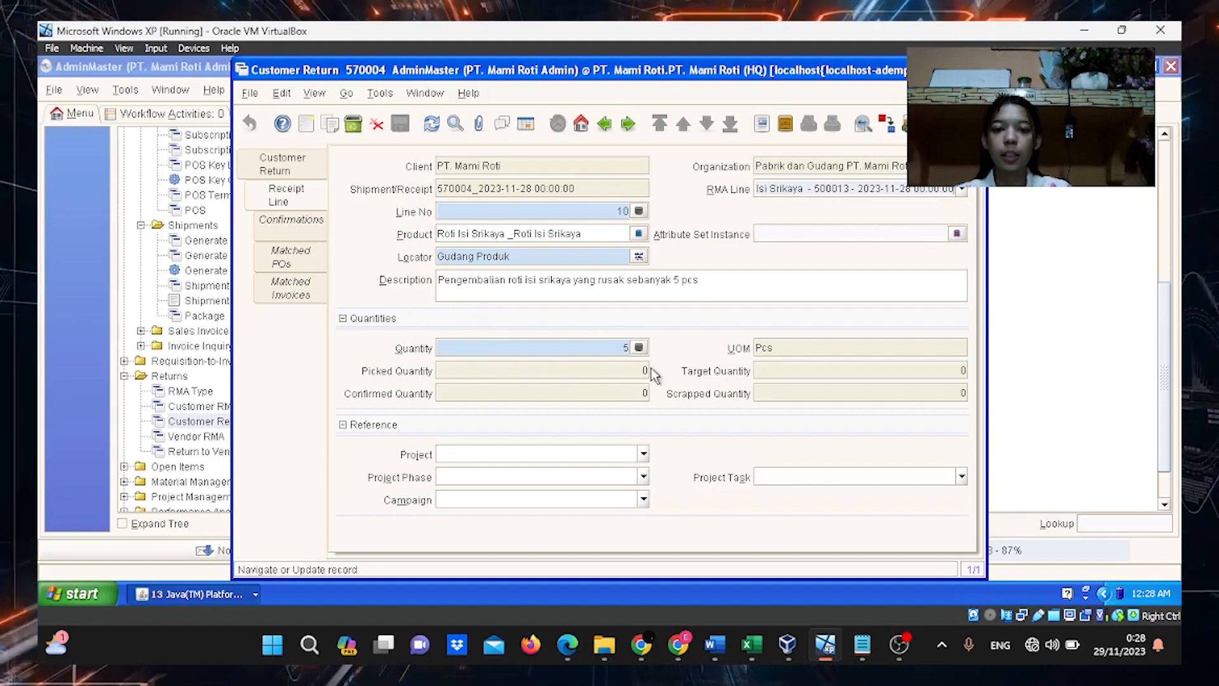
# Return to the Customer Return header and process the document with the Complete action
pyautogui.click(286, 170)
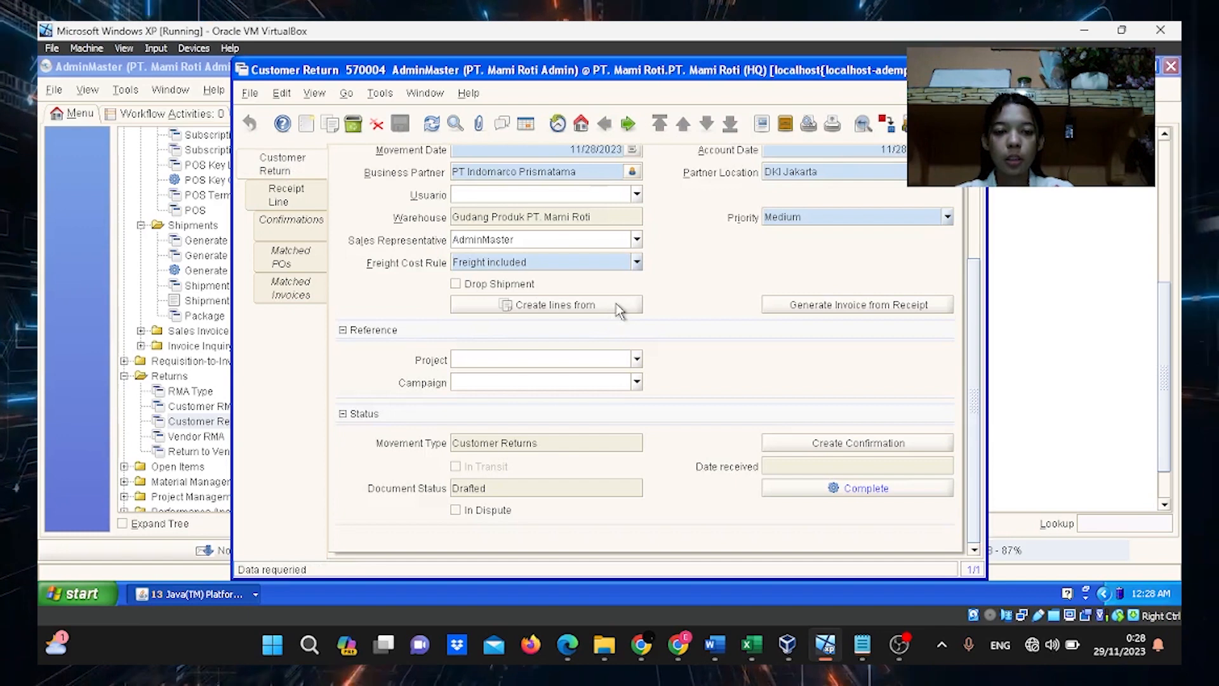
pyautogui.click(866, 489)
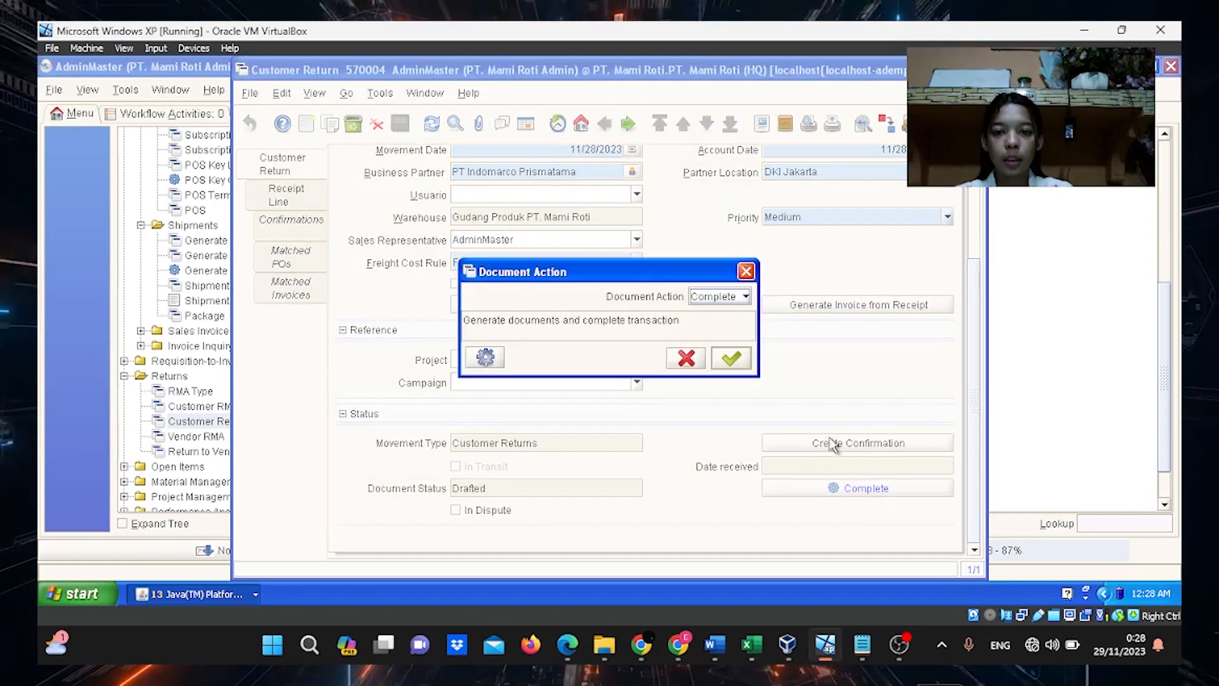
pyautogui.click(742, 363)
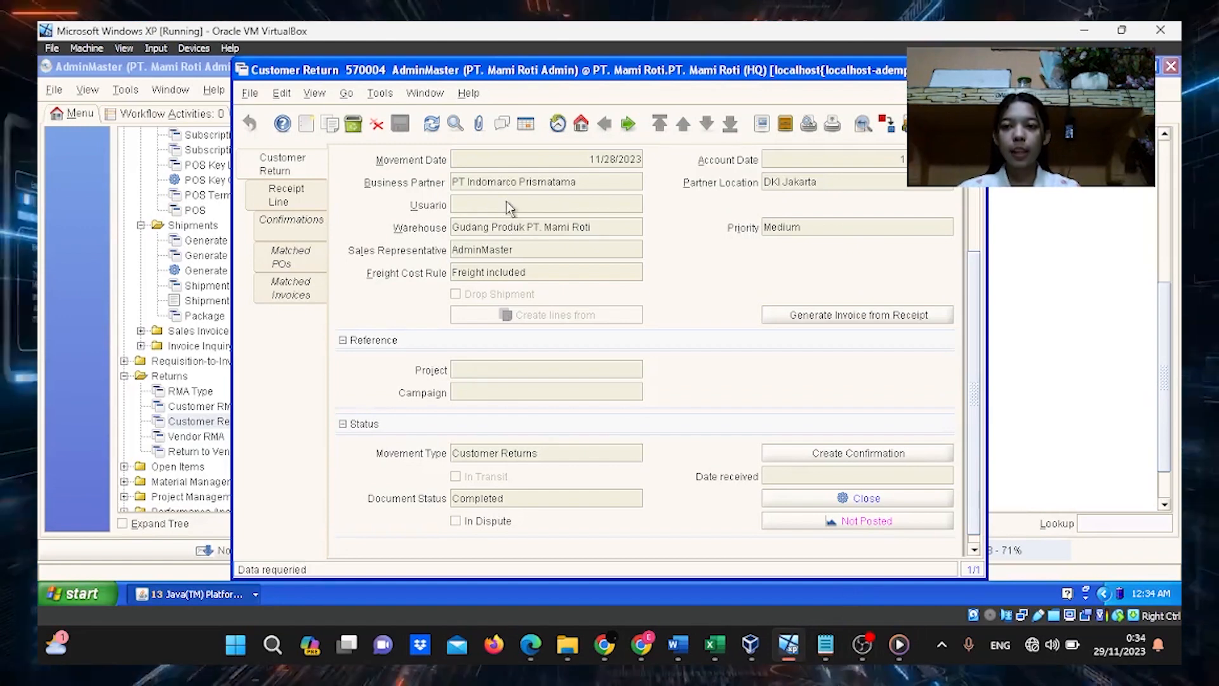
pyautogui.click(317, 92)
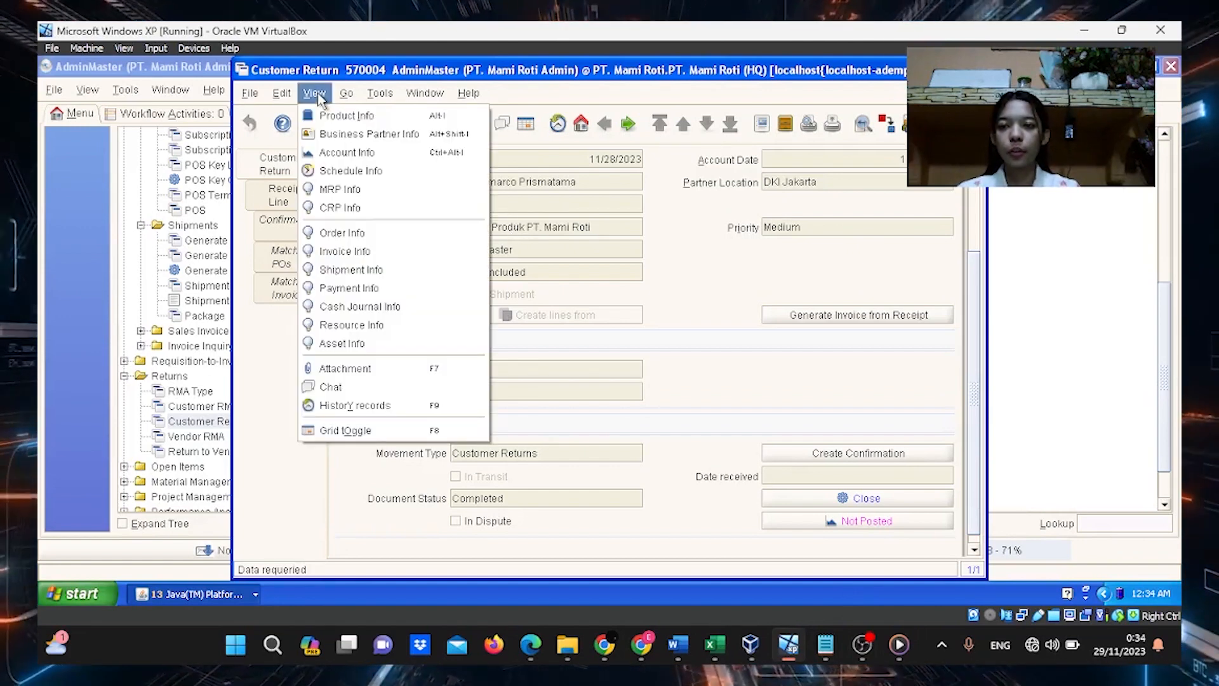
pyautogui.click(321, 116)
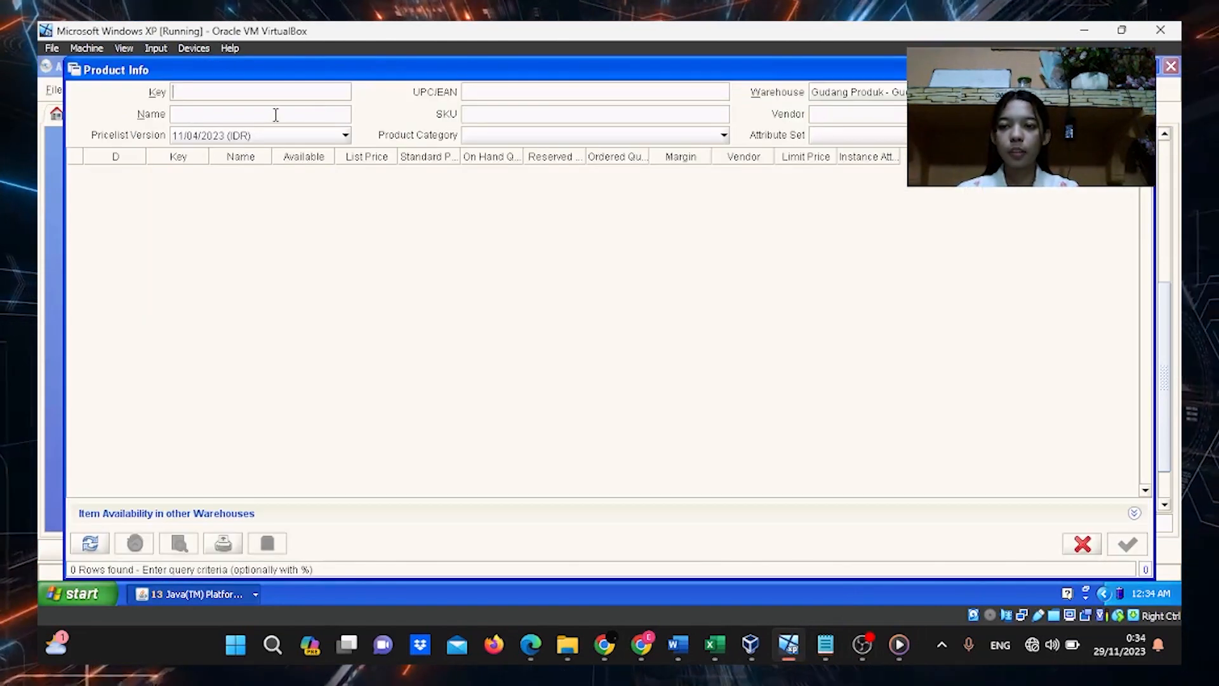
pyautogui.click(223, 141)
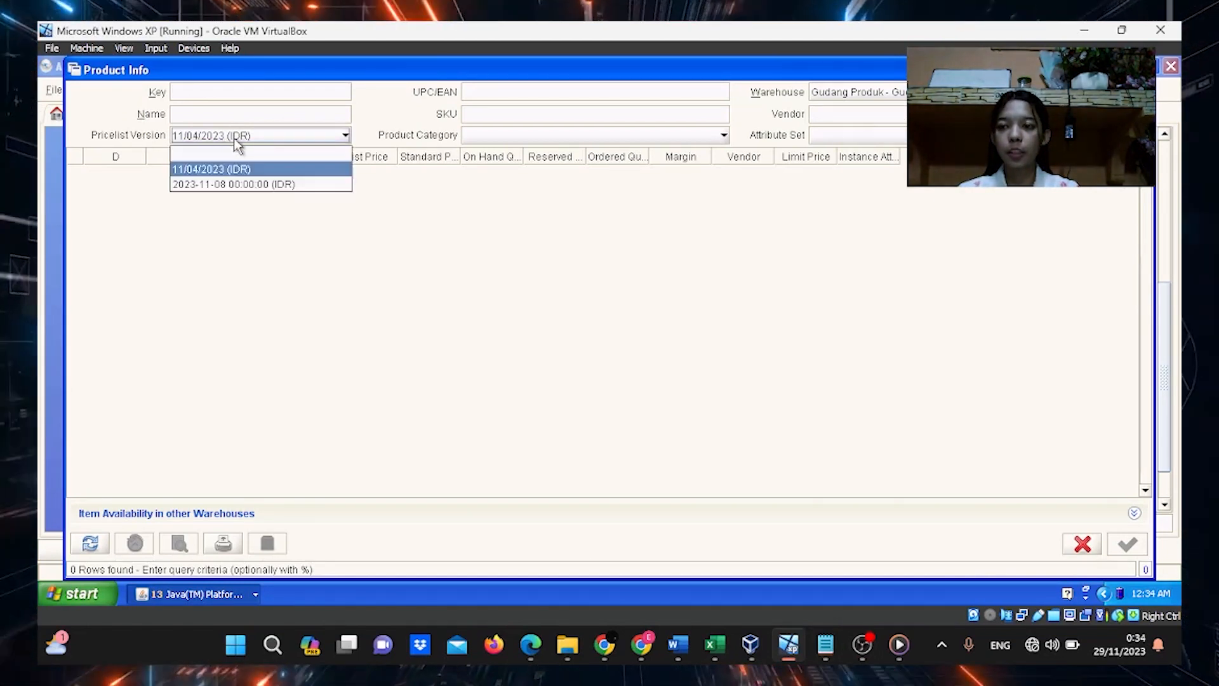
pyautogui.click(236, 184)
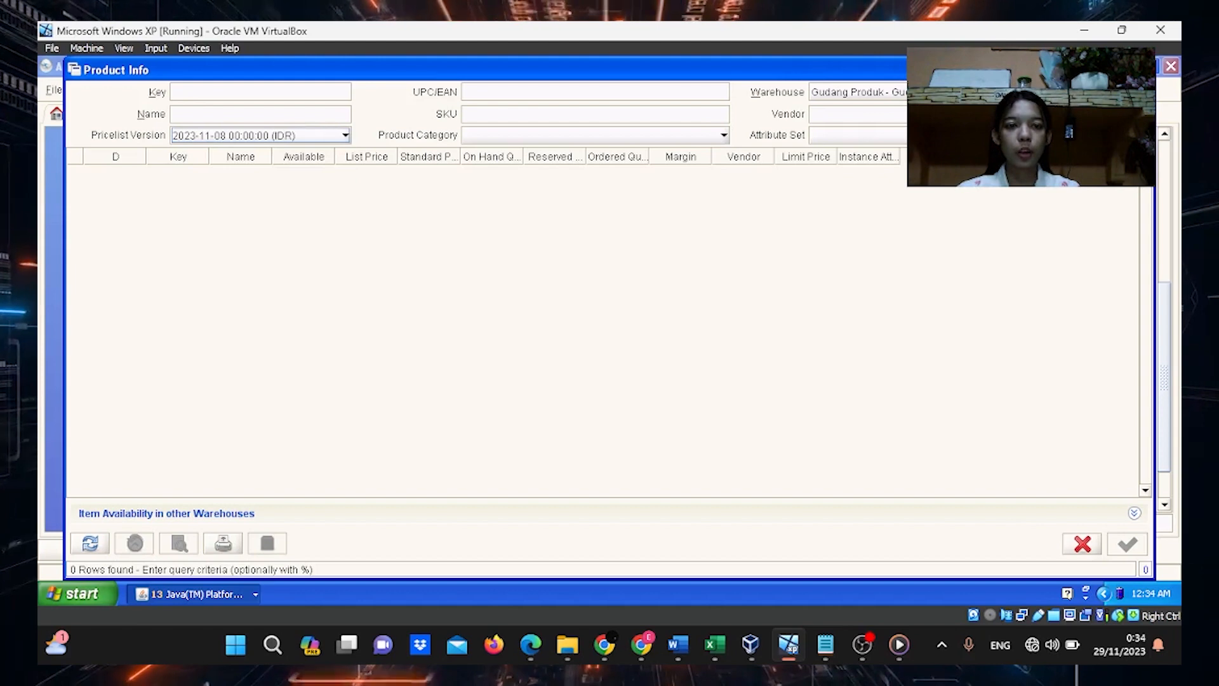
pyautogui.click(946, 92)
pyautogui.click(946, 126)
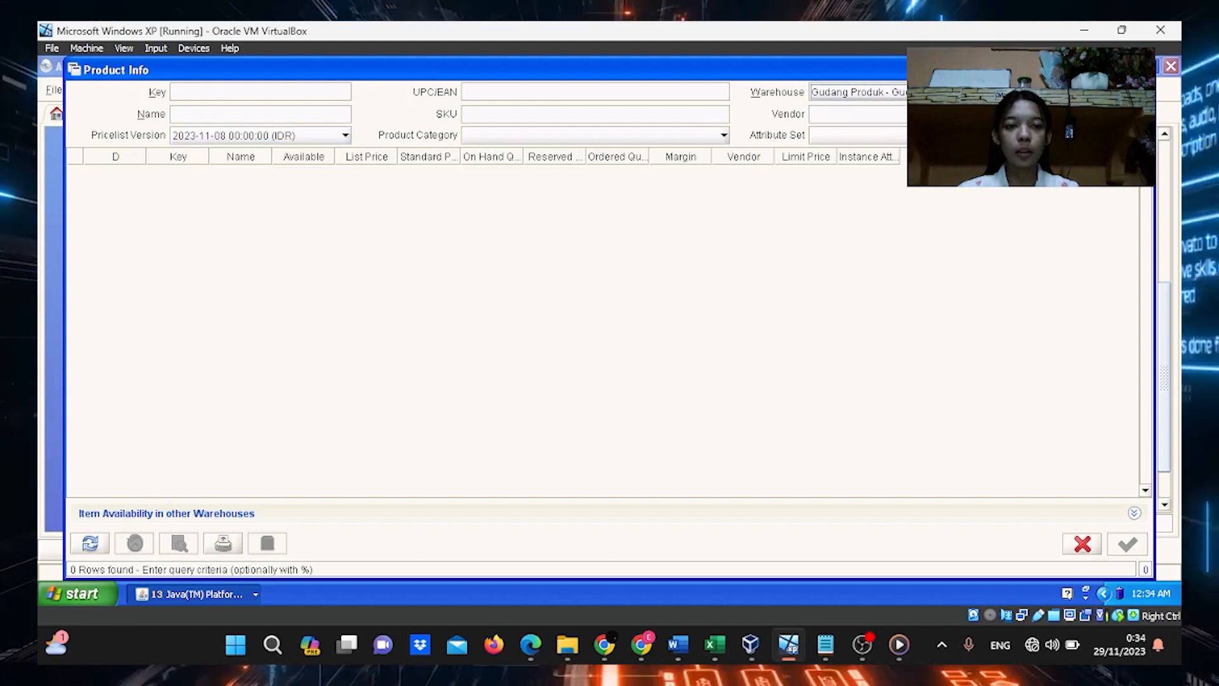
pyautogui.click(90, 542)
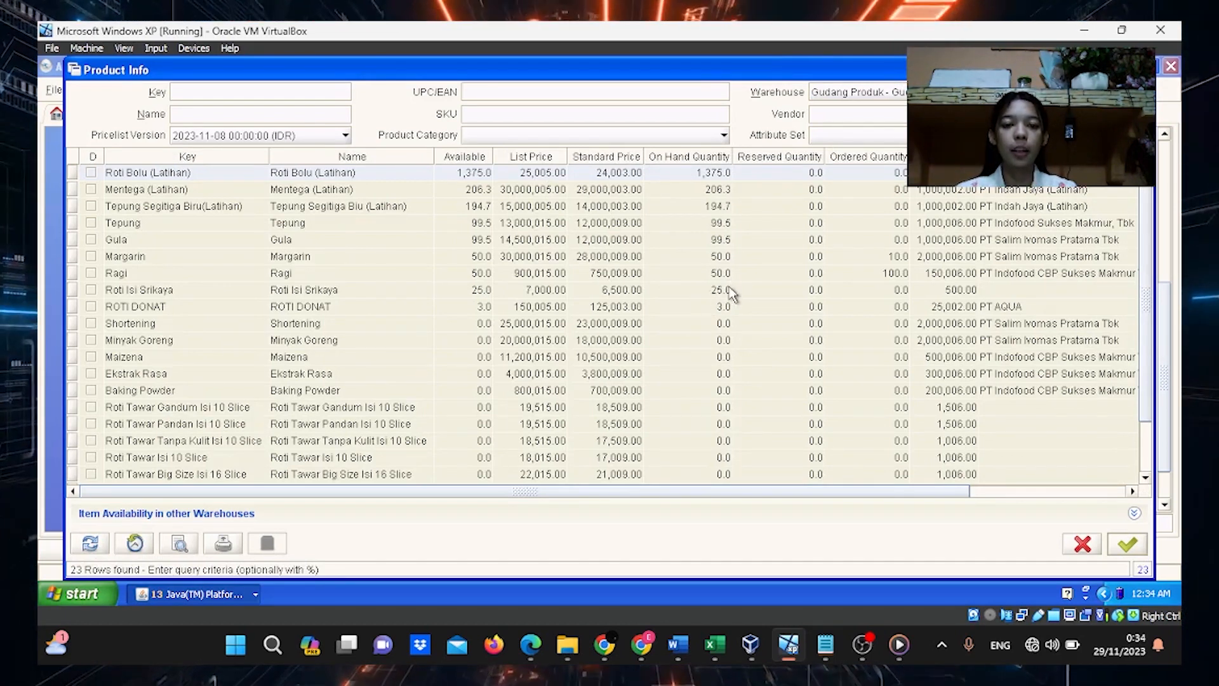
pyautogui.click(1127, 545)
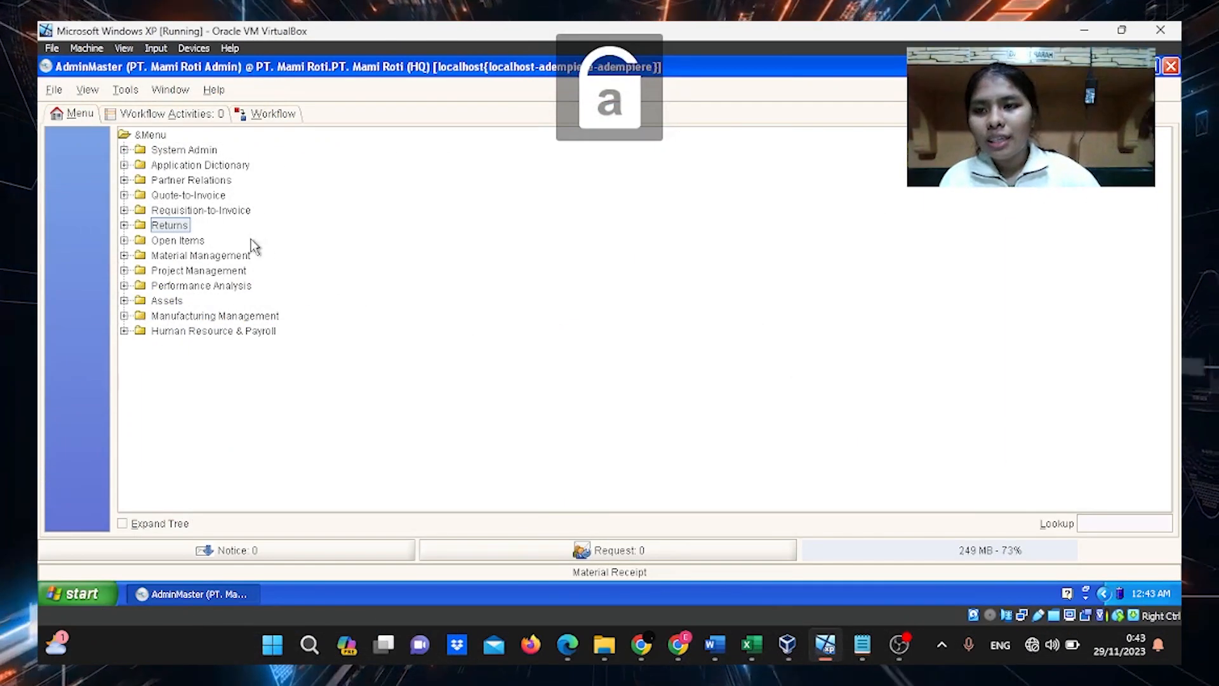
# Open Vendor RMA and start a new record for organization Pabrik dan Gudang PT. Mami Roti
pyautogui.click(171, 226)
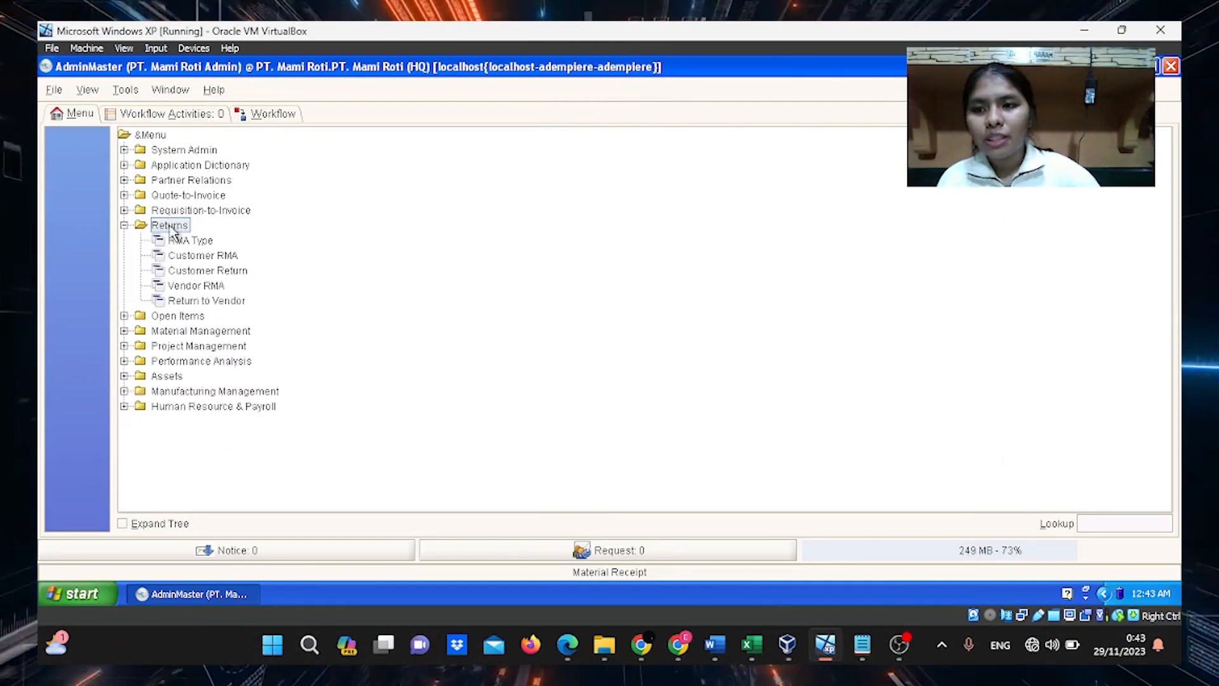
pyautogui.click(196, 287)
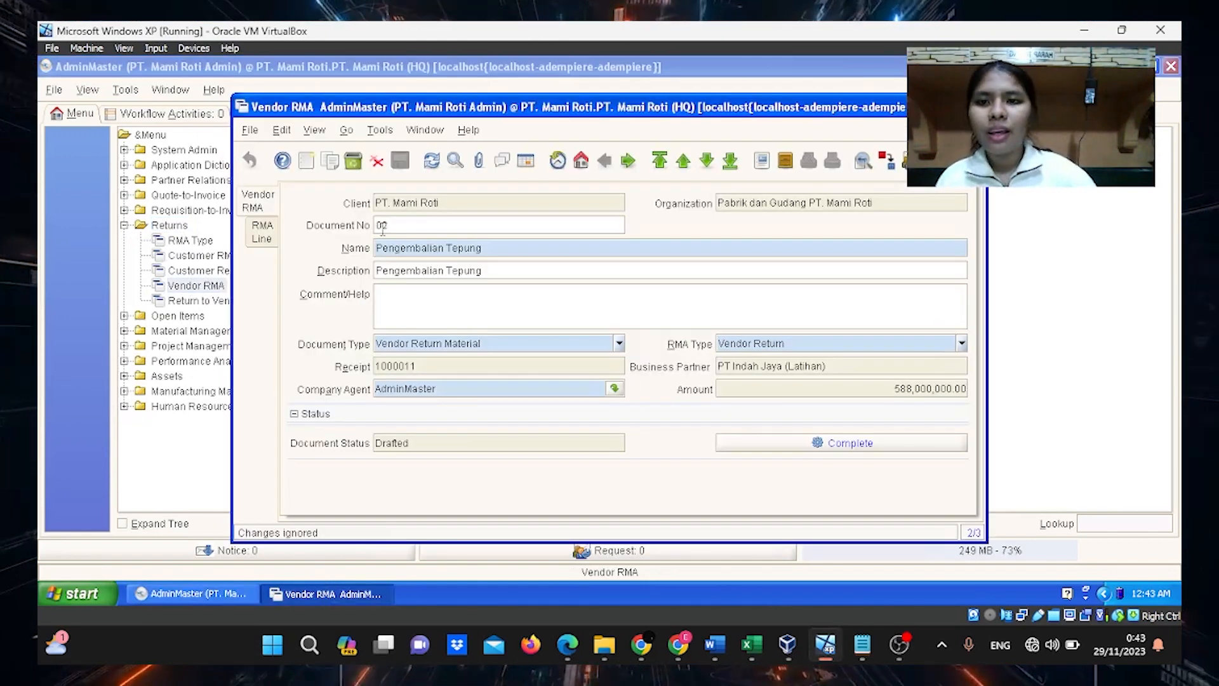
pyautogui.click(305, 159)
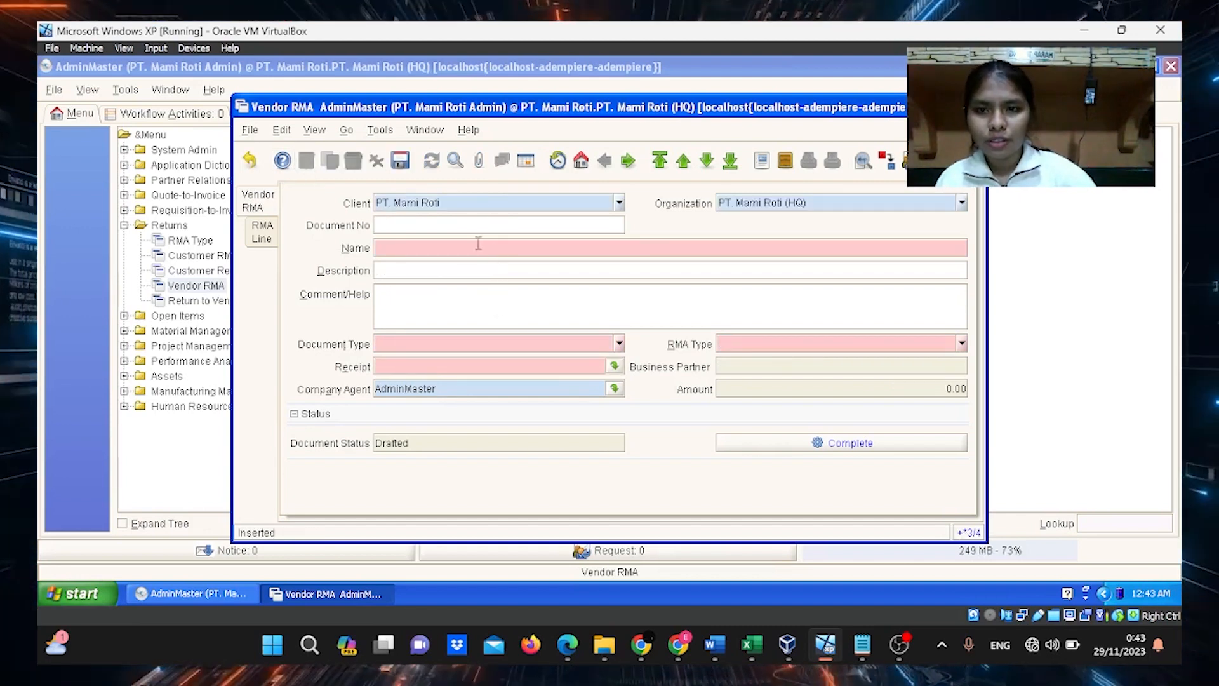
pyautogui.click(961, 202)
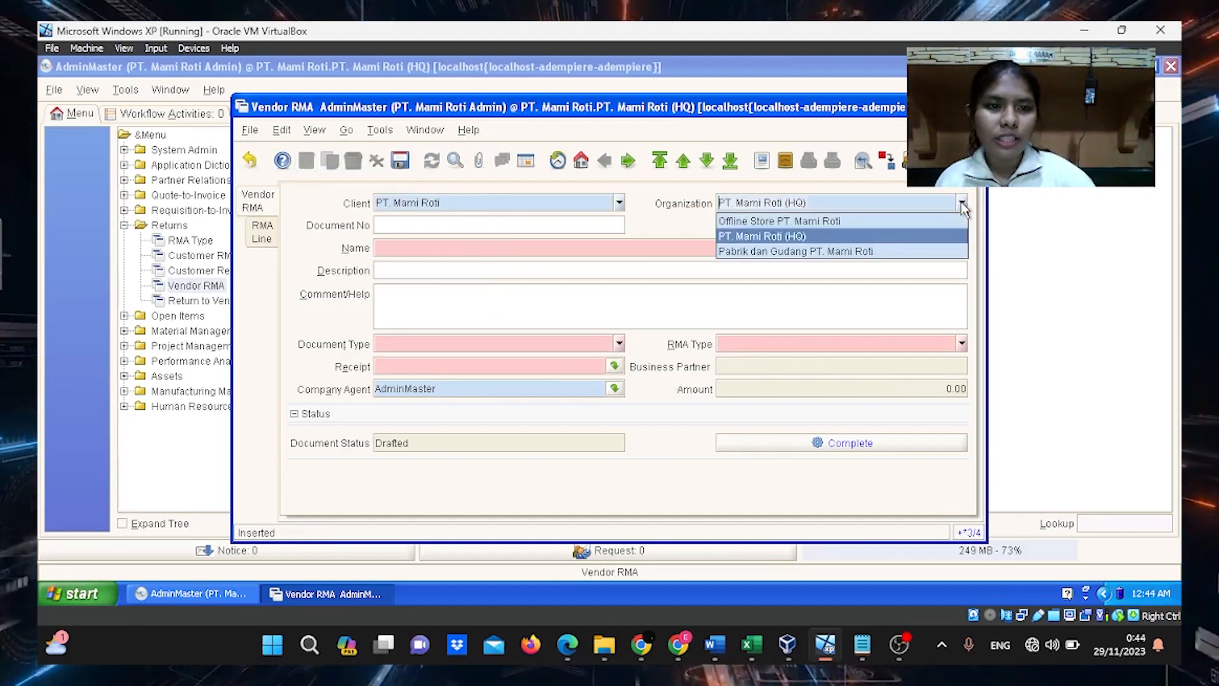
pyautogui.click(881, 254)
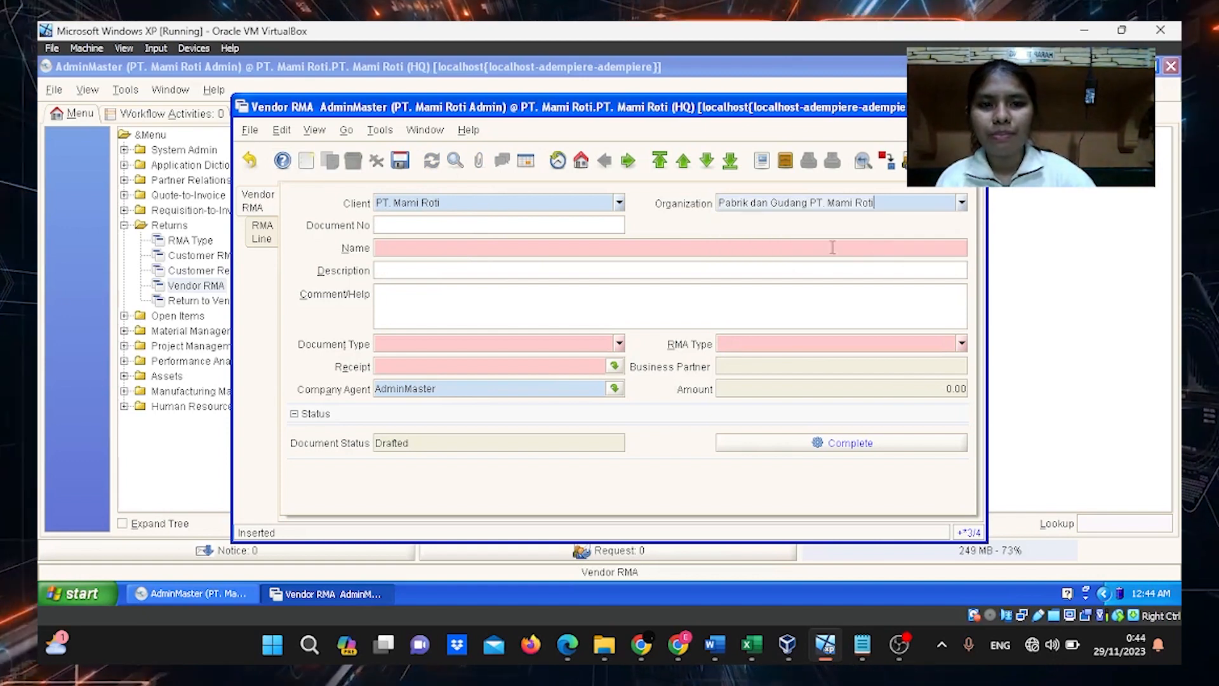
# Enter "pengembalian tepung ke vendor" as both the name and the description of the Vendor RMA
pyautogui.click(547, 253)
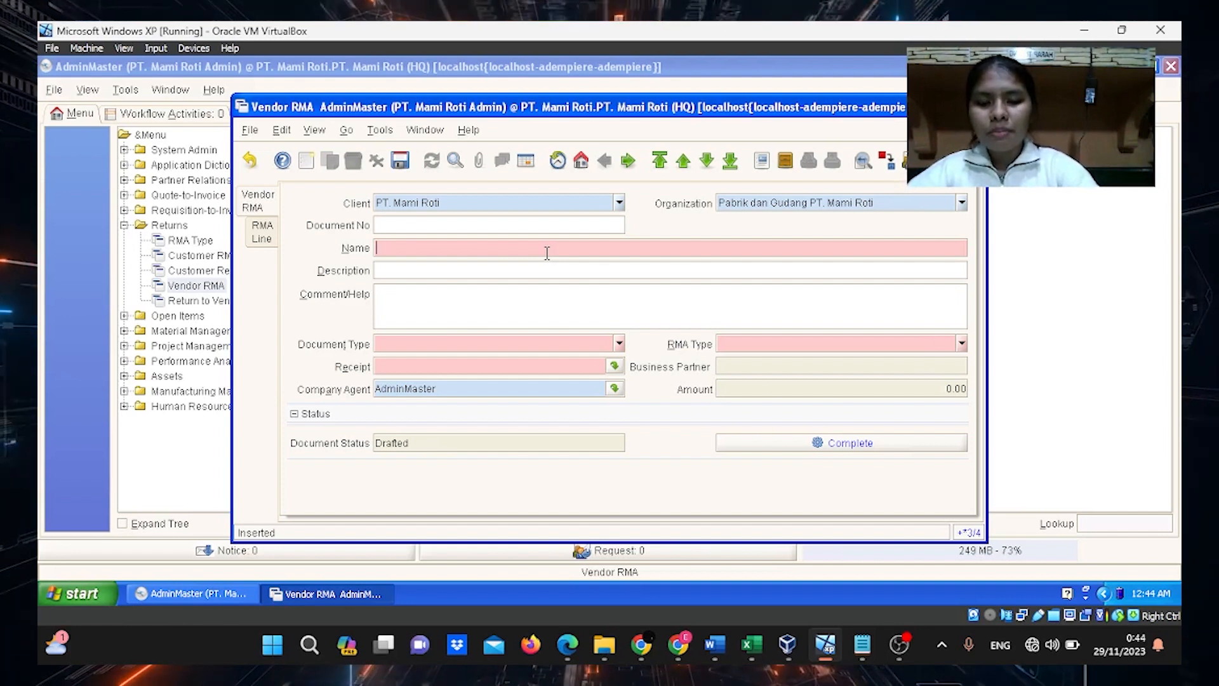
pyautogui.write('pengembali')
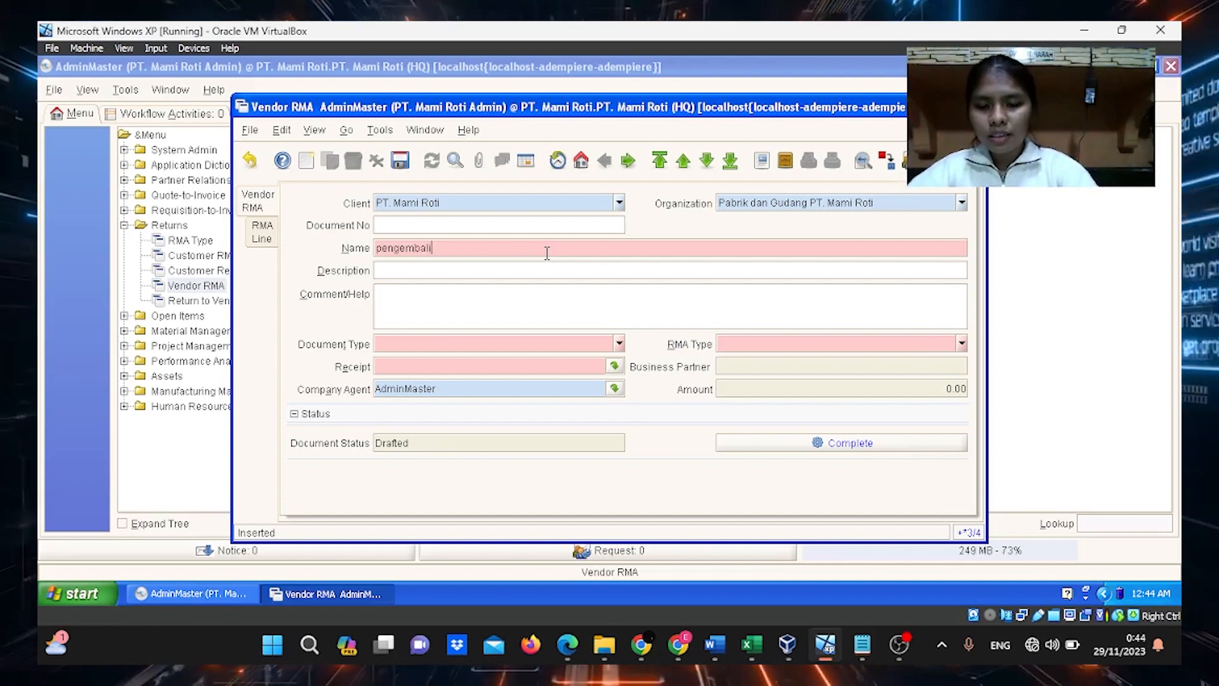
pyautogui.write('an ')
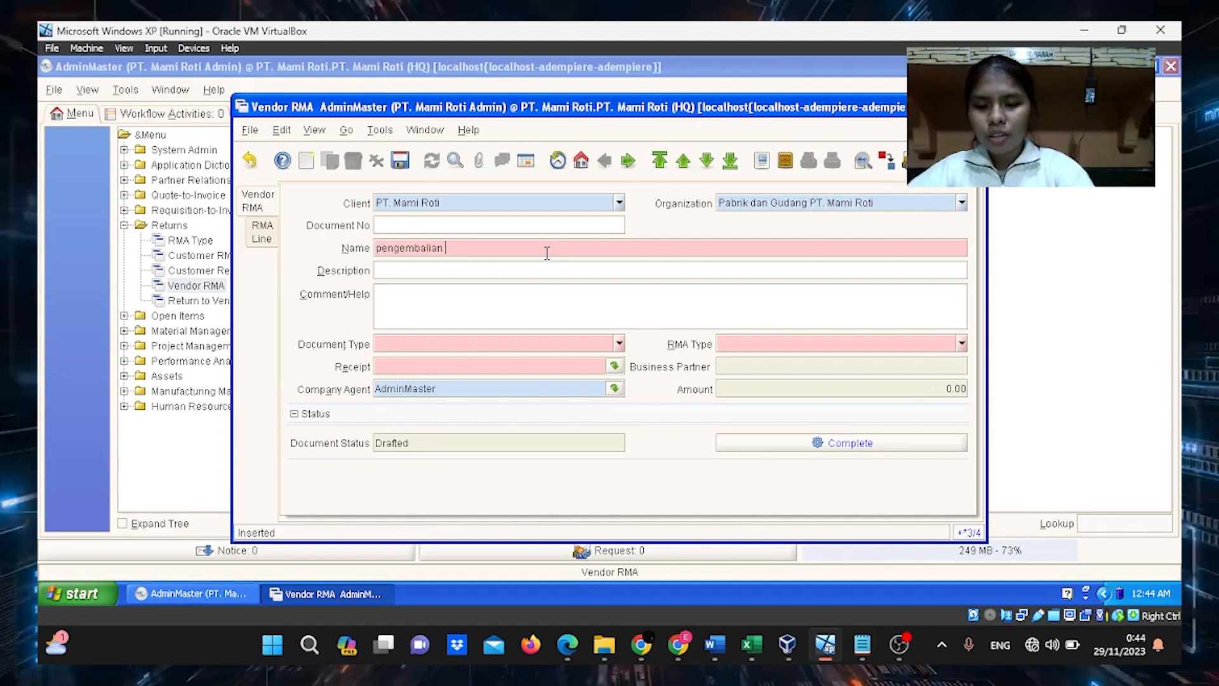
pyautogui.write('tepung k')
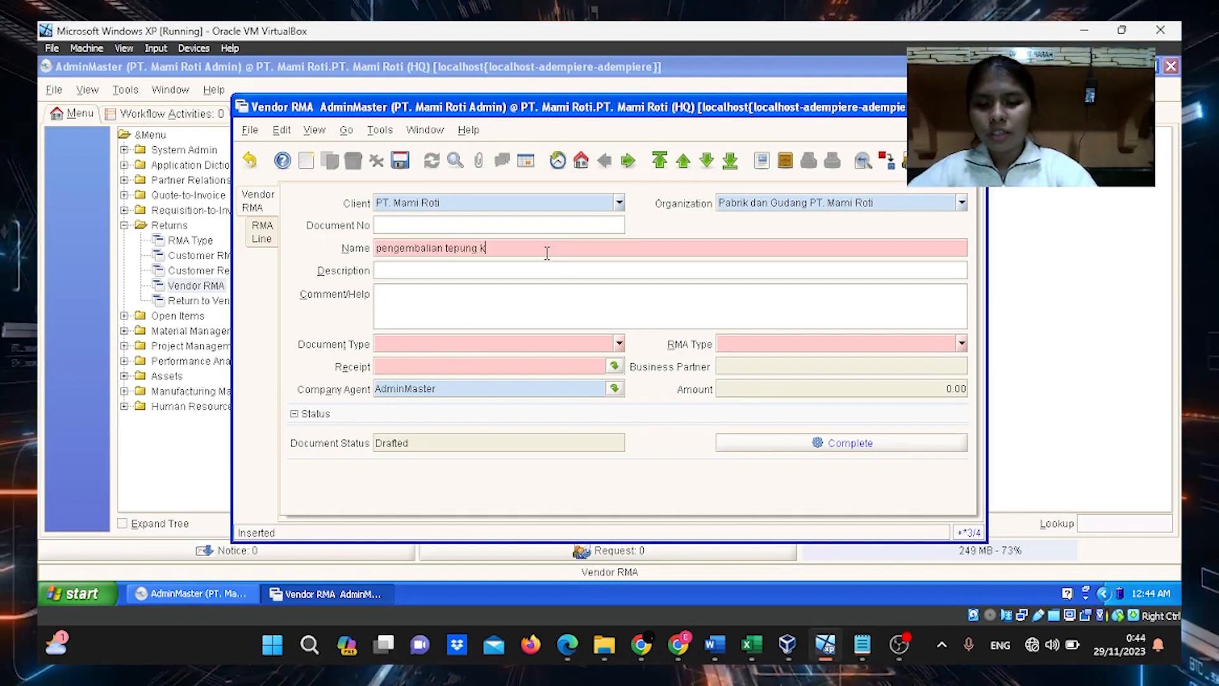
pyautogui.write('e vemndor')
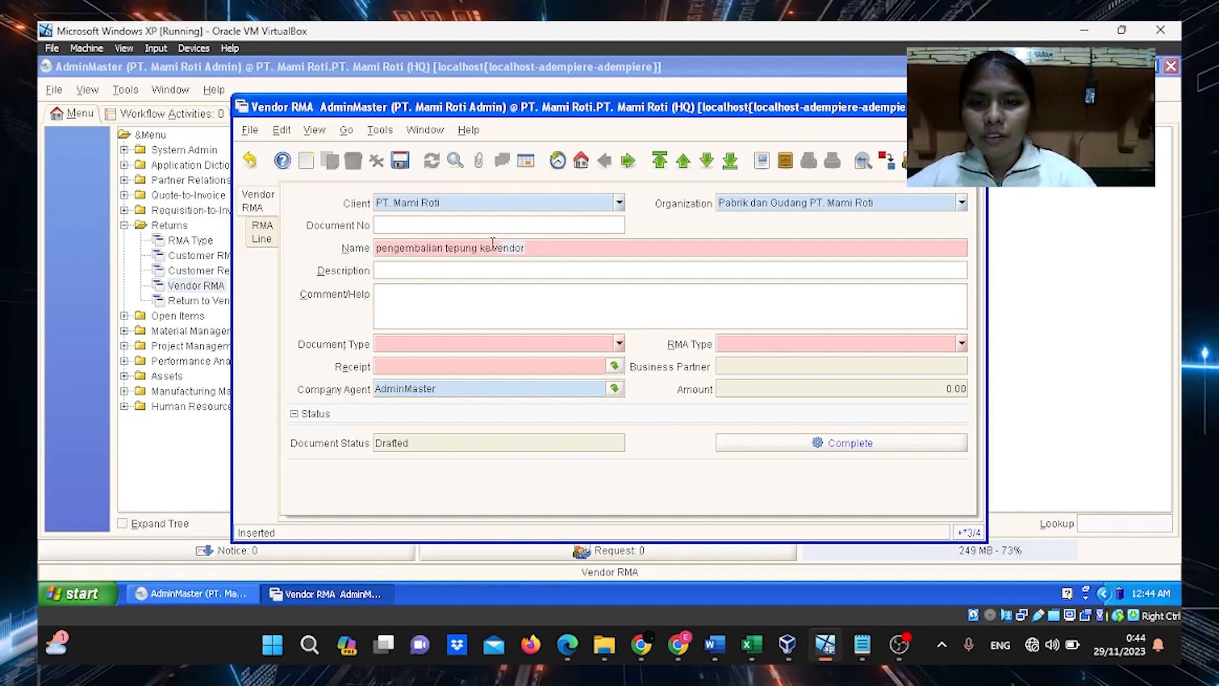
pyautogui.click(427, 271)
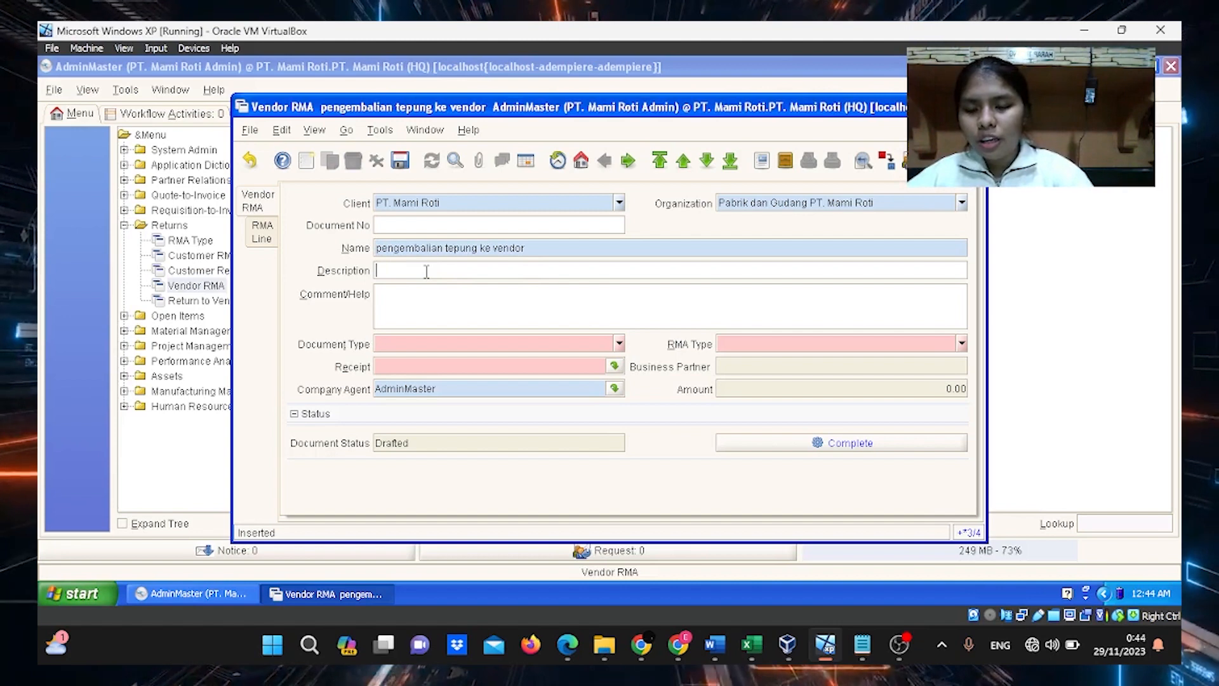
pyautogui.write('pengembalian tepung ke vendor')
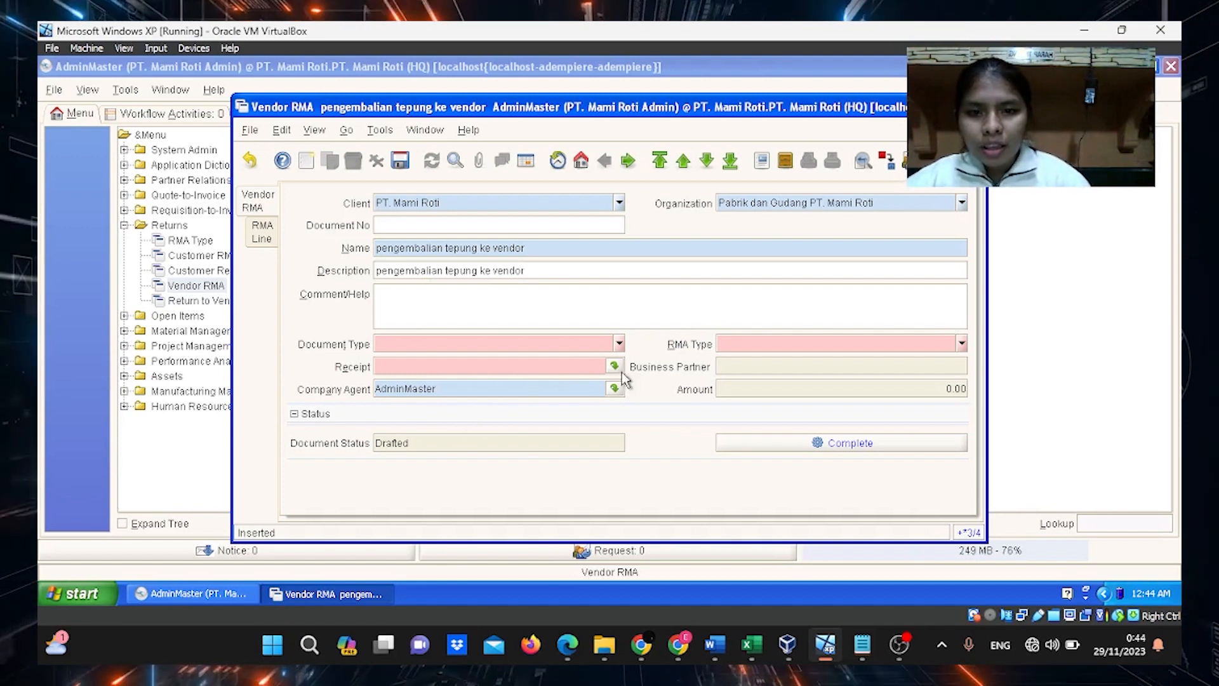
# Set the document type to Vendor Return Material and the RMA type to Vendor Return
pyautogui.click(621, 344)
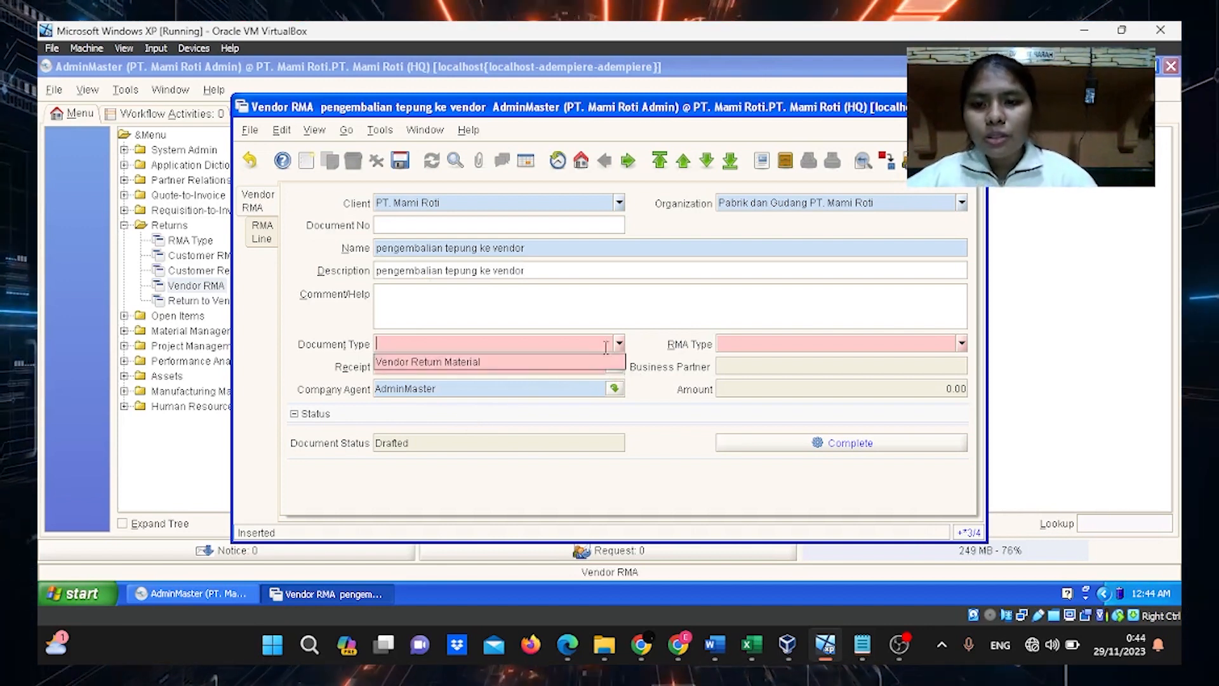
pyautogui.click(569, 366)
pyautogui.click(962, 343)
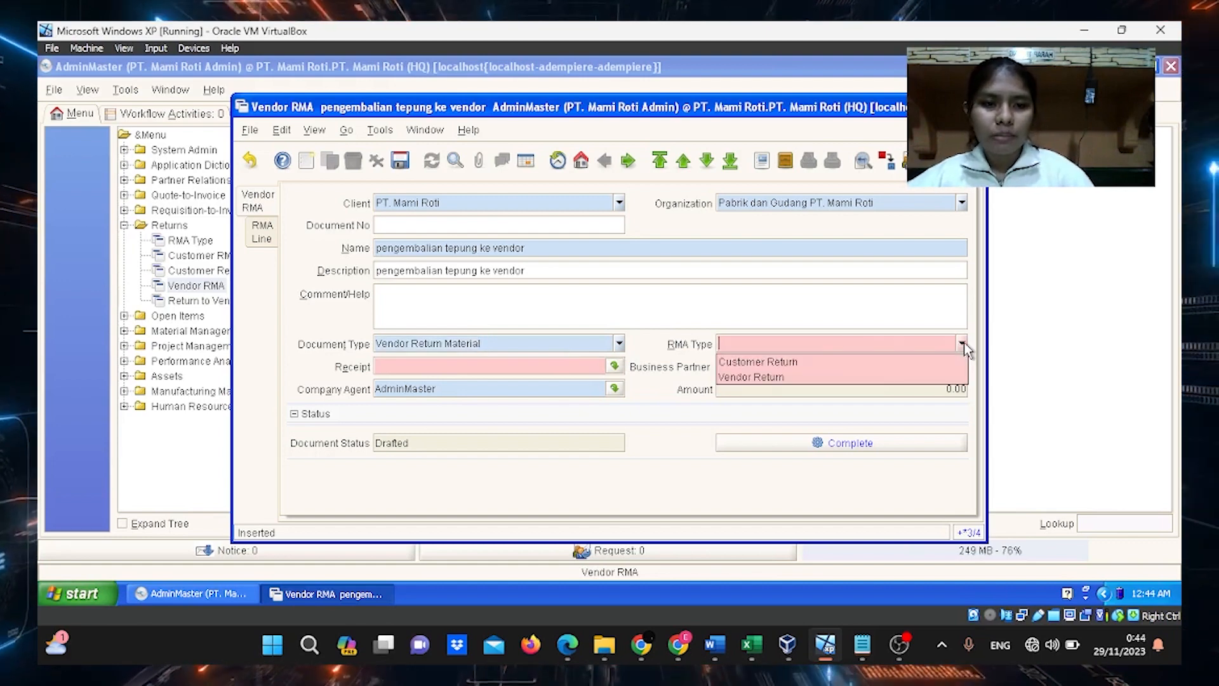
pyautogui.click(876, 381)
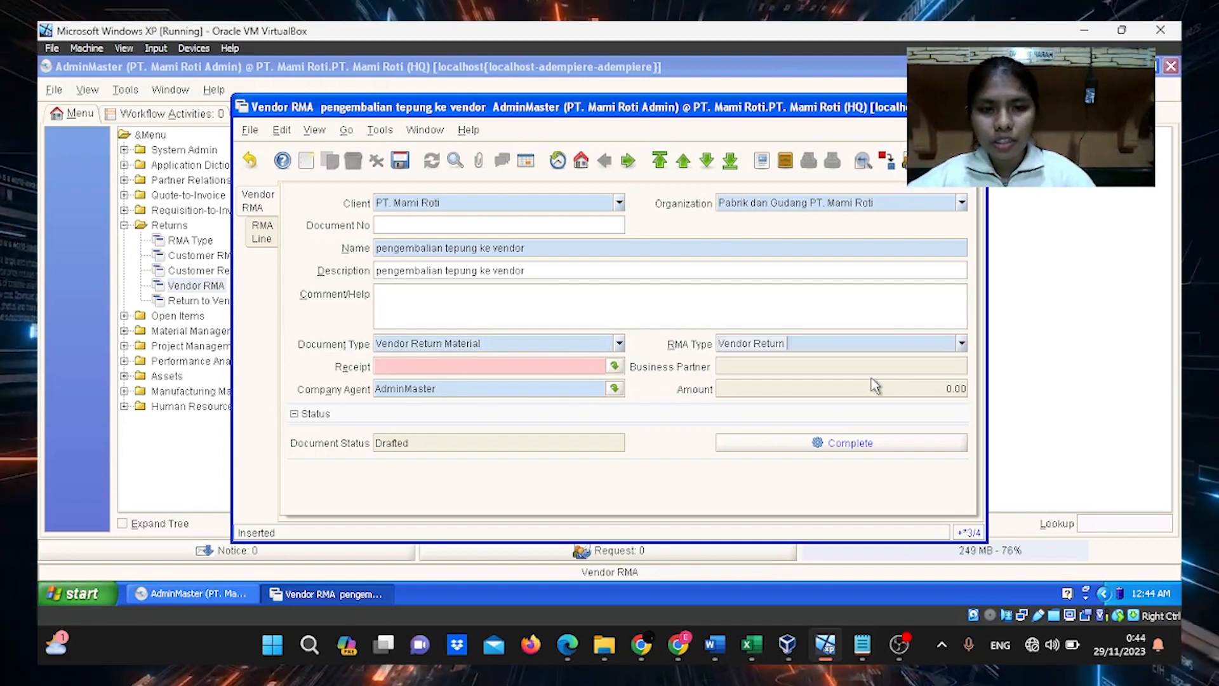
pyautogui.click(612, 370)
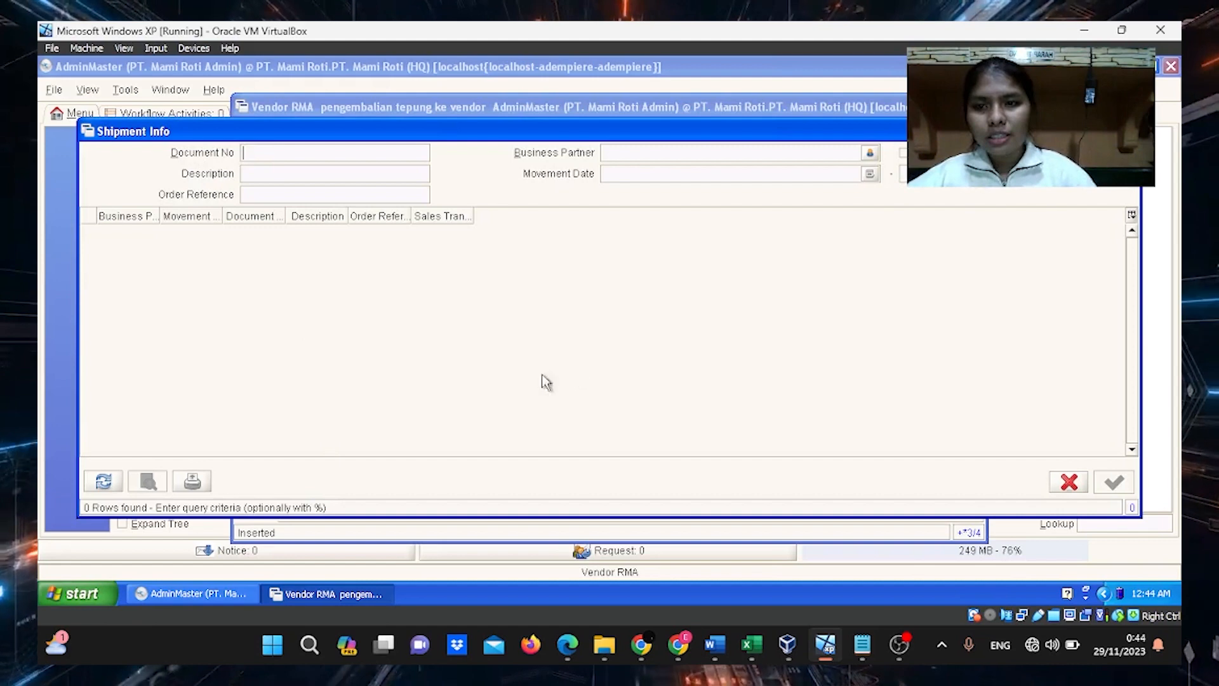
pyautogui.click(101, 484)
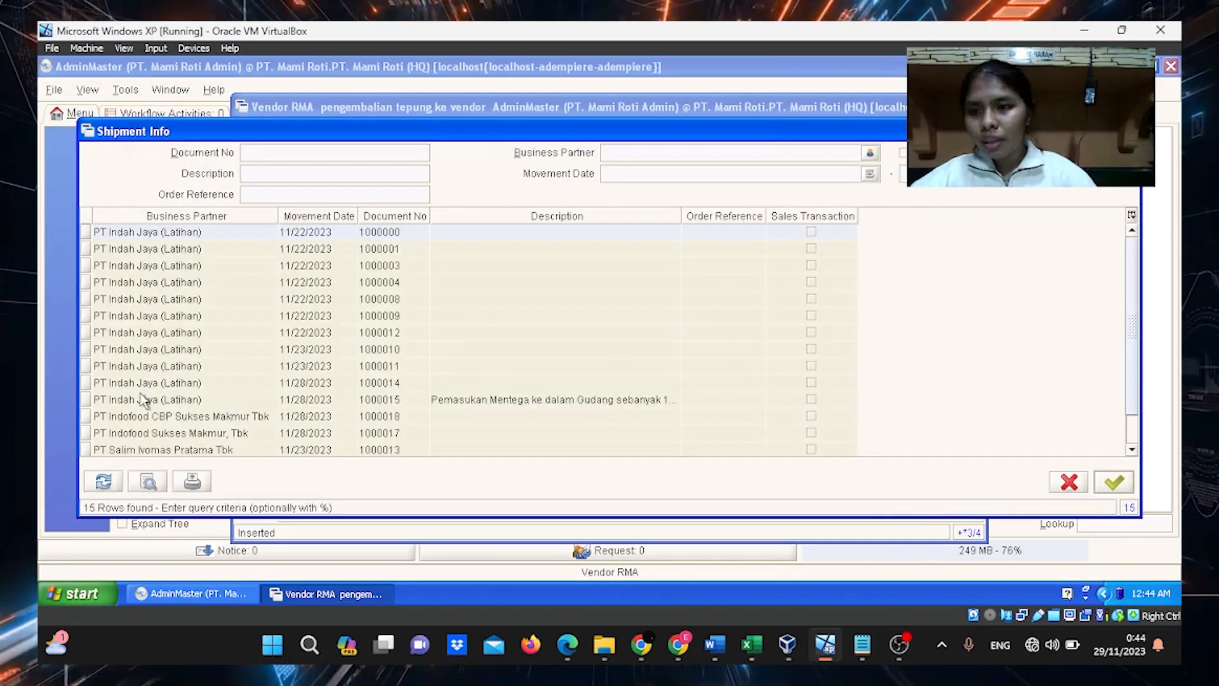
pyautogui.scroll(-3, 375, 290)
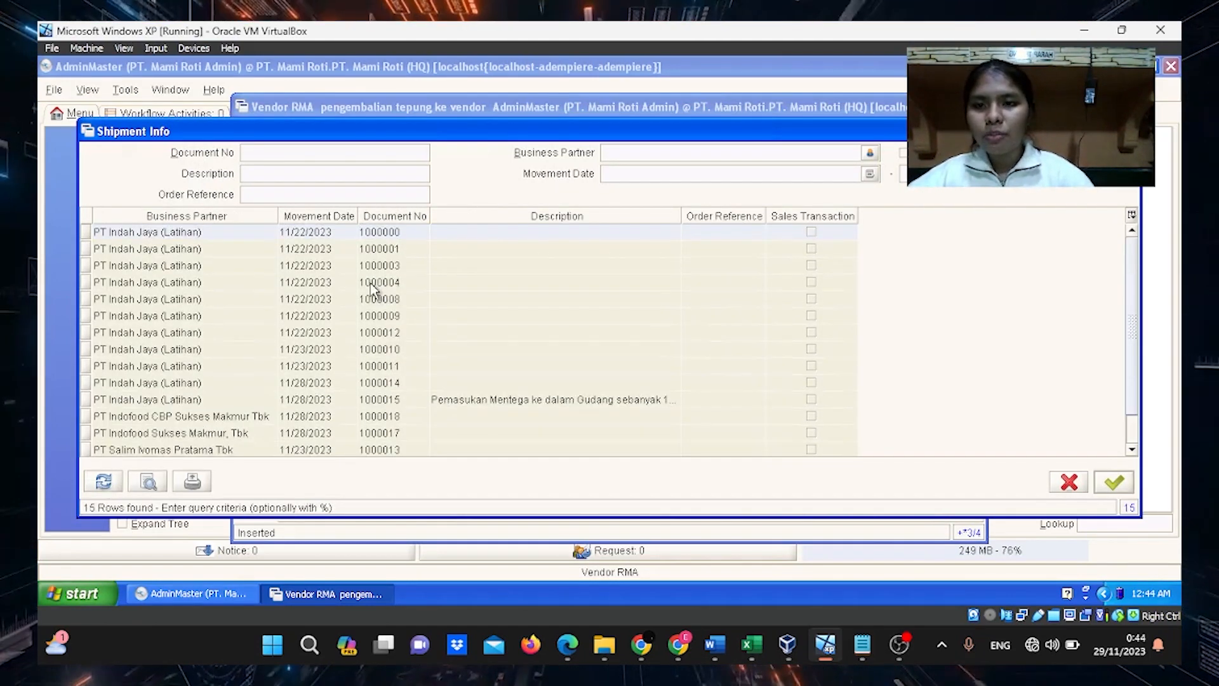
pyautogui.scroll(3, 374, 289)
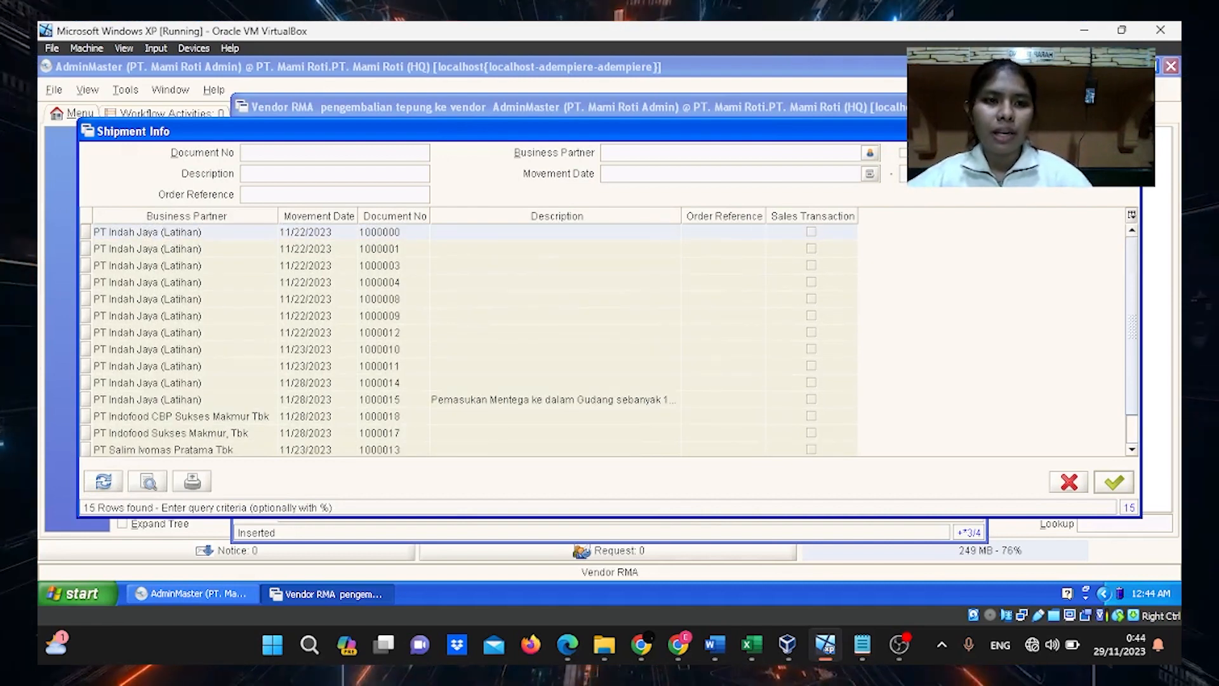
pyautogui.click(1130, 131)
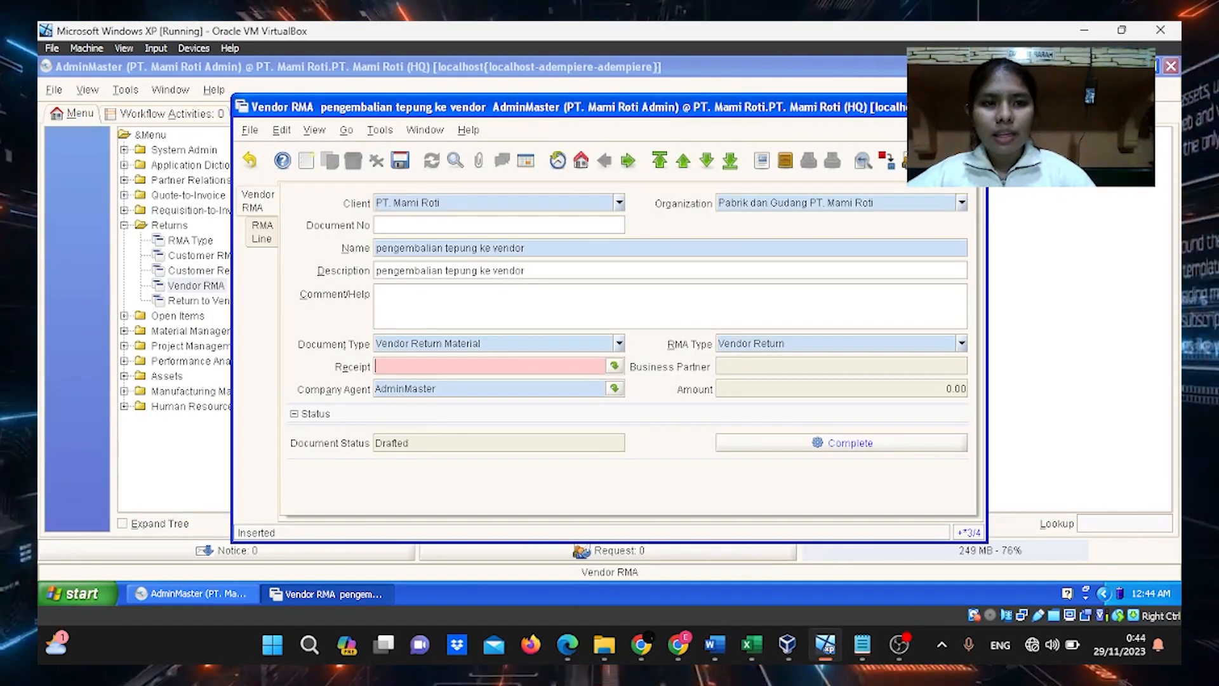
# Open Material Receipt and examine the receipts and the Tepung receipt line to identify which receipt to return
pyautogui.click(389, 196)
pyautogui.doubleClick(174, 211)
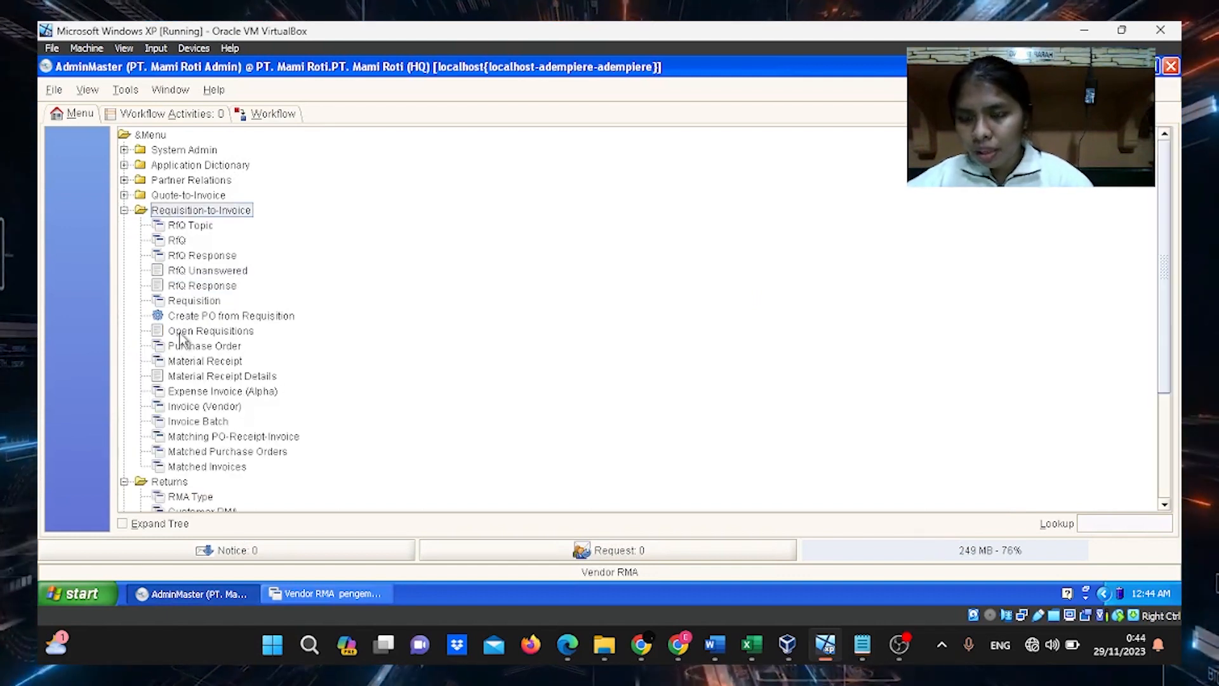
pyautogui.doubleClick(209, 361)
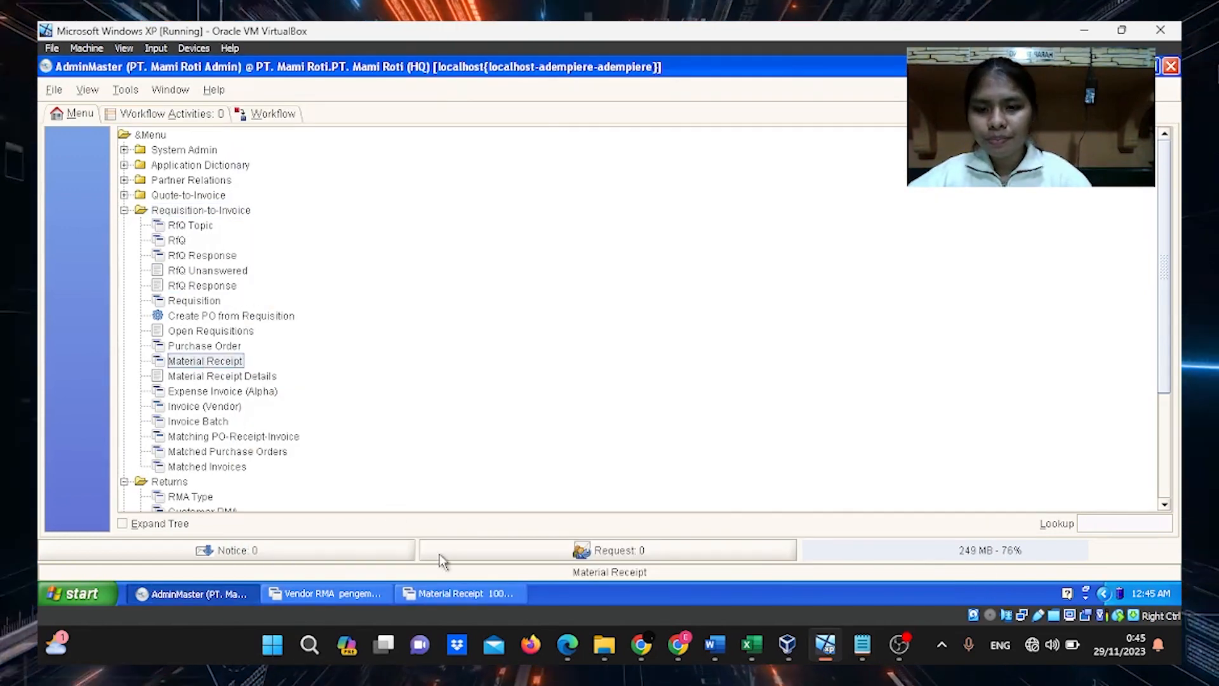
pyautogui.click(454, 597)
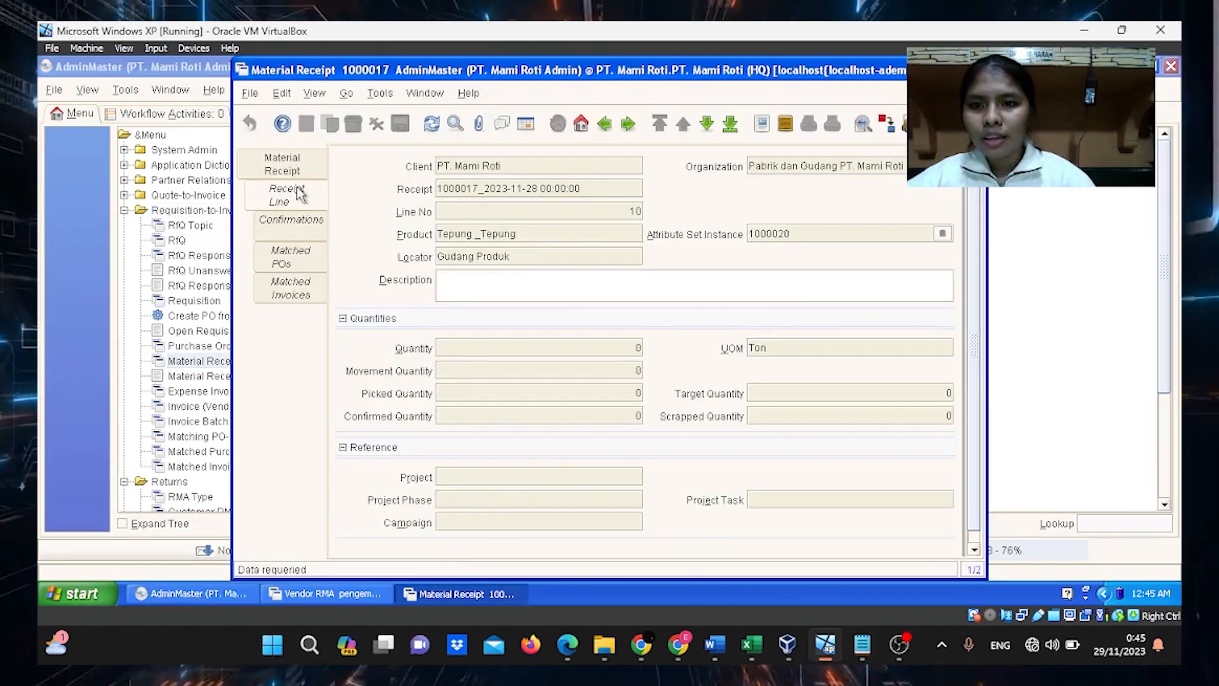
pyautogui.click(525, 124)
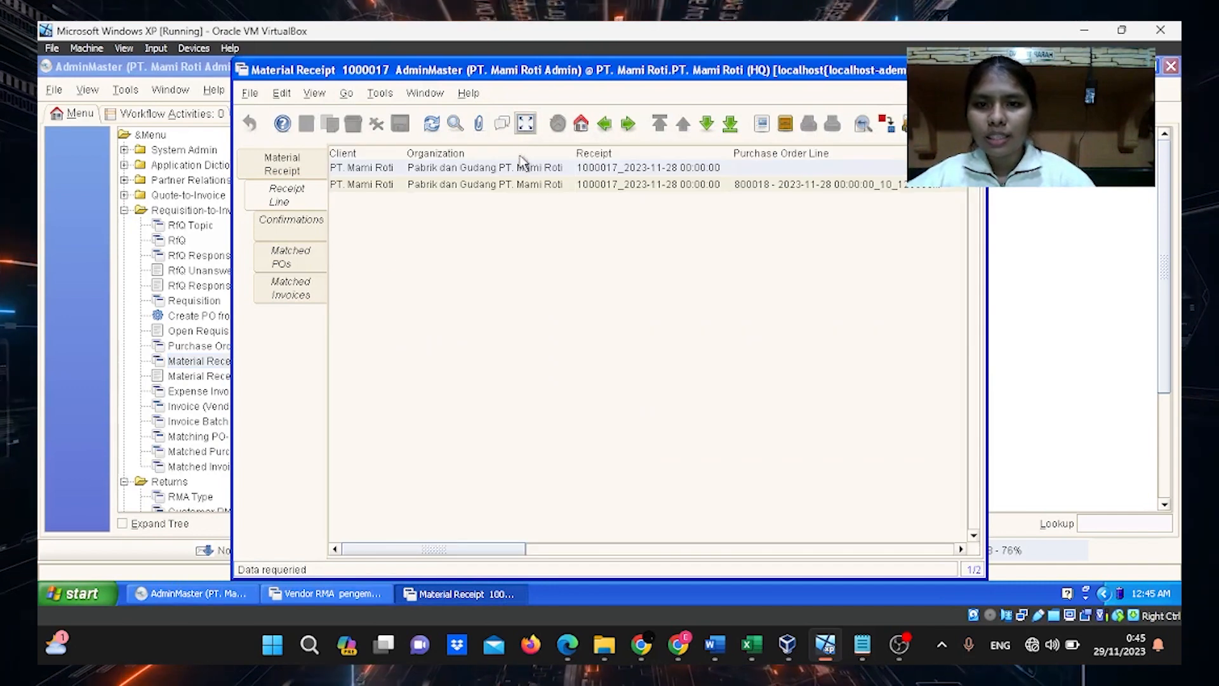
pyautogui.click(527, 130)
pyautogui.click(305, 164)
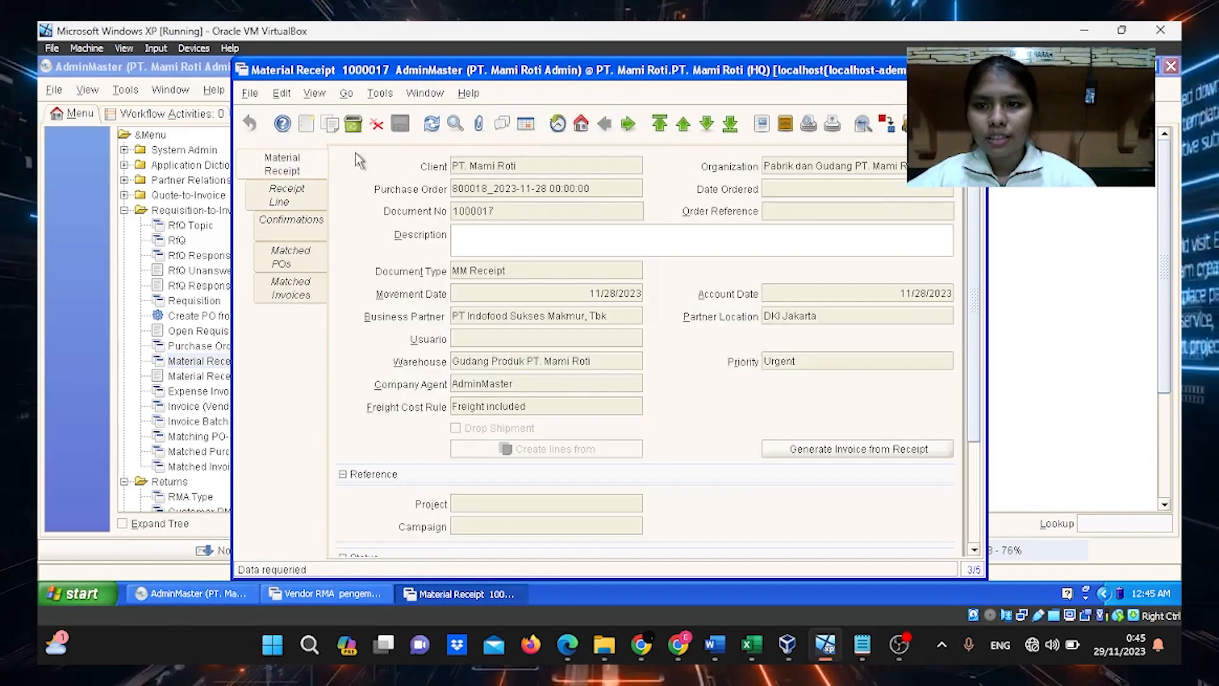
pyautogui.click(523, 127)
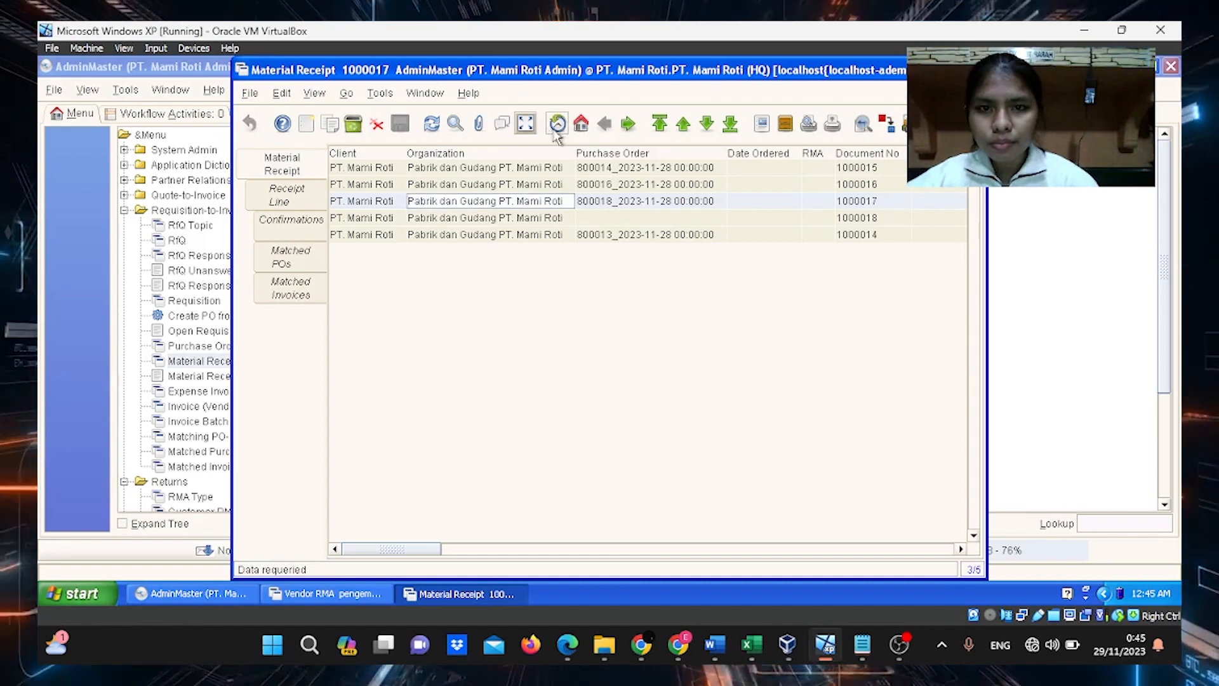
pyautogui.click(525, 124)
pyautogui.click(304, 197)
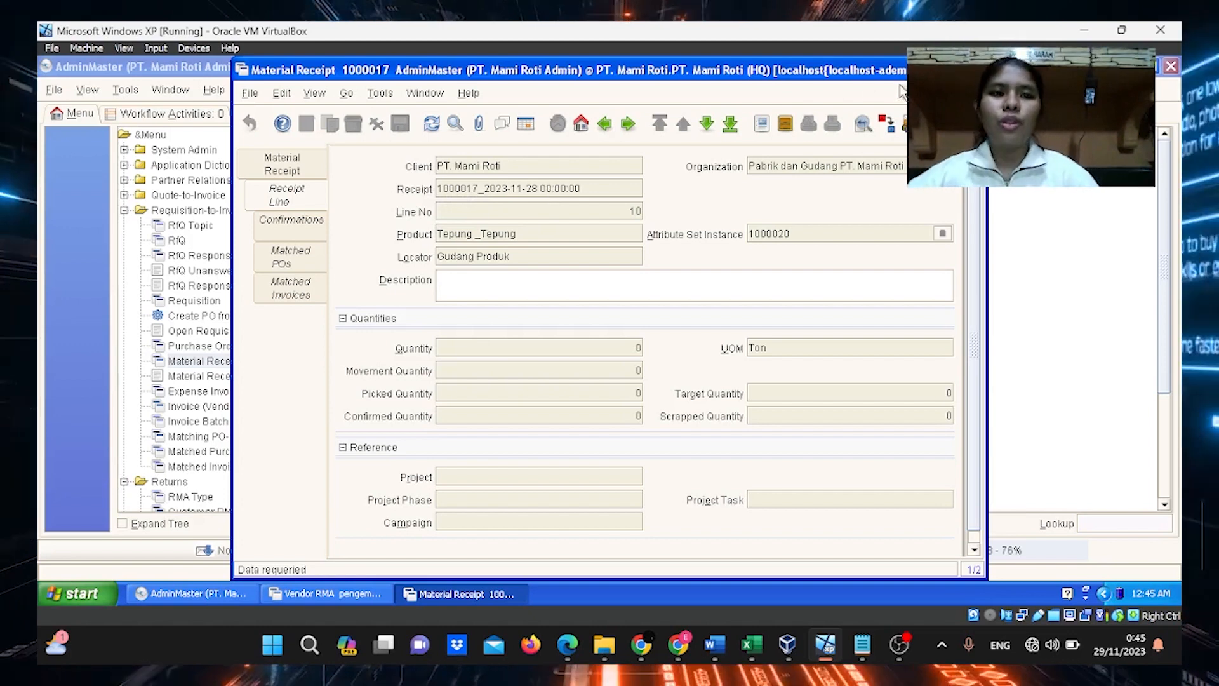
pyautogui.click(458, 593)
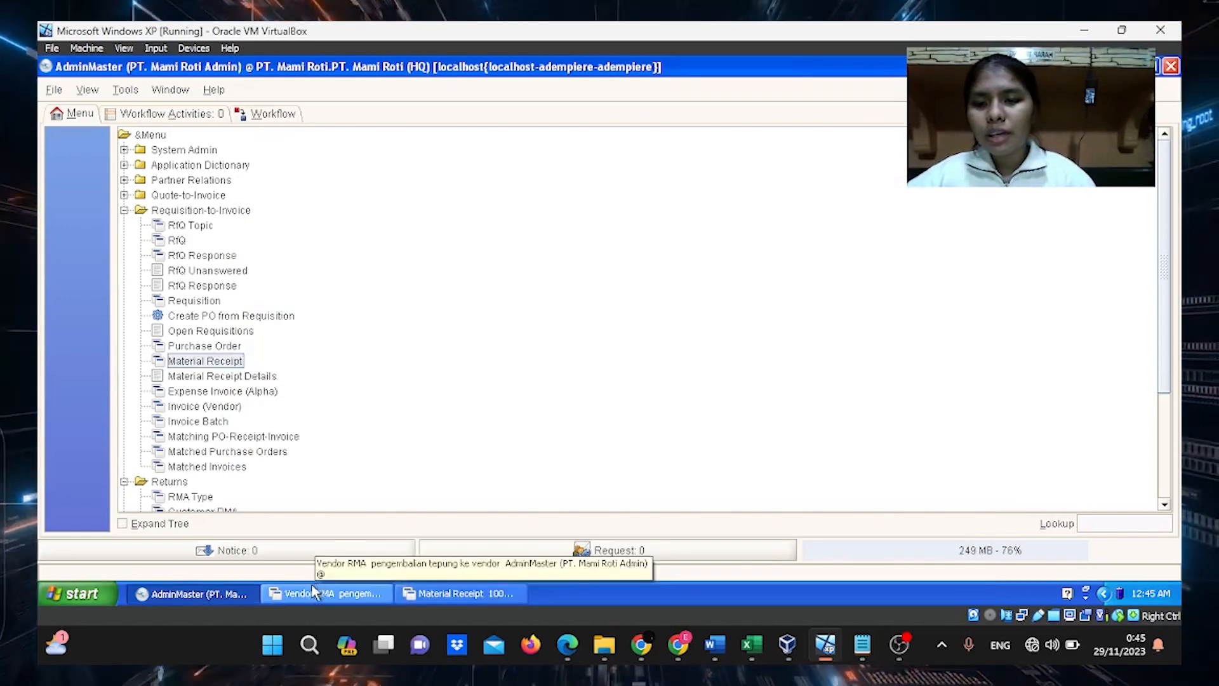
# Assign the PT Indofood Sukses Makmur, Tbk receipt dated 11/28/2023 to the Vendor RMA and save the record
pyautogui.click(308, 593)
pyautogui.click(547, 371)
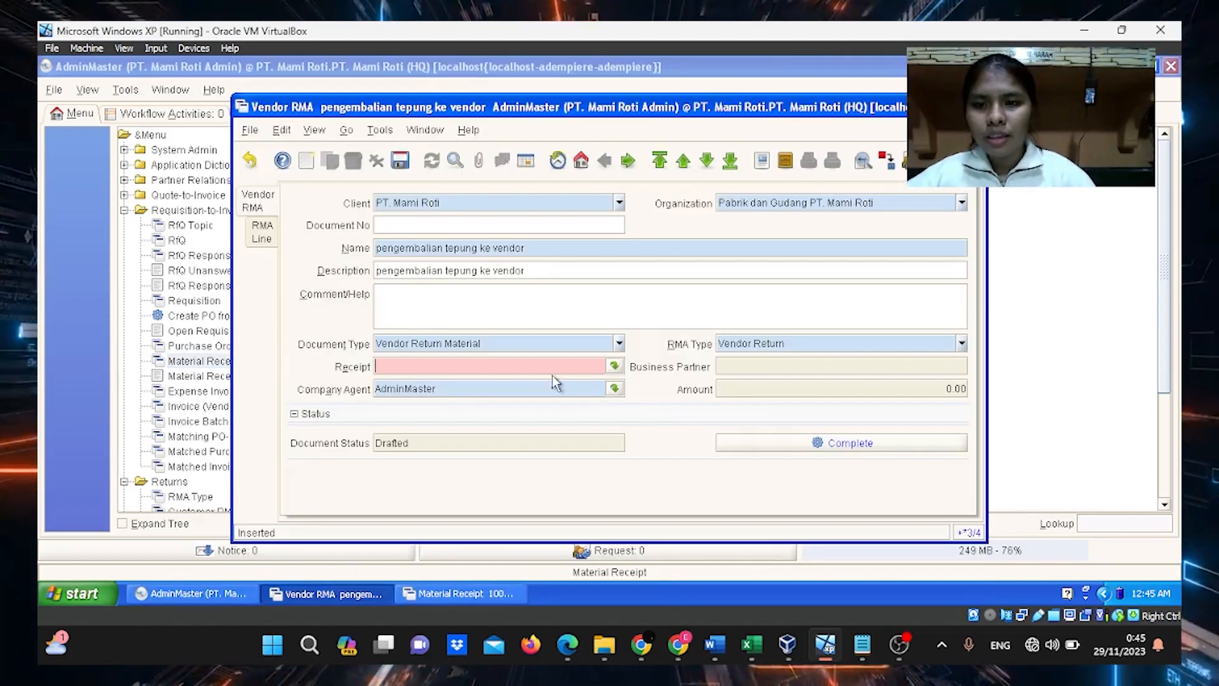
pyautogui.click(614, 366)
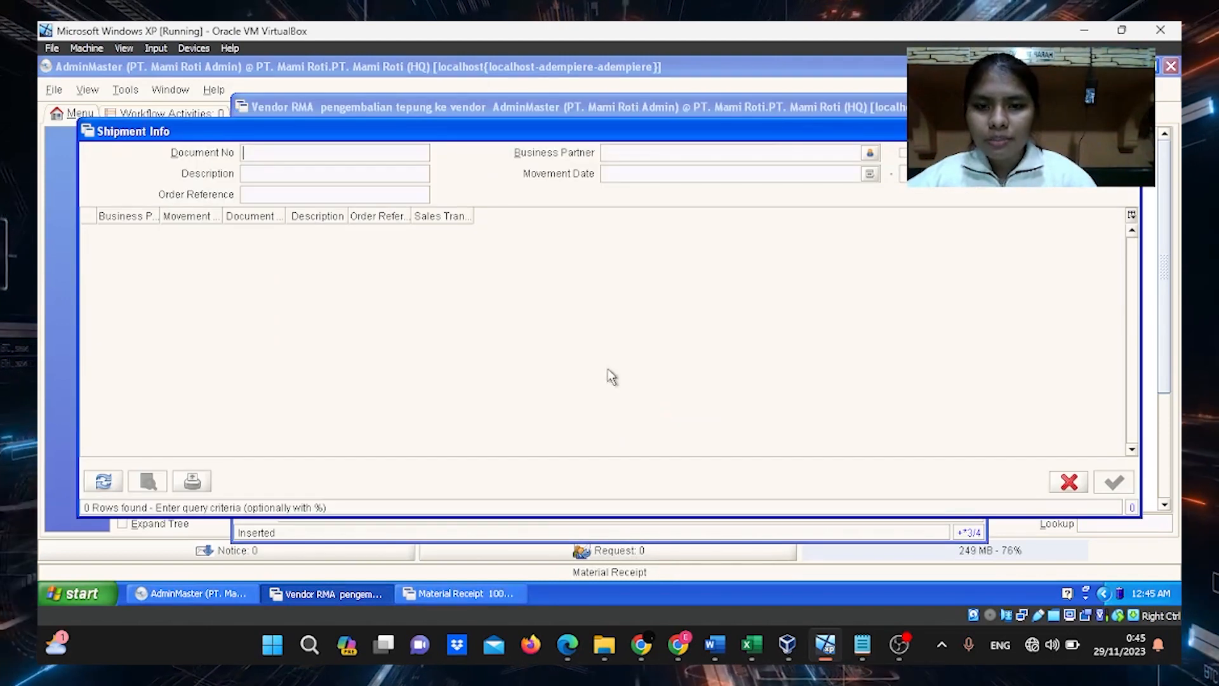
pyautogui.click(103, 480)
pyautogui.scroll(-2, 366, 406)
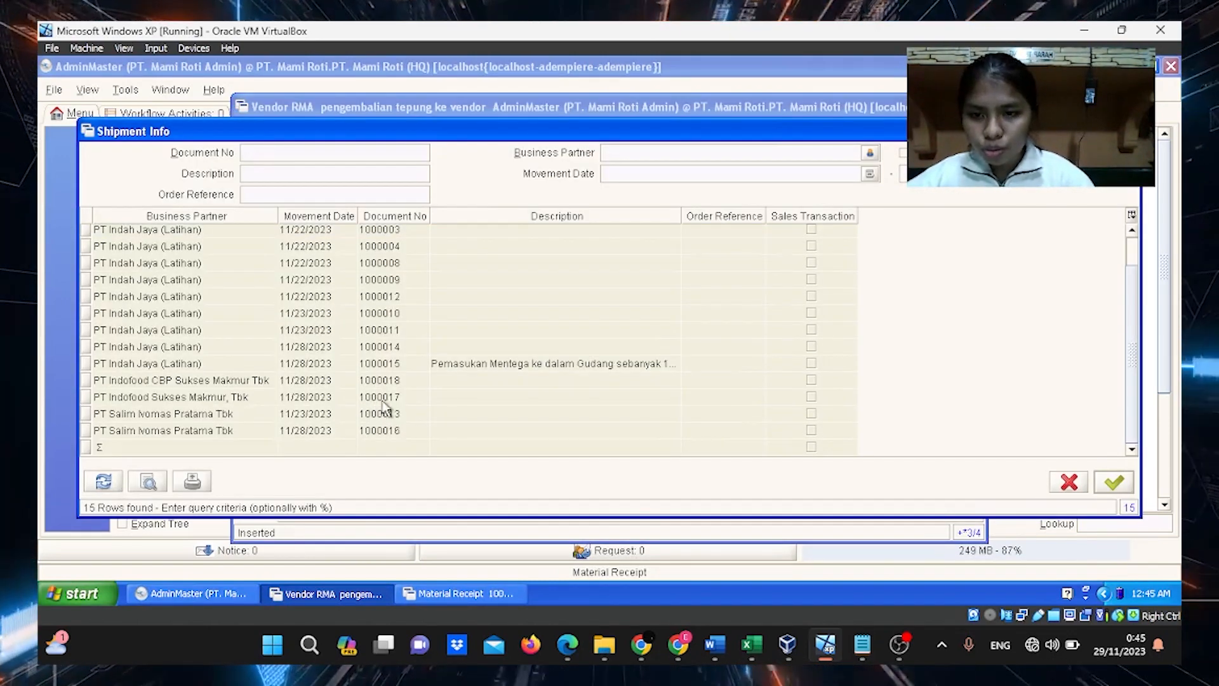
pyautogui.click(1112, 481)
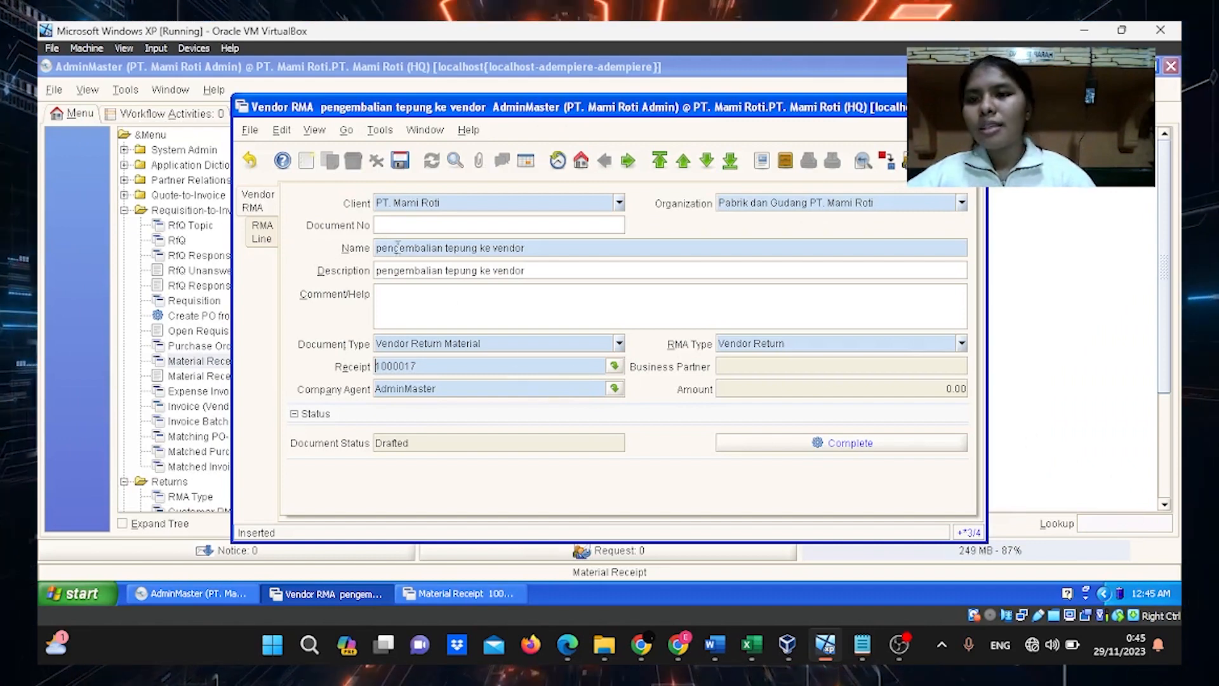
pyautogui.click(400, 163)
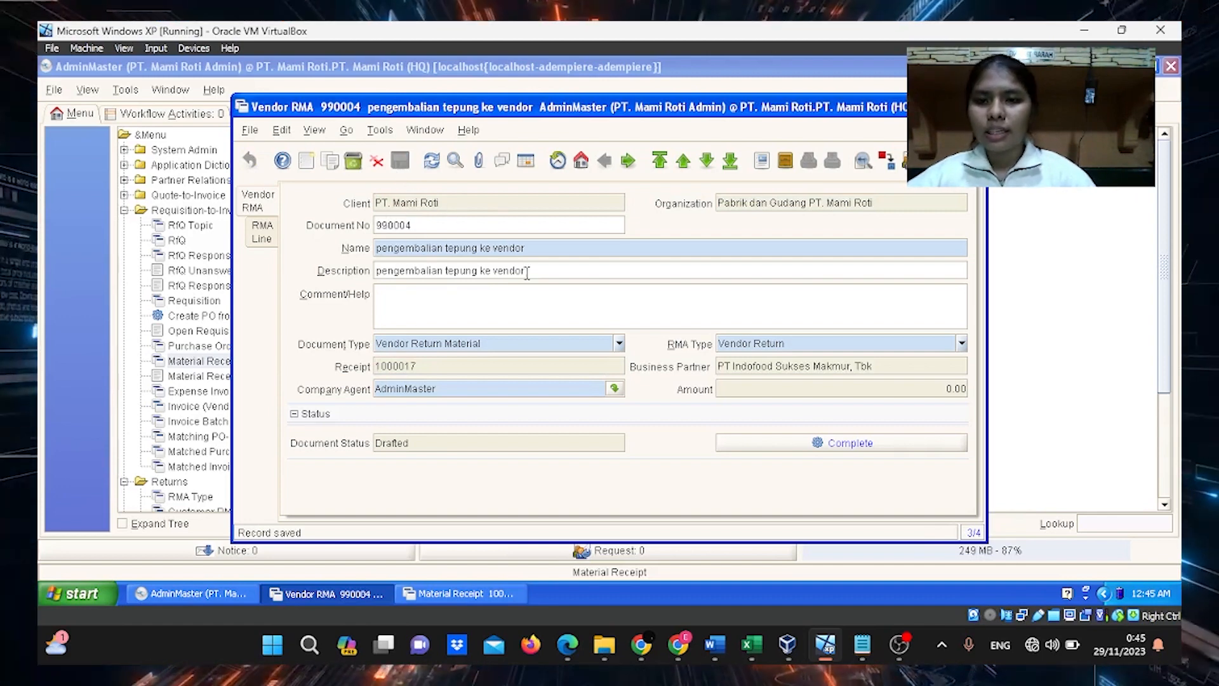
# Start a new RMA line under the Vendor RMA with the description "pengembalian tepung ke vendor 5 ton"
pyautogui.click(259, 236)
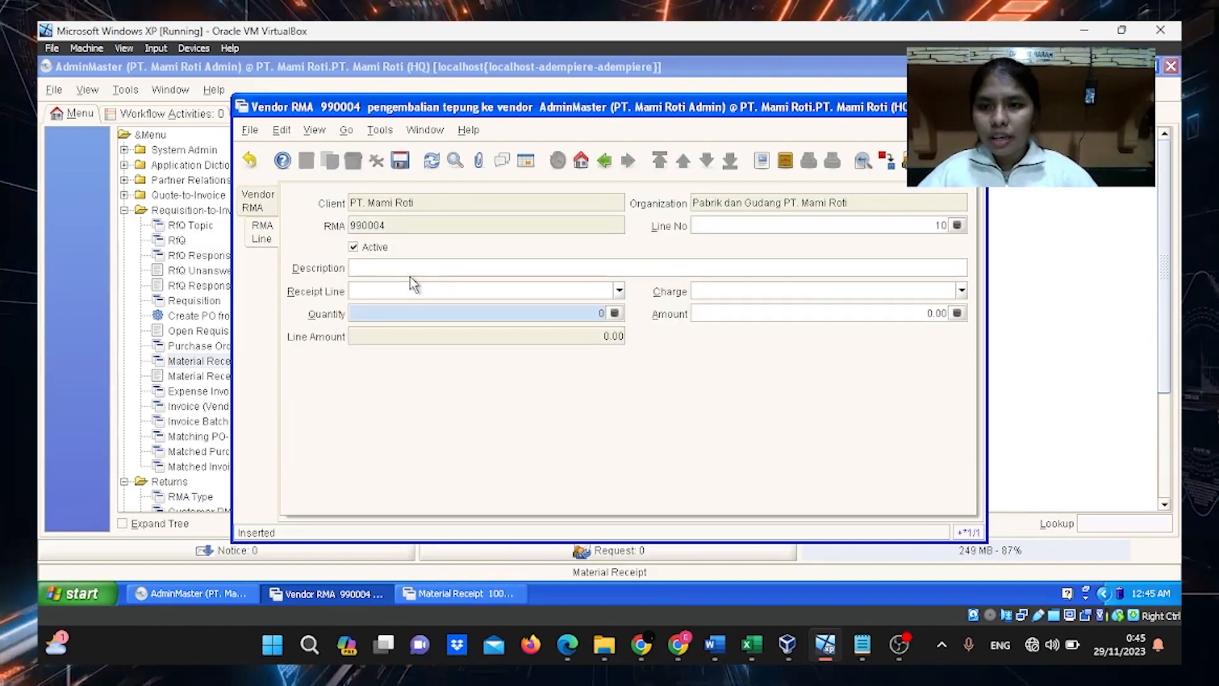
pyautogui.click(601, 264)
pyautogui.write('pengembalian te')
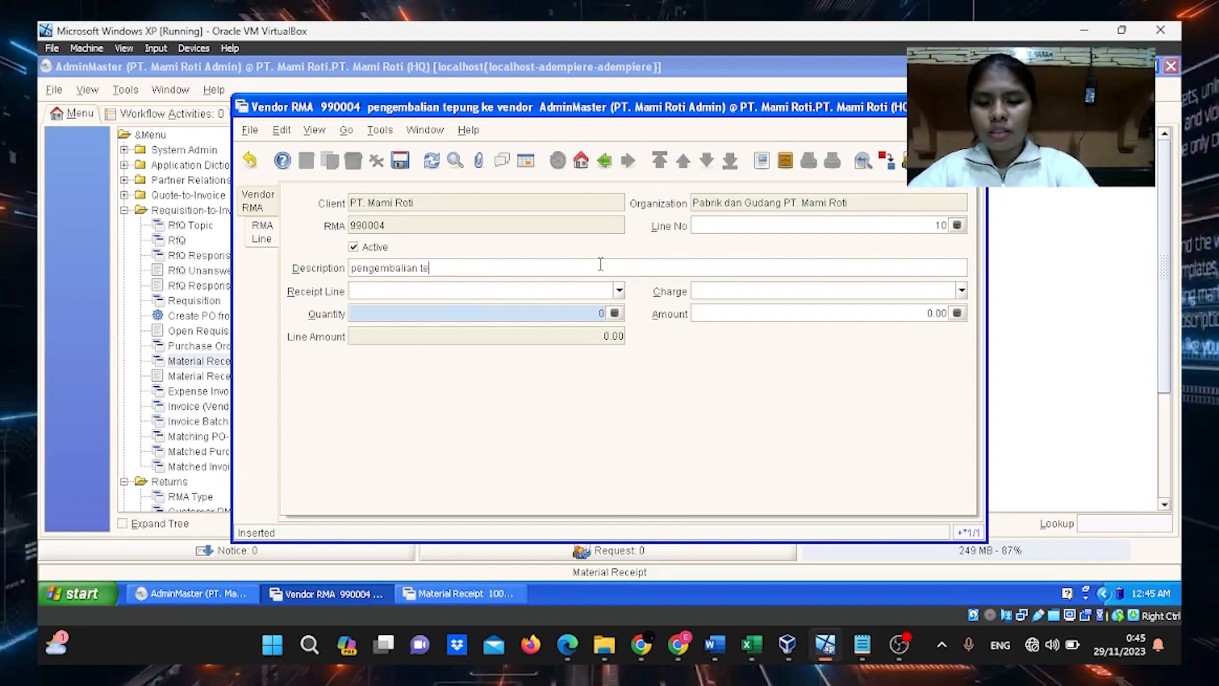
pyautogui.write('pung ke vendor')
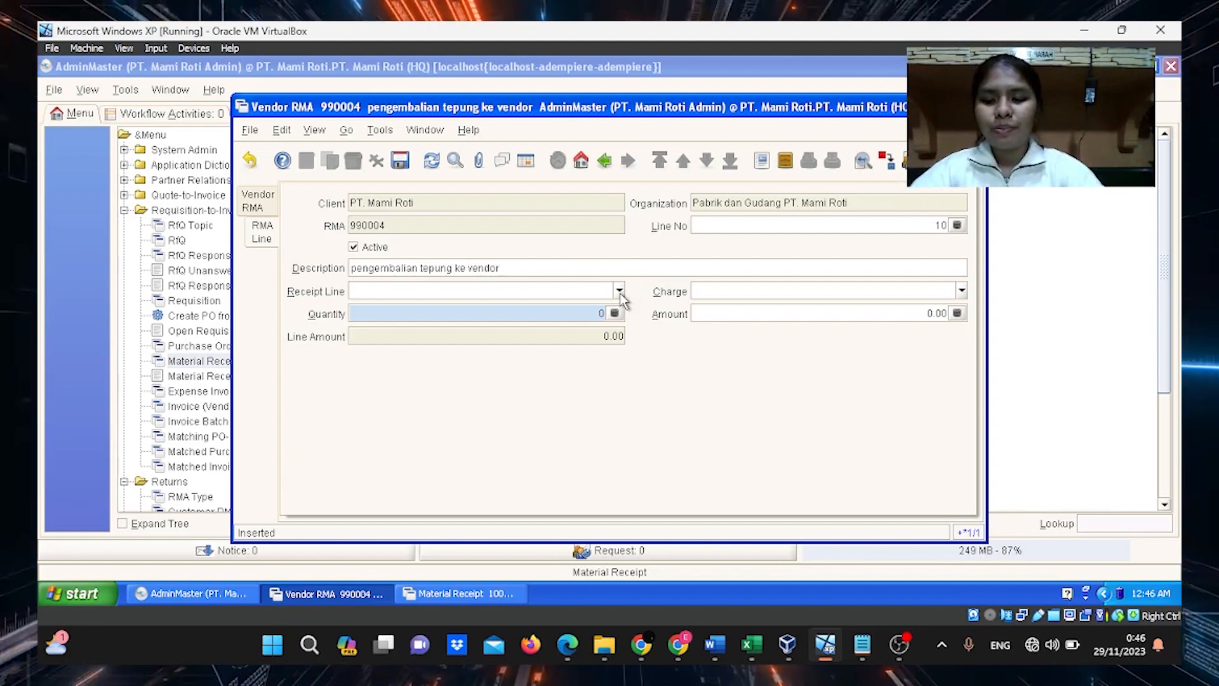
pyautogui.write('n')
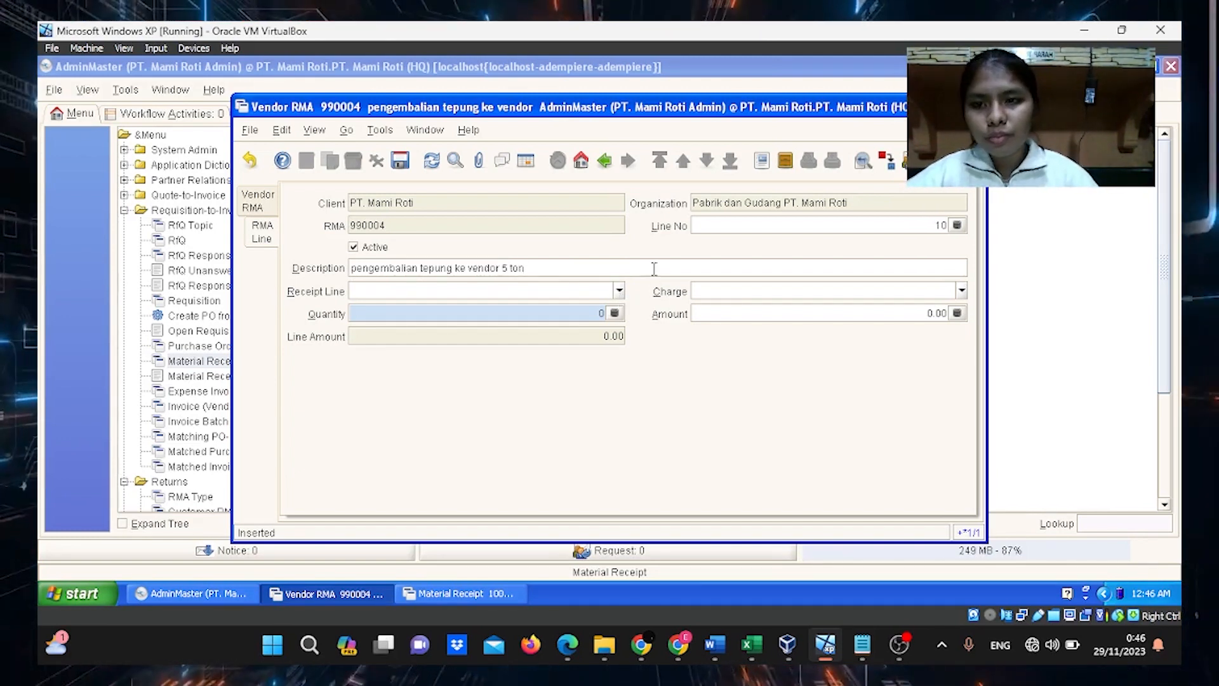
# Assign the line 20 Tepung receipt line of 100.00 to the RMA line, leave the charge empty, and save
pyautogui.click(619, 292)
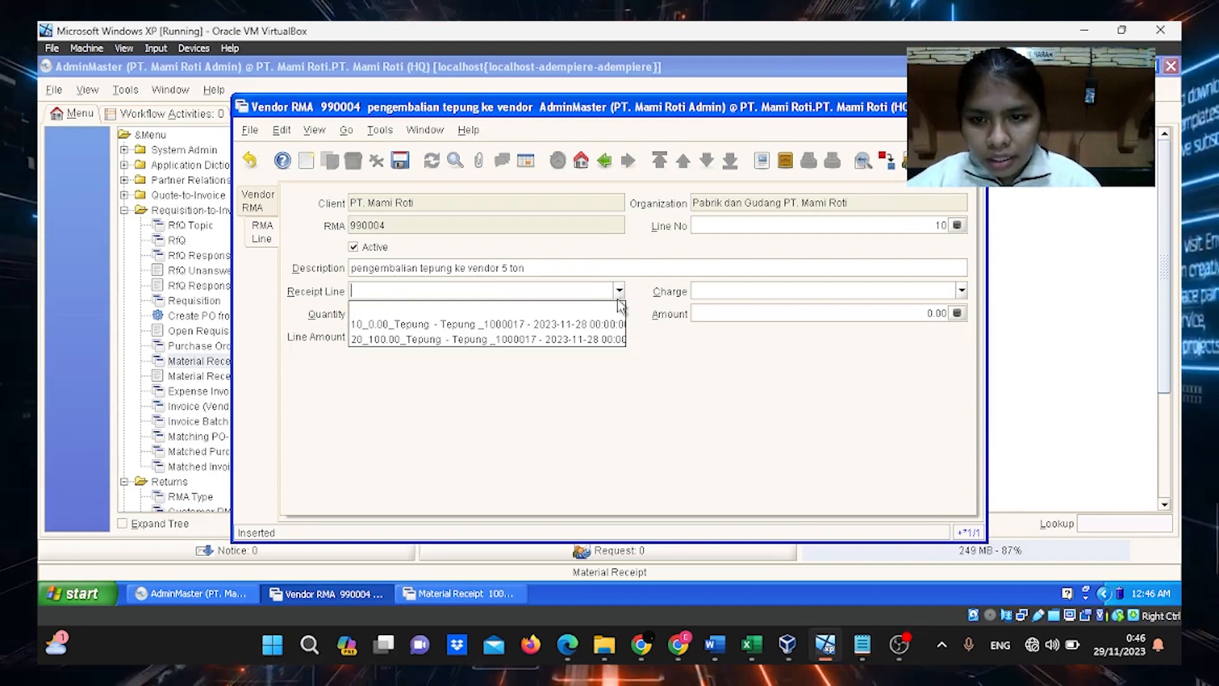
pyautogui.click(582, 340)
pyautogui.click(963, 291)
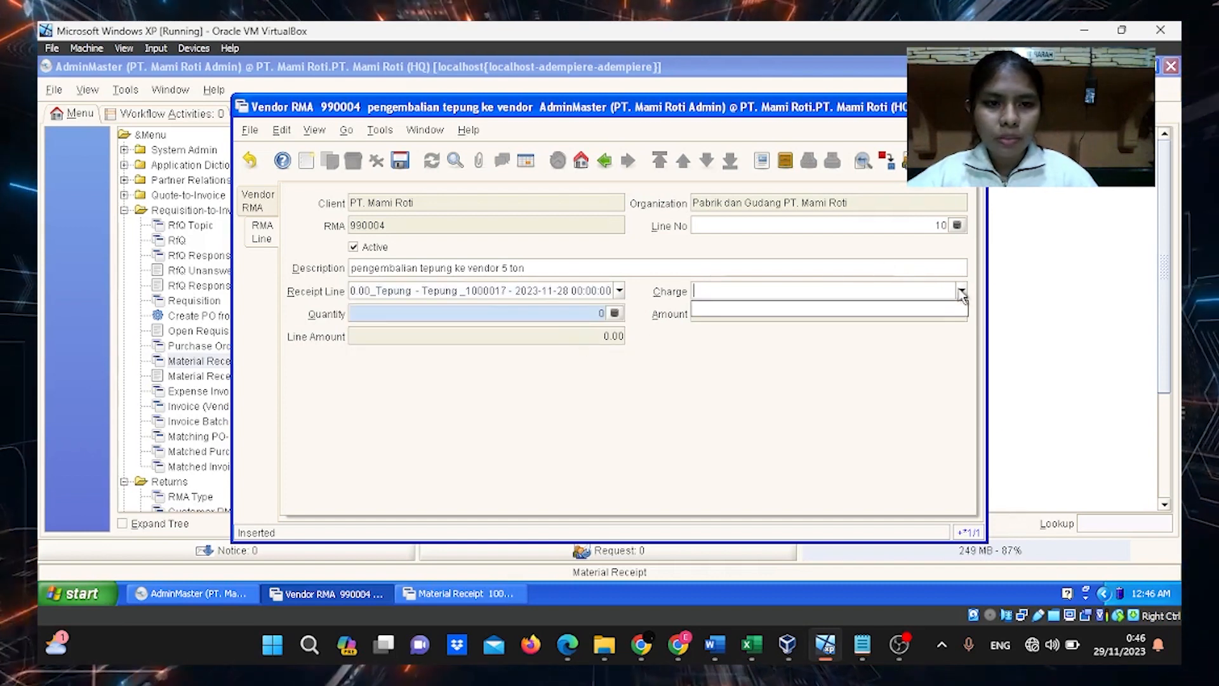
pyautogui.click(962, 293)
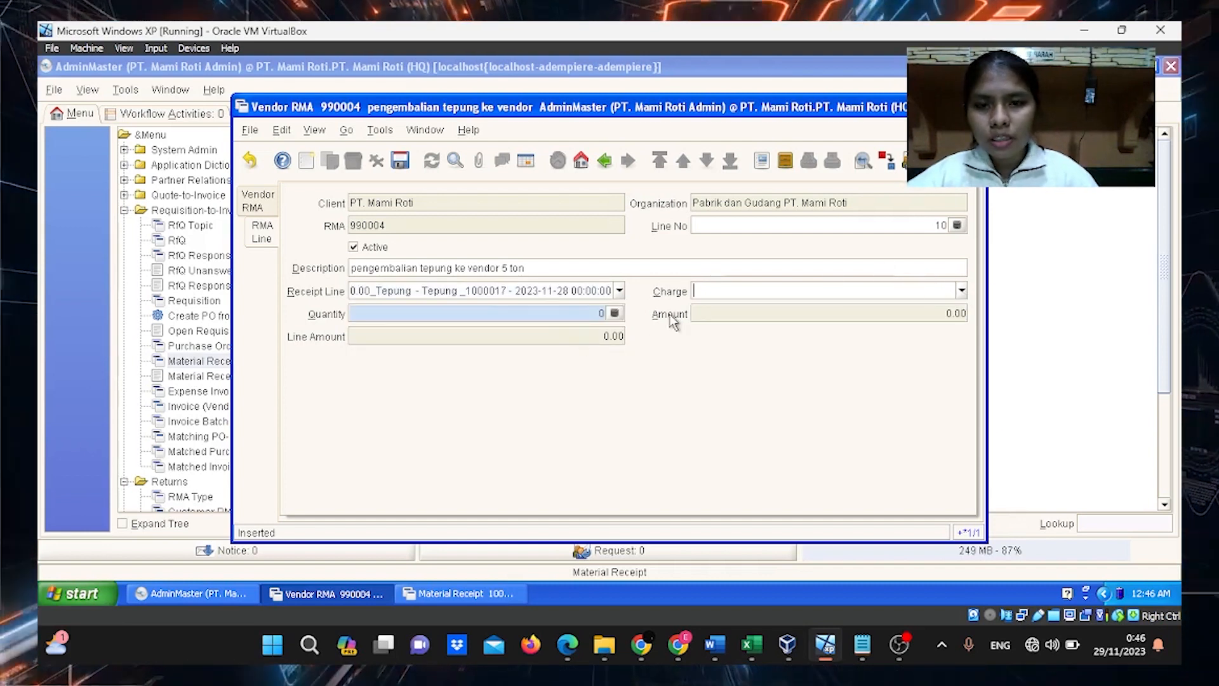
pyautogui.click(401, 162)
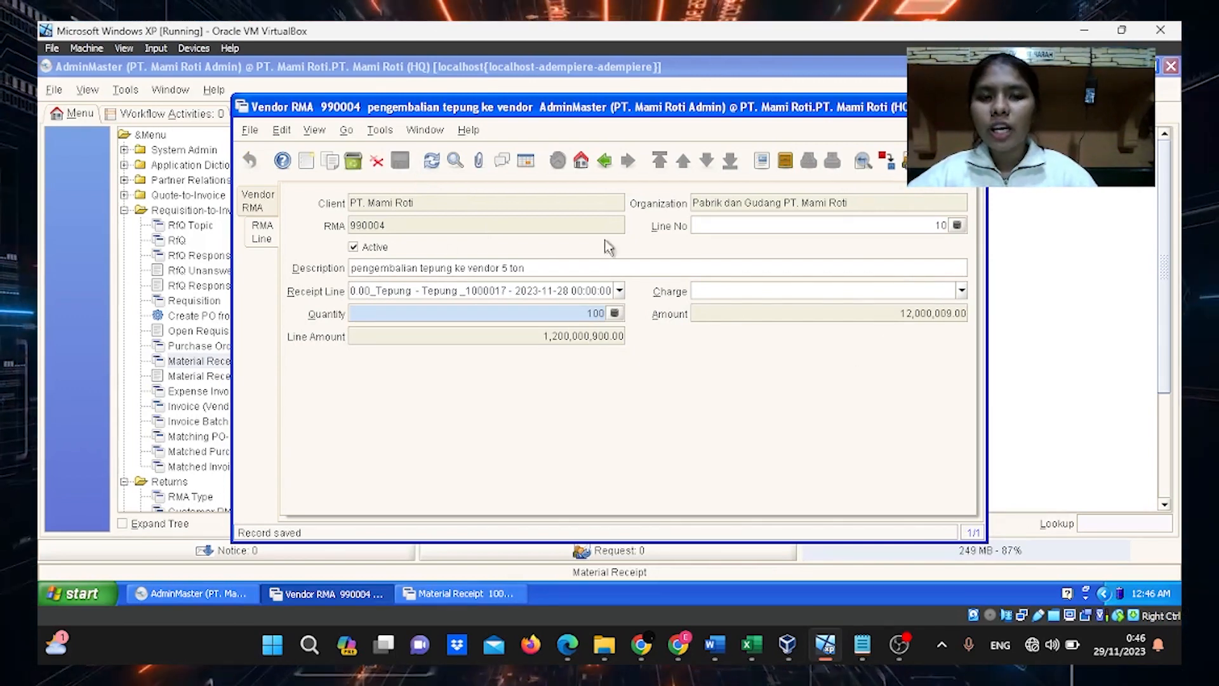
# Return to the Vendor RMA header and process the document with the Complete action
pyautogui.click(261, 202)
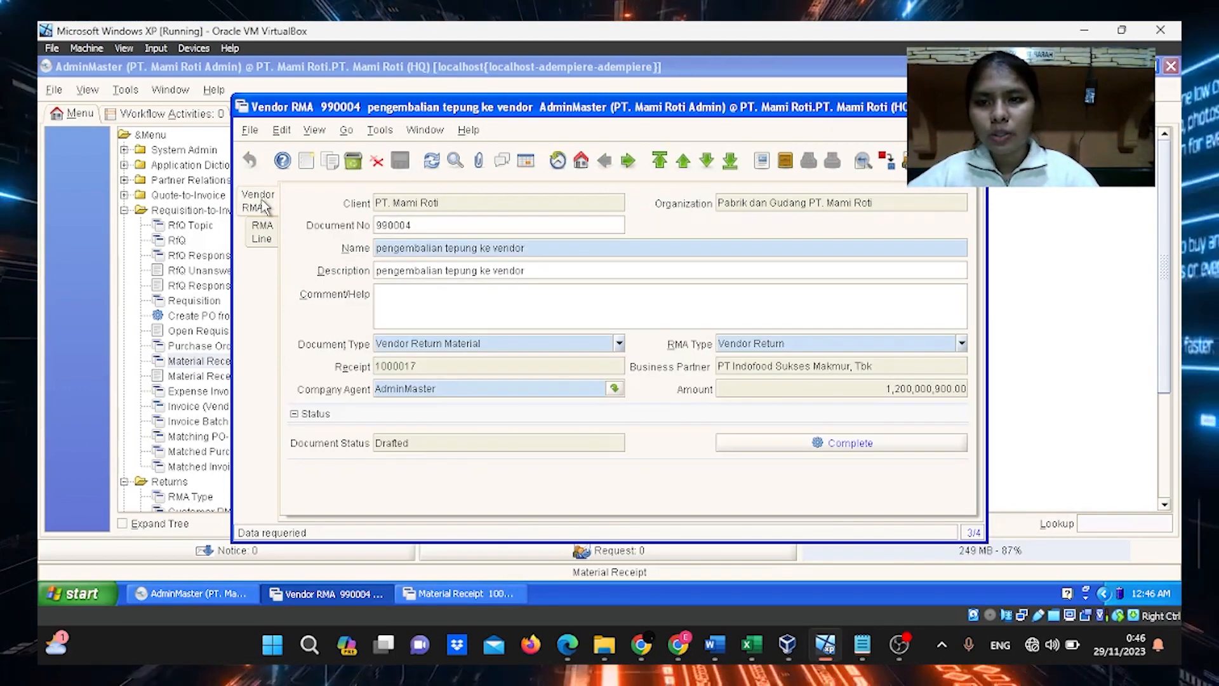
pyautogui.click(775, 444)
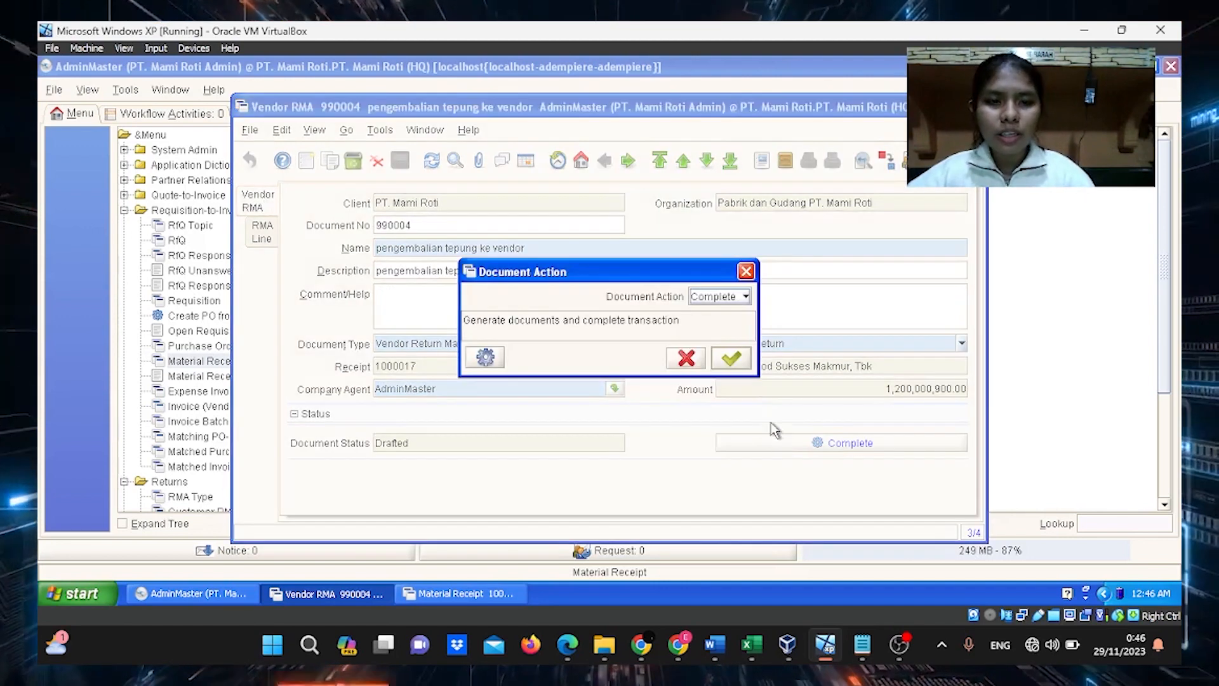
pyautogui.click(732, 359)
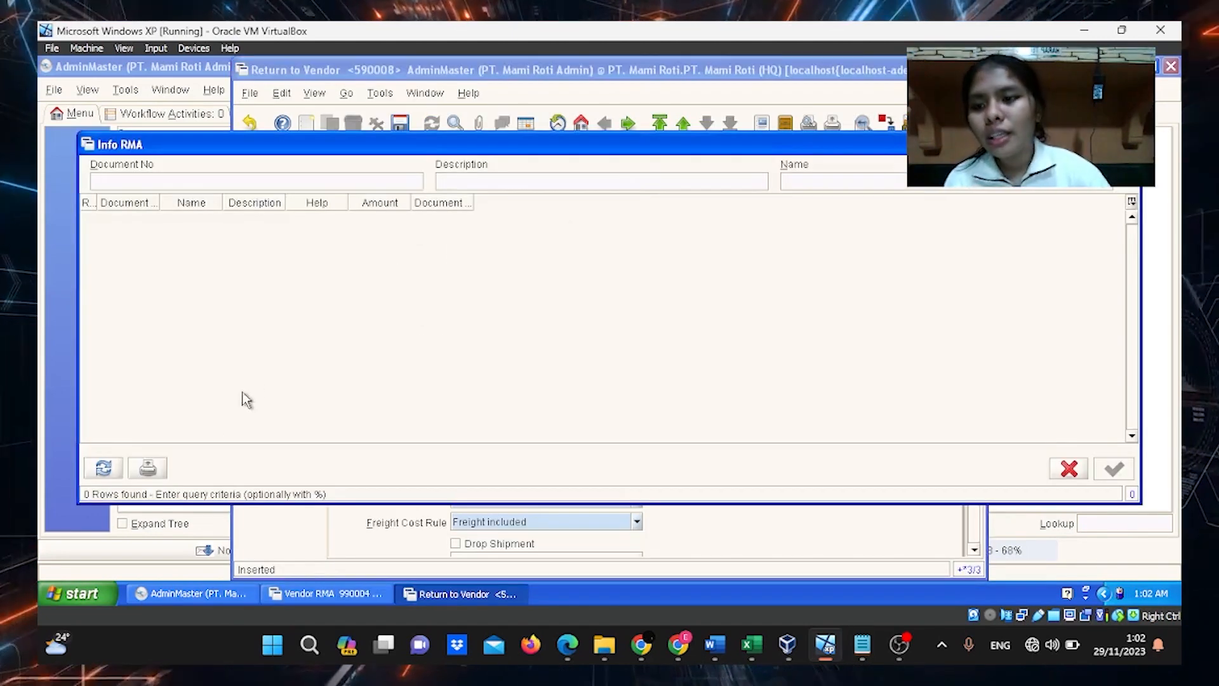
# Search the RMA list and assign "pengembalian tepung ke vendor" as the RMA of the new Return to Vendor record
pyautogui.click(104, 468)
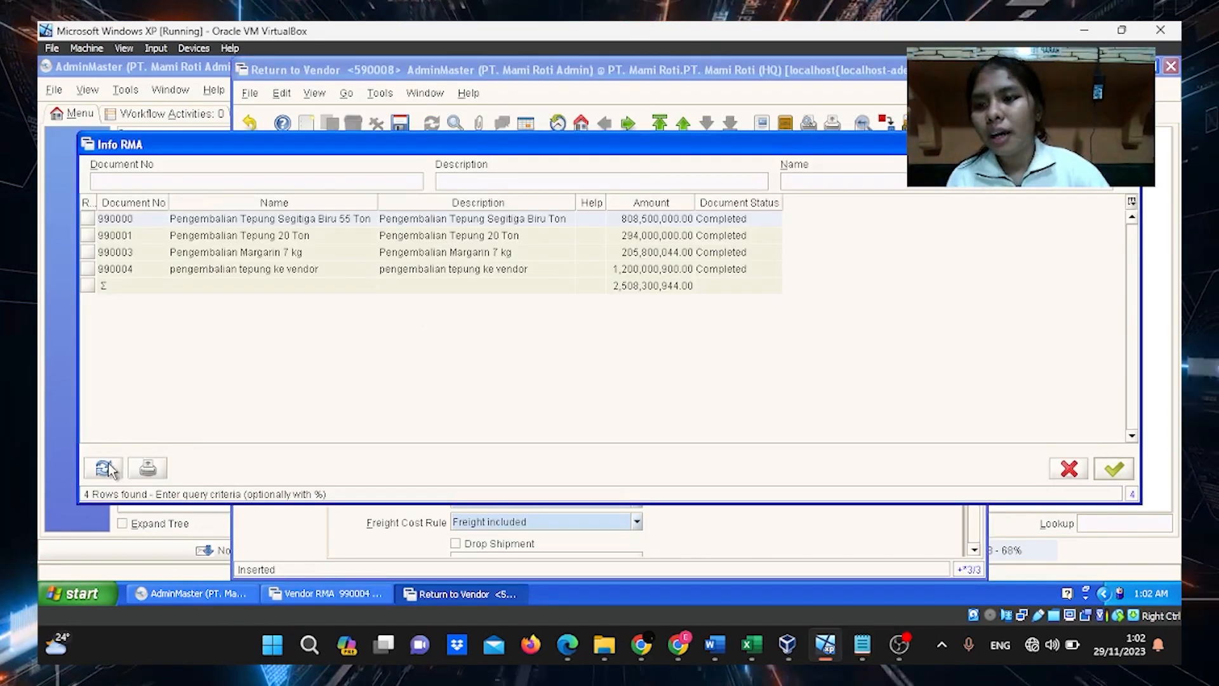
pyautogui.click(248, 271)
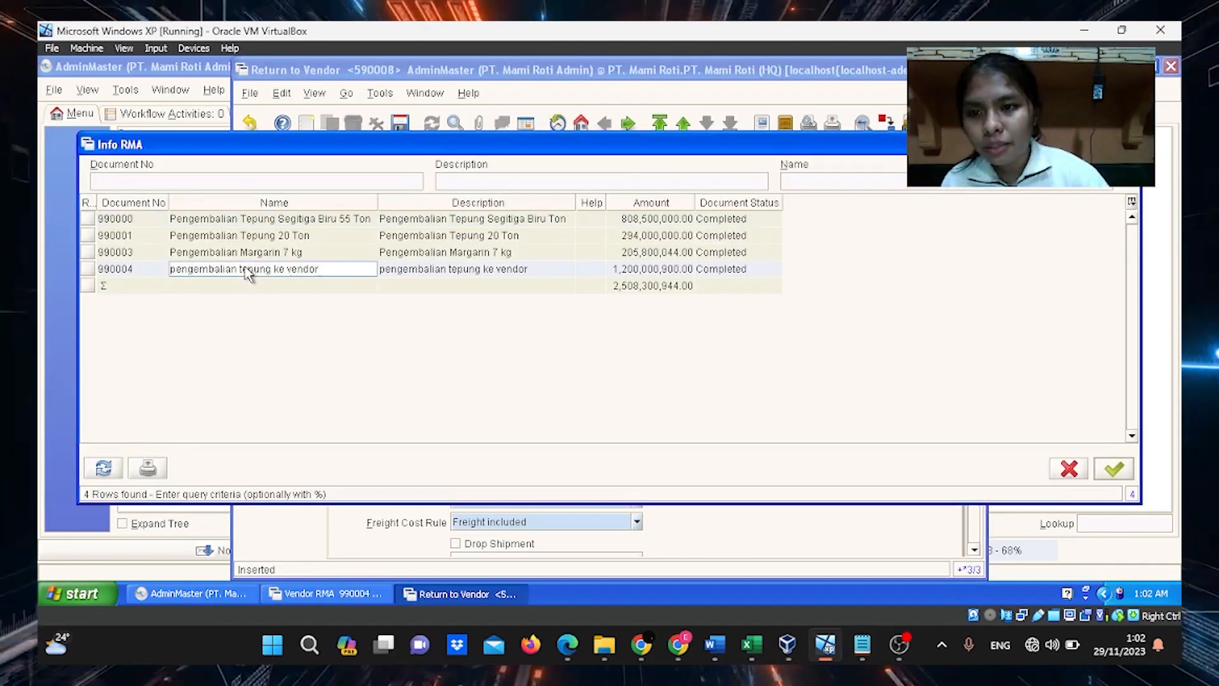
pyautogui.click(1112, 470)
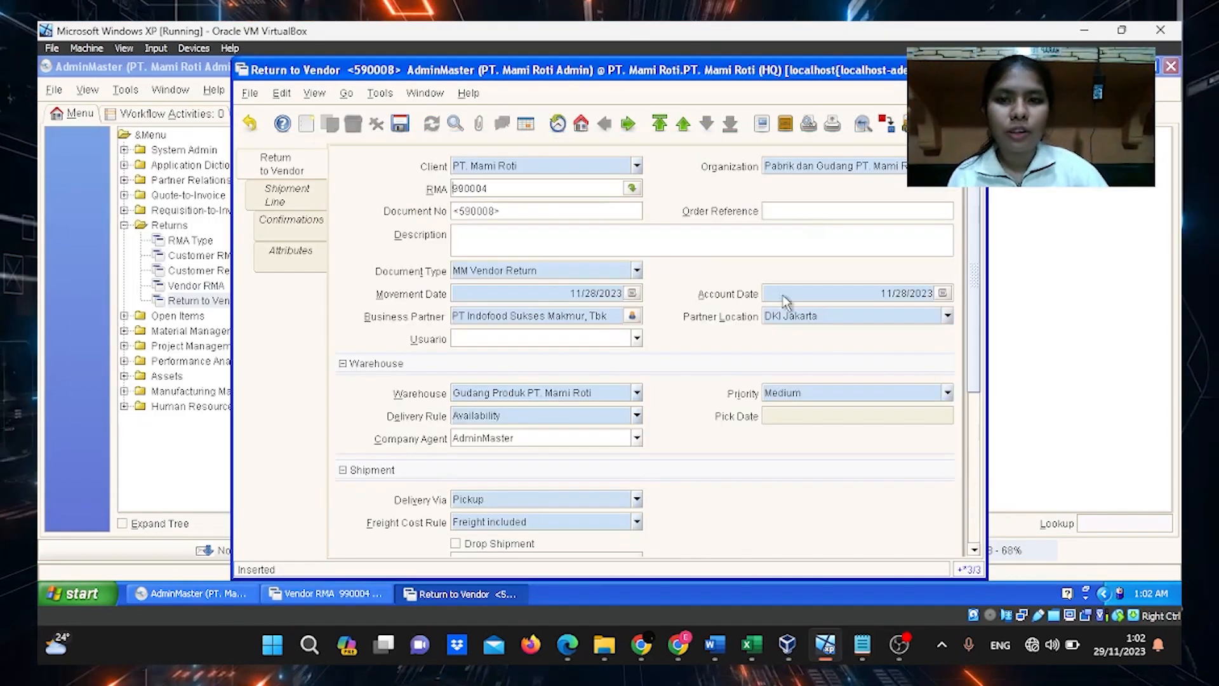
# Enter the description "Pengembalian 5 ton tepung ke vendor" on the Return to Vendor record and save it
pyautogui.click(615, 248)
pyautogui.write('Pen')
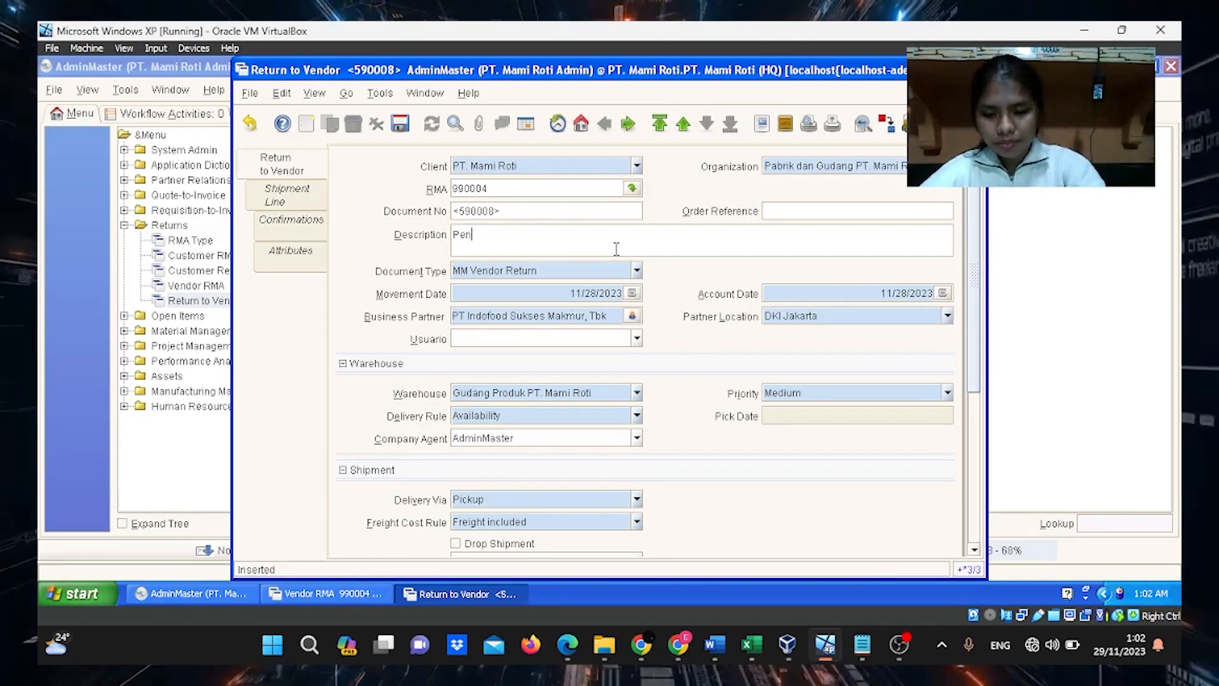
pyautogui.write('gembalian ')
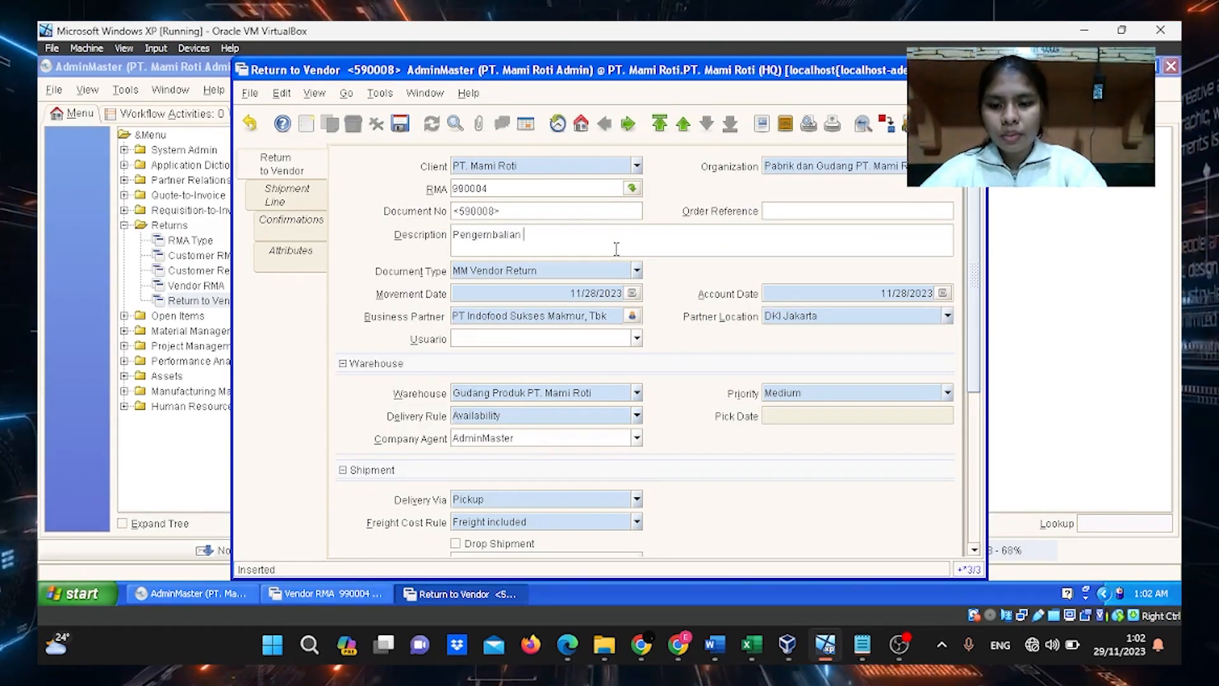
pyautogui.write('5 te')
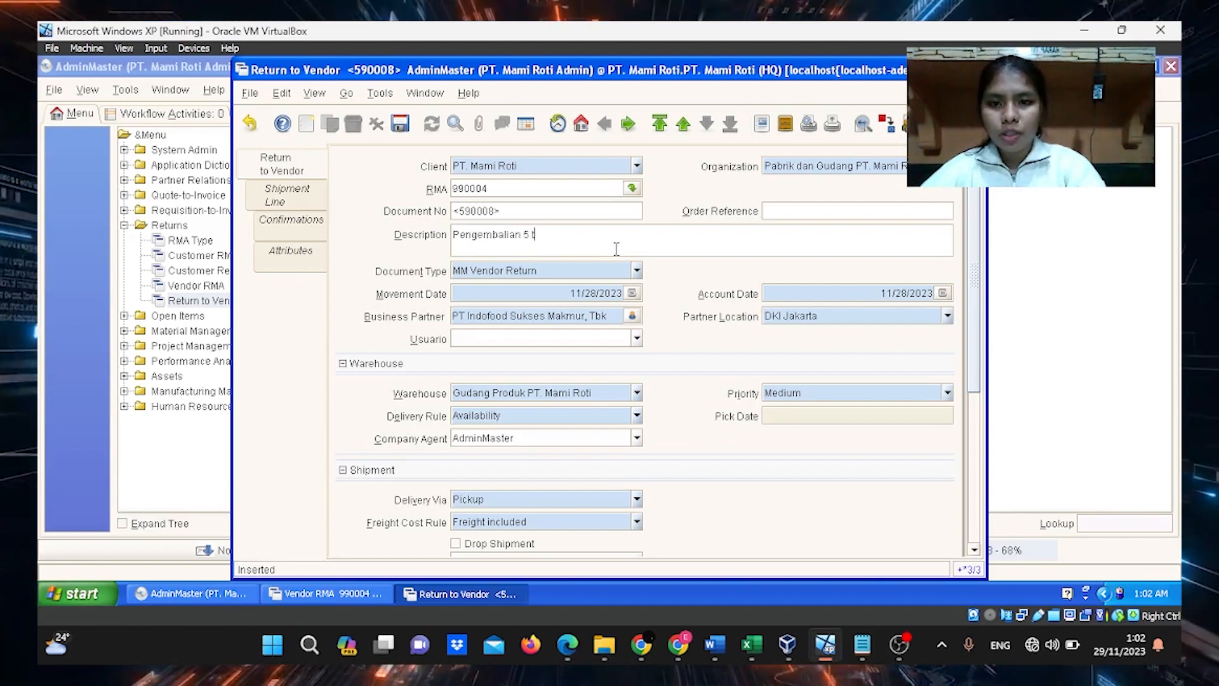
pyautogui.press('BackSpace')
pyautogui.write('on tep')
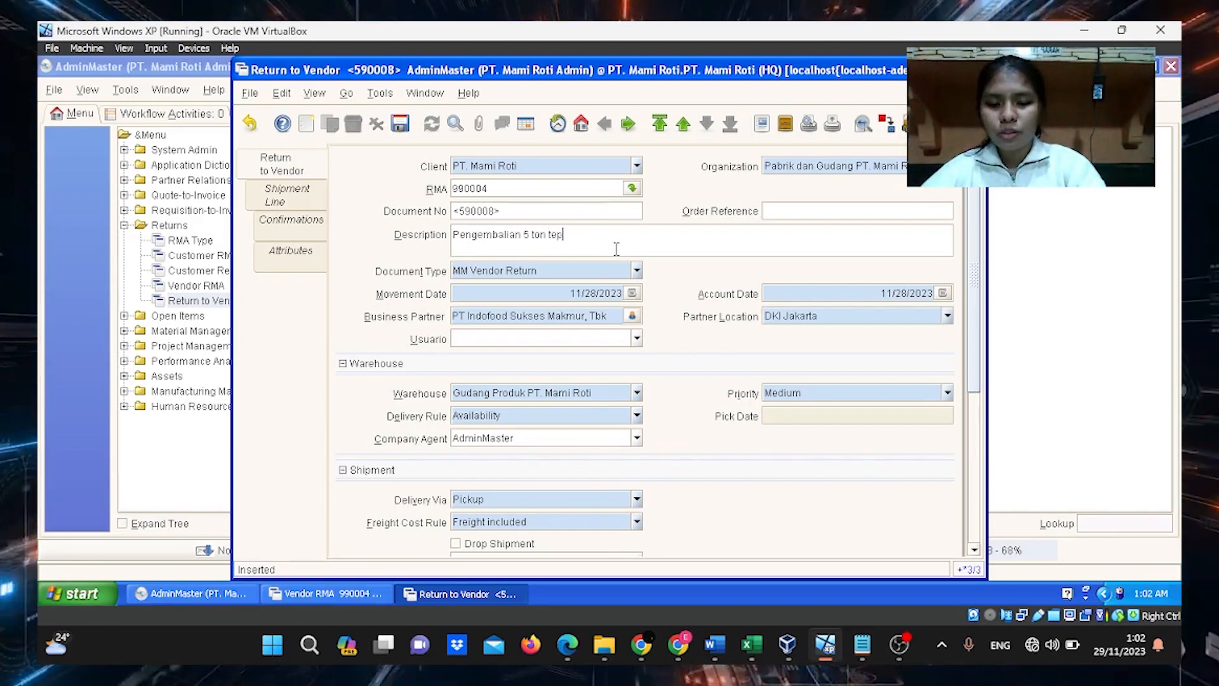
pyautogui.write('ung ke vend')
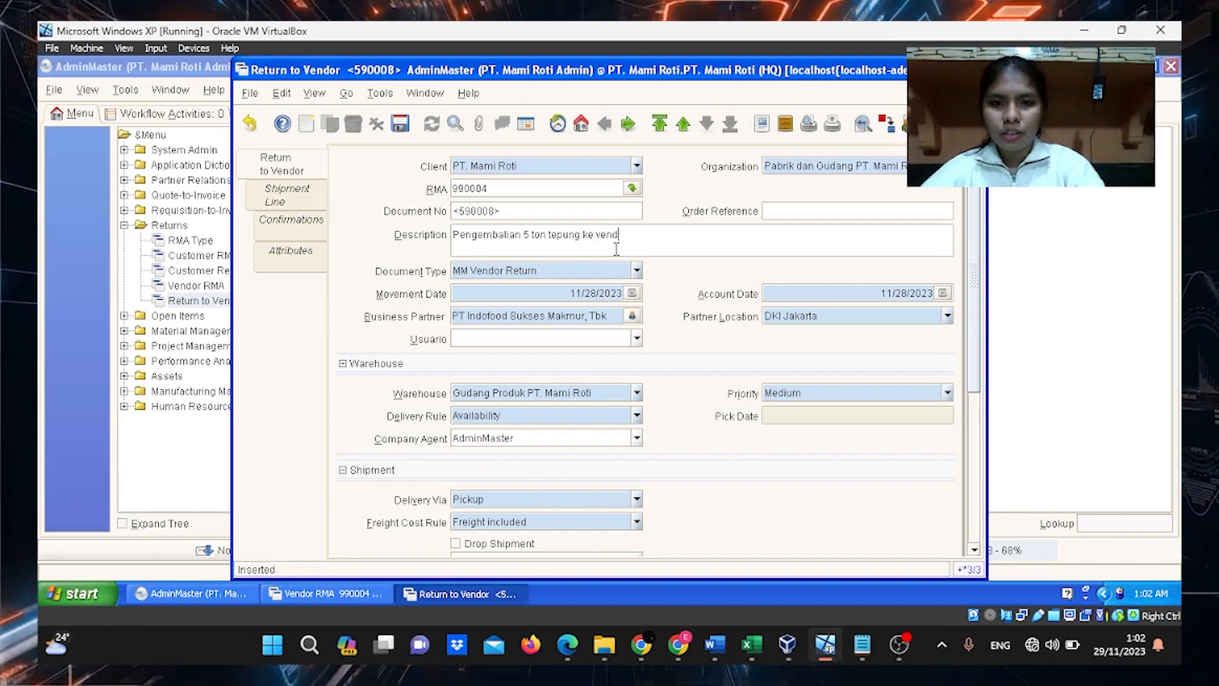
pyautogui.write('or')
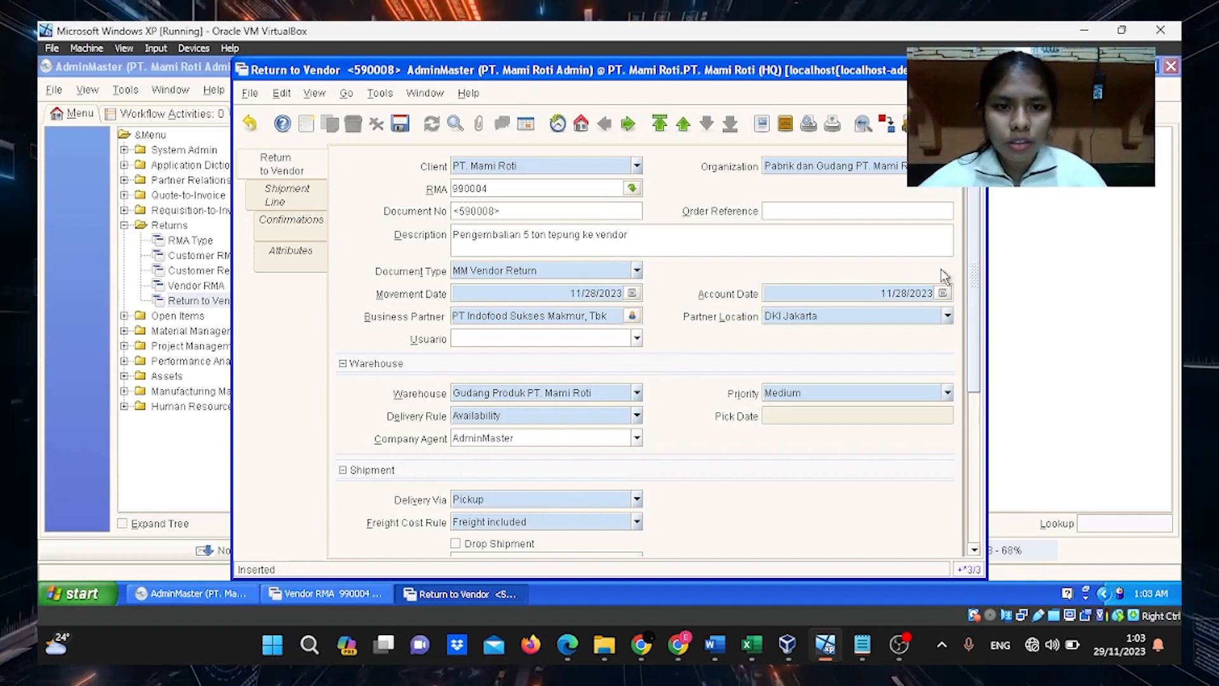
pyautogui.moveTo(976, 270)
pyautogui.mouseDown()
pyautogui.moveTo(983, 453)
pyautogui.moveTo(975, 261)
pyautogui.mouseUp()
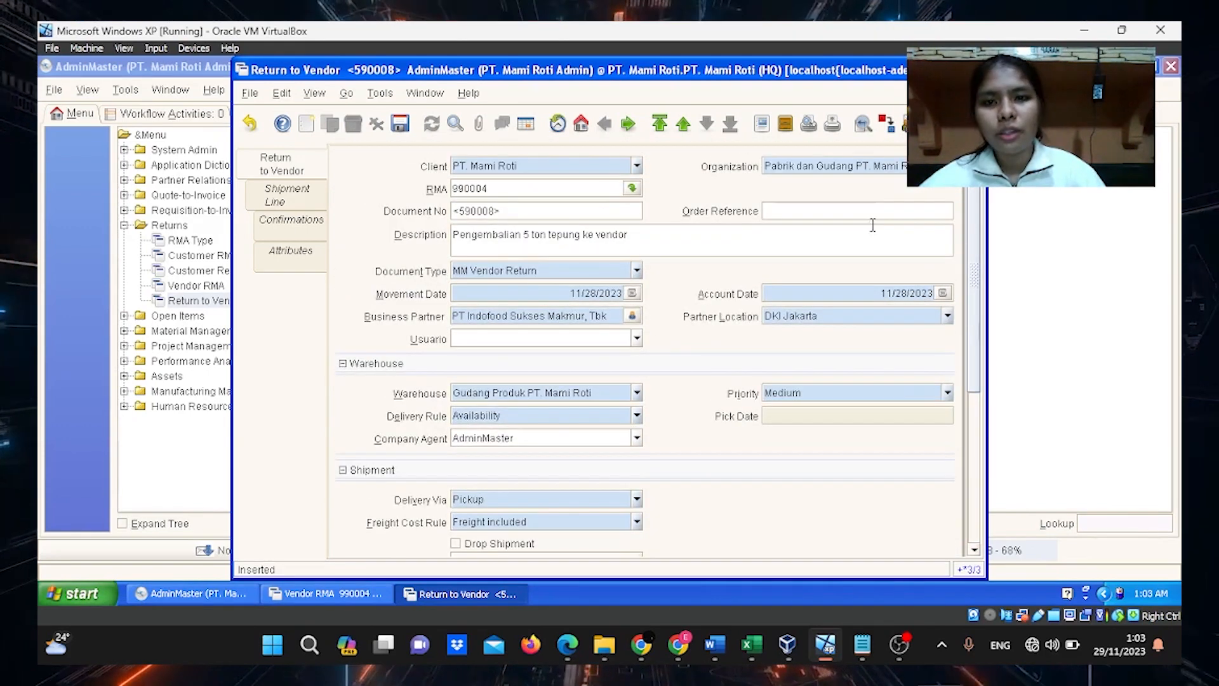
pyautogui.click(400, 123)
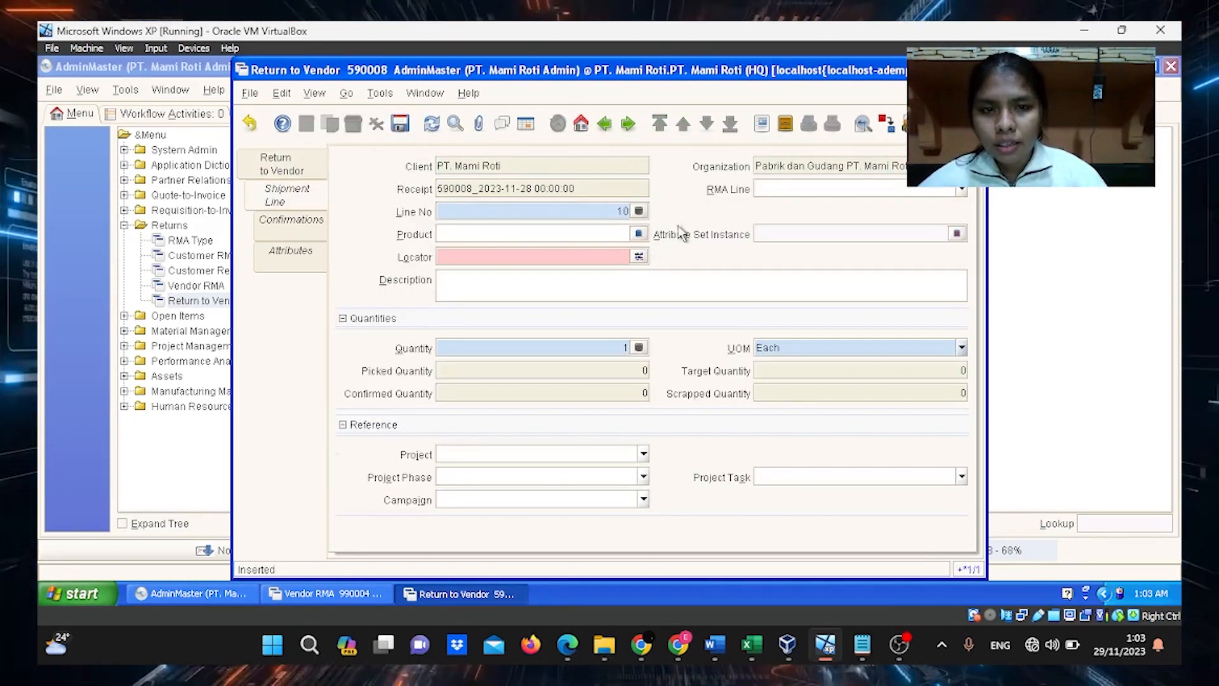
# On a new shipment line, select the 100.00 Tepung RMA line and set the locator to Gudang Produk
pyautogui.click(961, 189)
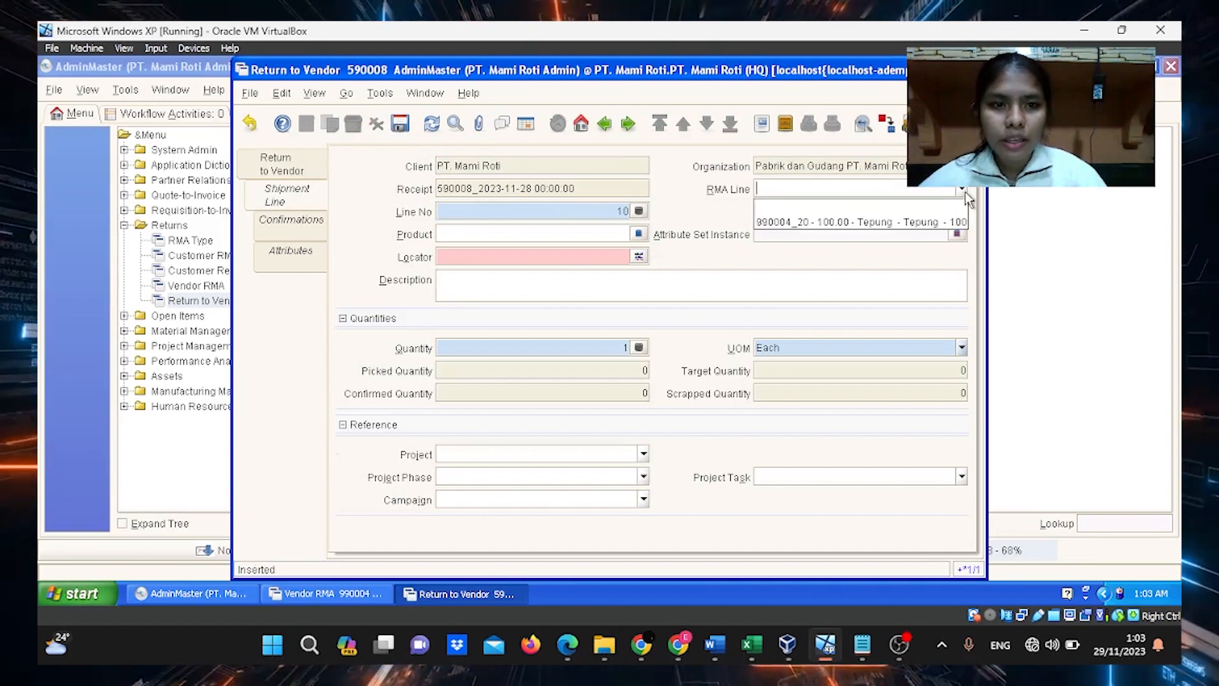
pyautogui.click(914, 223)
pyautogui.click(638, 258)
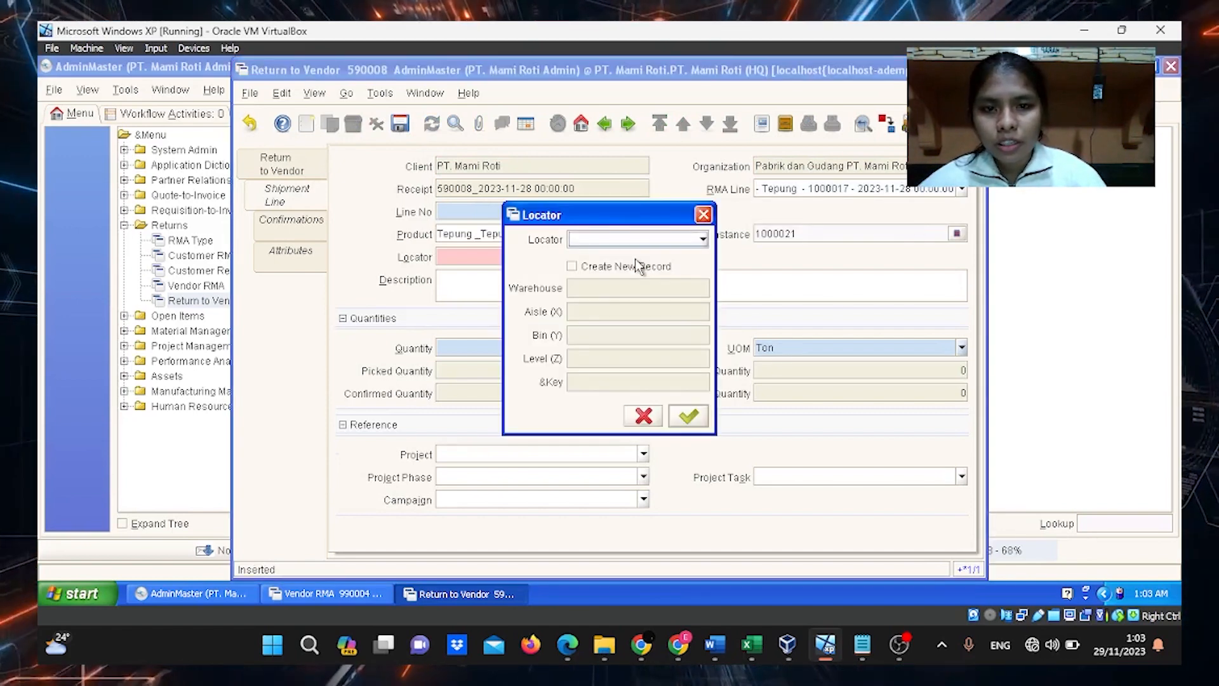
pyautogui.click(652, 242)
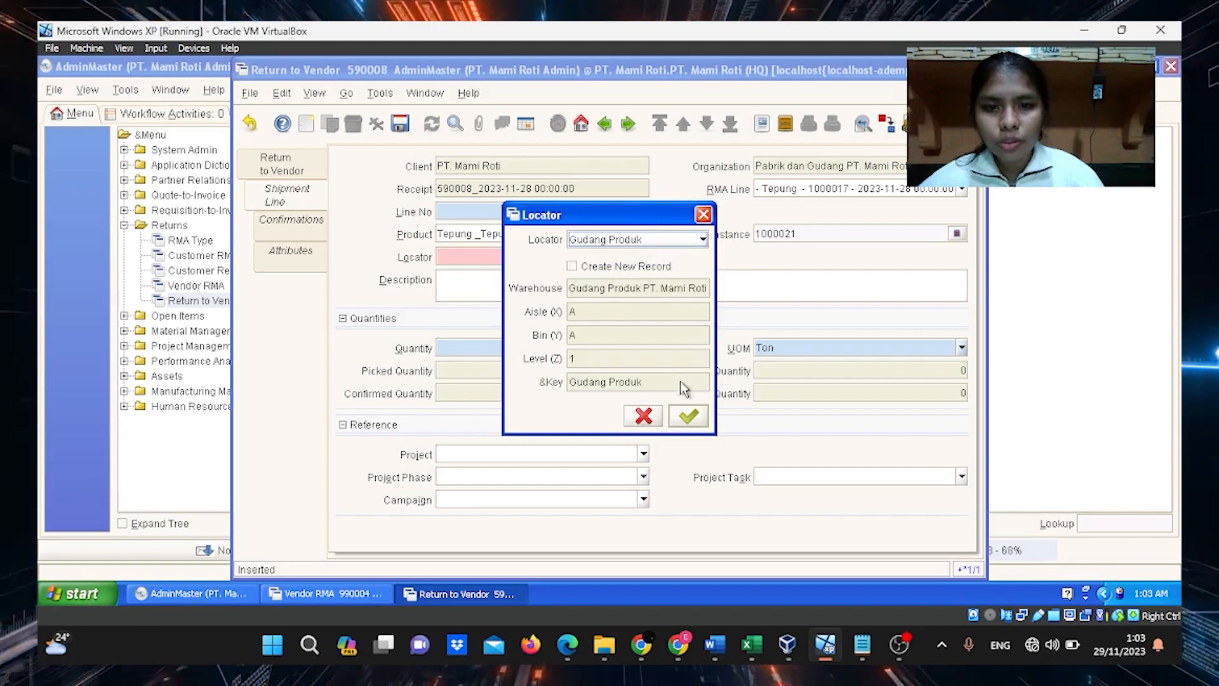
pyautogui.click(689, 416)
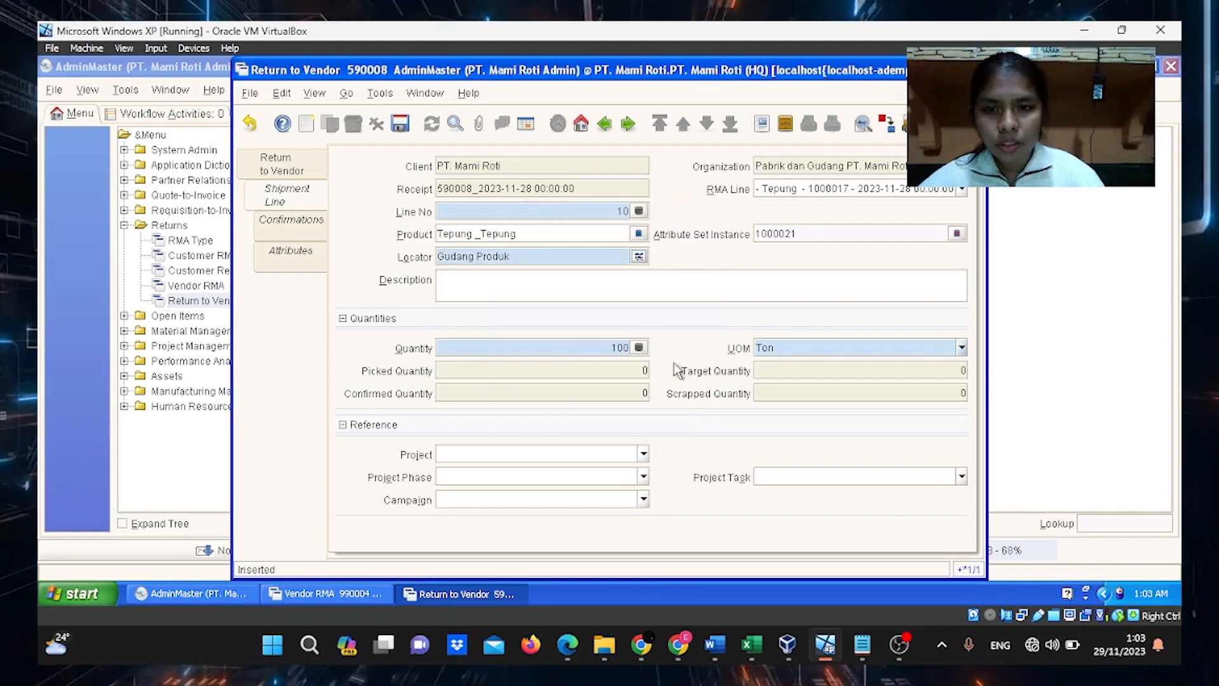
# Set the shipment line's quantity to 5 tons
pyautogui.click(639, 347)
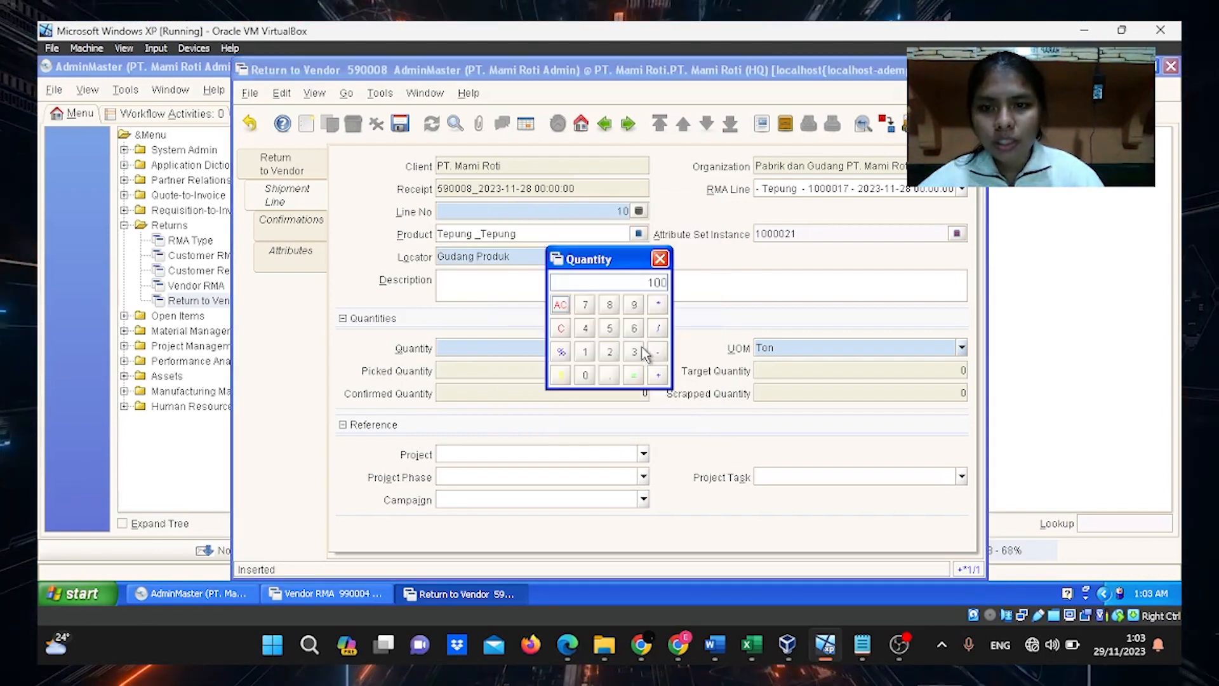
pyautogui.click(561, 305)
pyautogui.click(609, 329)
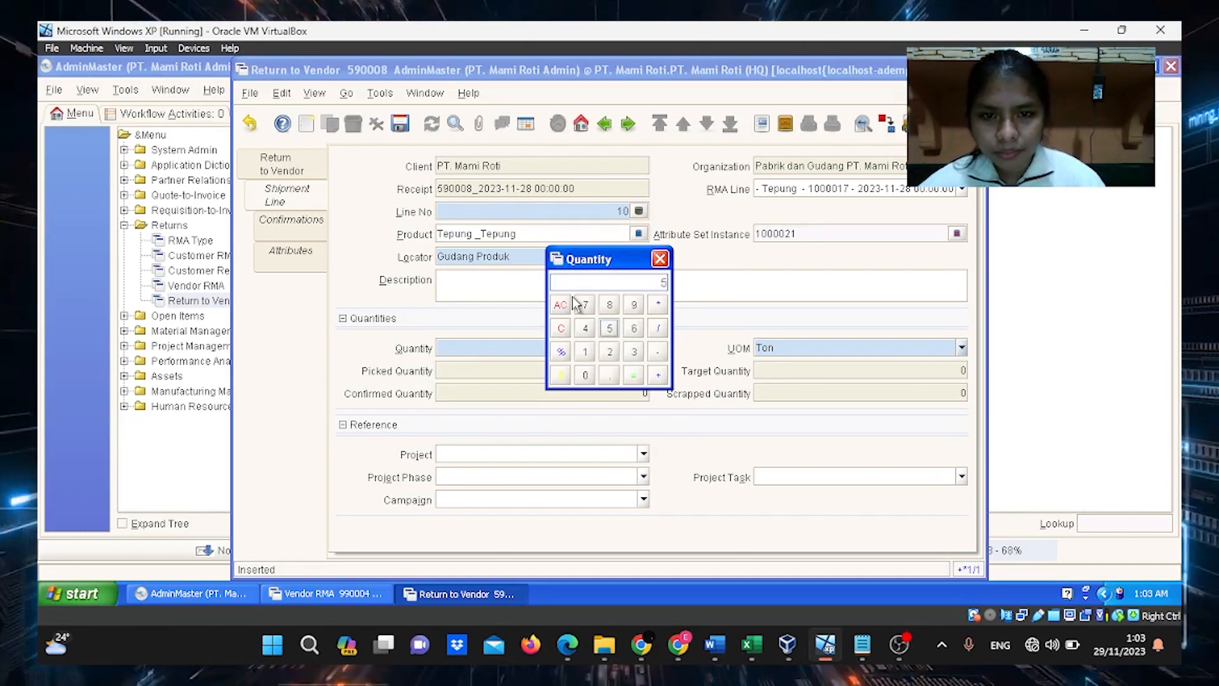
pyautogui.click(661, 260)
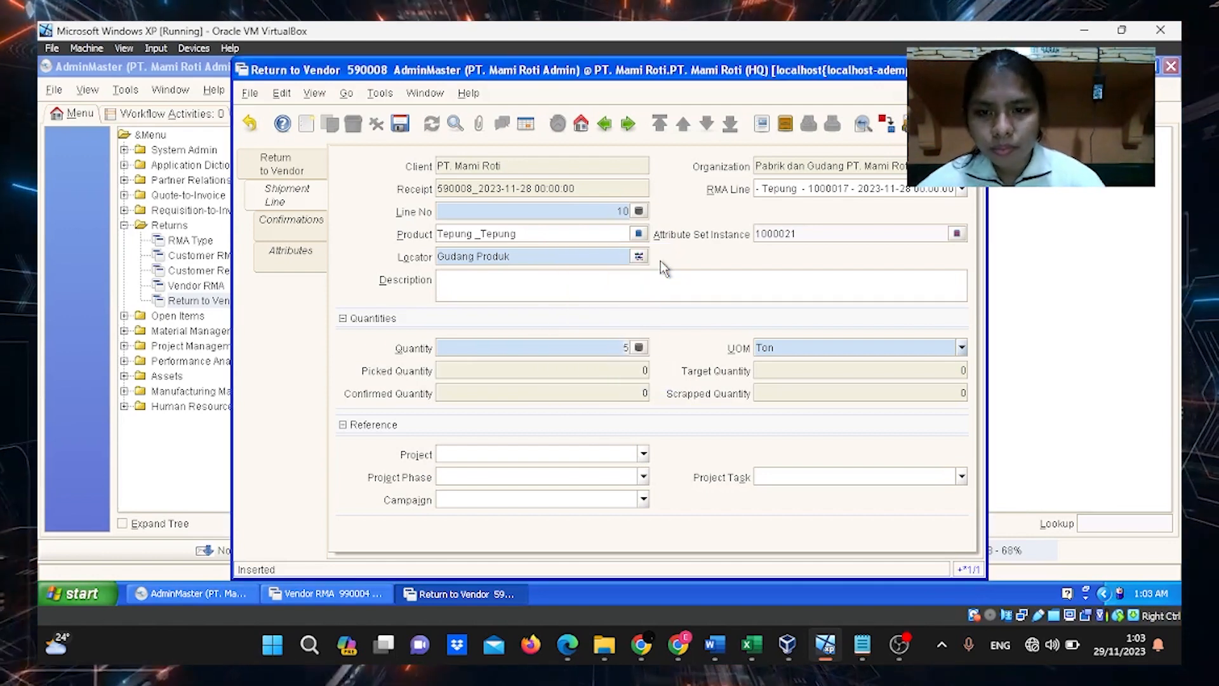
# Describe the shipment line as "pegembalian 5 ton tepung", save it, and return to the Return to Vendor header
pyautogui.click(481, 287)
pyautogui.write('pegem')
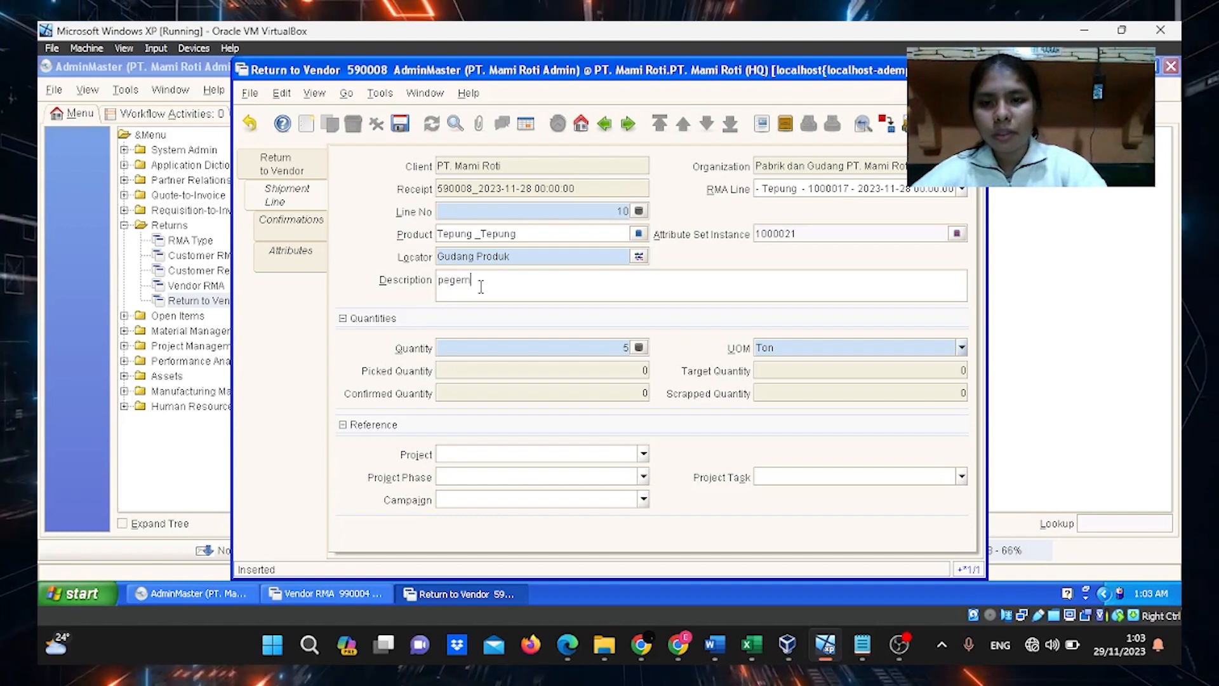
pyautogui.write('blia')
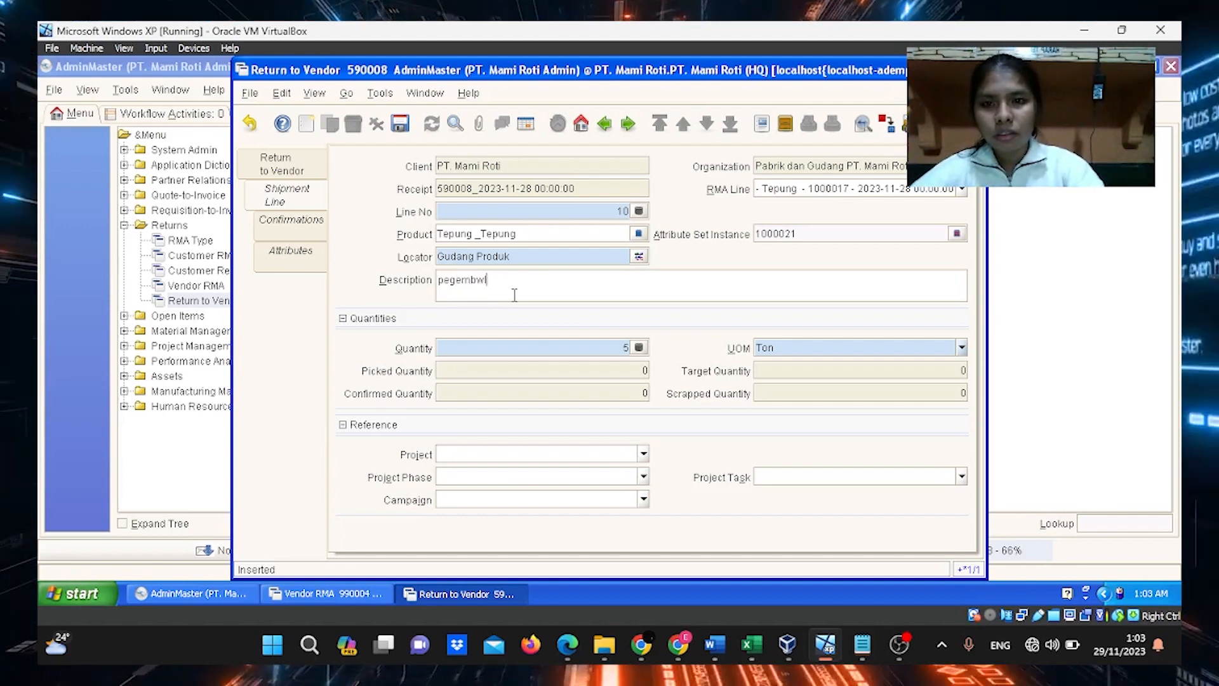
pyautogui.write('n ')
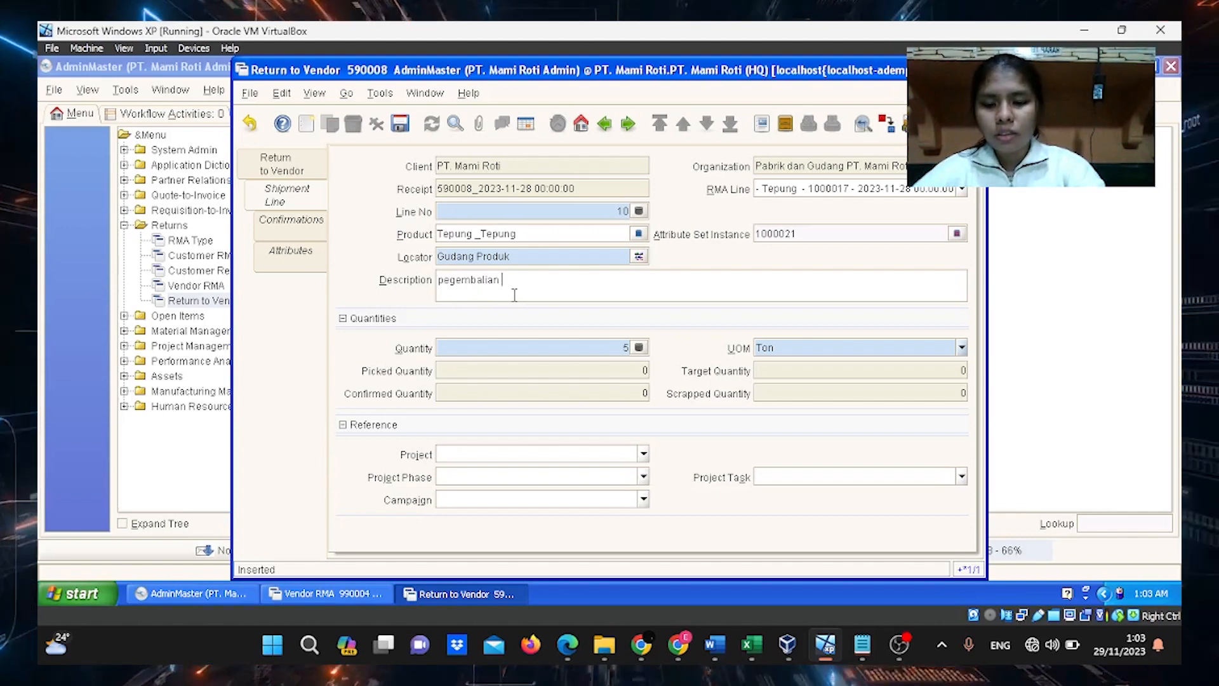
pyautogui.write('5 ton tepung')
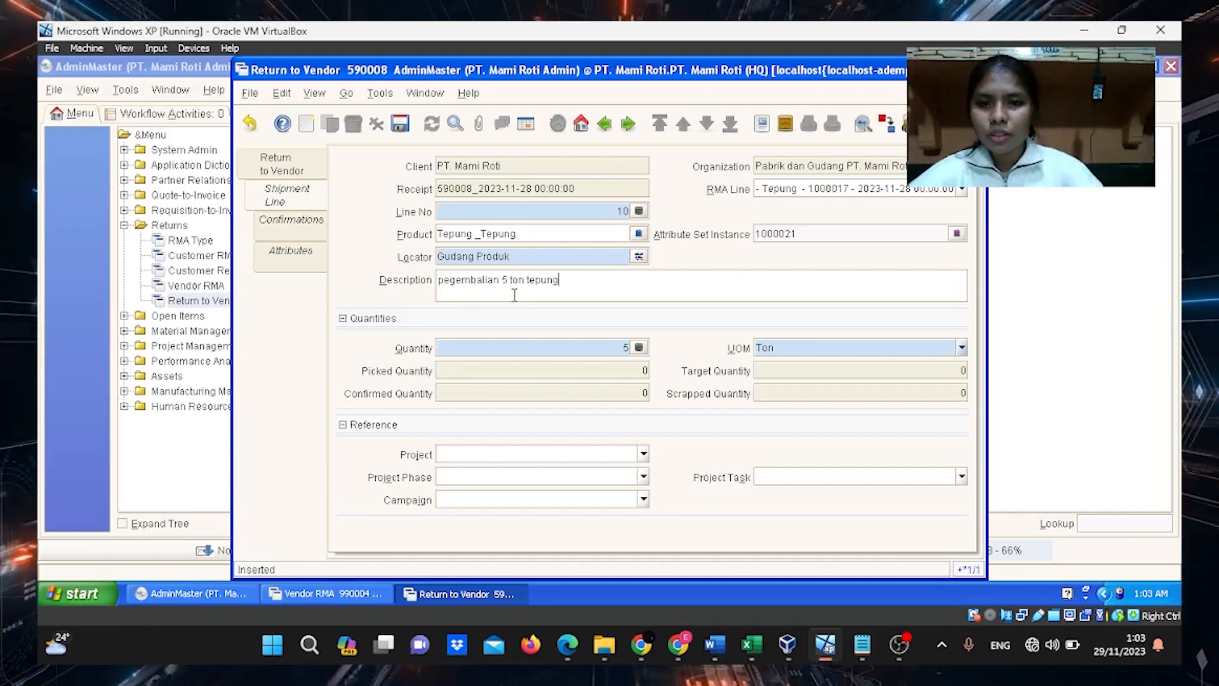
pyautogui.click(406, 121)
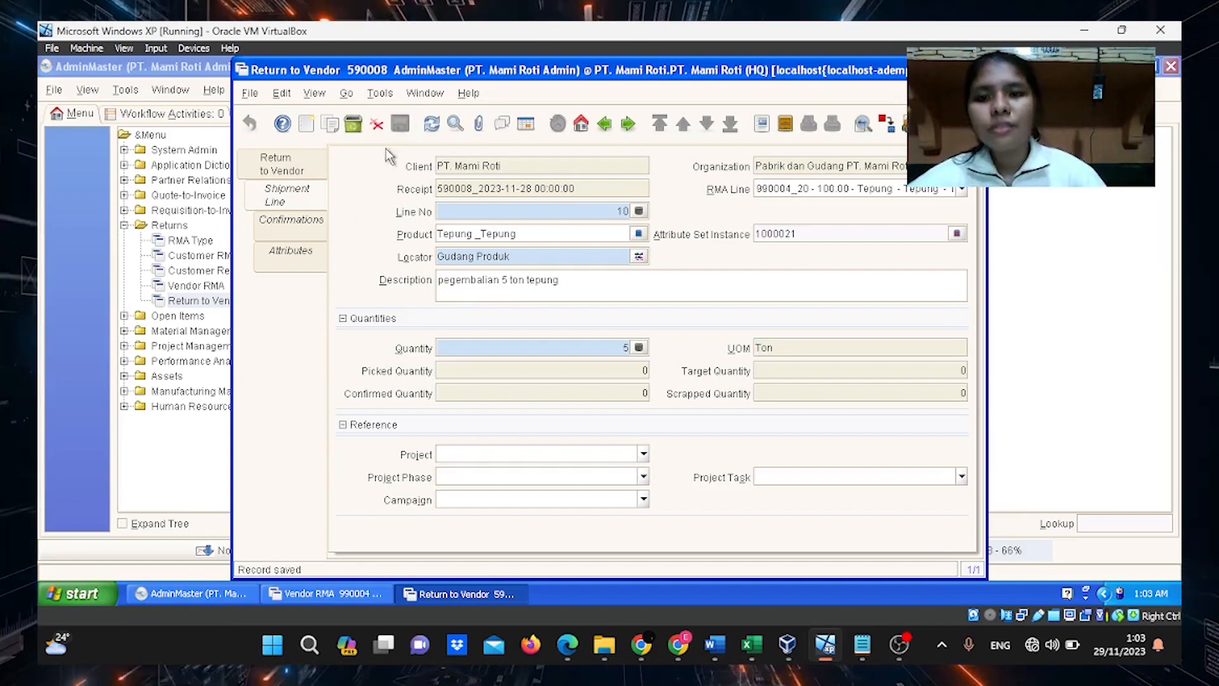
pyautogui.click(284, 168)
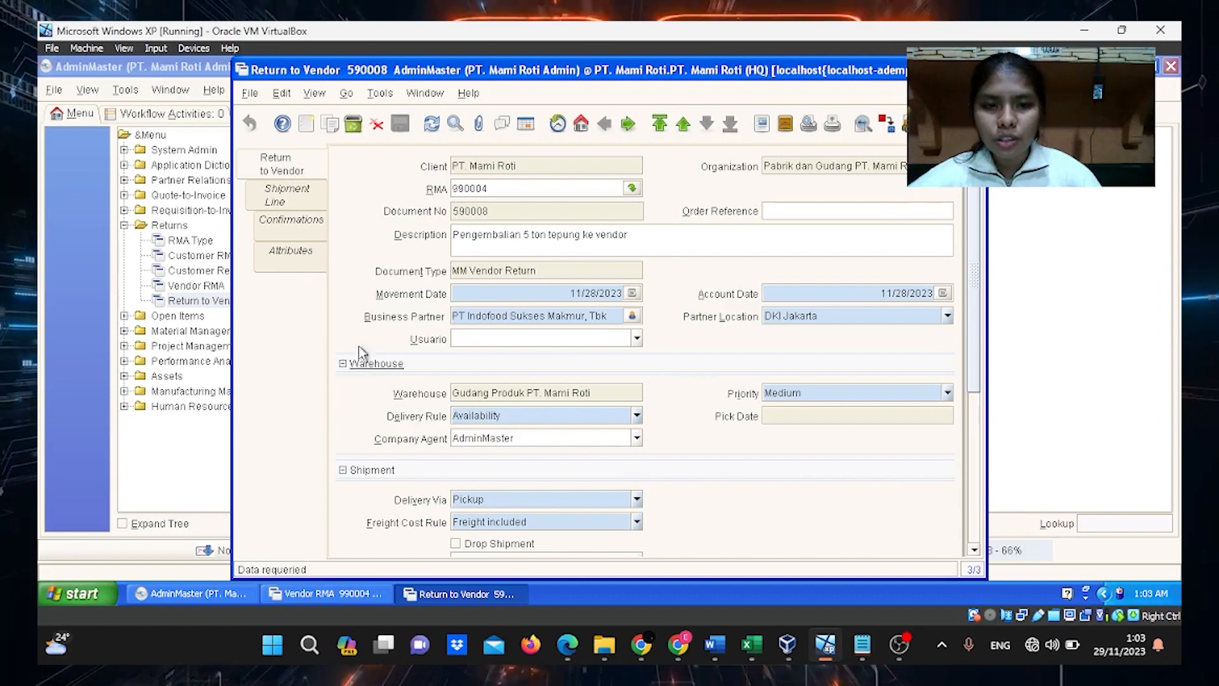
# Complete the drafted Return to Vendor document using the Complete document action
pyautogui.moveTo(975, 325); pyautogui.dragTo(972, 476)
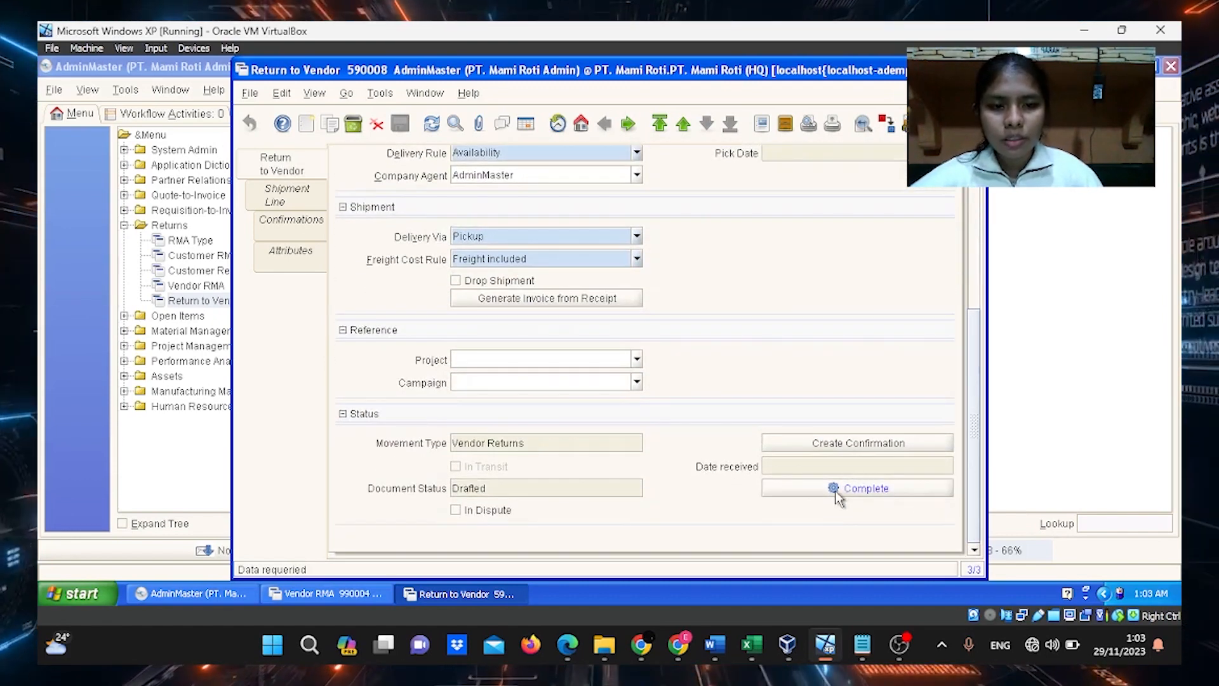
pyautogui.click(860, 488)
pyautogui.click(729, 358)
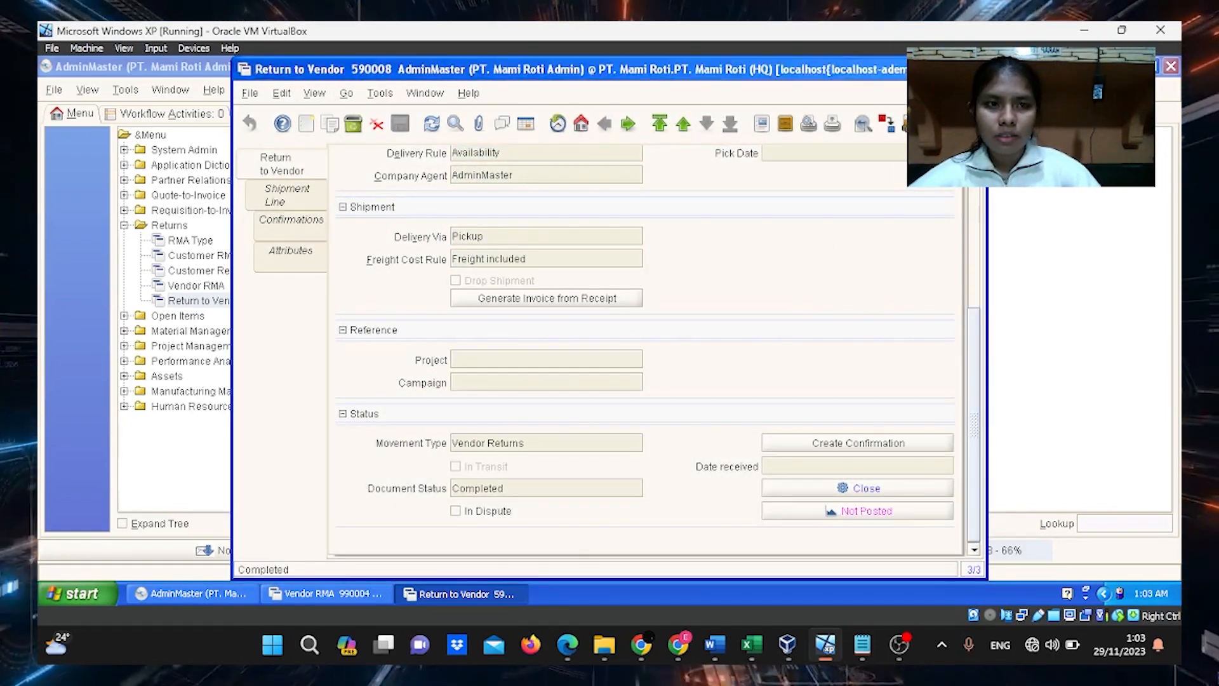
pyautogui.click(942, 69)
pyautogui.click(95, 94)
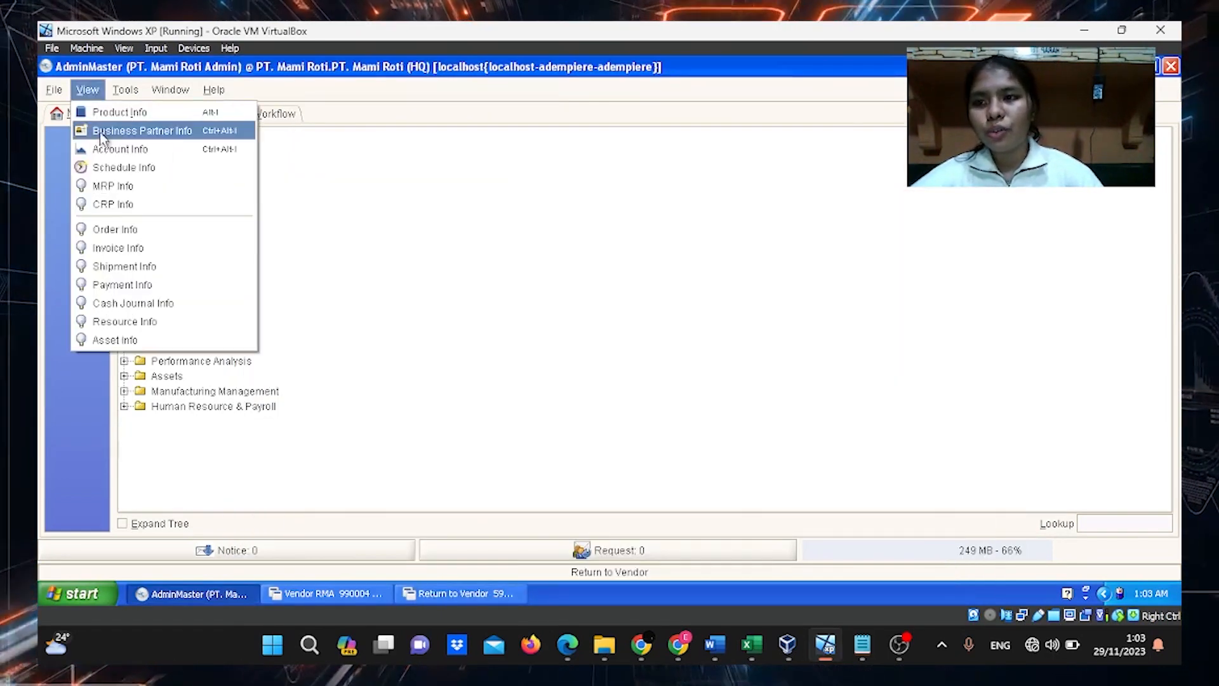
pyautogui.click(115, 115)
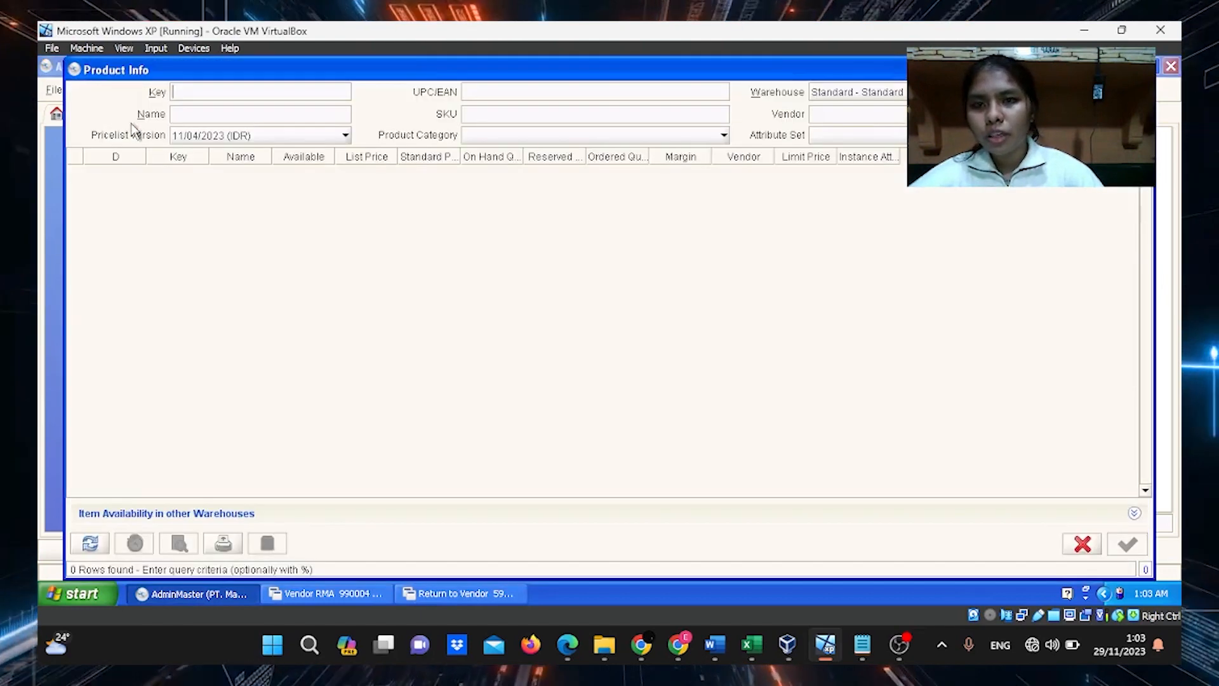
pyautogui.click(889, 92)
pyautogui.click(889, 122)
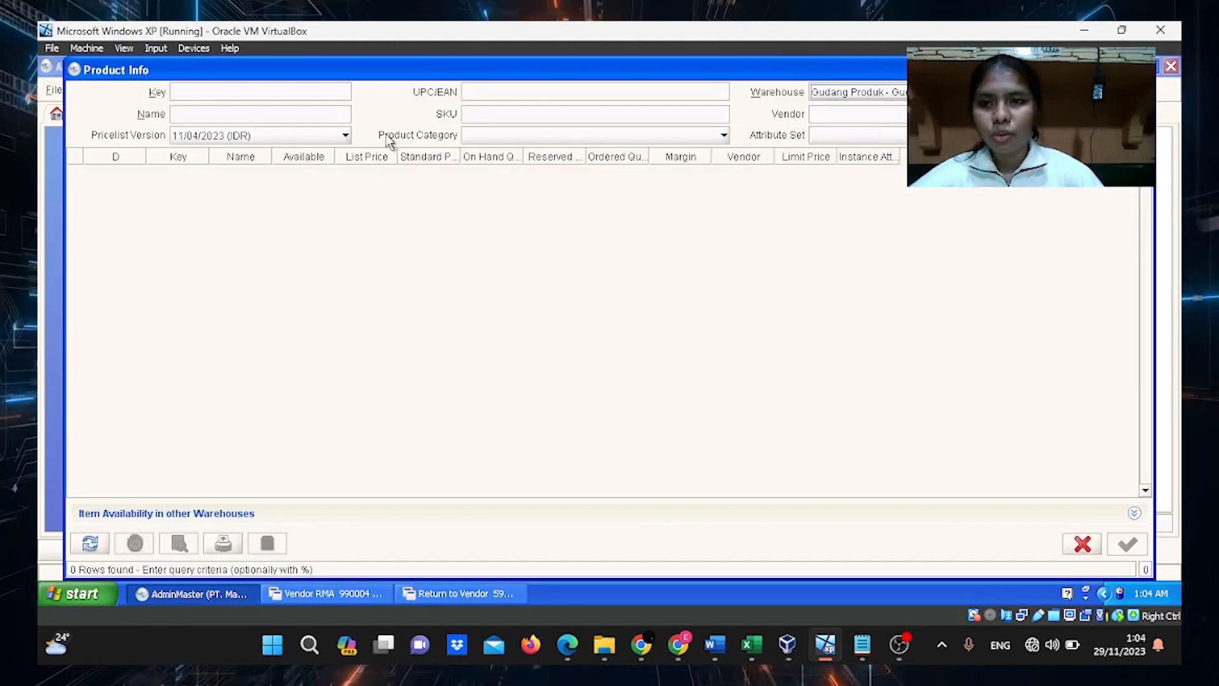
pyautogui.click(326, 135)
pyautogui.click(254, 184)
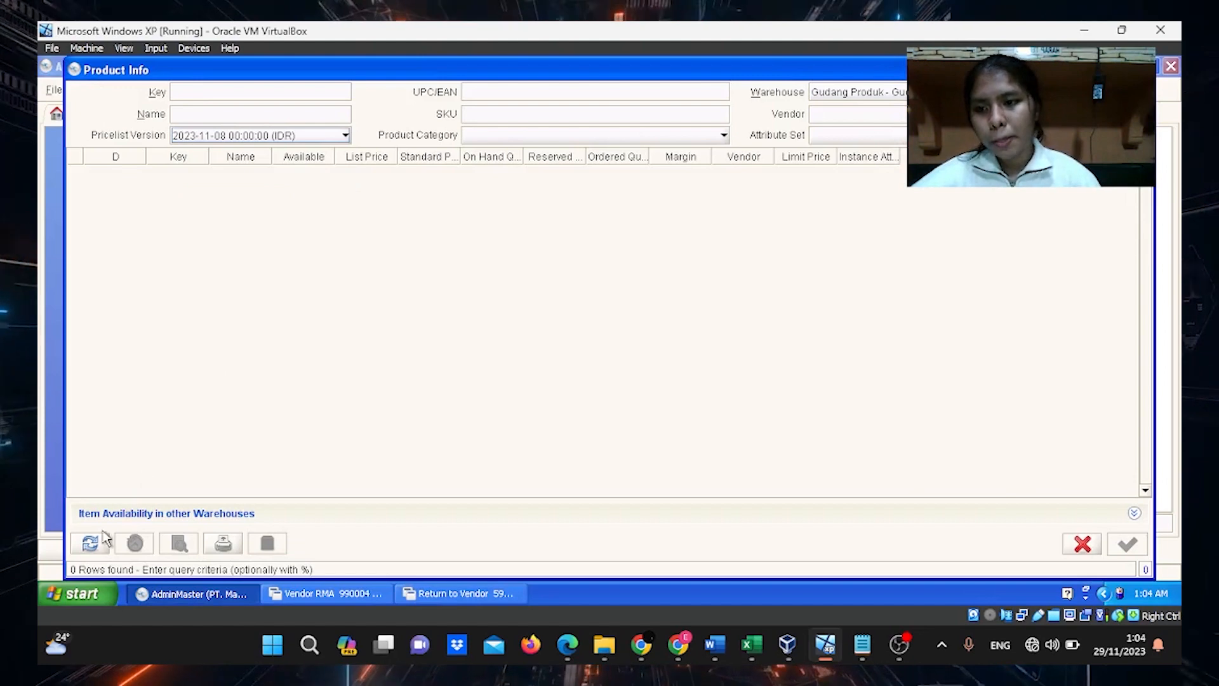
pyautogui.click(90, 544)
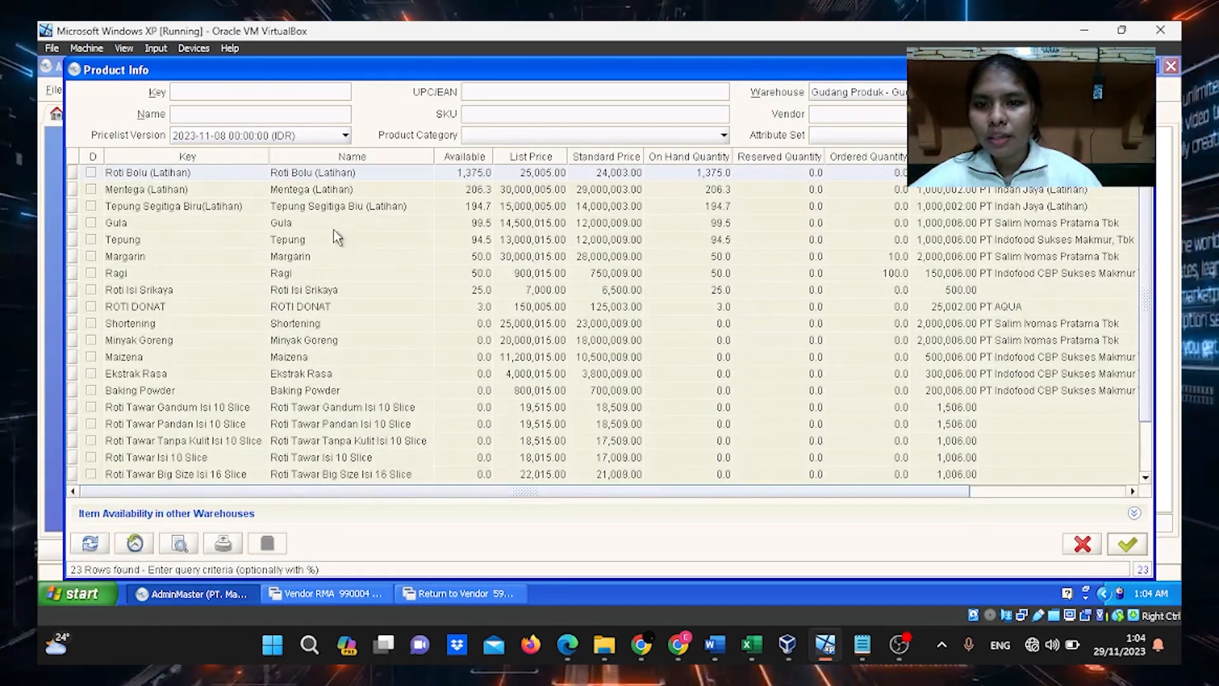